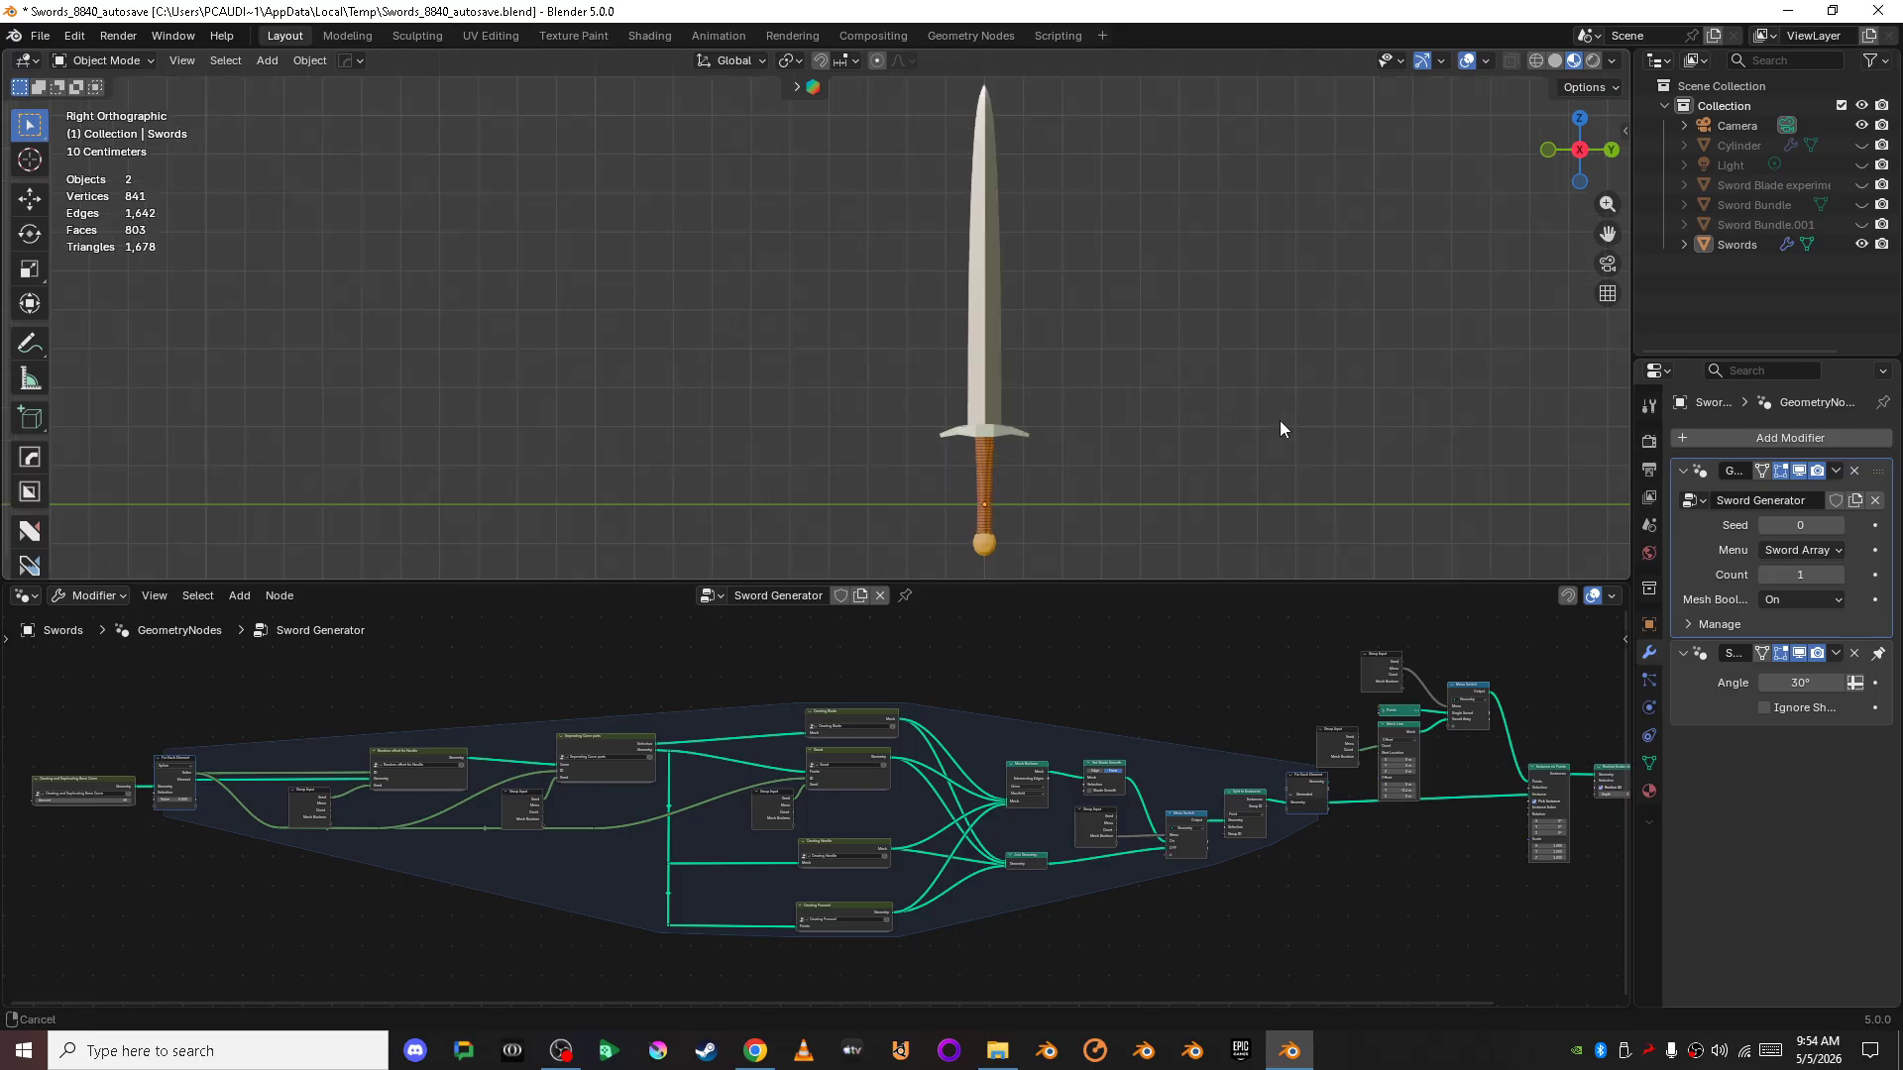
- Increase the Sword Generator seed one value at a time up to 37 to preview the sword variations
scroll(1278, 432, up, 1)
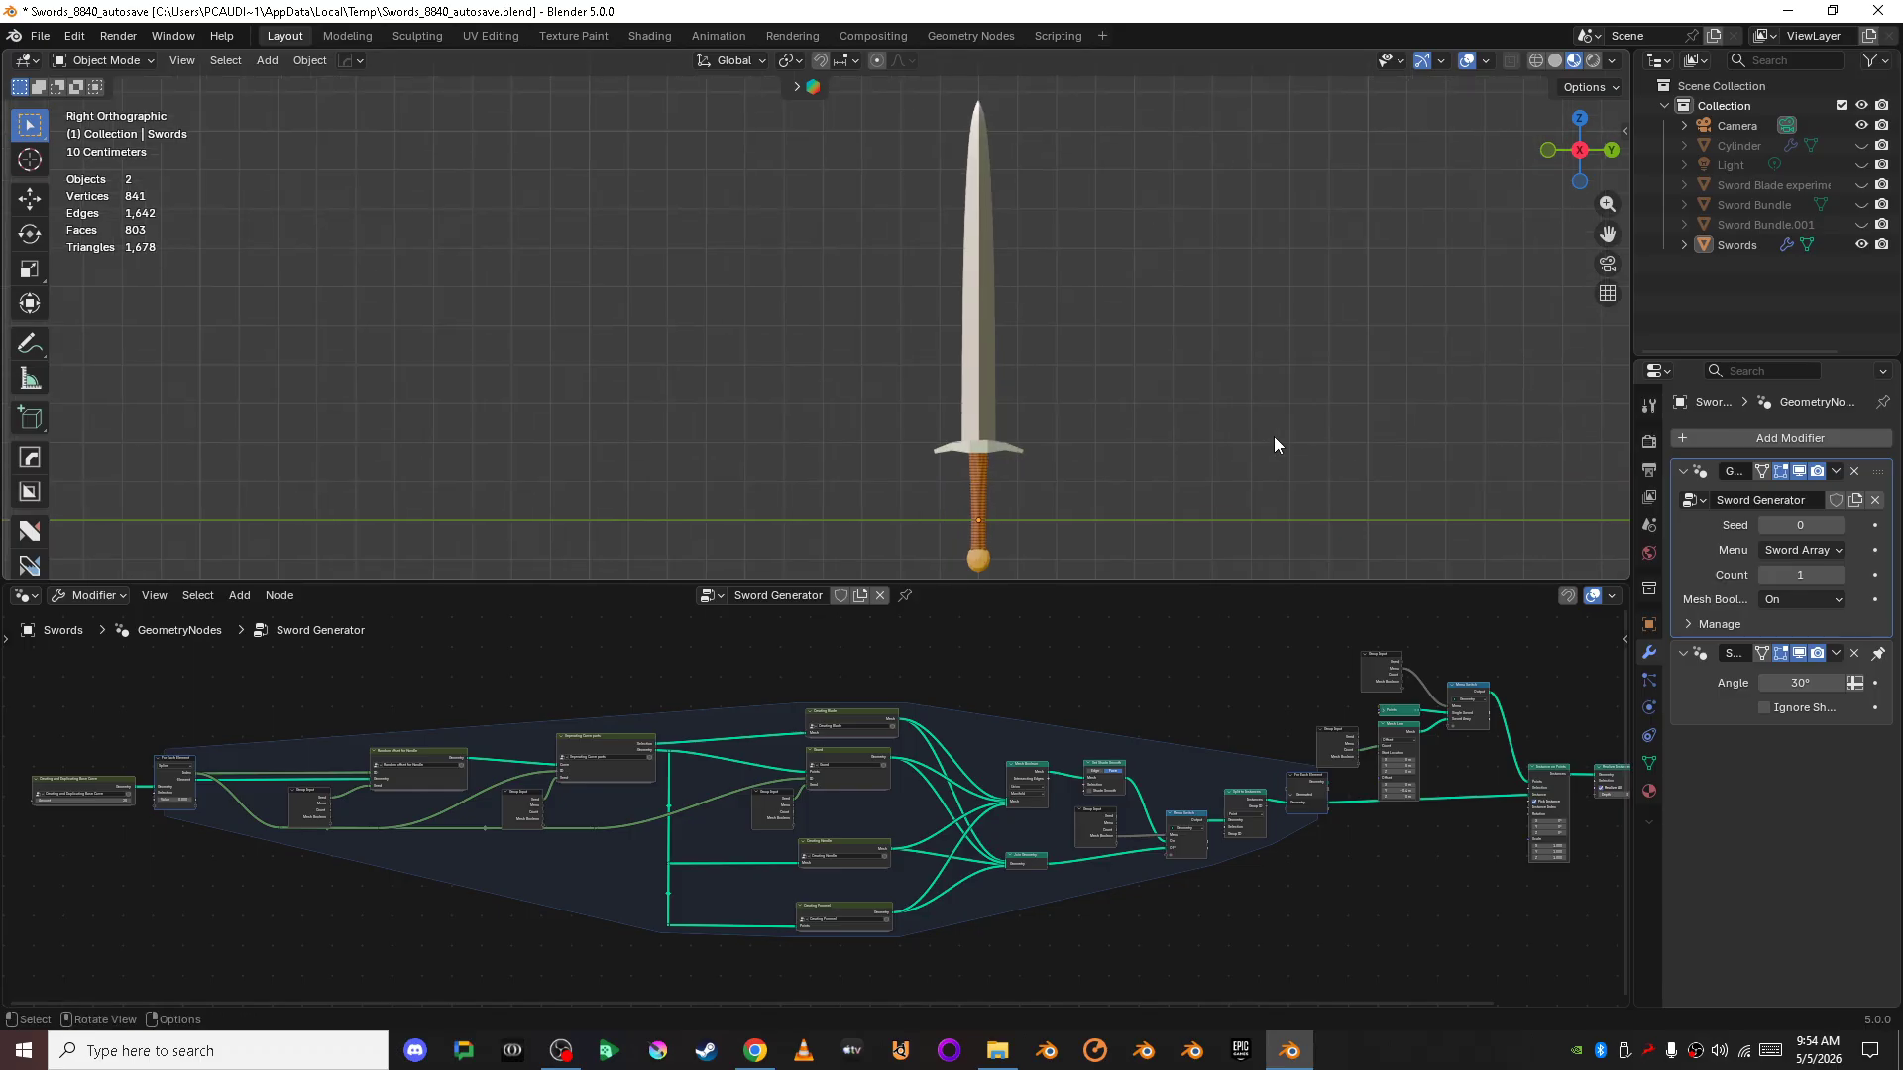
click(1839, 525)
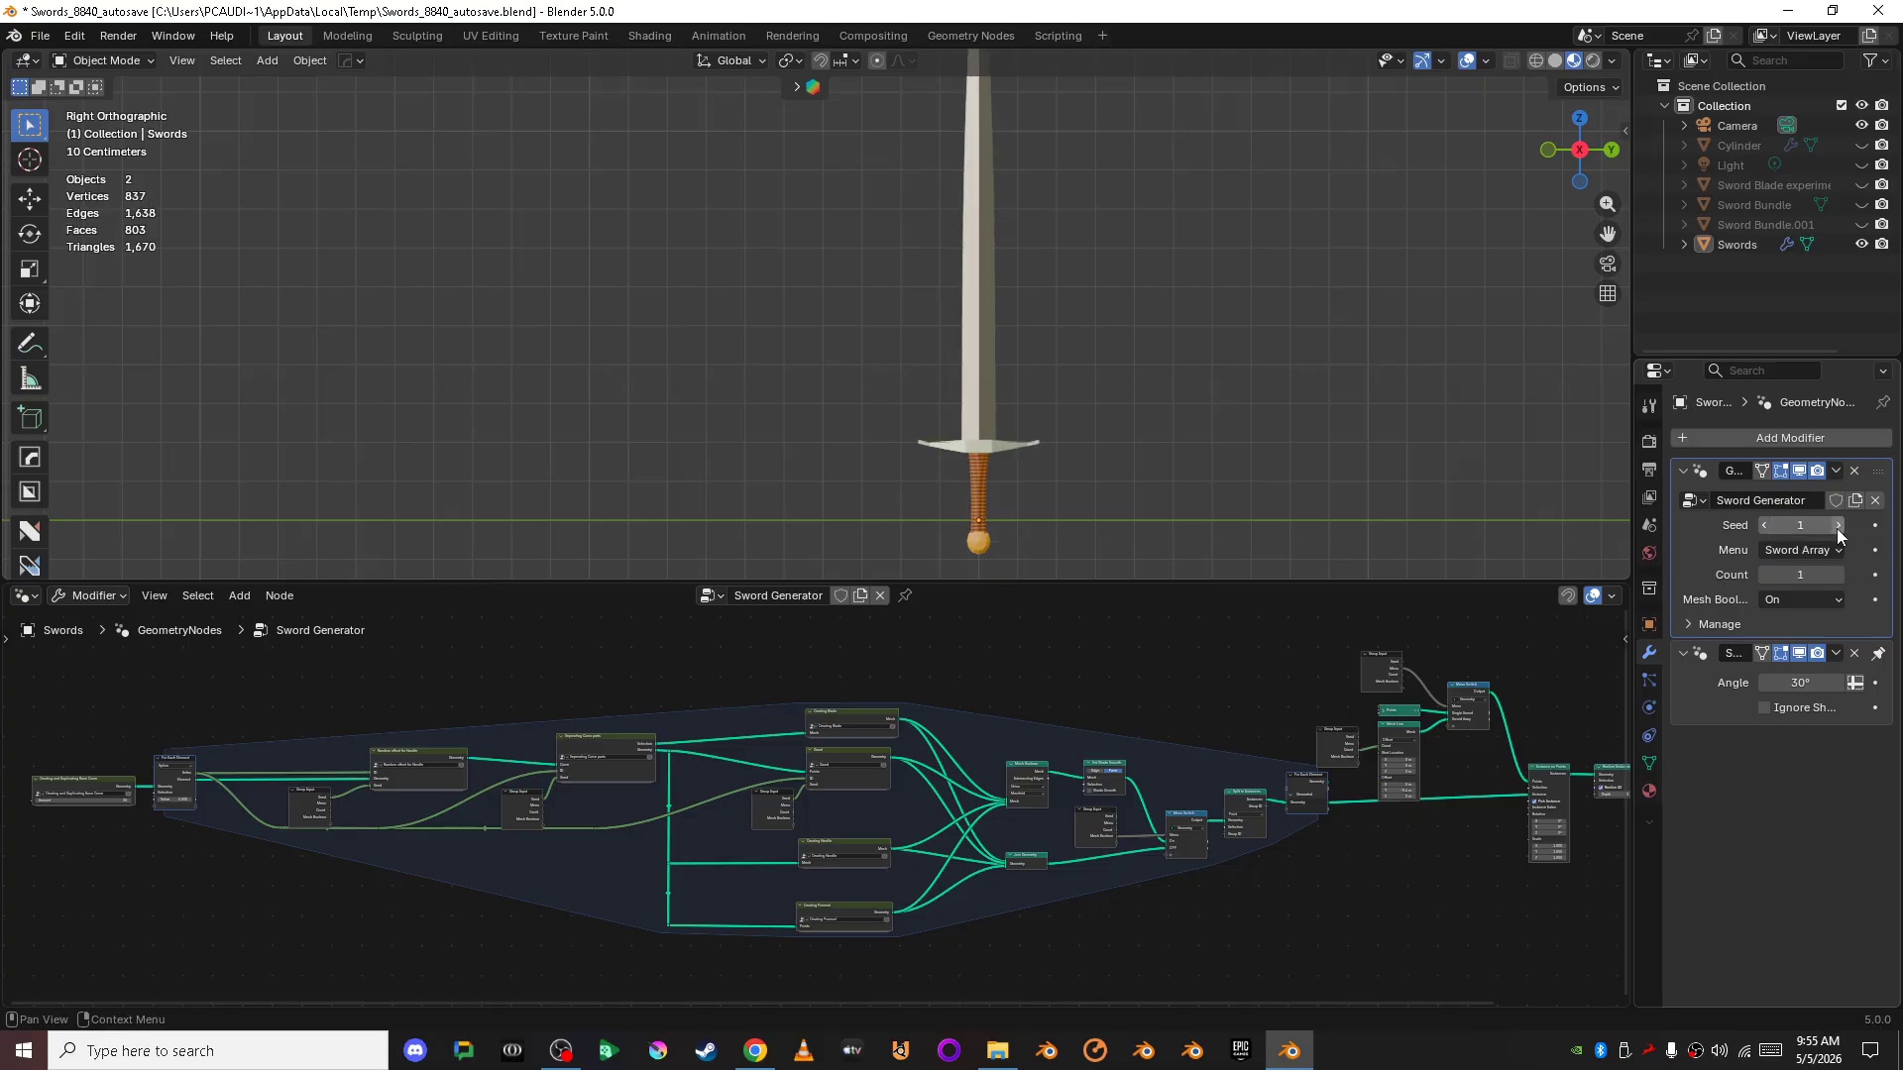
click(1839, 525)
scroll(1328, 416, down, 1)
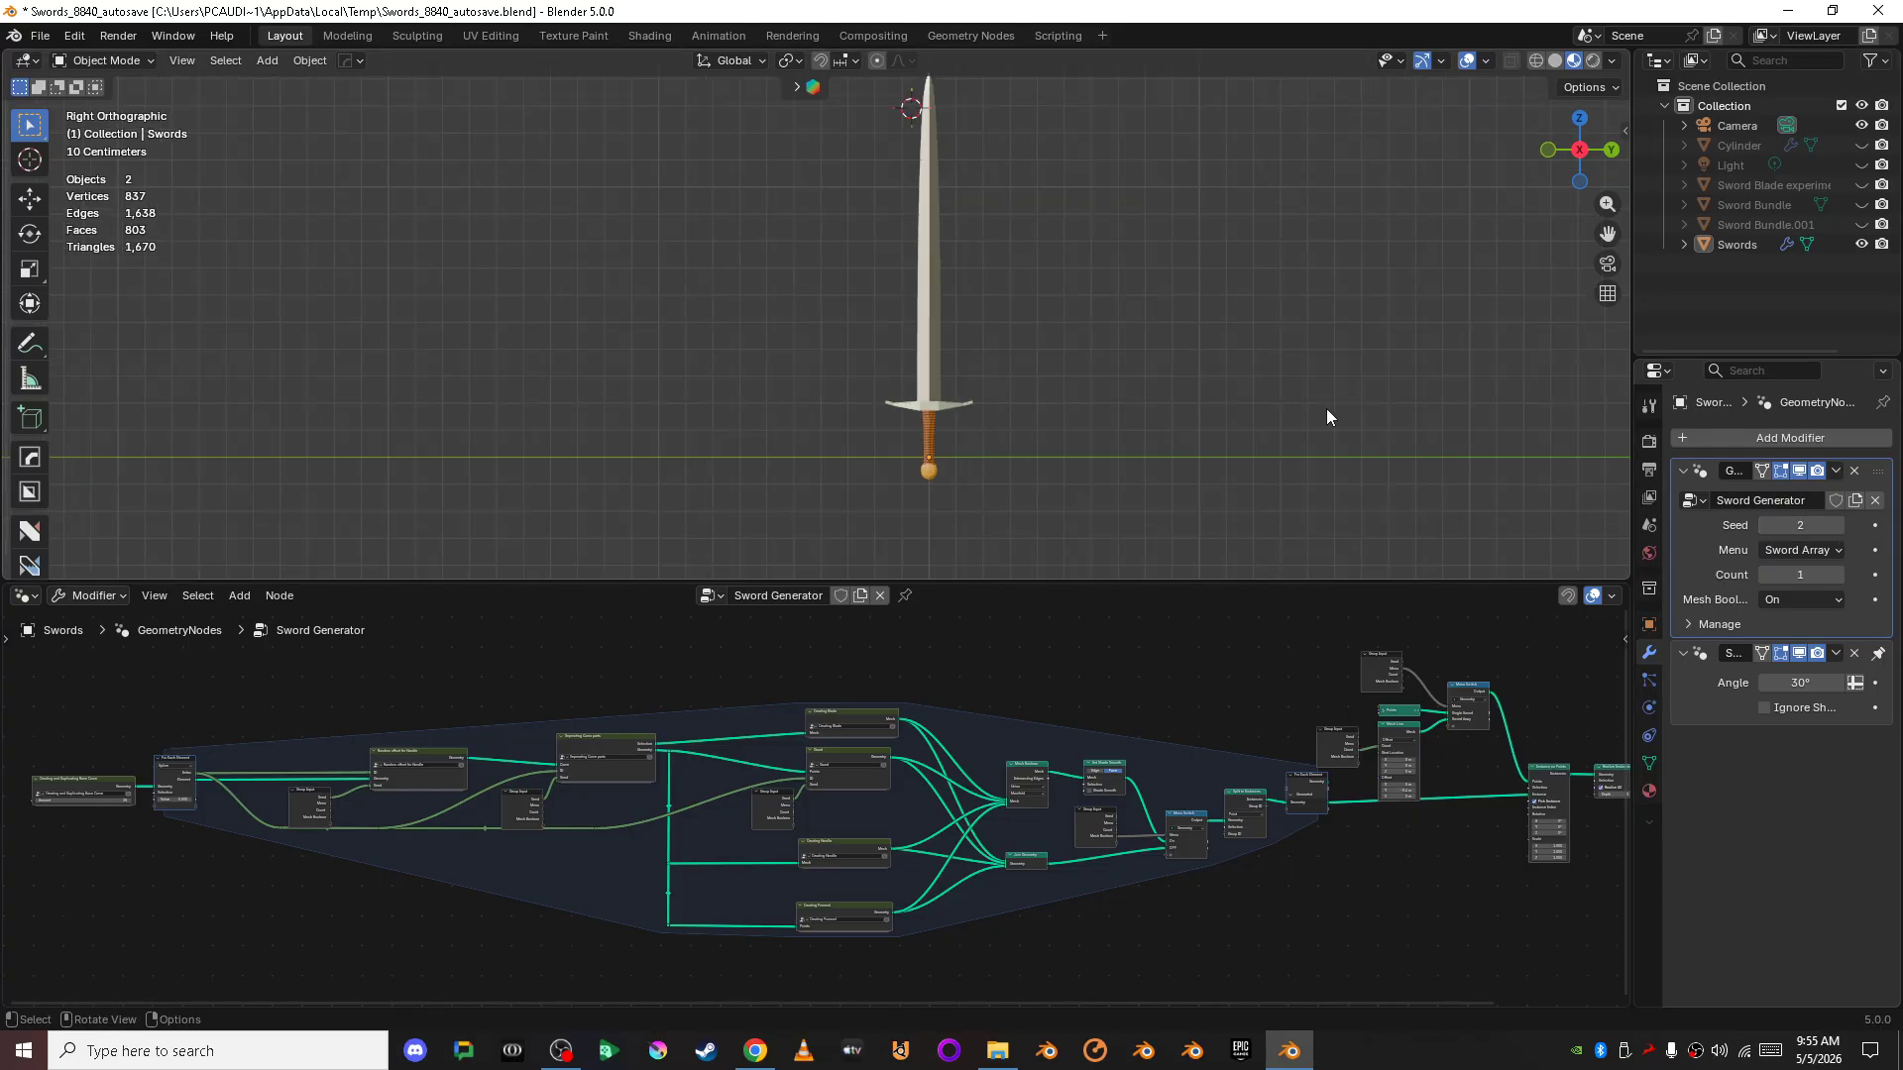
click(1839, 526)
click(1839, 525)
click(1839, 525)
double_click(1839, 525)
click(1839, 525)
double_click(1839, 525)
click(1839, 526)
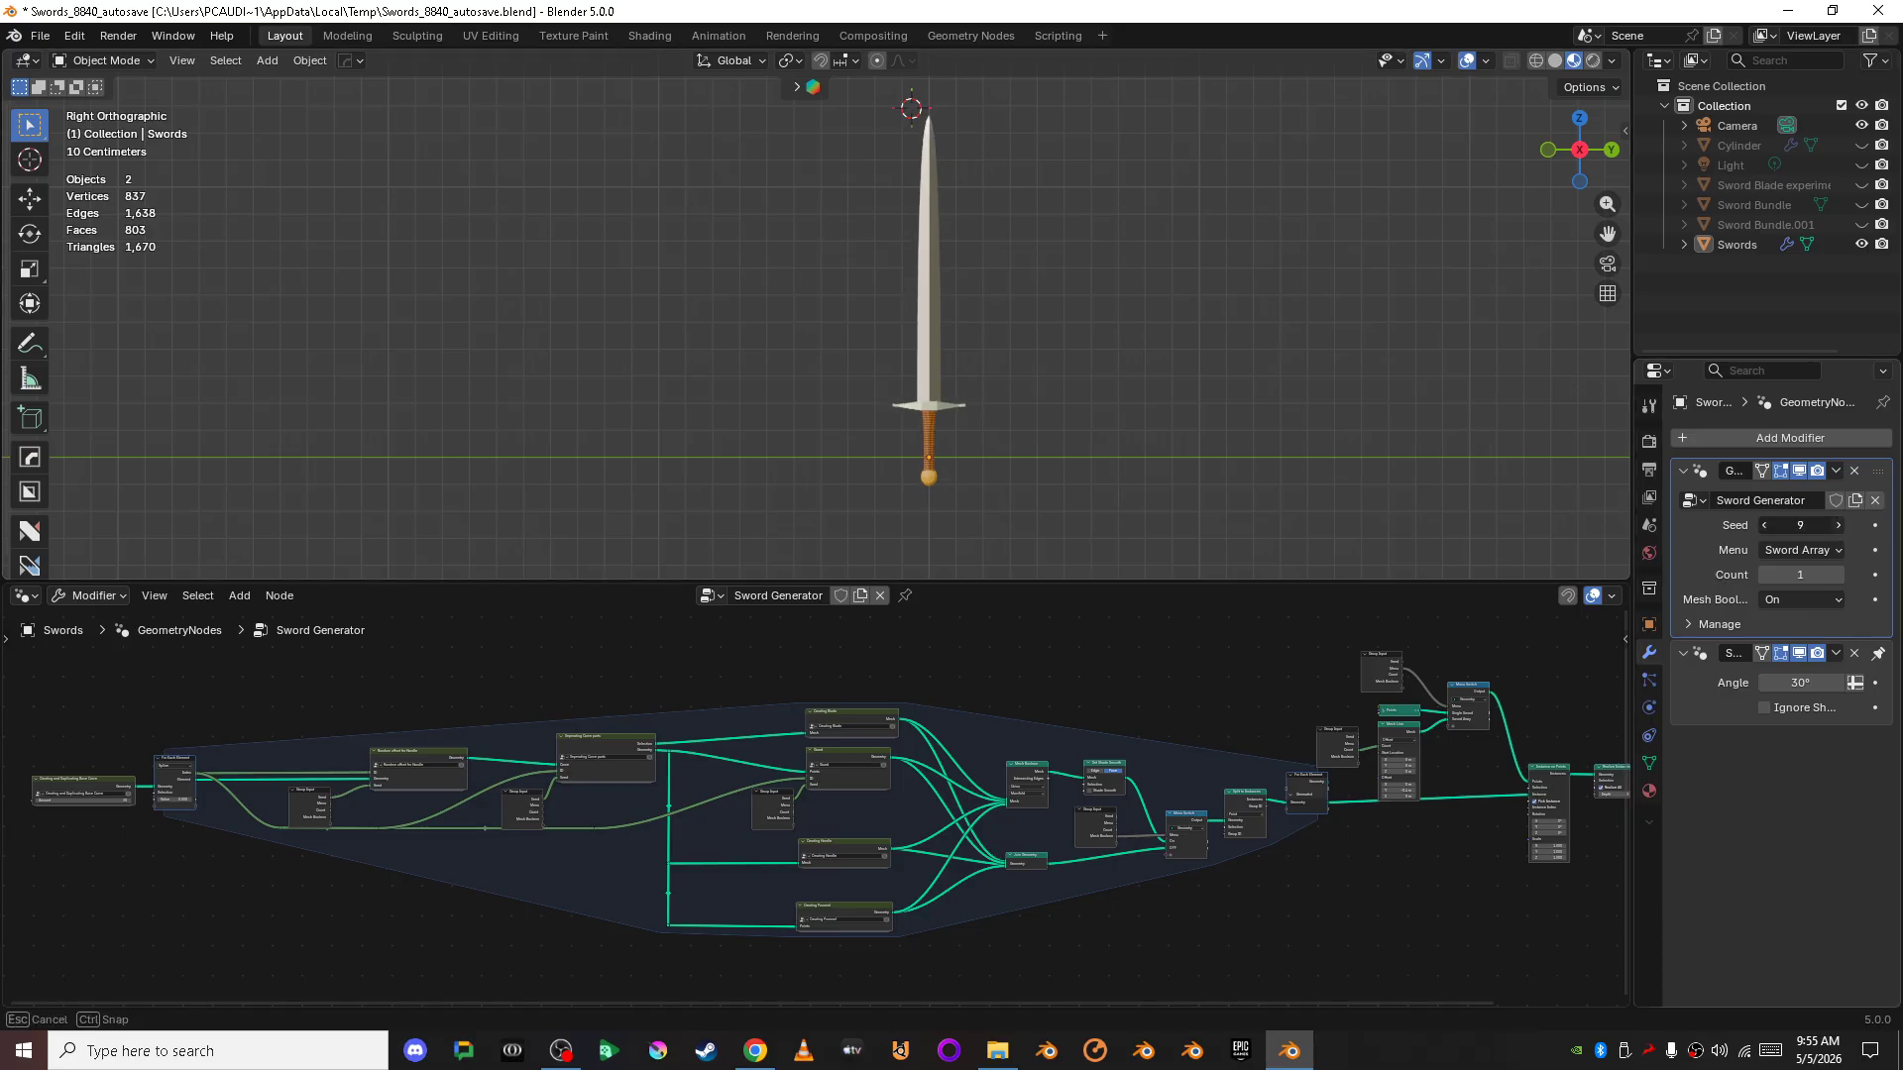
click(1839, 525)
click(1839, 525)
click(1839, 525)
click(1840, 526)
click(1840, 526)
click(1840, 526)
click(1840, 526)
click(1841, 526)
click(1840, 526)
click(1840, 526)
click(1840, 526)
click(1840, 526)
click(1840, 526)
click(1841, 526)
click(1840, 527)
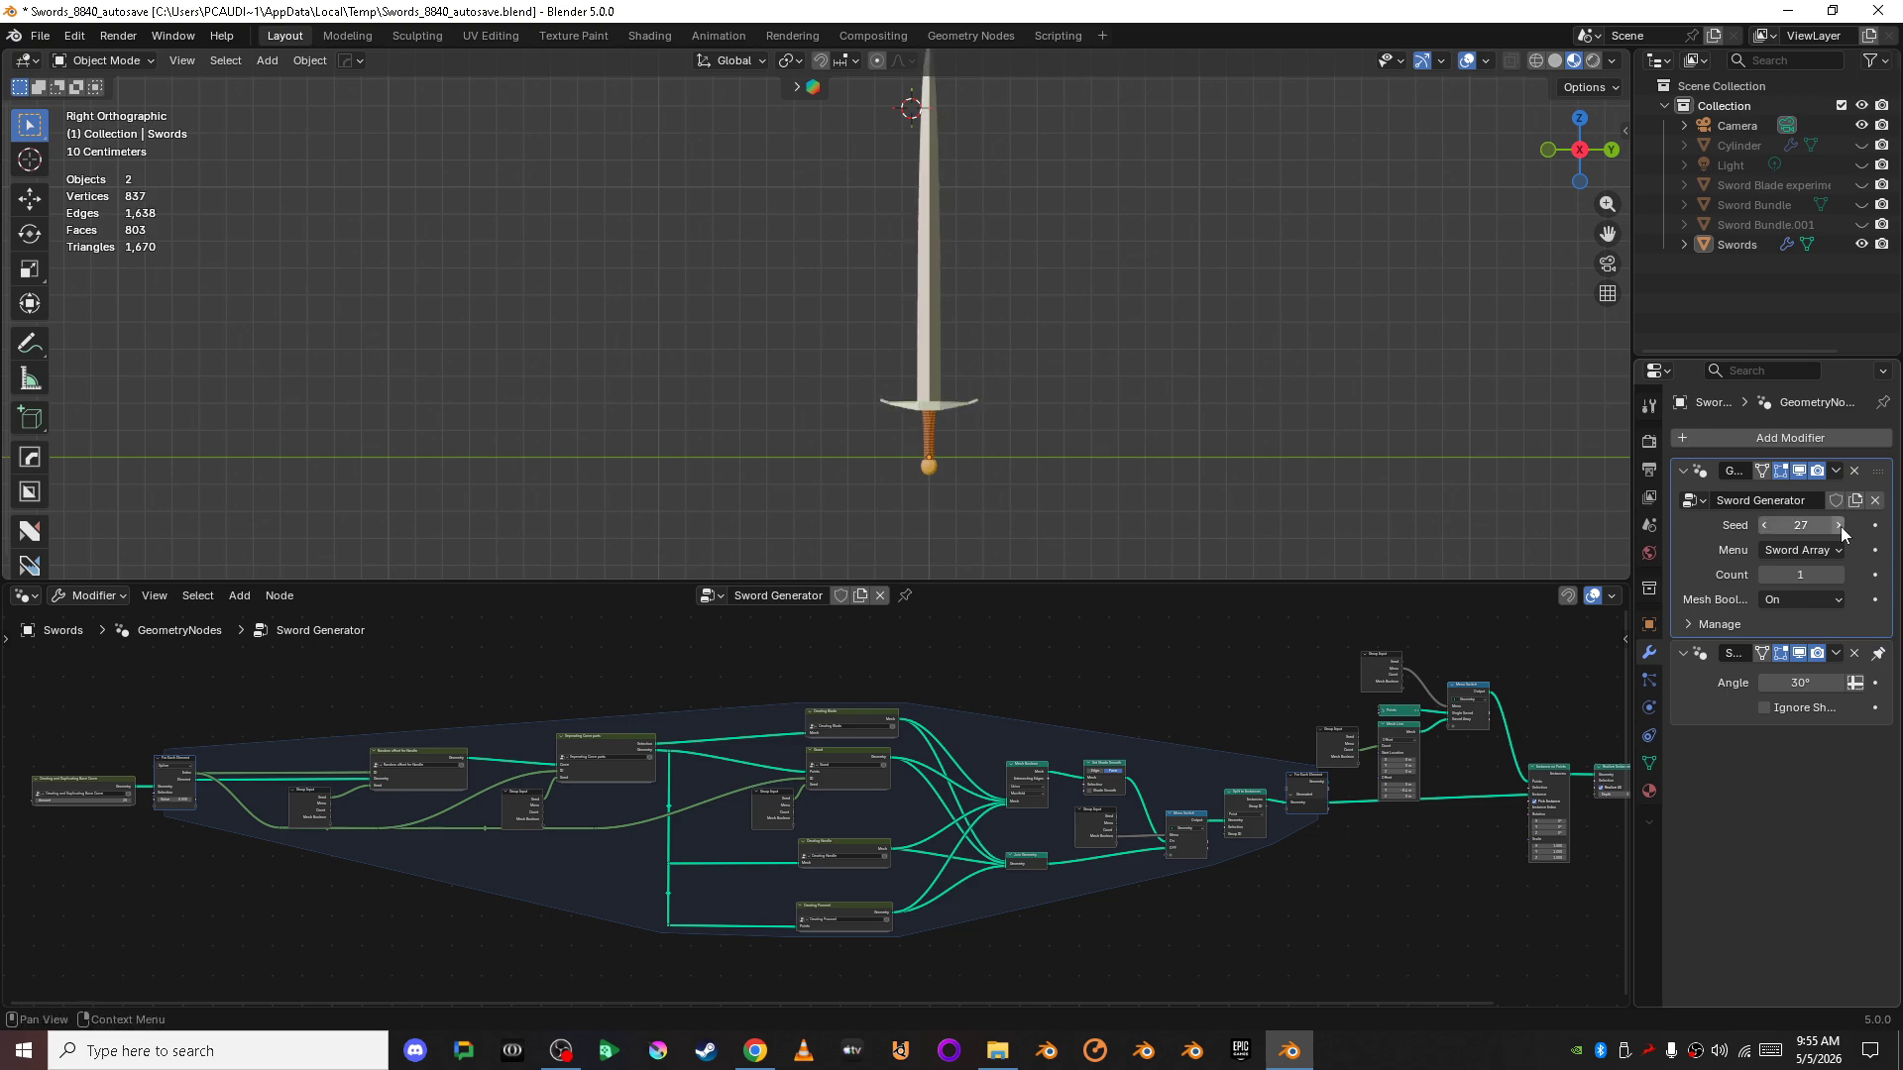
click(1840, 526)
click(1840, 526)
click(1840, 526)
click(1840, 526)
click(1840, 526)
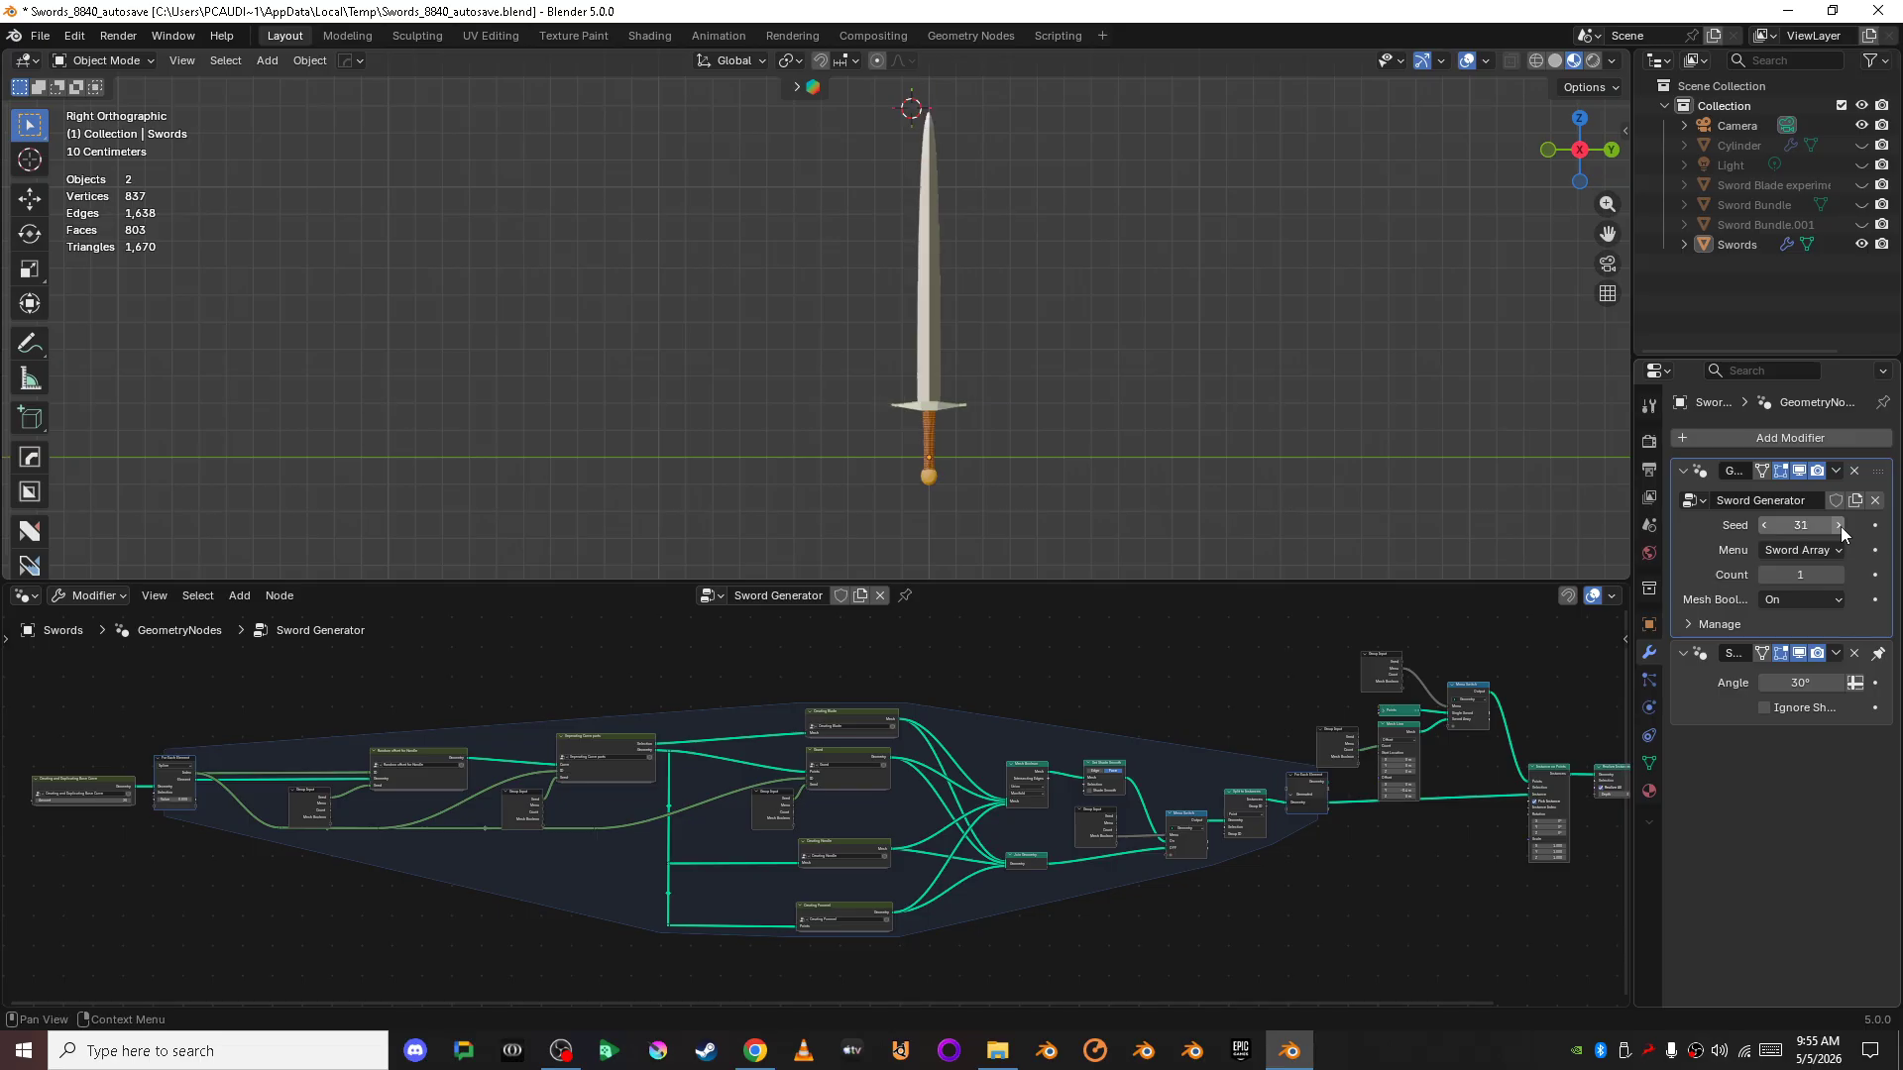
click(1840, 527)
click(1840, 526)
click(1840, 527)
click(1840, 526)
click(1840, 526)
click(1840, 526)
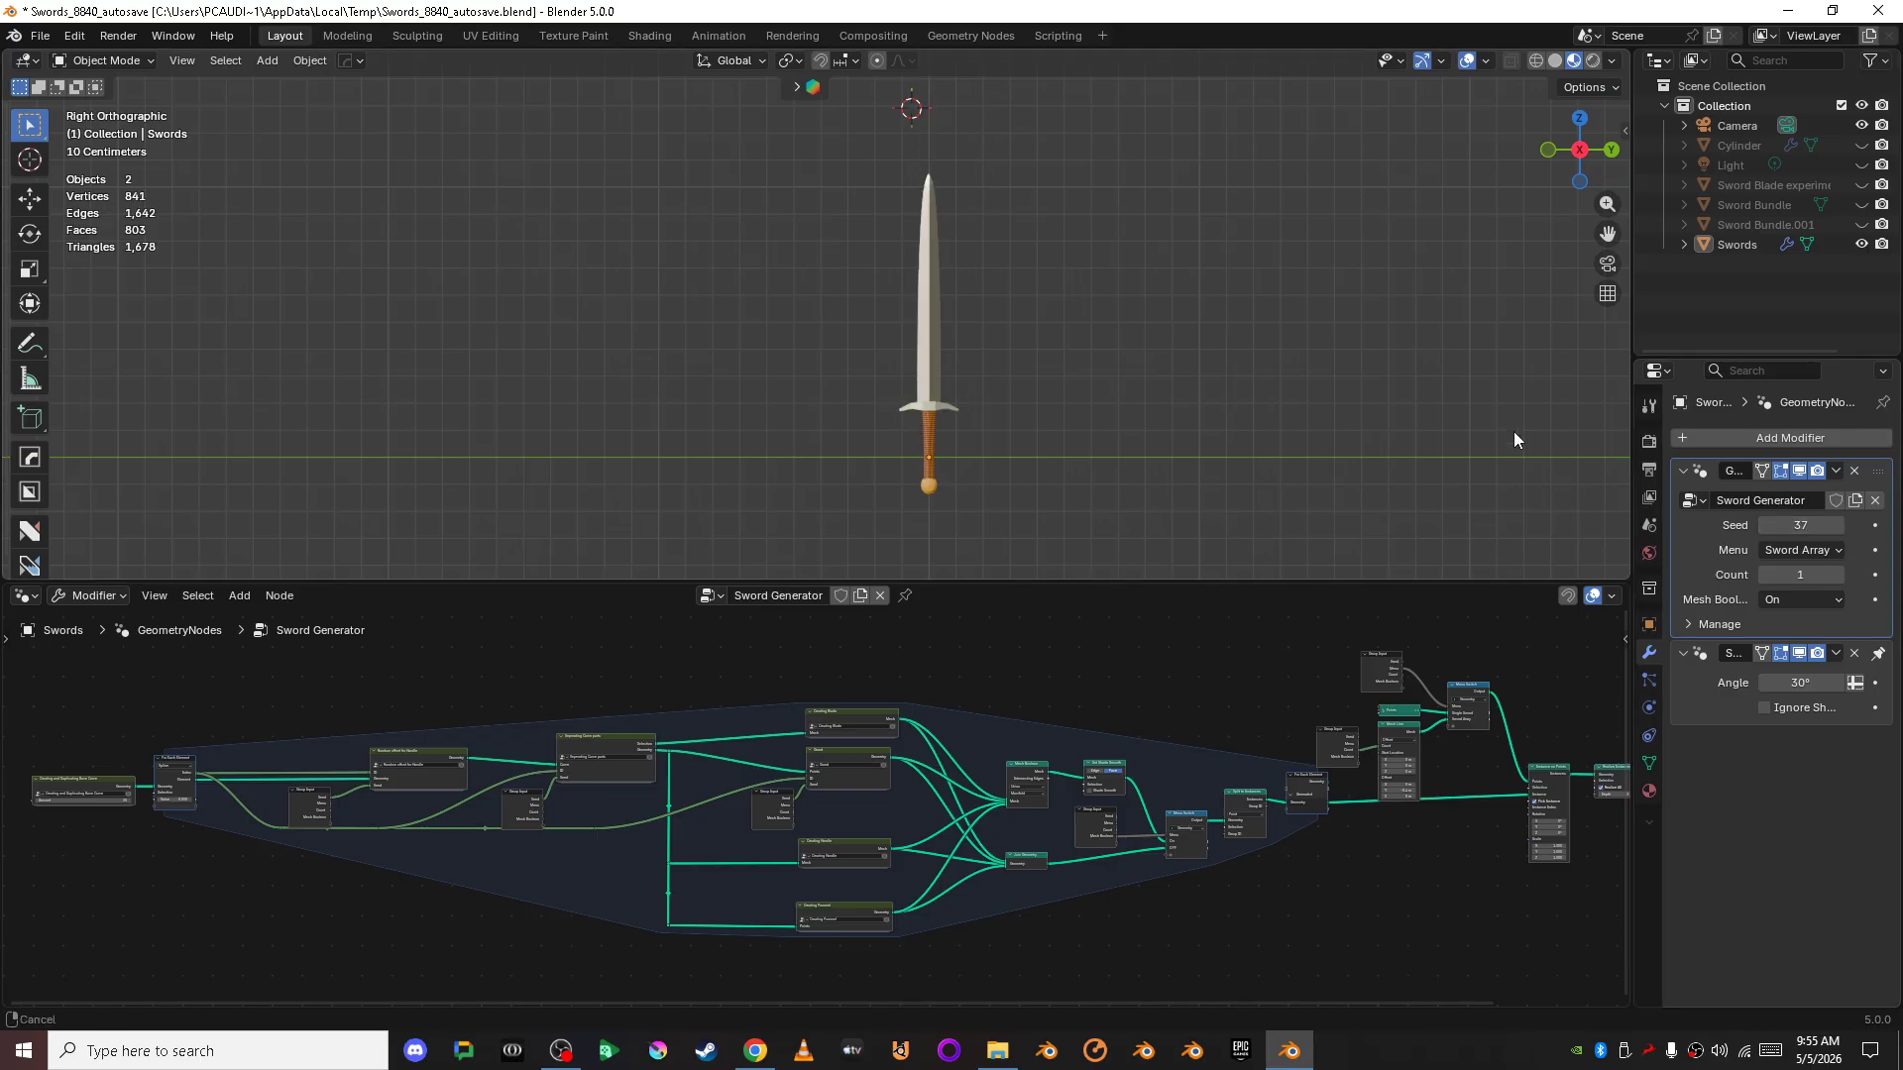
scroll(1516, 422, up, 1)
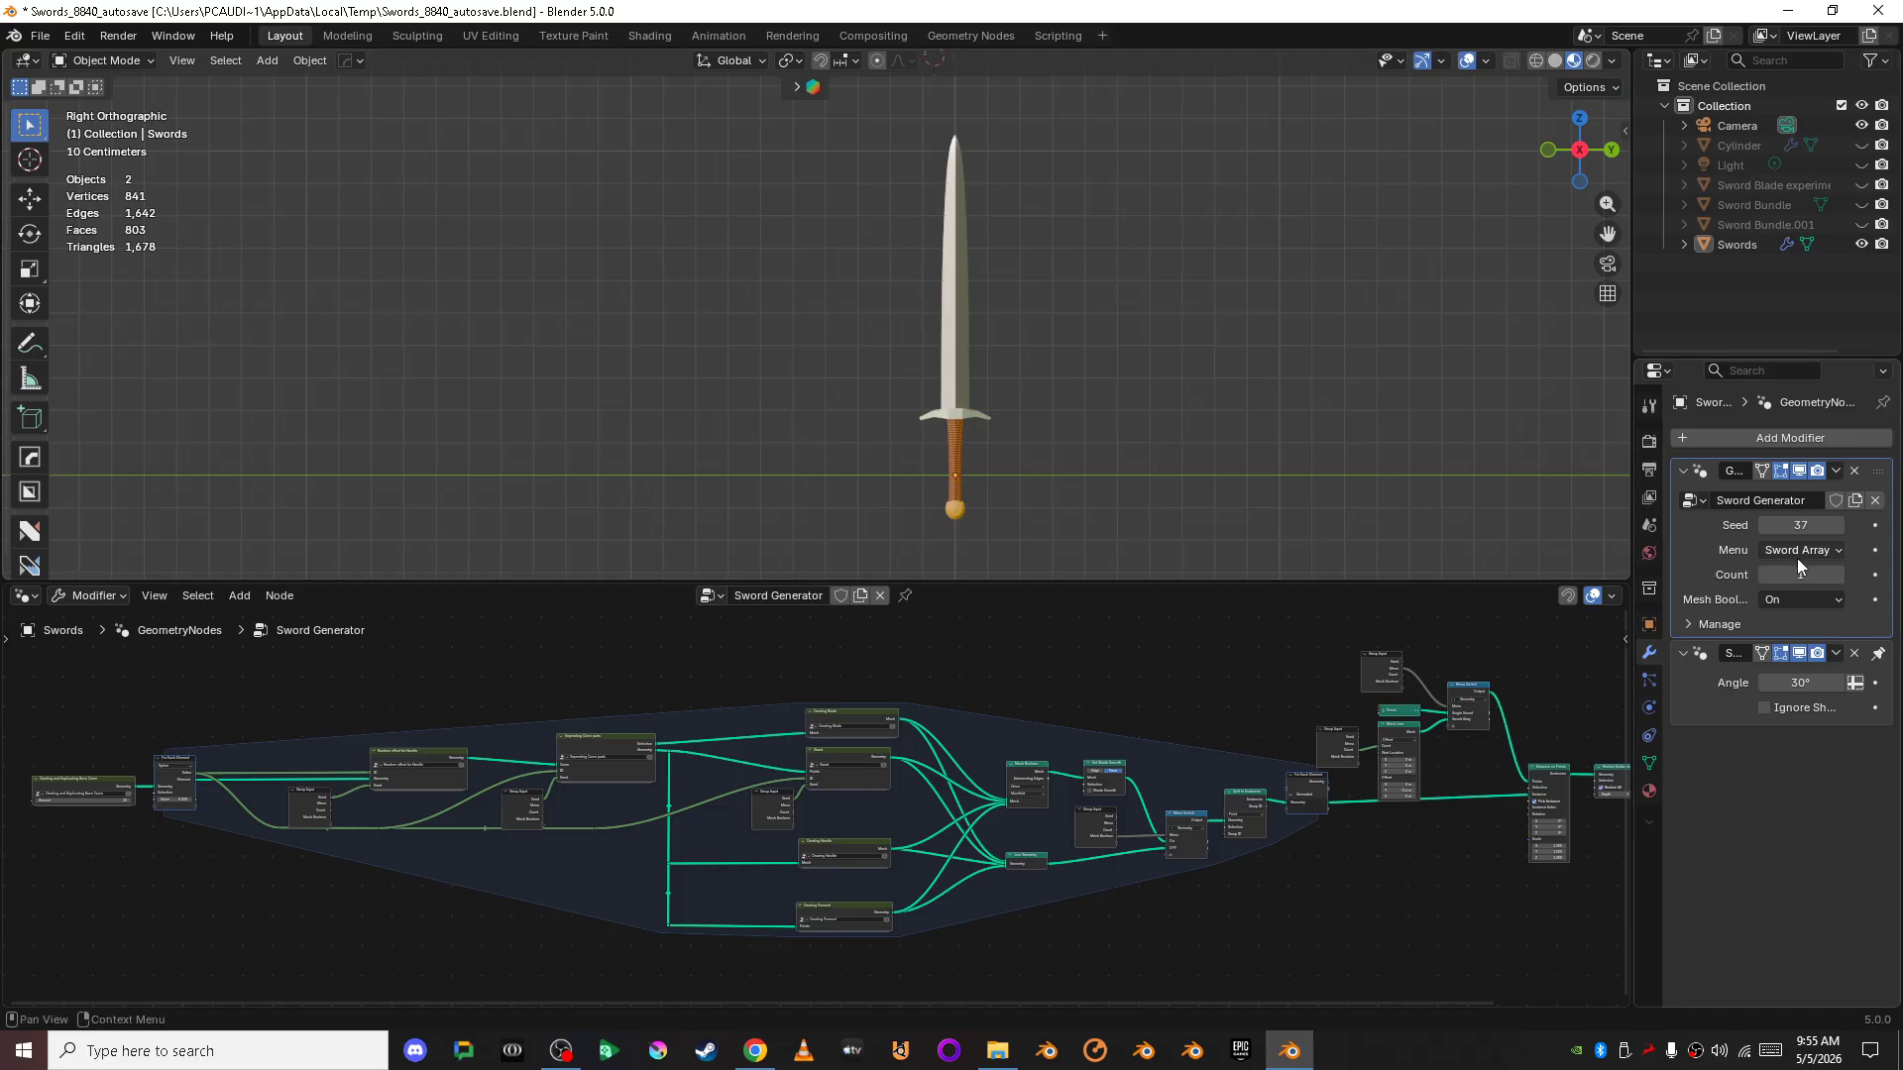
- Set the Sword Generator's Count to 8 for a row of swords
drag(1799, 575, 1869, 574)
scroll(874, 272, down, 2)
shift+middle_drag(812, 357, 1076, 365)
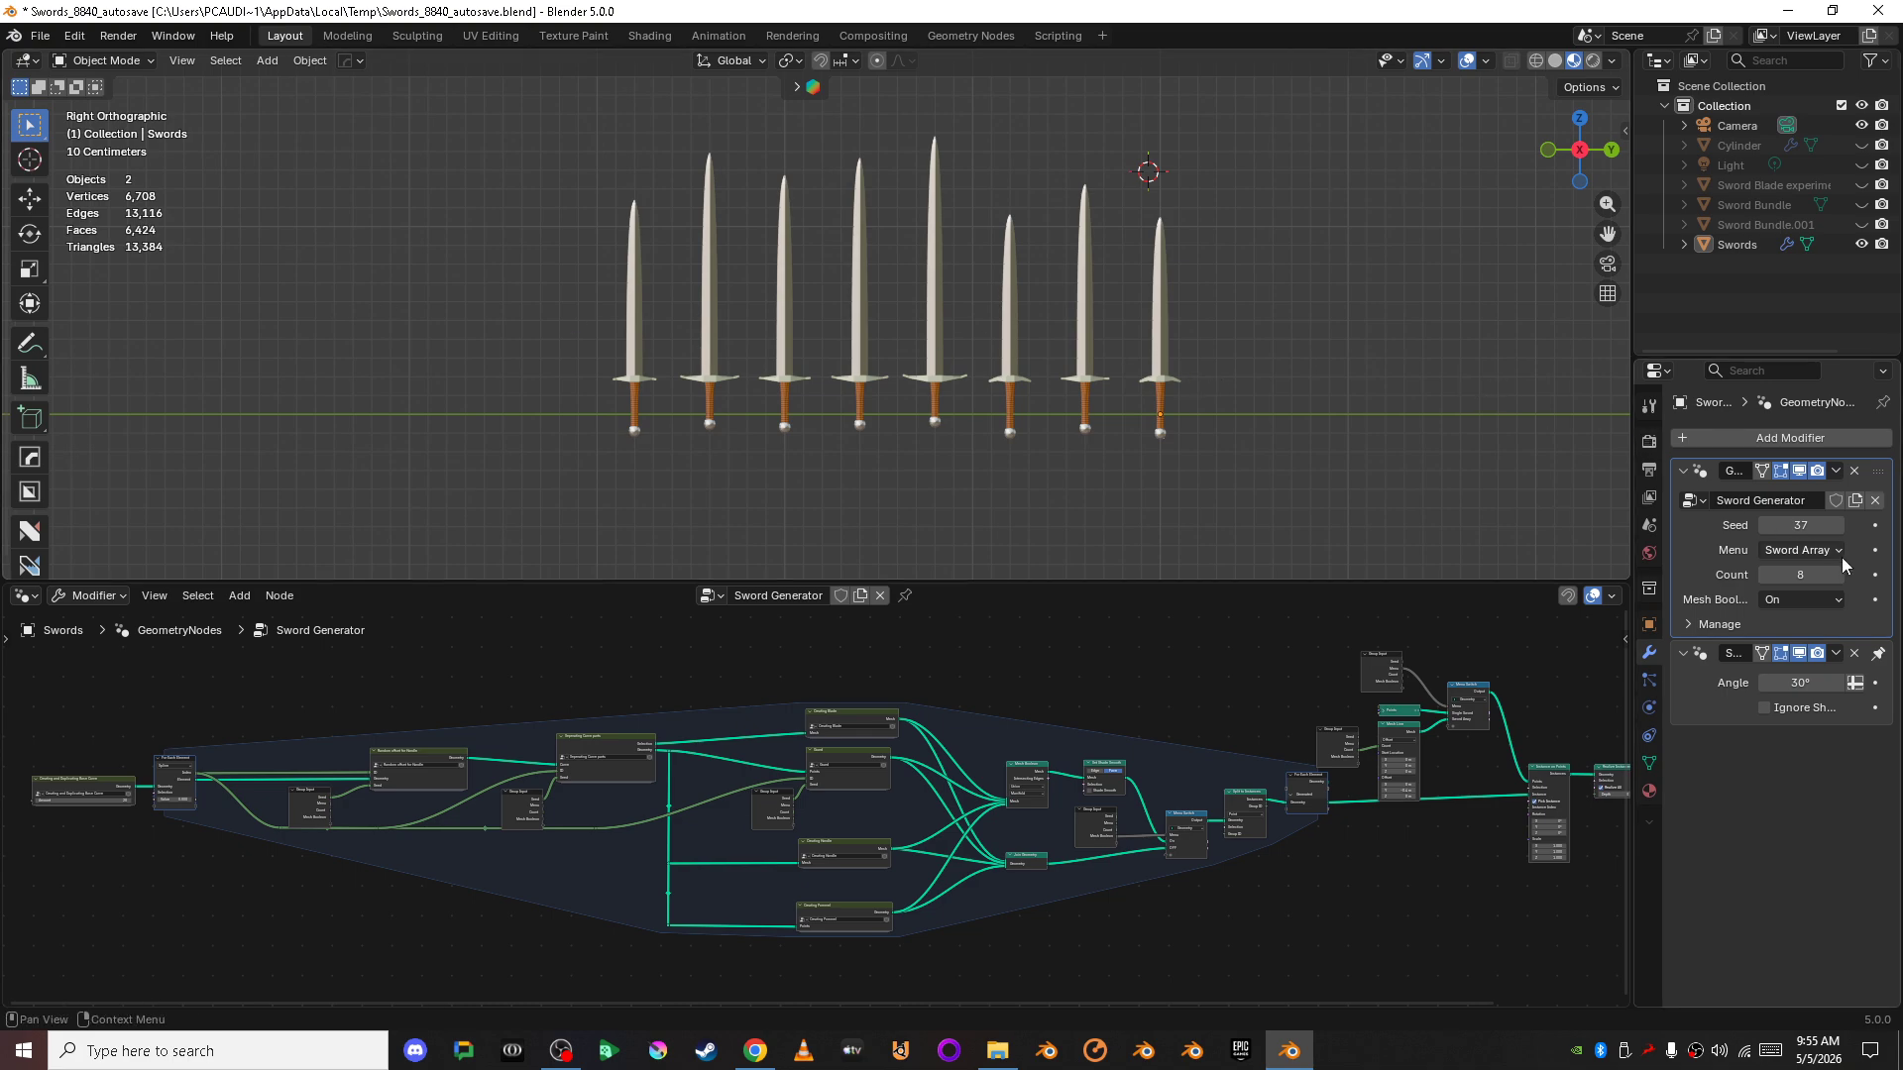
drag(1834, 573, 1766, 575)
- Show the sword row in wireframe with the crossguard joints in close-up
scroll(1024, 347, up, 3)
shift+middle_drag(1025, 347, 883, 296)
scroll(883, 303, up, 2)
scroll(990, 406, up, 2)
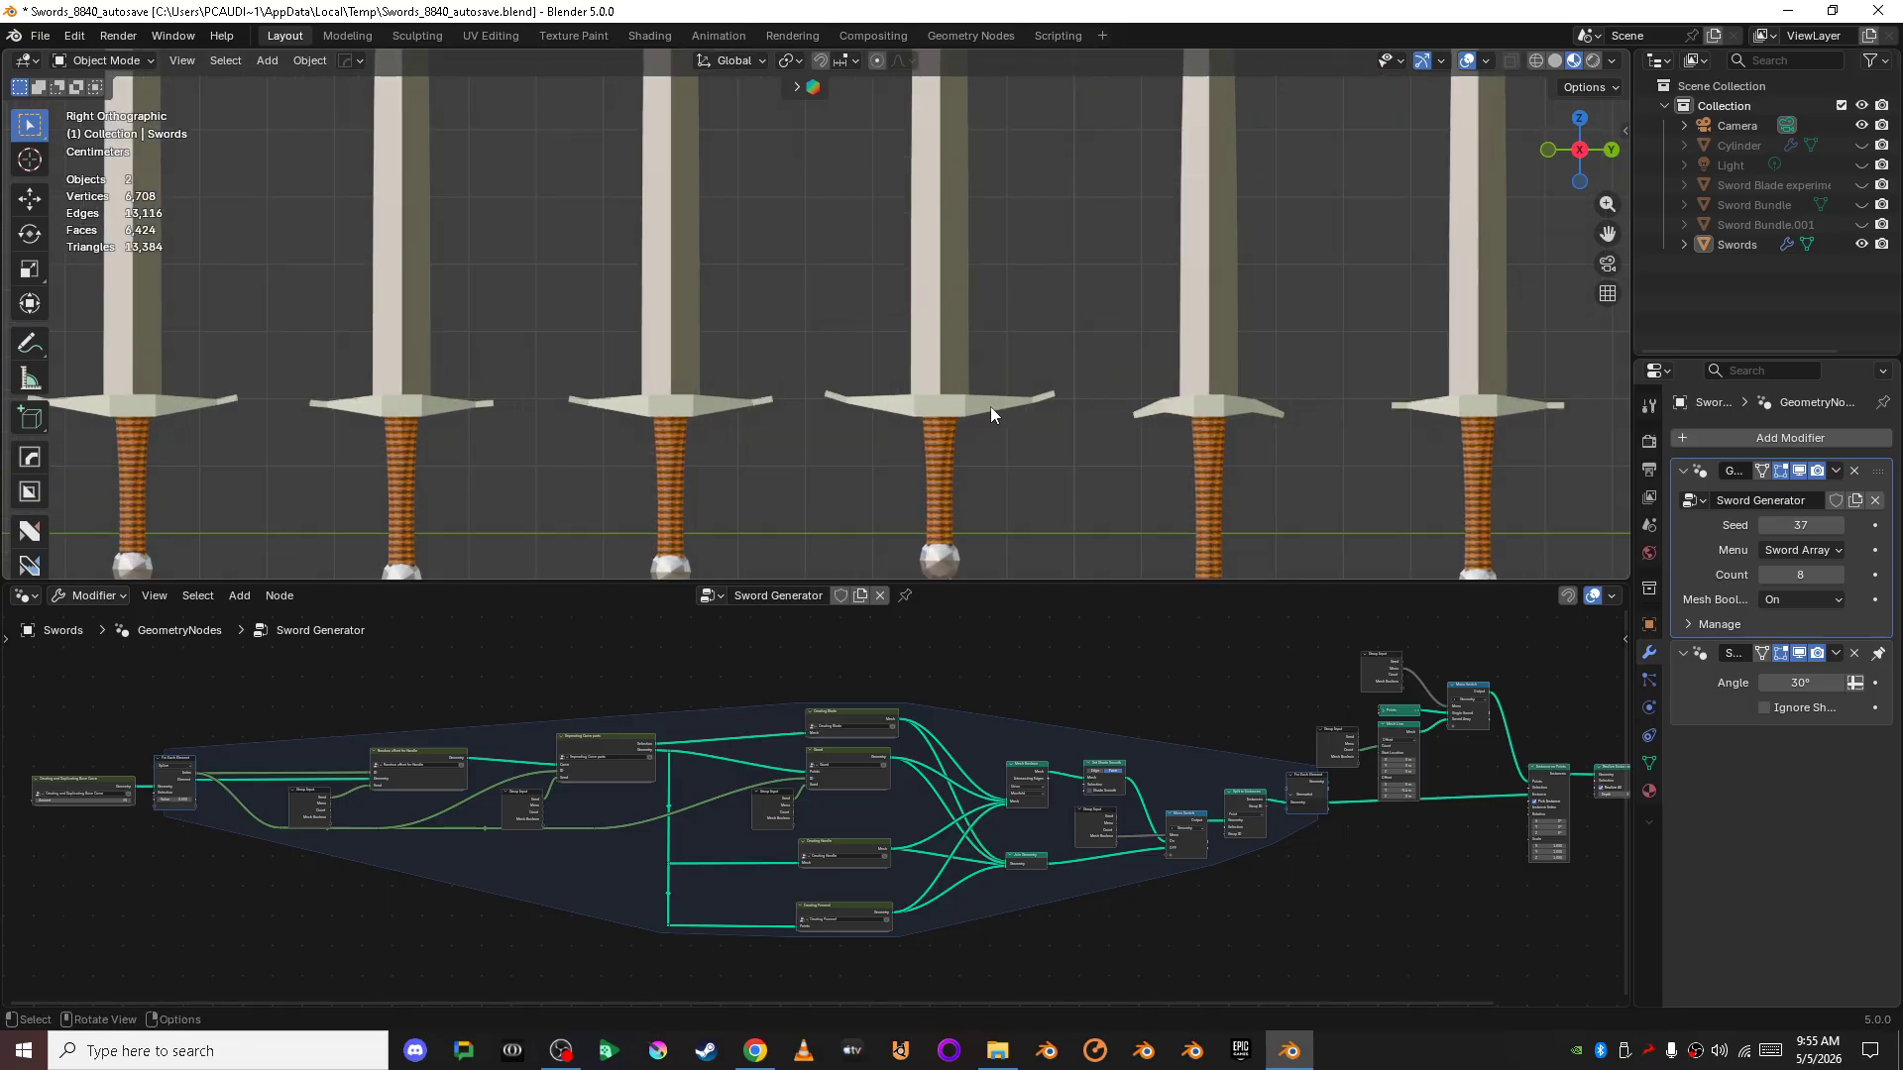
key(shift+z)
scroll(997, 395, up, 2)
scroll(1007, 339, up, 3)
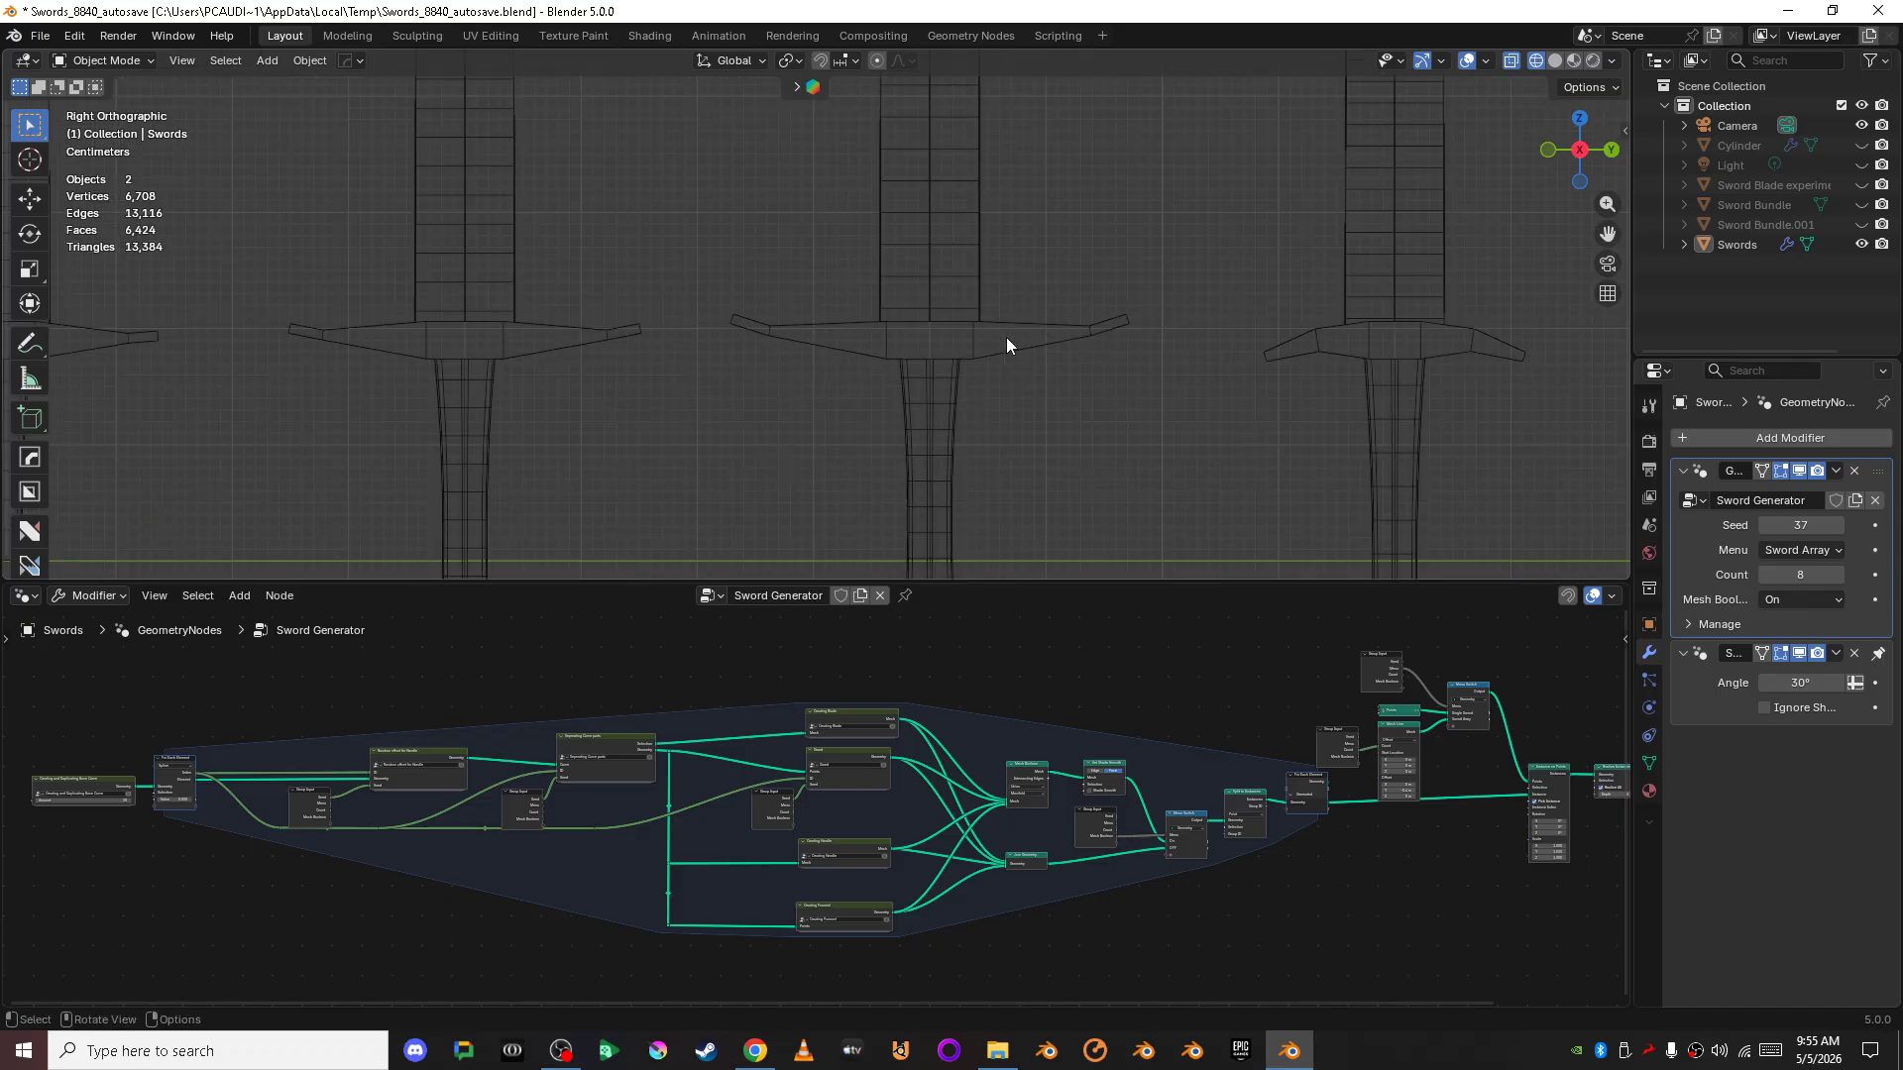
- Set the Mesh Boolean option to OFF to compare the wireframe topology, and set it back to On
click(1798, 601)
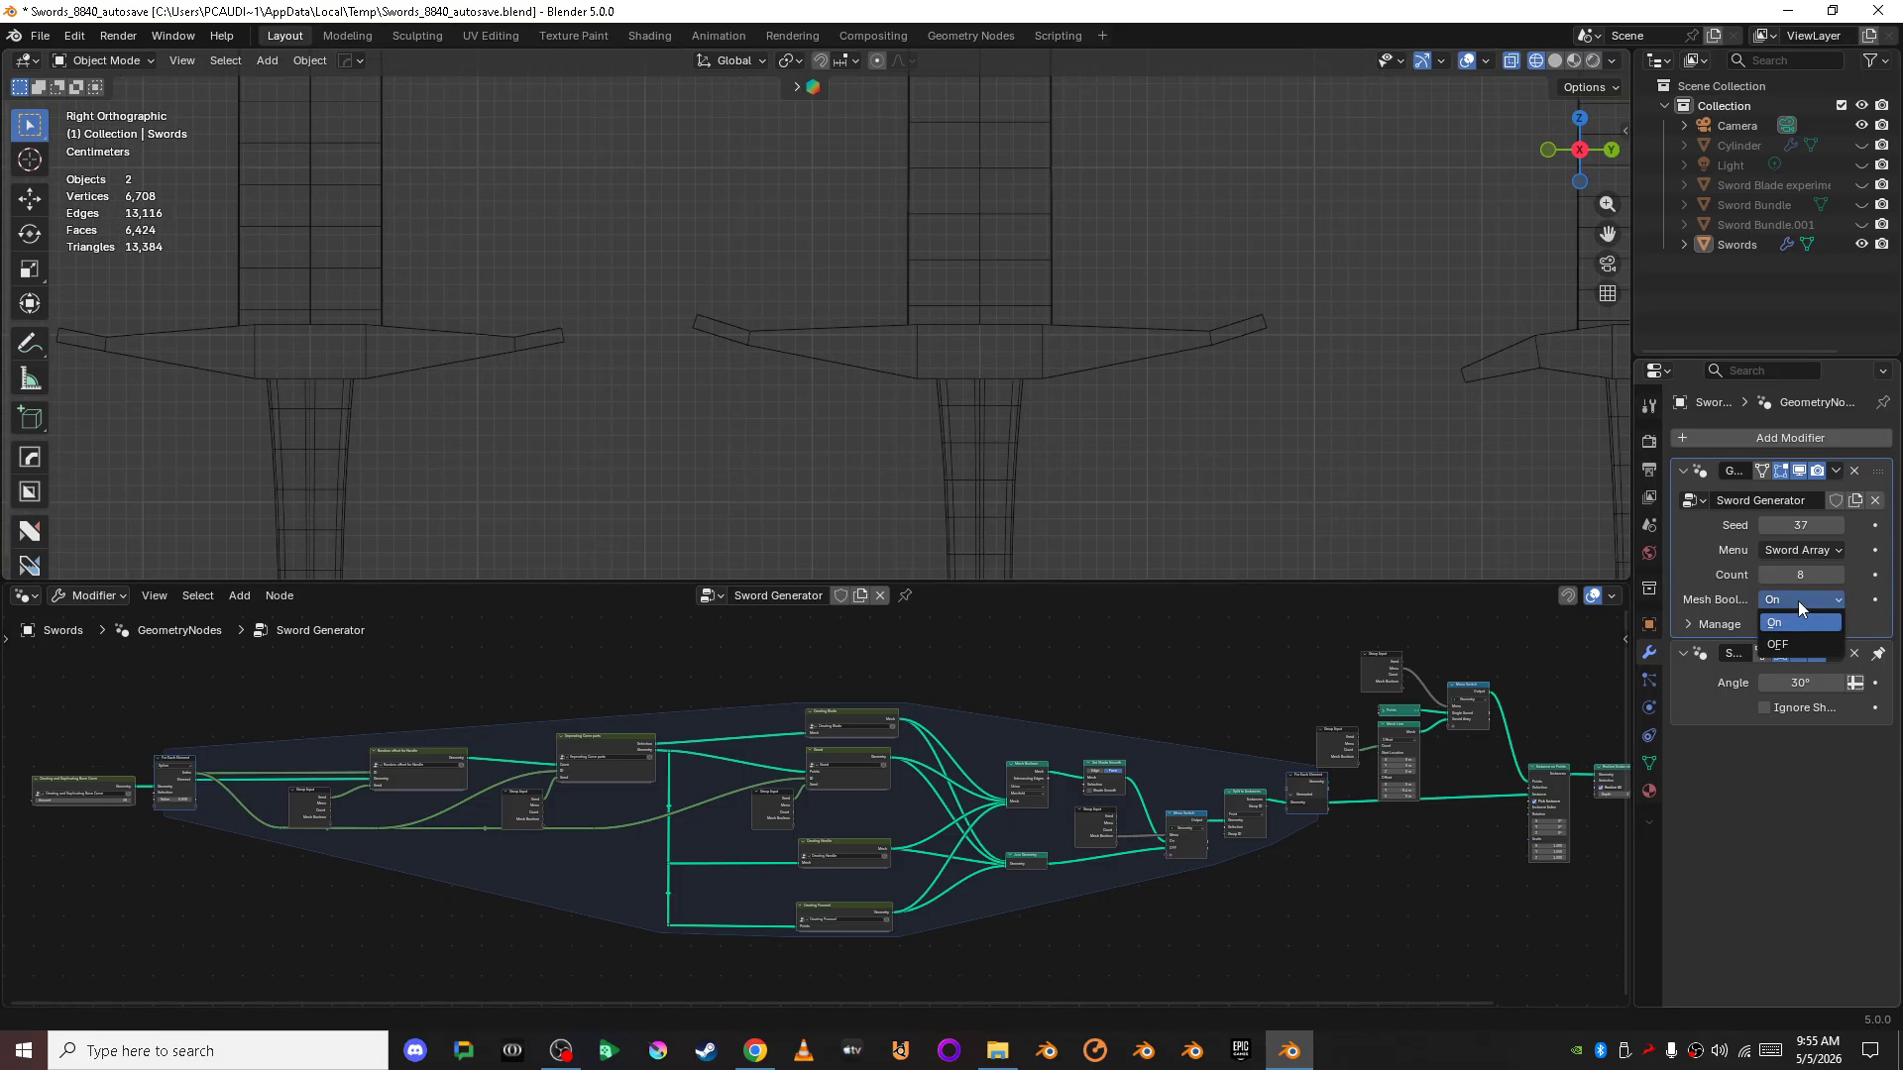
click(1779, 644)
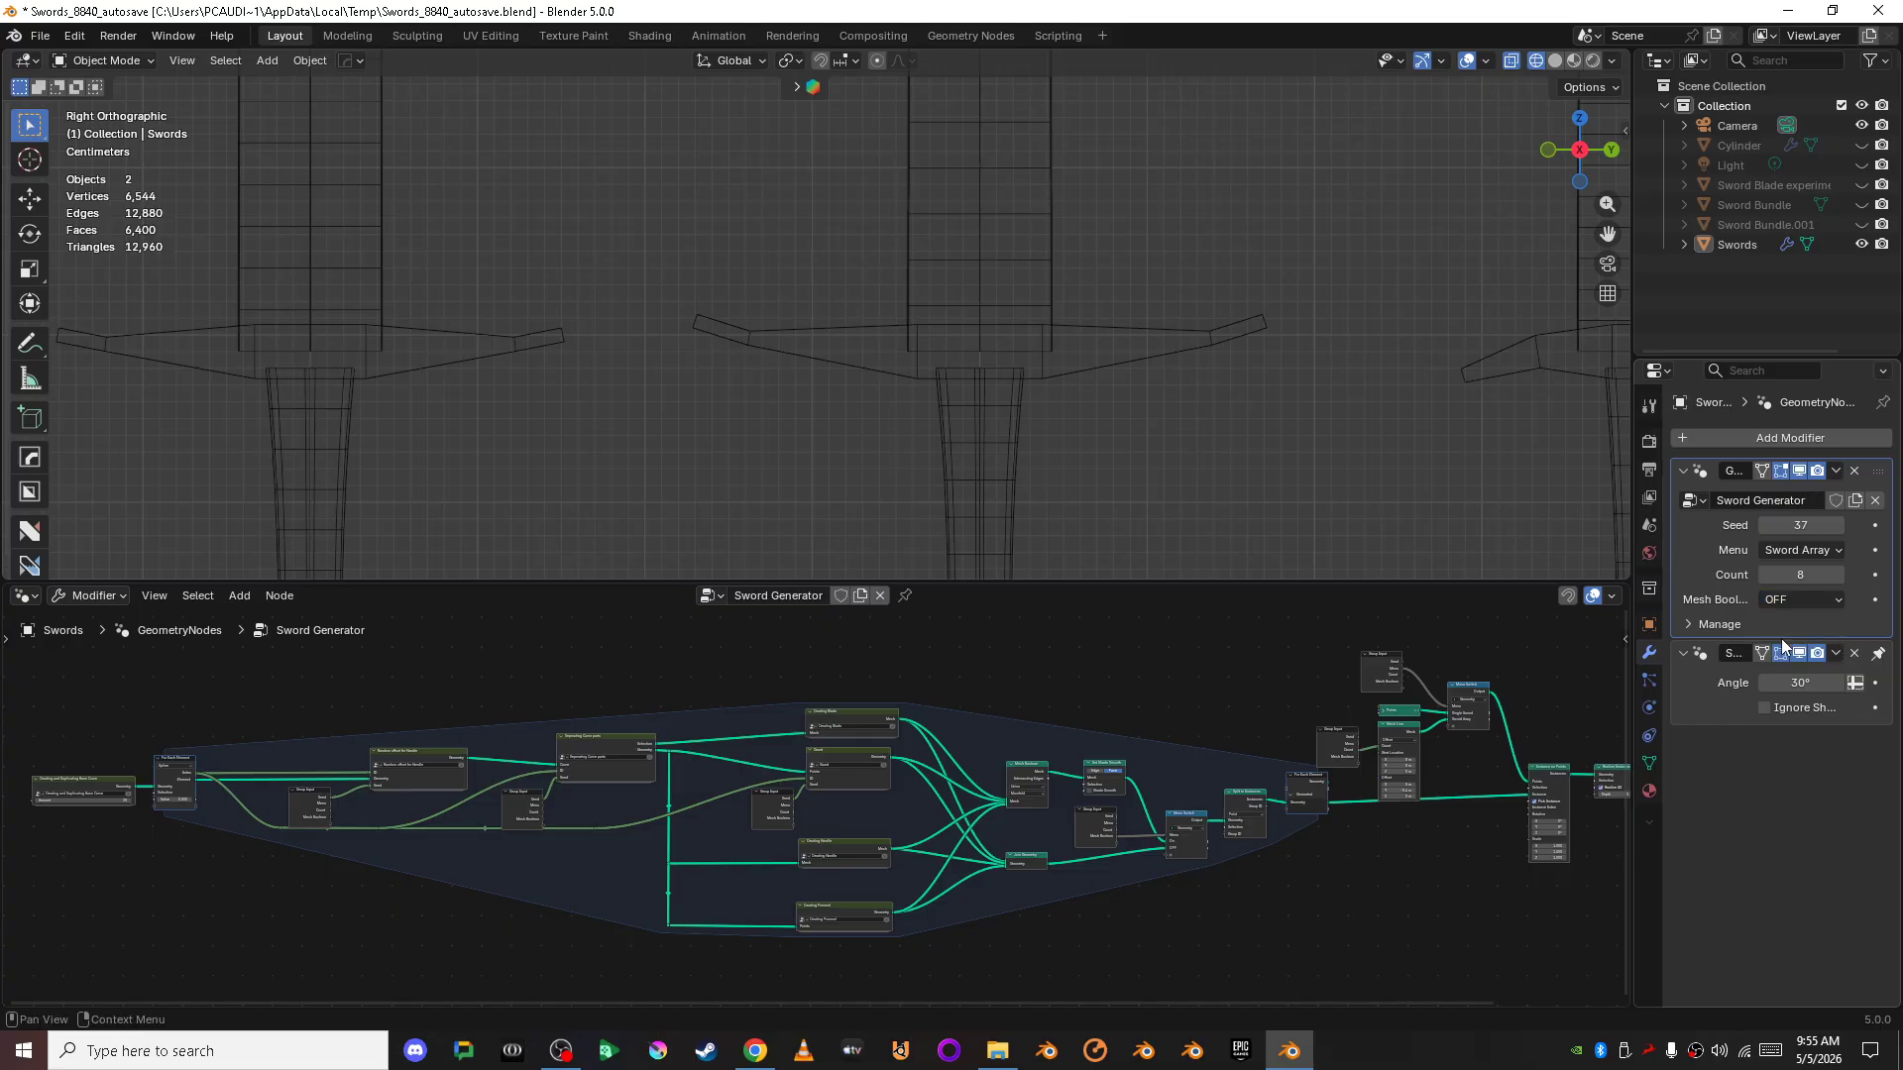
scroll(1298, 496, down, 3)
scroll(1055, 422, up, 4)
scroll(1062, 437, down, 5)
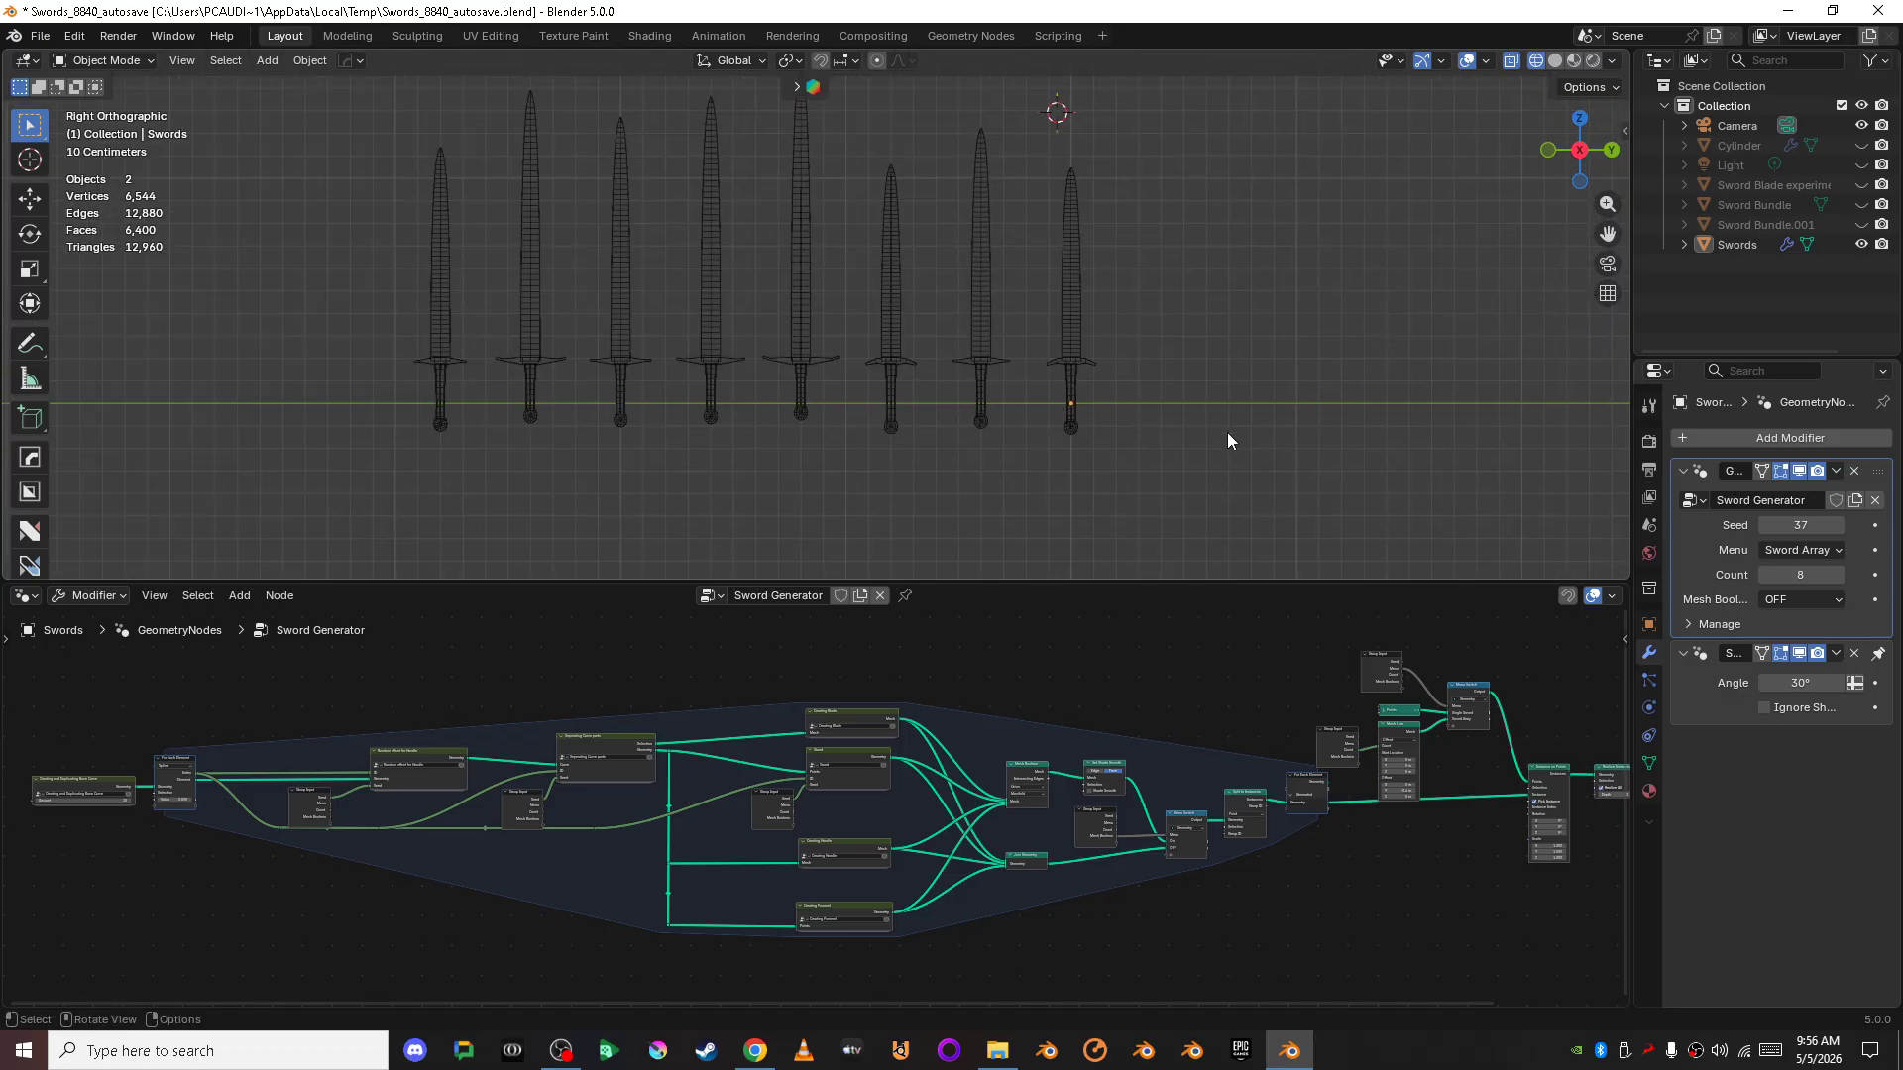
scroll(1227, 433, up, 5)
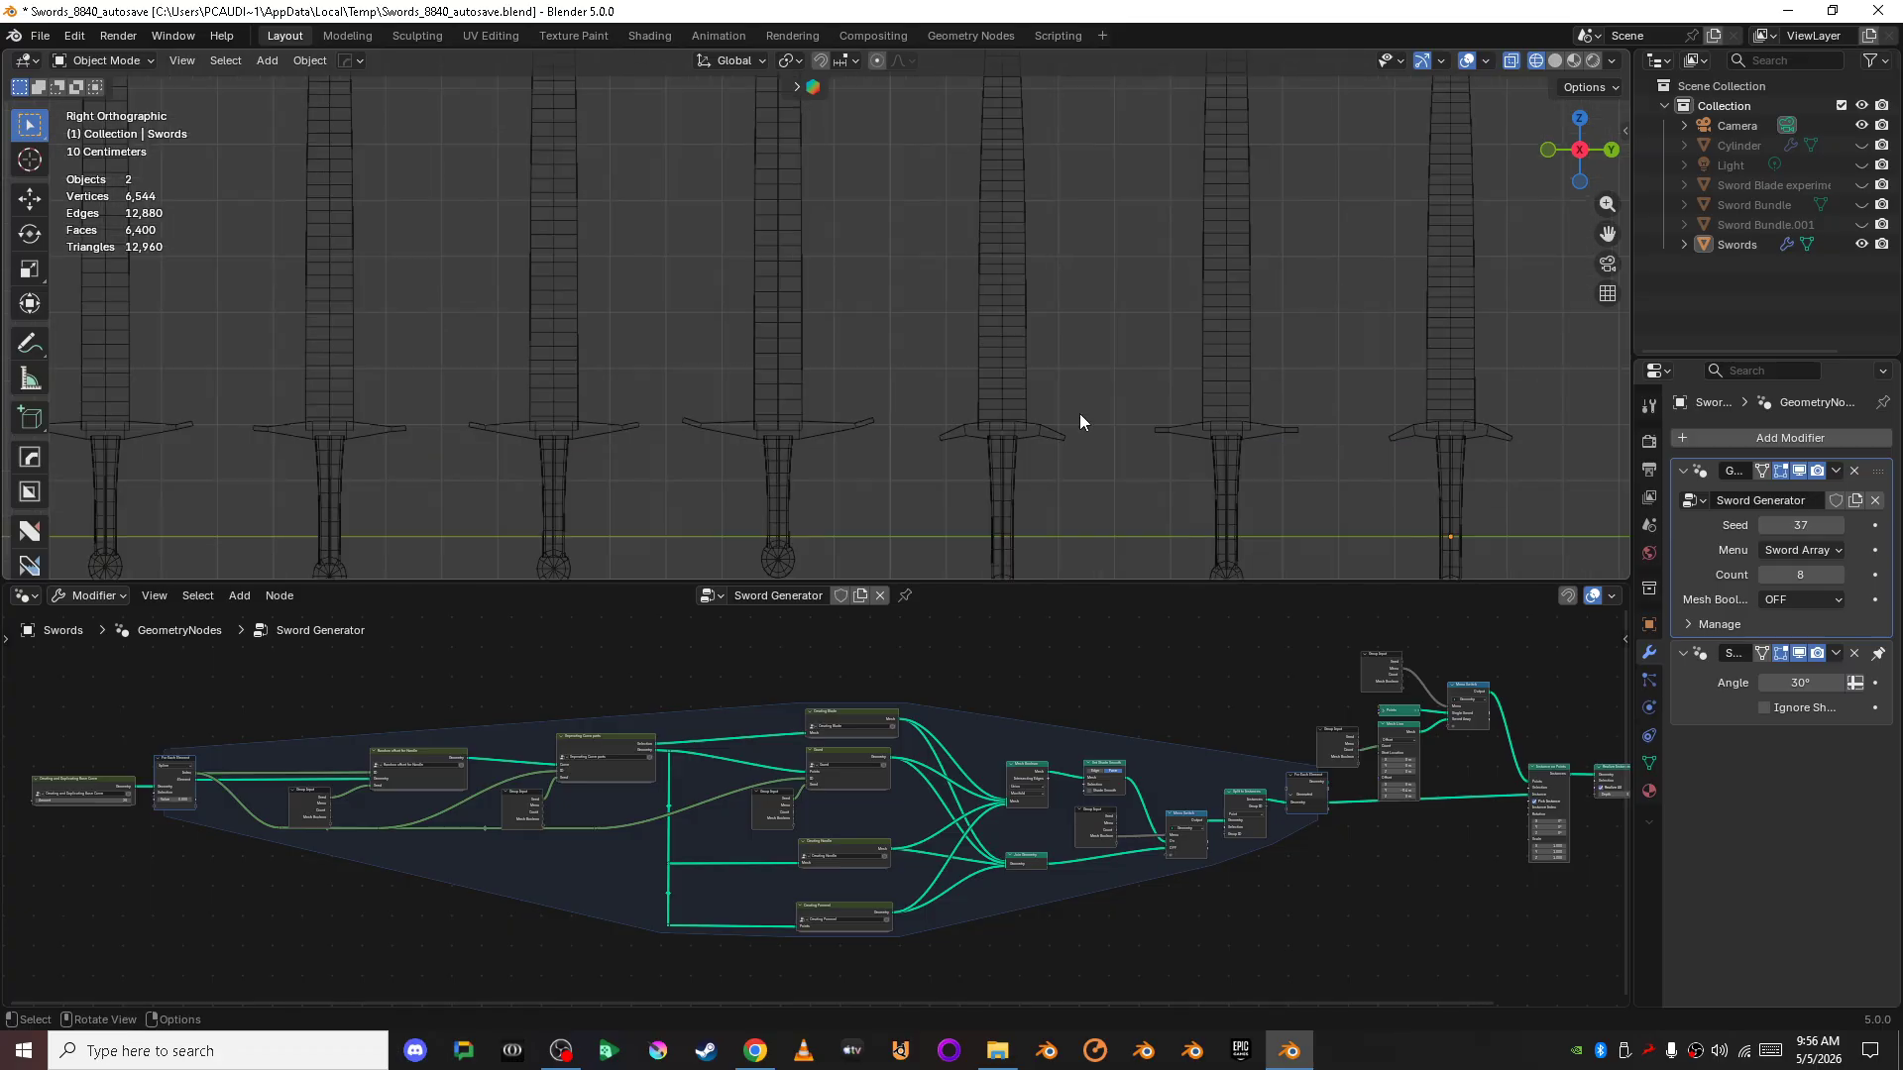
scroll(959, 413, down, 3)
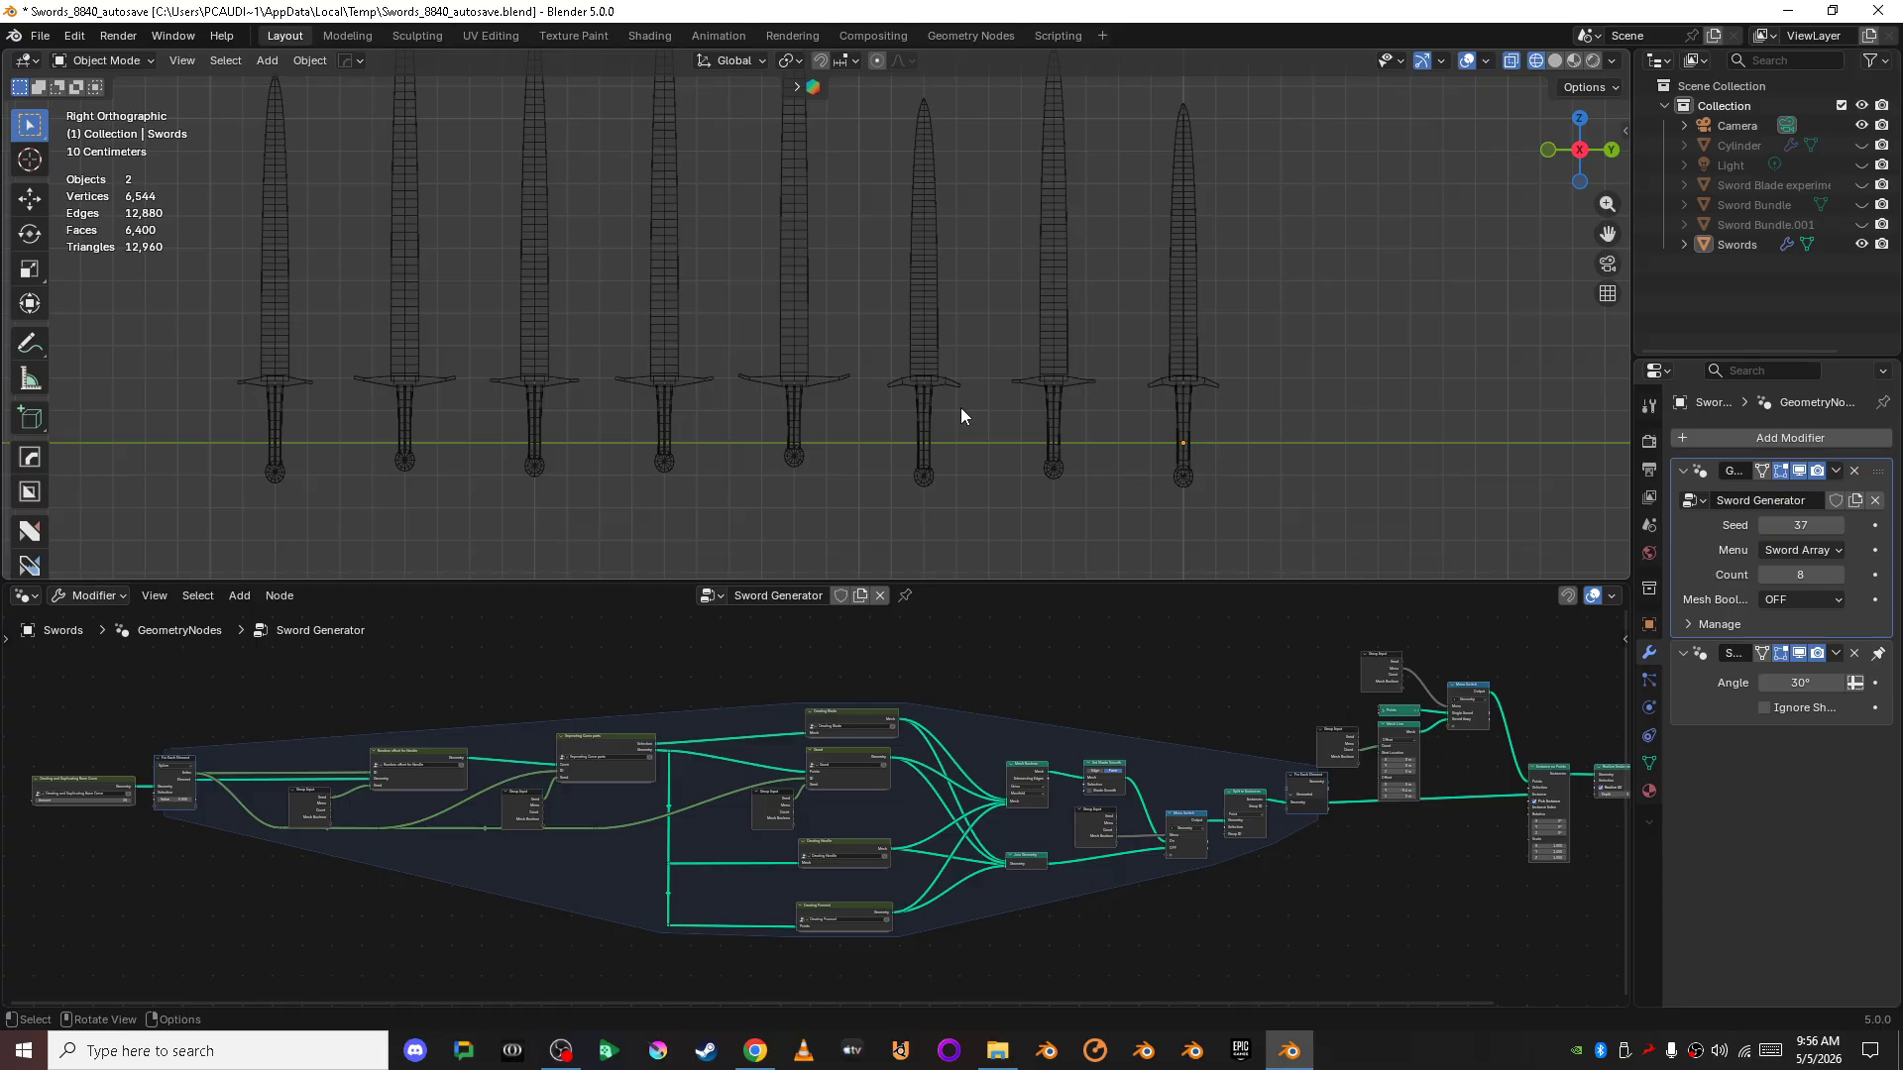
click(1778, 600)
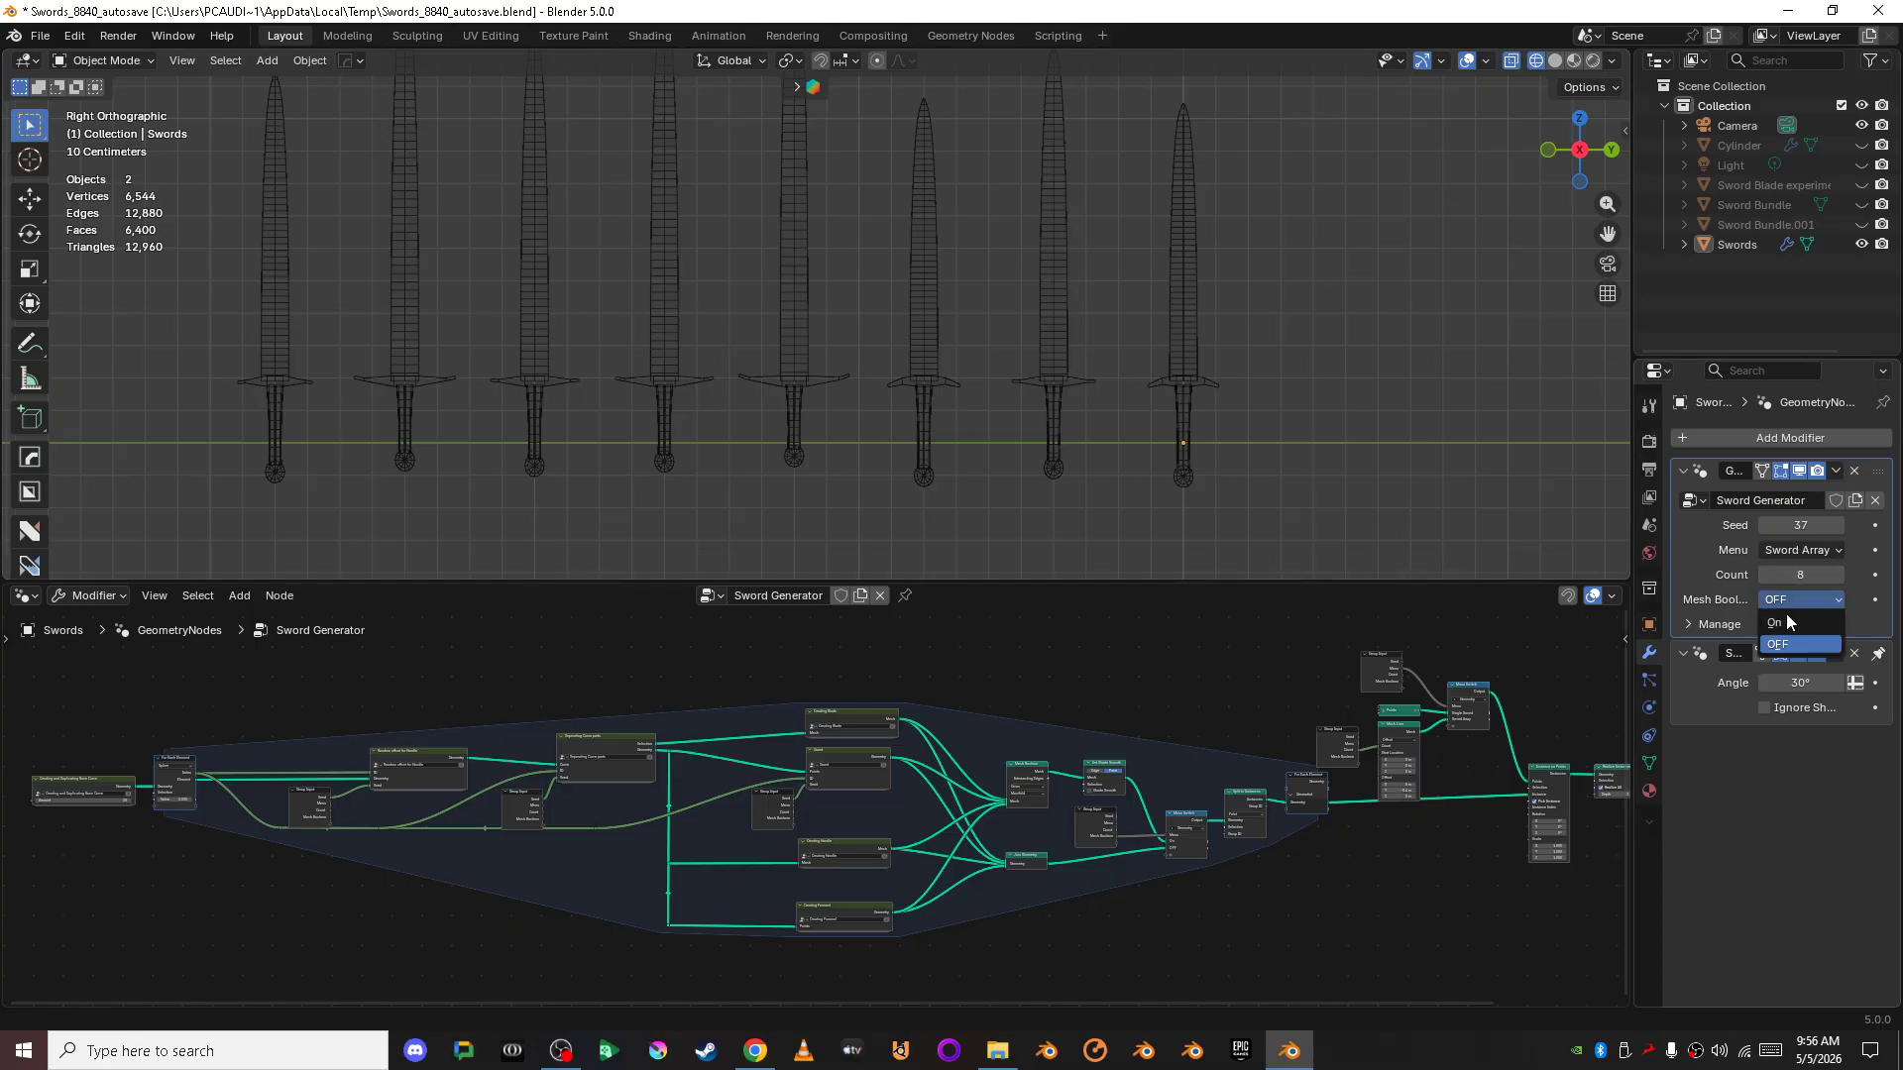
click(1783, 625)
- Duplicate the Swords object in place and move the copy about -2.07 m along X
middle_drag(1116, 329, 930, 420)
click(923, 419)
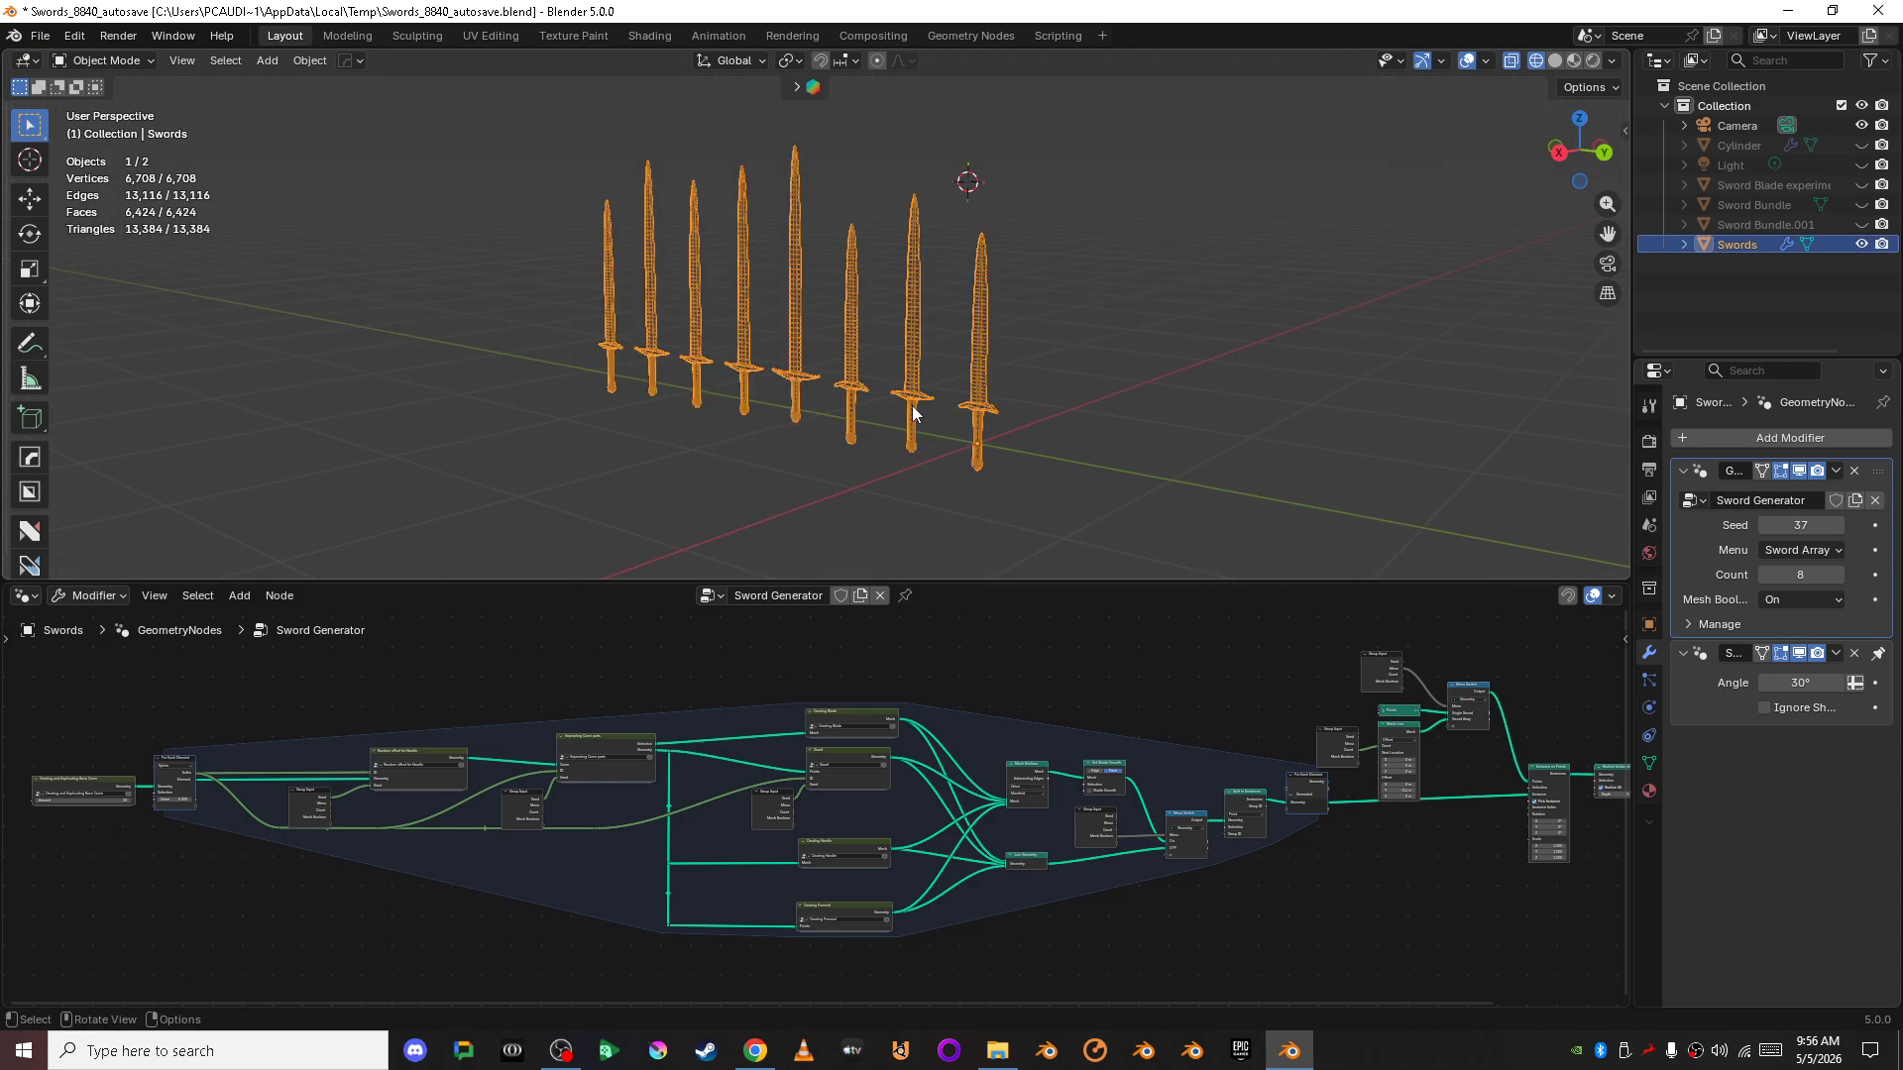
key(shift+d)
key(Escape)
click(33, 195)
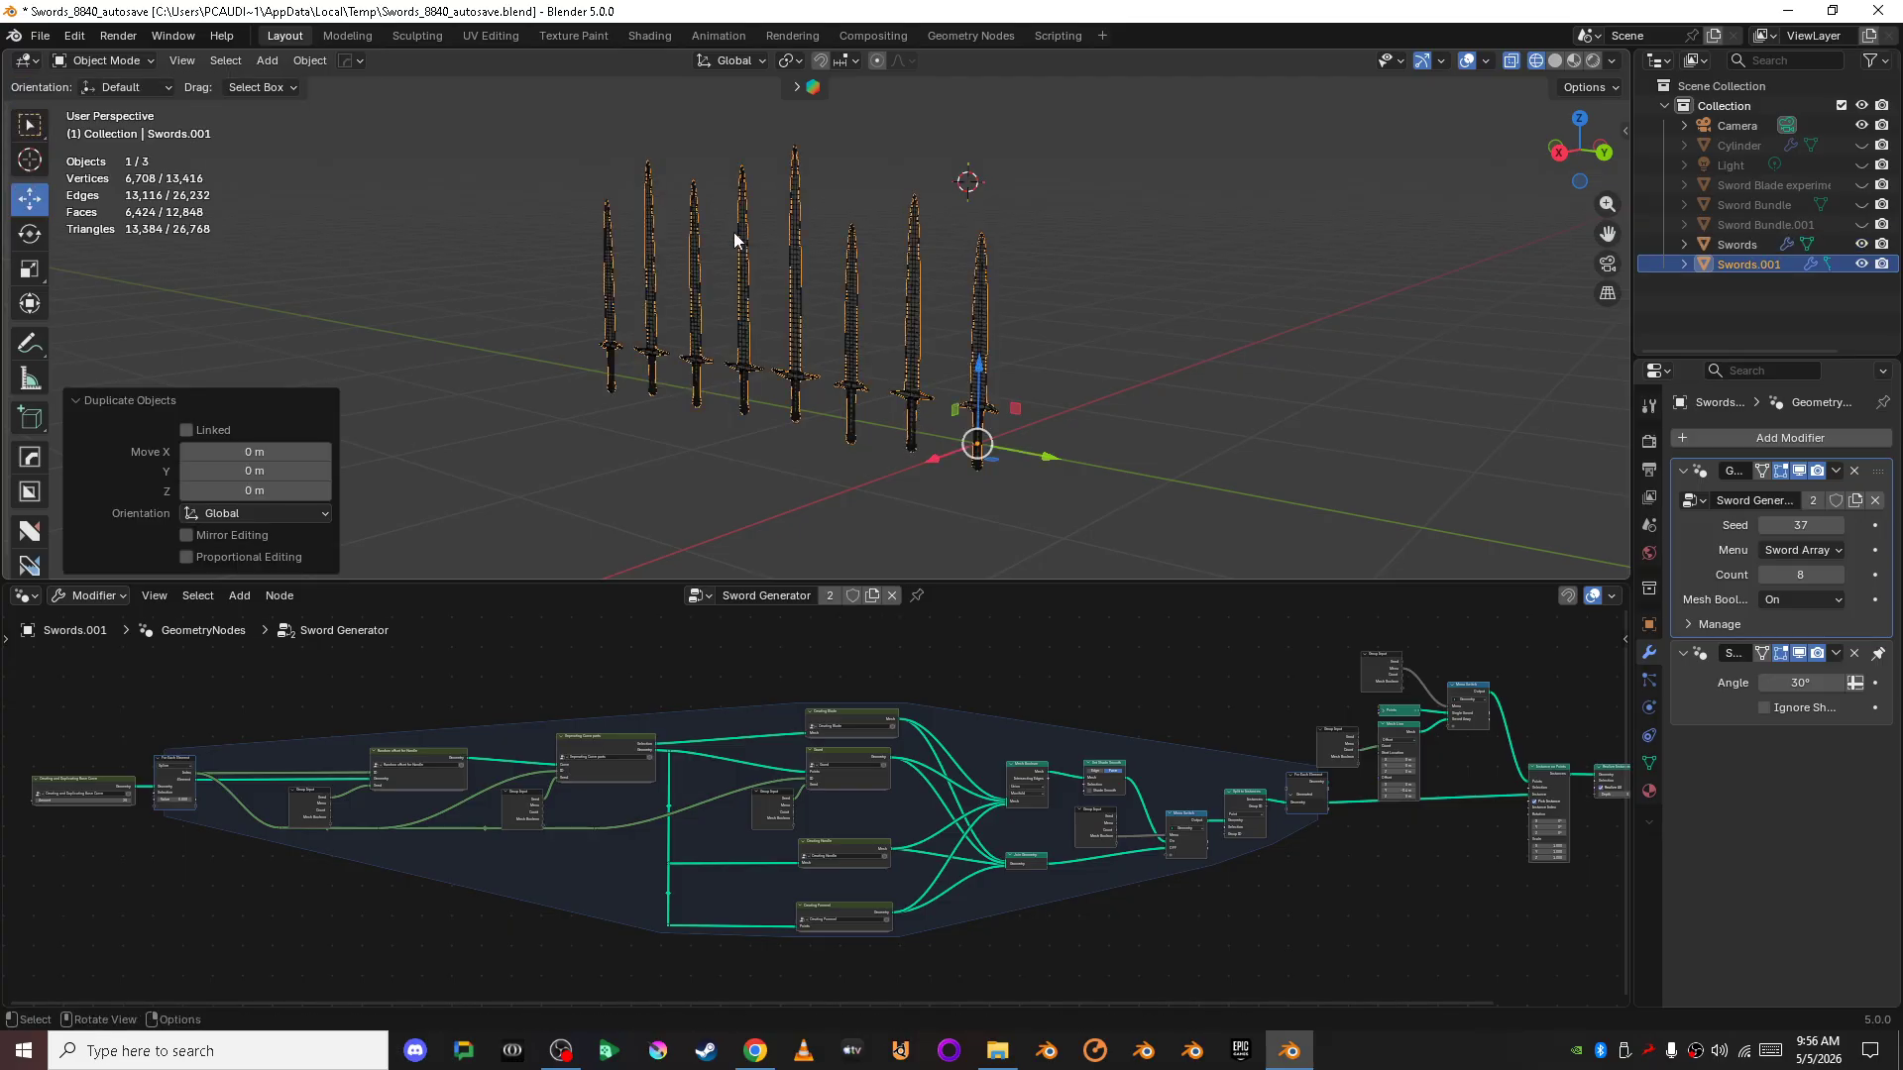
middle_drag(734, 231, 650, 305)
drag(701, 538, 1070, 535)
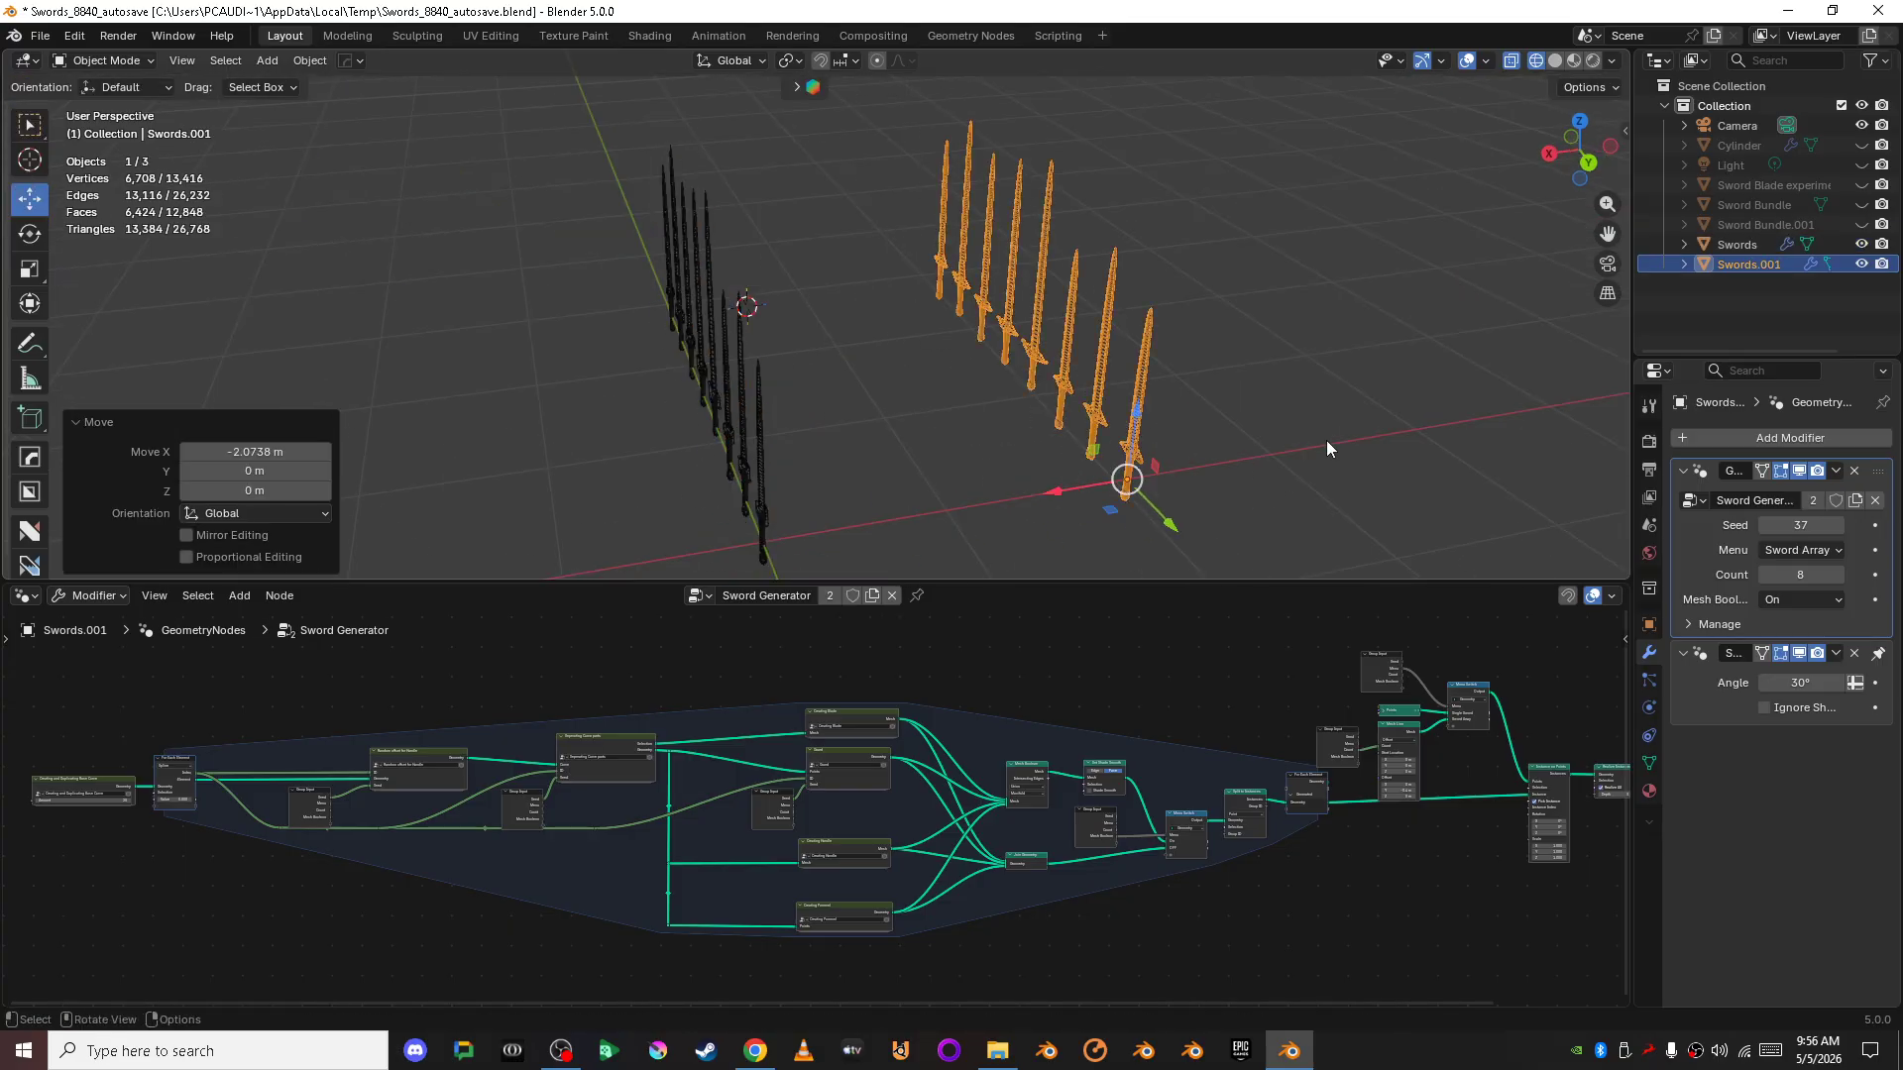
- Apply the Sword Generator geometry nodes modifier on the duplicated swords
click(1327, 438)
shift+middle_drag(1328, 438, 892, 456)
click(879, 454)
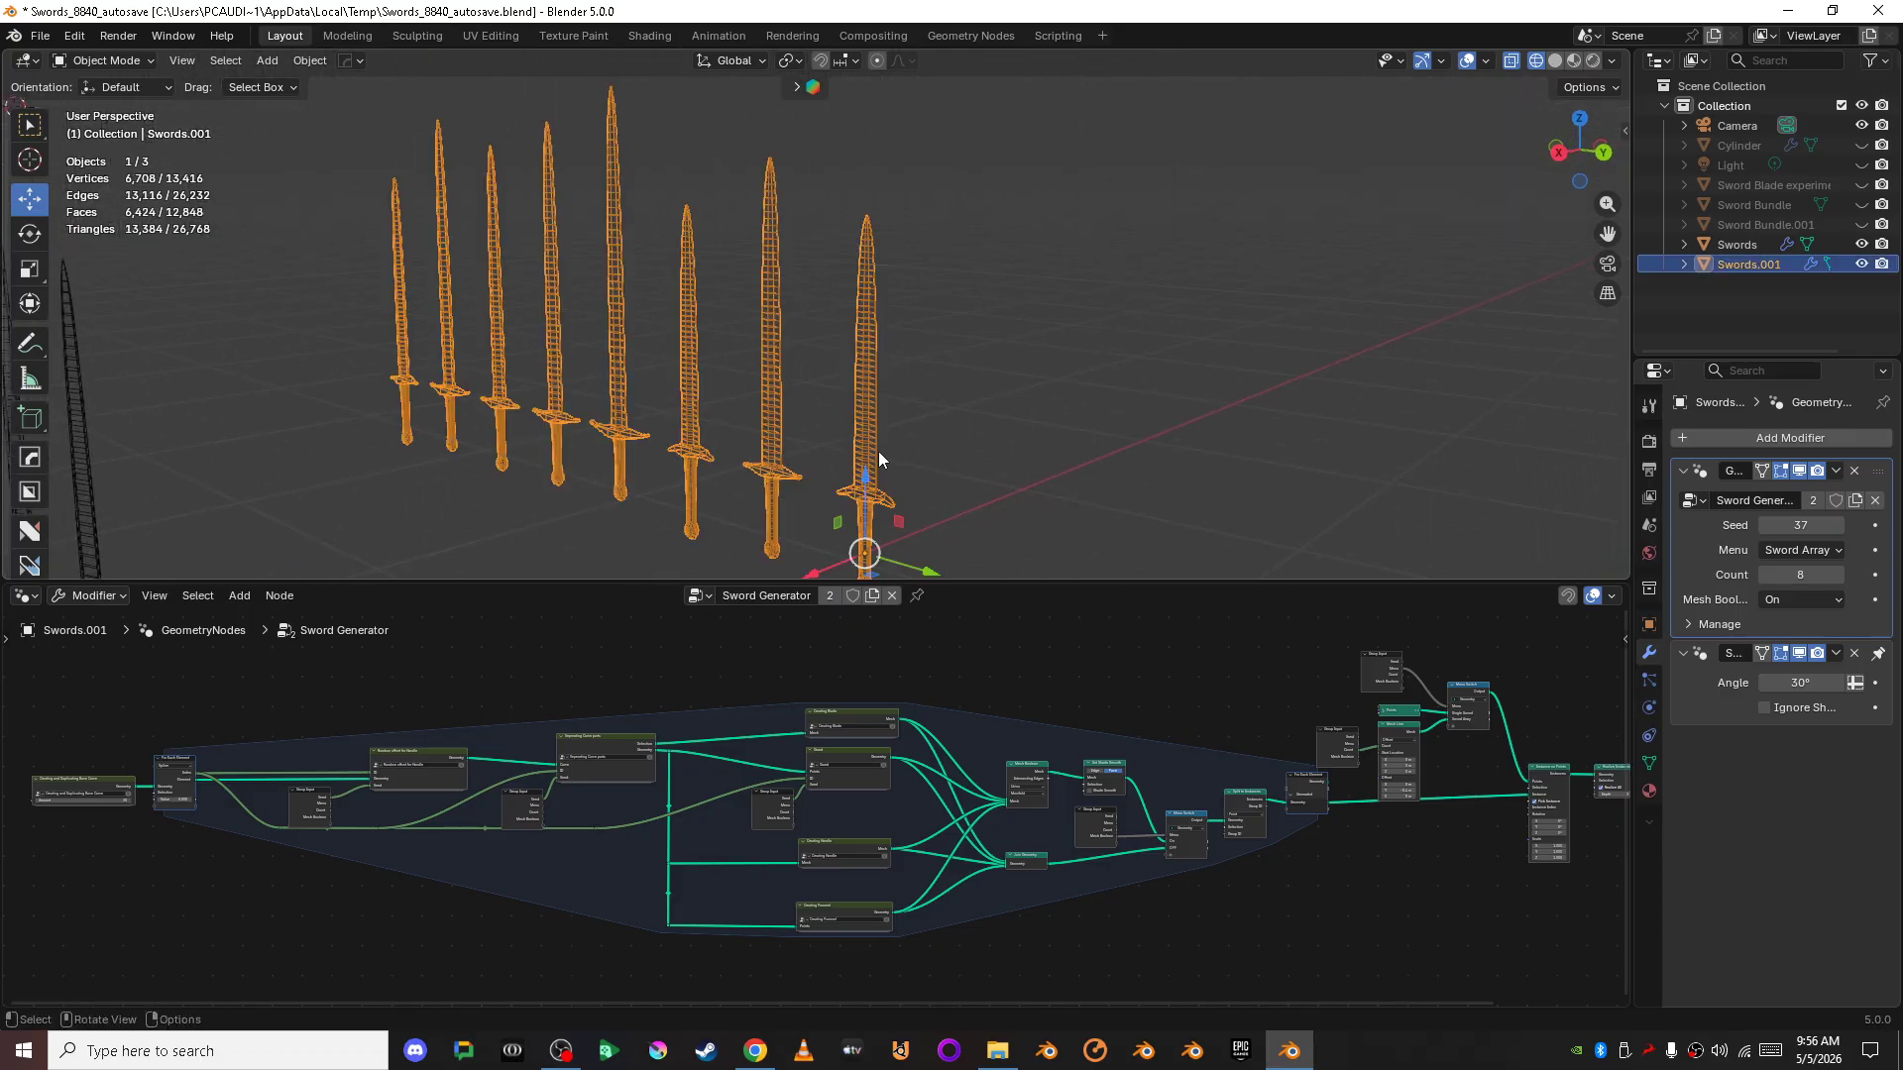
right_click(862, 438)
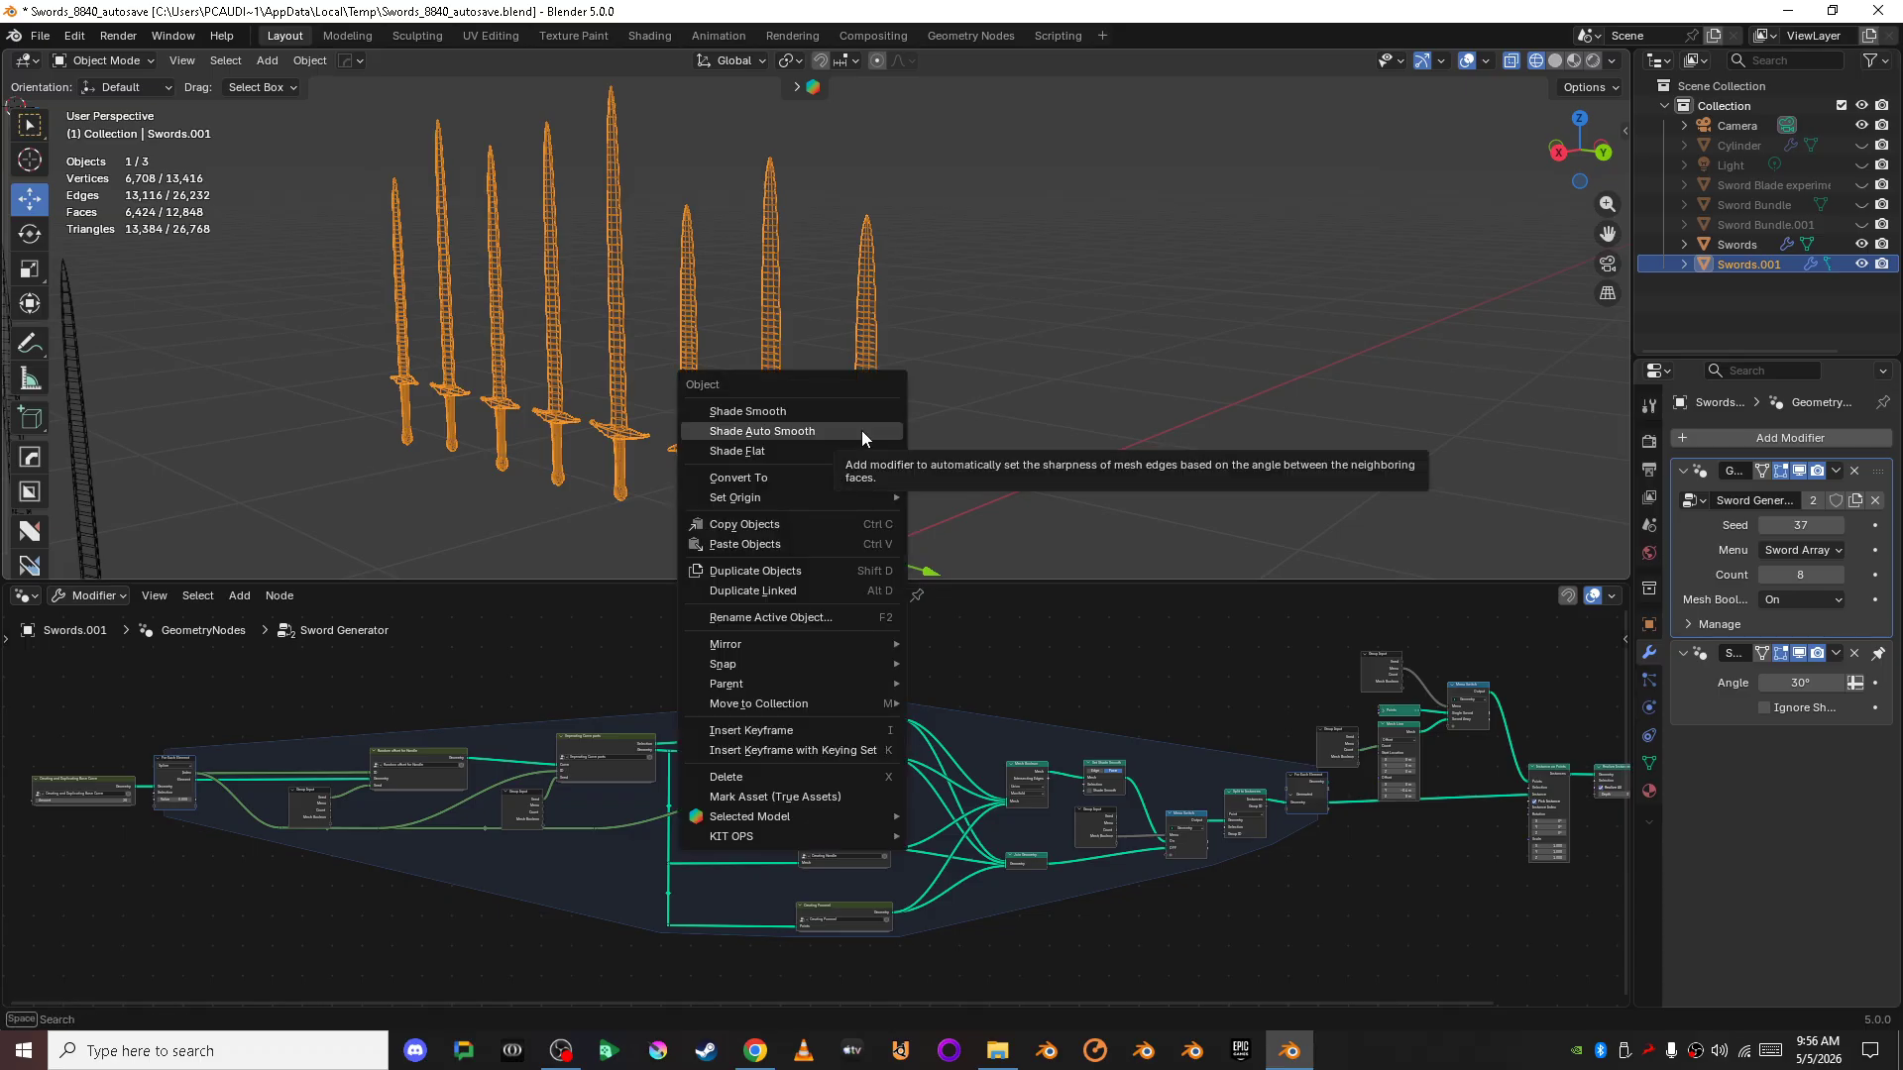
mouse_move(841, 497)
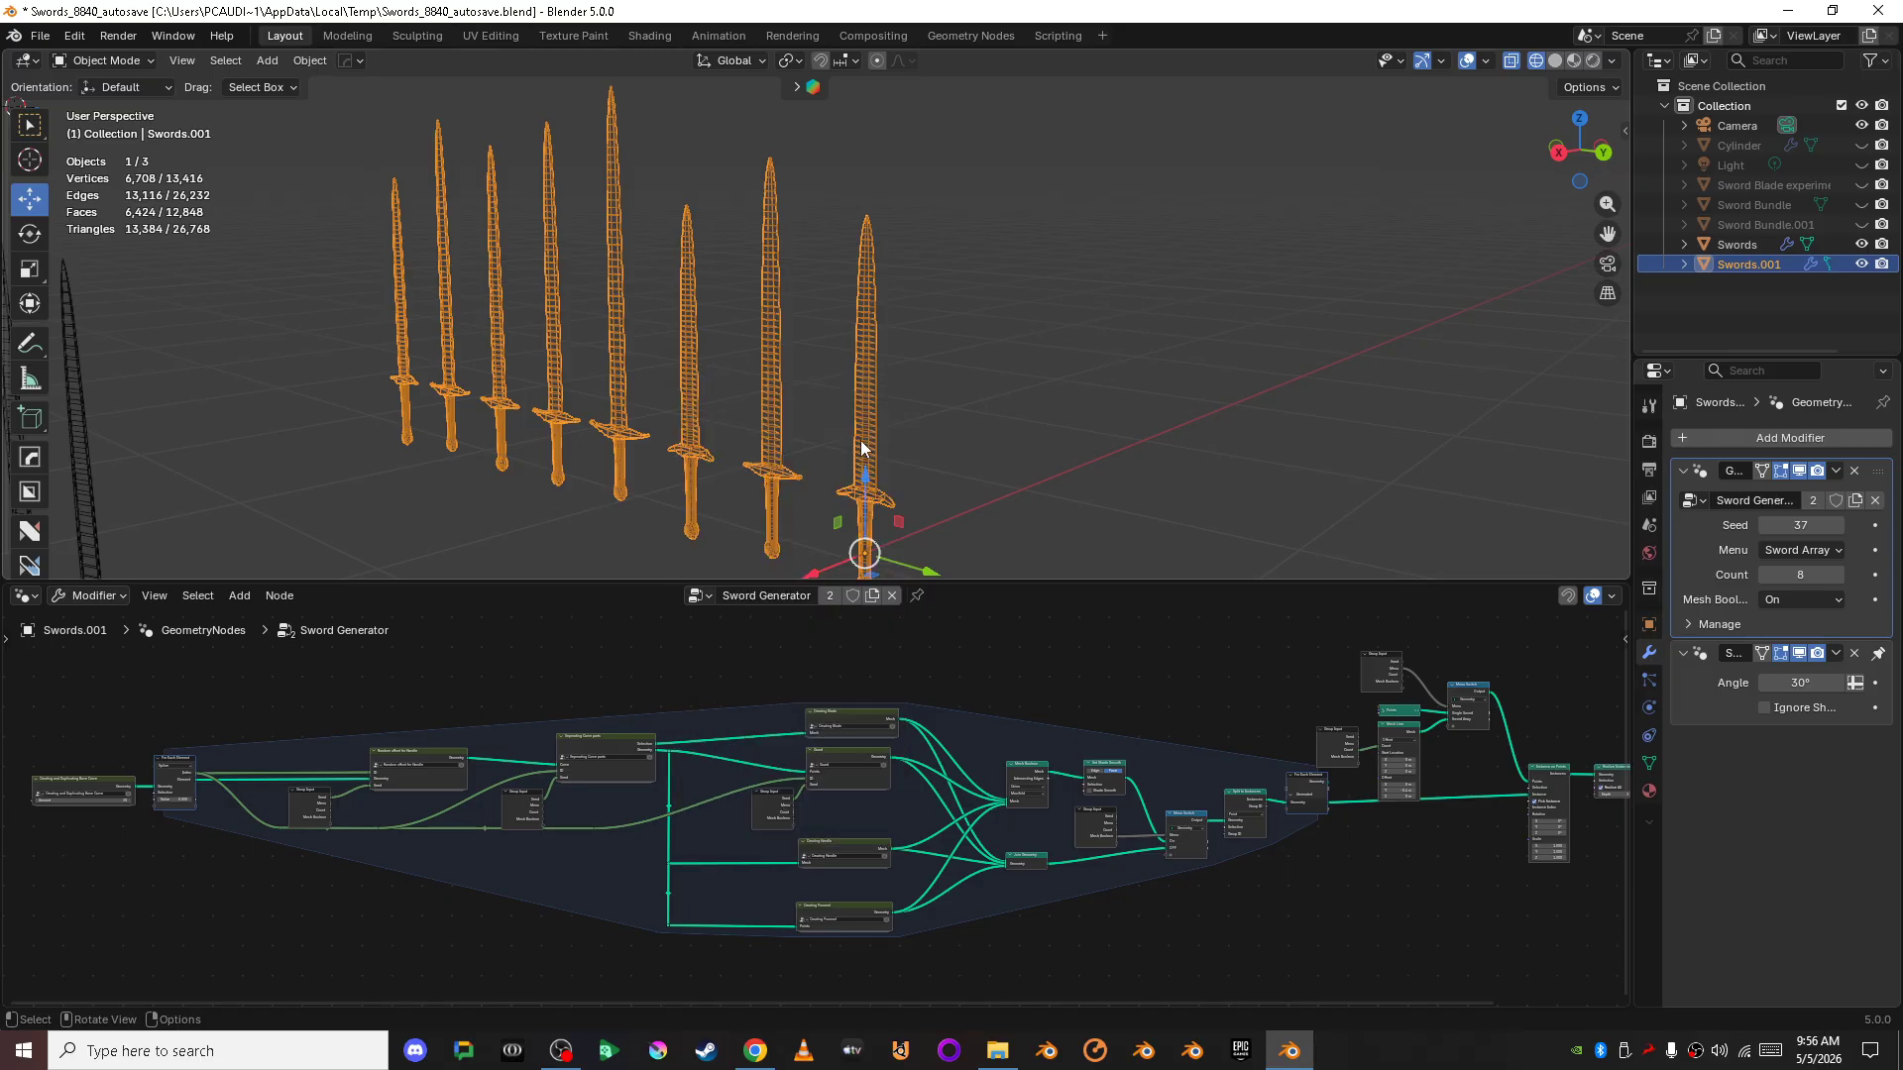
click(1843, 468)
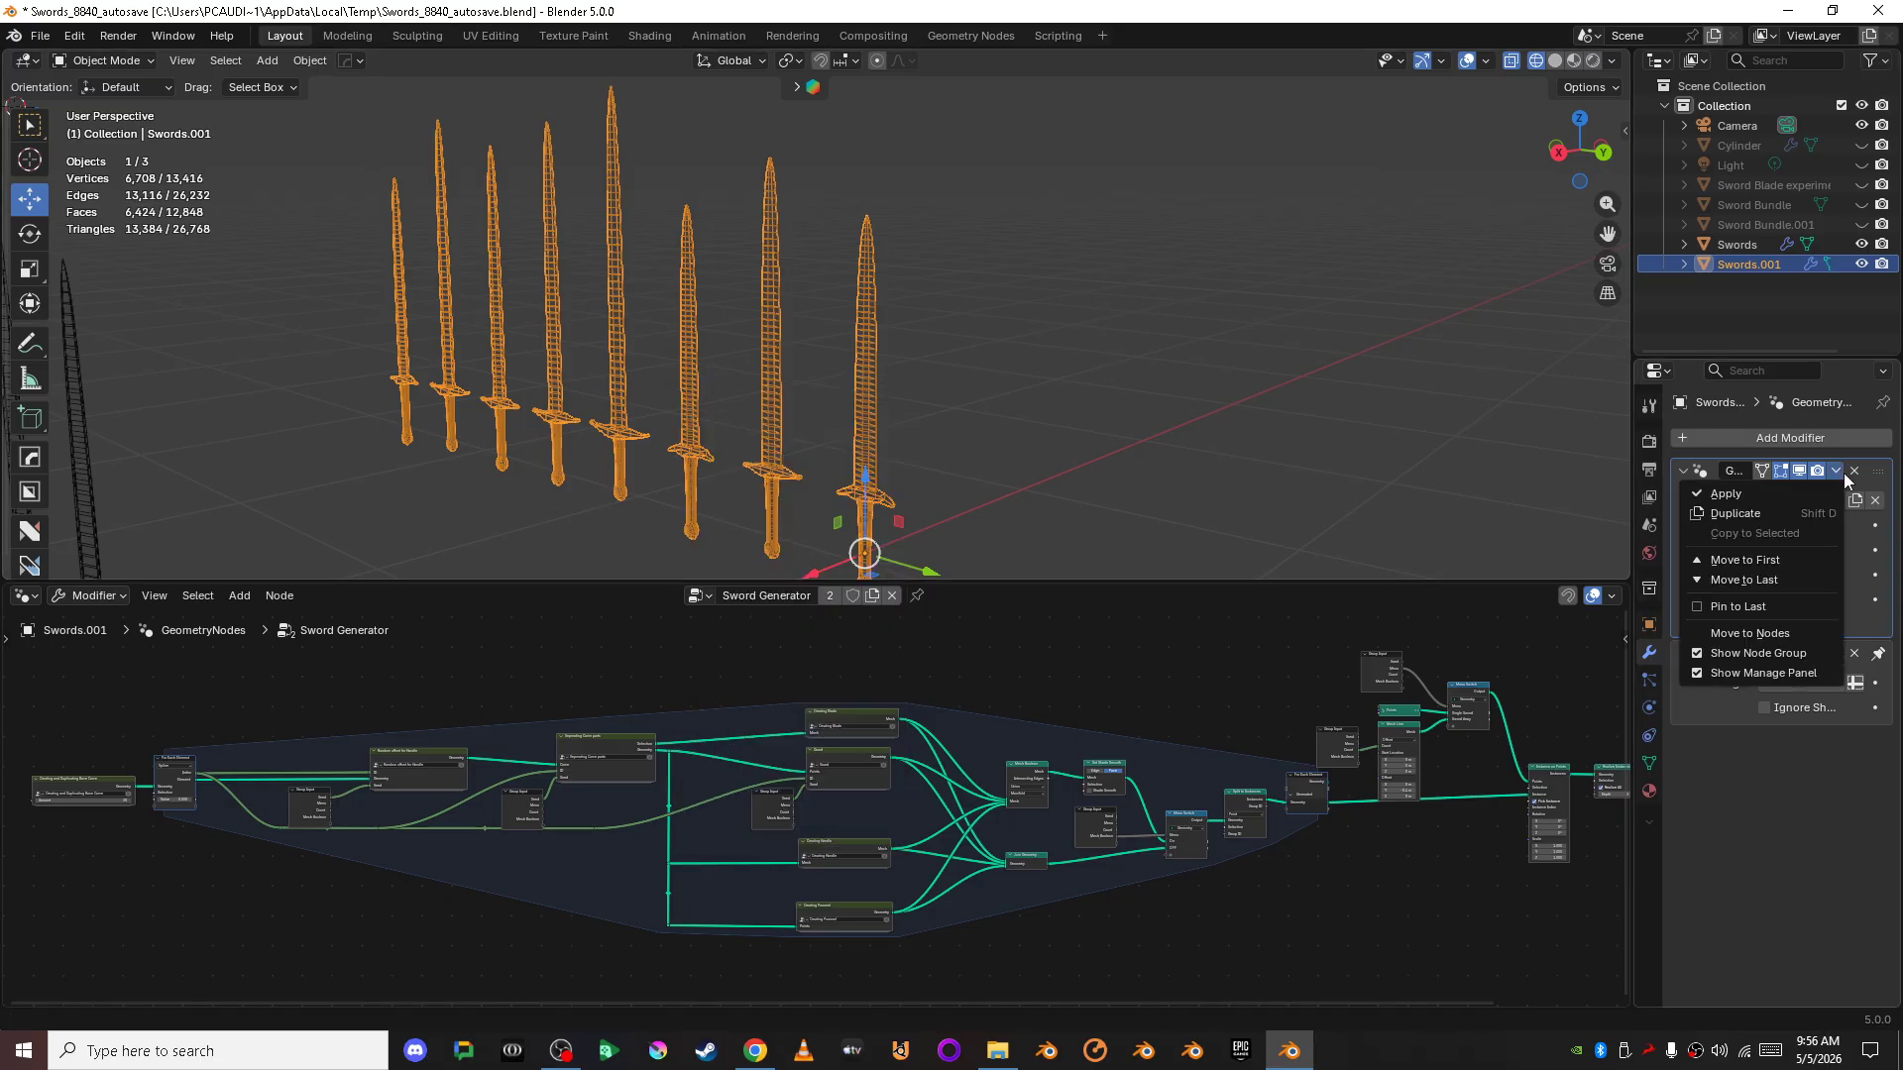
click(1818, 485)
- Enter Edit Mode on the duplicated swords and select all of their geometry from the back view
shift+middle_drag(1052, 460, 1098, 366)
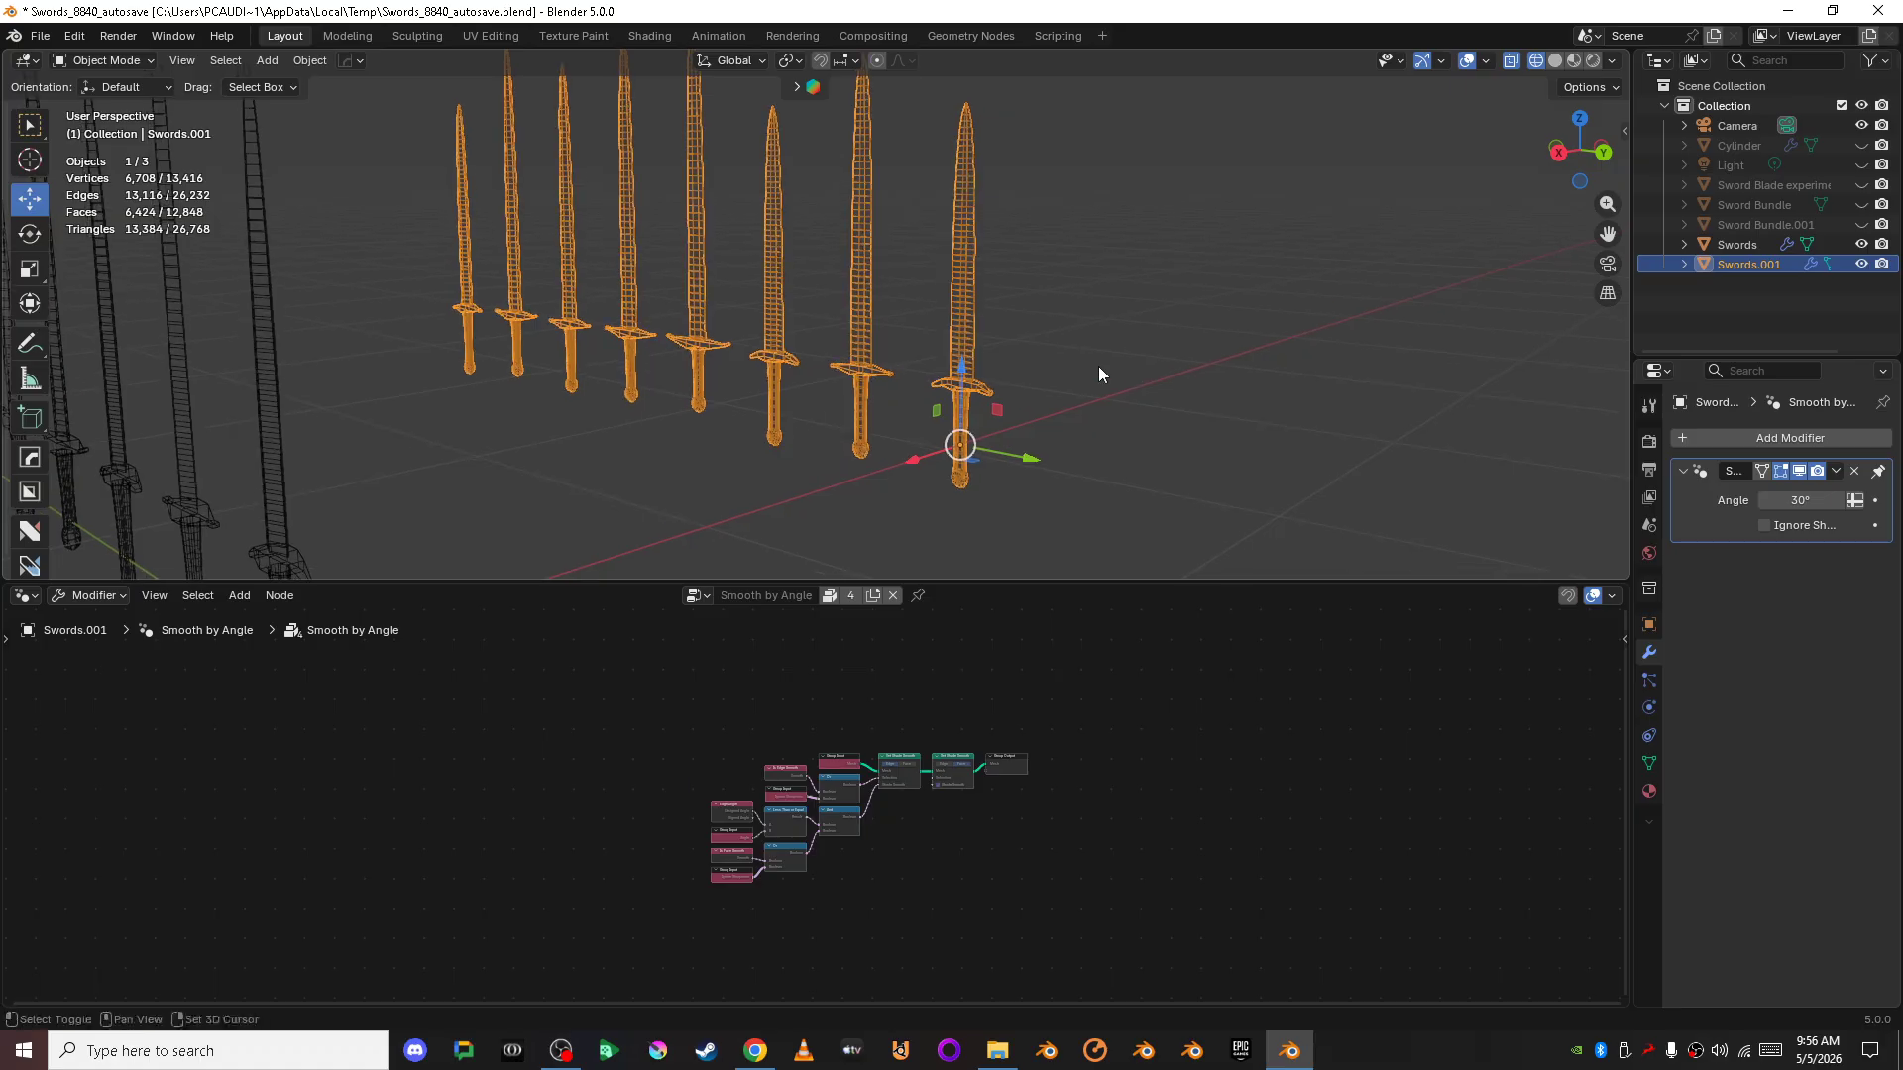
click(1003, 367)
scroll(1003, 367, up, 2)
click(1034, 355)
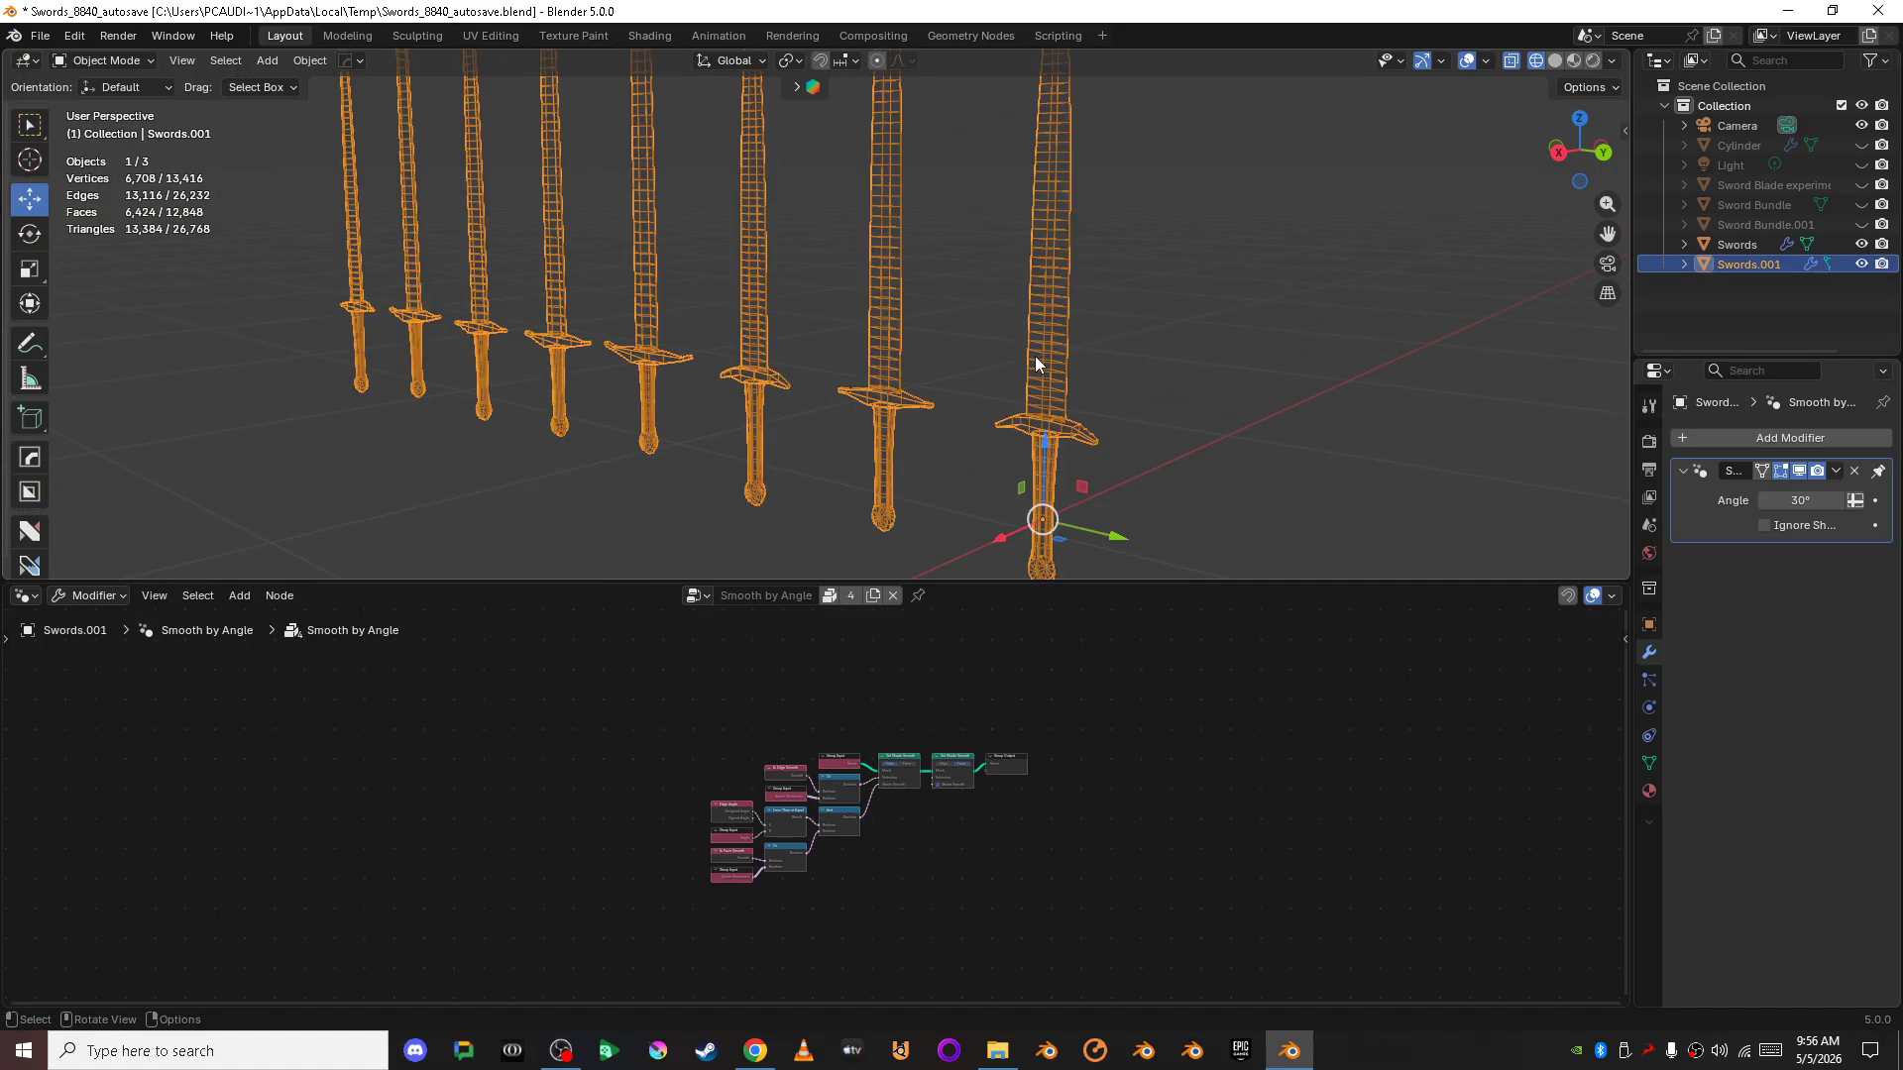
key(Tab)
click(1536, 370)
scroll(1312, 348, down, 4)
middle_drag(1120, 373, 951, 369)
click(1578, 157)
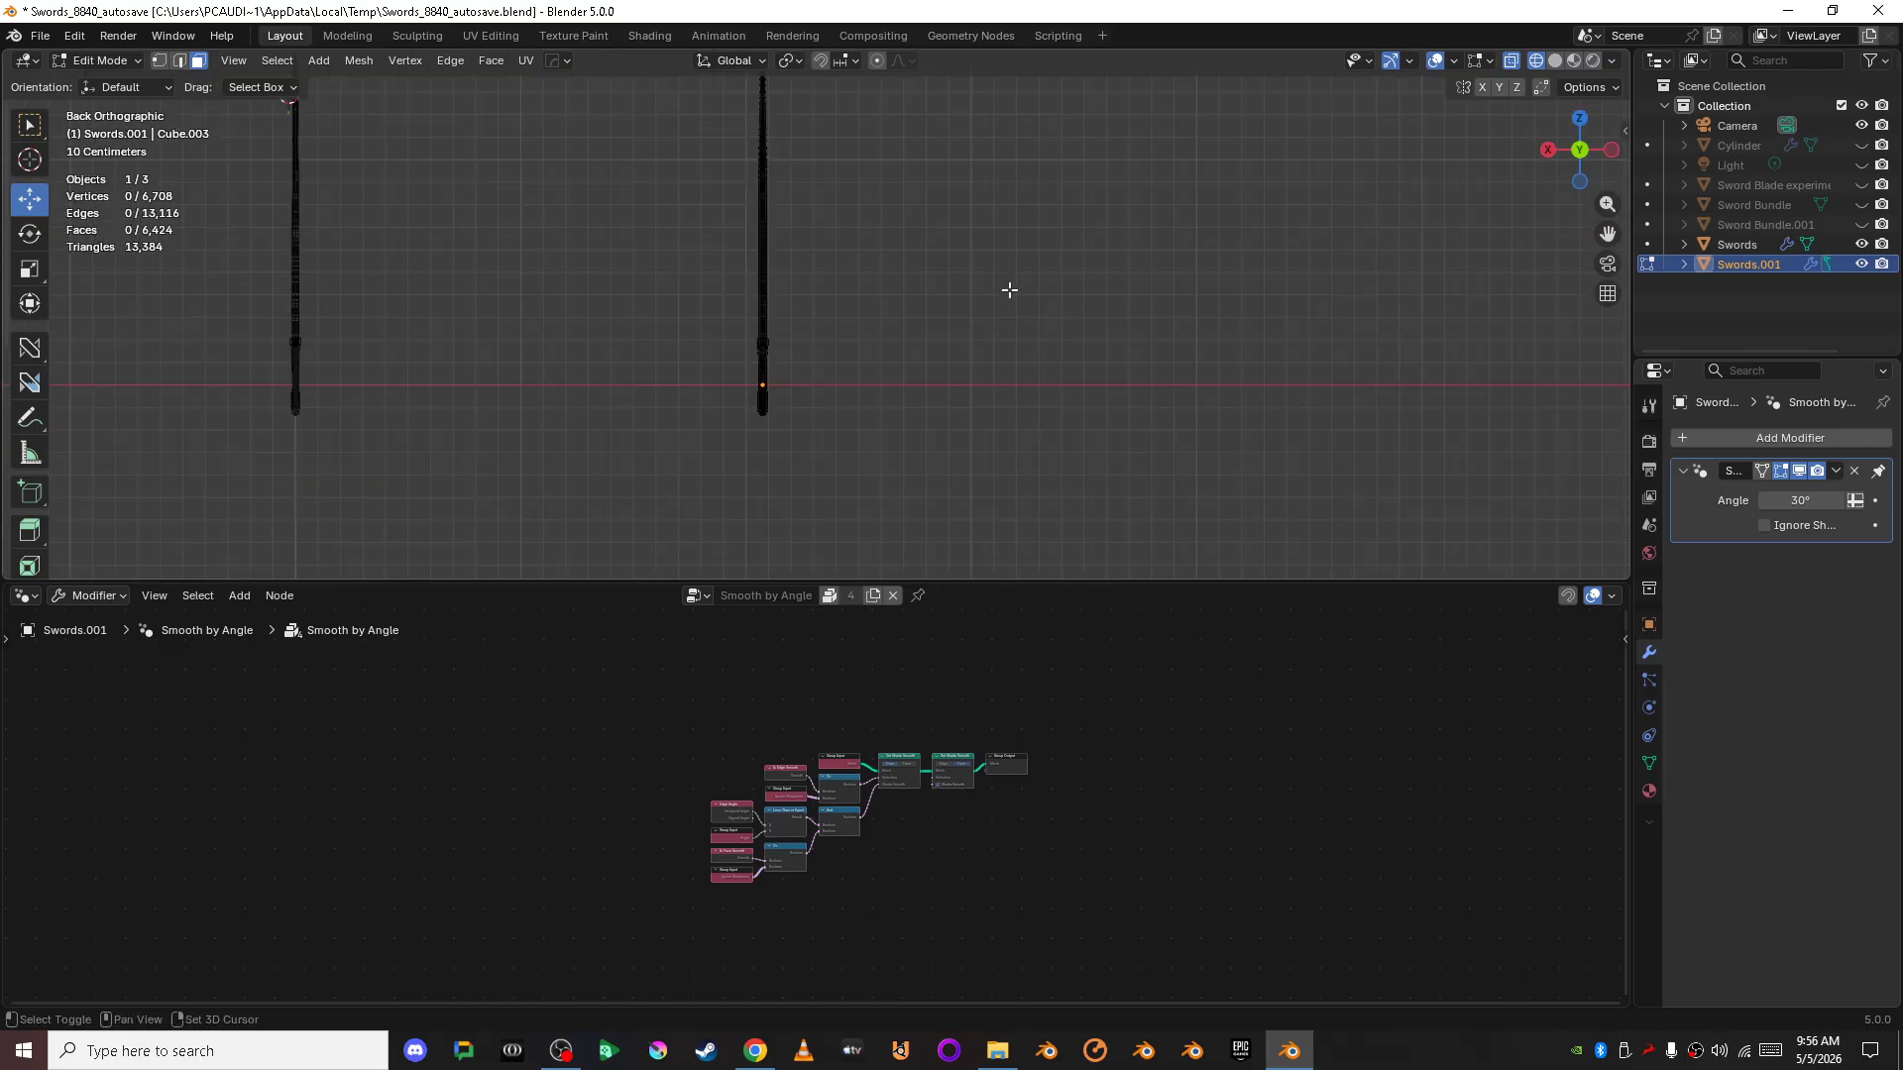
key(shift+z)
shift+middle_drag(1002, 272, 1097, 416)
key(shift+z)
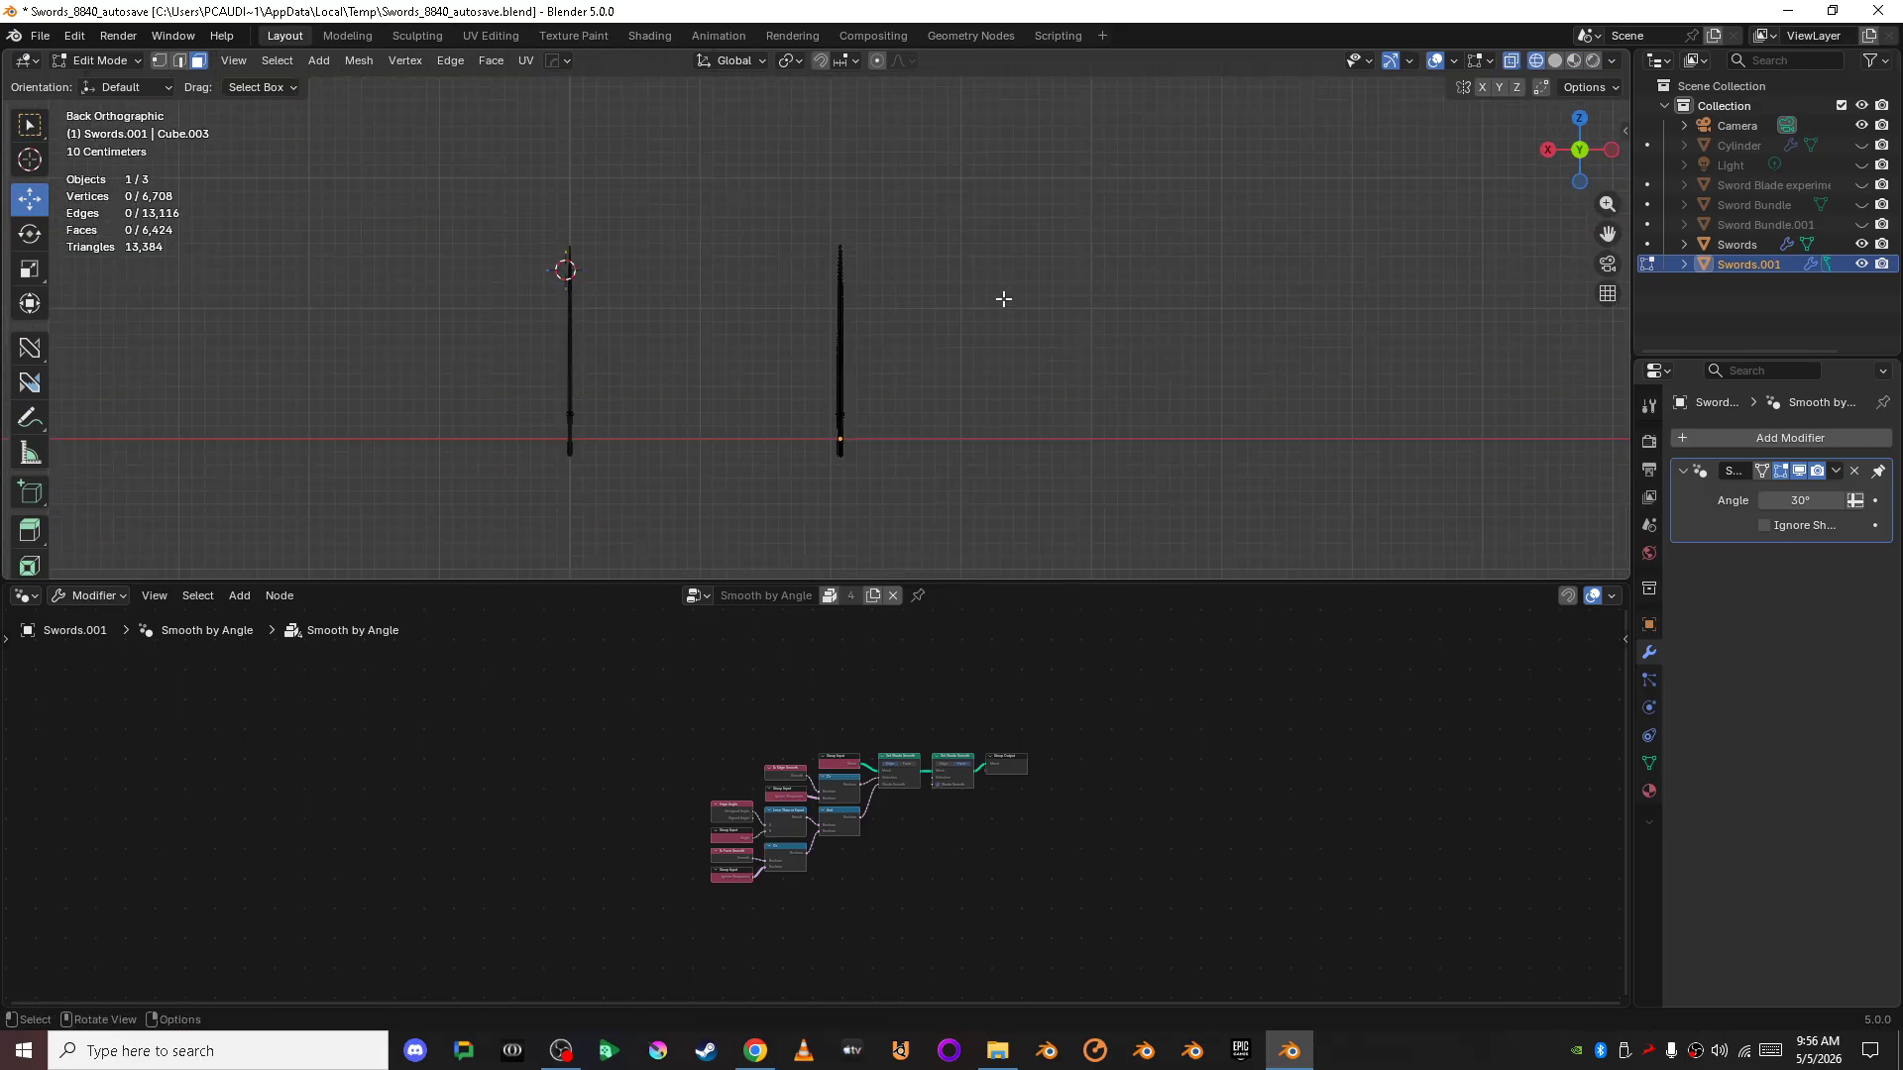
drag(783, 183, 996, 513)
scroll(846, 344, down, 1)
middle_drag(846, 344, 1149, 377)
scroll(1002, 374, up, 3)
shift+middle_drag(878, 393, 960, 261)
scroll(1140, 269, up, 3)
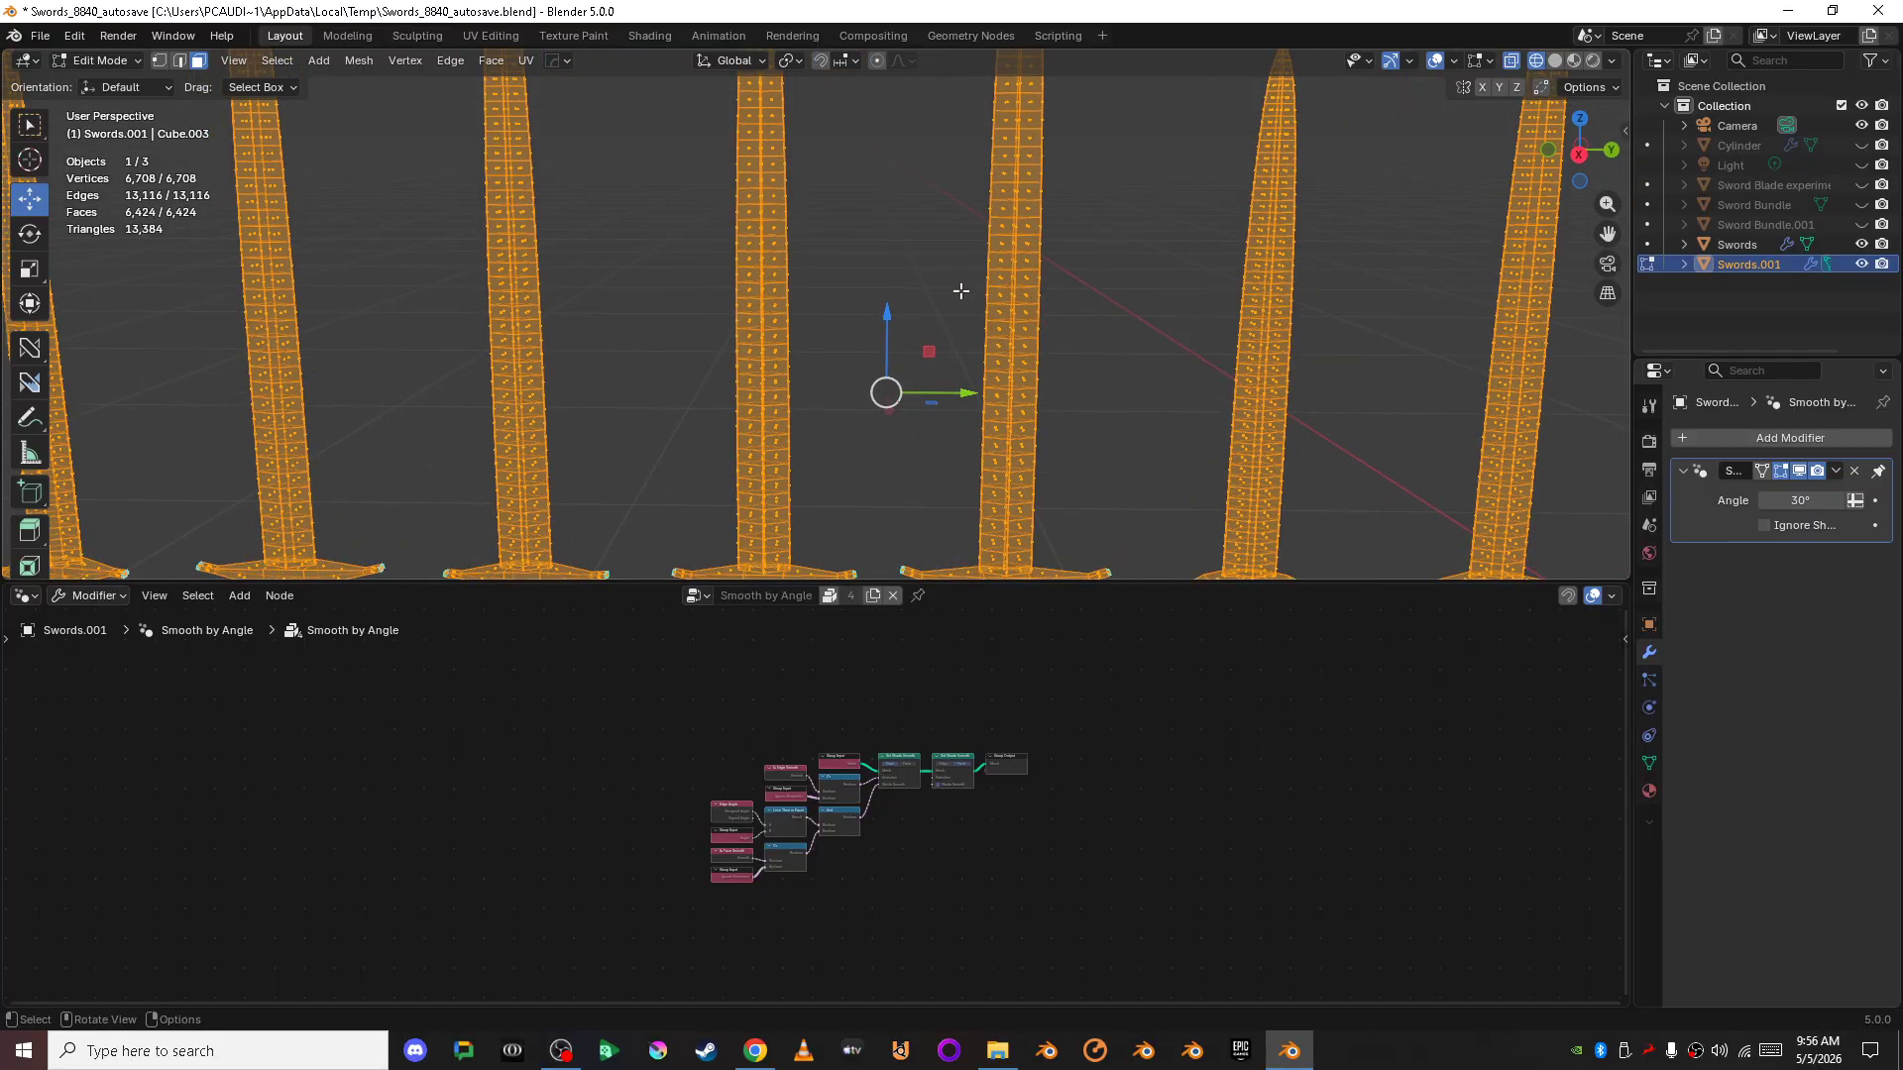
key(p)
click(960, 291)
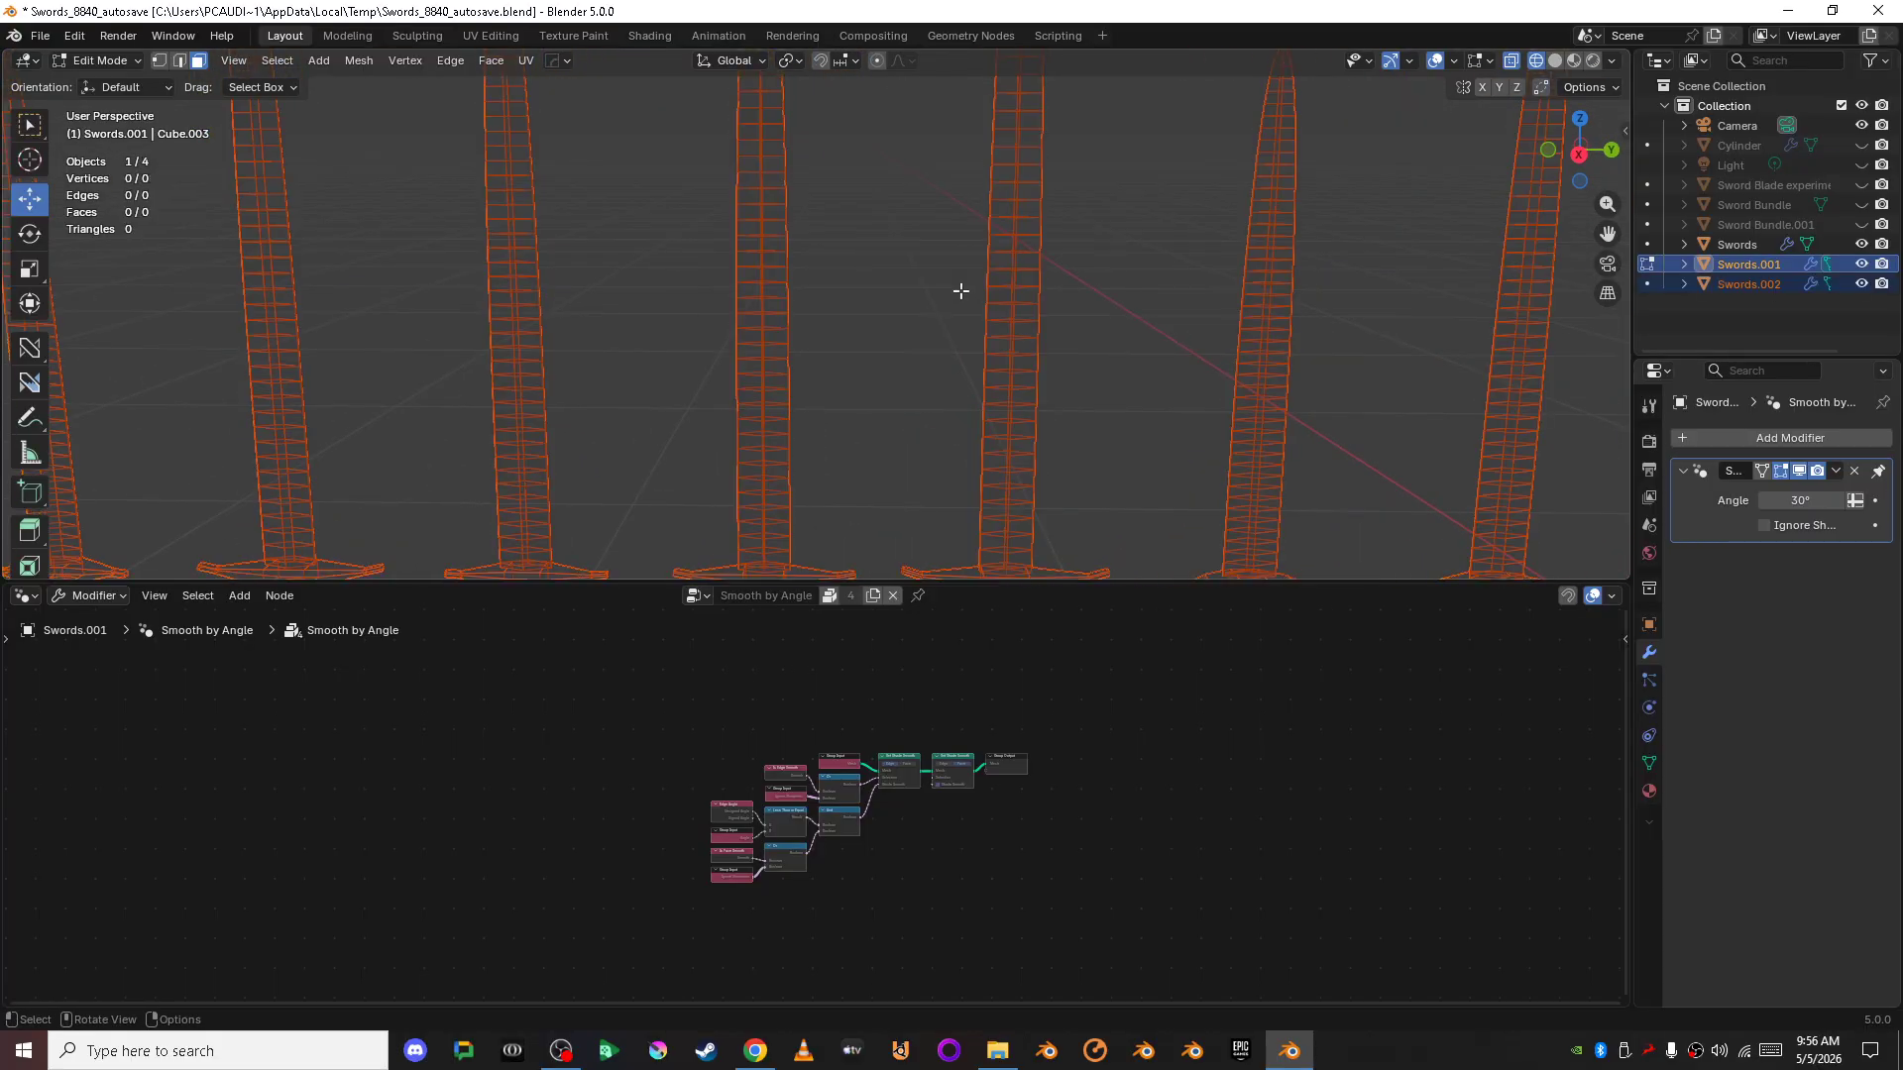
key(ctrl+z)
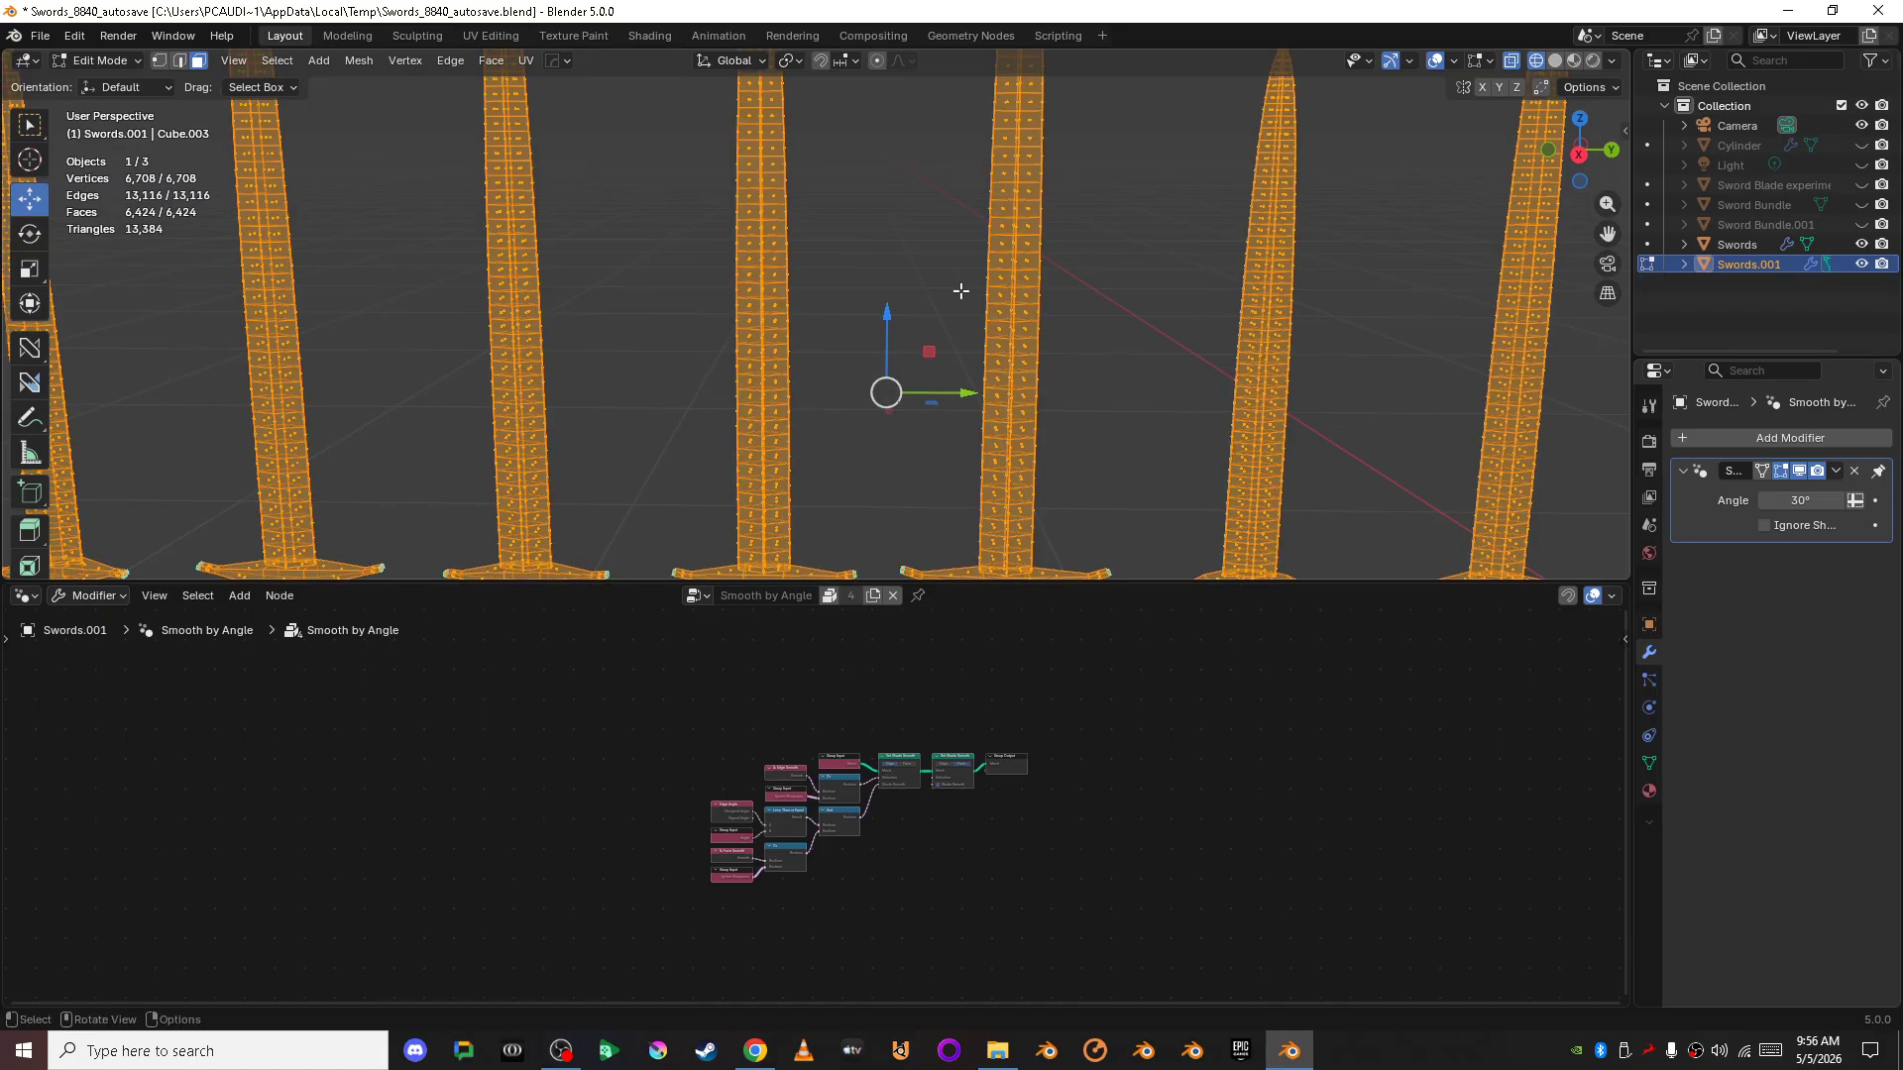
- Separate the selected sword geometry by loose parts and return to Object Mode
key(p)
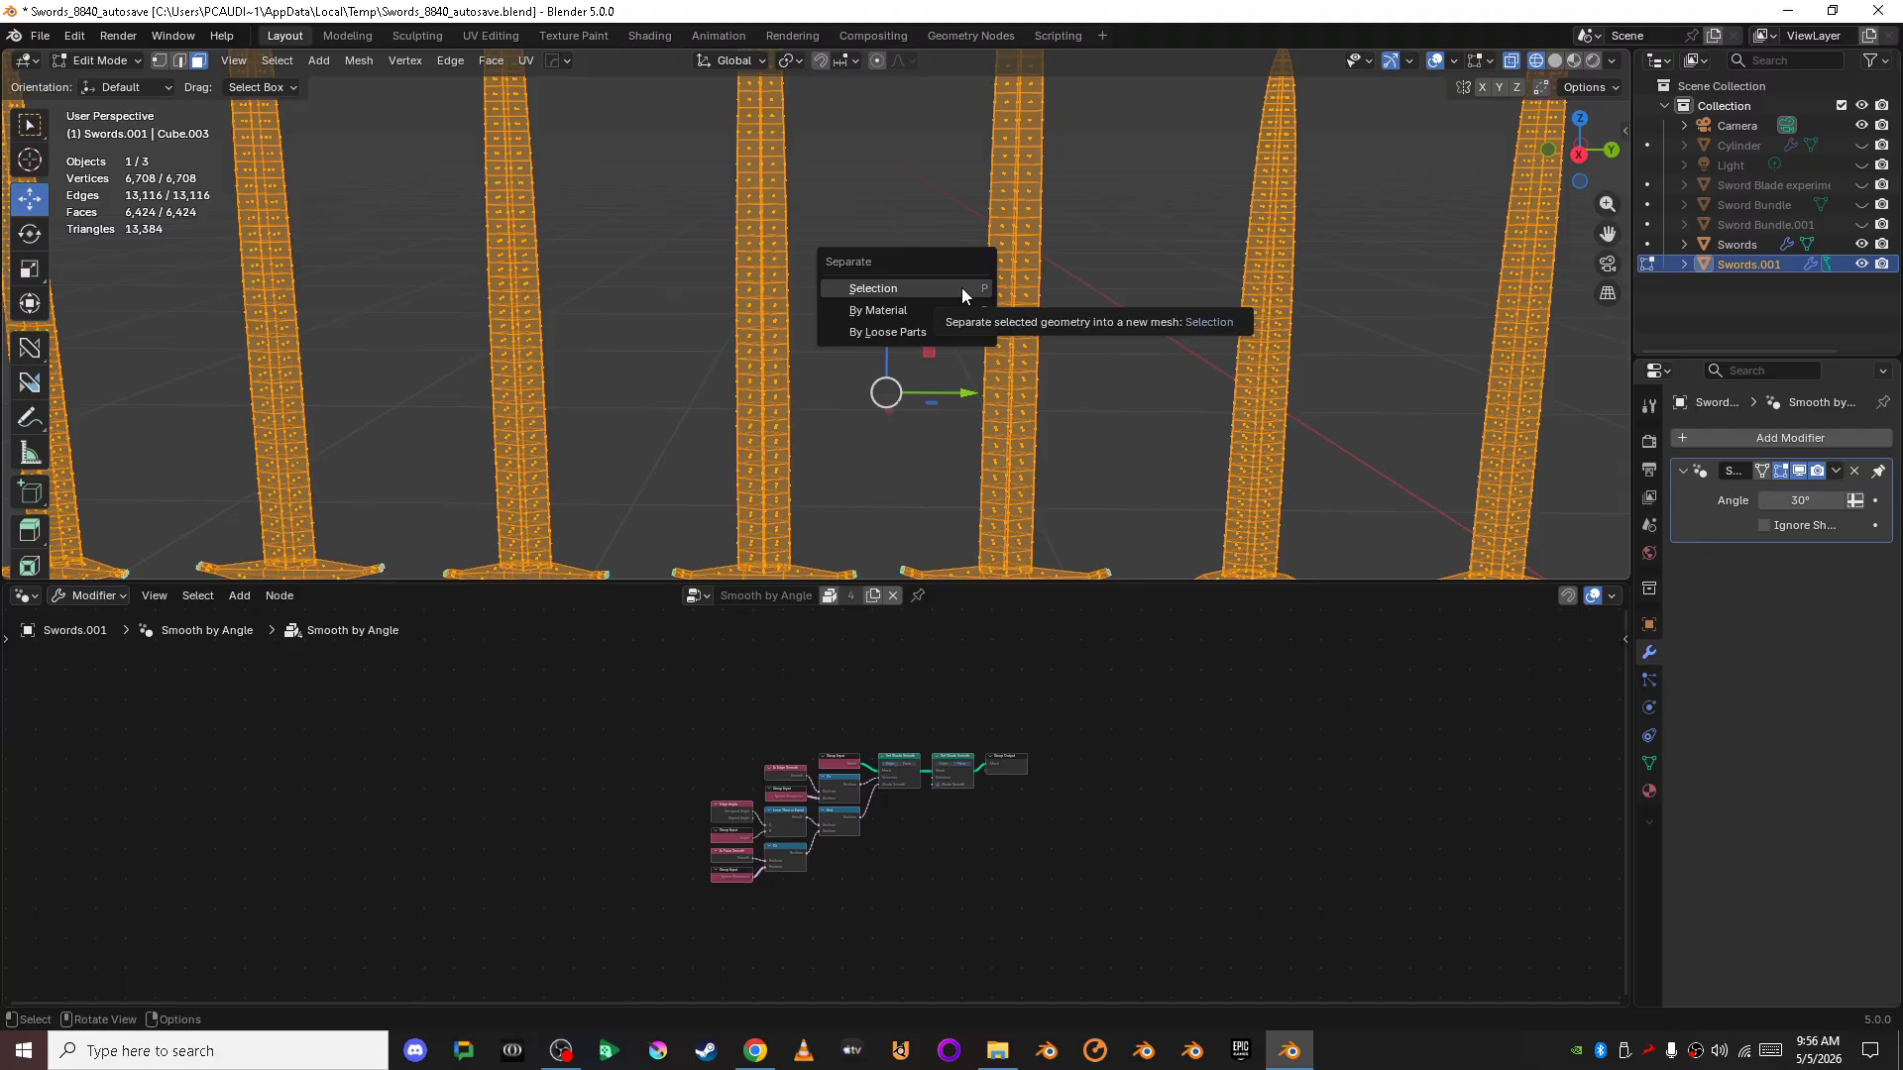
click(939, 326)
scroll(939, 327, down, 6)
shift+middle_drag(1114, 352, 1007, 311)
scroll(1140, 367, up, 3)
key(Tab)
- Select several of the separated swords one after another to check that each is its own object
click(1113, 223)
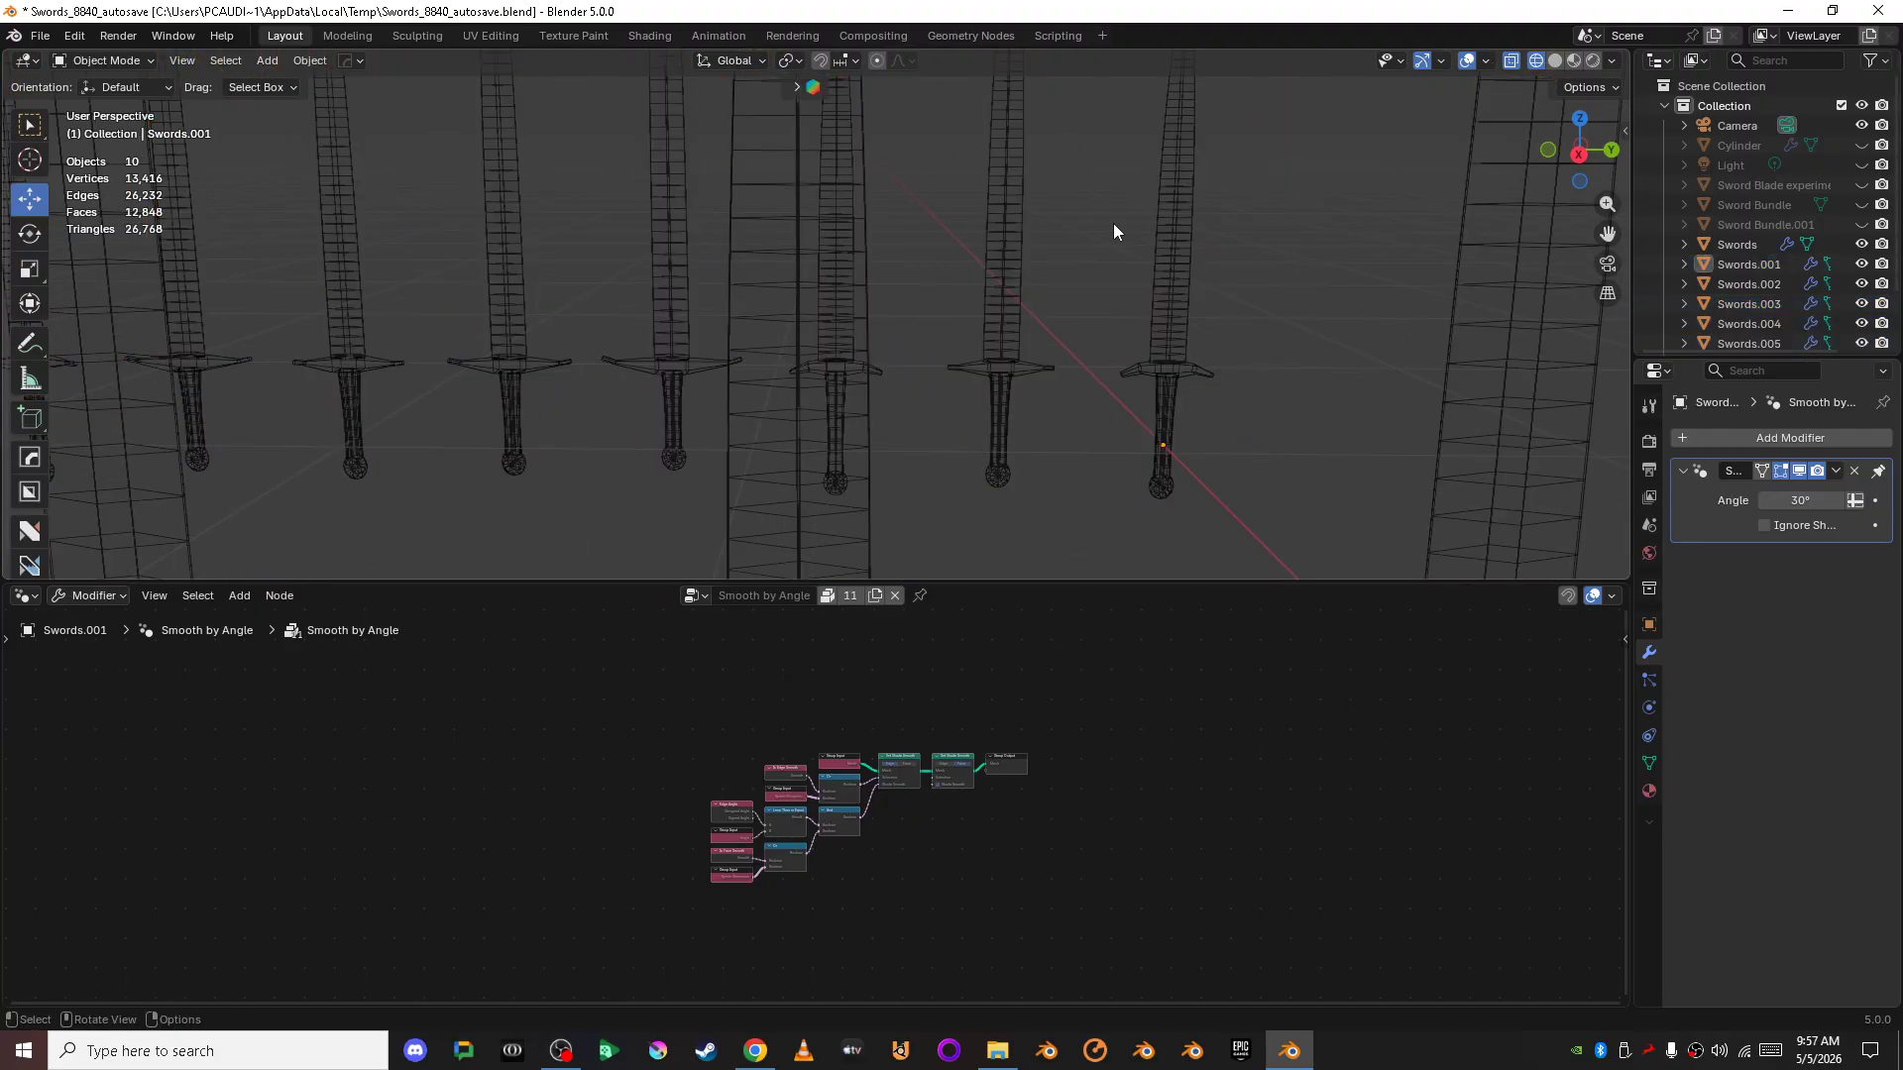
click(1014, 294)
middle_drag(597, 353, 876, 308)
click(757, 322)
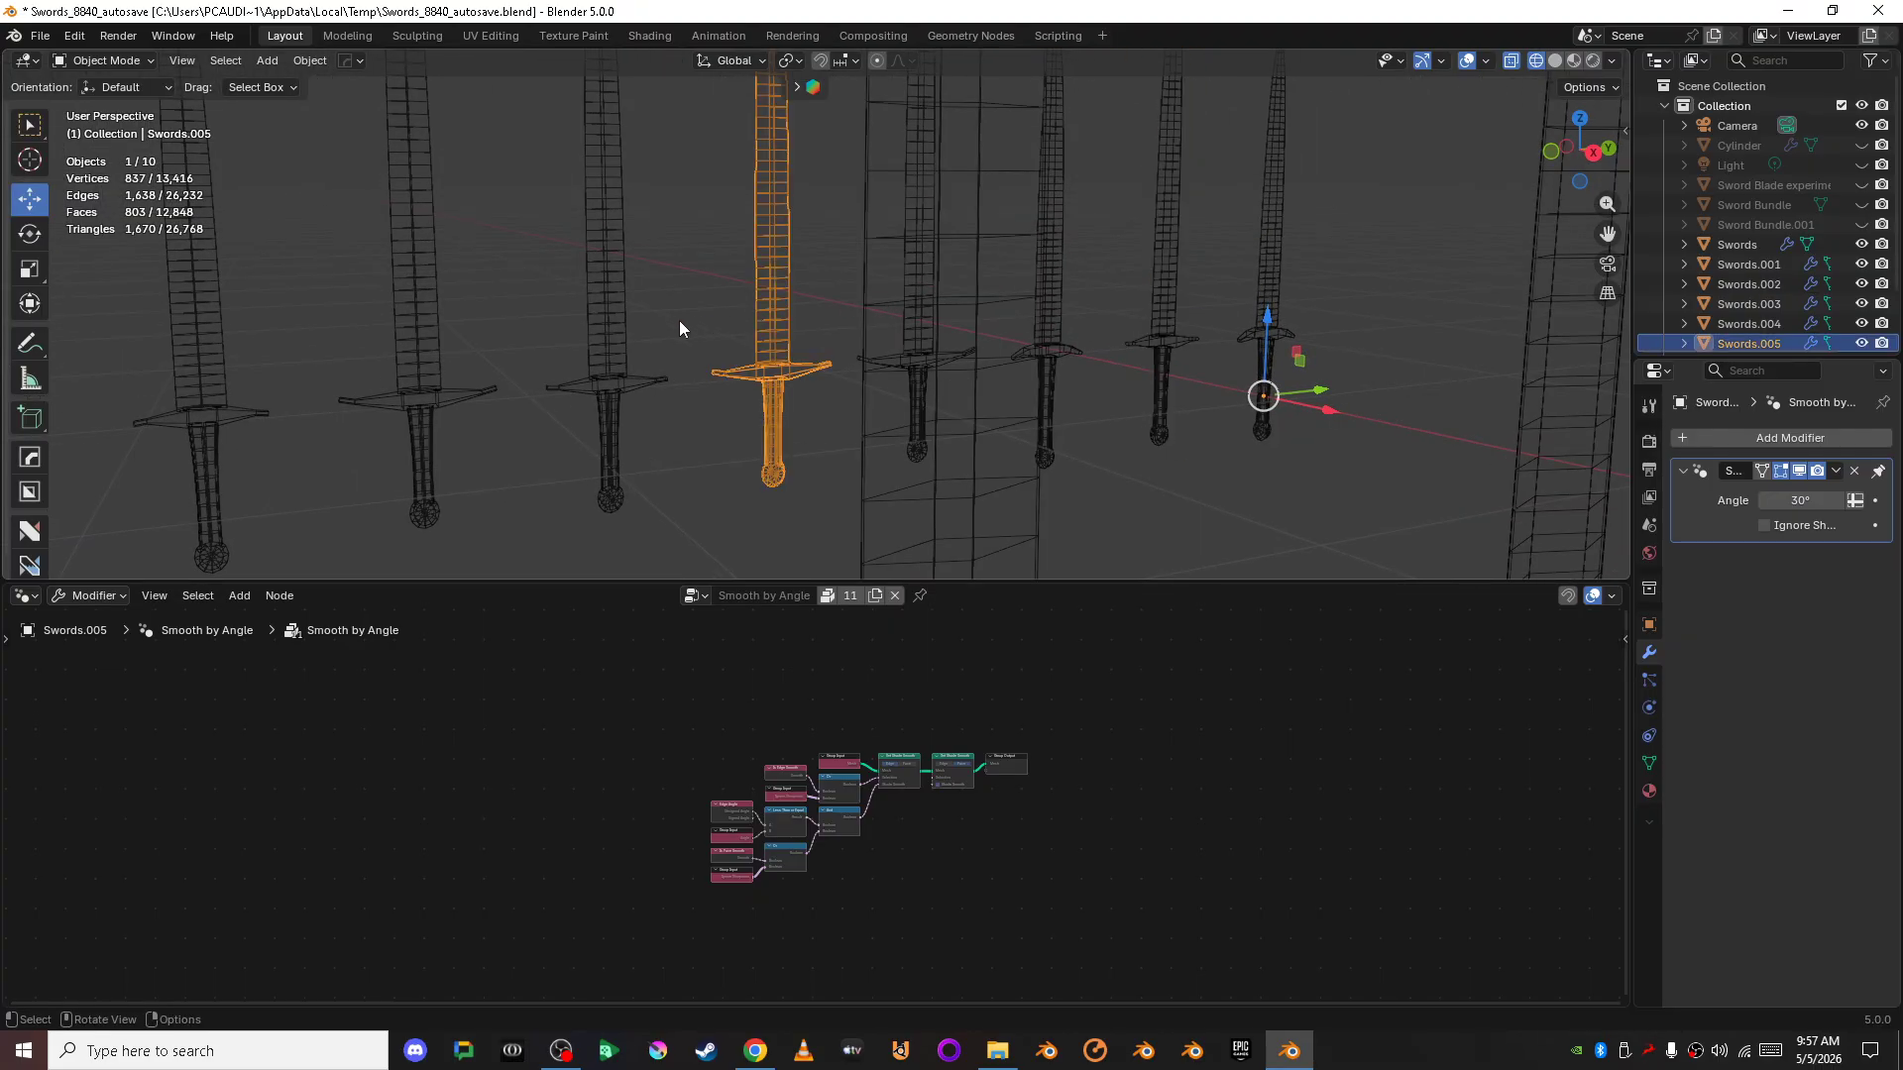
click(656, 323)
click(622, 326)
click(454, 341)
click(224, 372)
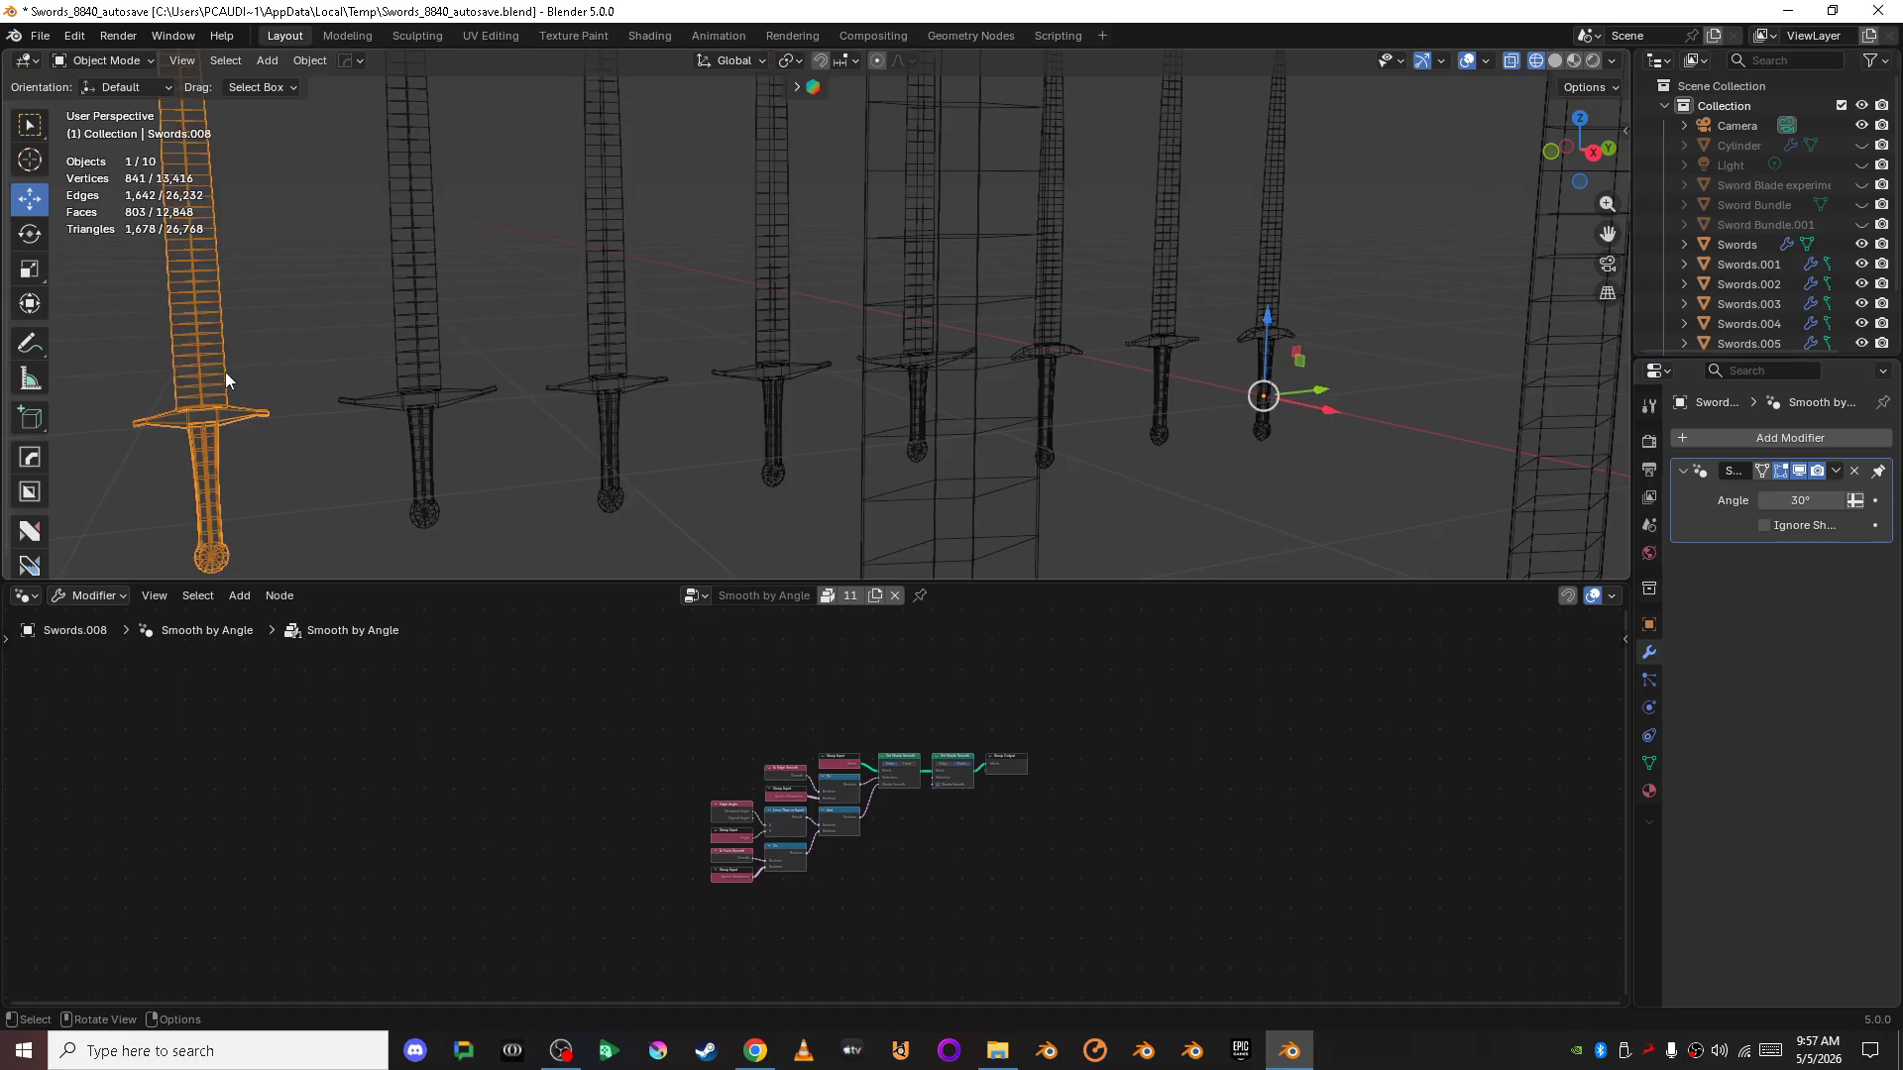
- Inspect the separated swords in Material Preview shading, selecting individual ones to check that each is its own object
click(425, 342)
mouse_move(425, 343)
middle_down()
mouse_move(910, 318)
mouse_move(1145, 329)
mouse_move(850, 379)
mouse_move(805, 355)
mouse_move(658, 403)
mouse_move(460, 400)
mouse_move(525, 329)
middle_up()
click(822, 448)
scroll(870, 412, up, 3)
key(shift+z)
scroll(525, 337, down, 3)
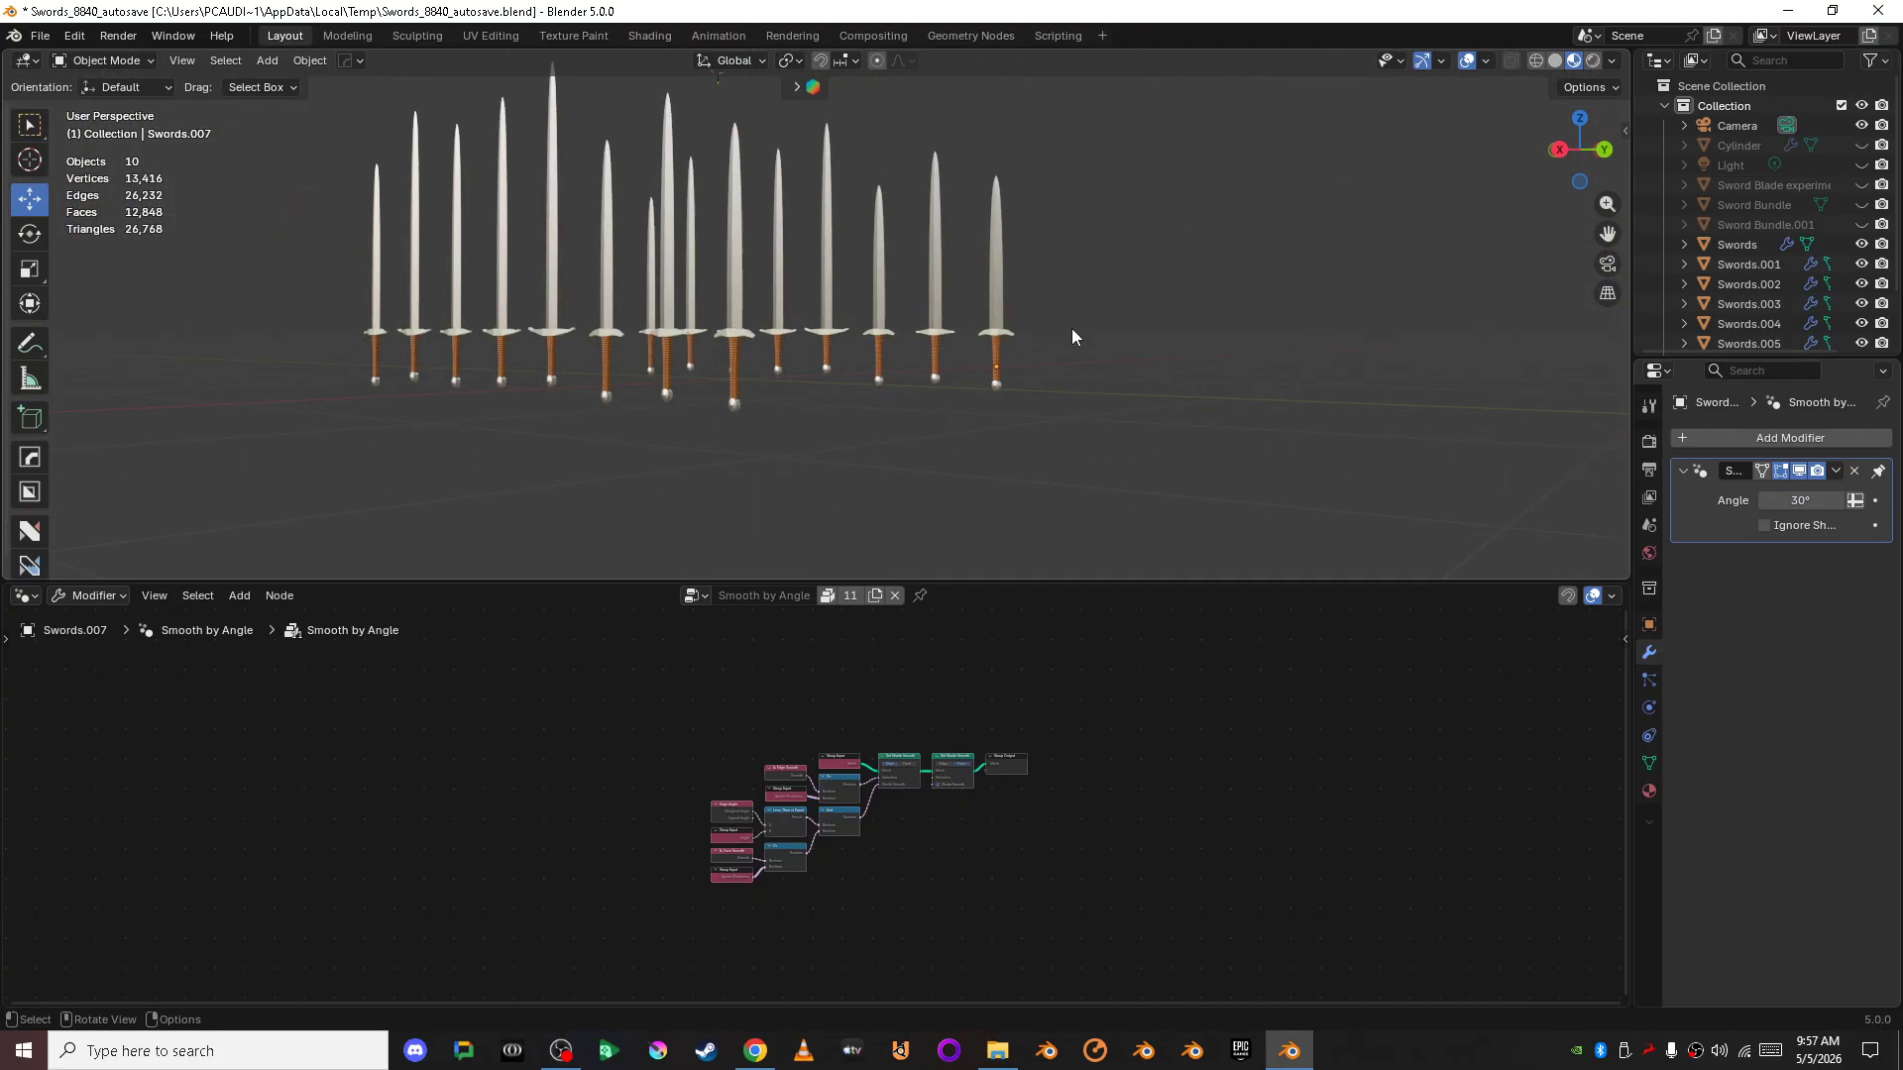
scroll(1072, 333, up, 3)
middle_drag(1072, 333, 1005, 333)
scroll(1000, 333, down, 1)
click(926, 347)
click(866, 319)
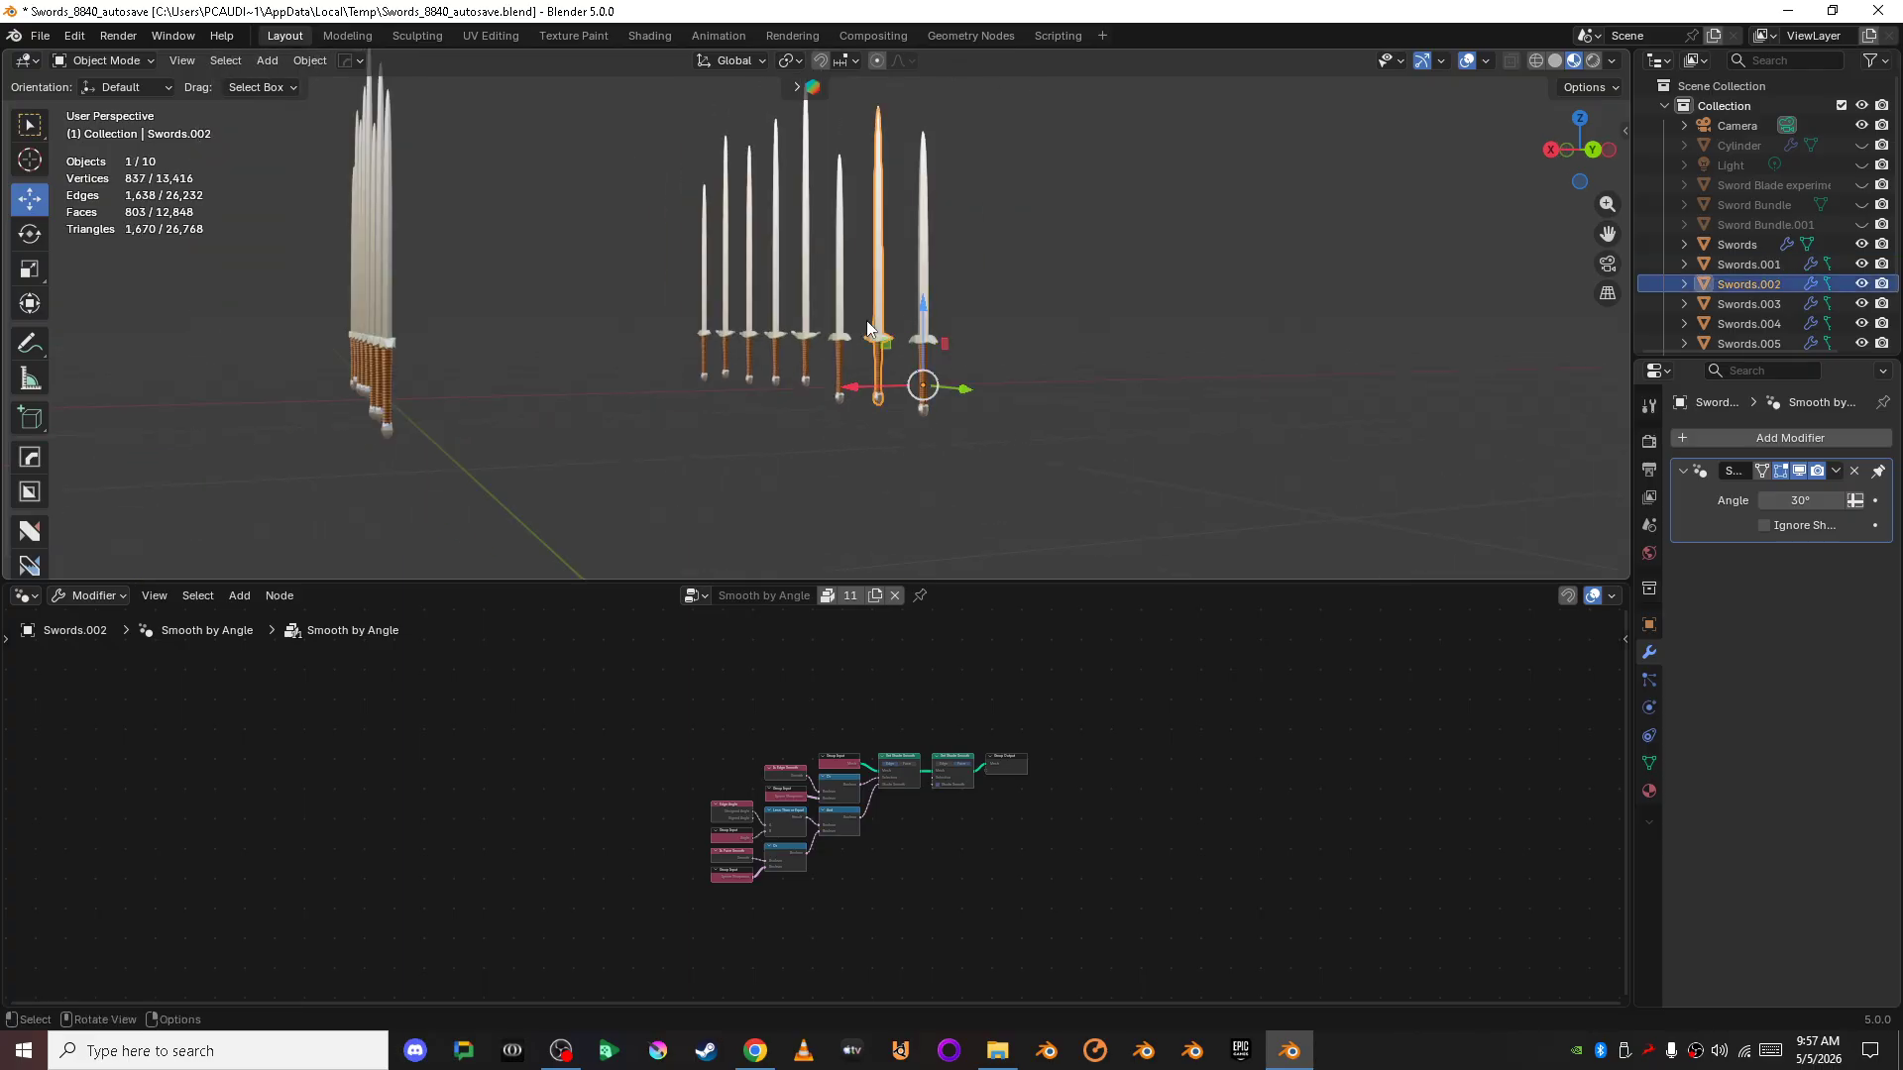
middle_drag(866, 319, 941, 348)
- Undo the separation and the modifier application on the duplicated swords to restore their live Sword Generator modifier, and deselect them
key(ctrl+z)
key(ctrl+z)
key(ctrl+z)
key(ctrl+z)
key(ctrl+z)
key(ctrl+z)
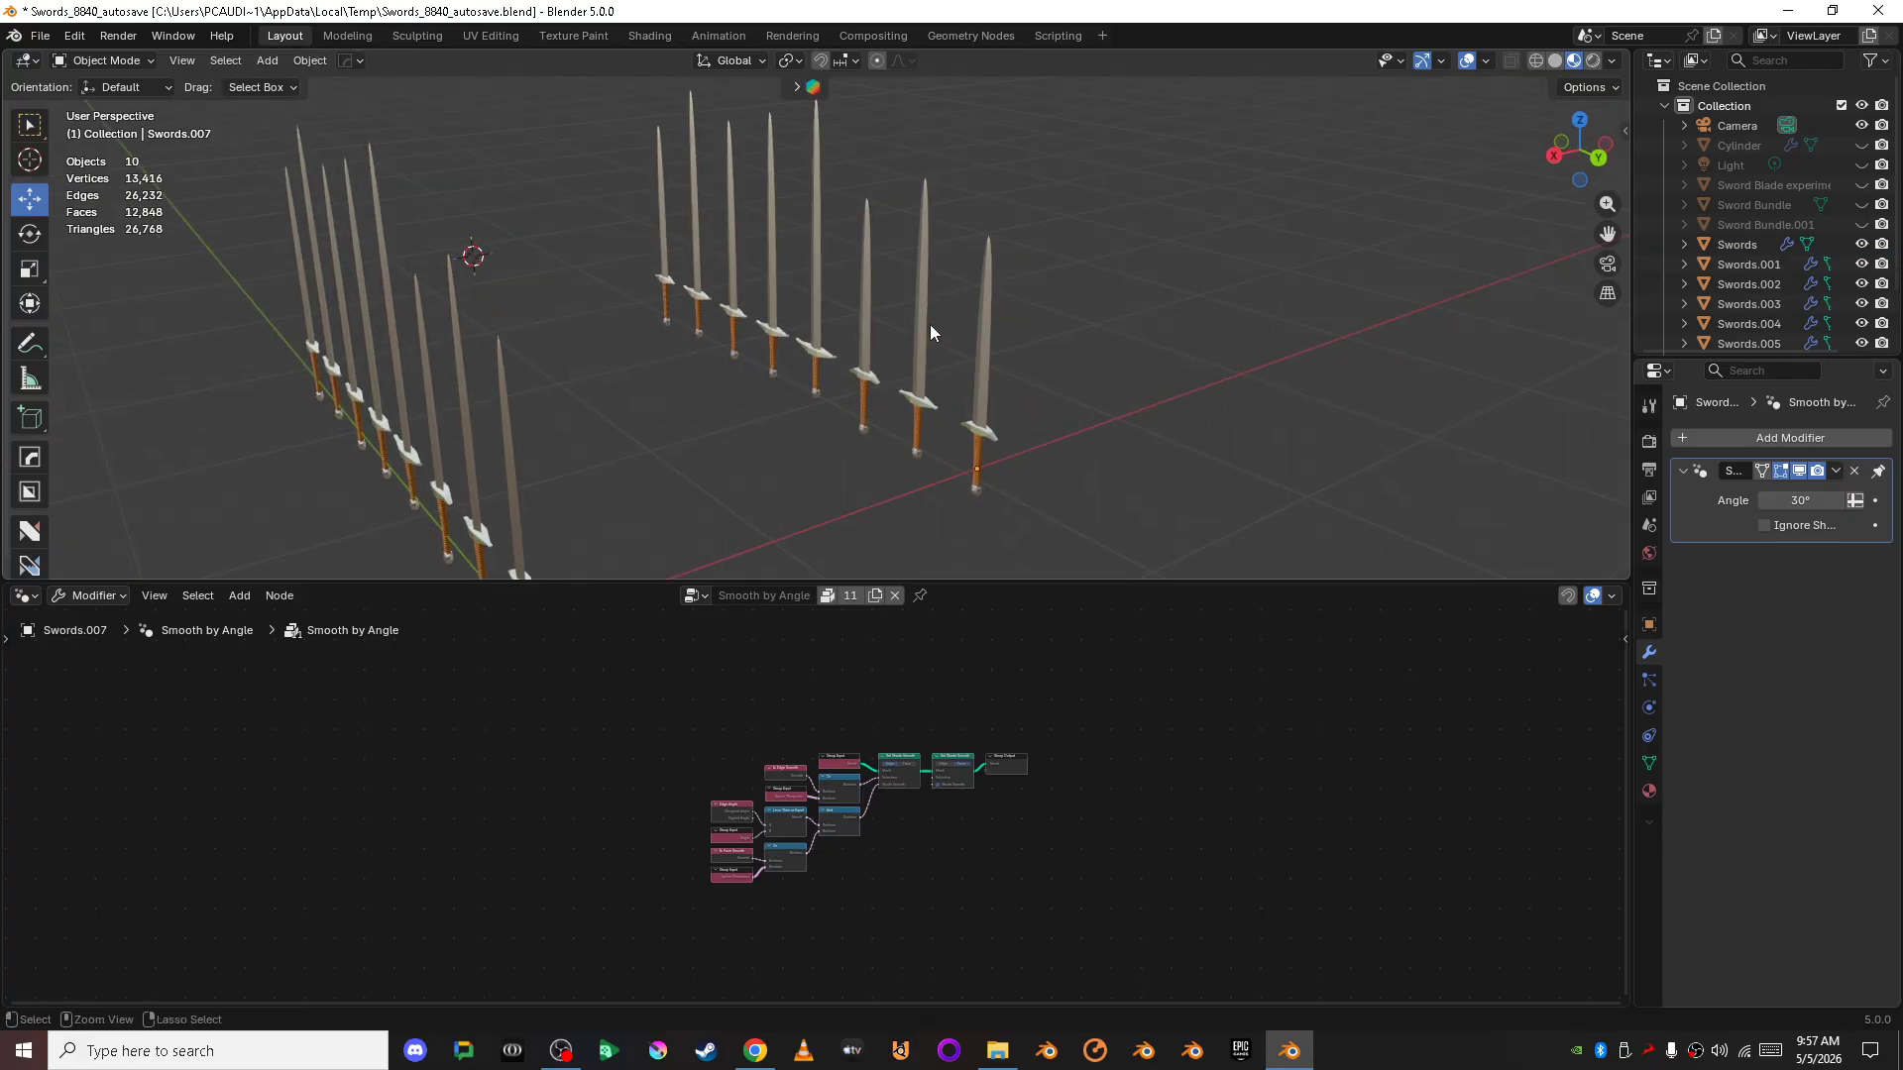
key(ctrl+z)
key(ctrl+z)
key(ctrl+z)
key(ctrl+z)
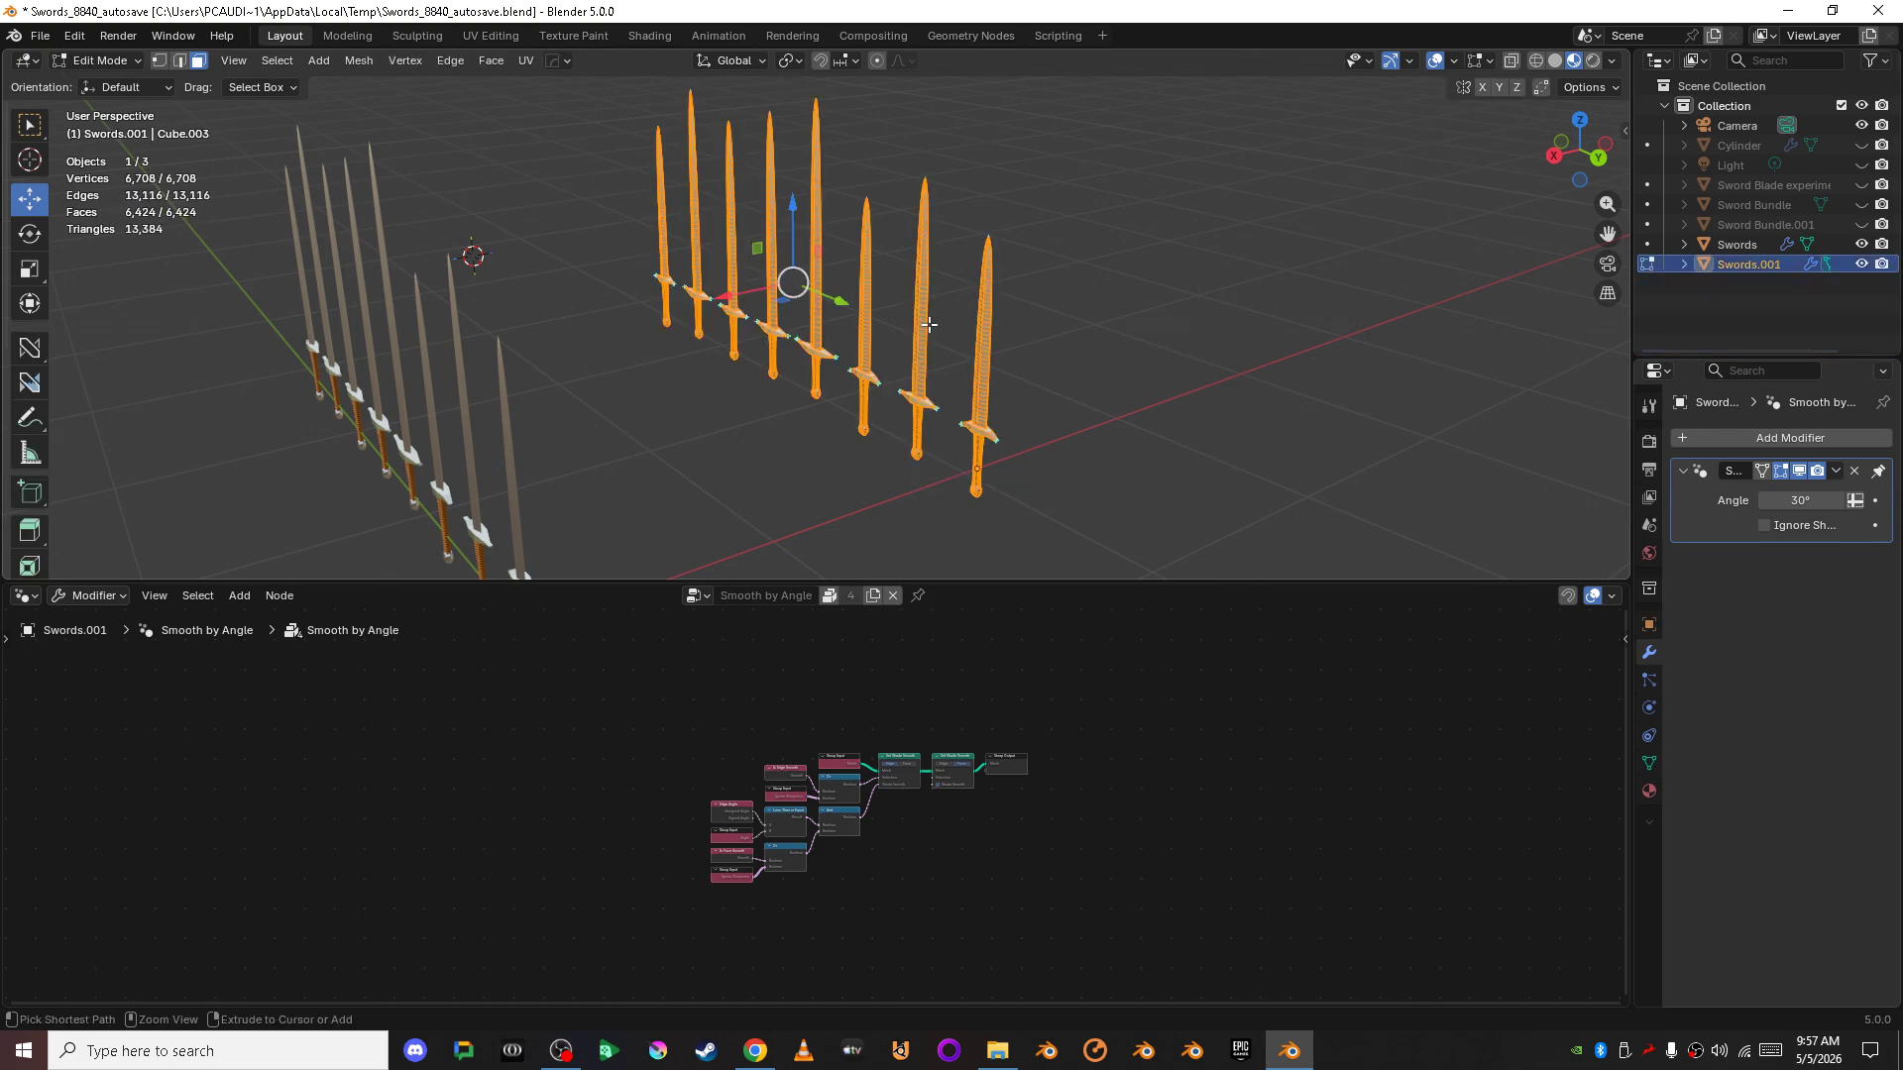
key(ctrl+z)
key(ctrl+z)
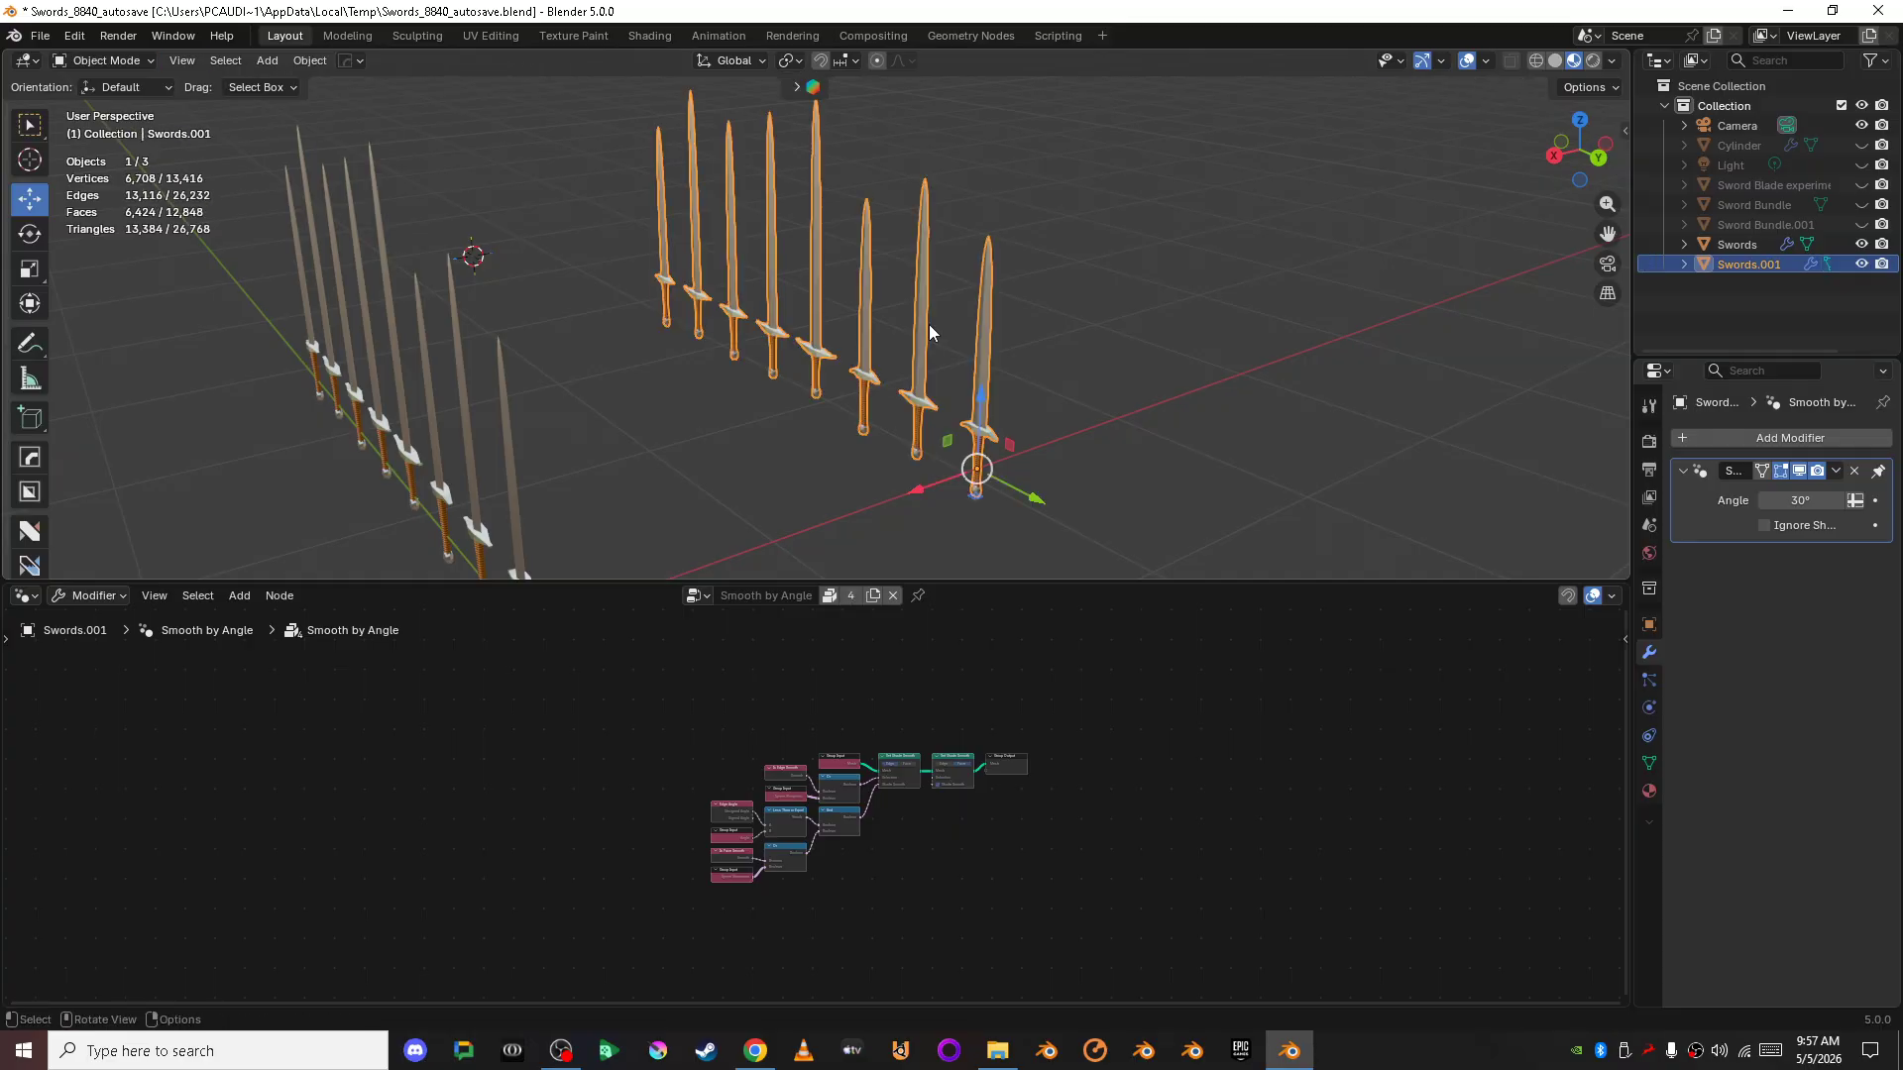
key(ctrl+z)
key(ctrl+z)
key(ctrl+z)
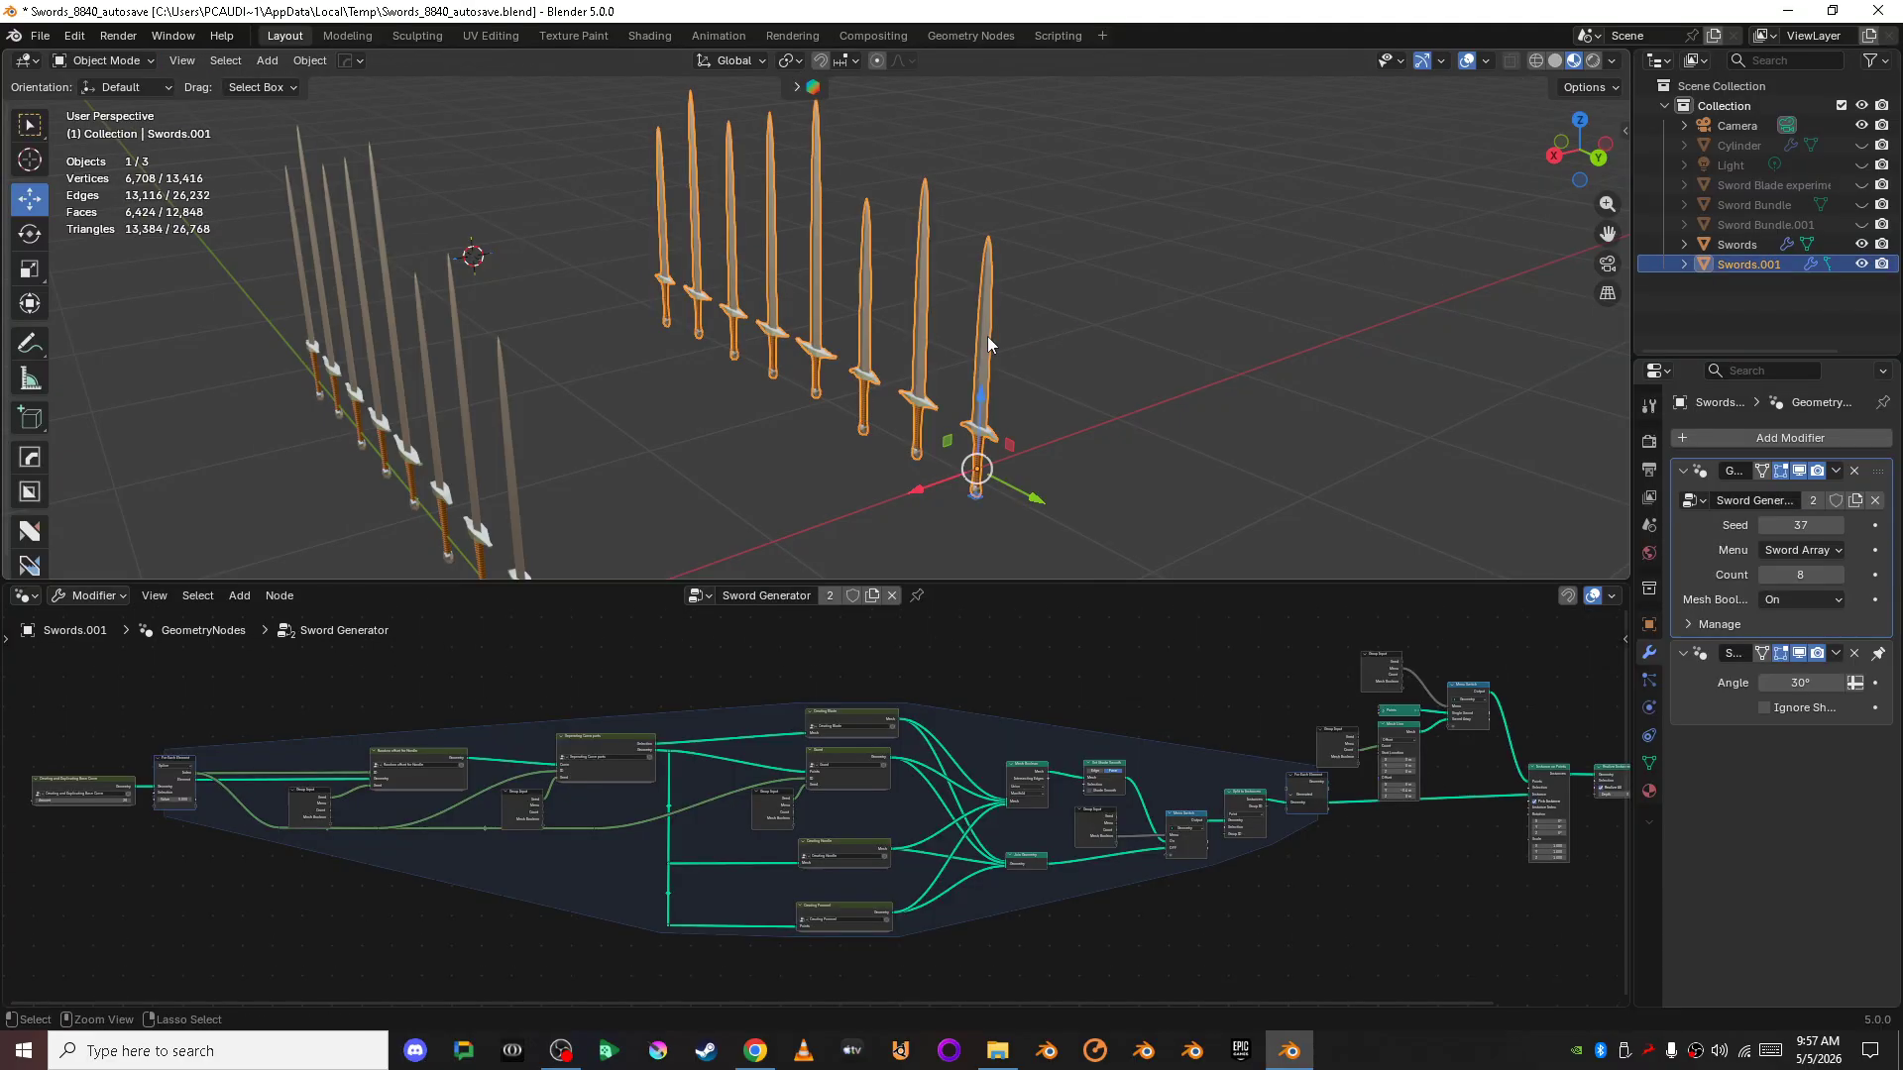
click(1085, 307)
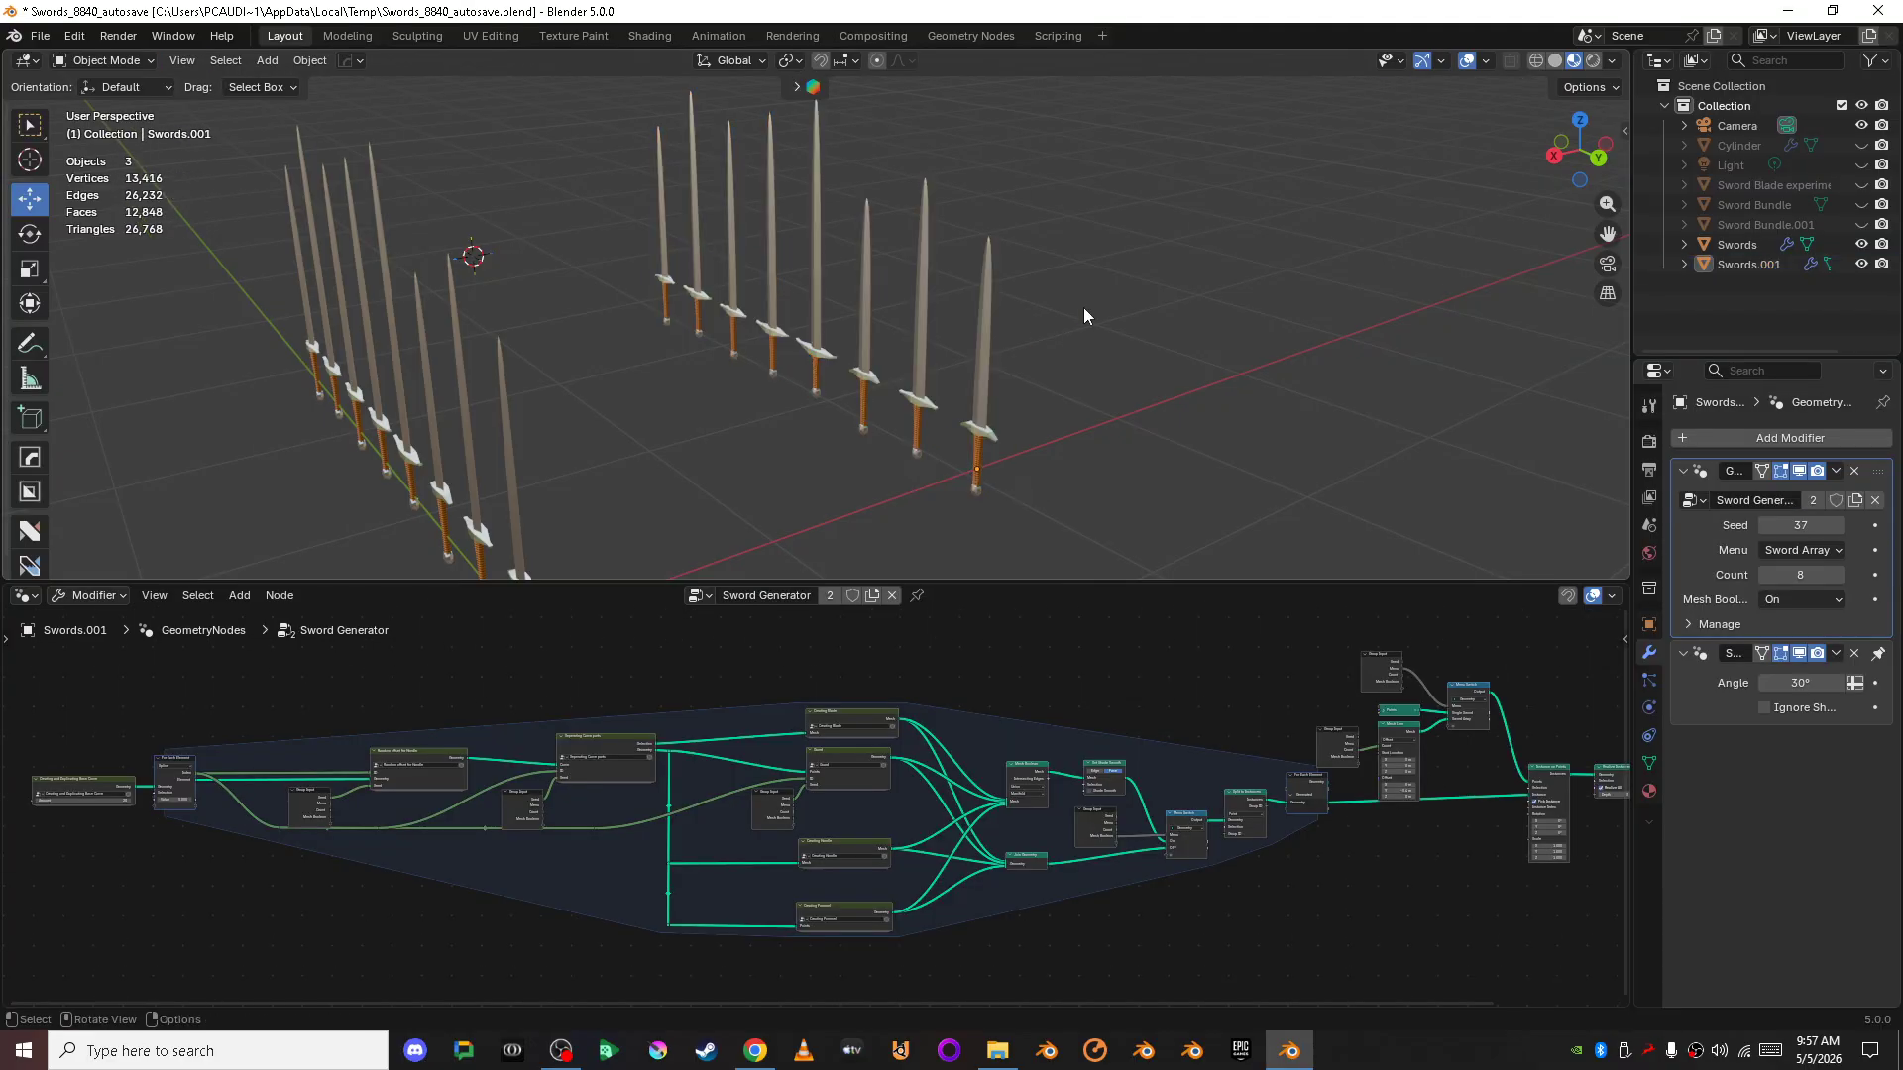
- Set Mesh Boolean to OFF on the duplicated swords, check their wireframe, and apply their Sword Generator modifier
click(1775, 598)
click(1797, 642)
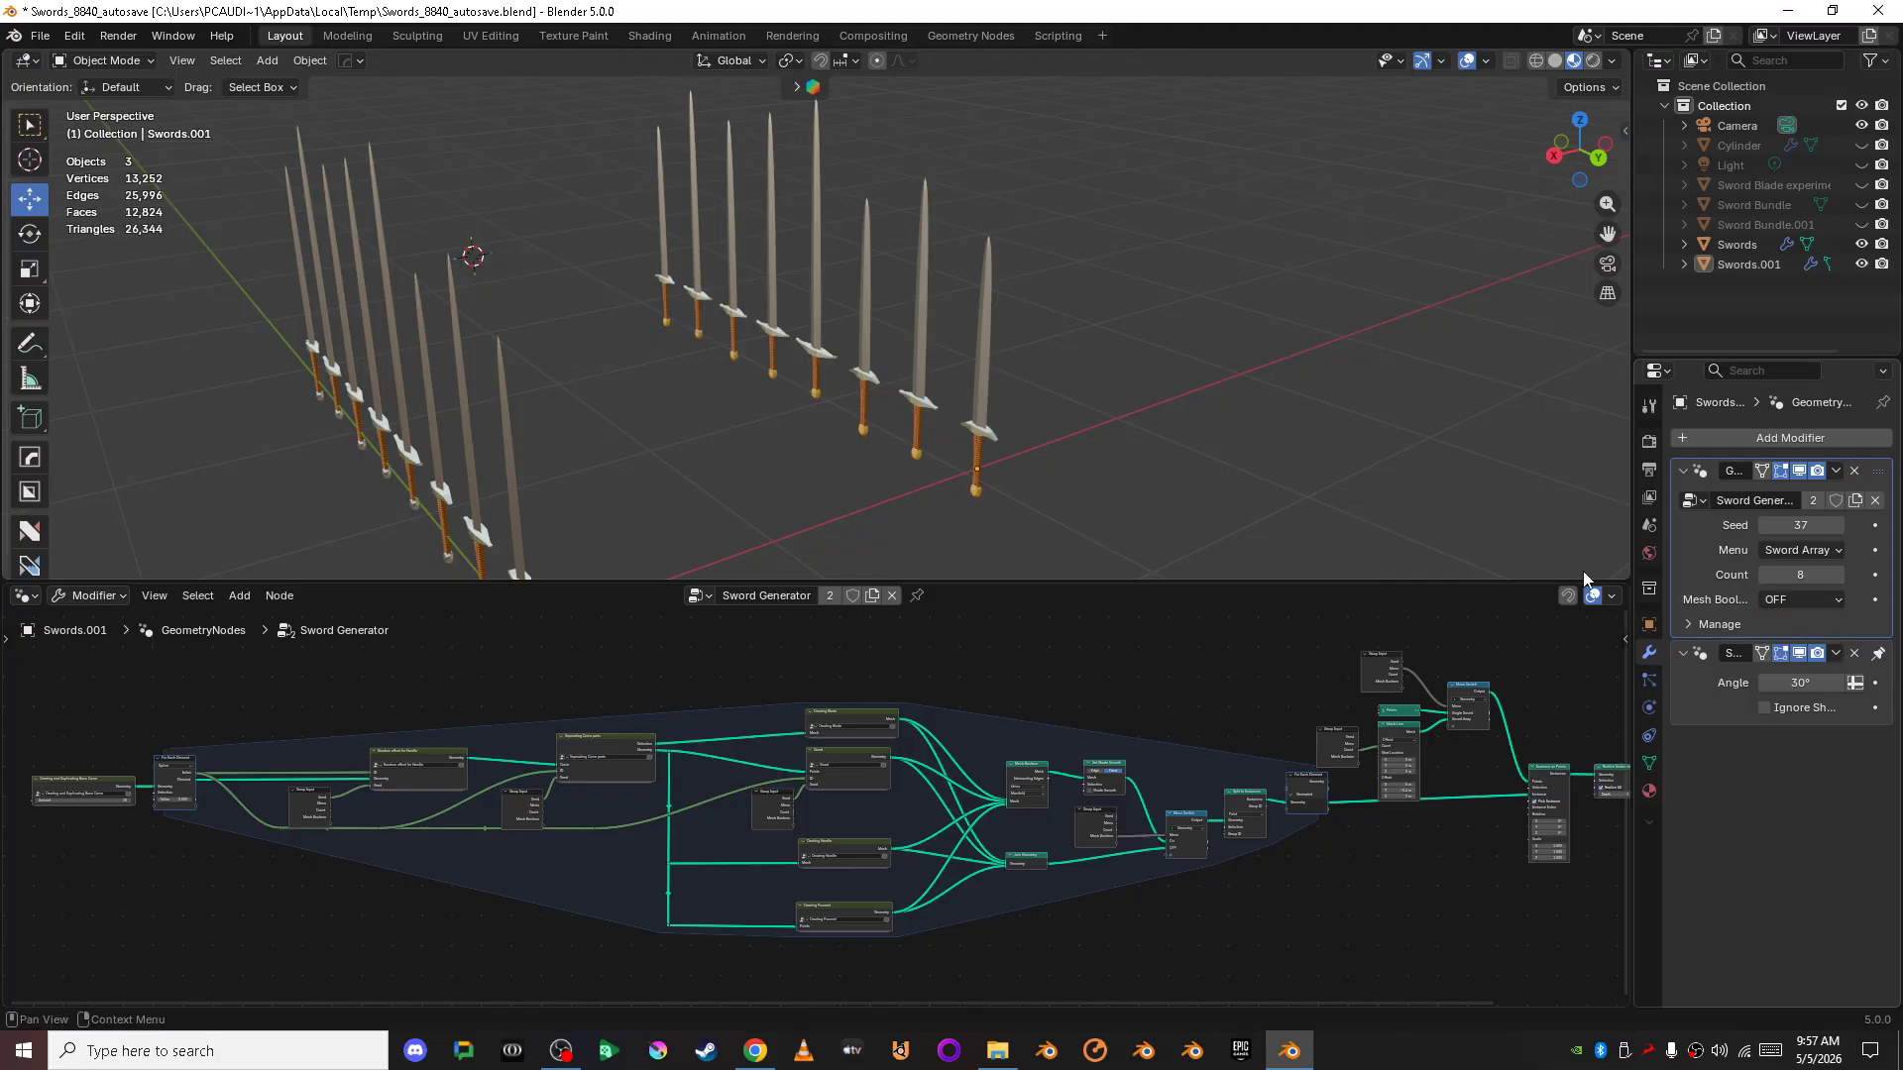
scroll(1252, 444, up, 3)
key(shift+z)
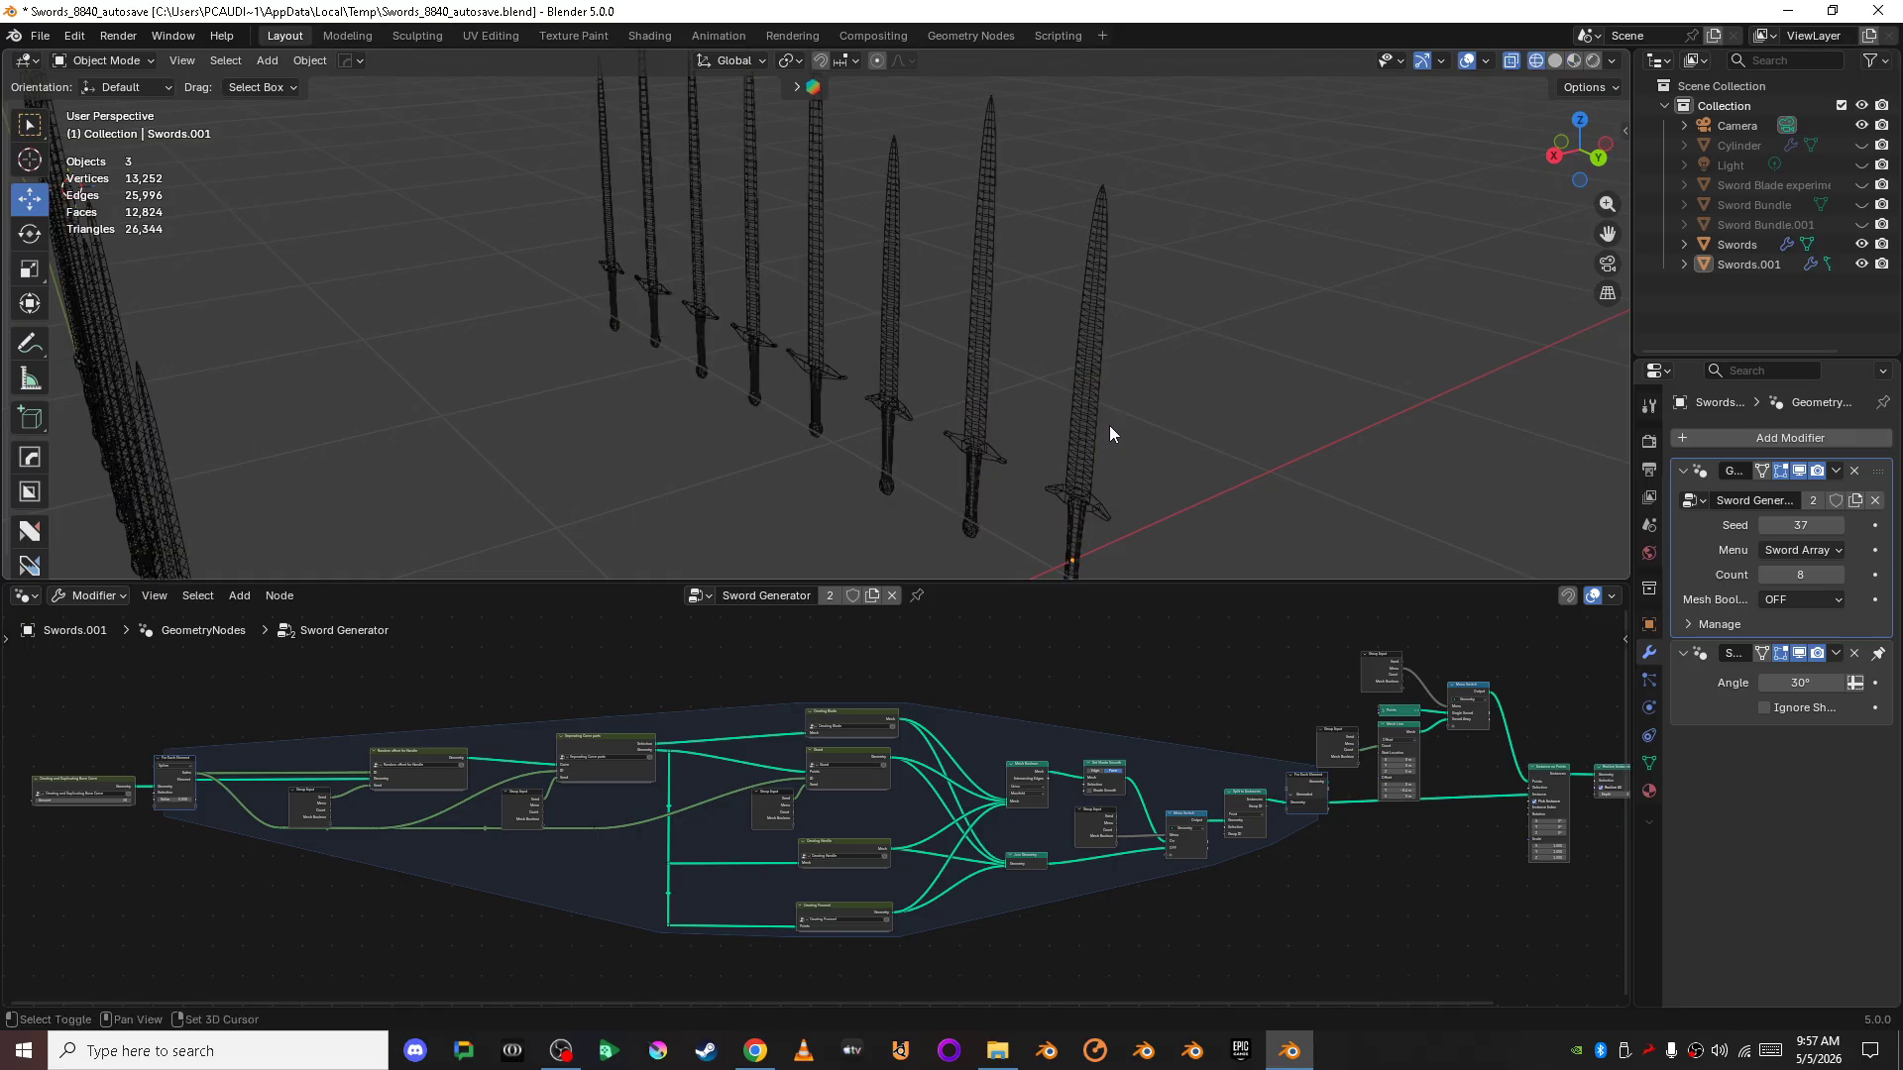
key(shift+z)
scroll(1108, 433, down, 3)
click(1836, 470)
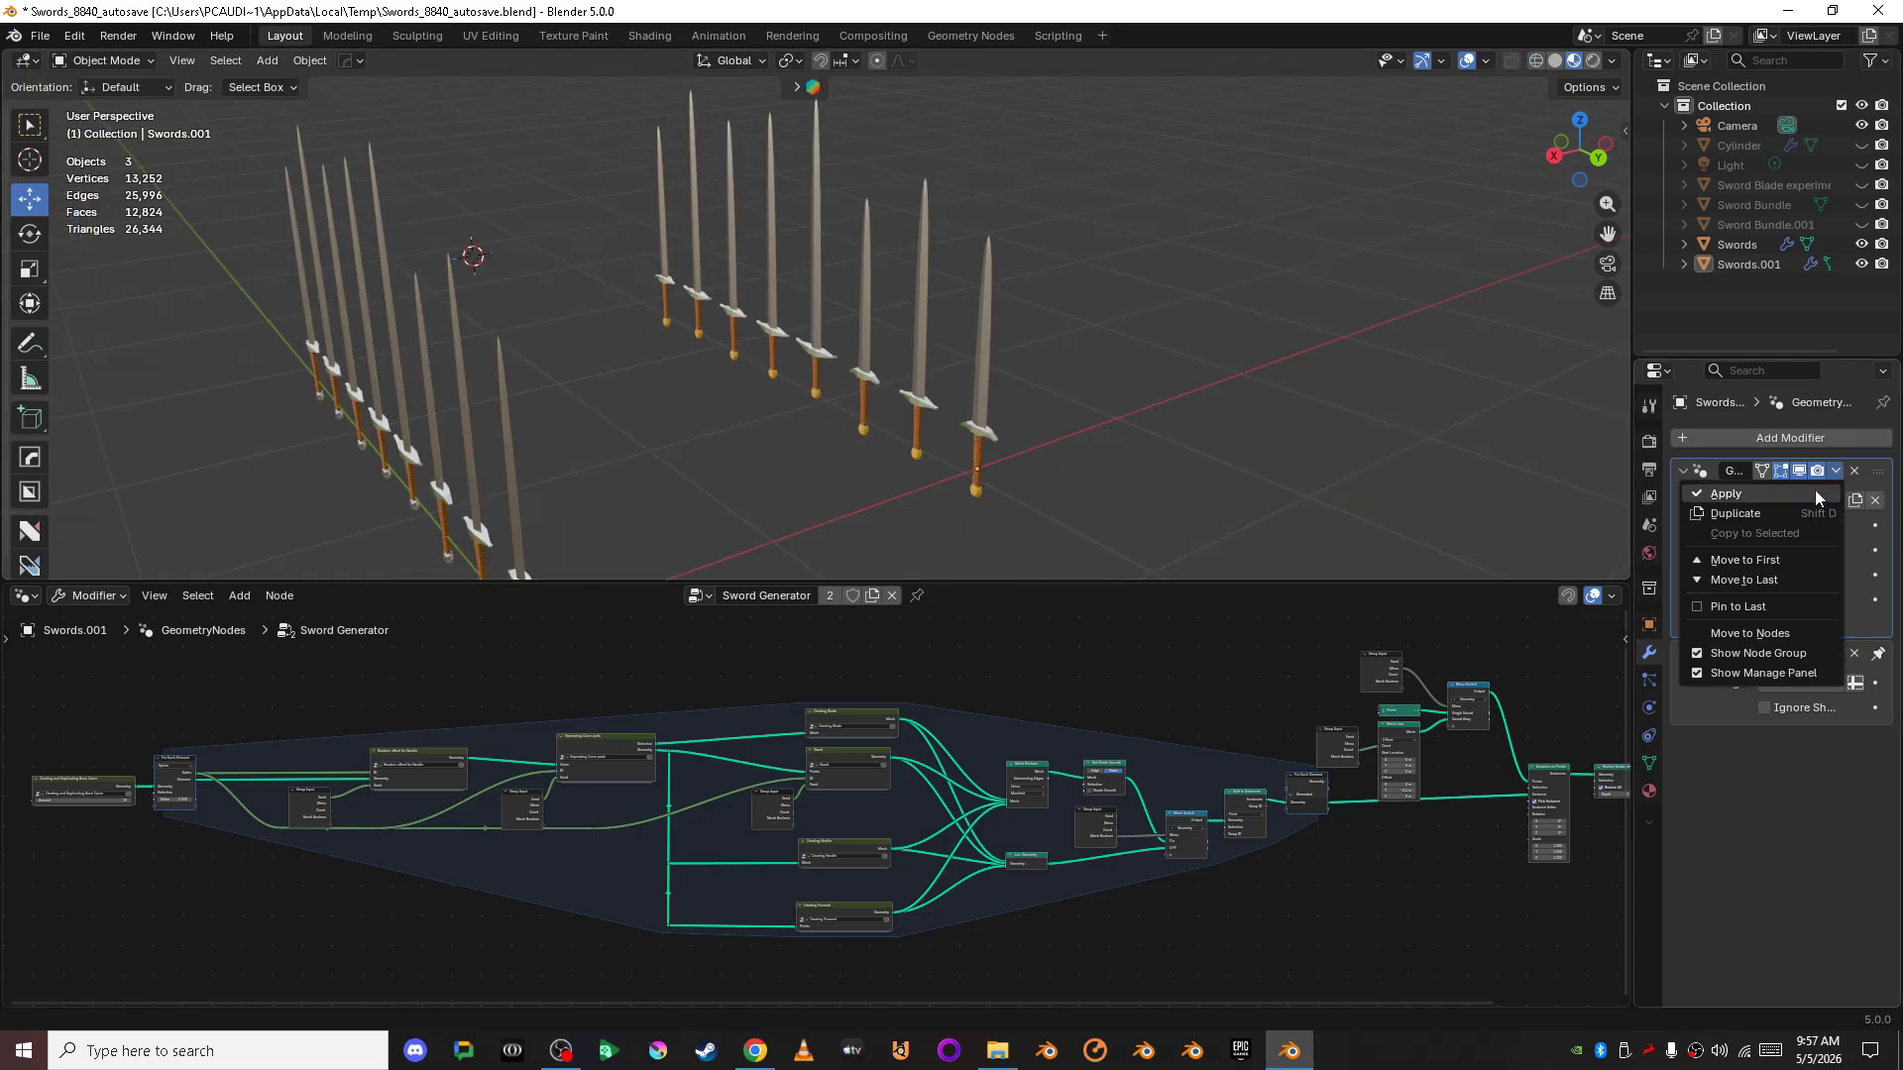
click(1811, 491)
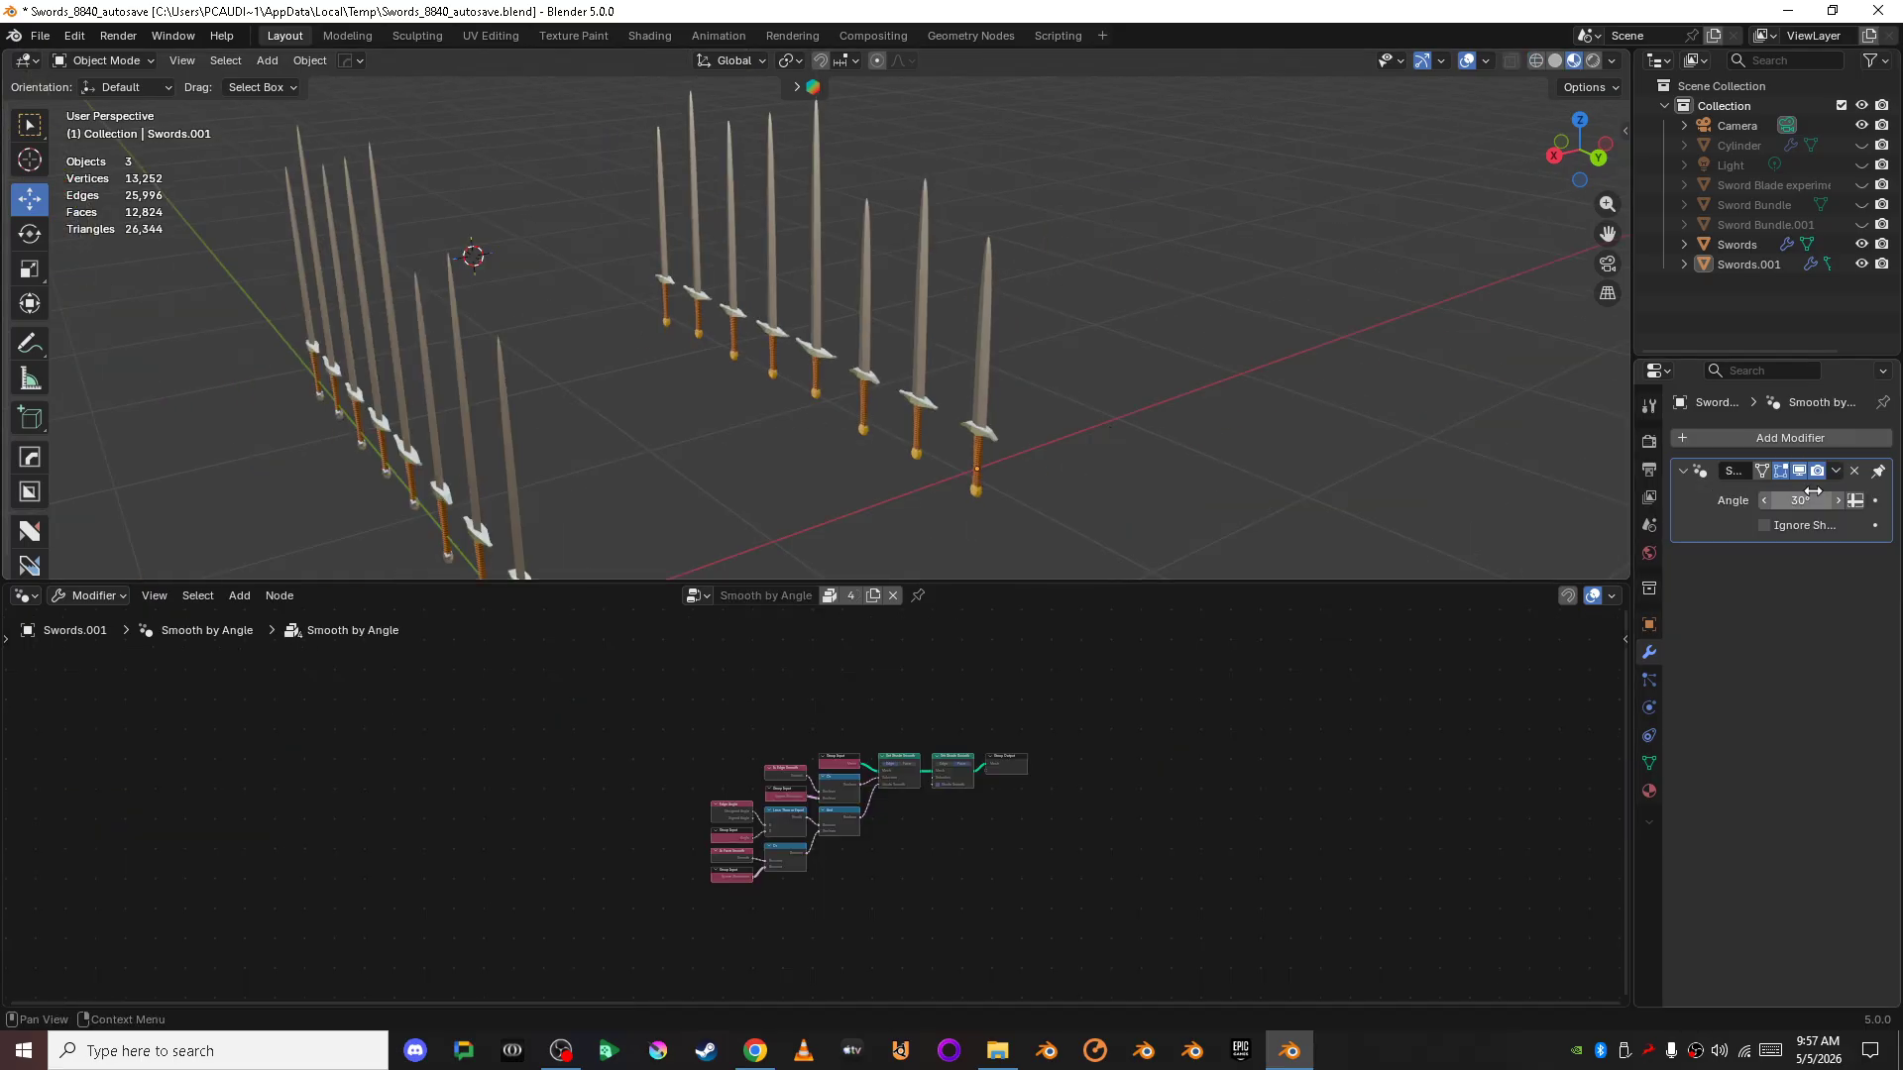
- Enter Edit Mode on the duplicated swords and select all of their geometry in wireframe shading
click(979, 387)
key(ctrl+Tab)
click(1291, 391)
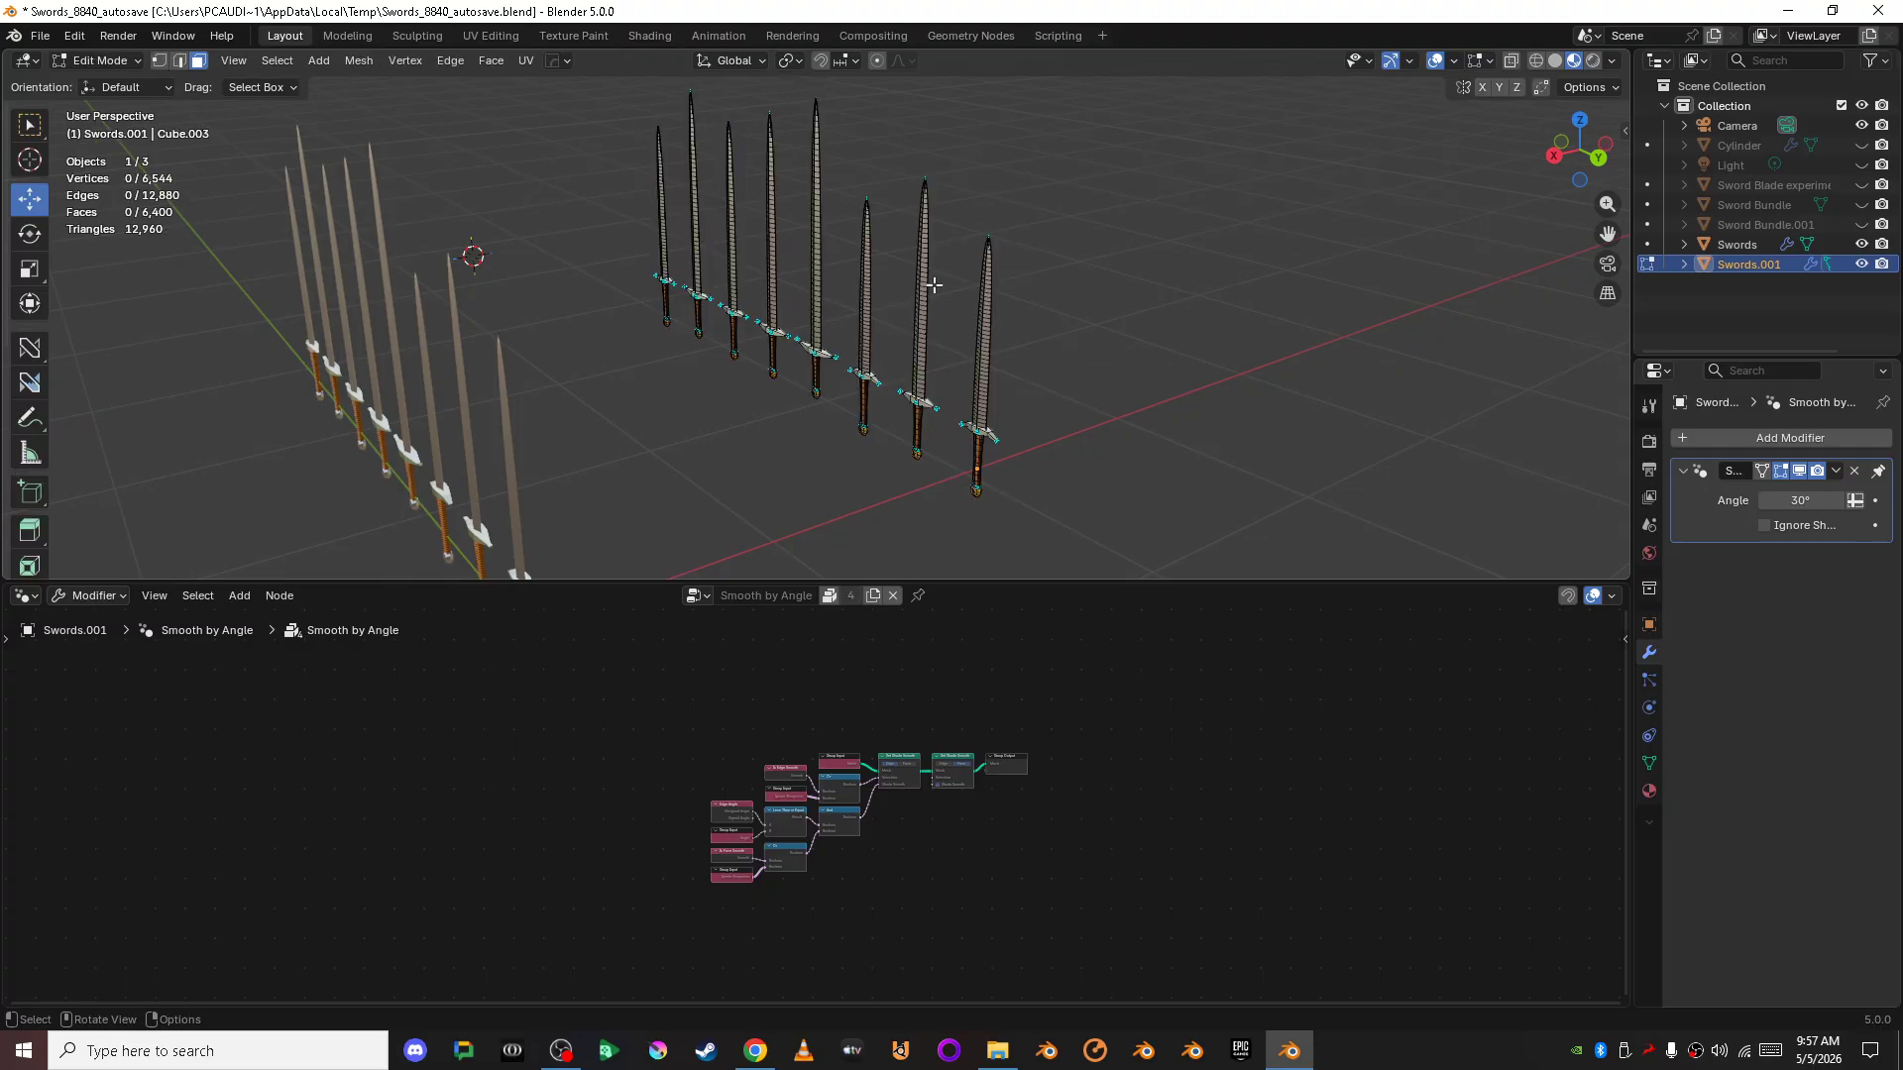
scroll(934, 285, down, 2)
drag(667, 129, 1030, 452)
key(KP_Decimal)
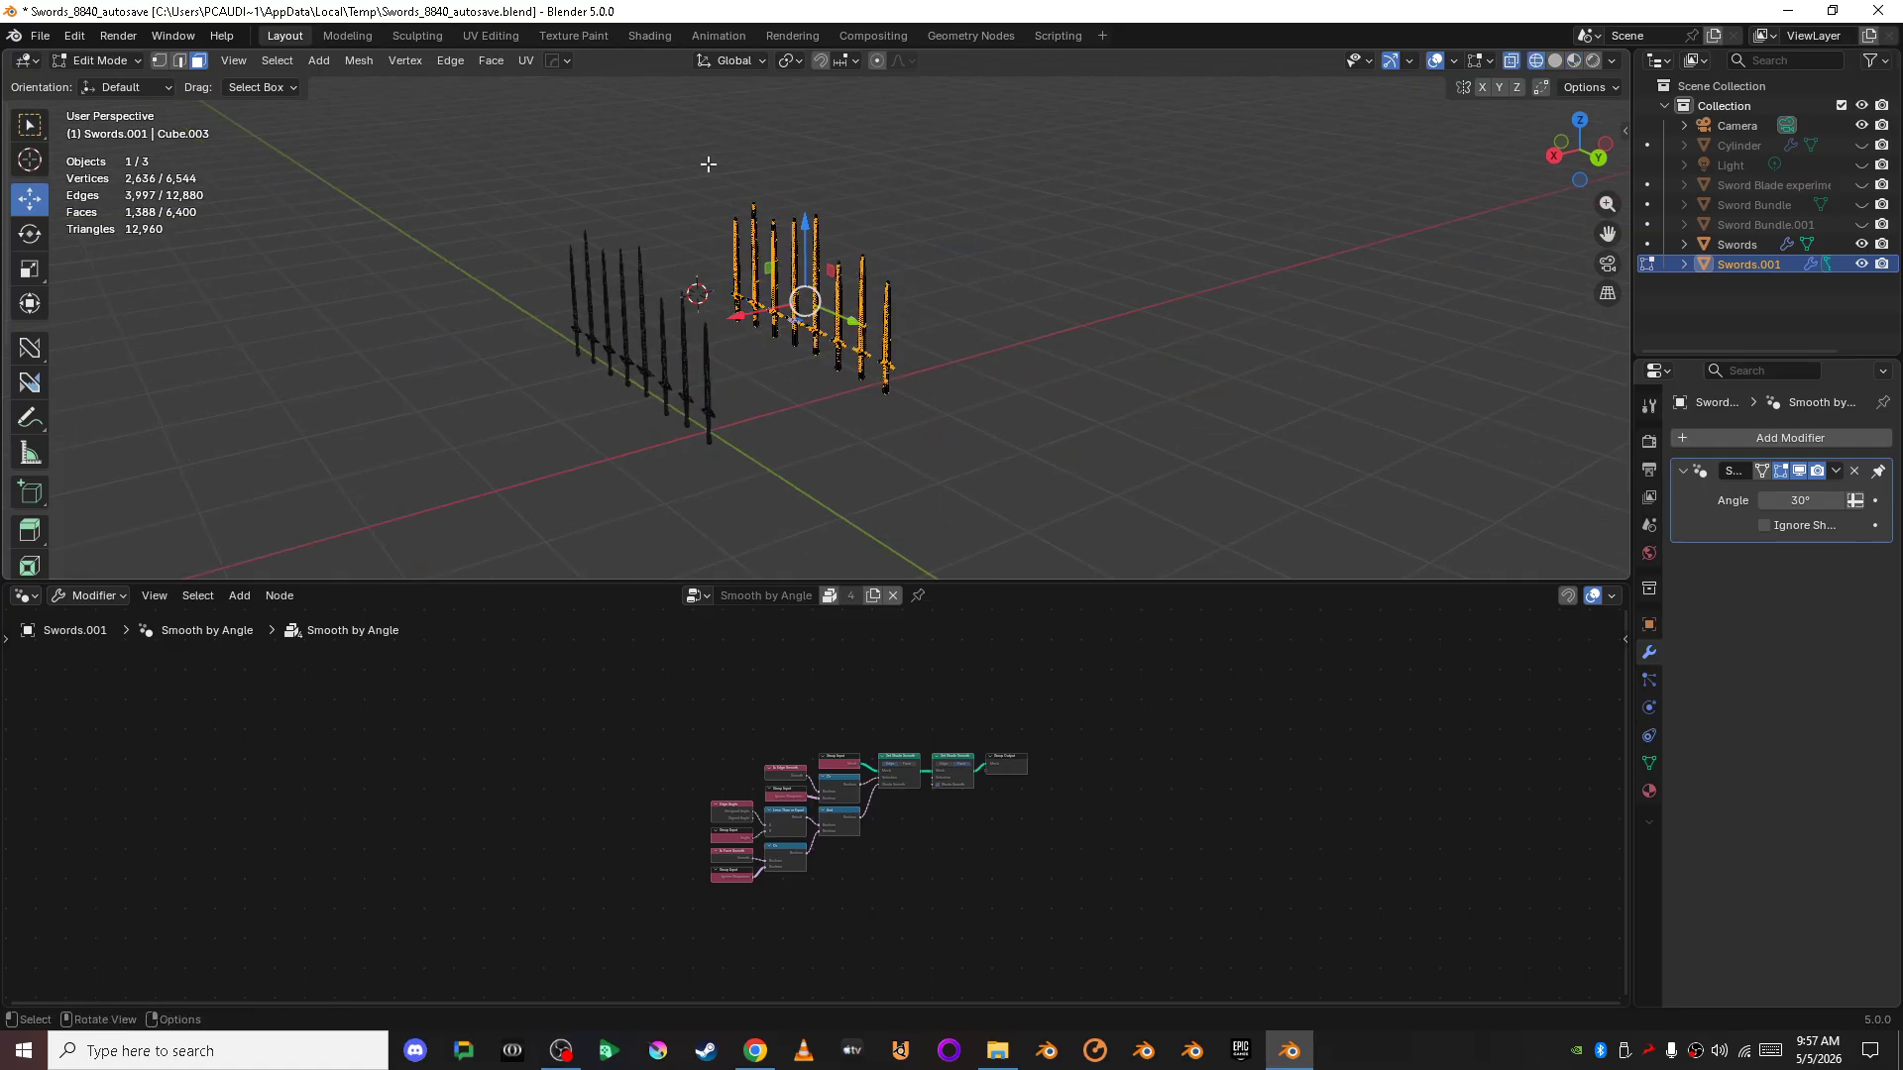
drag(601, 148, 1067, 514)
scroll(1075, 434, up, 5)
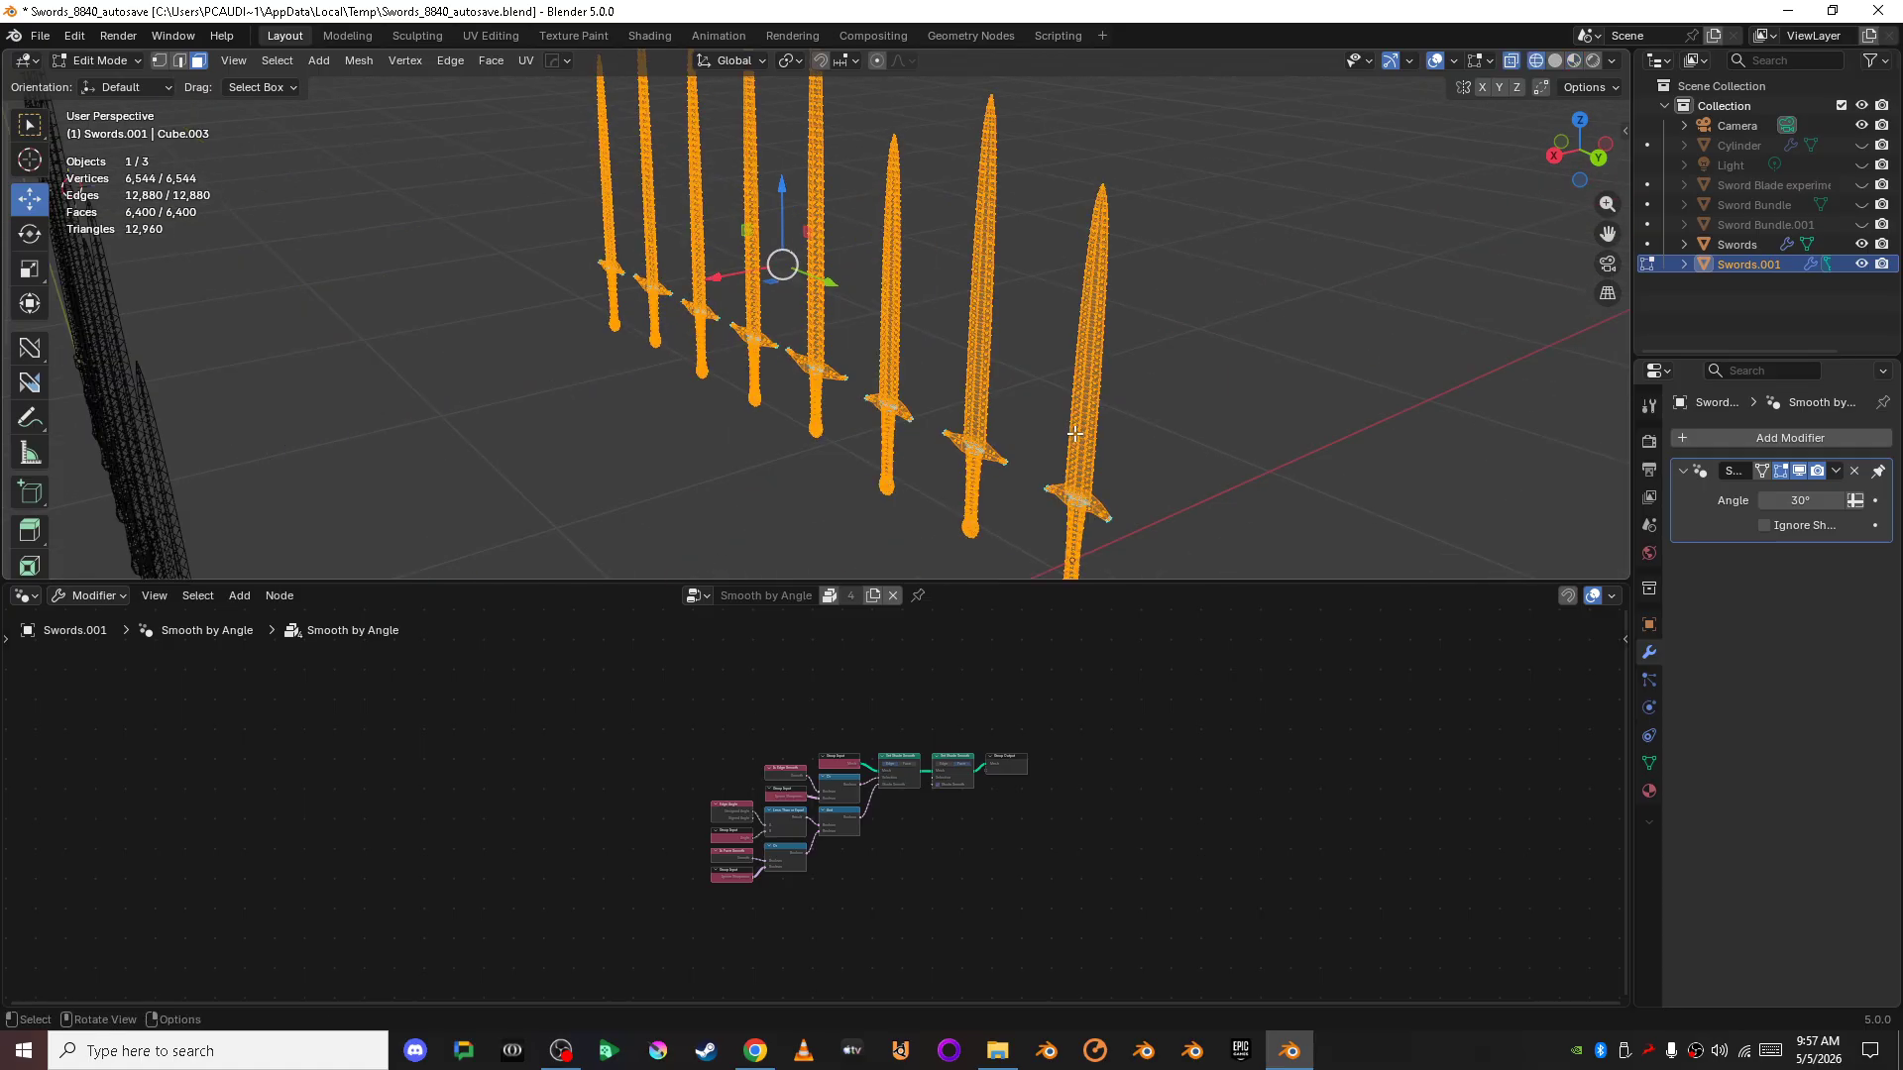
- Separate the selected sword geometry by loose parts
key(p)
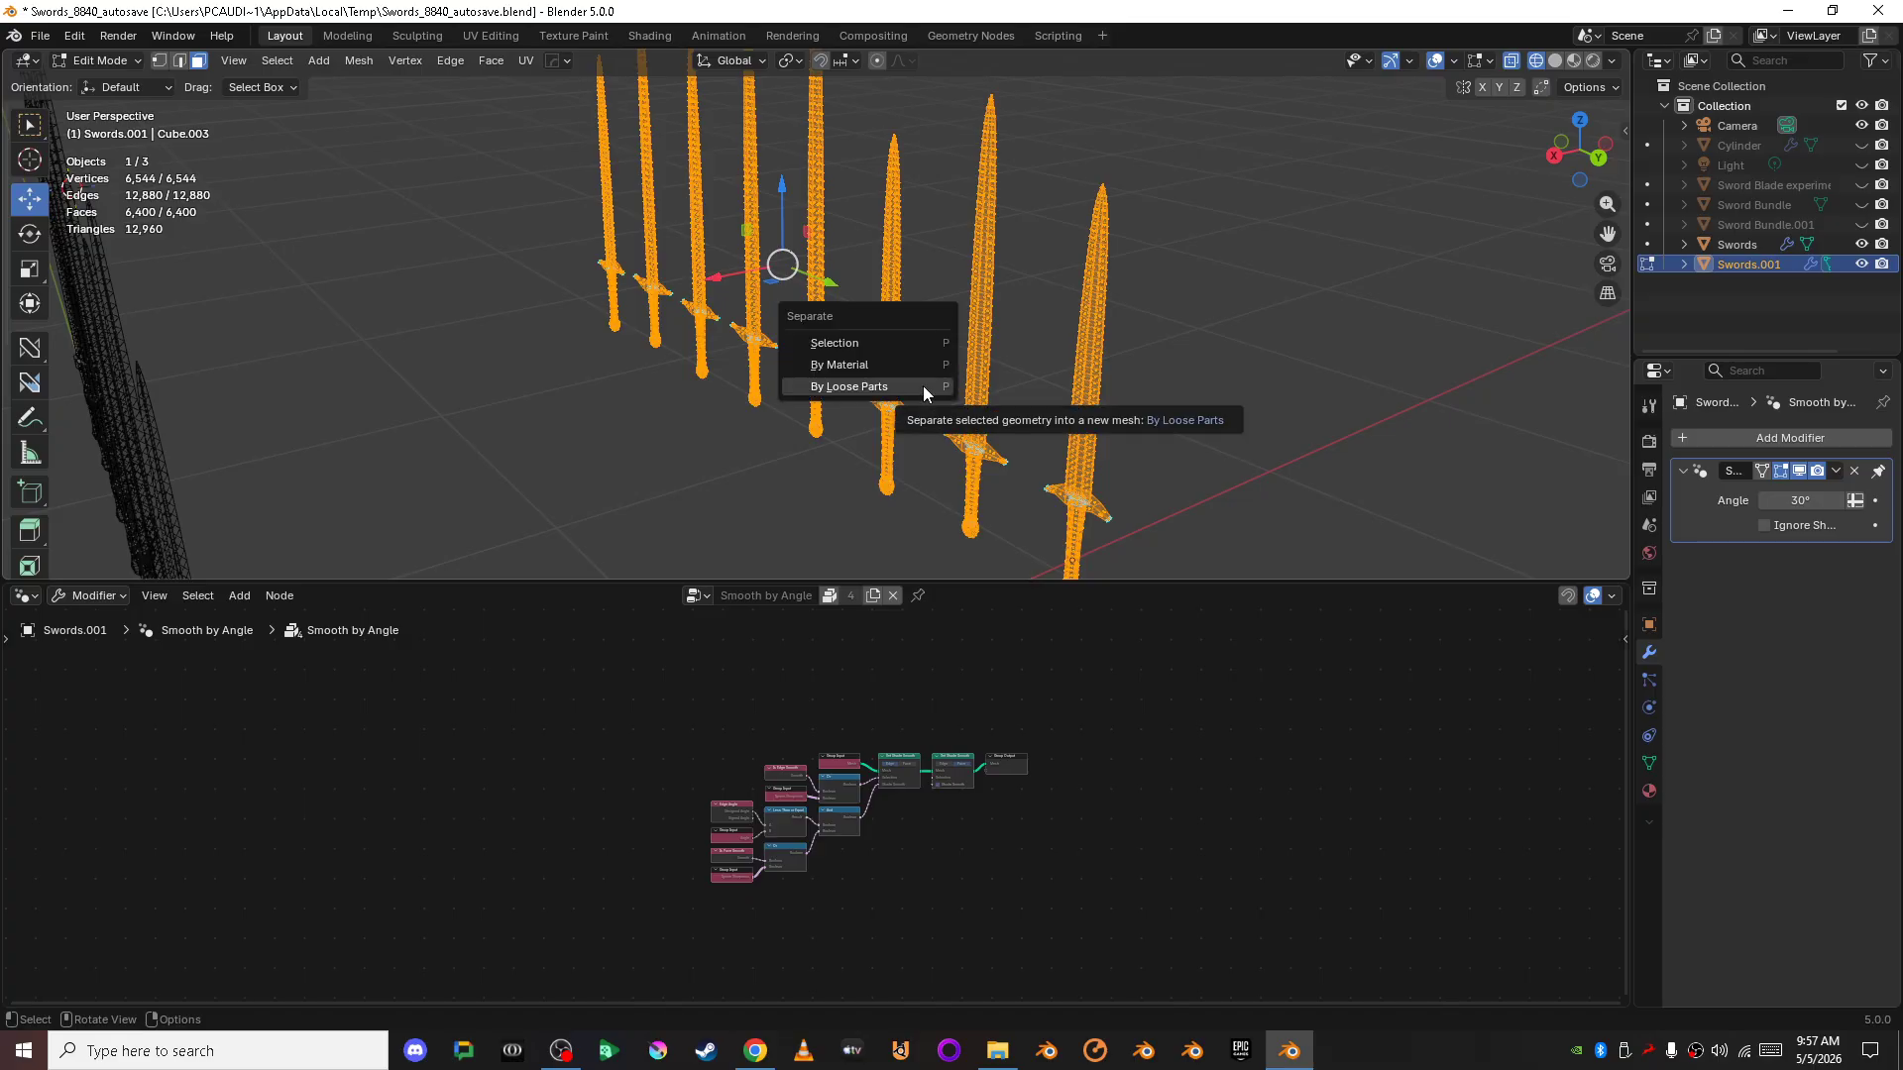
click(924, 385)
scroll(923, 386, down, 5)
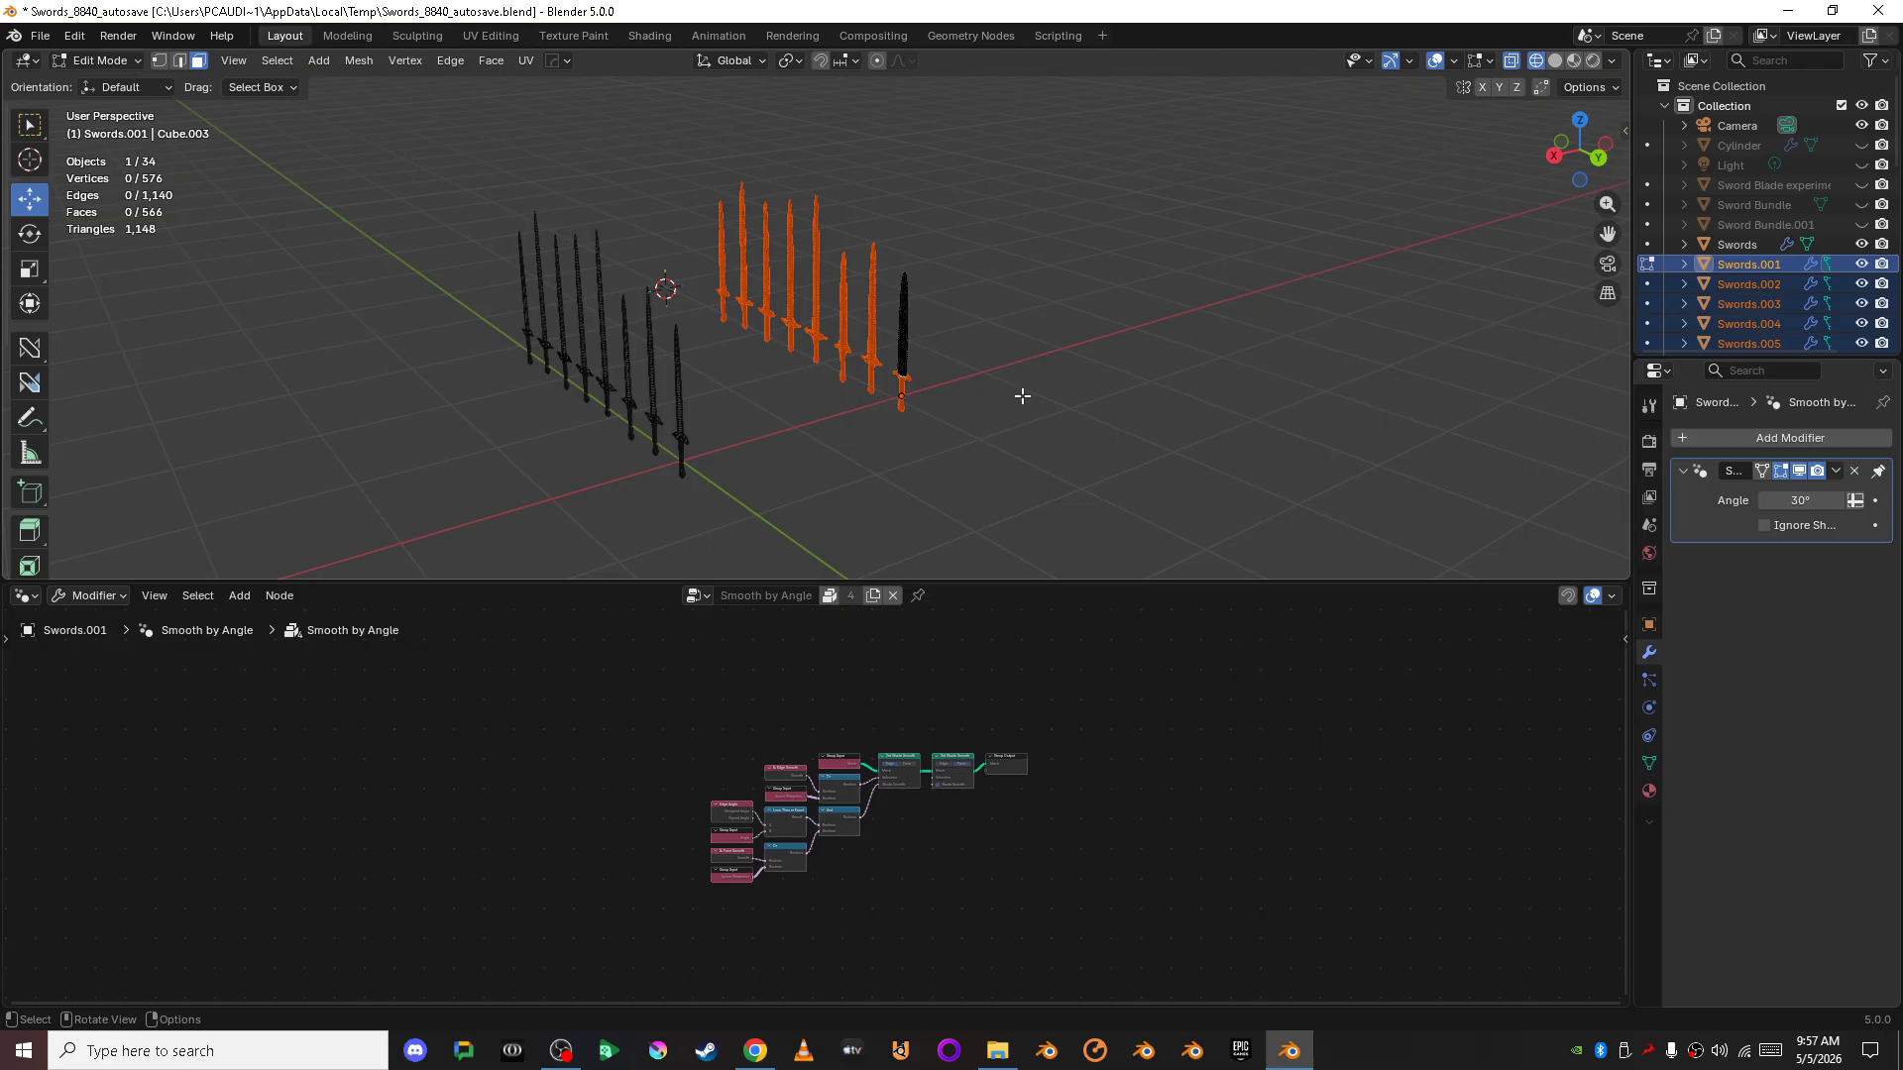
middle_drag(1020, 395, 1082, 358)
- Enlarge the outliner to list more of the separated parts, and return to Object Mode with nothing selected
scroll(1739, 244, down, 5)
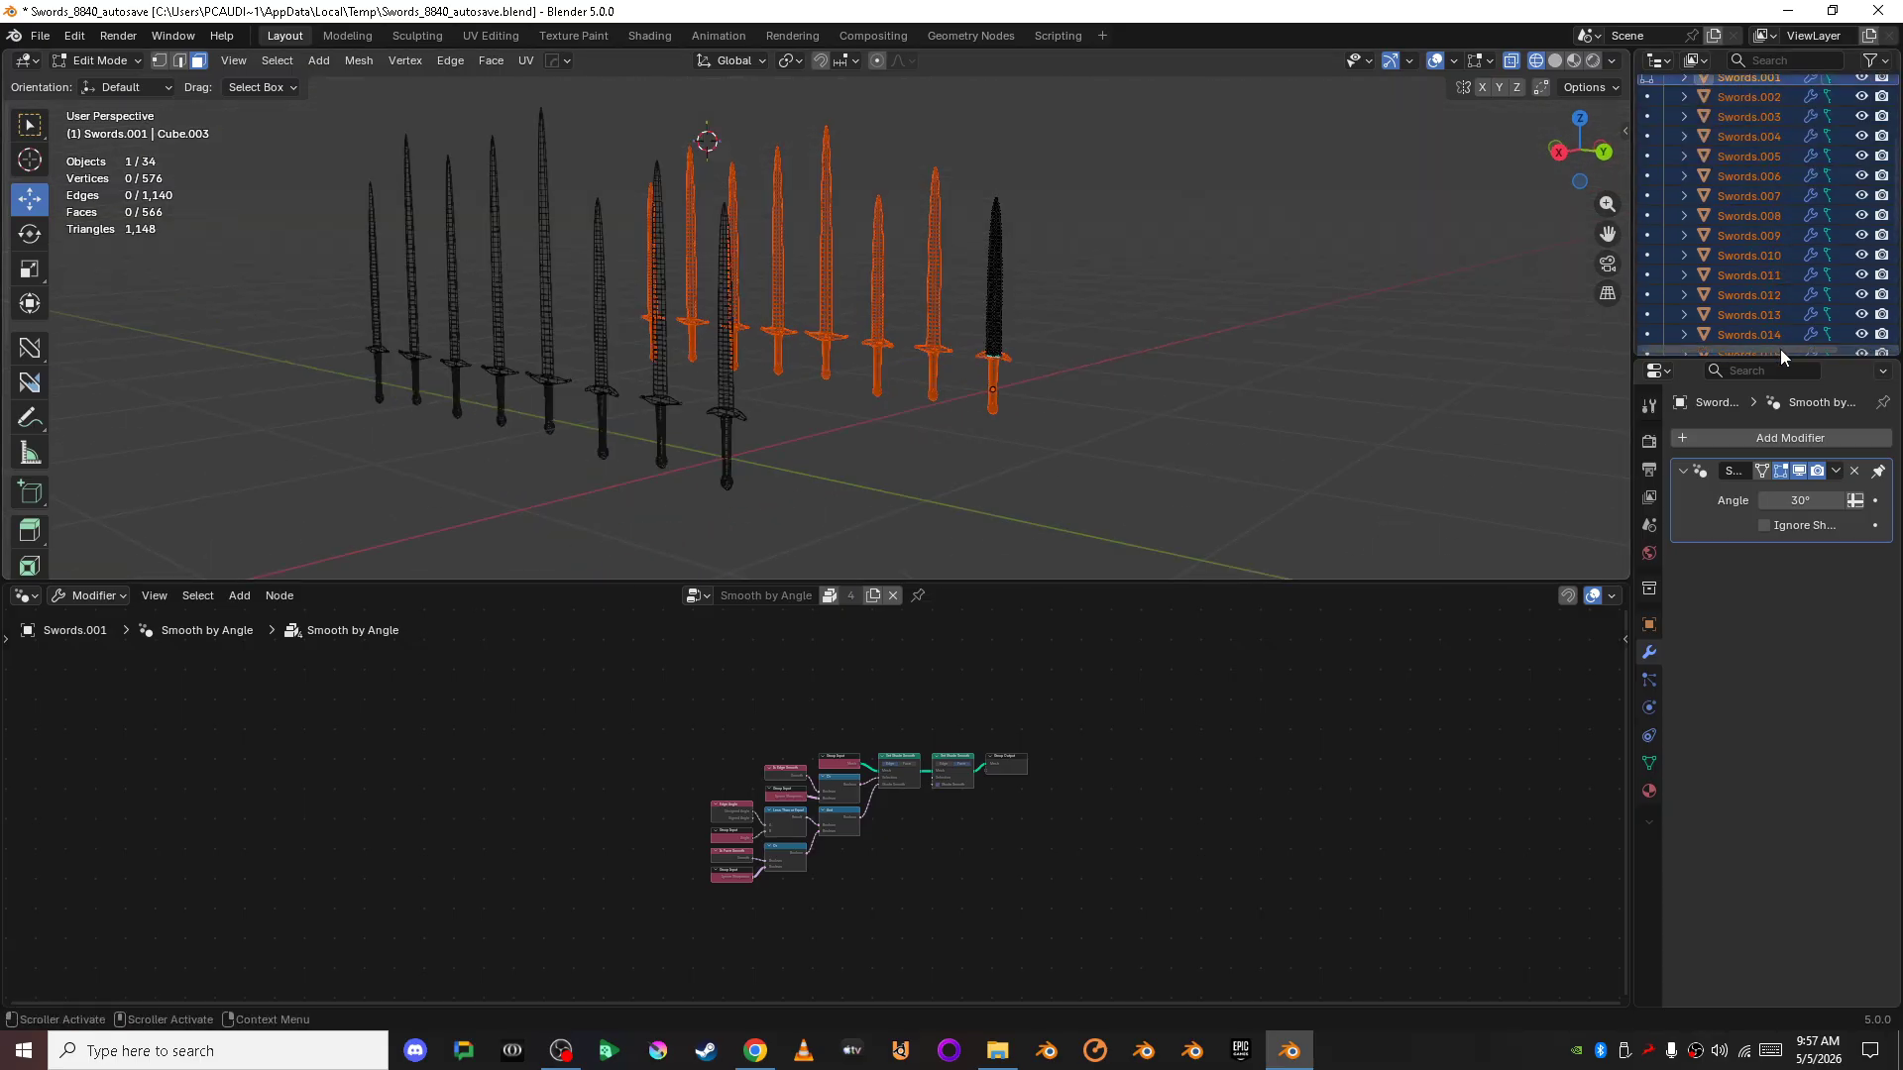
drag(1780, 358, 1780, 508)
key(Tab)
click(1173, 247)
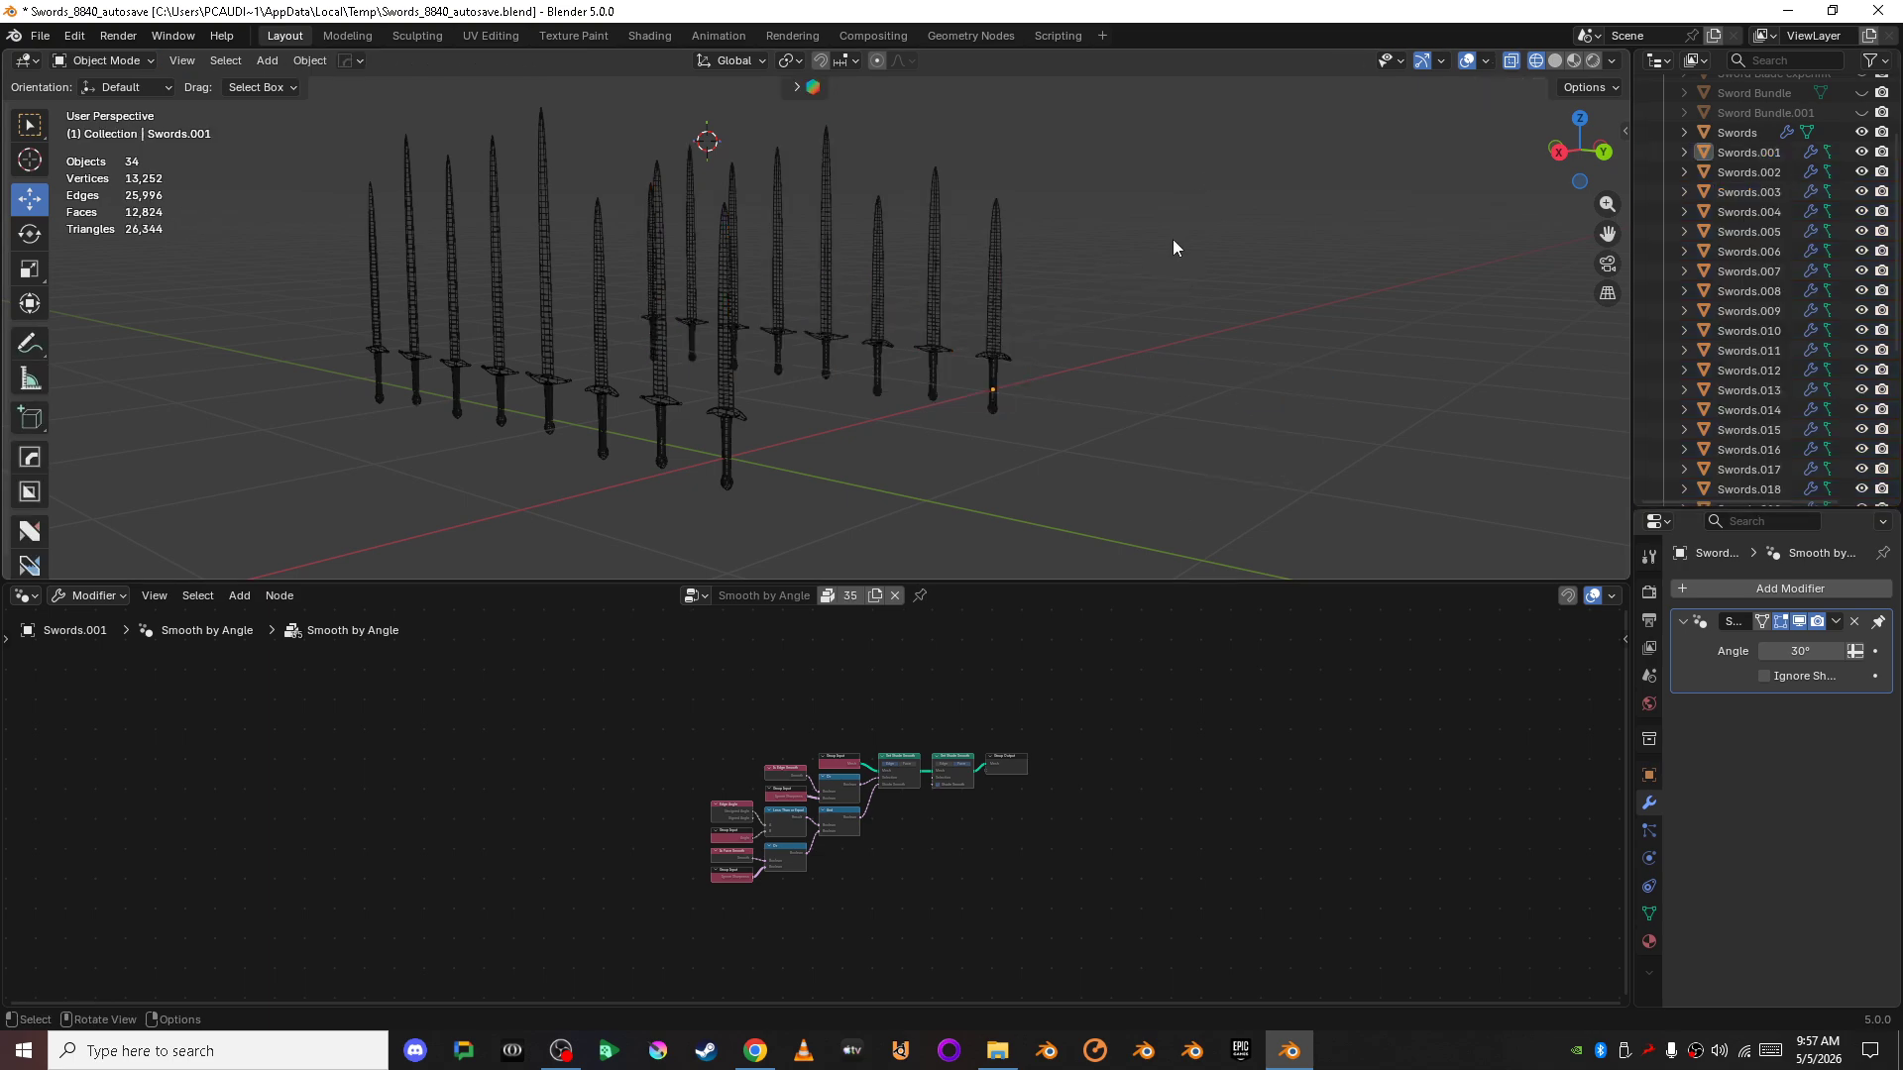
- Select several blades in the separated row one after another to check which sword parts are individual objects
click(995, 294)
click(942, 273)
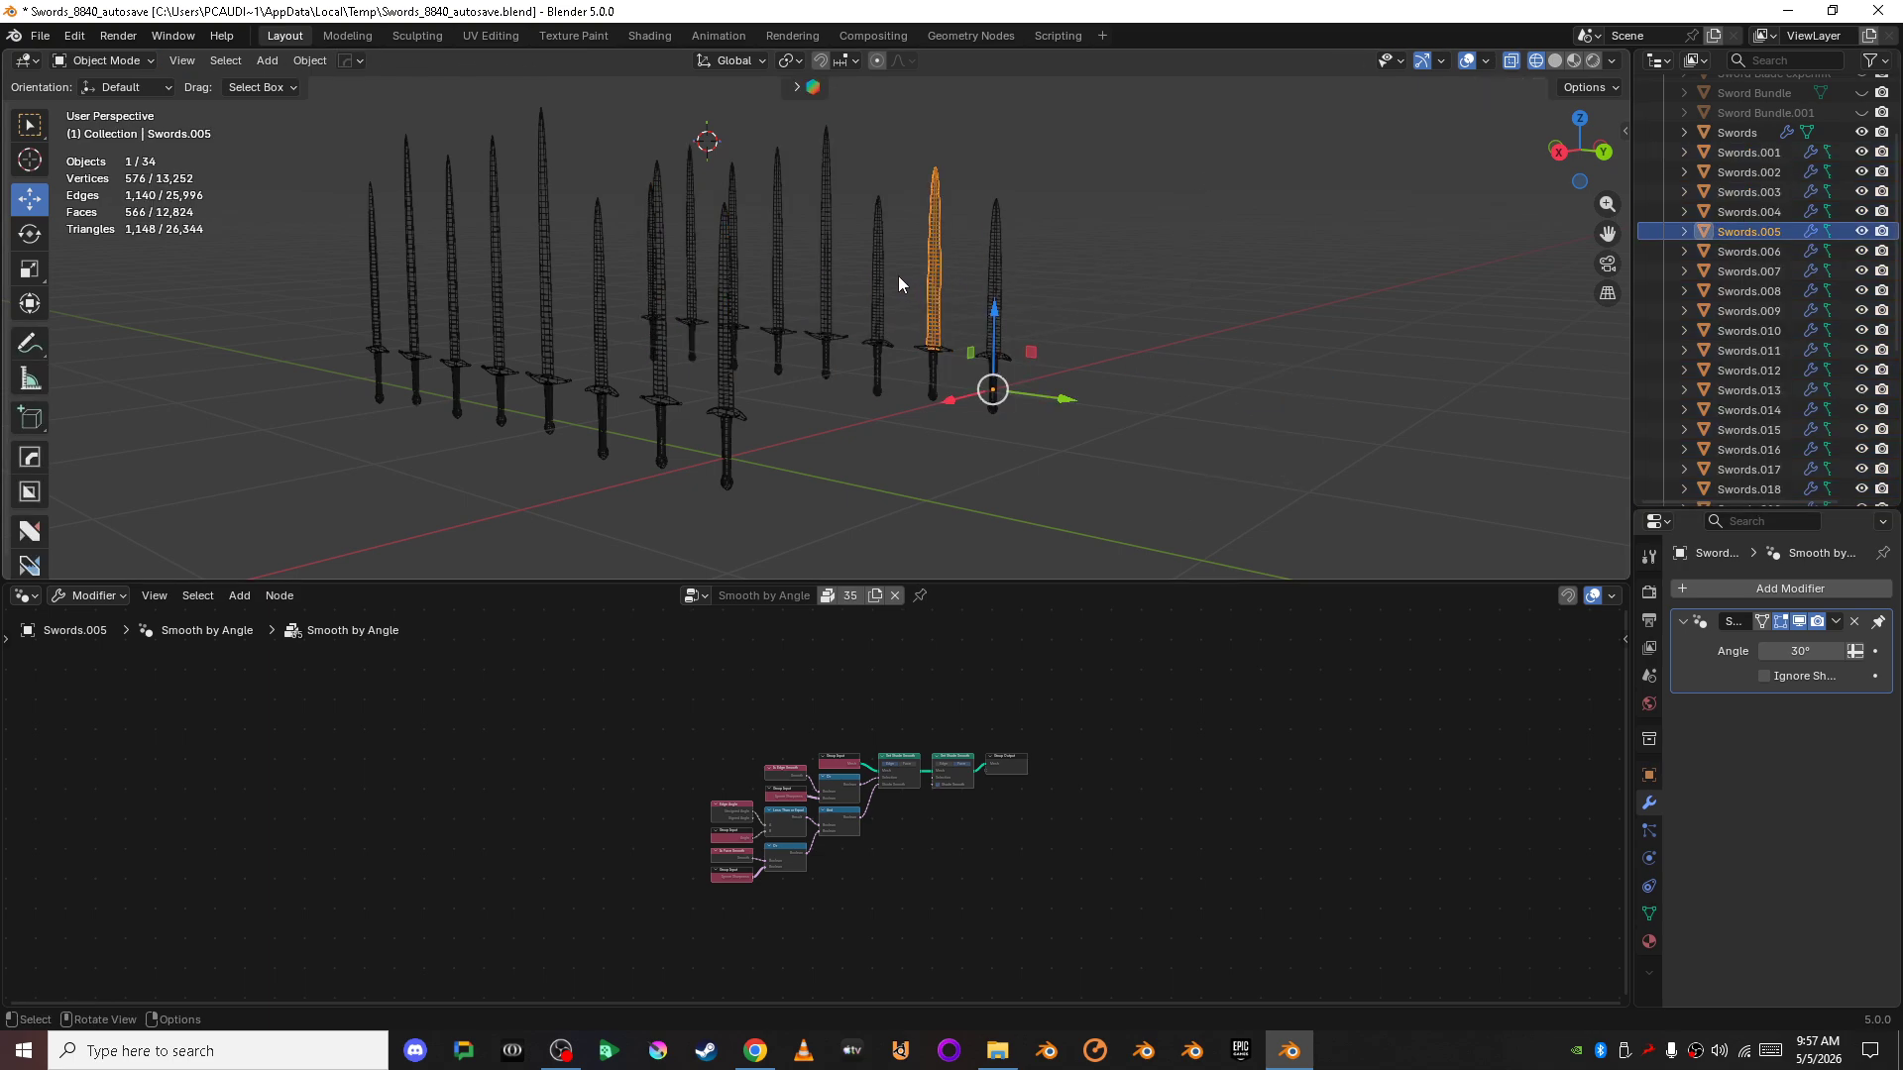
click(877, 275)
click(829, 283)
click(773, 288)
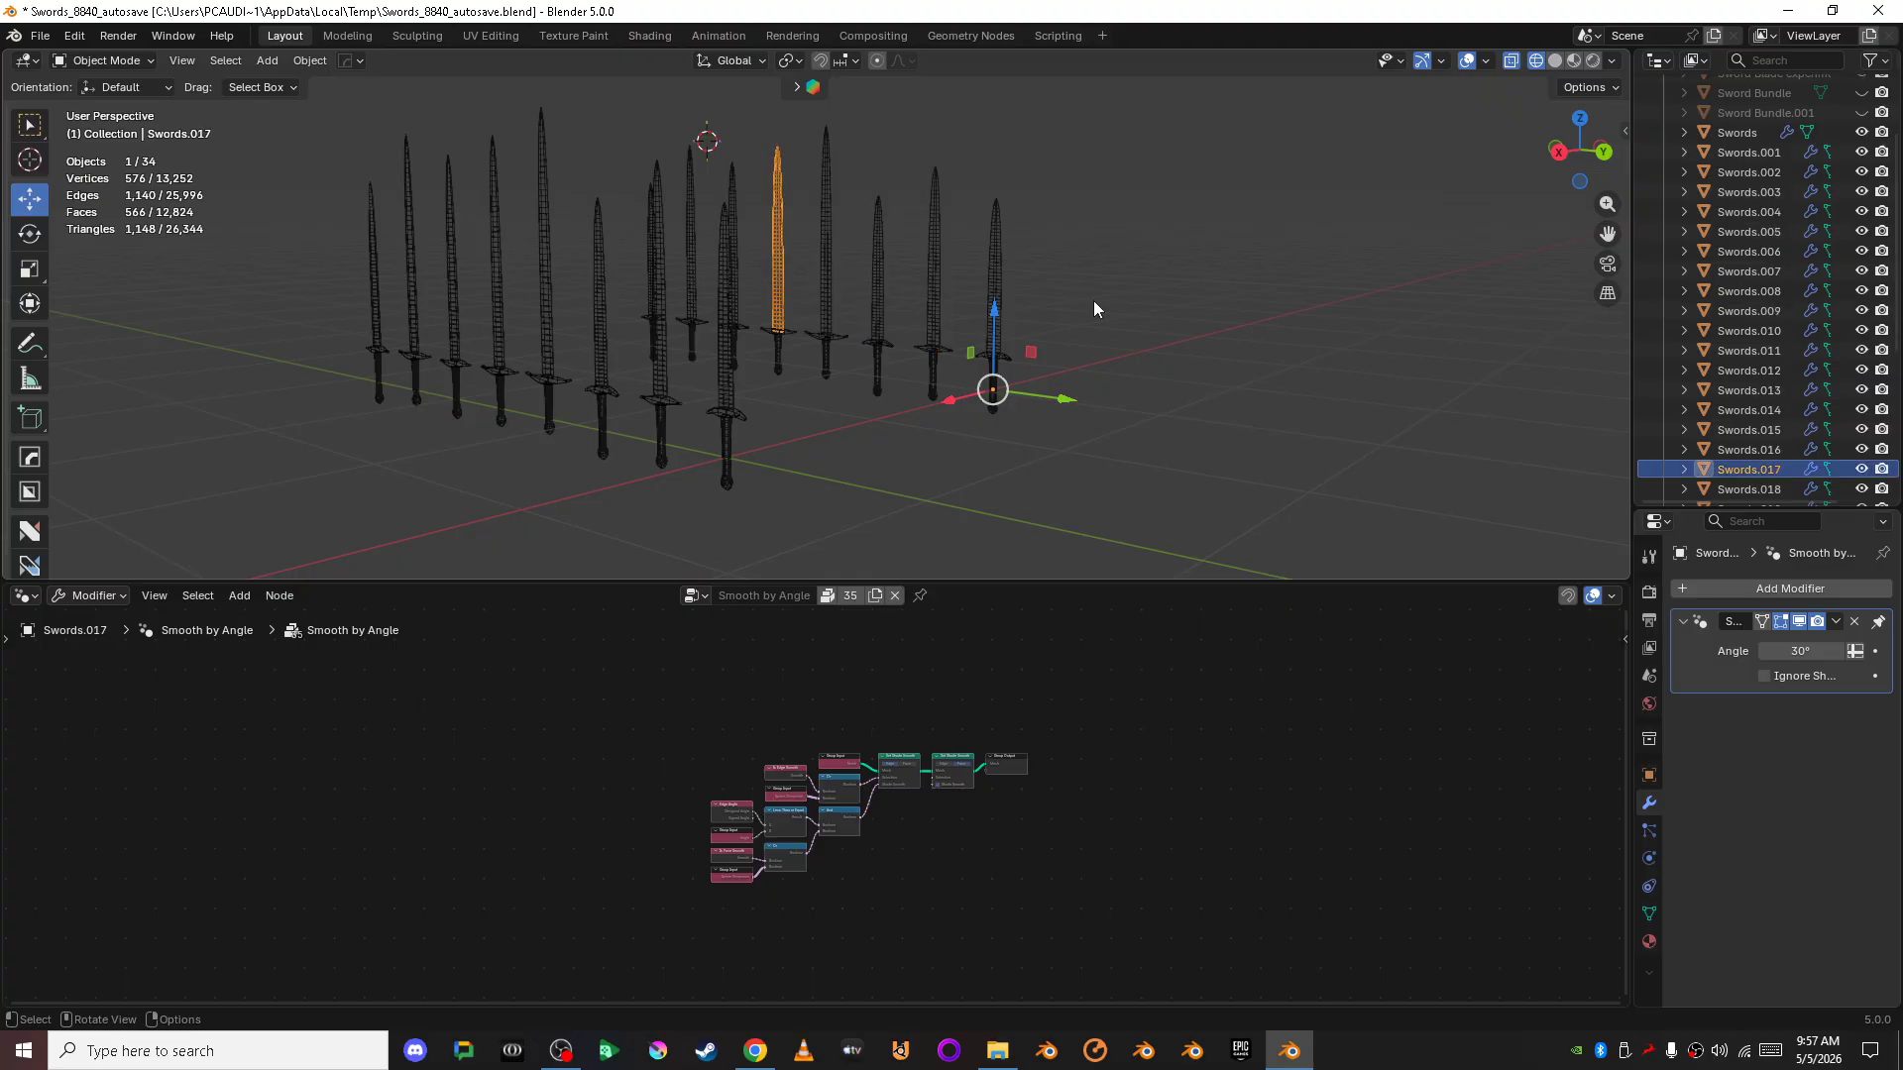
mouse_move(1092, 302)
middle_down()
mouse_move(888, 346)
mouse_move(773, 302)
mouse_move(726, 326)
mouse_move(746, 295)
mouse_move(1018, 411)
mouse_move(1068, 318)
middle_up()
scroll(1069, 317, down, 3)
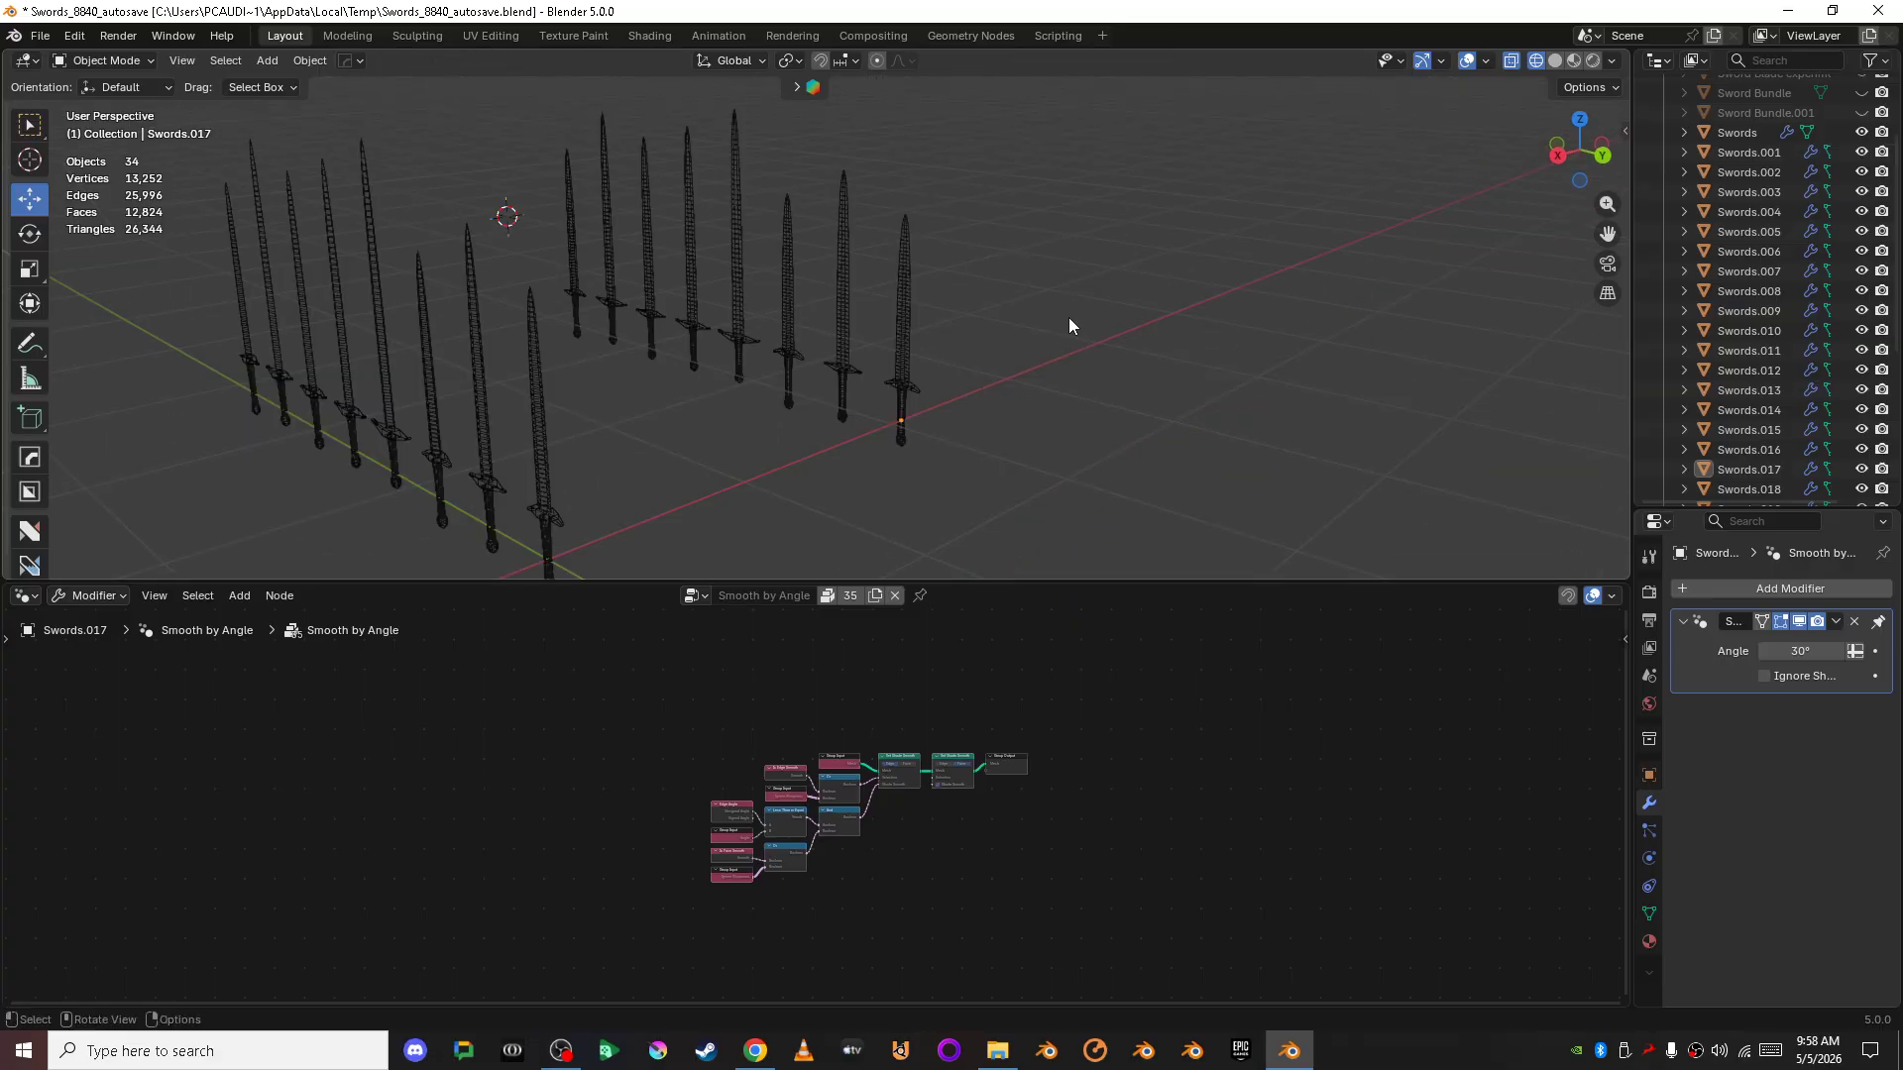
scroll(1067, 317, up, 4)
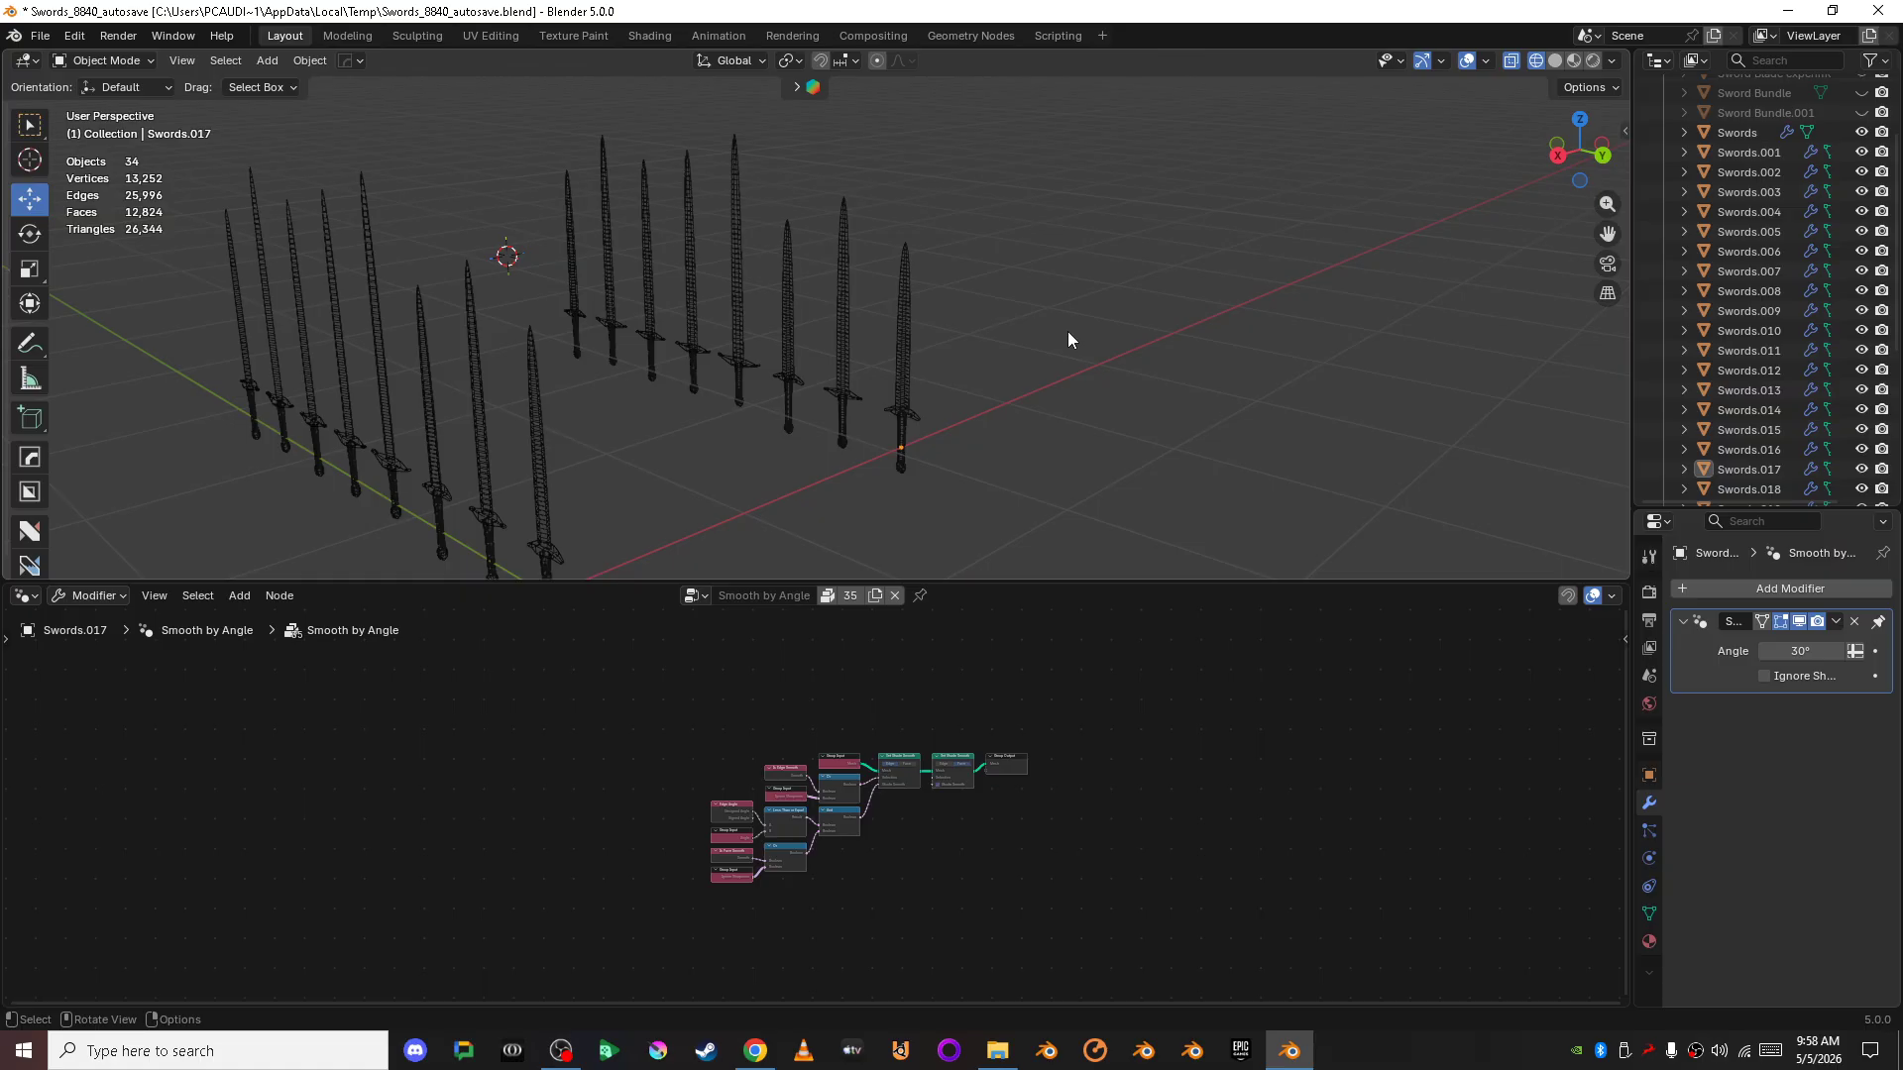
- Undo the part selections, the separation by loose parts and the Edit Mode selection on the duplicated swords
key(ctrl+z)
key(ctrl+z)
key(ctrl+z)
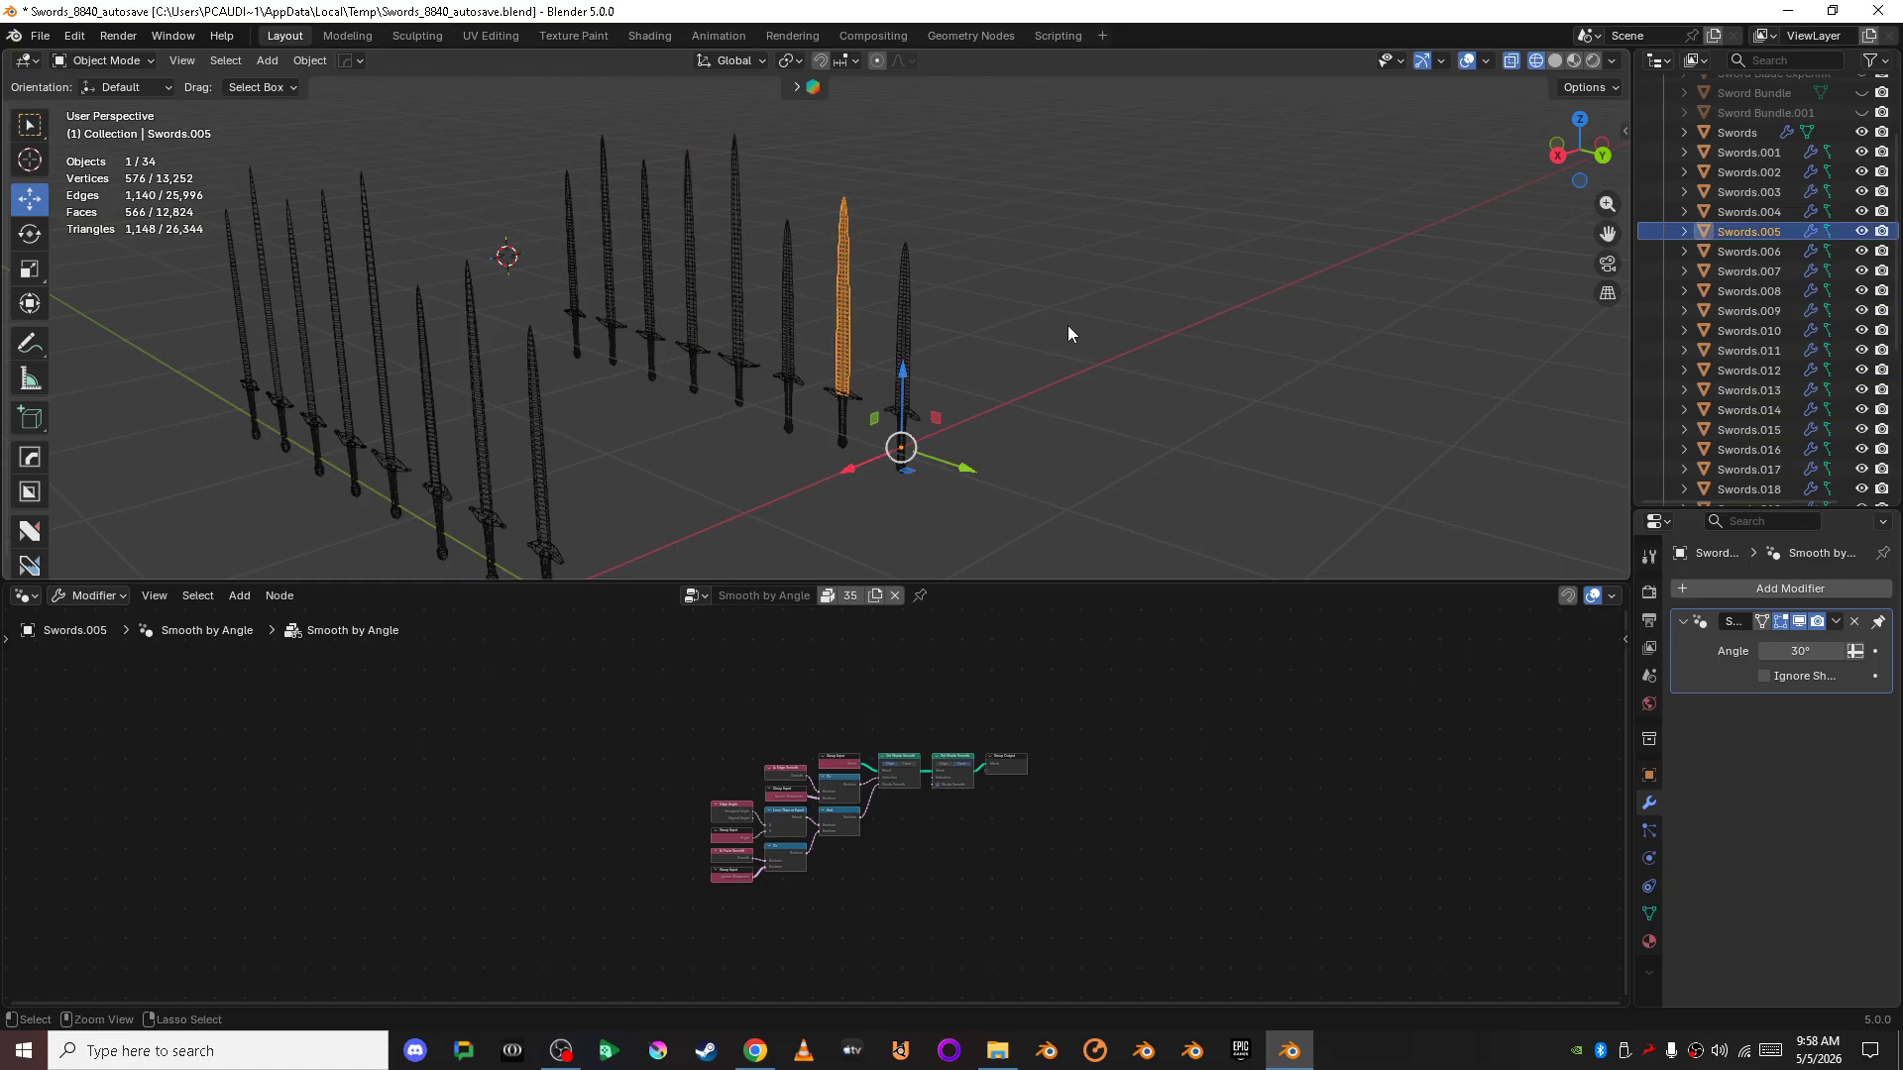
key(ctrl+z)
key(ctrl+z)
key(ctrl+z)
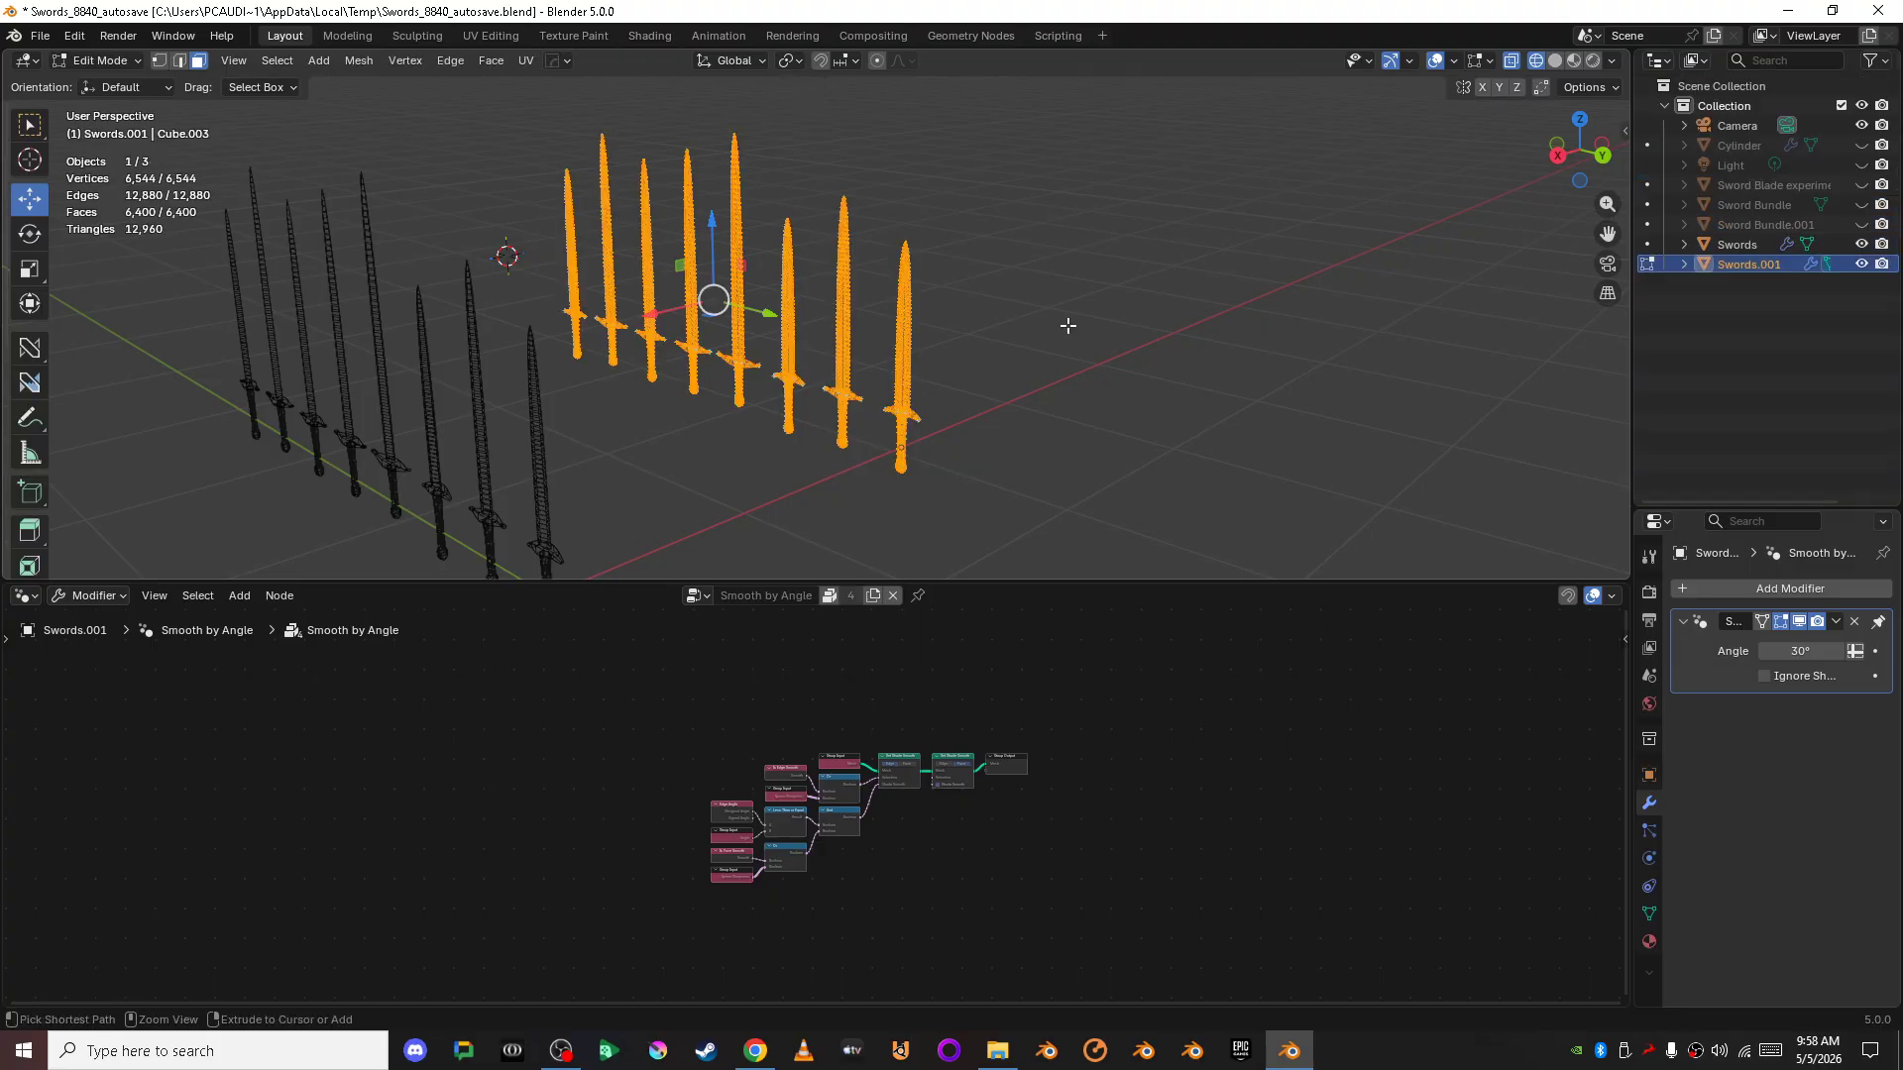
key(ctrl+z)
key(ctrl+z)
key(ctrl+z)
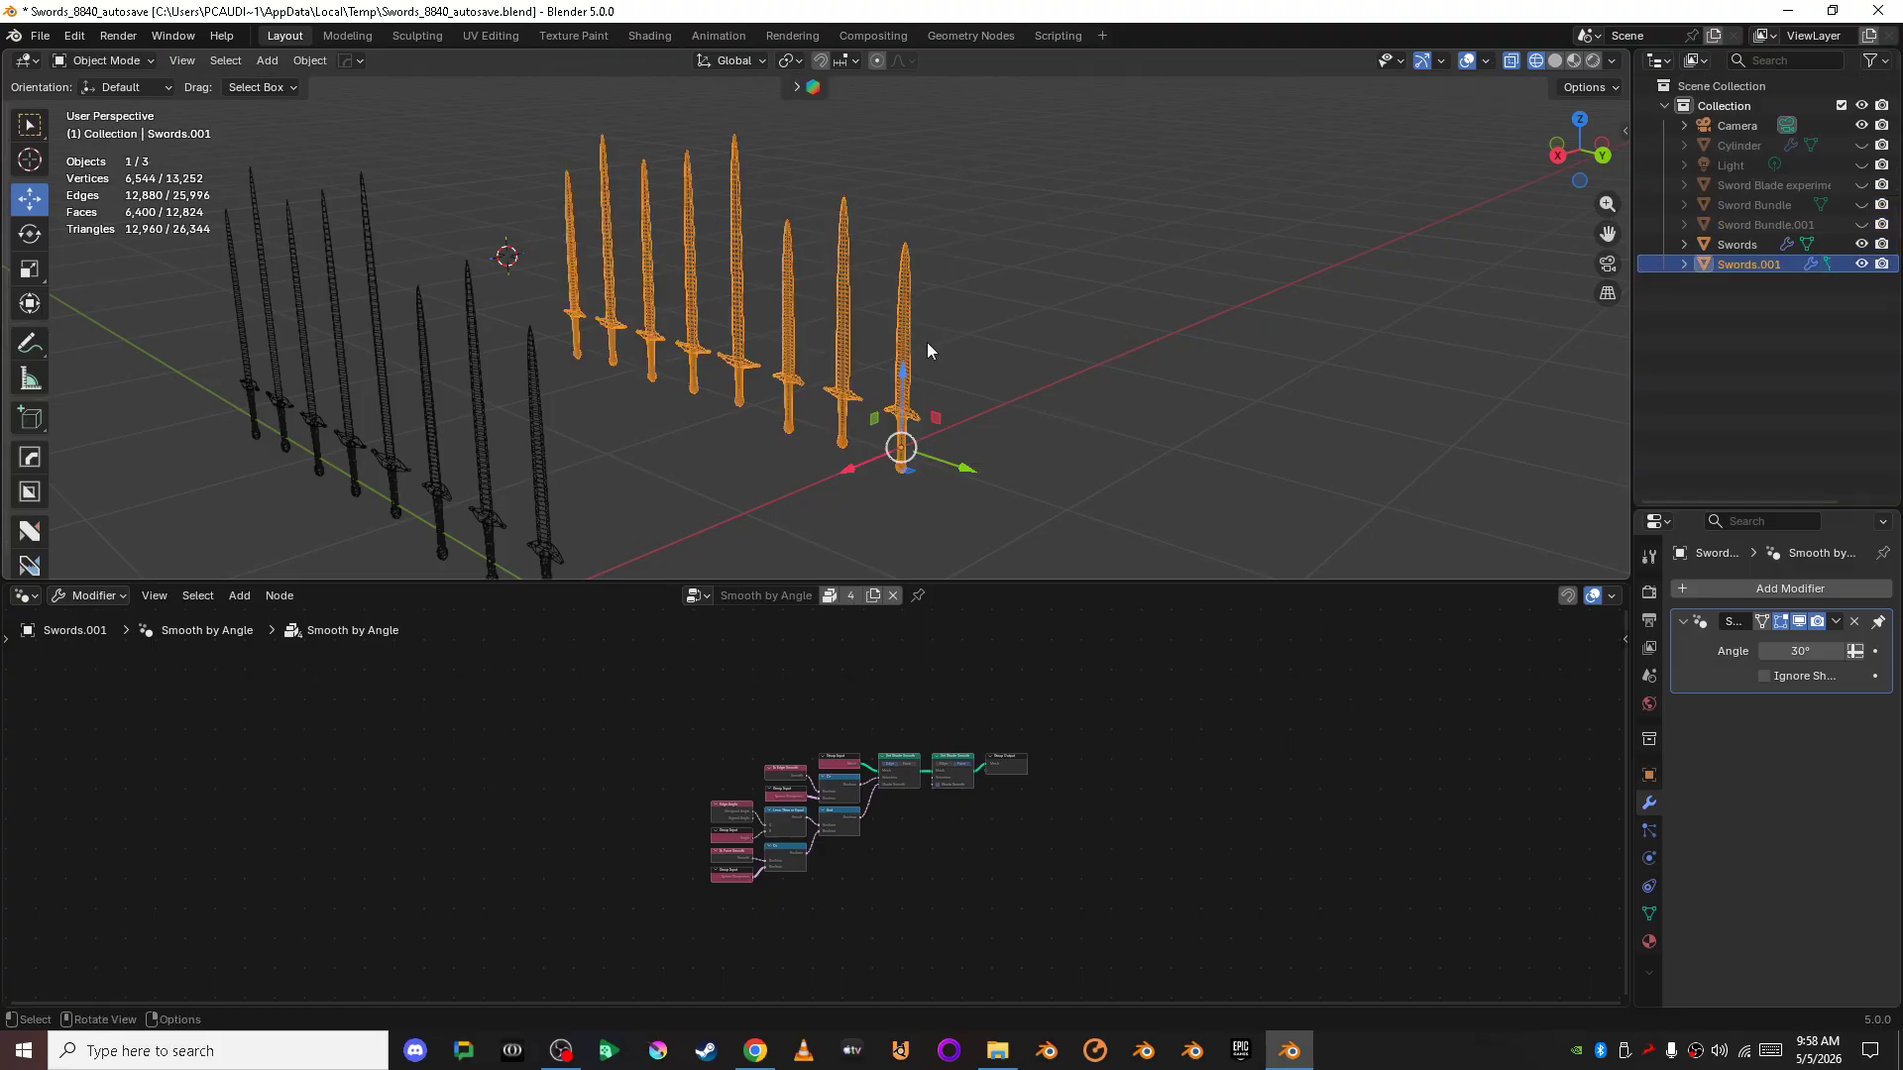
- Delete the duplicated row of swords
click(913, 340)
key(x)
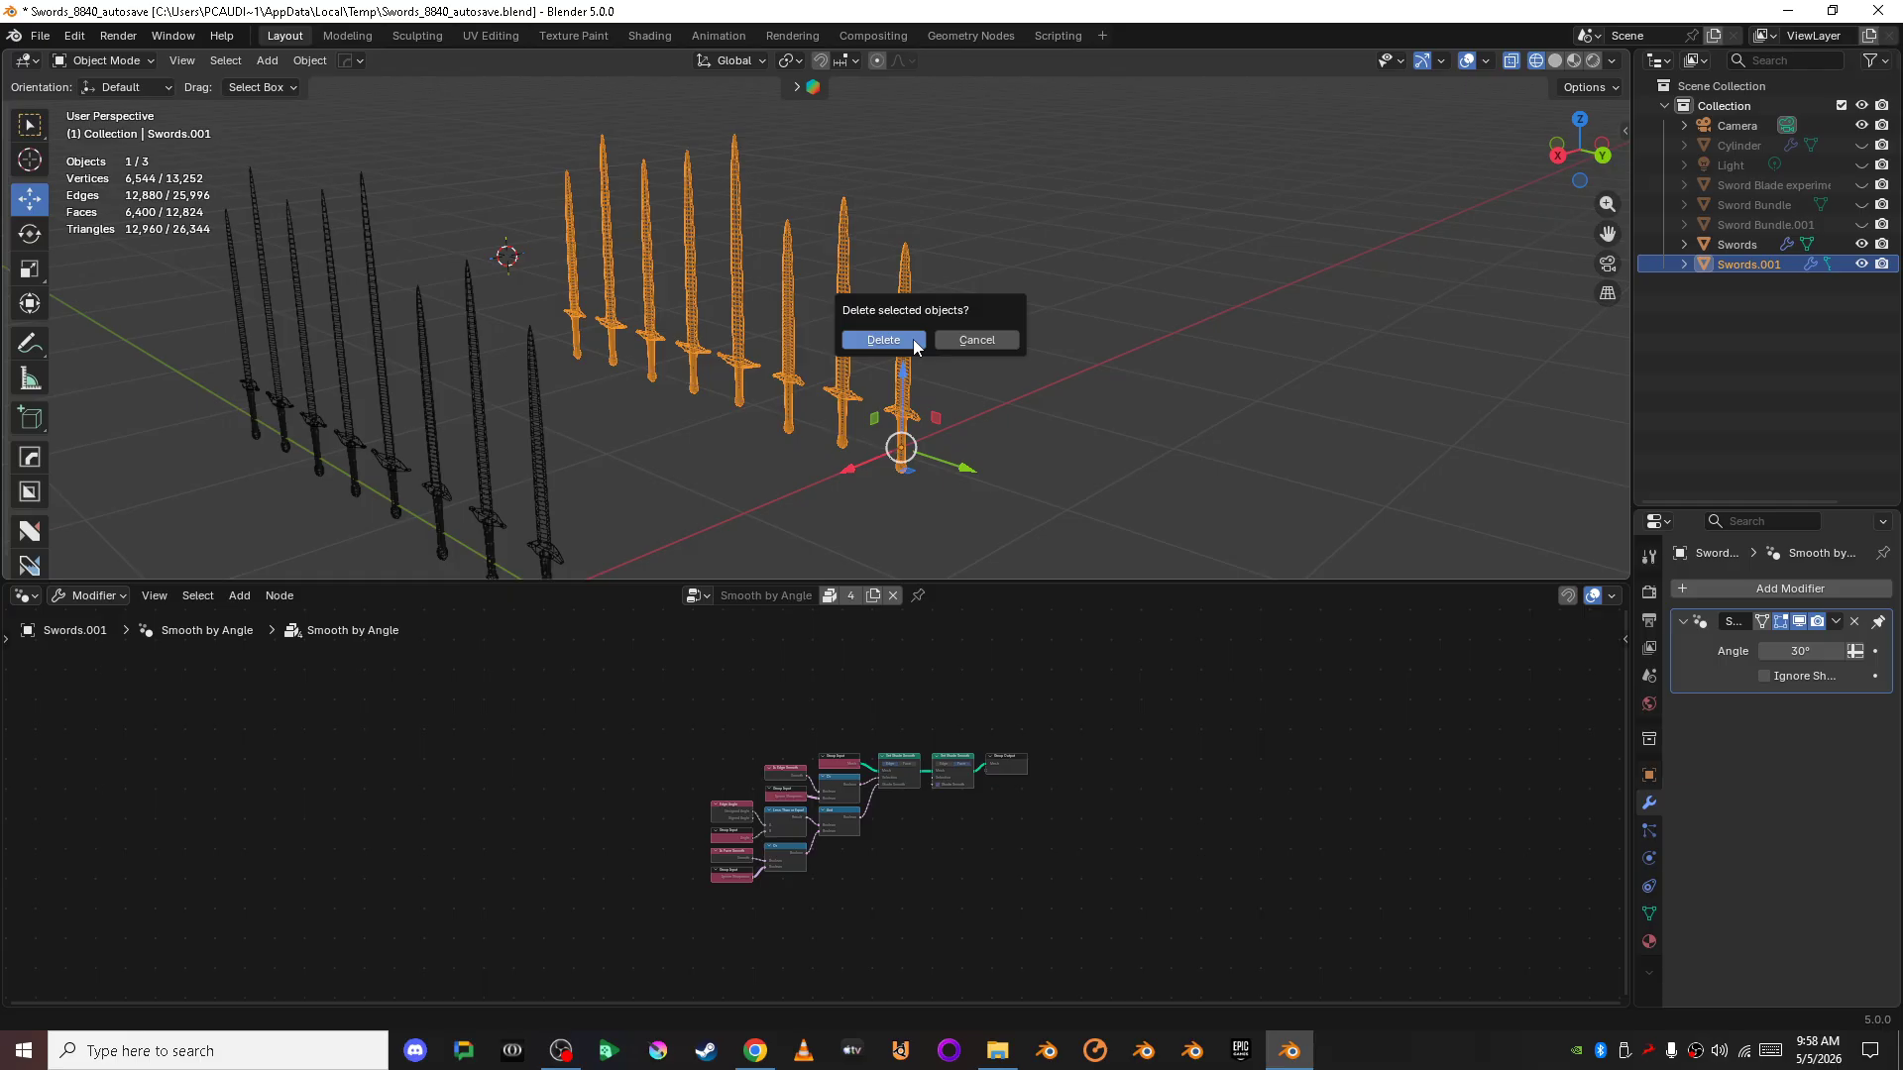
key(Return)
- Show the remaining swords in the right orthographic view with Material Preview shading
scroll(931, 366, down, 4)
middle_drag(932, 367, 1062, 355)
click(1568, 150)
scroll(1090, 331, up, 4)
key(shift+z)
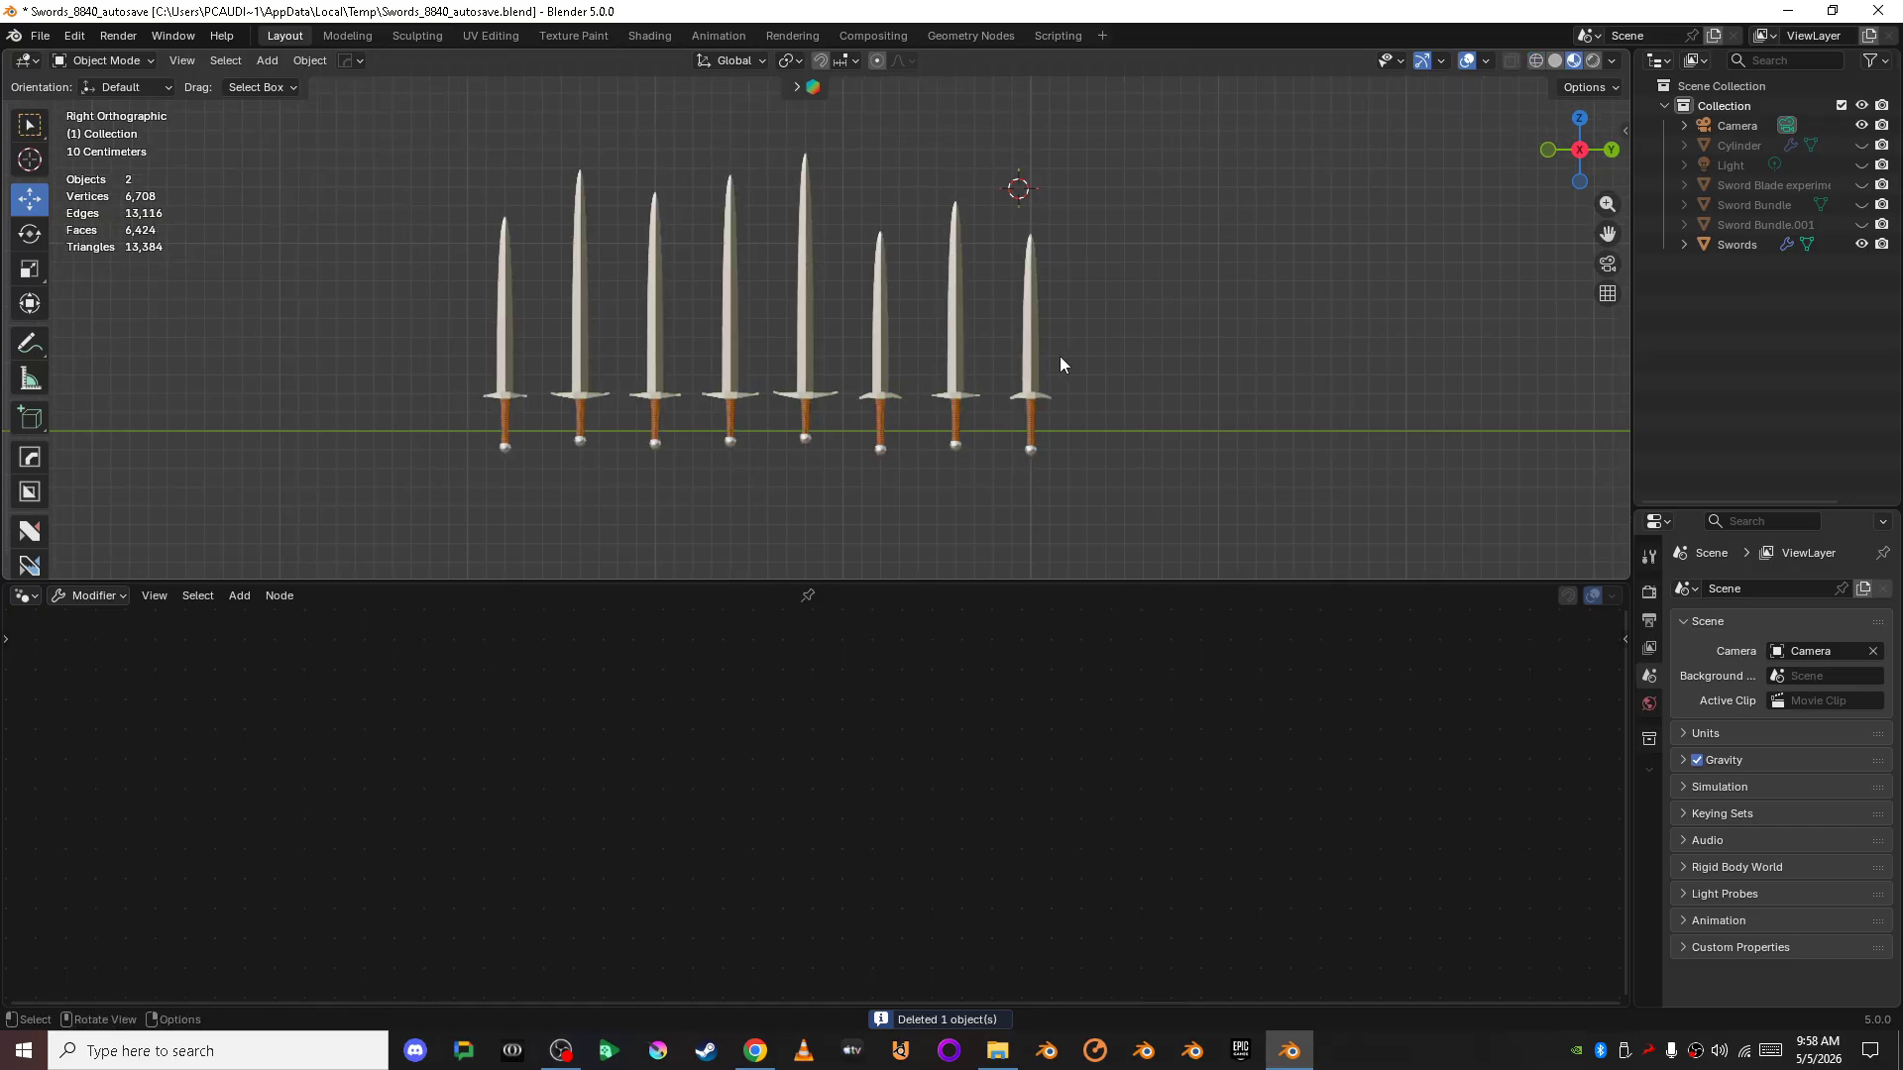
- Select the remaining sword row and enlarge the node editor to bring the start of its Sword Generator tree into view
click(1043, 399)
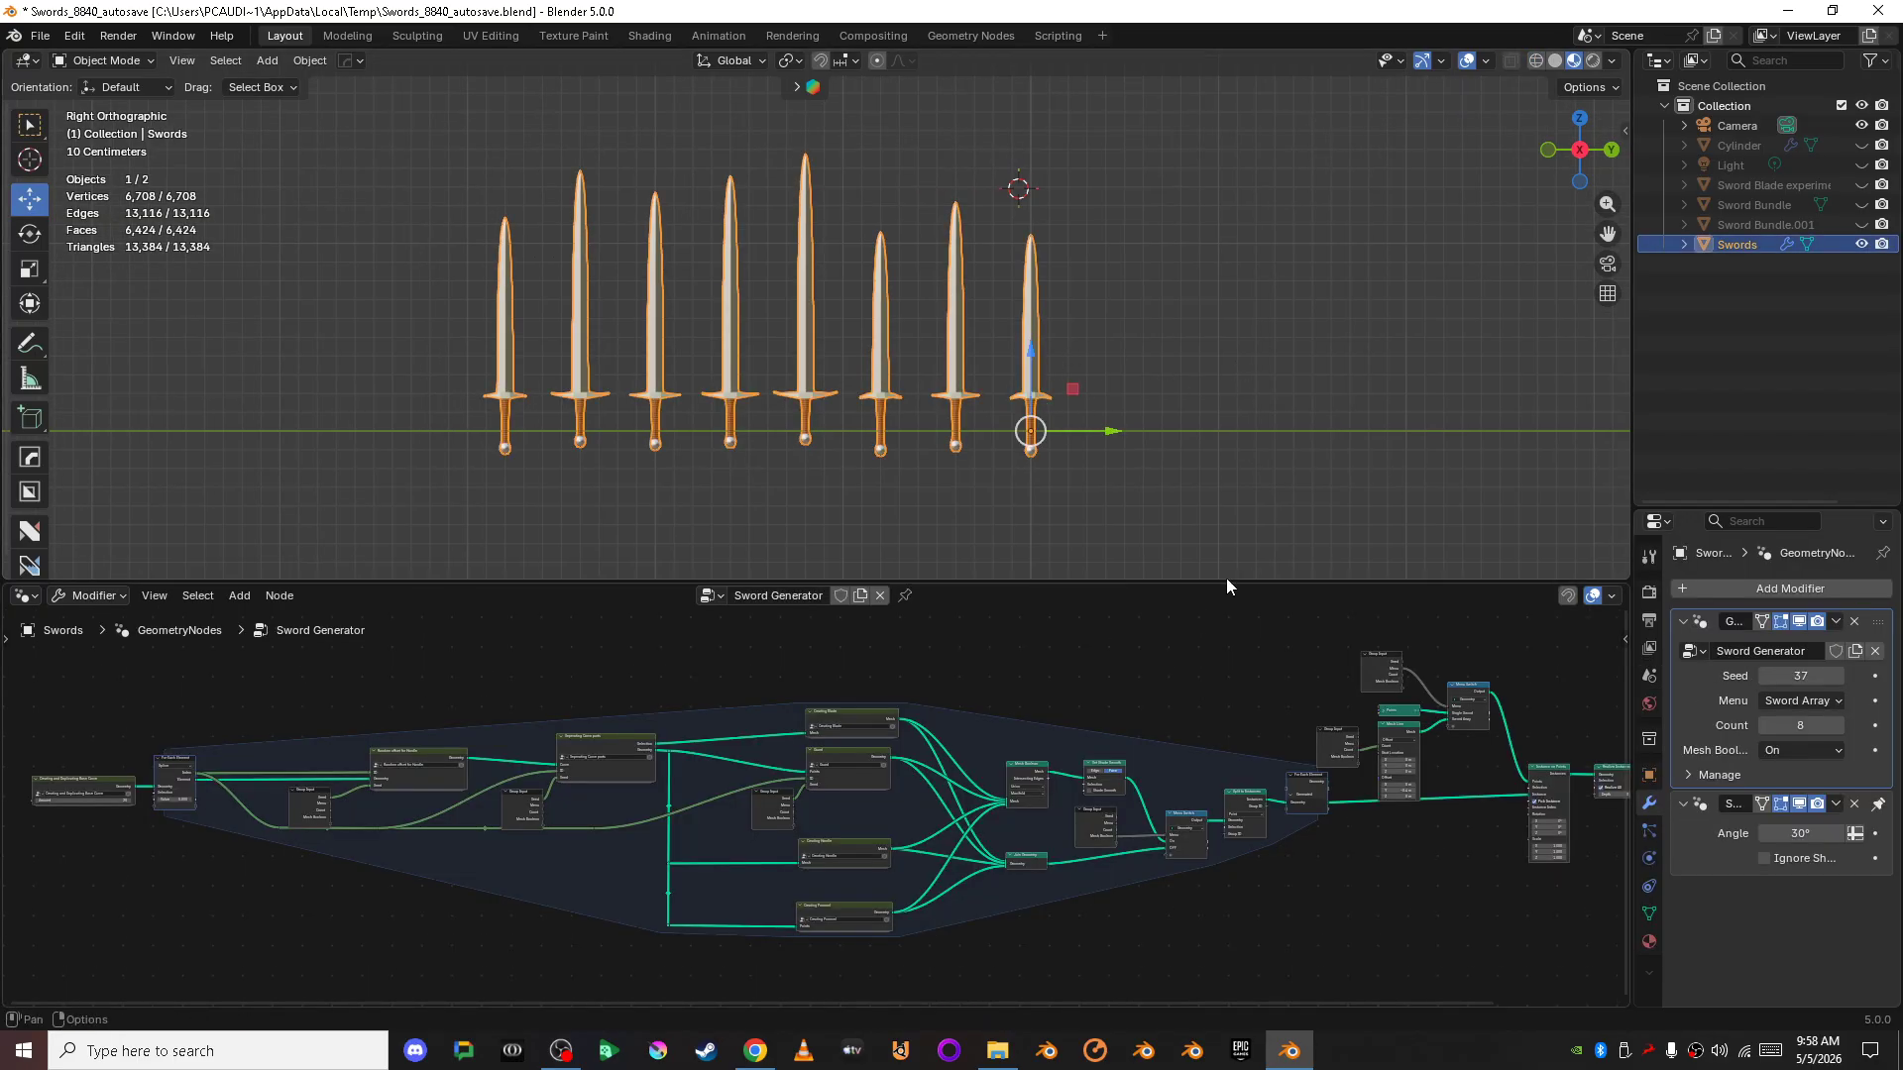
drag(1223, 581, 1179, 489)
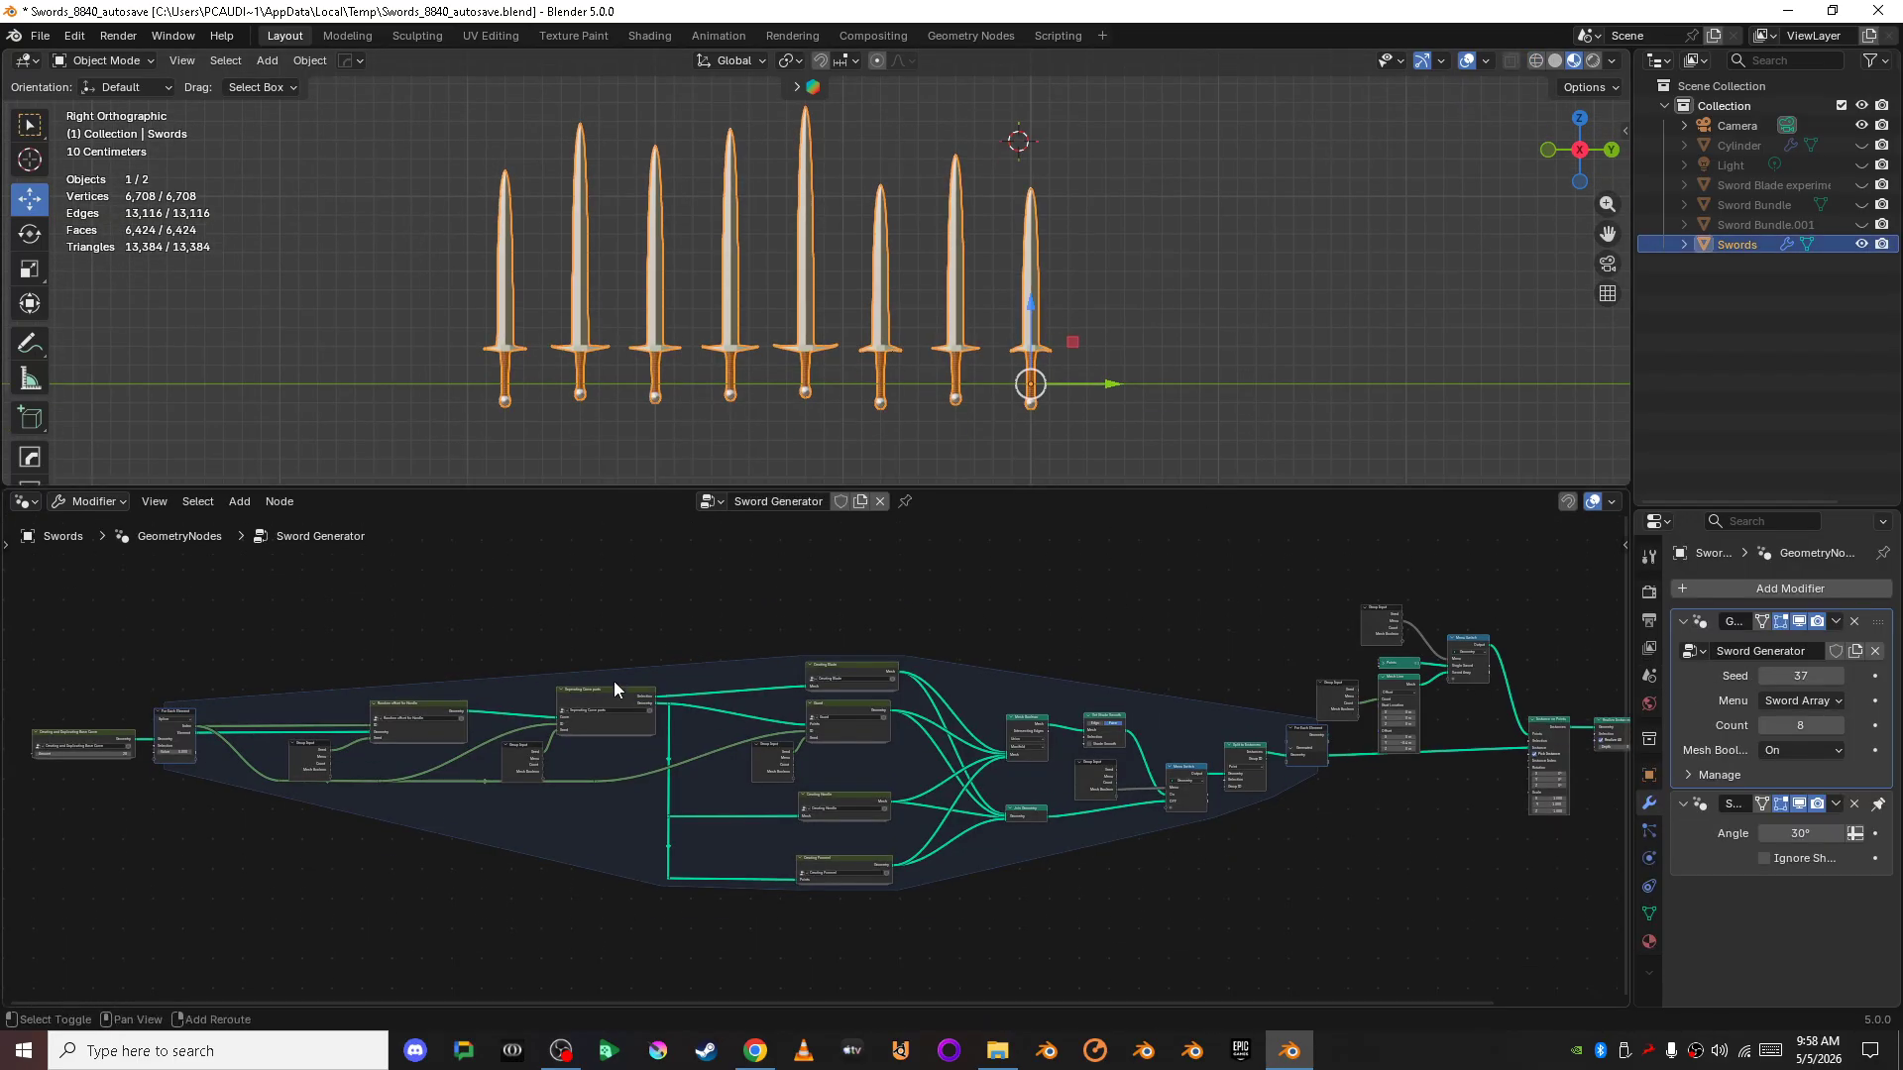
middle_drag(614, 680, 642, 623)
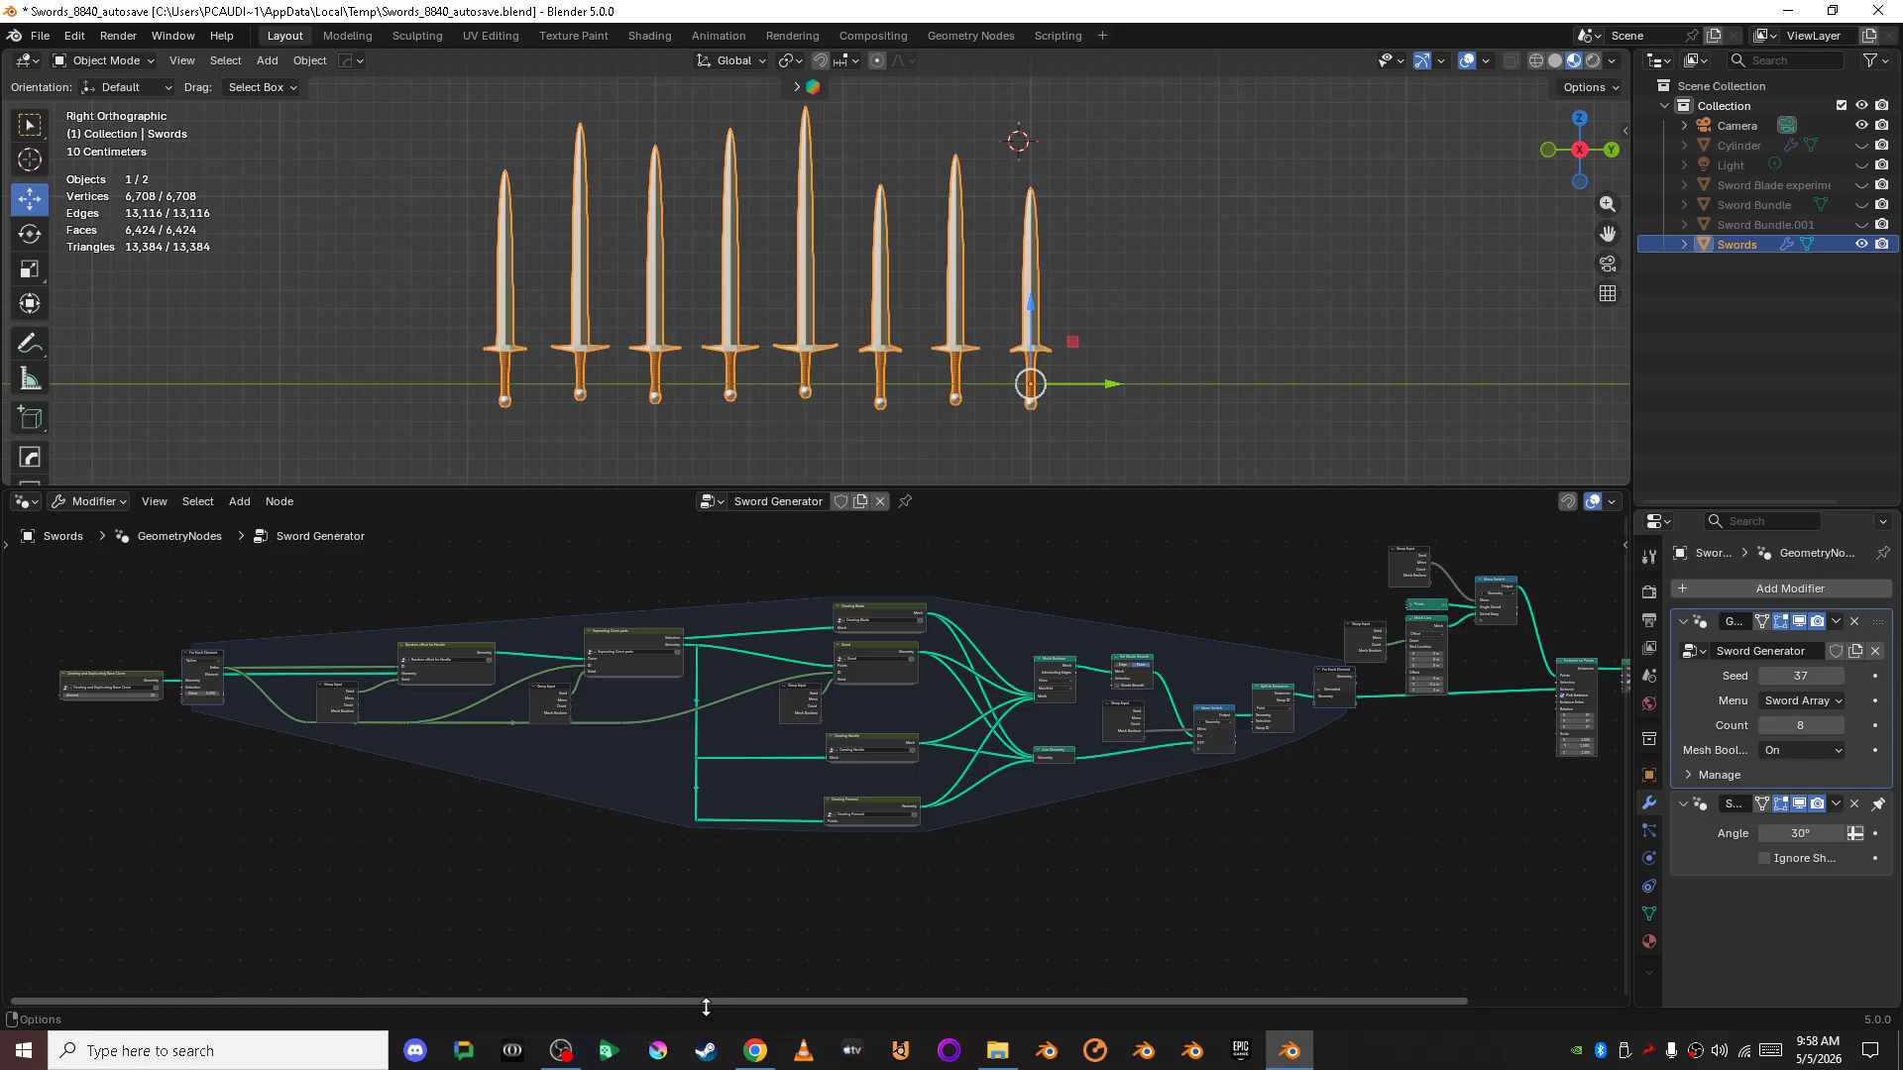
scroll(181, 777, up, 2)
shift+middle_drag(220, 787, 926, 853)
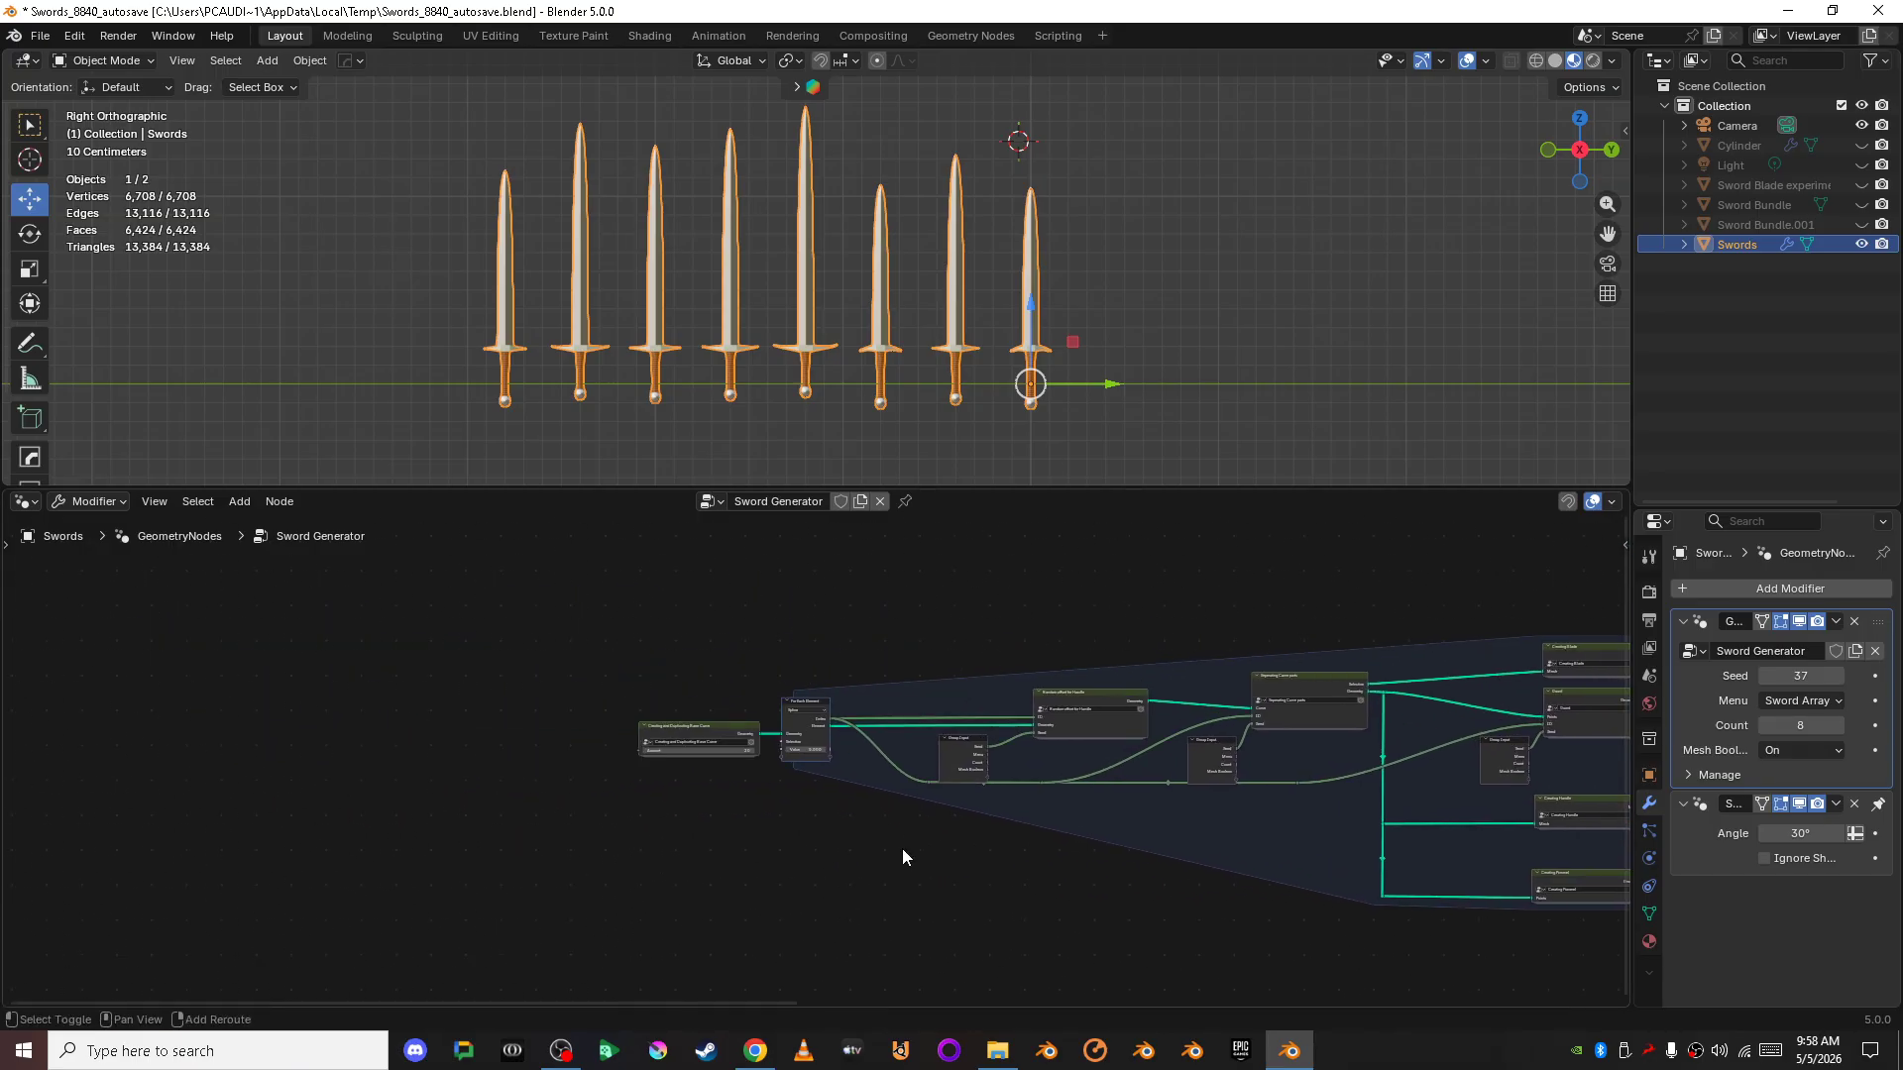
- Move the Creating and Duplicating Base Curve group node farther away from the For Each Element node
scroll(485, 816, up, 12)
click(583, 673)
drag(581, 672, 432, 667)
- Open the Creating and Duplicating Base Curve group, examine how its nodes build and duplicate the curve, and return to the parent tree
key(Tab)
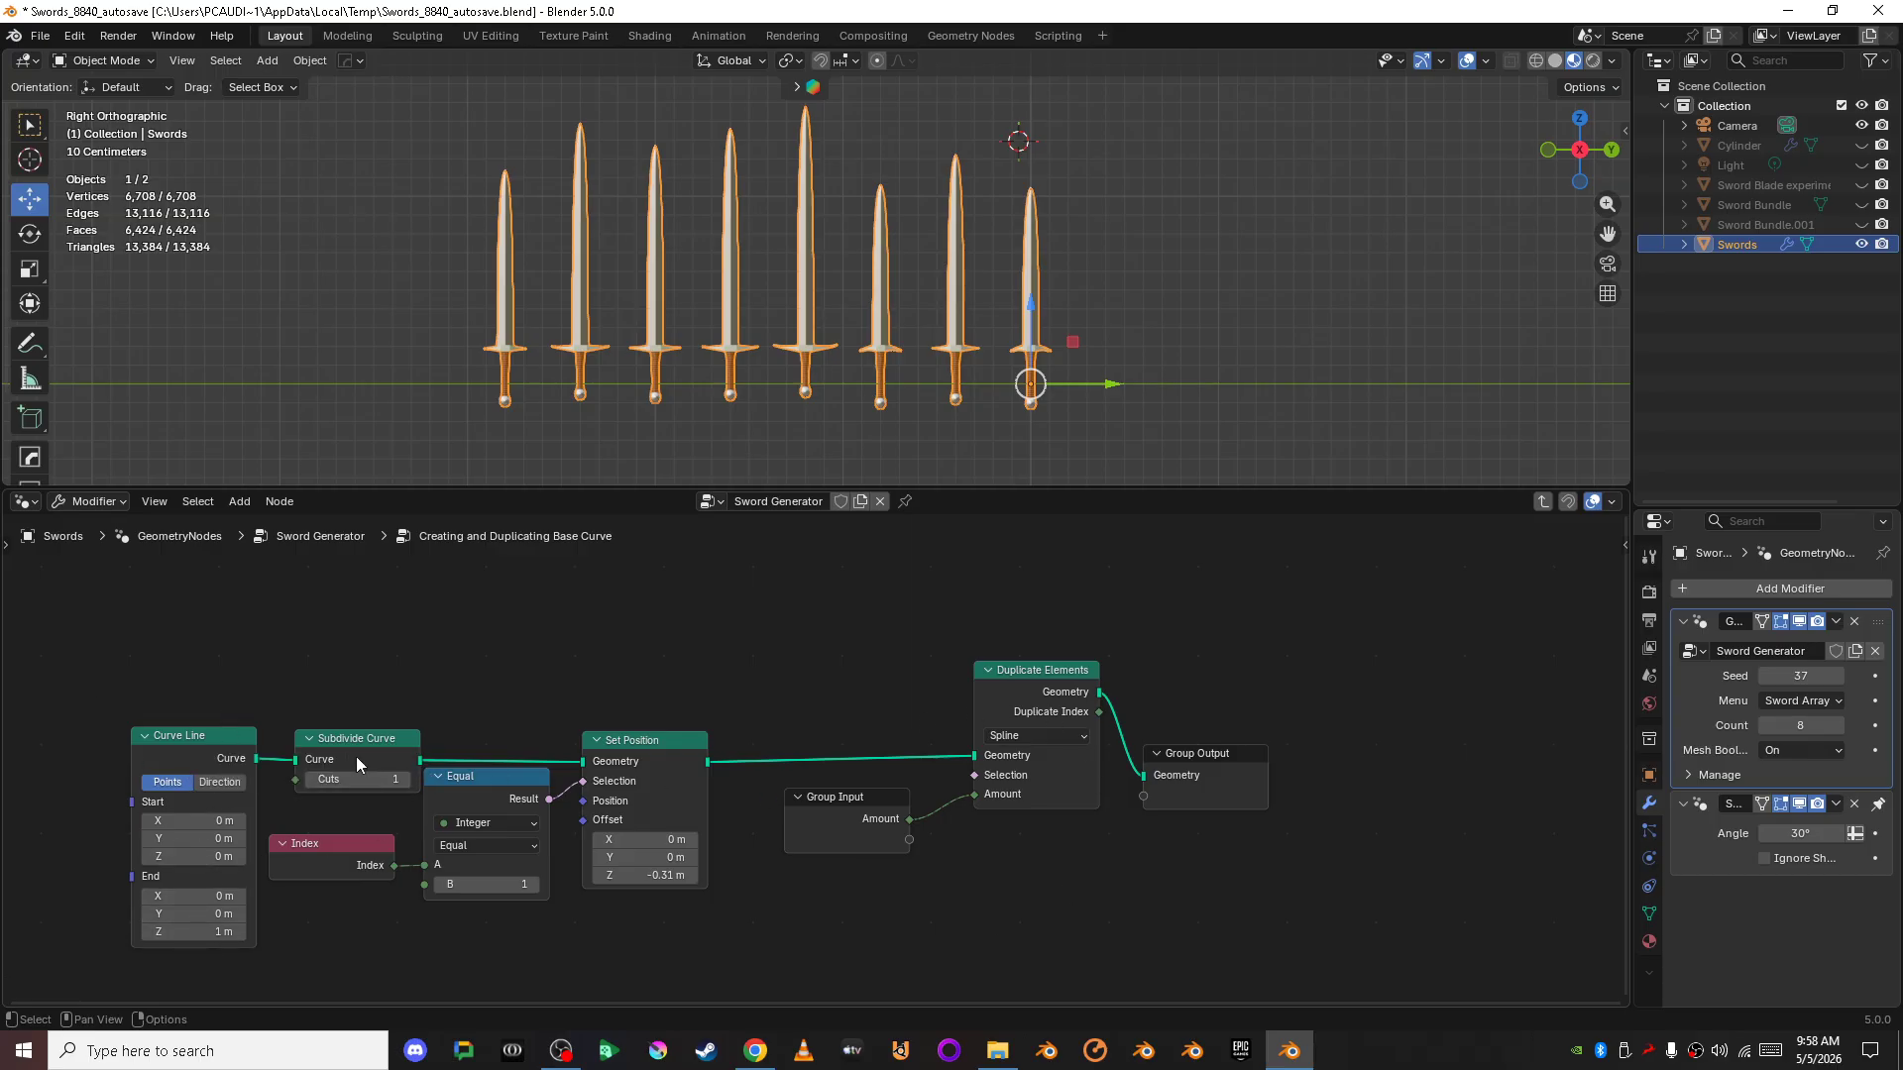
middle_drag(775, 727, 757, 644)
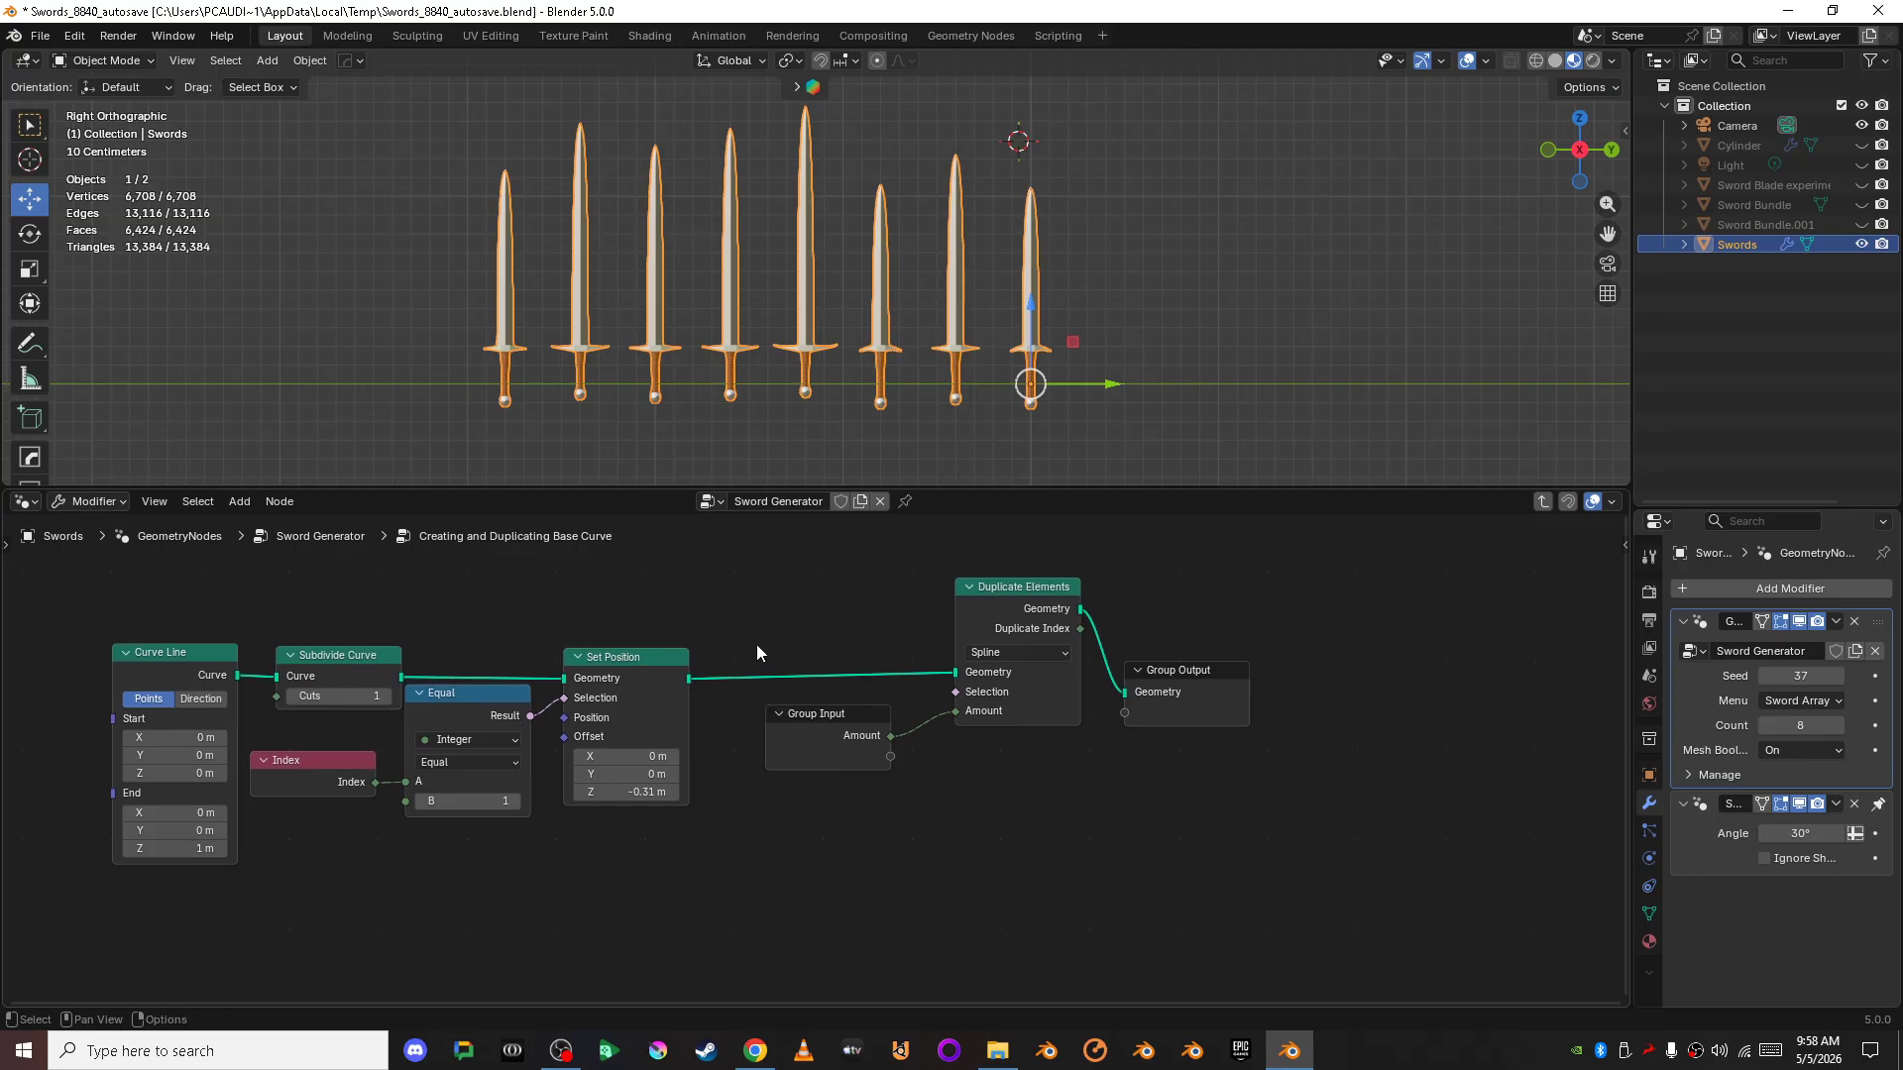
scroll(757, 644, up, 1)
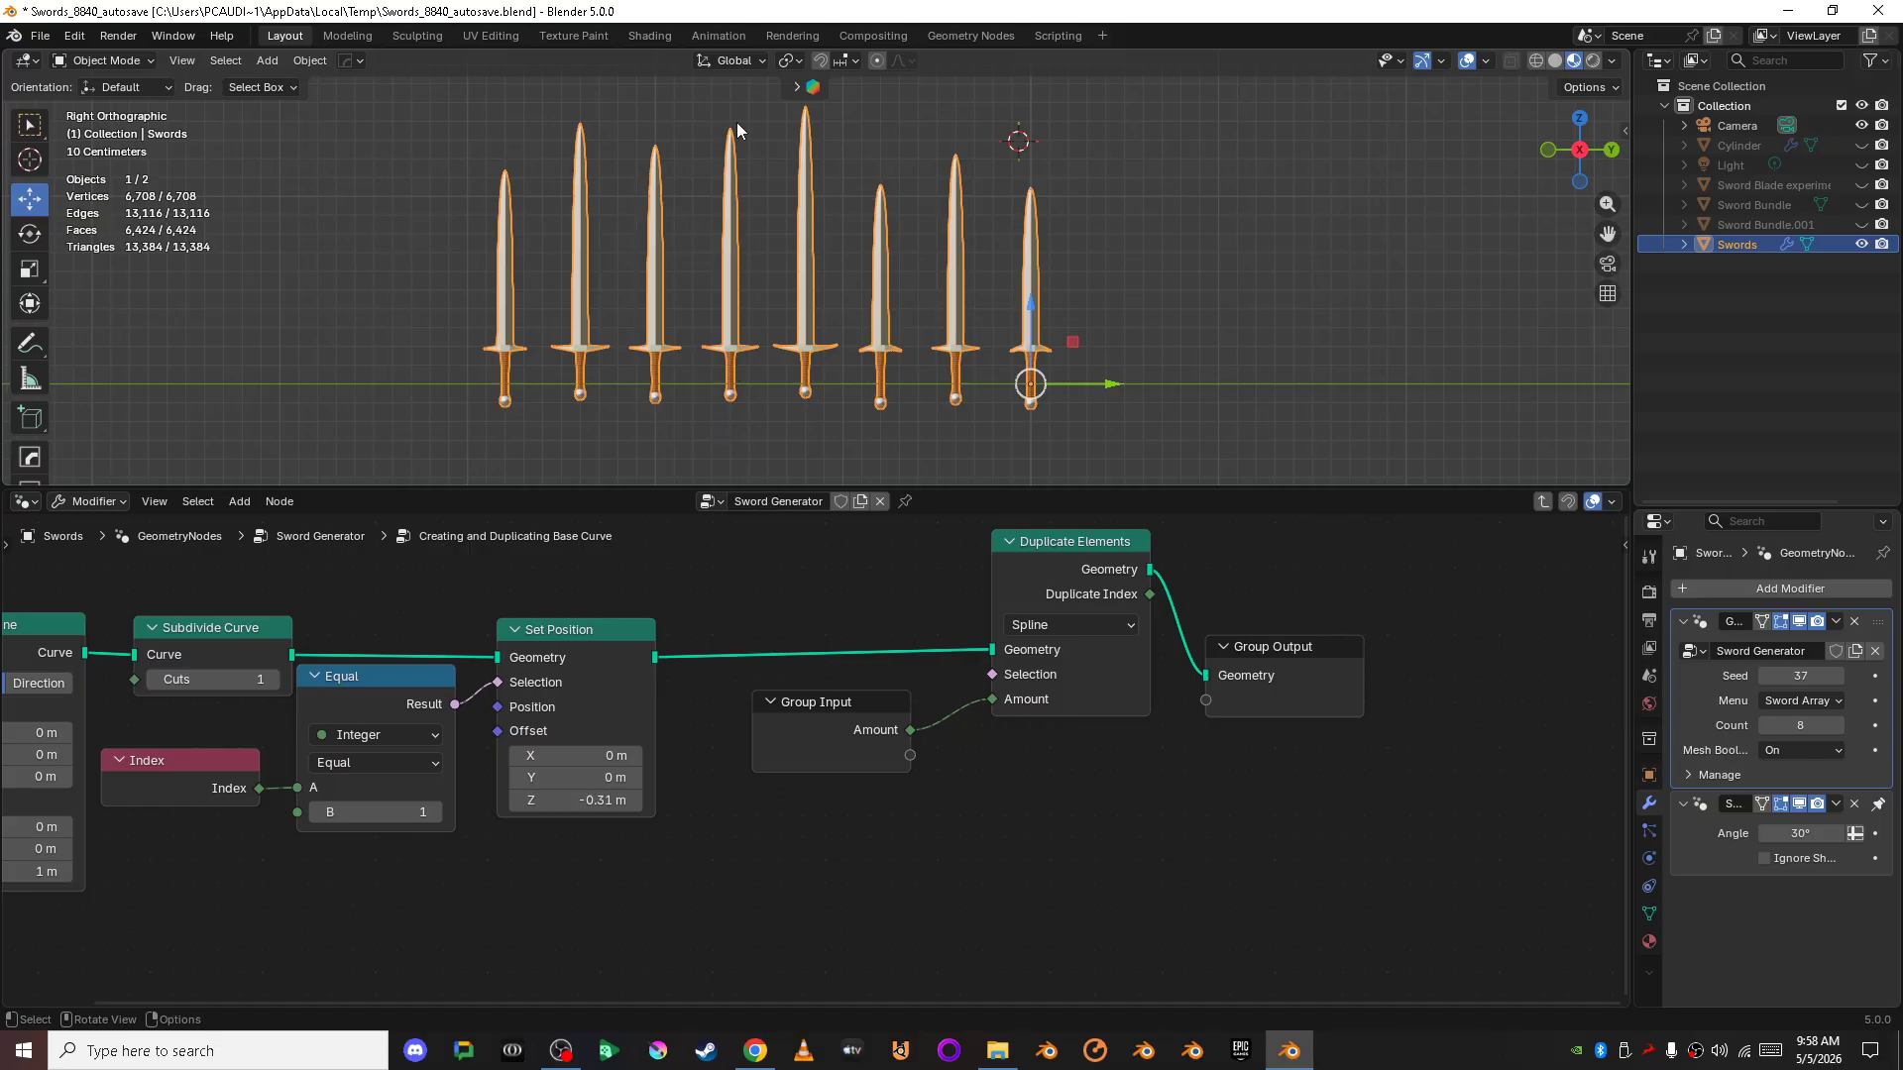
click(1543, 501)
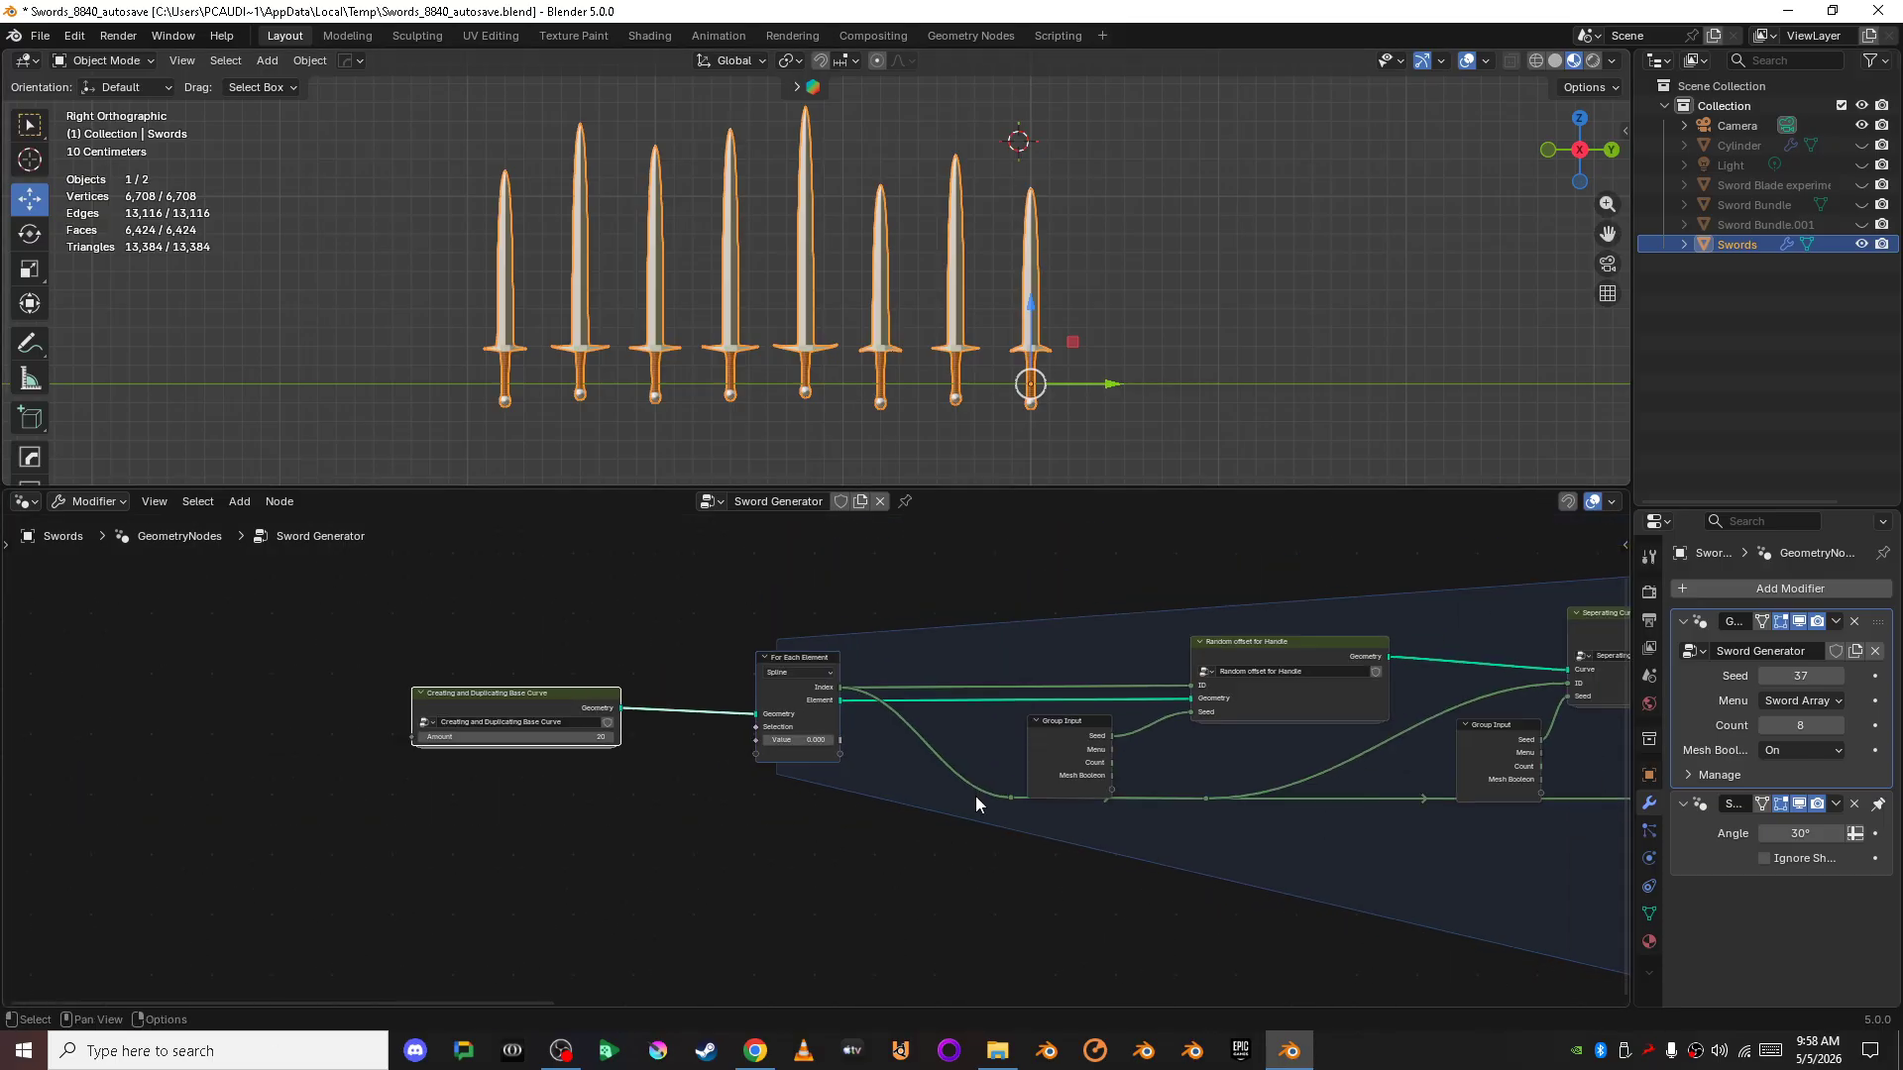
- Revisit the inside of the Creating and Duplicating Base Curve group, return to the parent tree, and examine the For Each Element node
click(474, 676)
key(Tab)
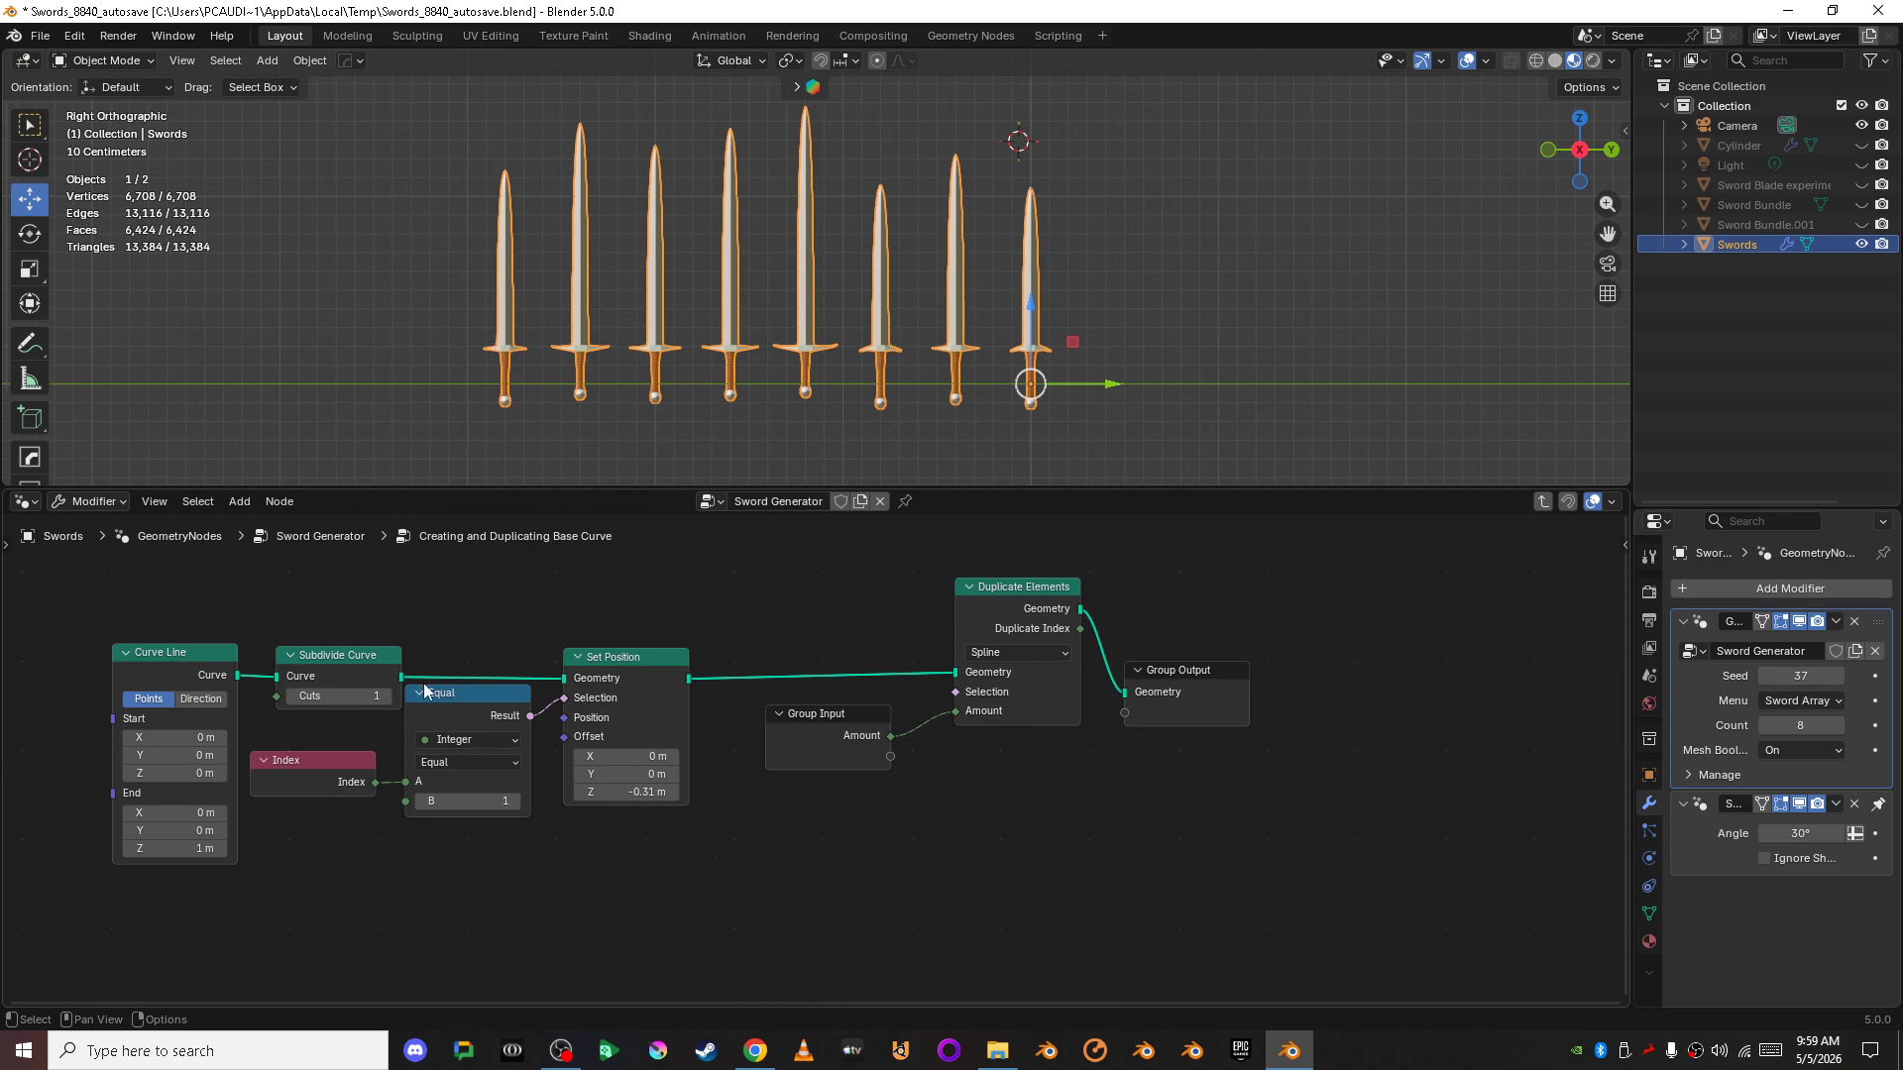
key(Tab)
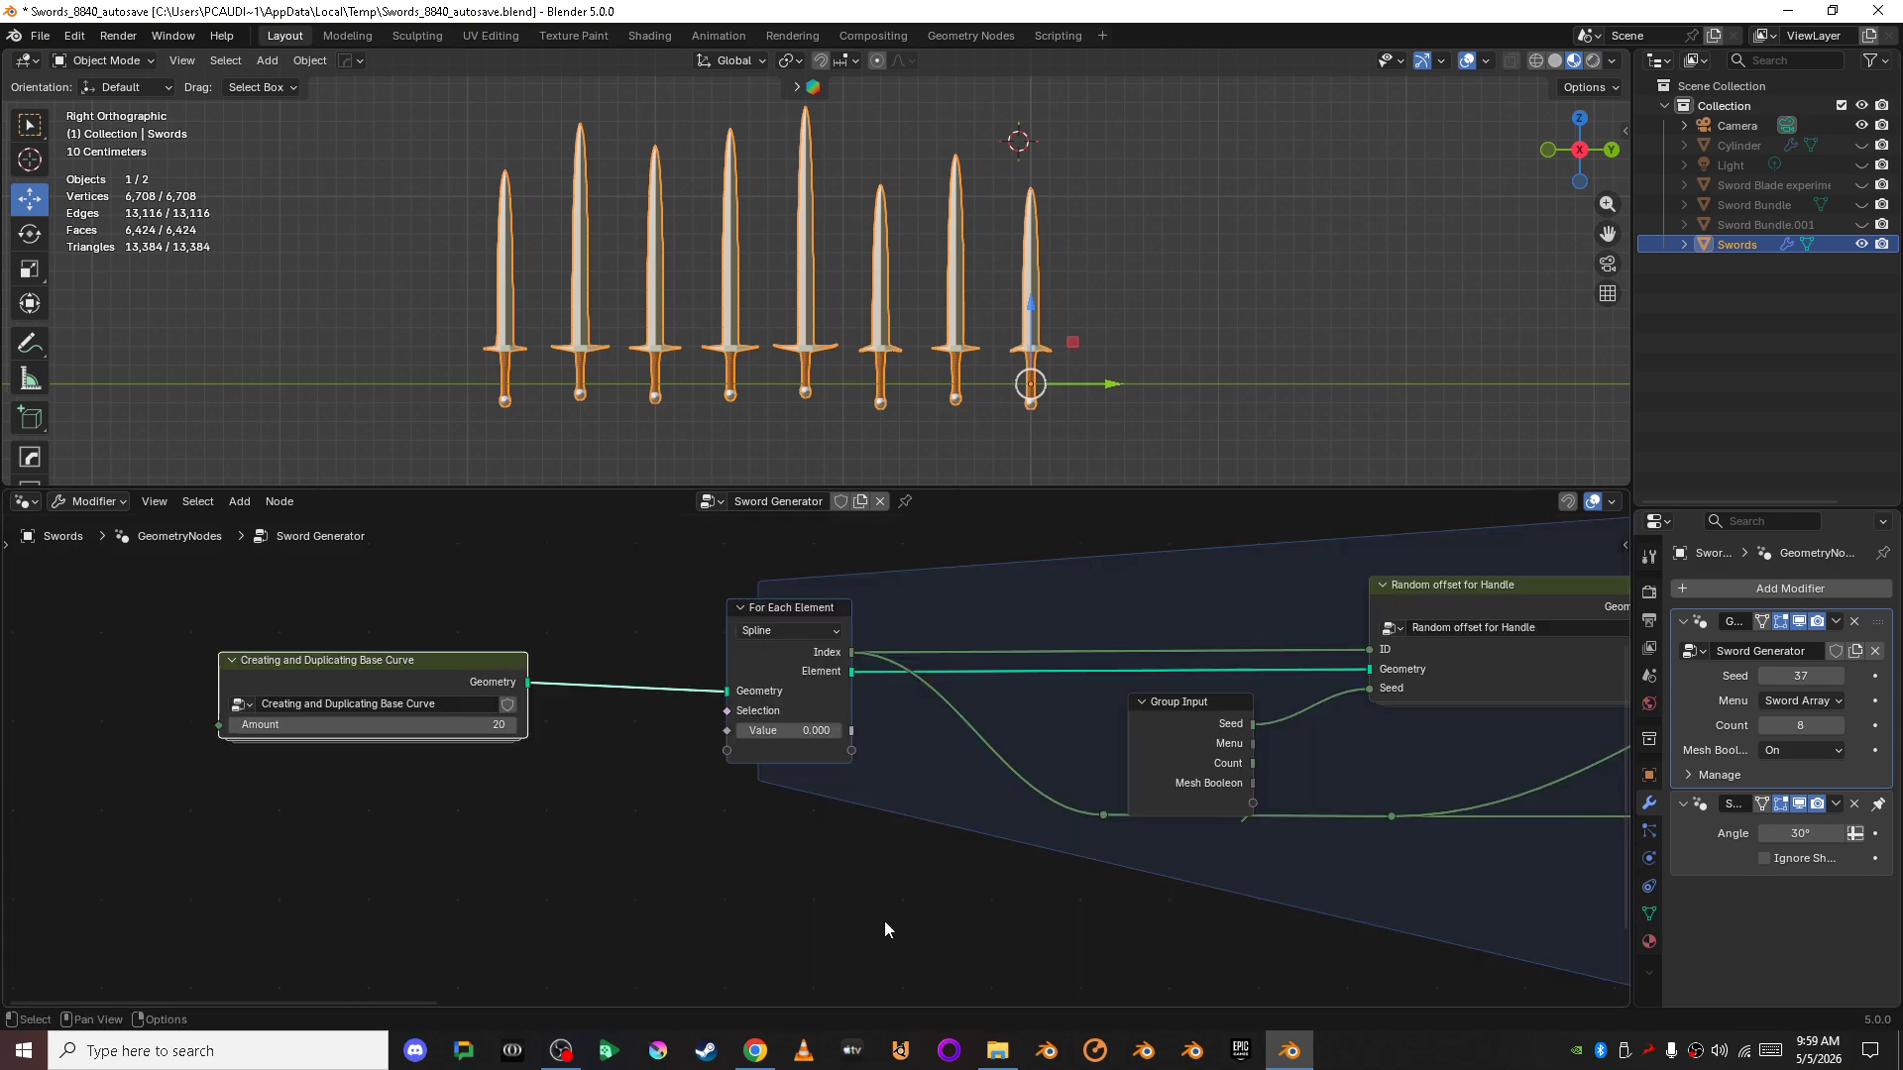
scroll(1005, 837, down, 2)
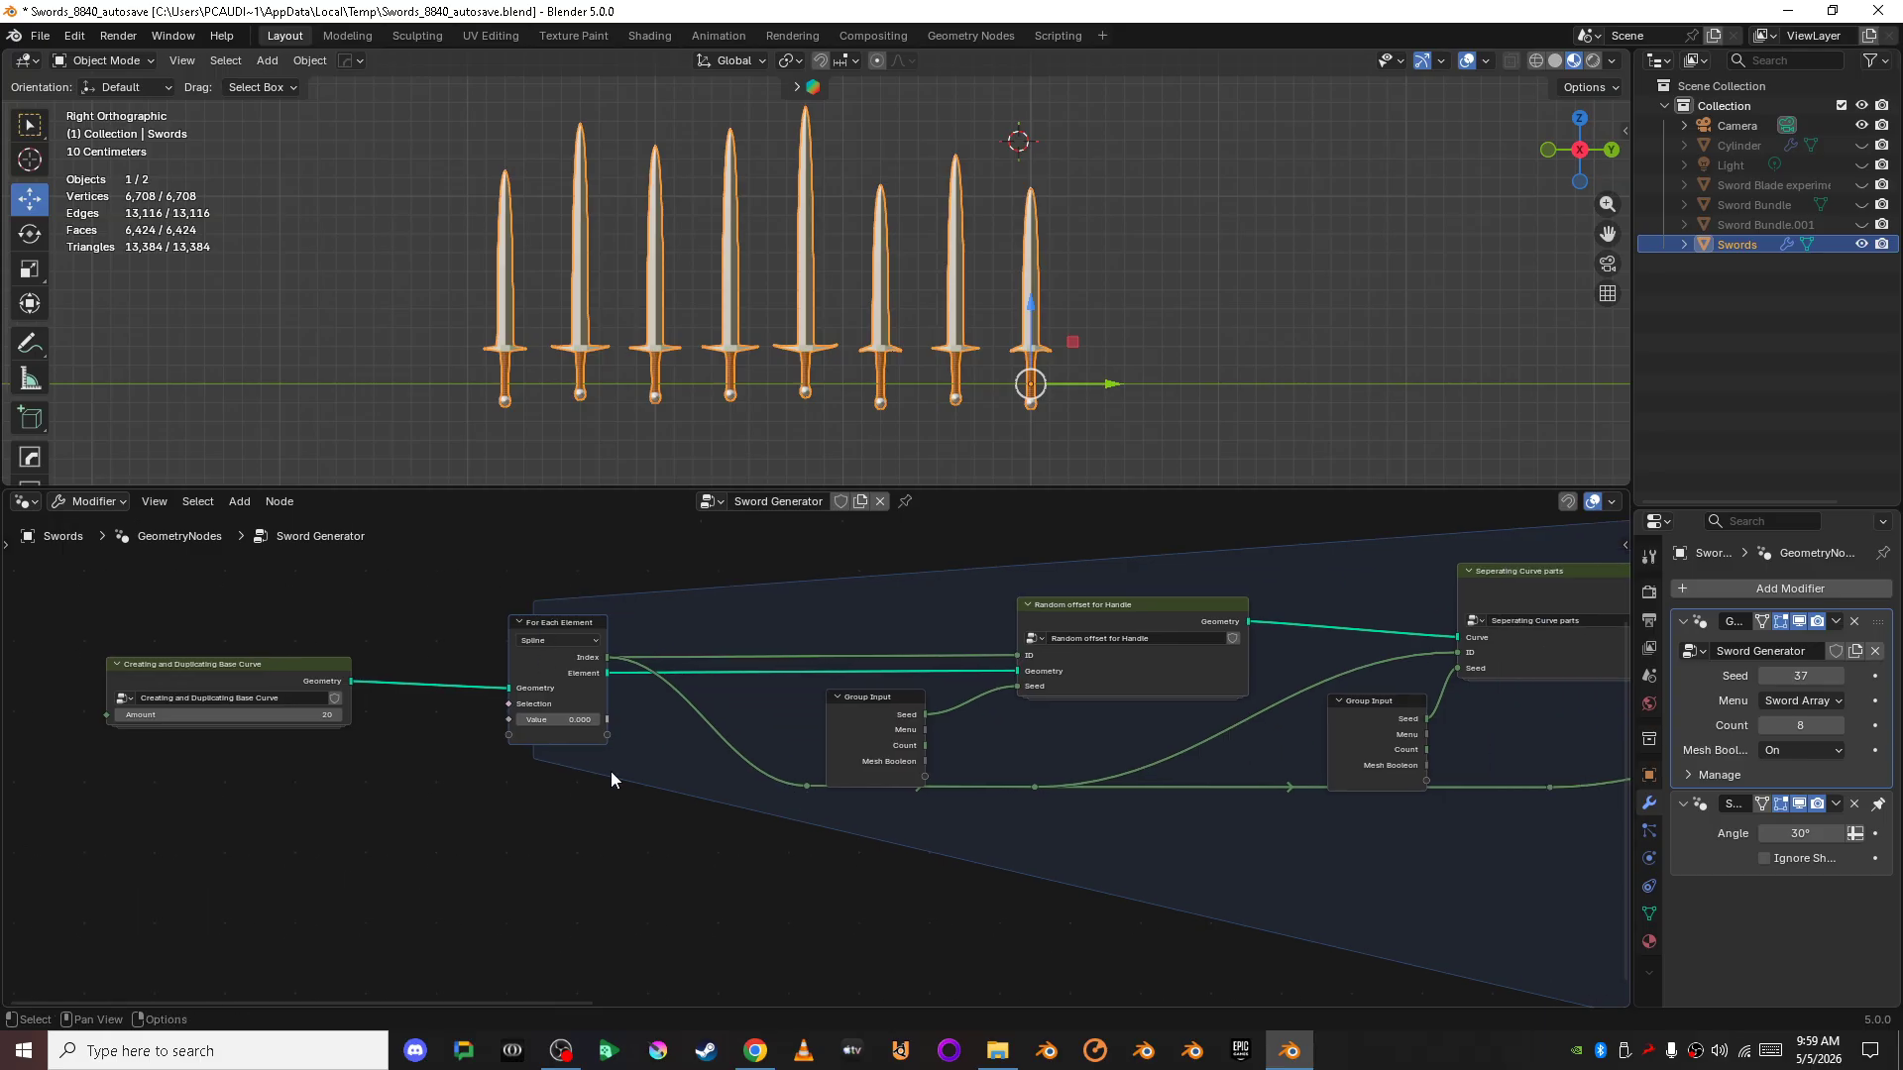
scroll(555, 717, up, 3)
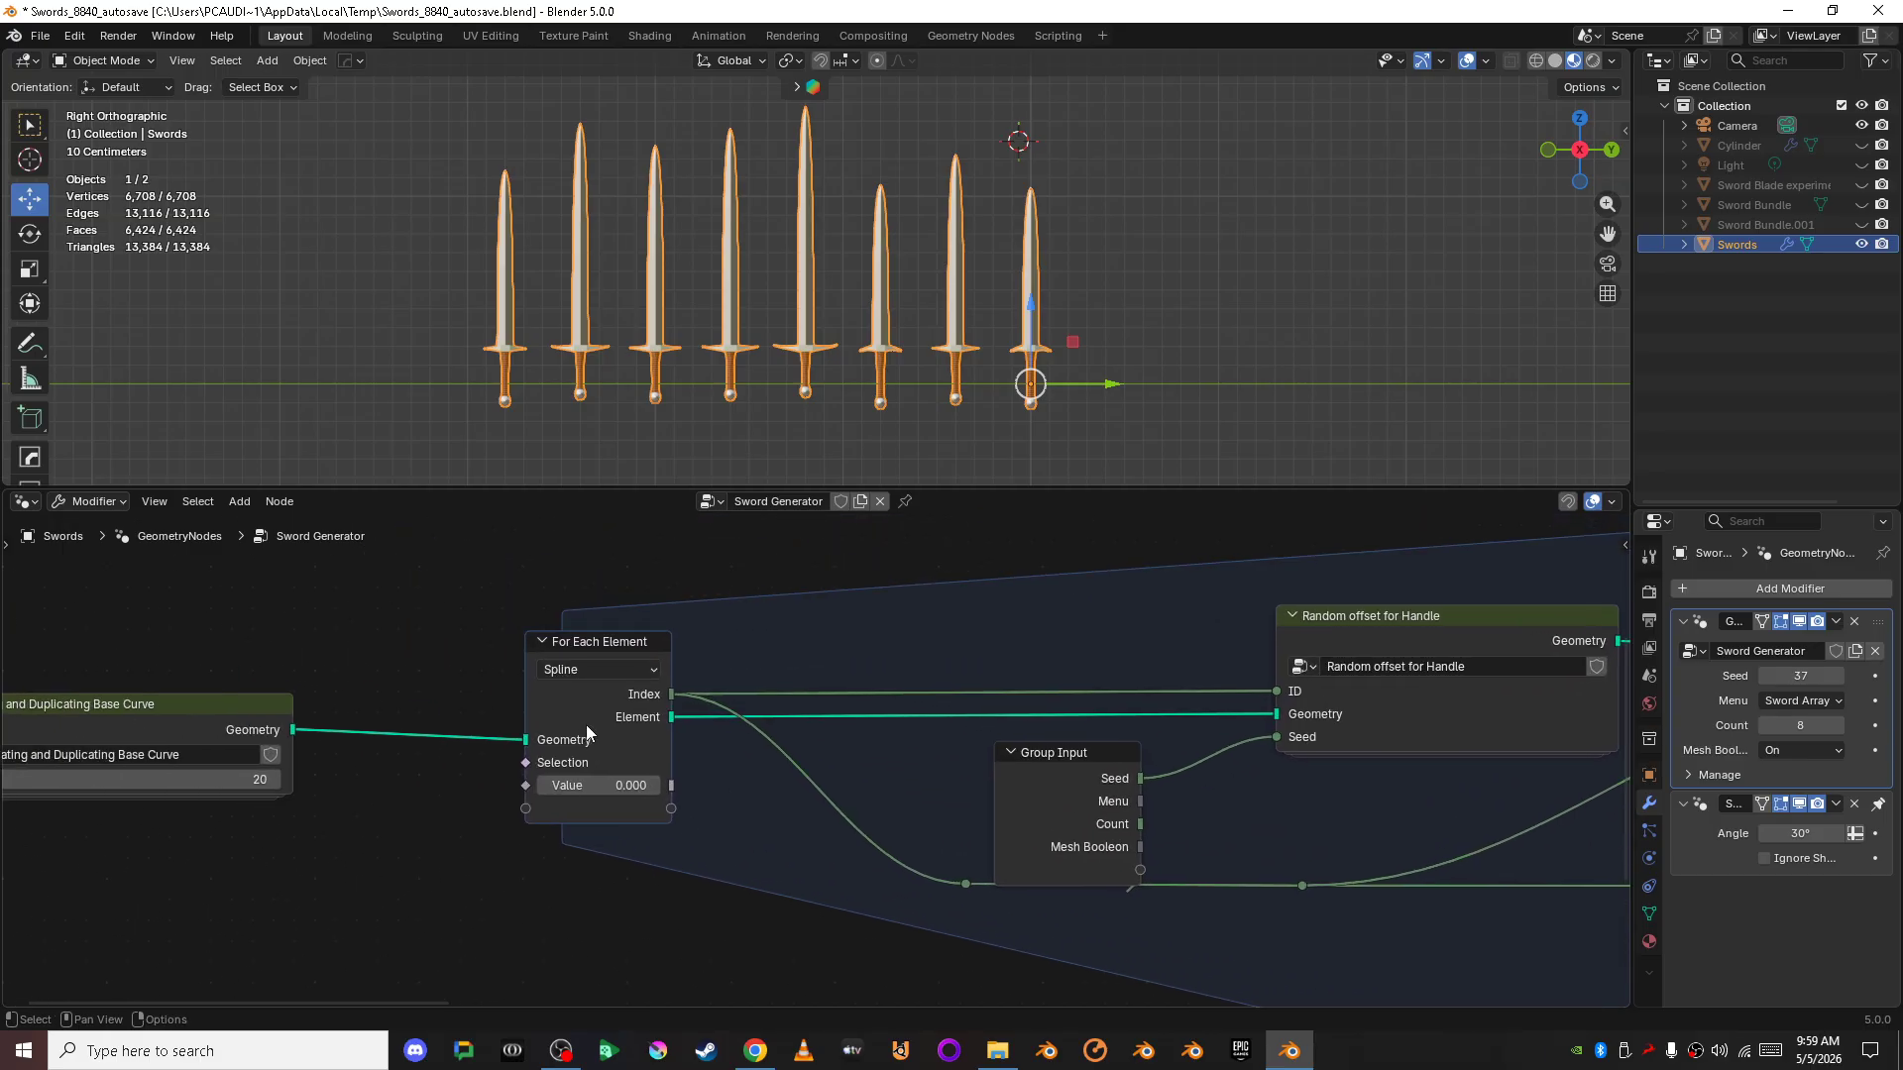
- Open the Random offset for Handle group, examine its Index, Equal, Random Value and Set Position nodes, and return to the parent tree
middle_drag(1543, 701, 917, 672)
key(Tab)
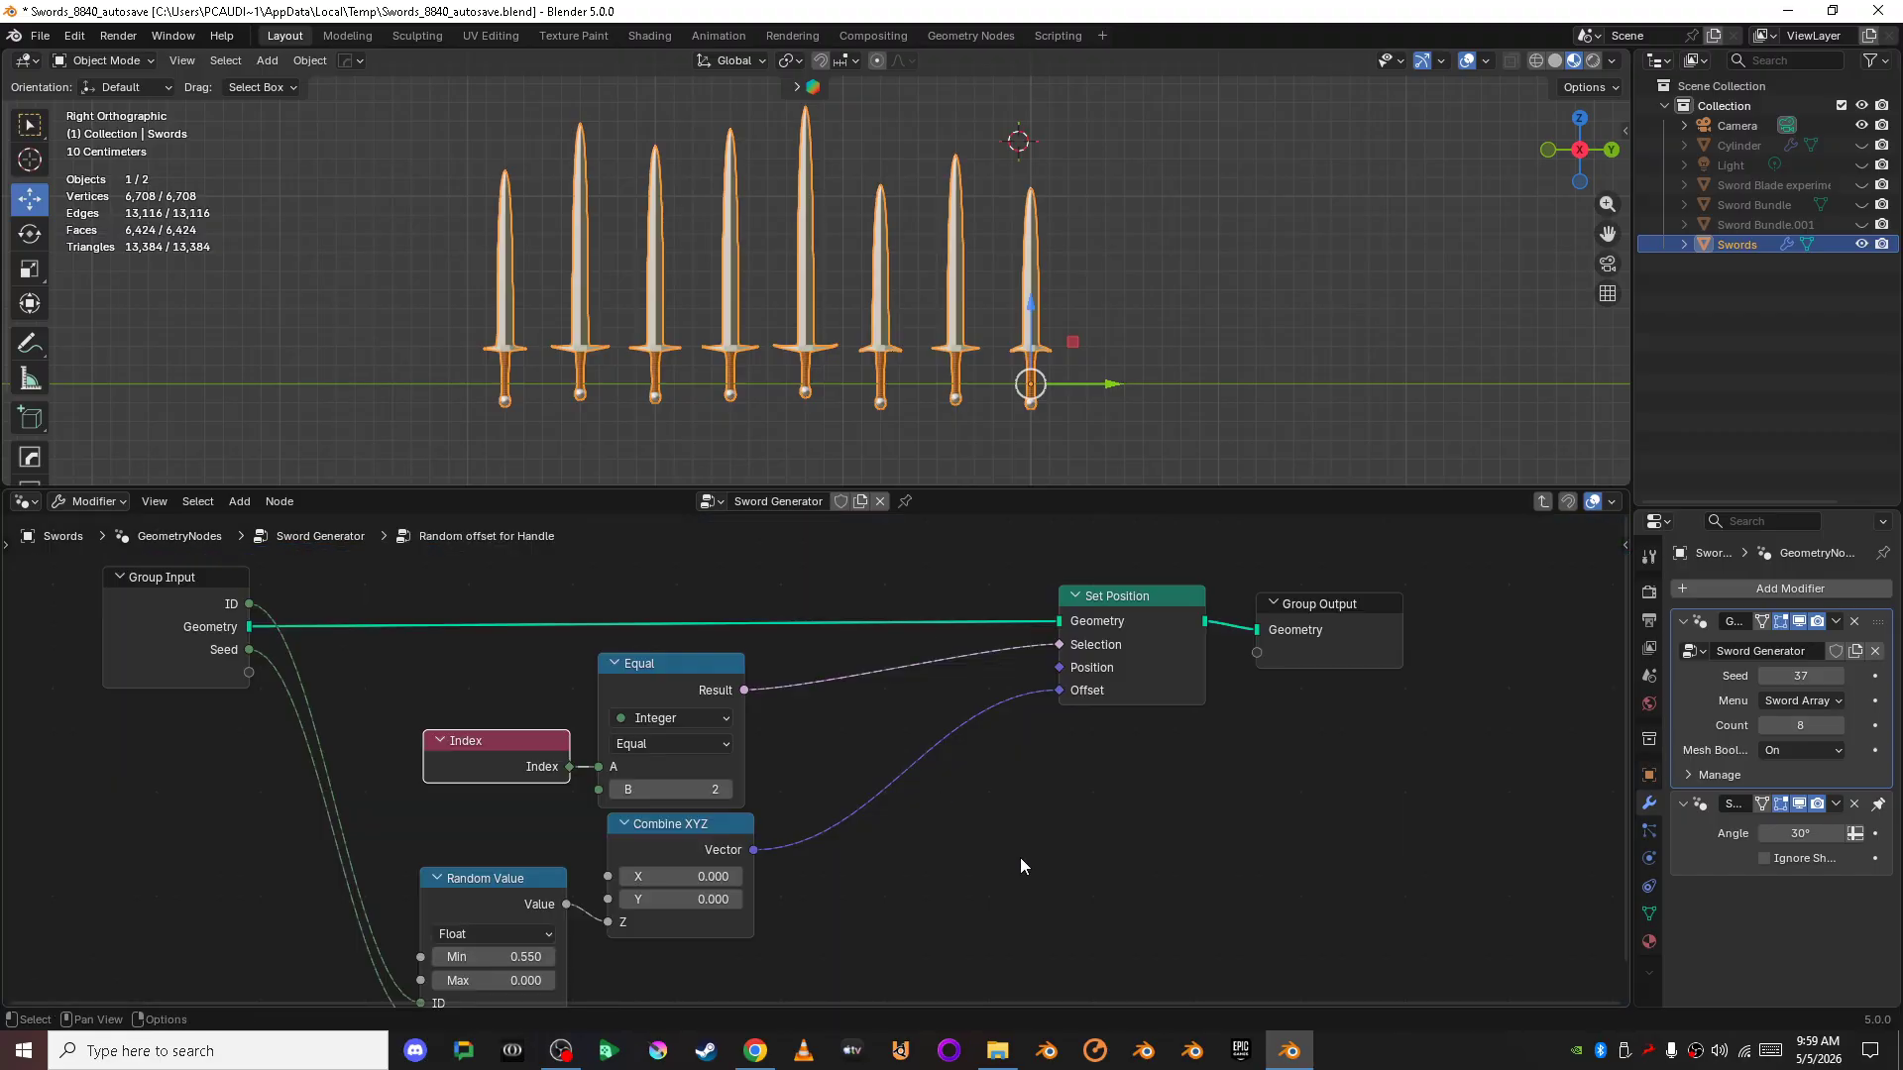
middle_drag(738, 840, 959, 770)
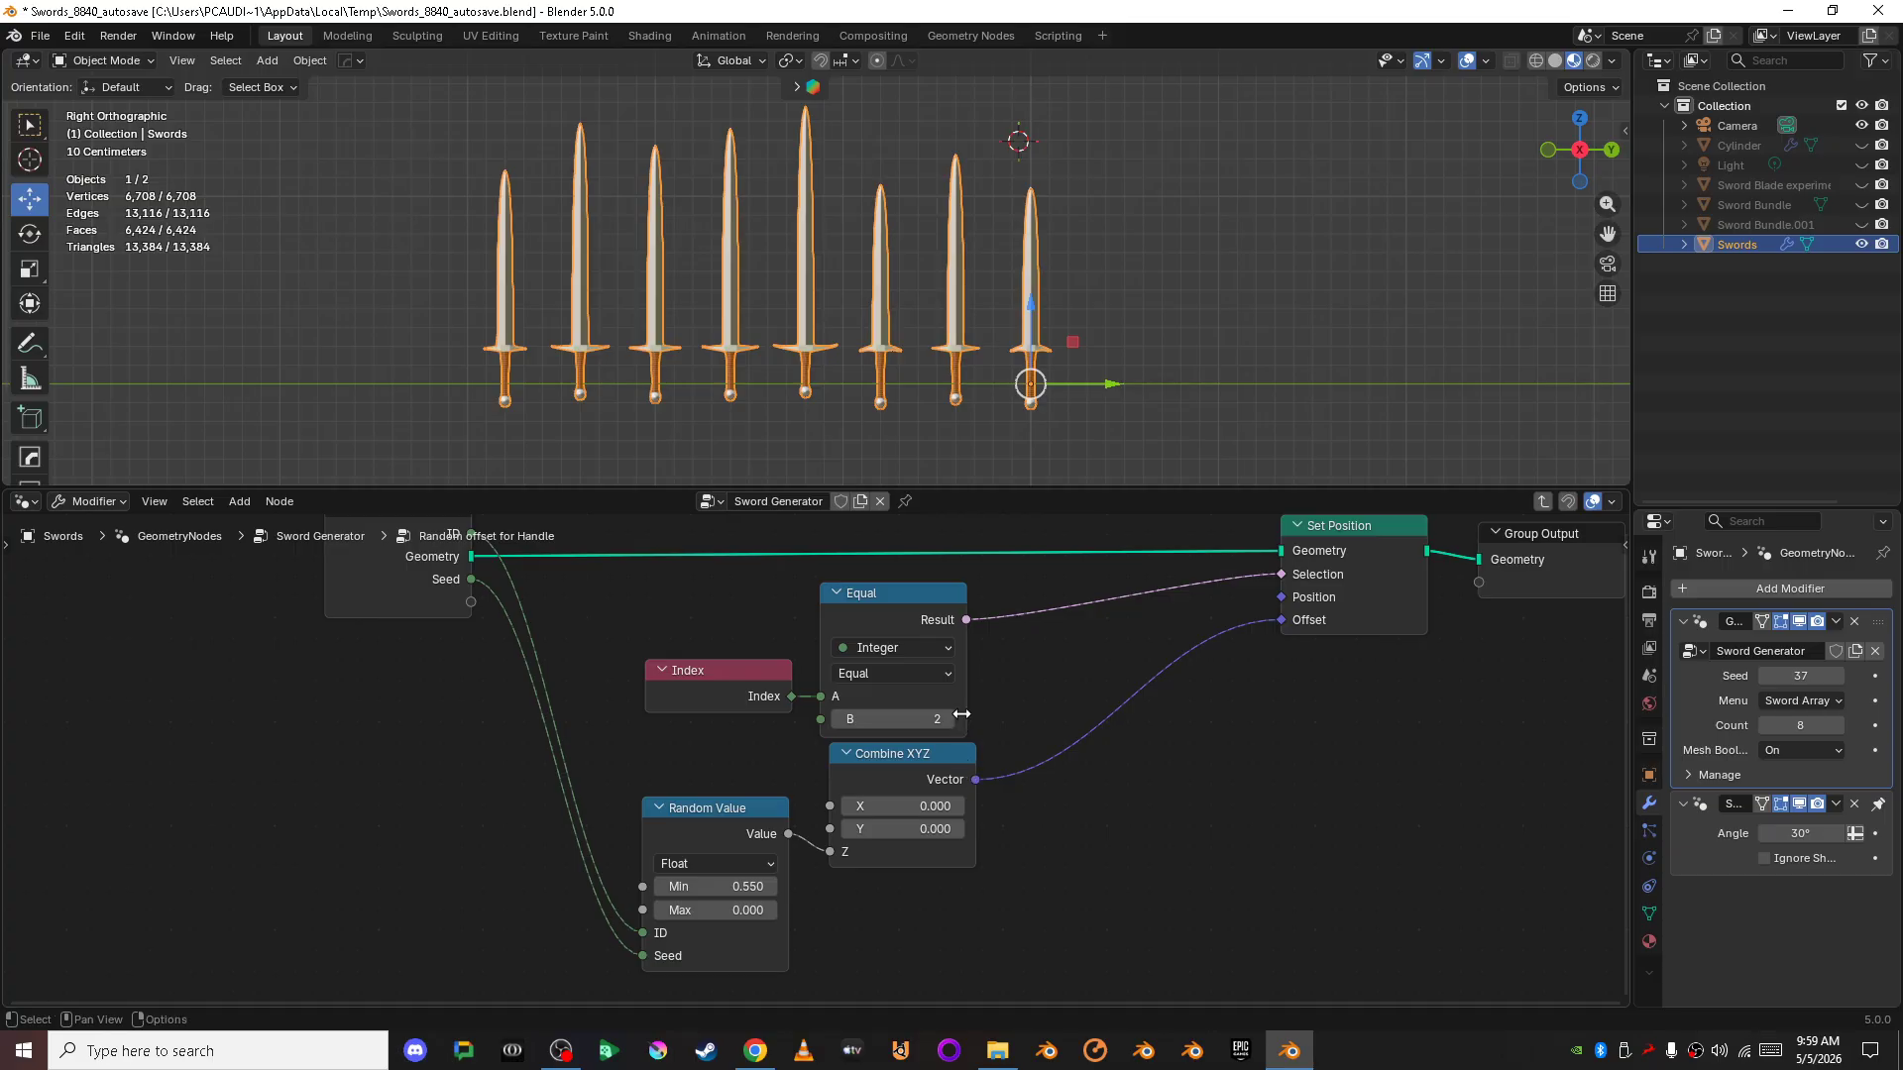
key(Tab)
mouse_move(661, 824)
shift+middle_down()
mouse_move(687, 836)
mouse_move(654, 854)
shift+middle_up()
key(Tab)
scroll(1215, 789, down, 3)
middle_drag(1058, 795, 900, 806)
scroll(900, 806, up, 5)
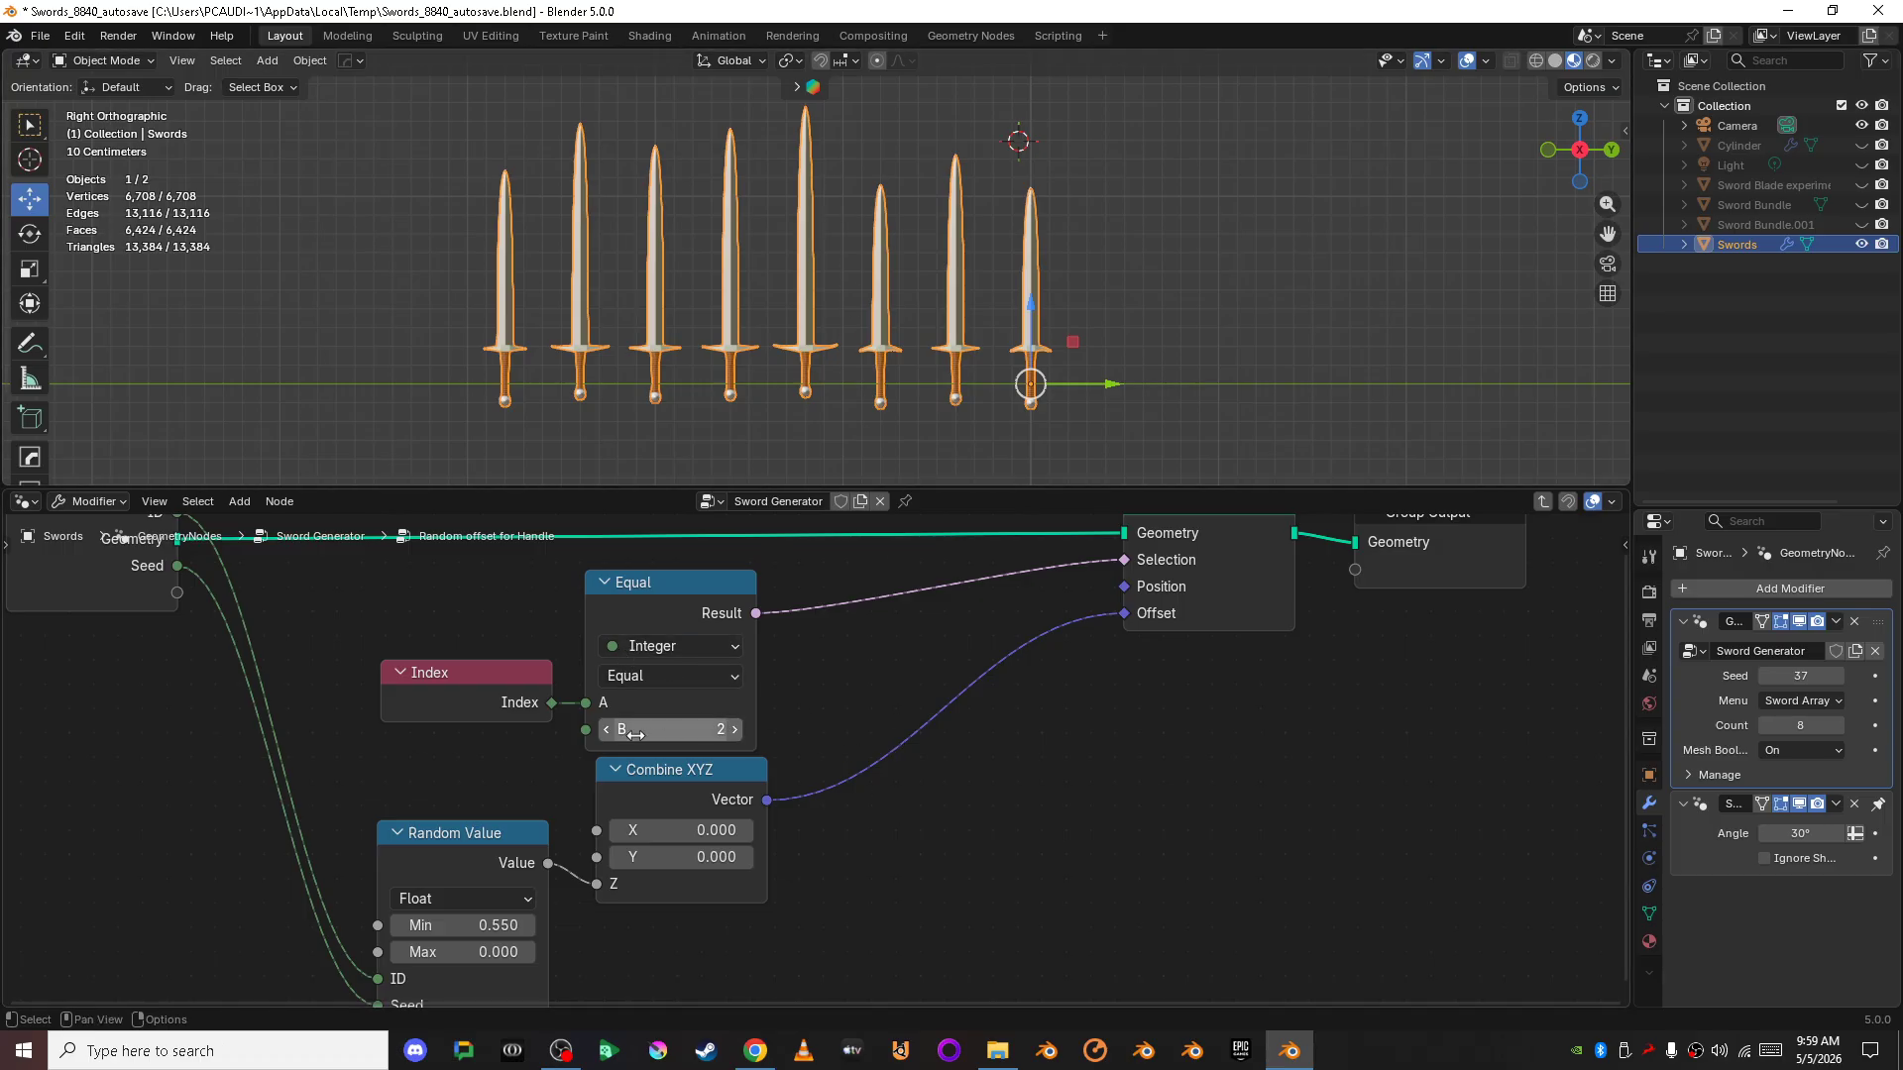
scroll(1187, 753, down, 2)
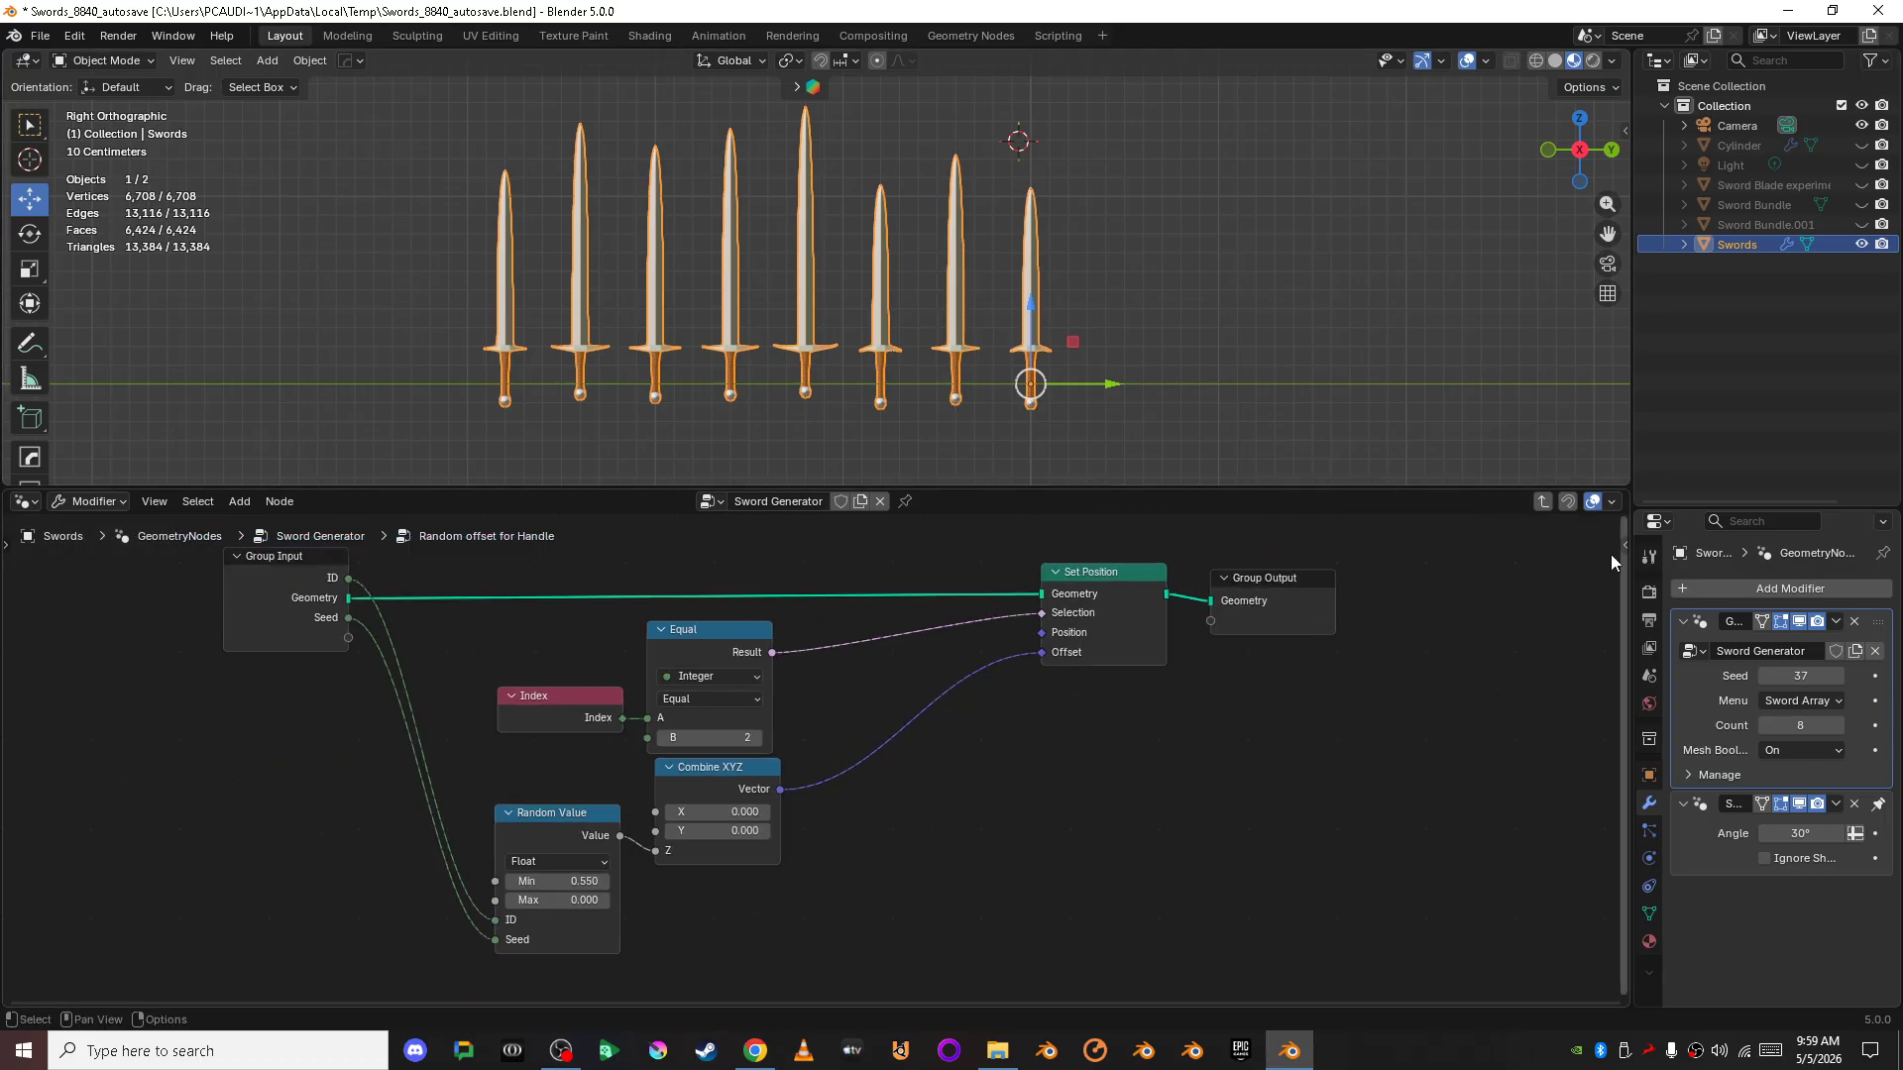
click(1543, 500)
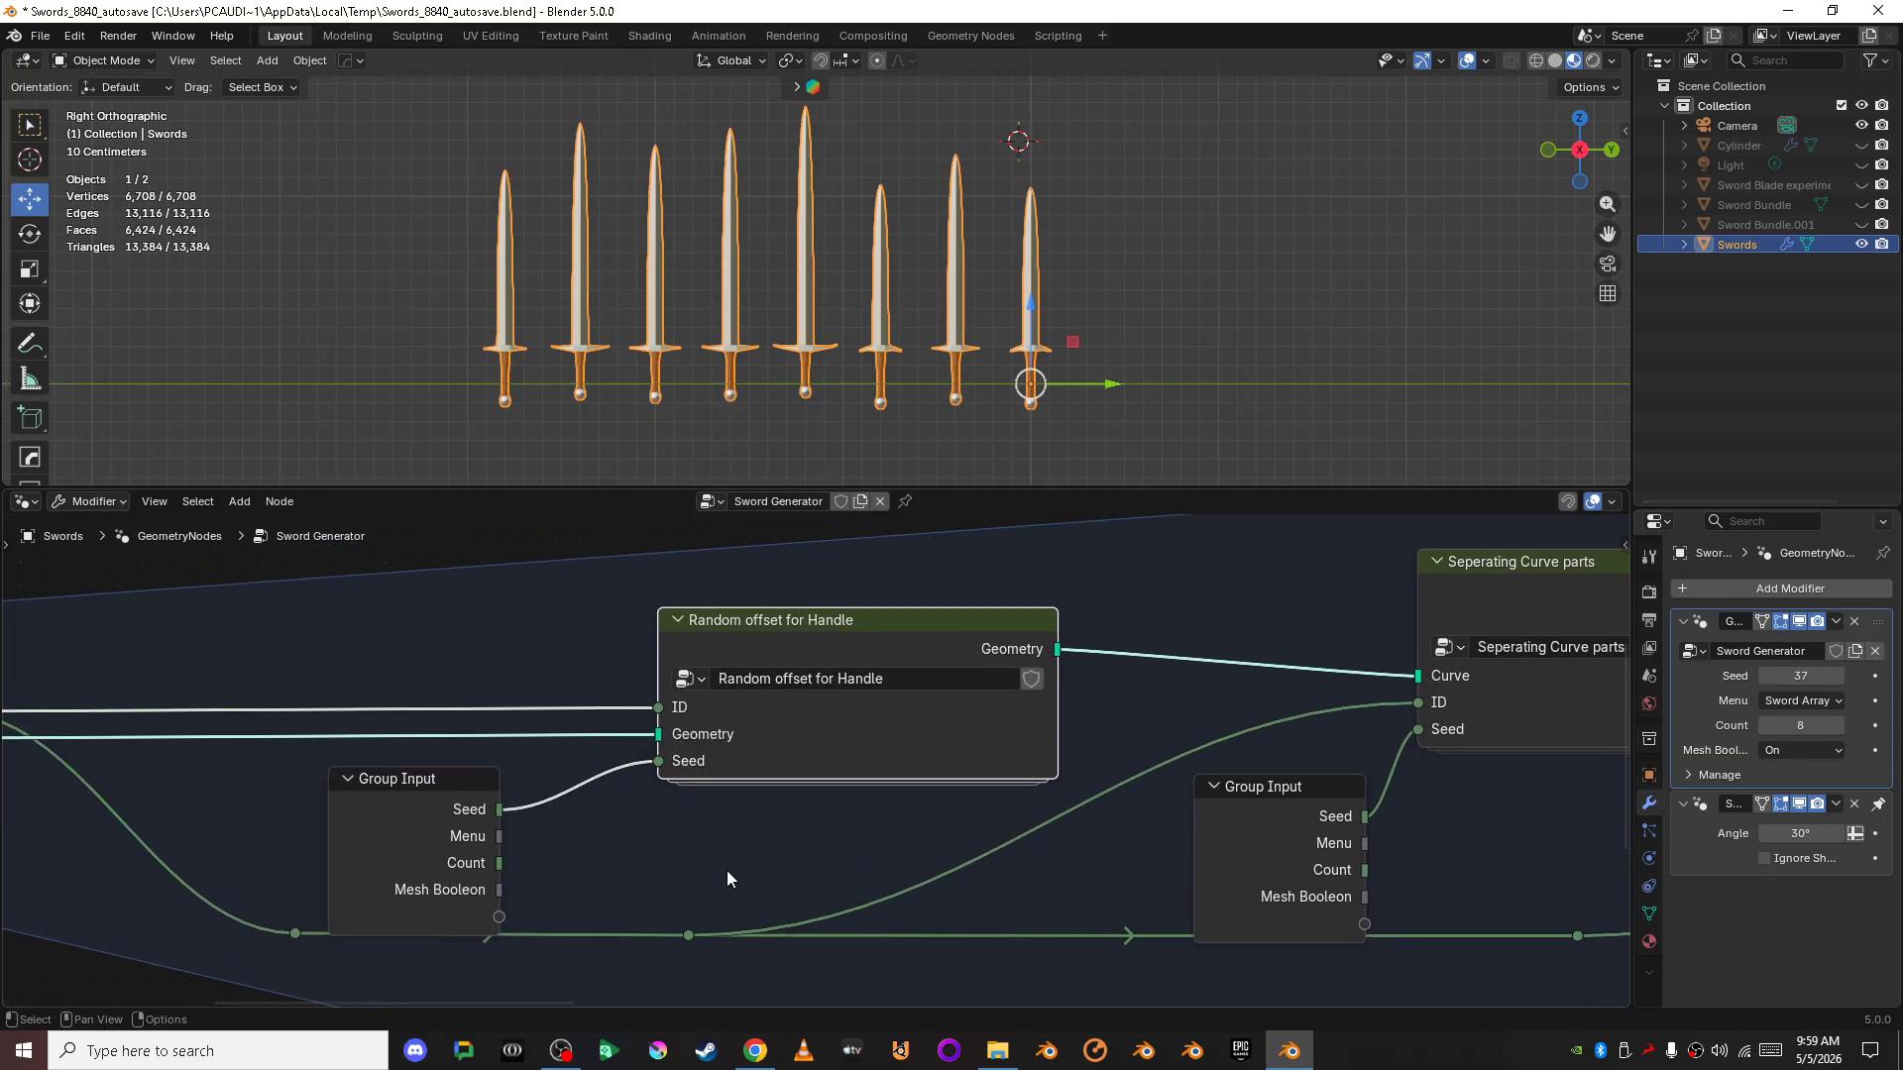
- View the sword handles and pommels up close in the viewport to compare their lengths
scroll(872, 373, up, 3)
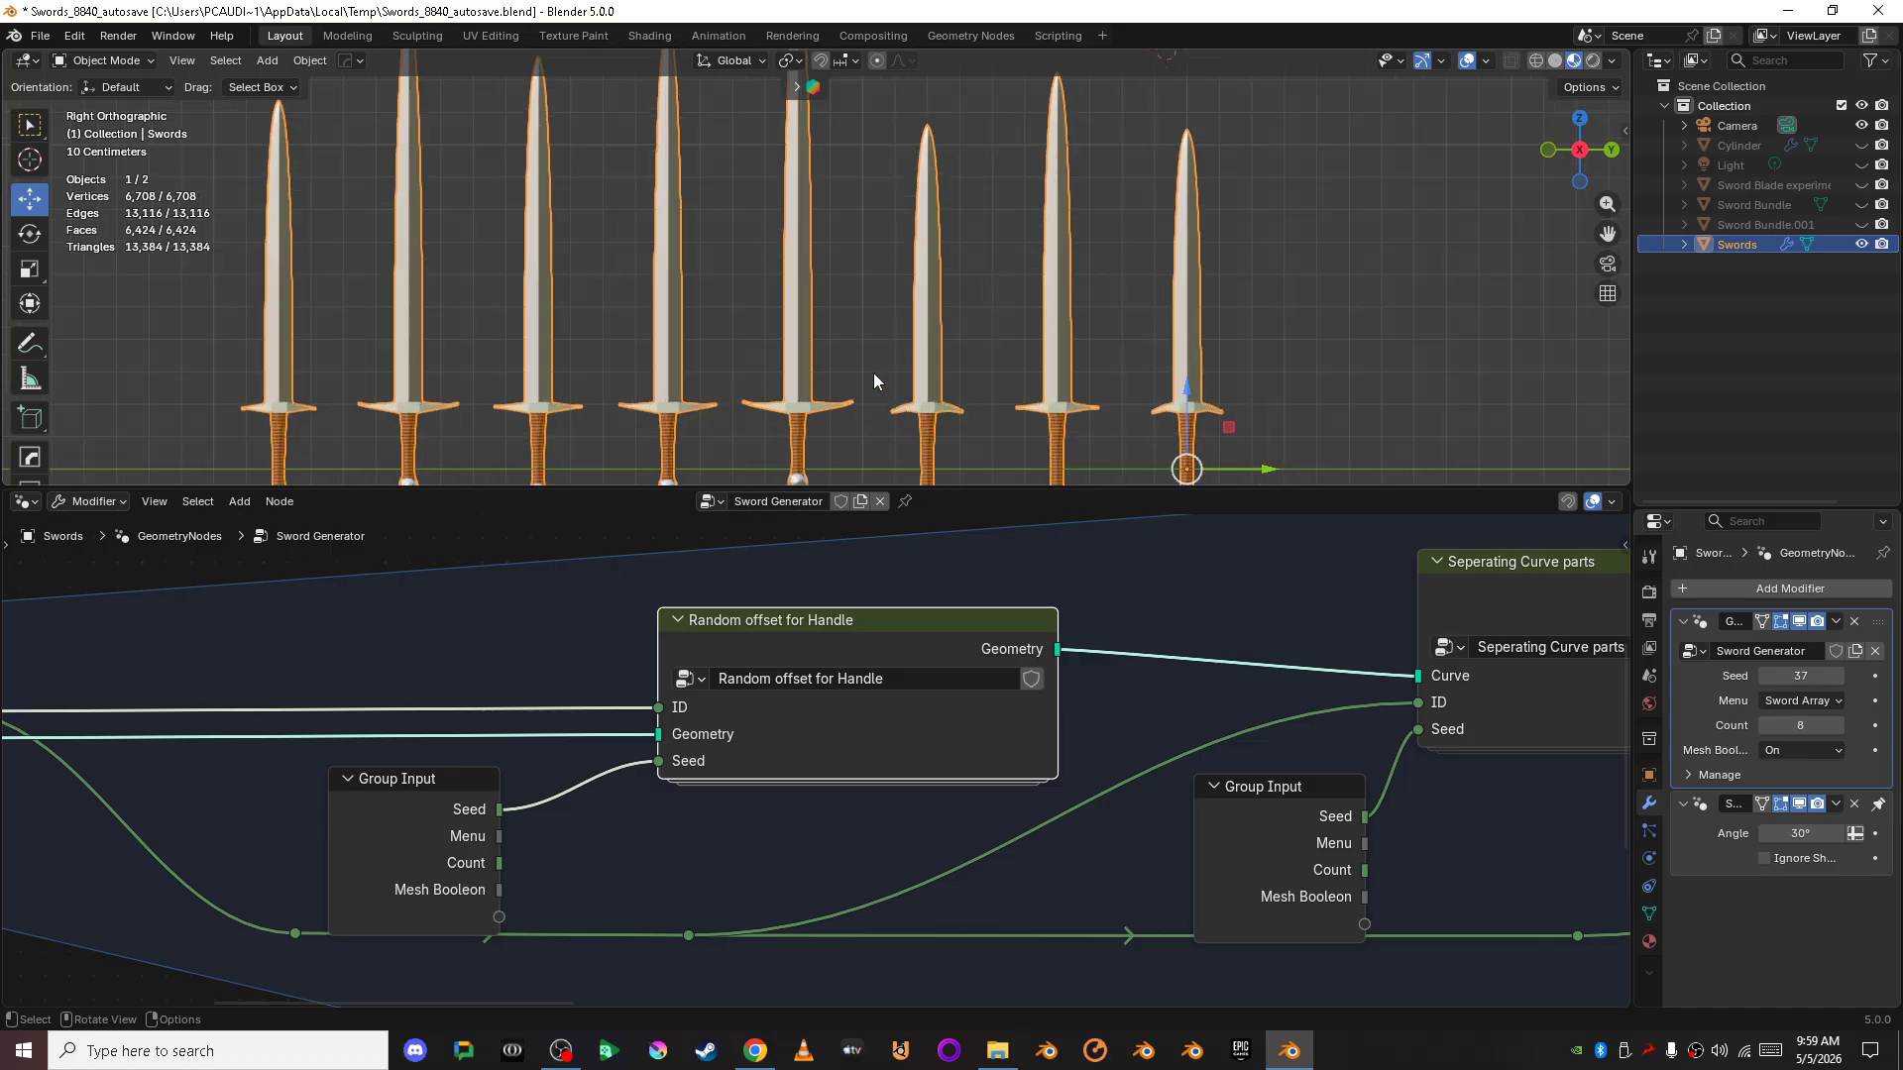
shift+middle_drag(872, 372, 775, 253)
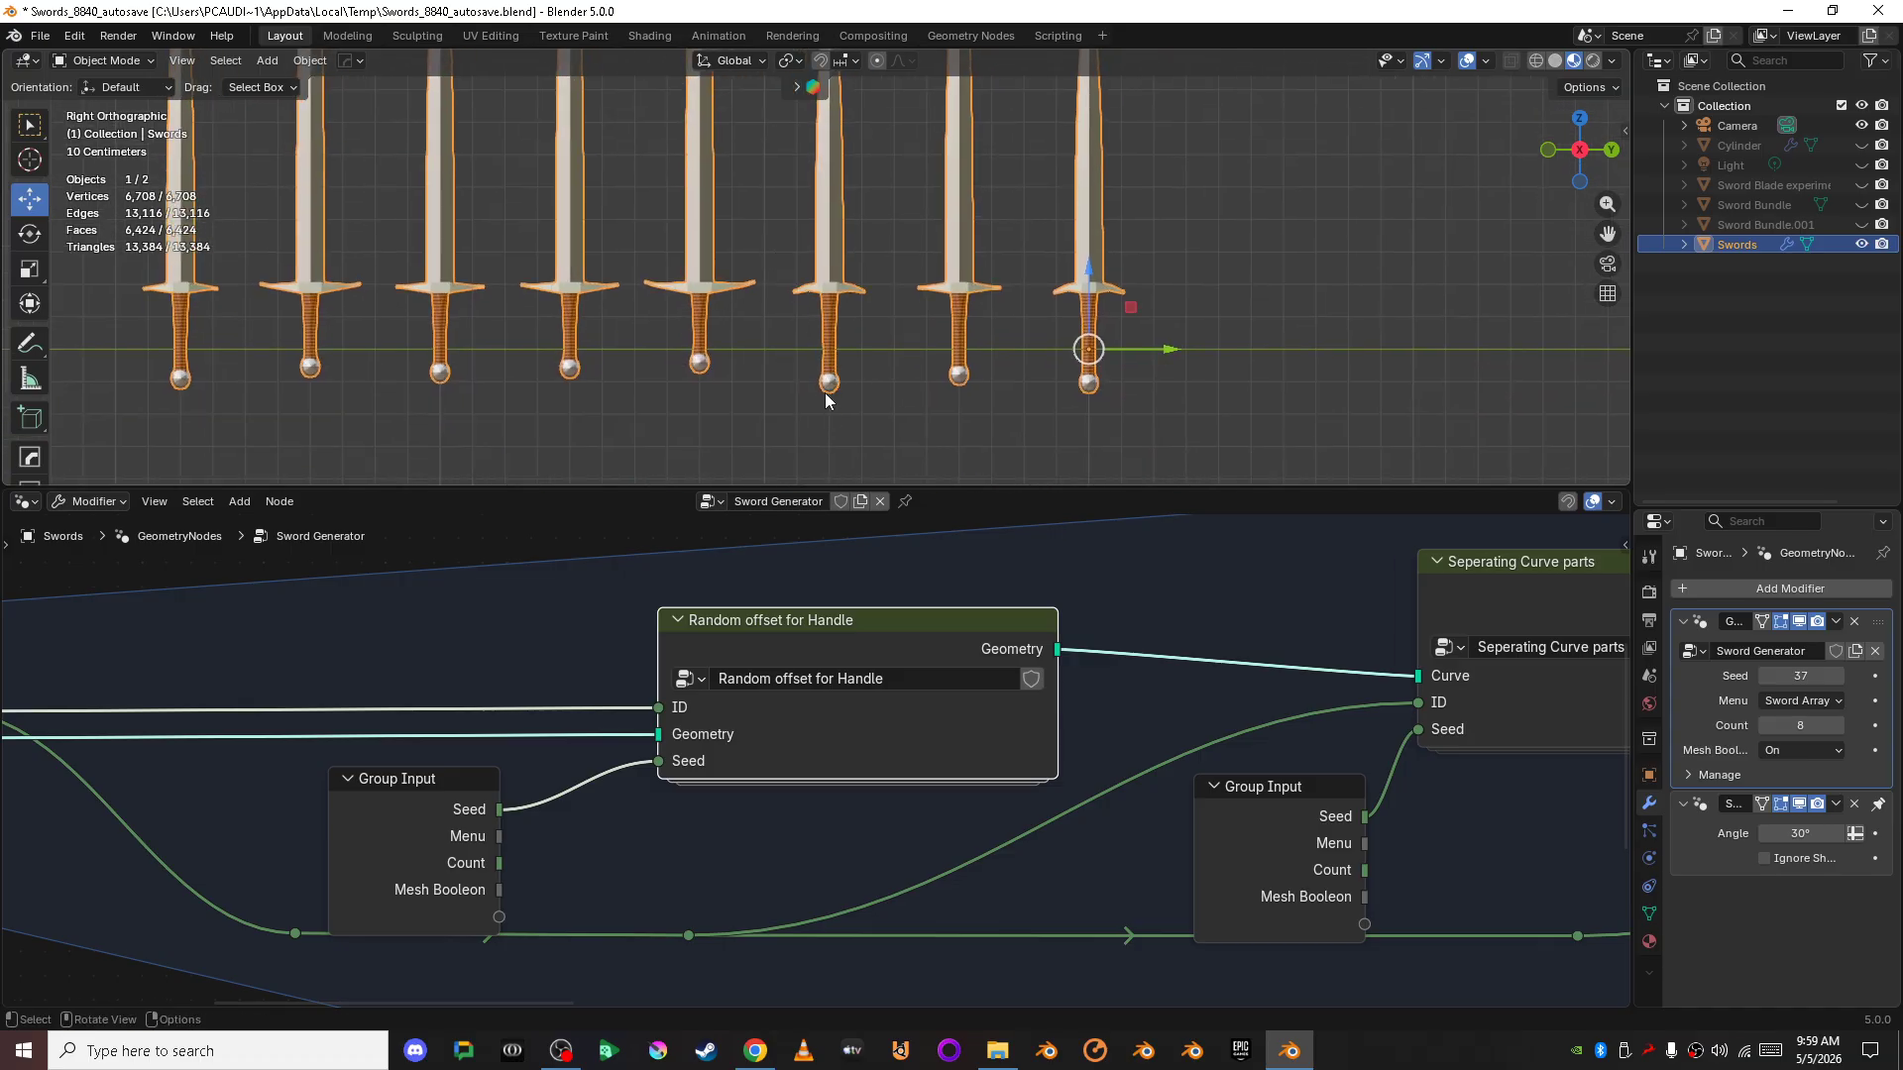
scroll(957, 719, down, 3)
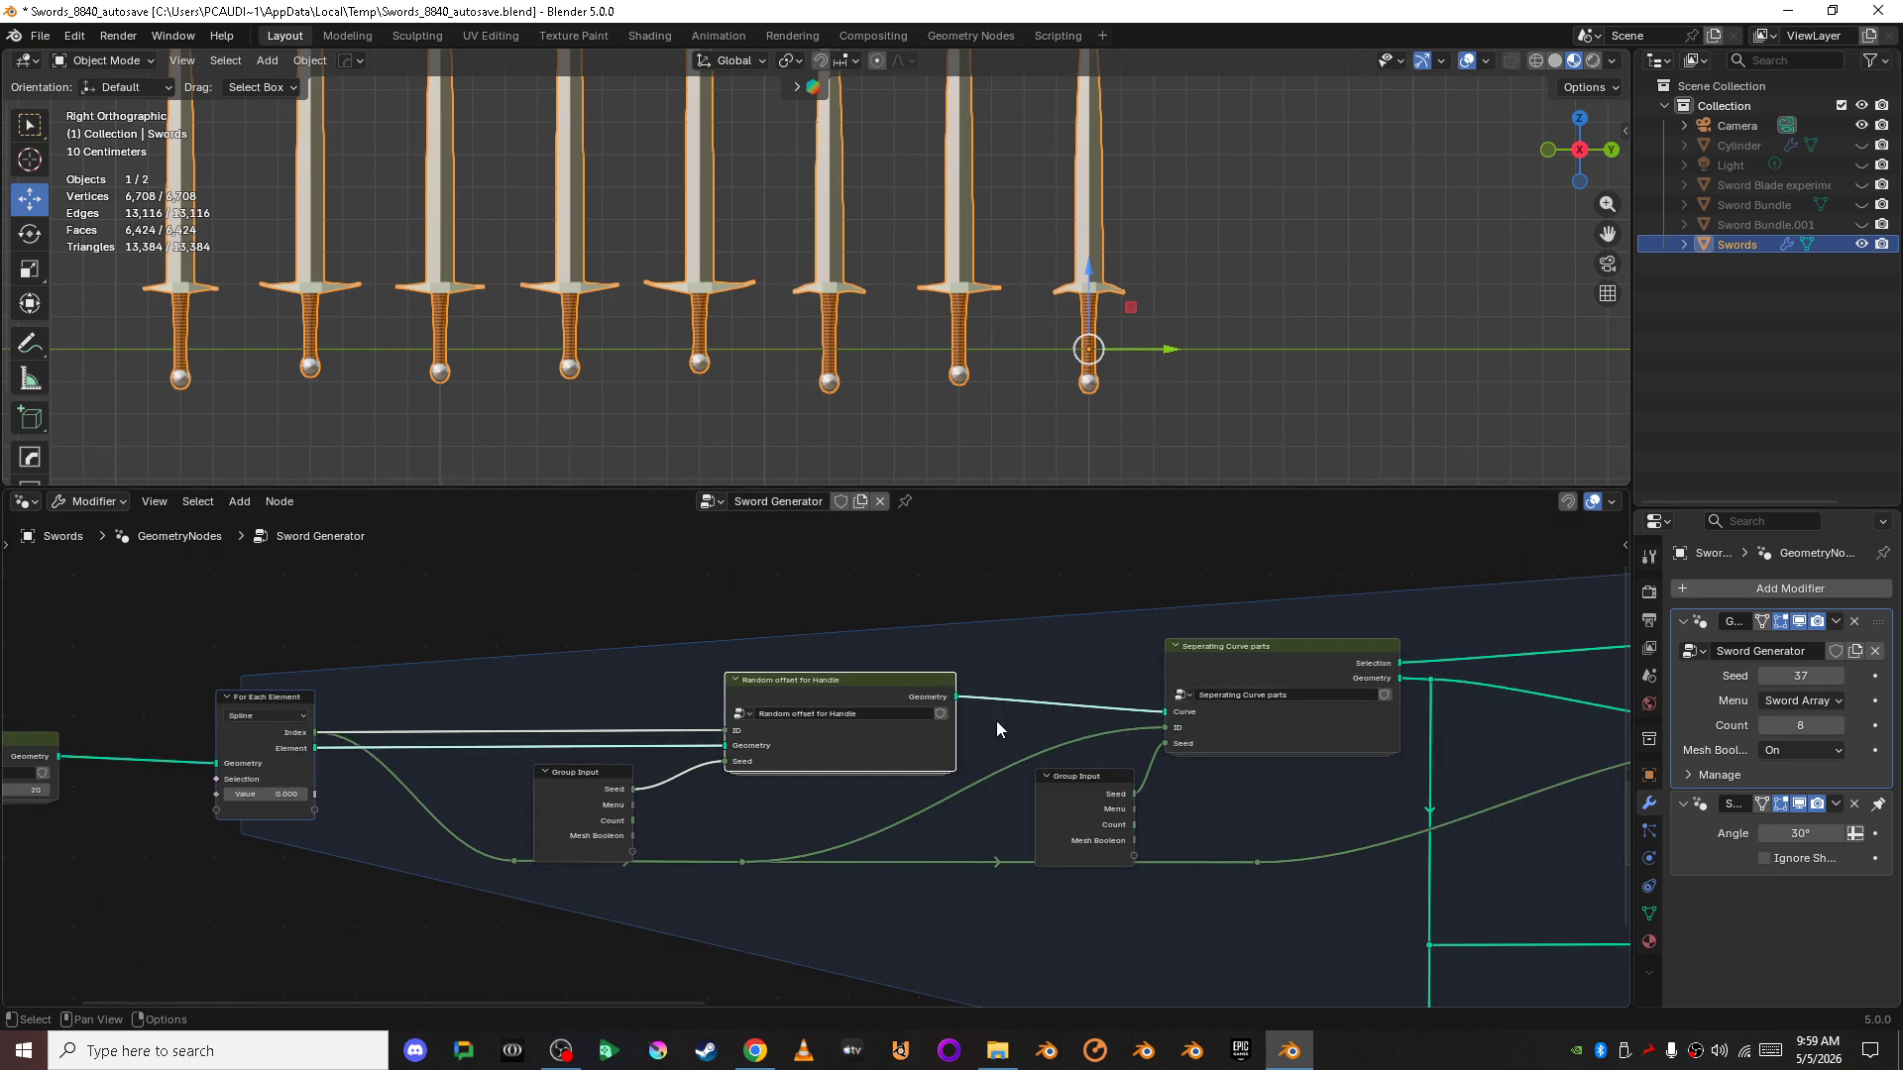
- Open the Seperating Curve parts group and examine its Separate Geometry, Random Value and Set Position nodes against the swords
scroll(1016, 742, up, 1)
middle_drag(1016, 741, 318, 777)
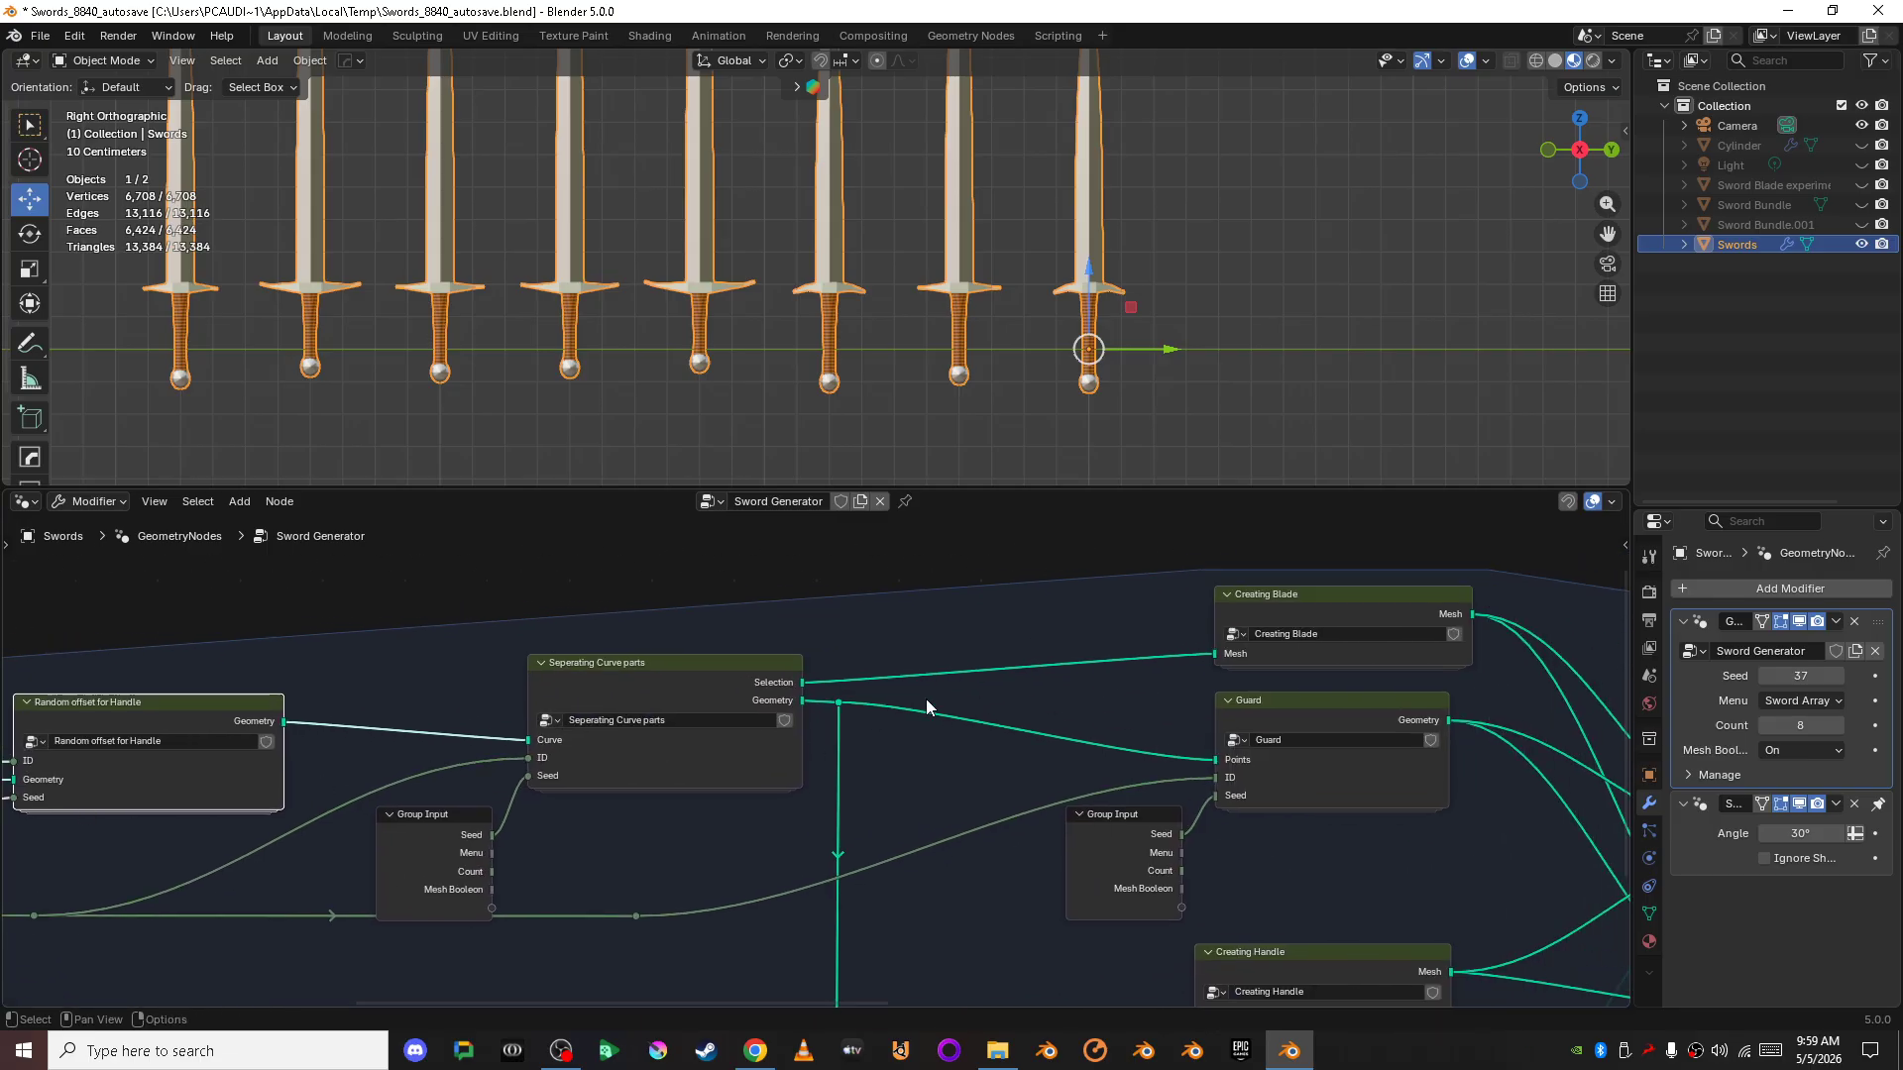
click(715, 678)
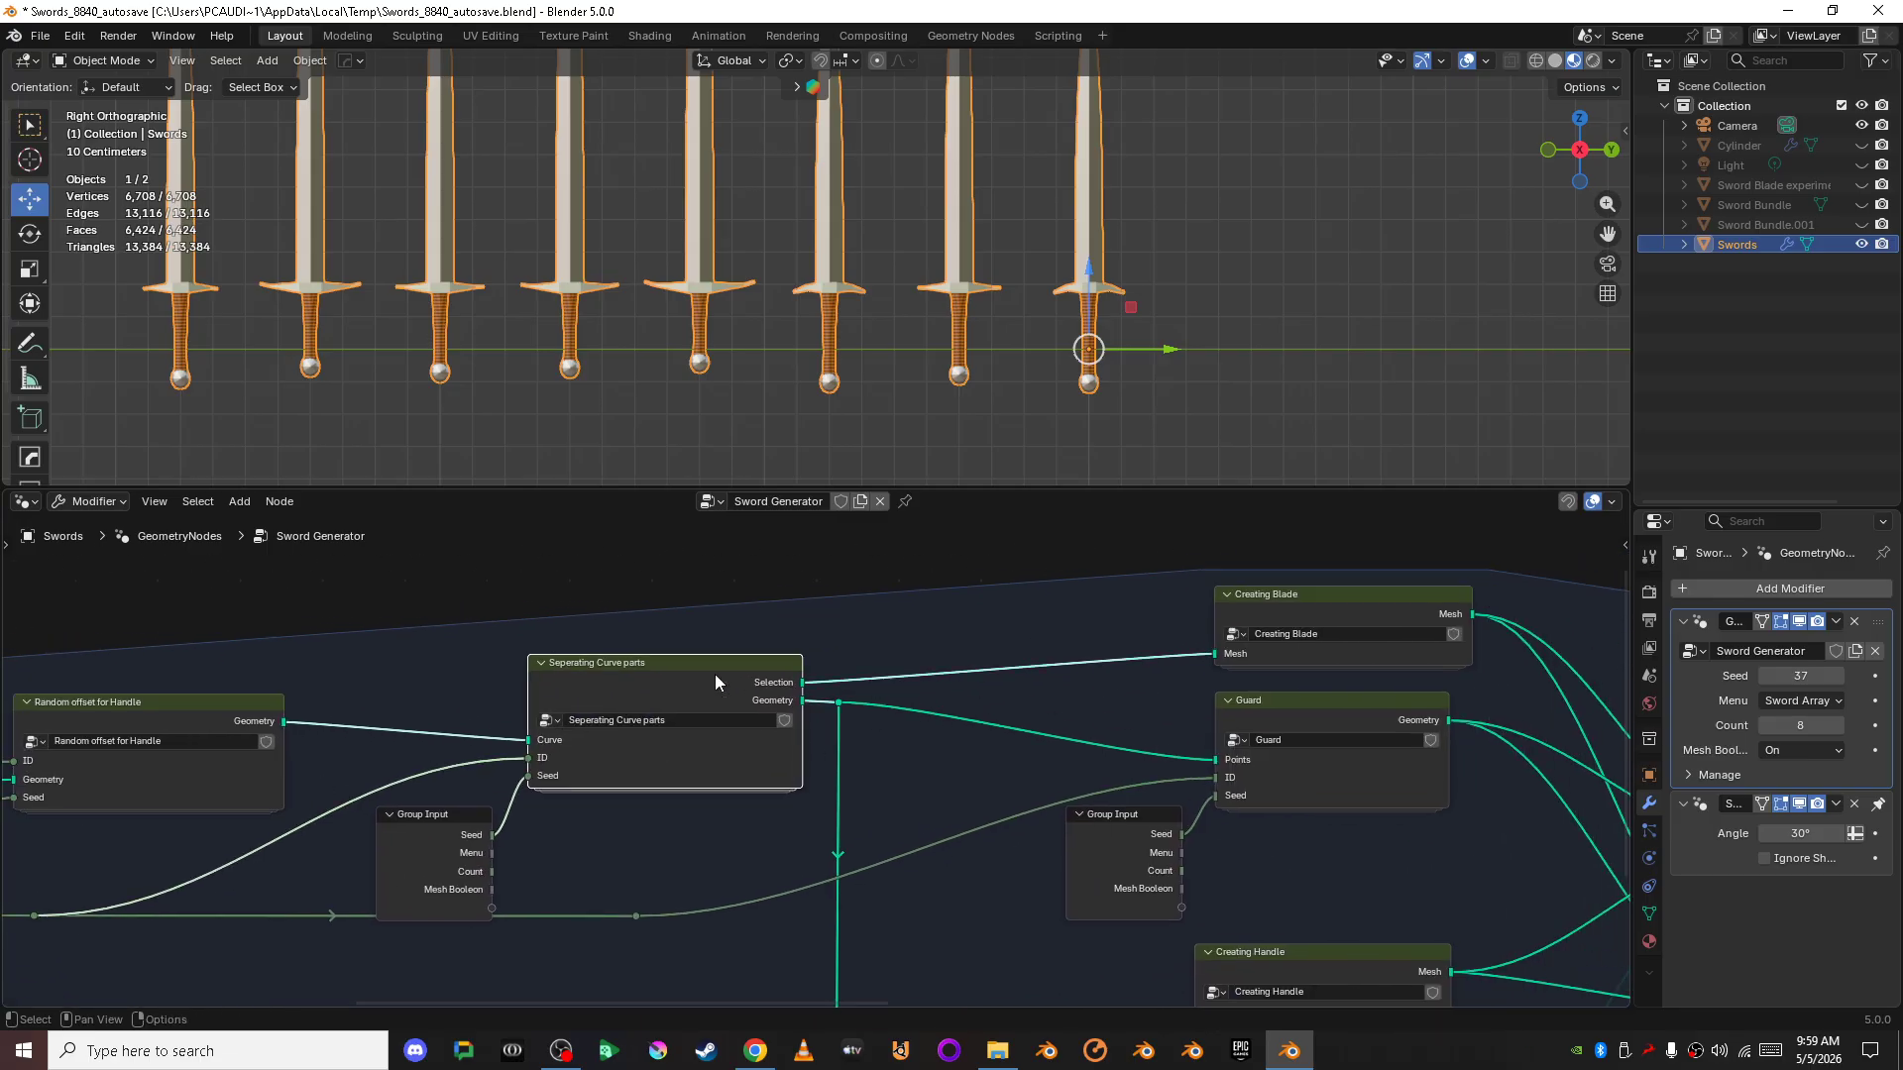
scroll(805, 406, down, 3)
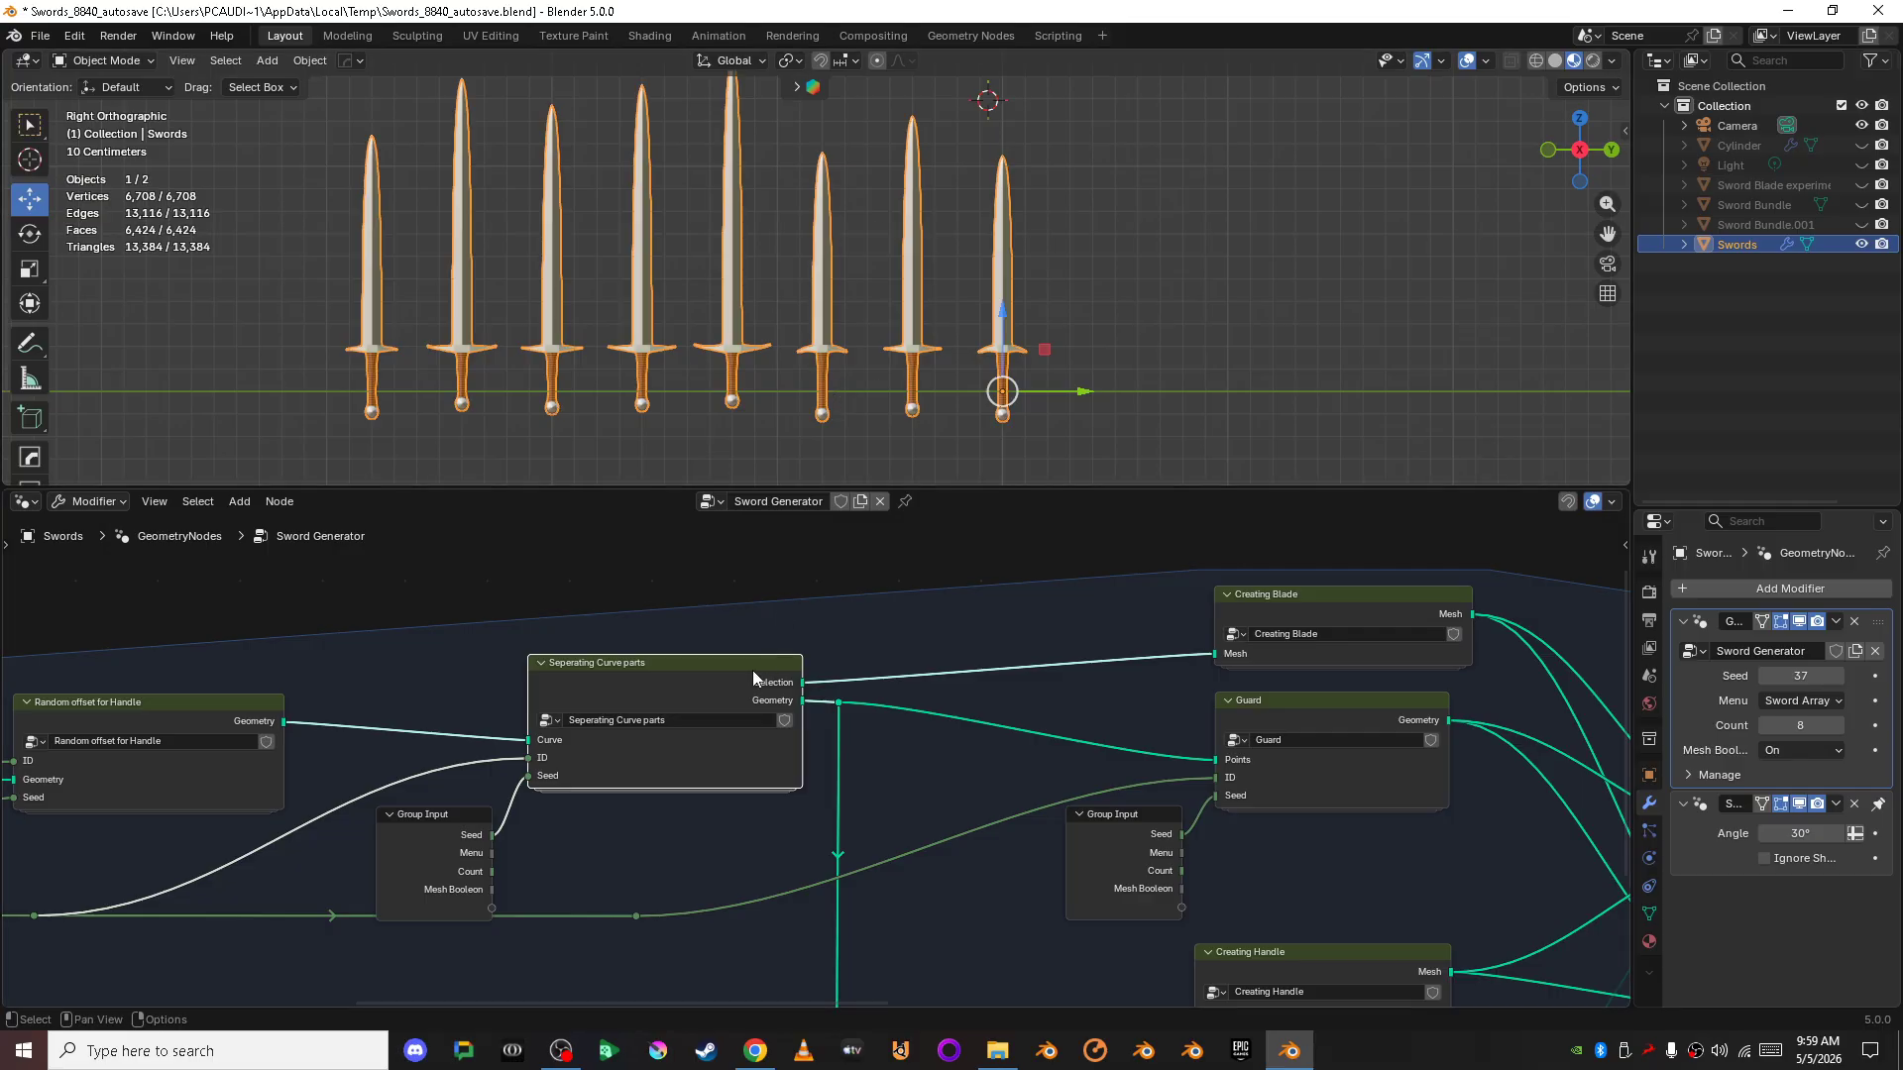
key(Tab)
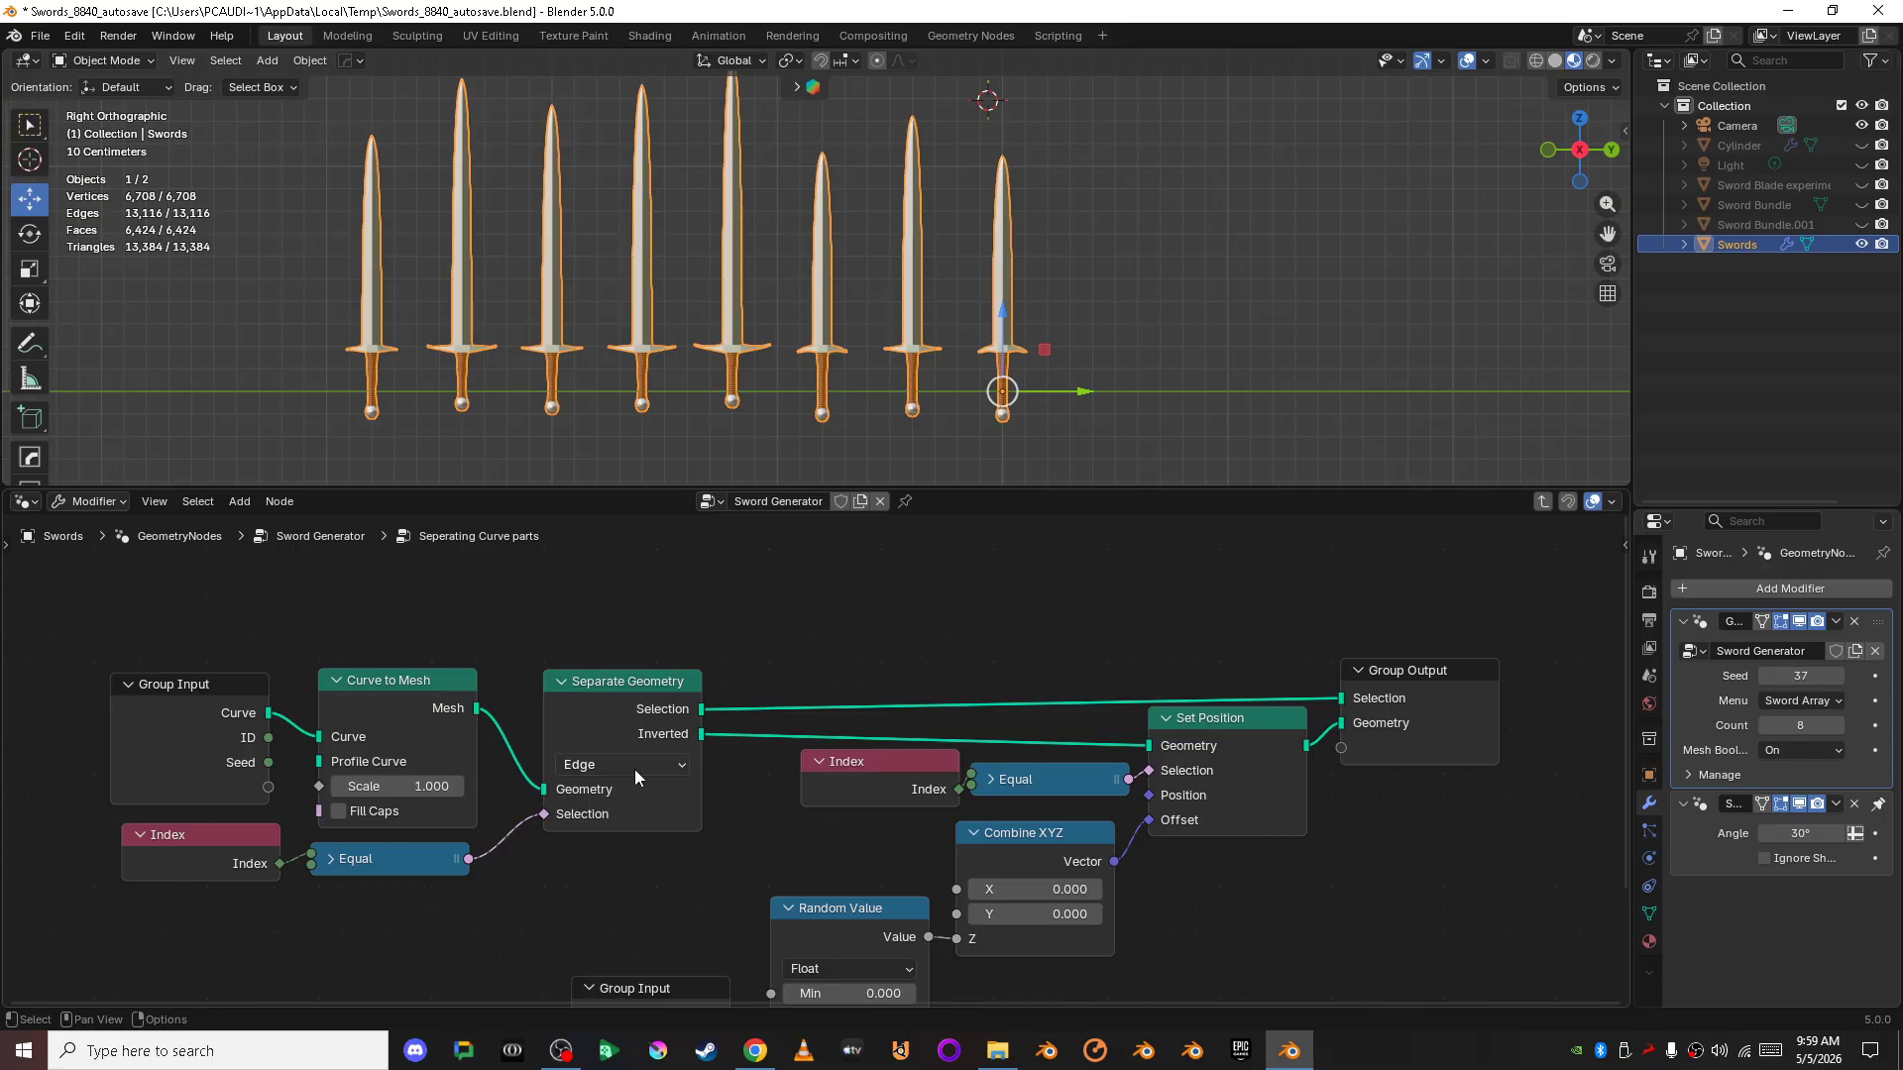
scroll(720, 805, down, 2)
middle_drag(789, 842, 508, 742)
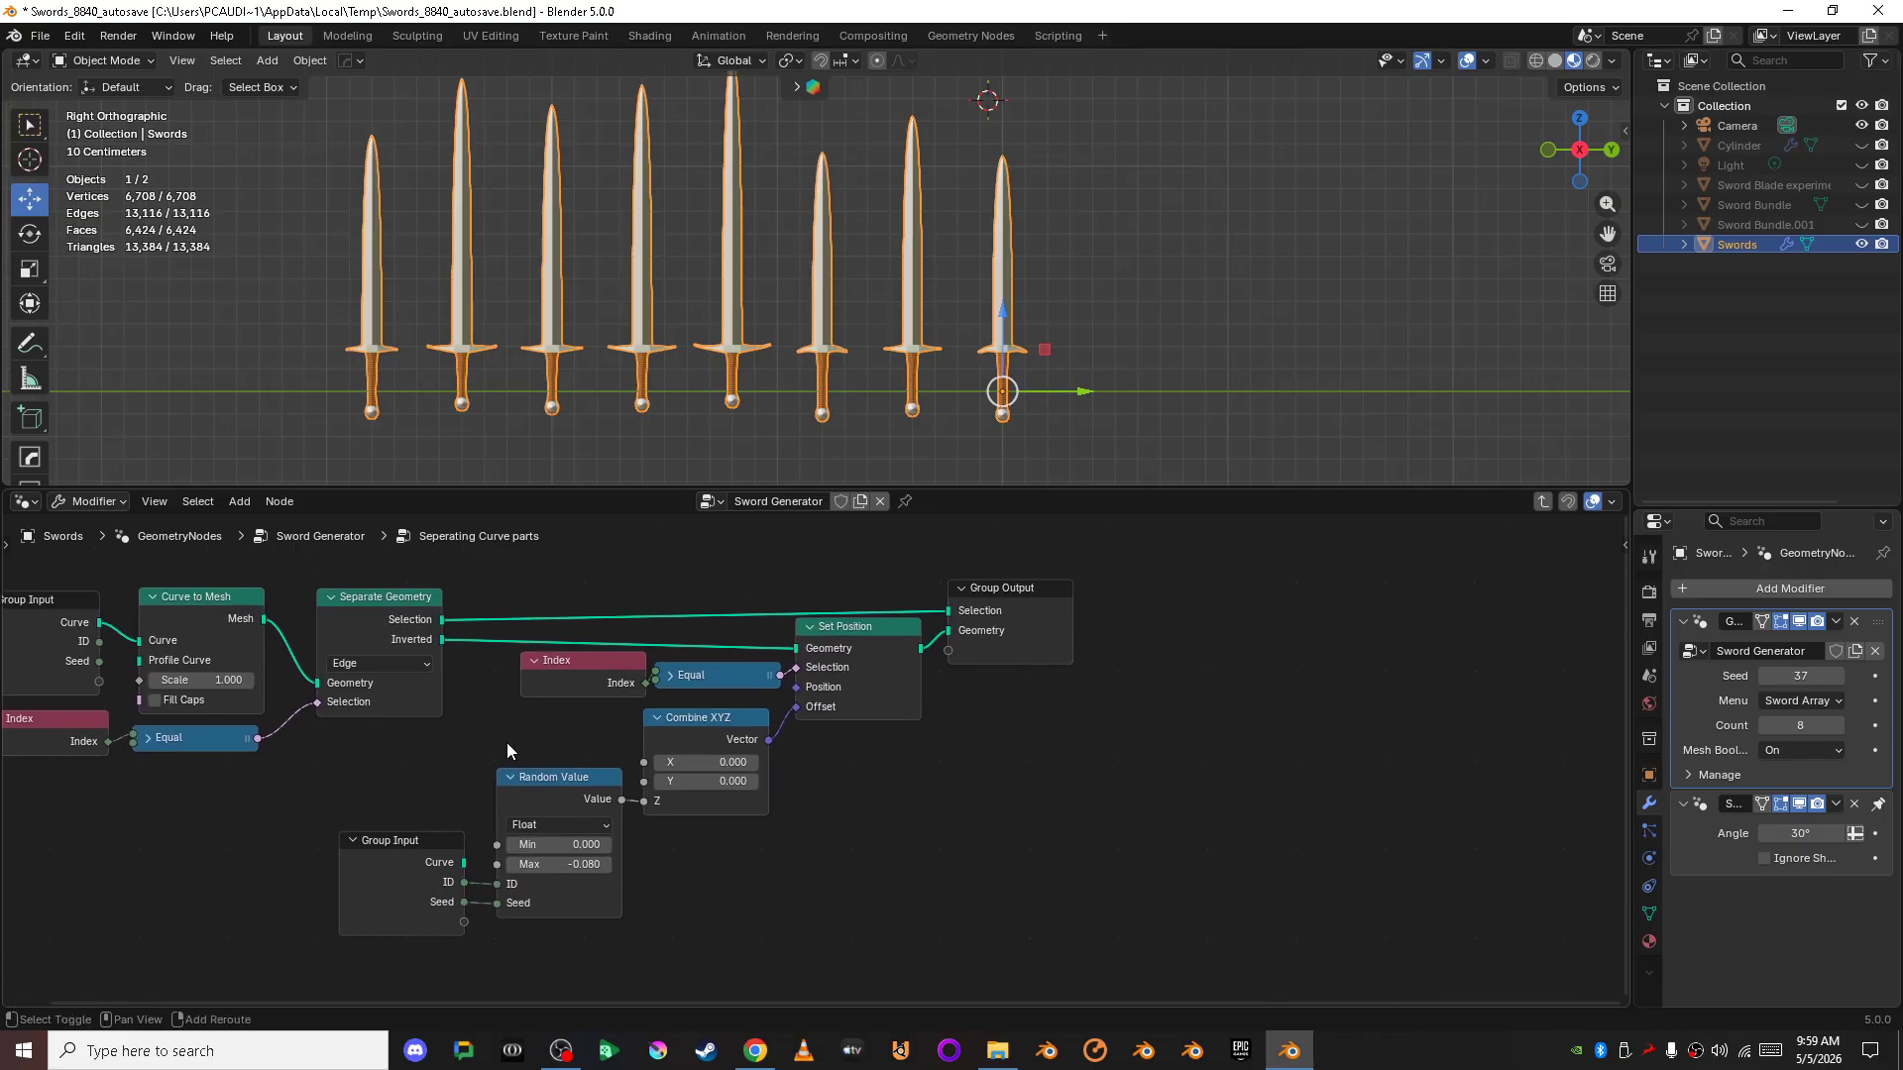
mouse_move(400, 639)
scroll(735, 670, up, 2)
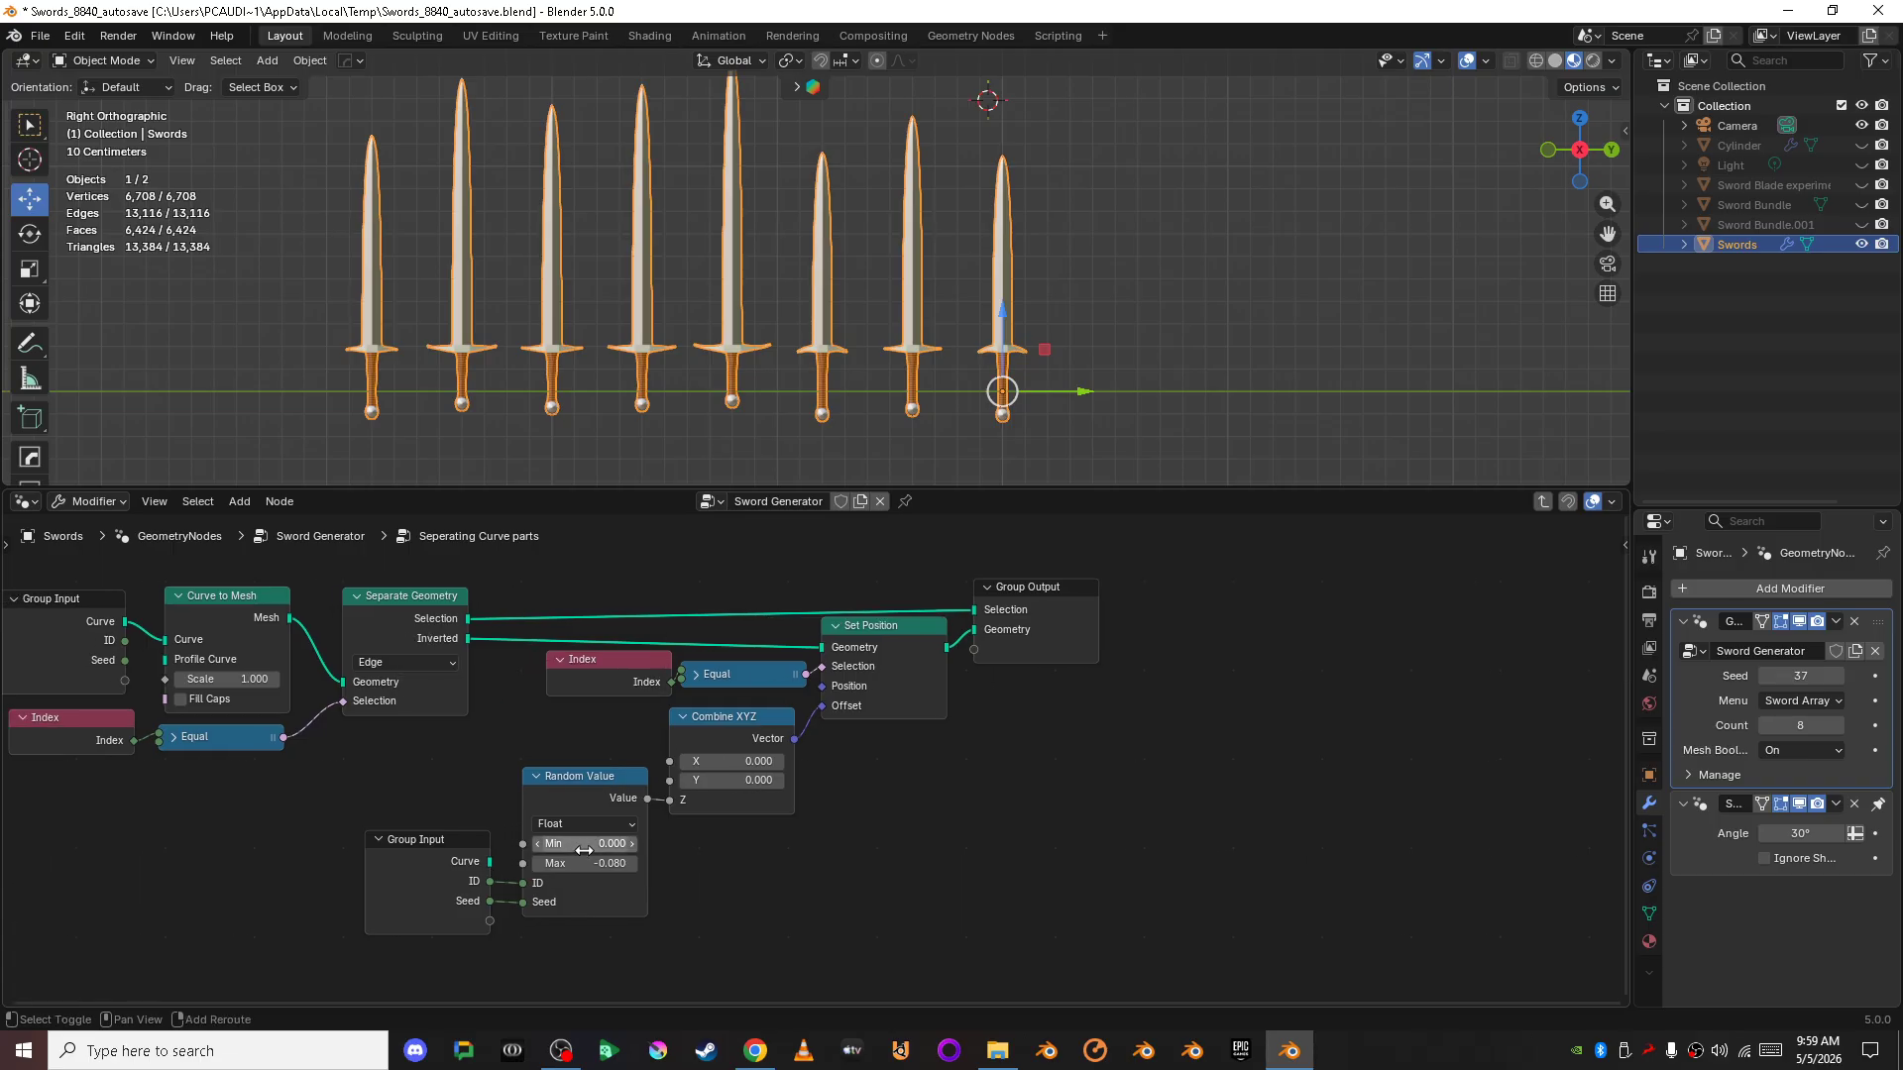
middle_drag(1019, 747, 738, 964)
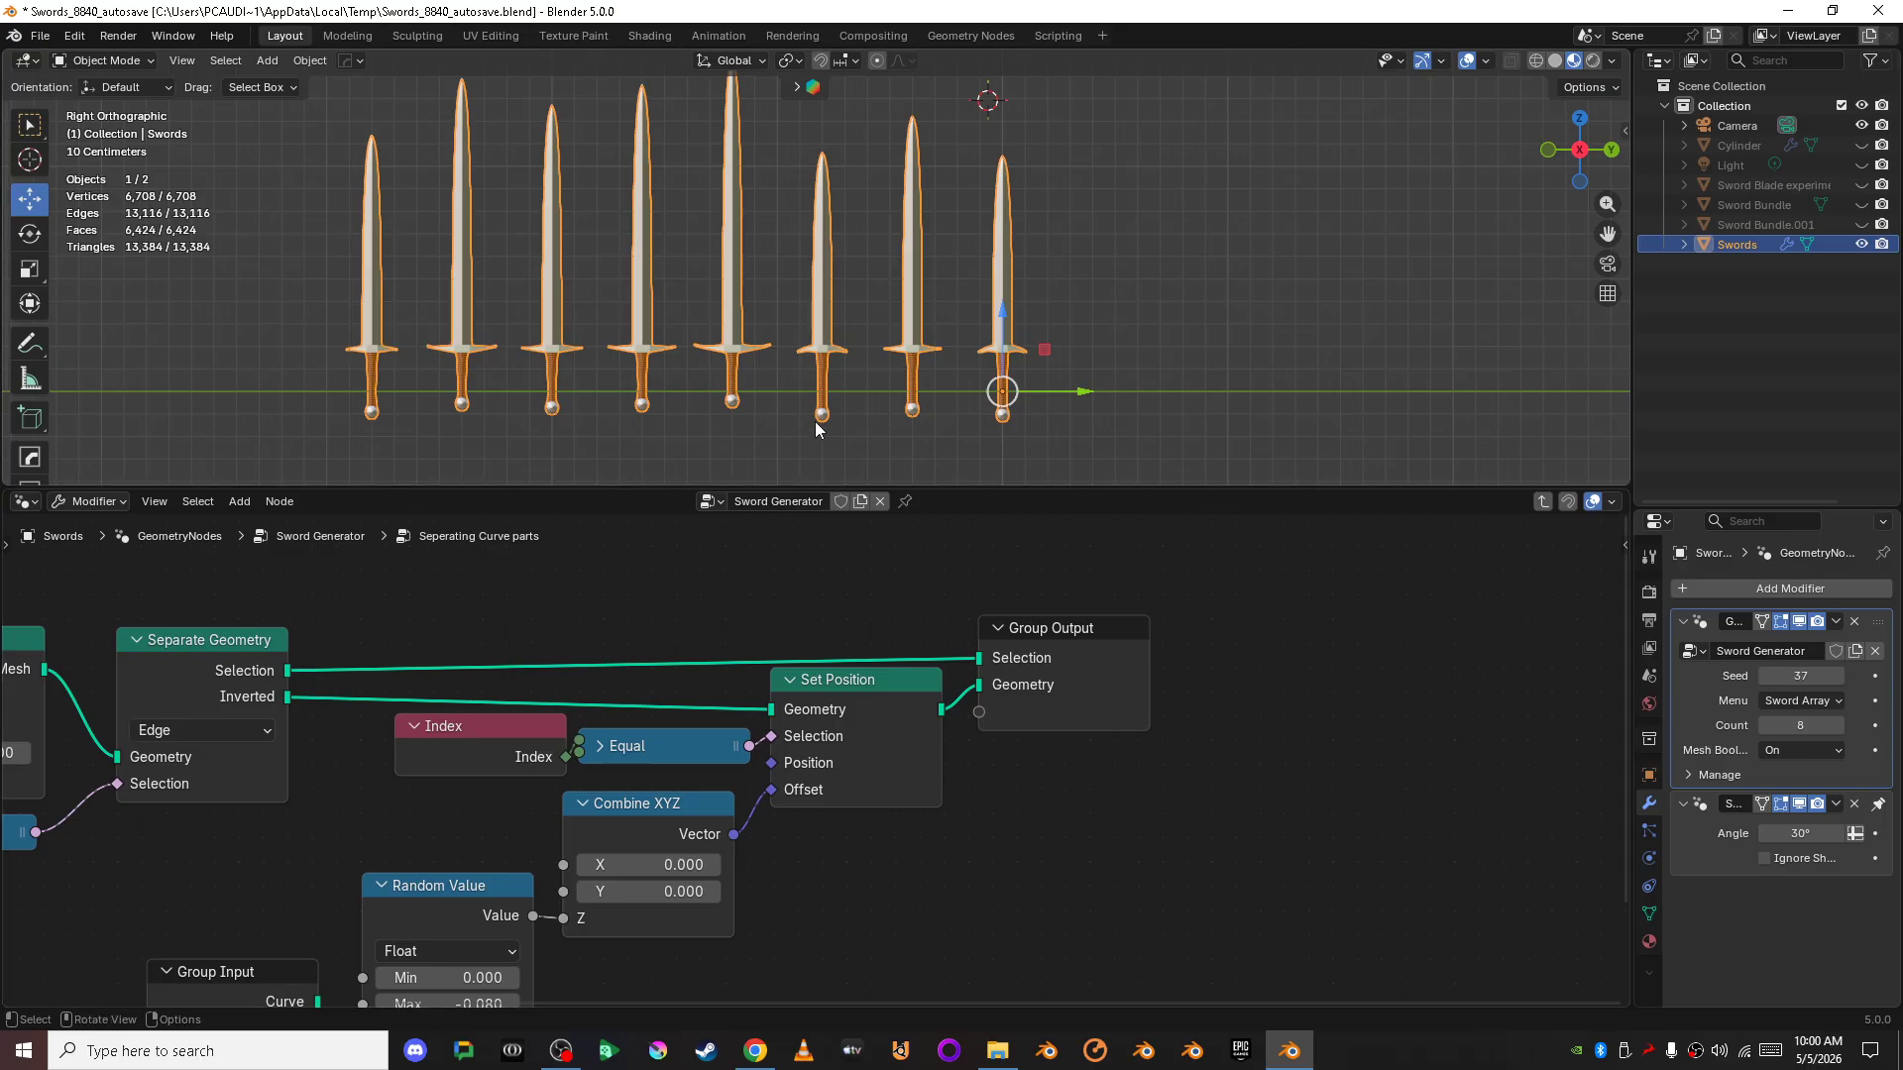
- Expand the Equal node feeding Set Position to check its settings, collapse it again, and return to the parent tree
middle_drag(590, 749, 739, 698)
click(743, 694)
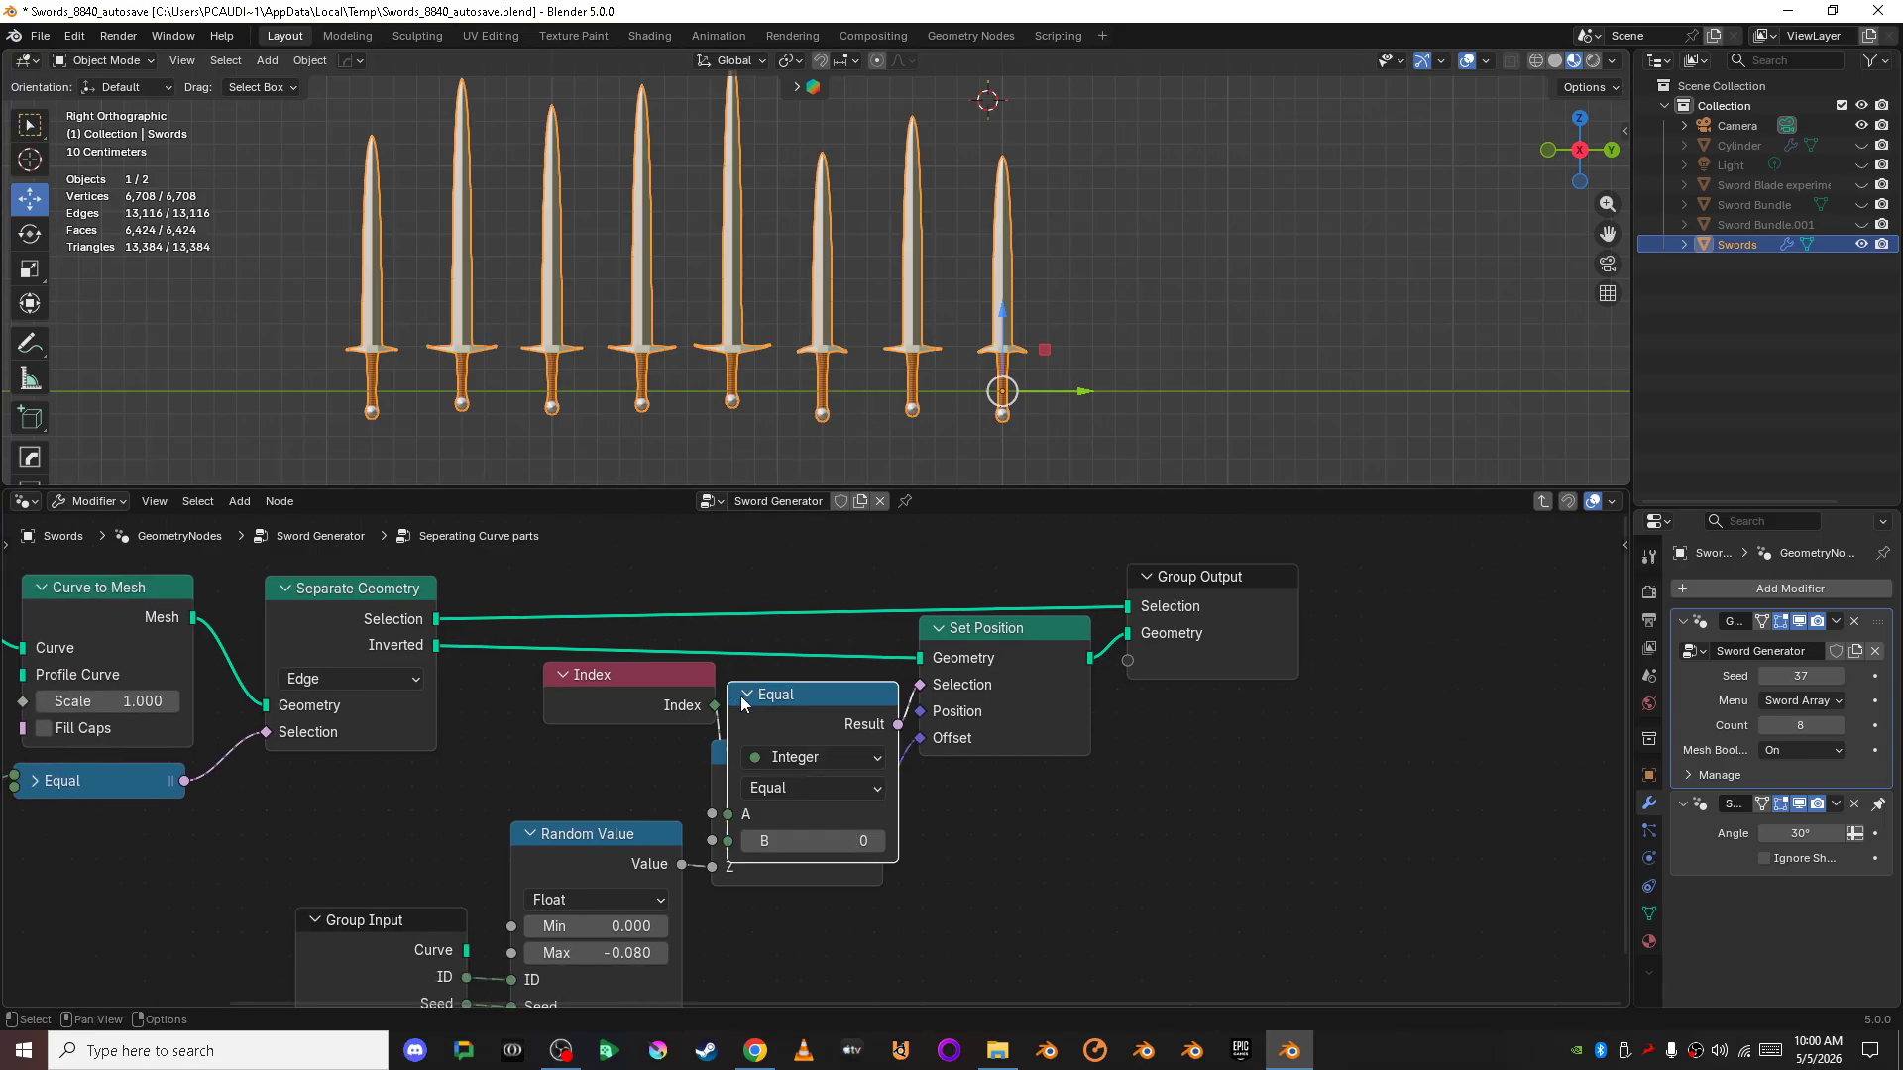
click(743, 695)
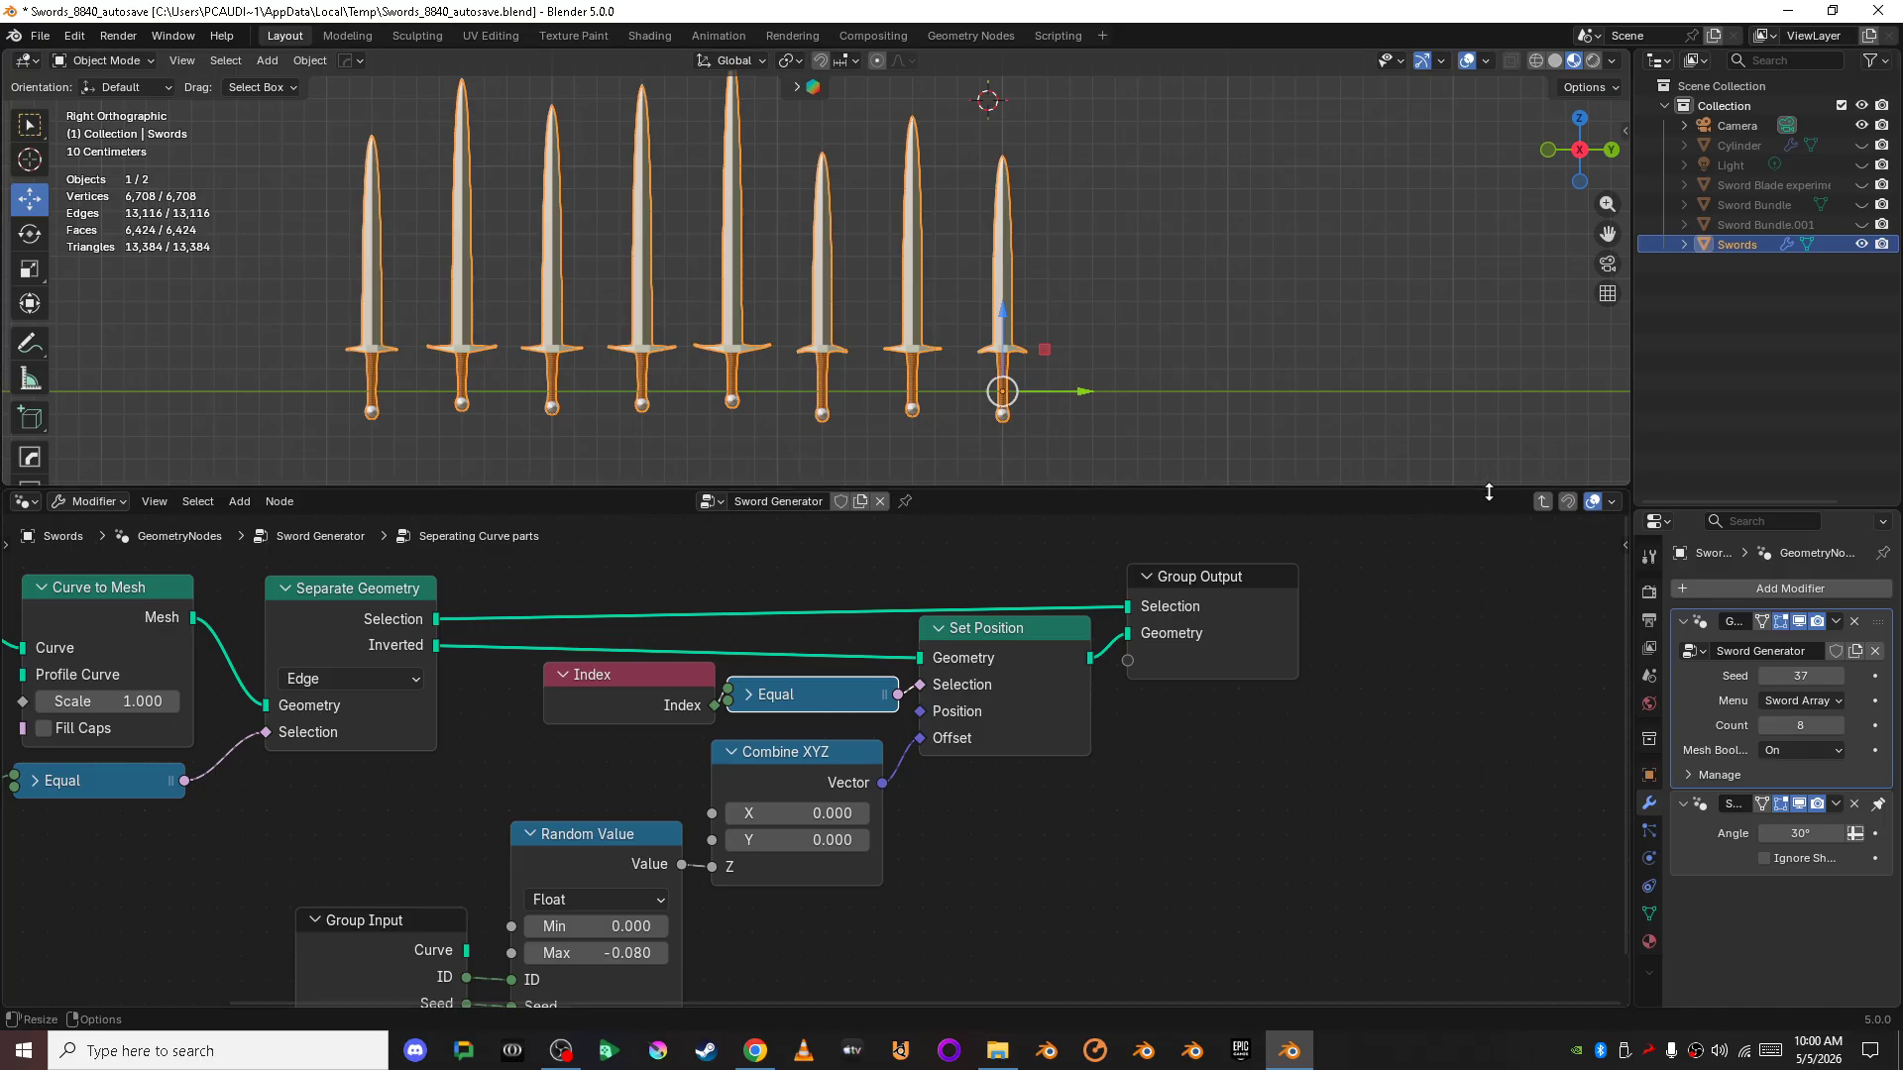
click(1539, 501)
- Open the Creating Blade group and delete the Viewer node connected to Fillet Curve
scroll(1187, 727, down, 5)
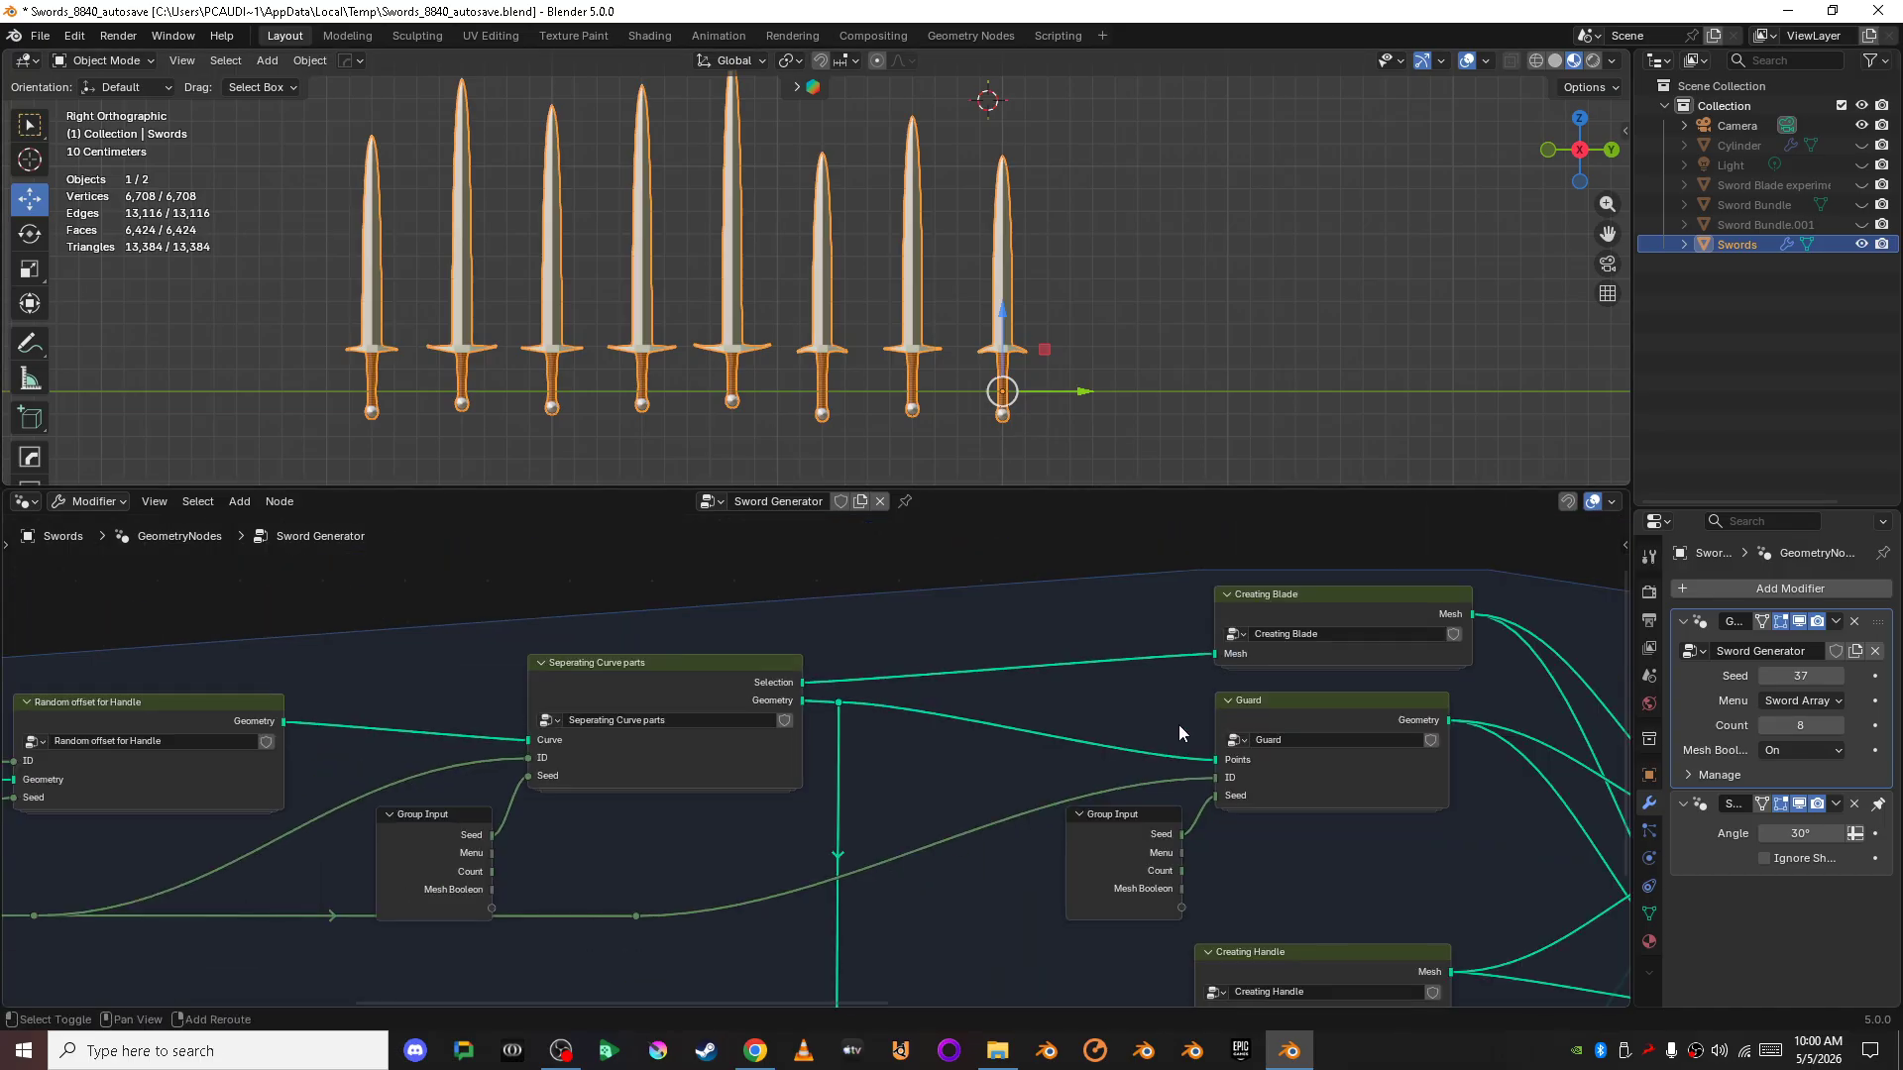
middle_drag(1179, 723, 615, 757)
scroll(616, 757, up, 4)
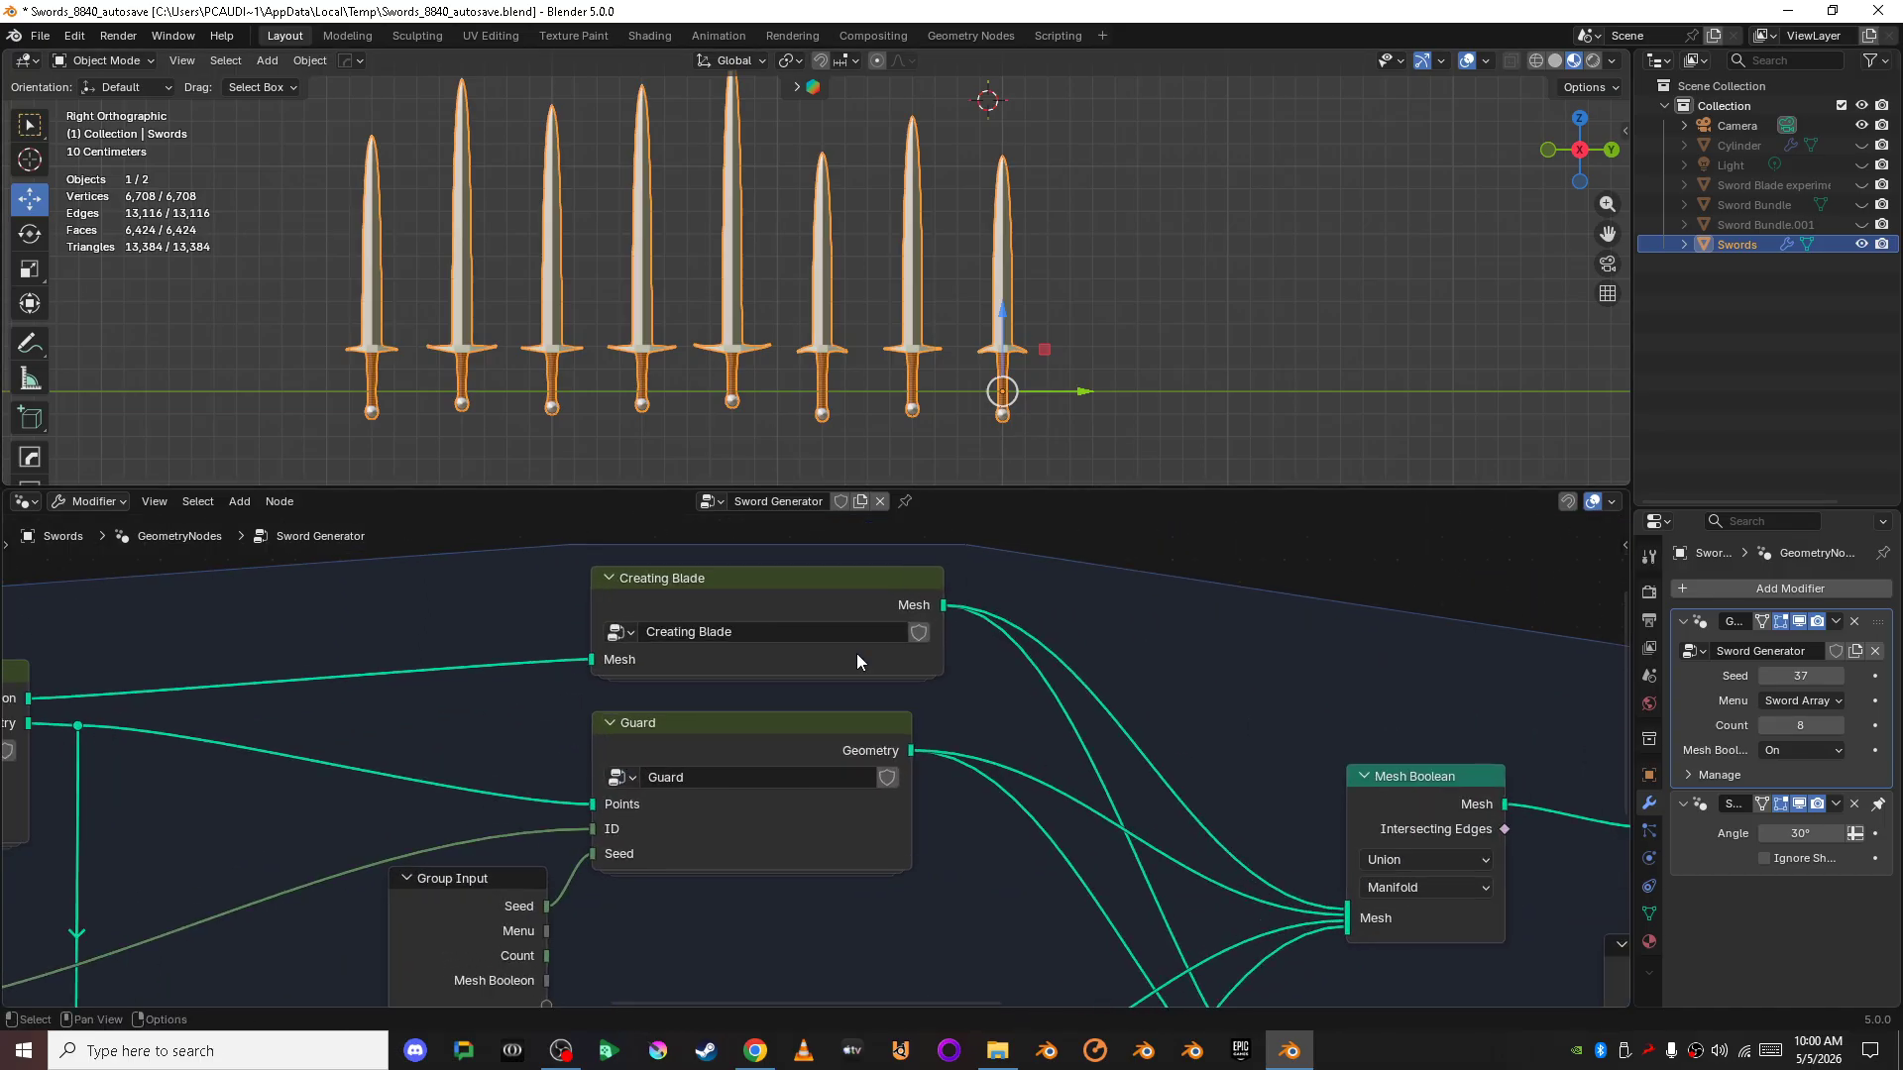
double_click(870, 591)
scroll(1166, 801, down, 5)
shift+middle_drag(1166, 801, 841, 708)
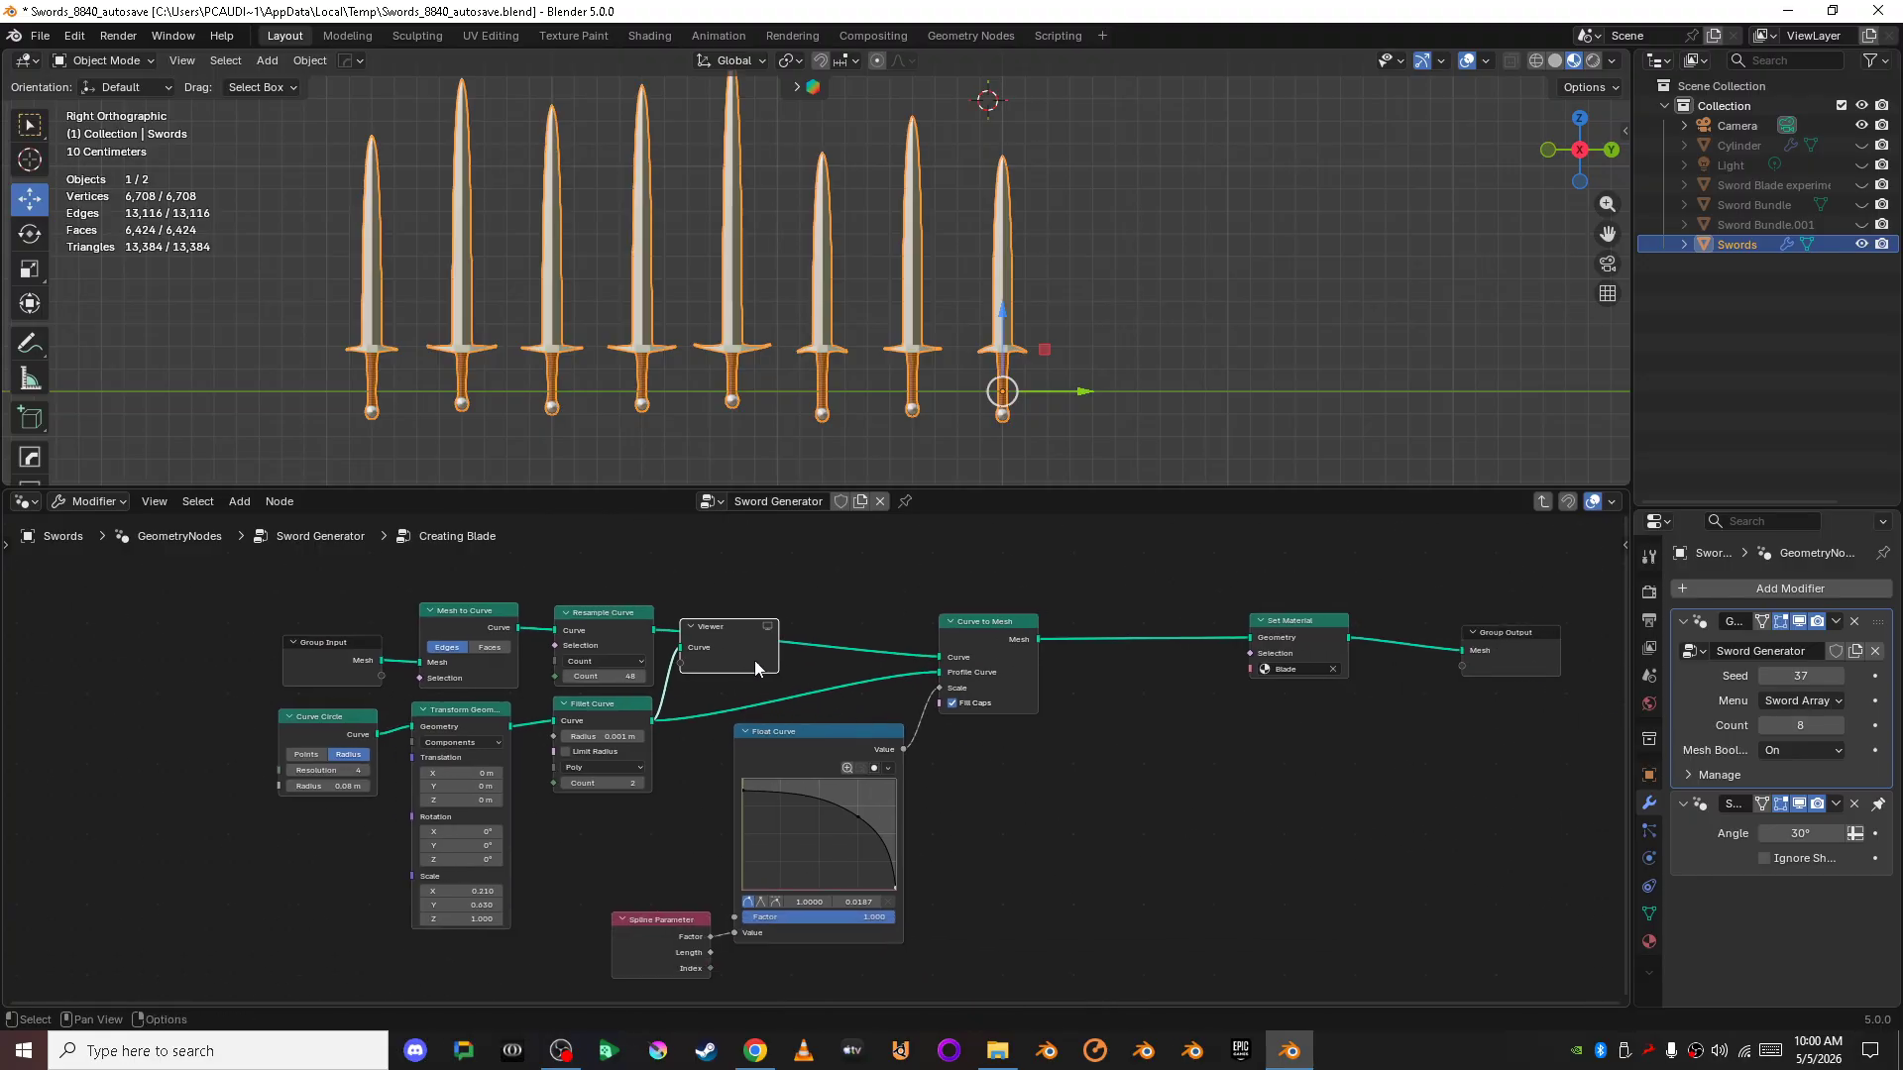
click(710, 652)
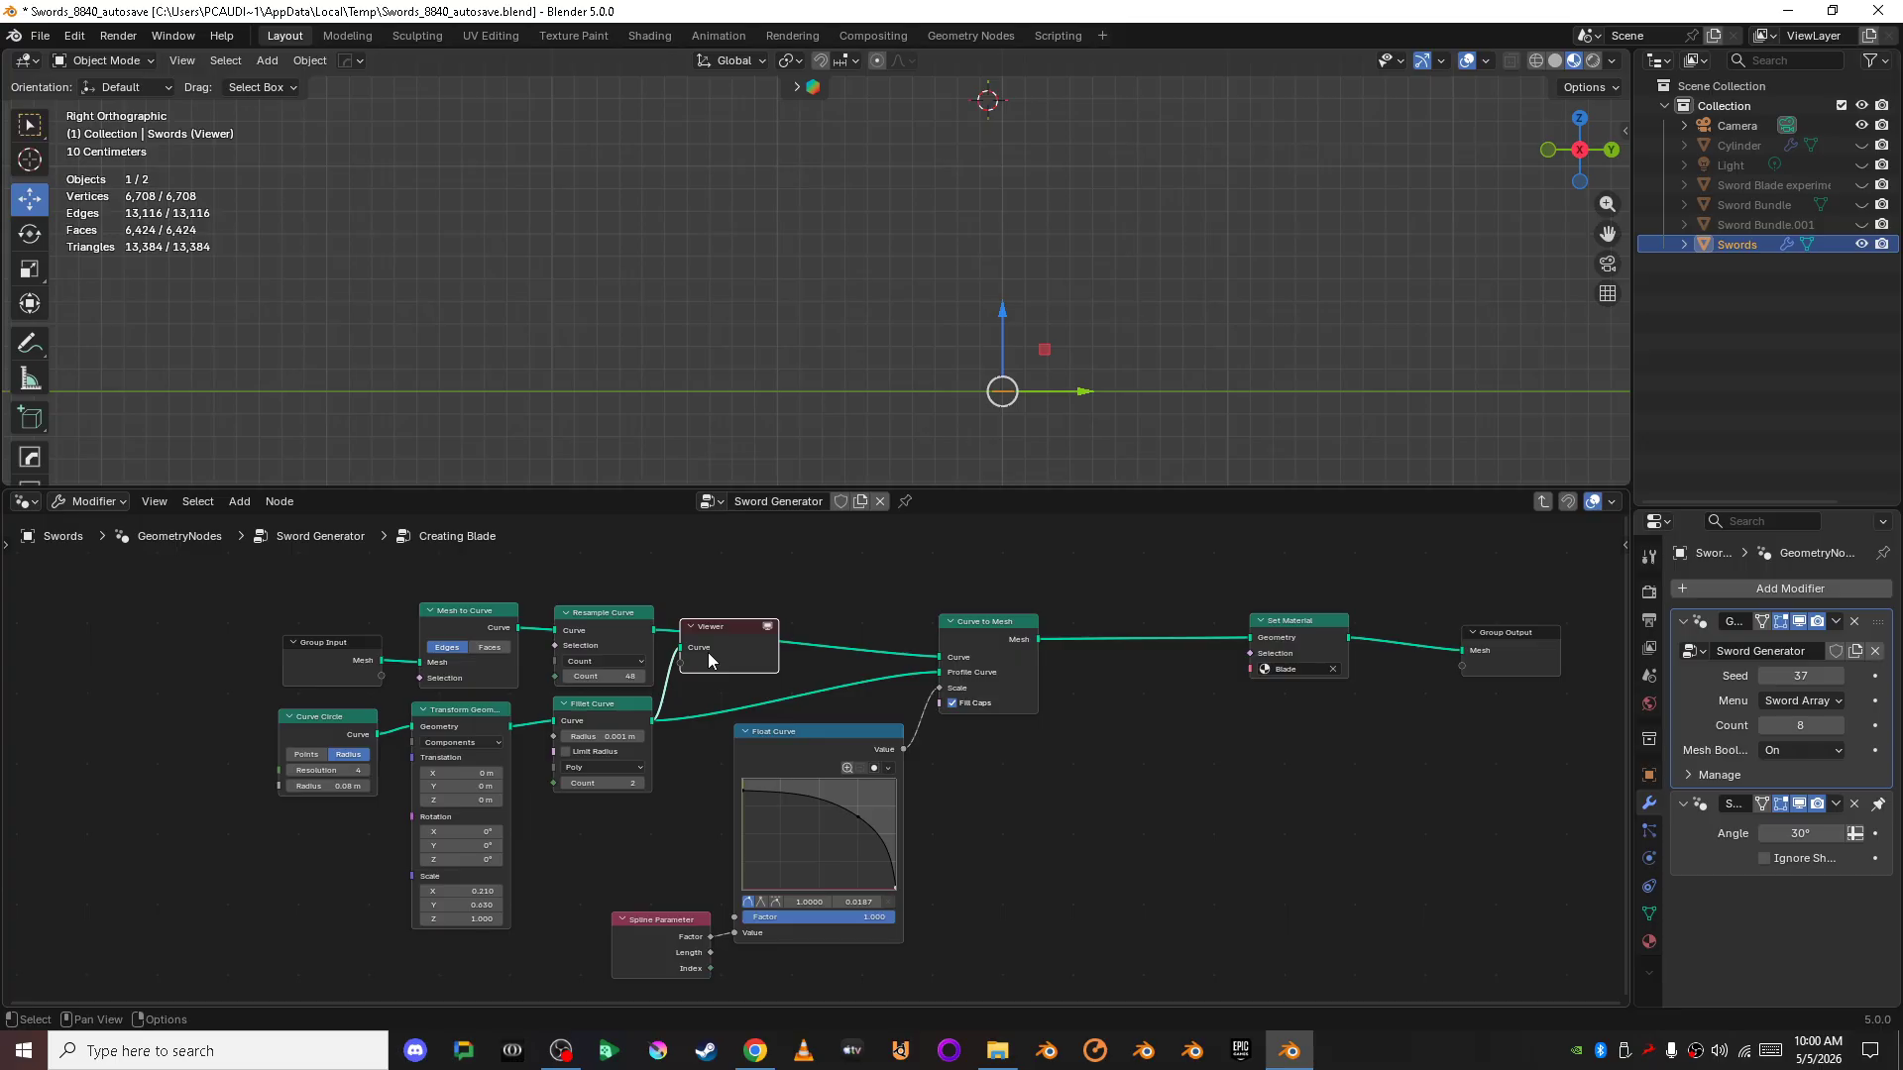
key(x)
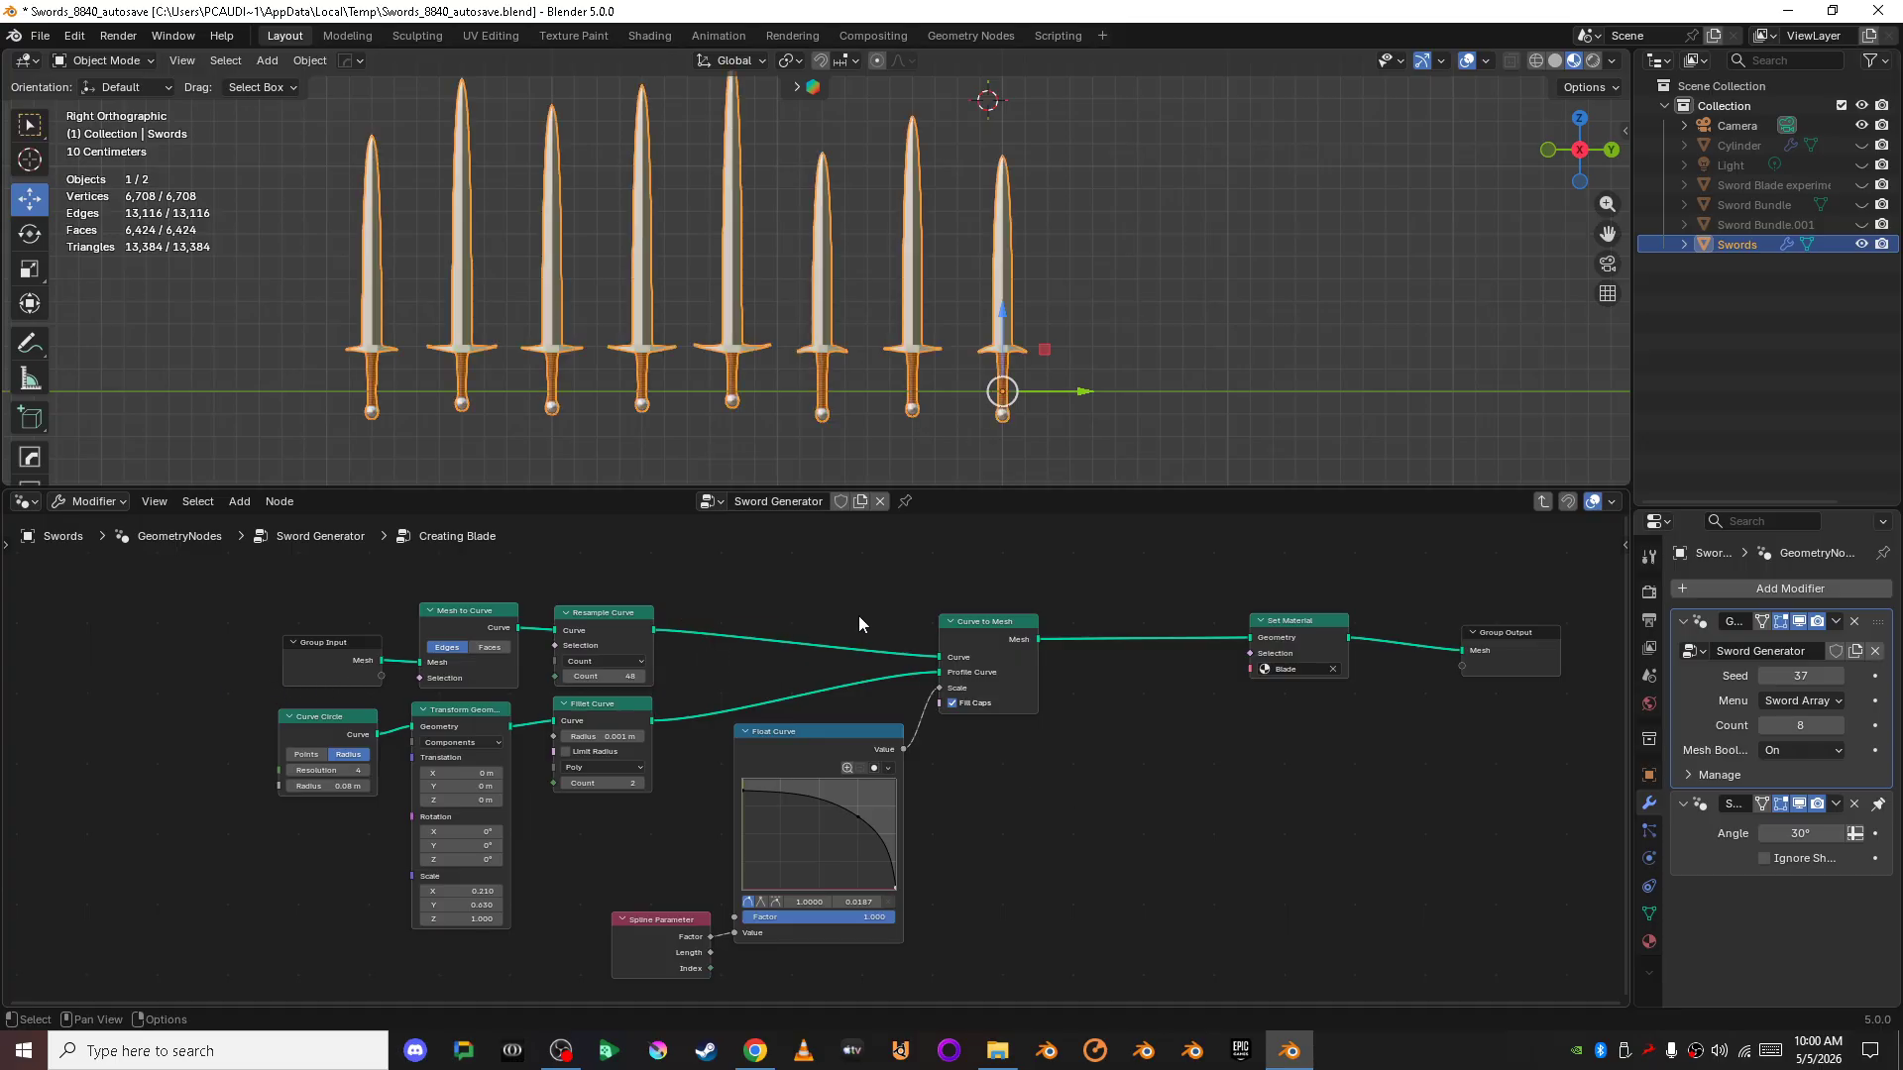
- Attach a Viewer to the Fillet Curve output to inspect the blade profile in perspective, and switch the preview off
scroll(1046, 854, up, 2)
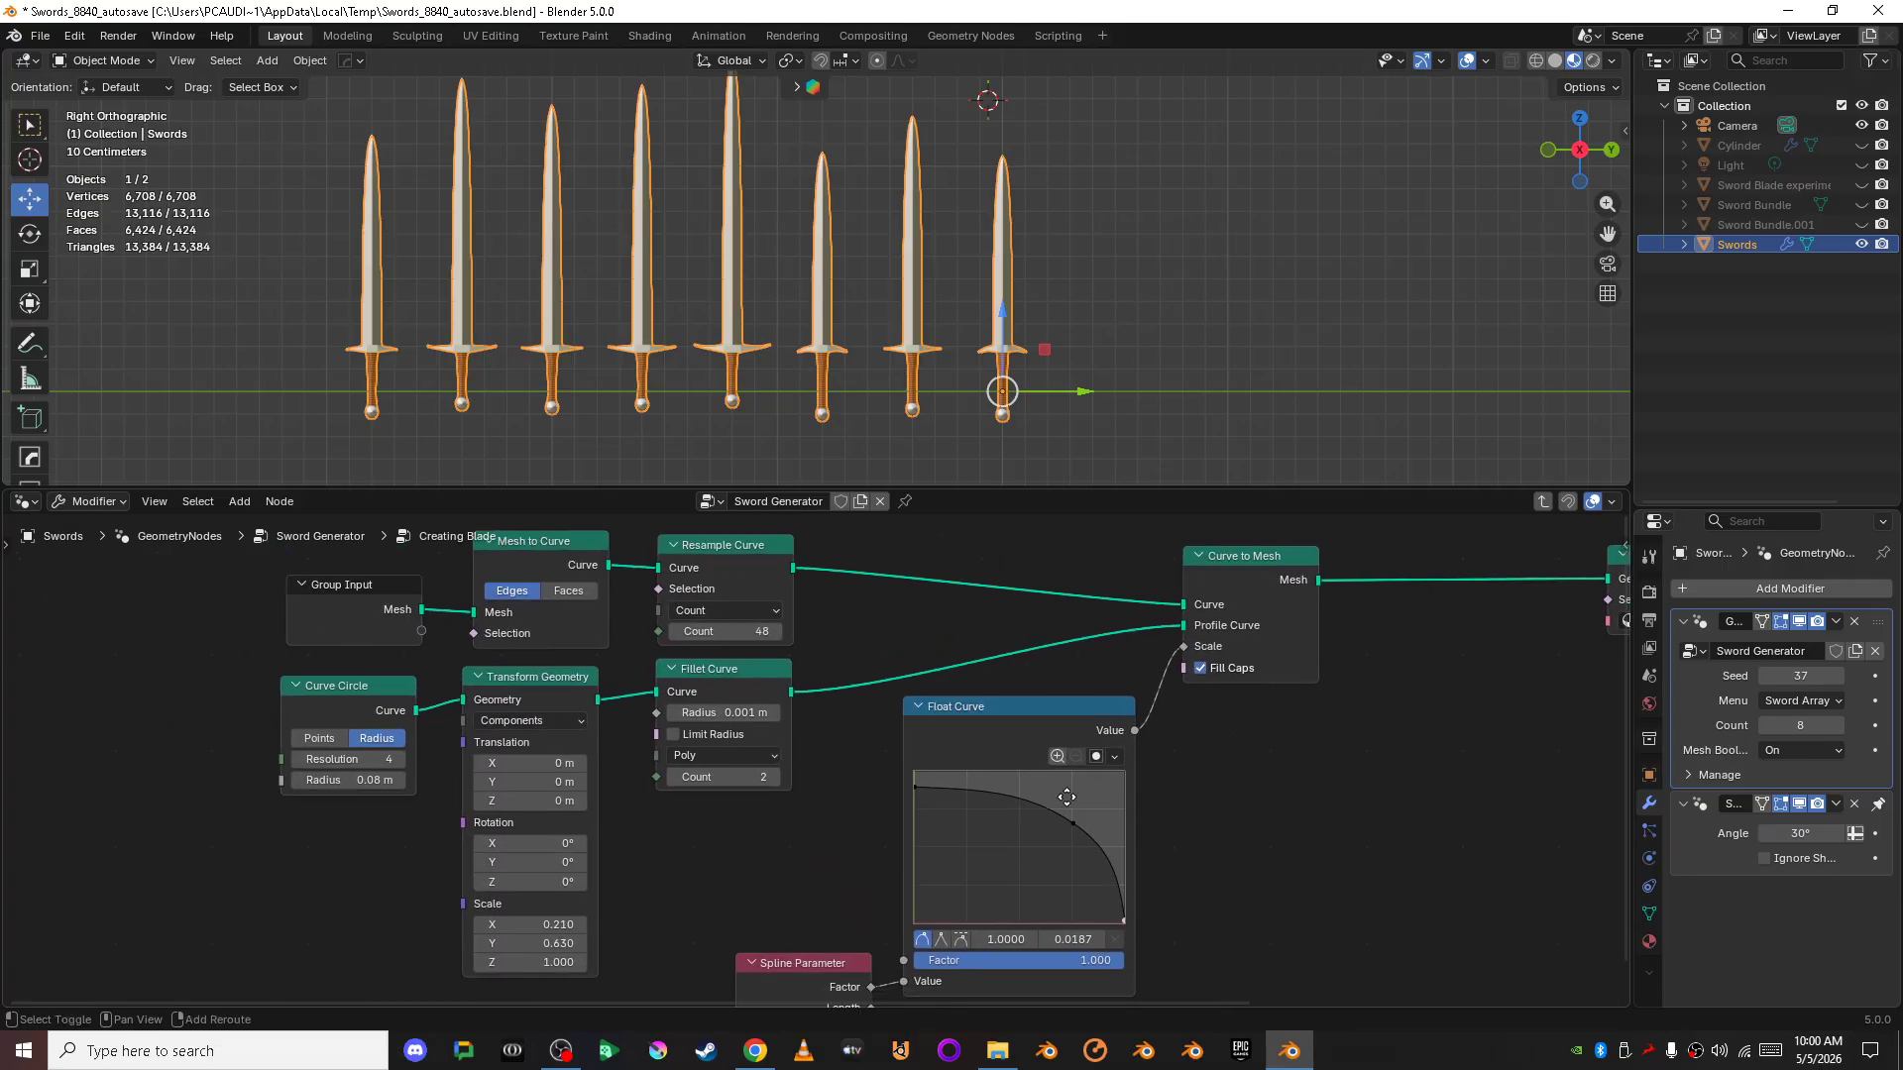
scroll(1066, 796, up, 2)
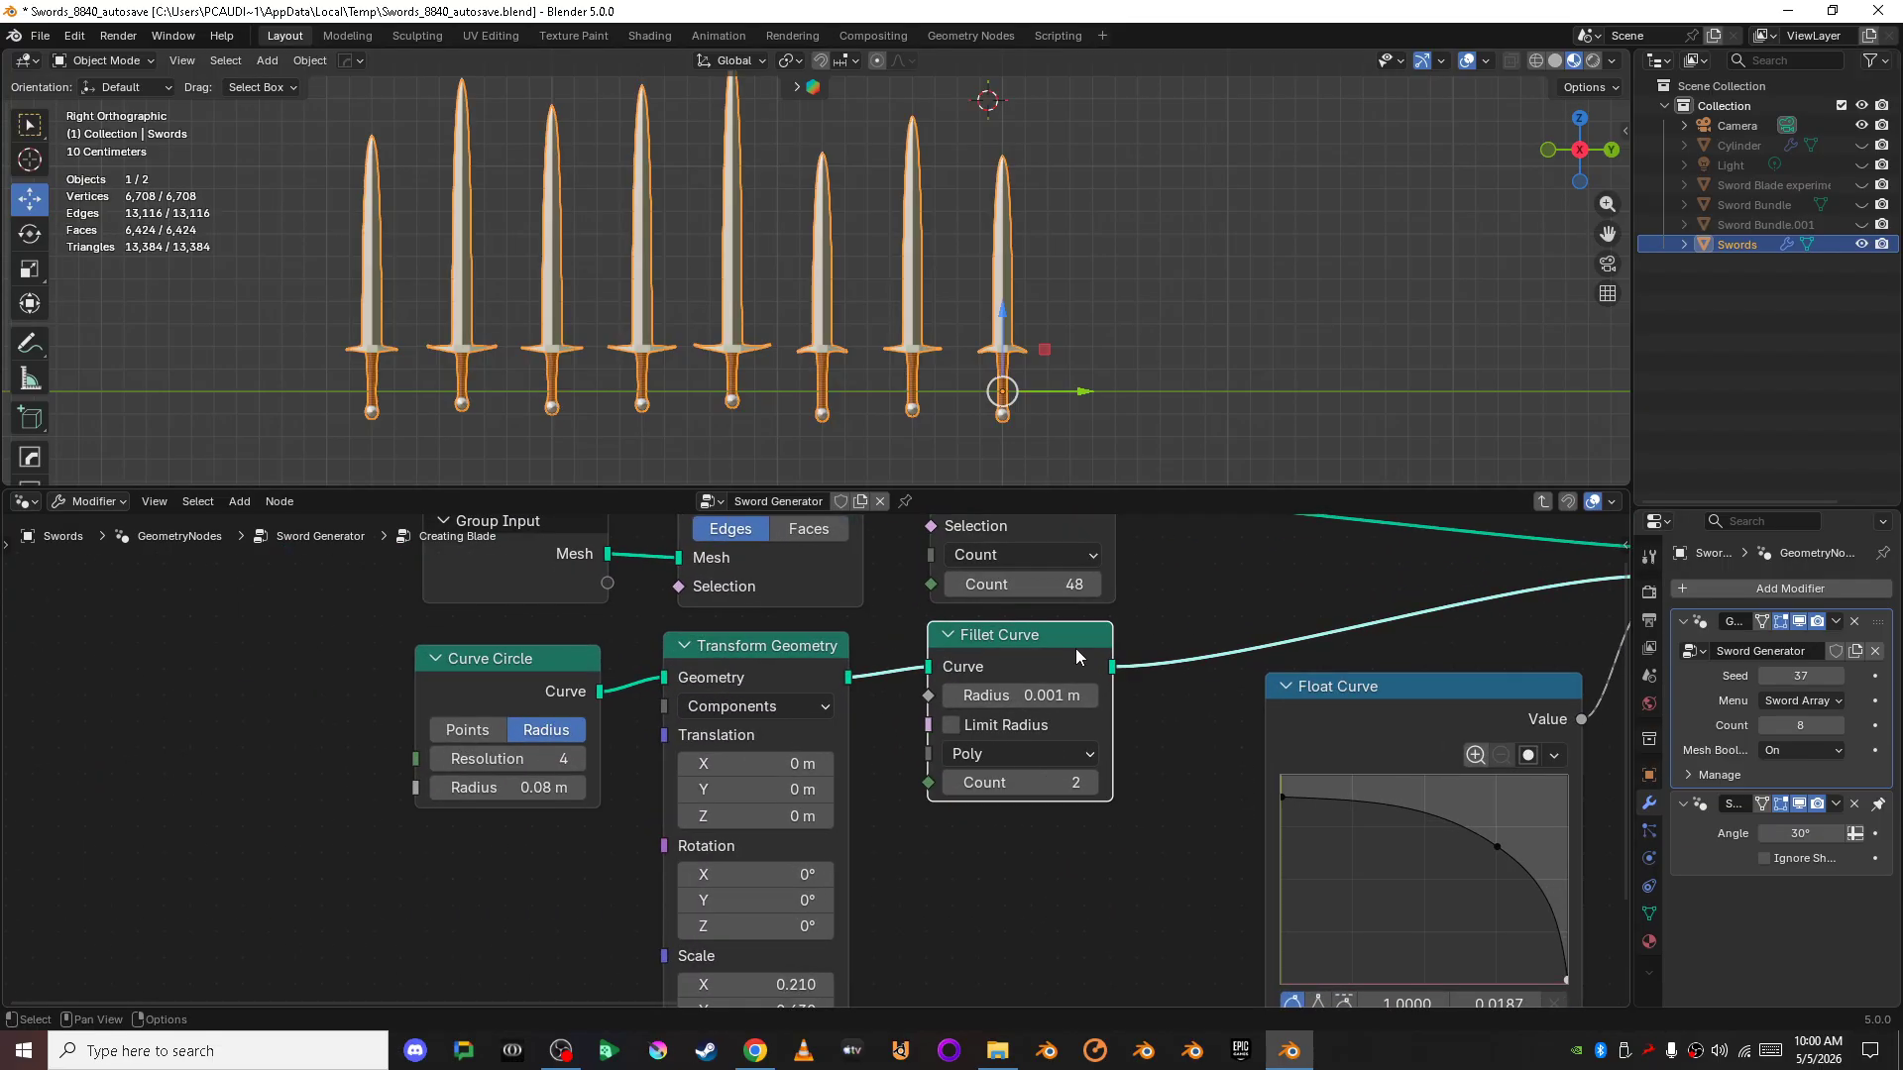
ctrl+shift+click(1078, 646)
middle_drag(1195, 371, 1118, 426)
click(1498, 540)
- Examine how Curve to Mesh in the Creating Blade group takes its curve, profile and Float Curve scale
scroll(1215, 645, down, 5)
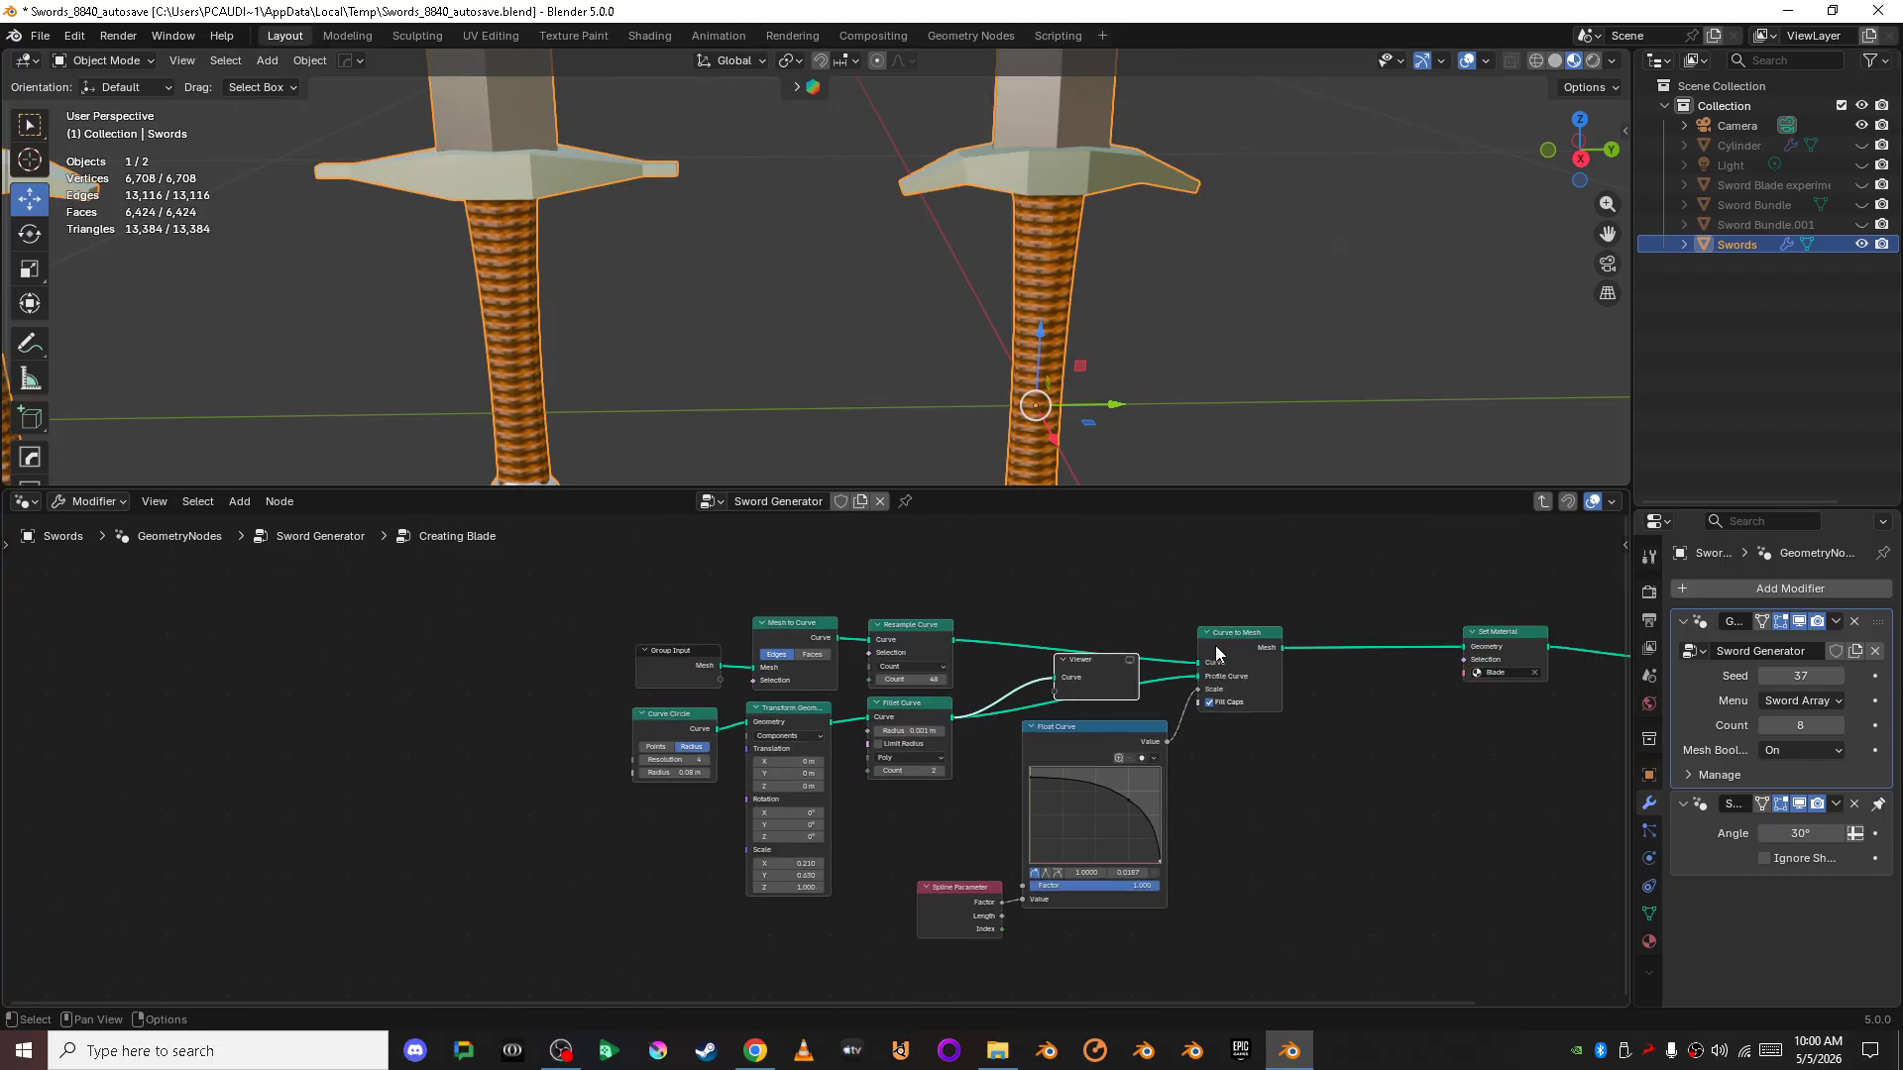
scroll(1215, 645, up, 4)
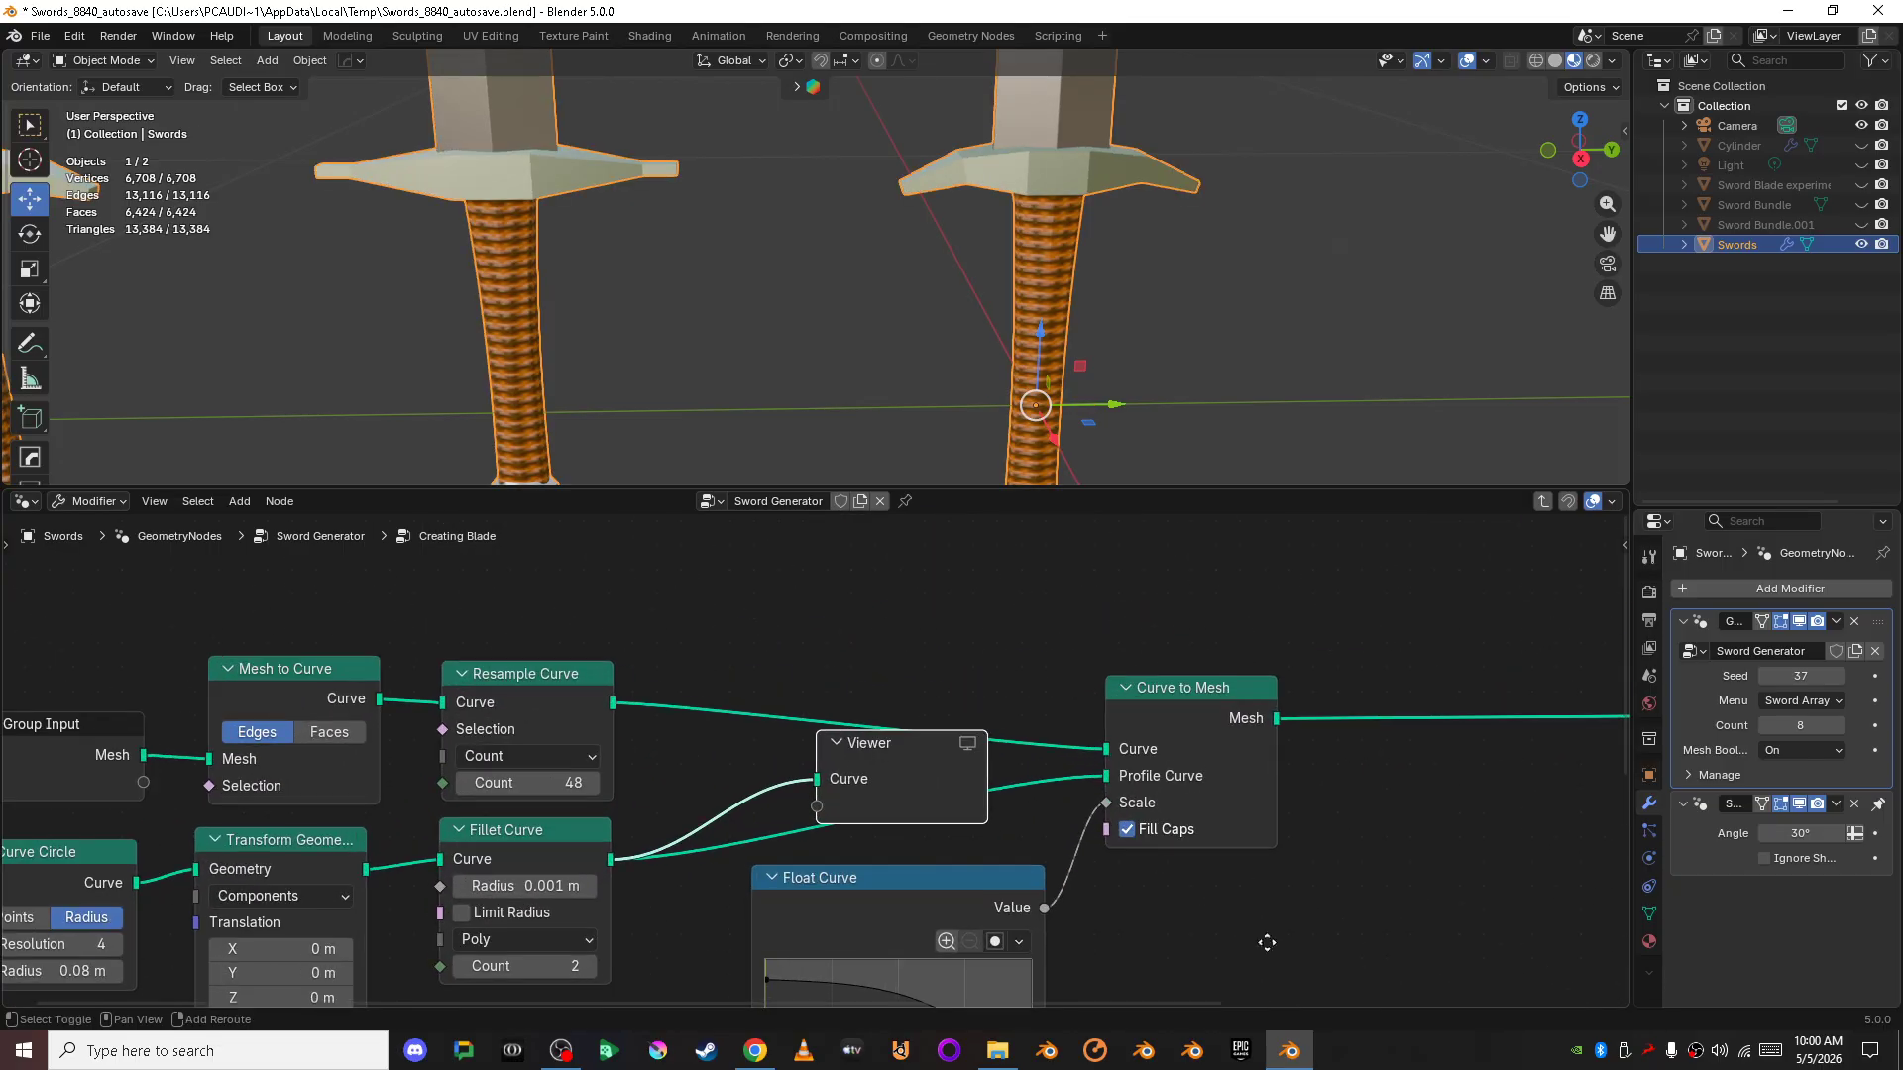
shift+middle_drag(1266, 942, 1013, 781)
scroll(1109, 872, down, 4)
shift+middle_drag(1025, 896, 1104, 830)
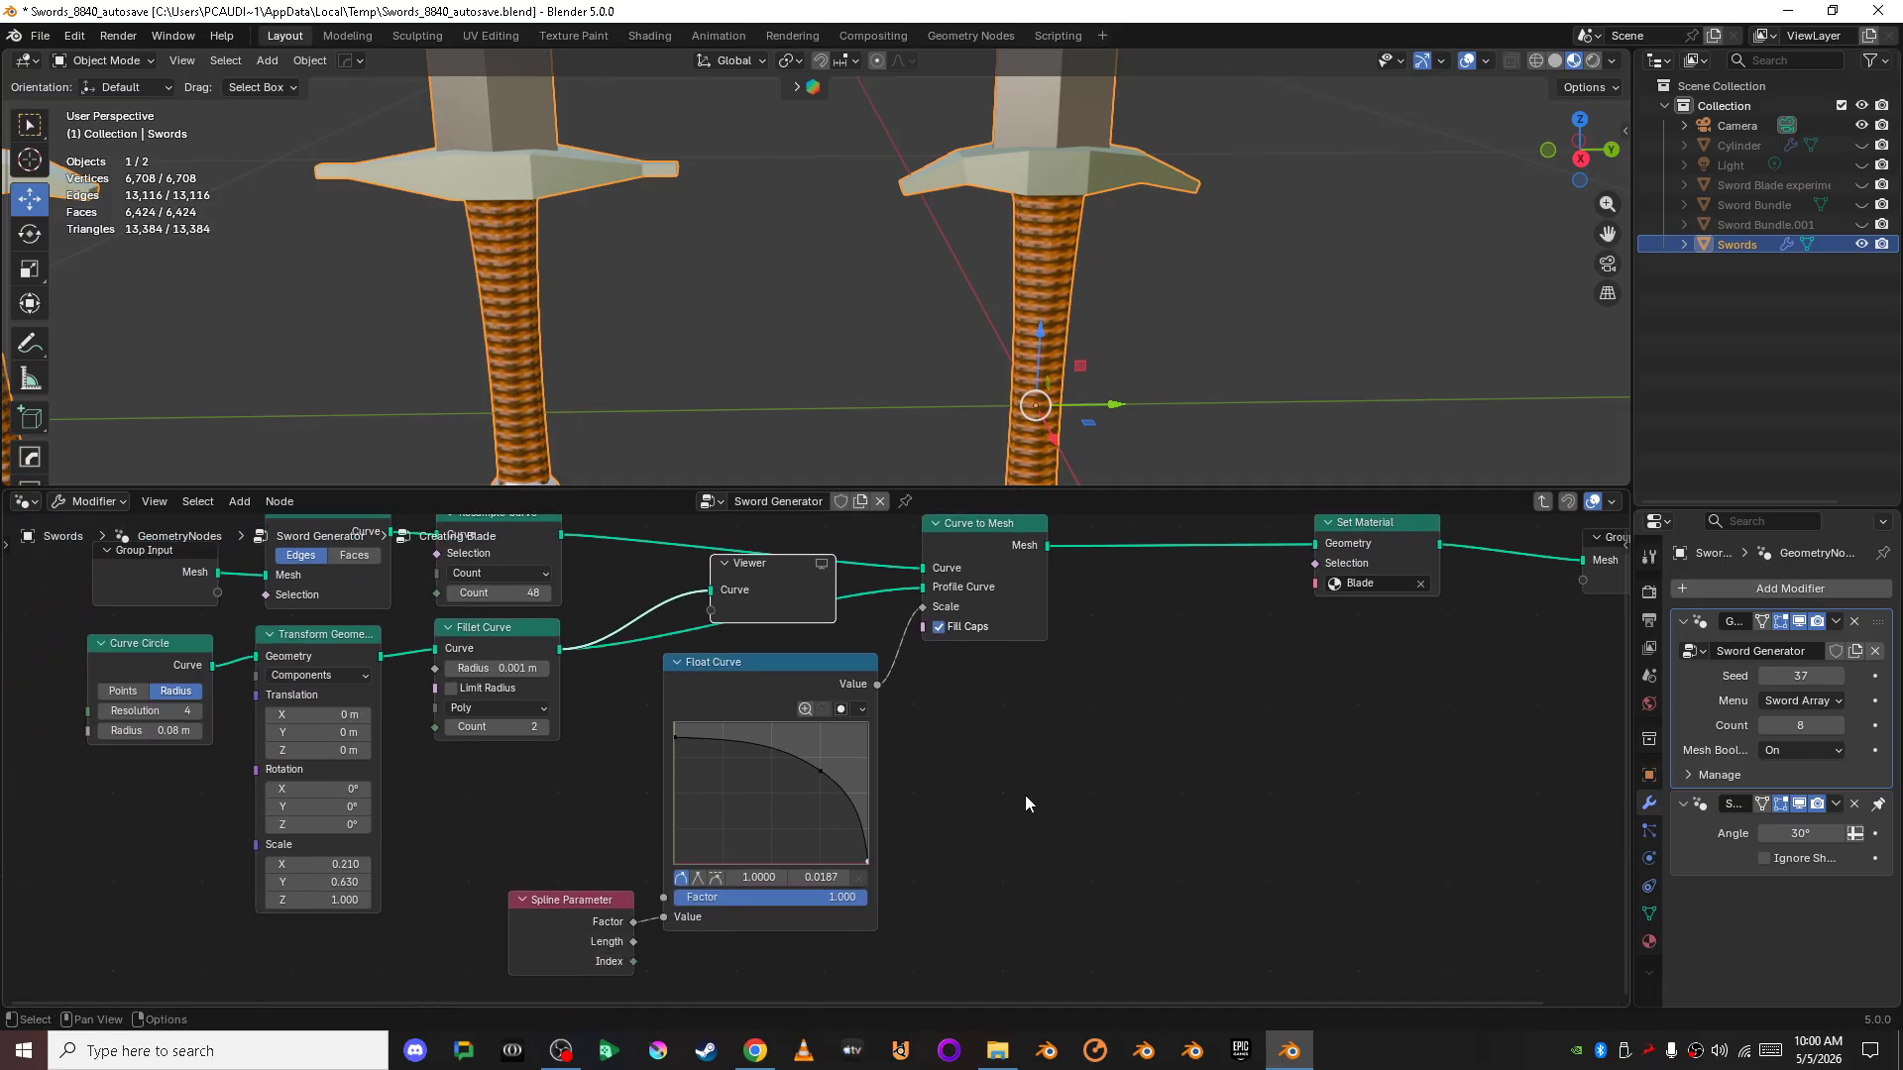
- Show the blade tips close up in the right orthographic view and compare their taper with the Float Curve driven by Spline Parameter
click(1580, 158)
scroll(1283, 255, up, 4)
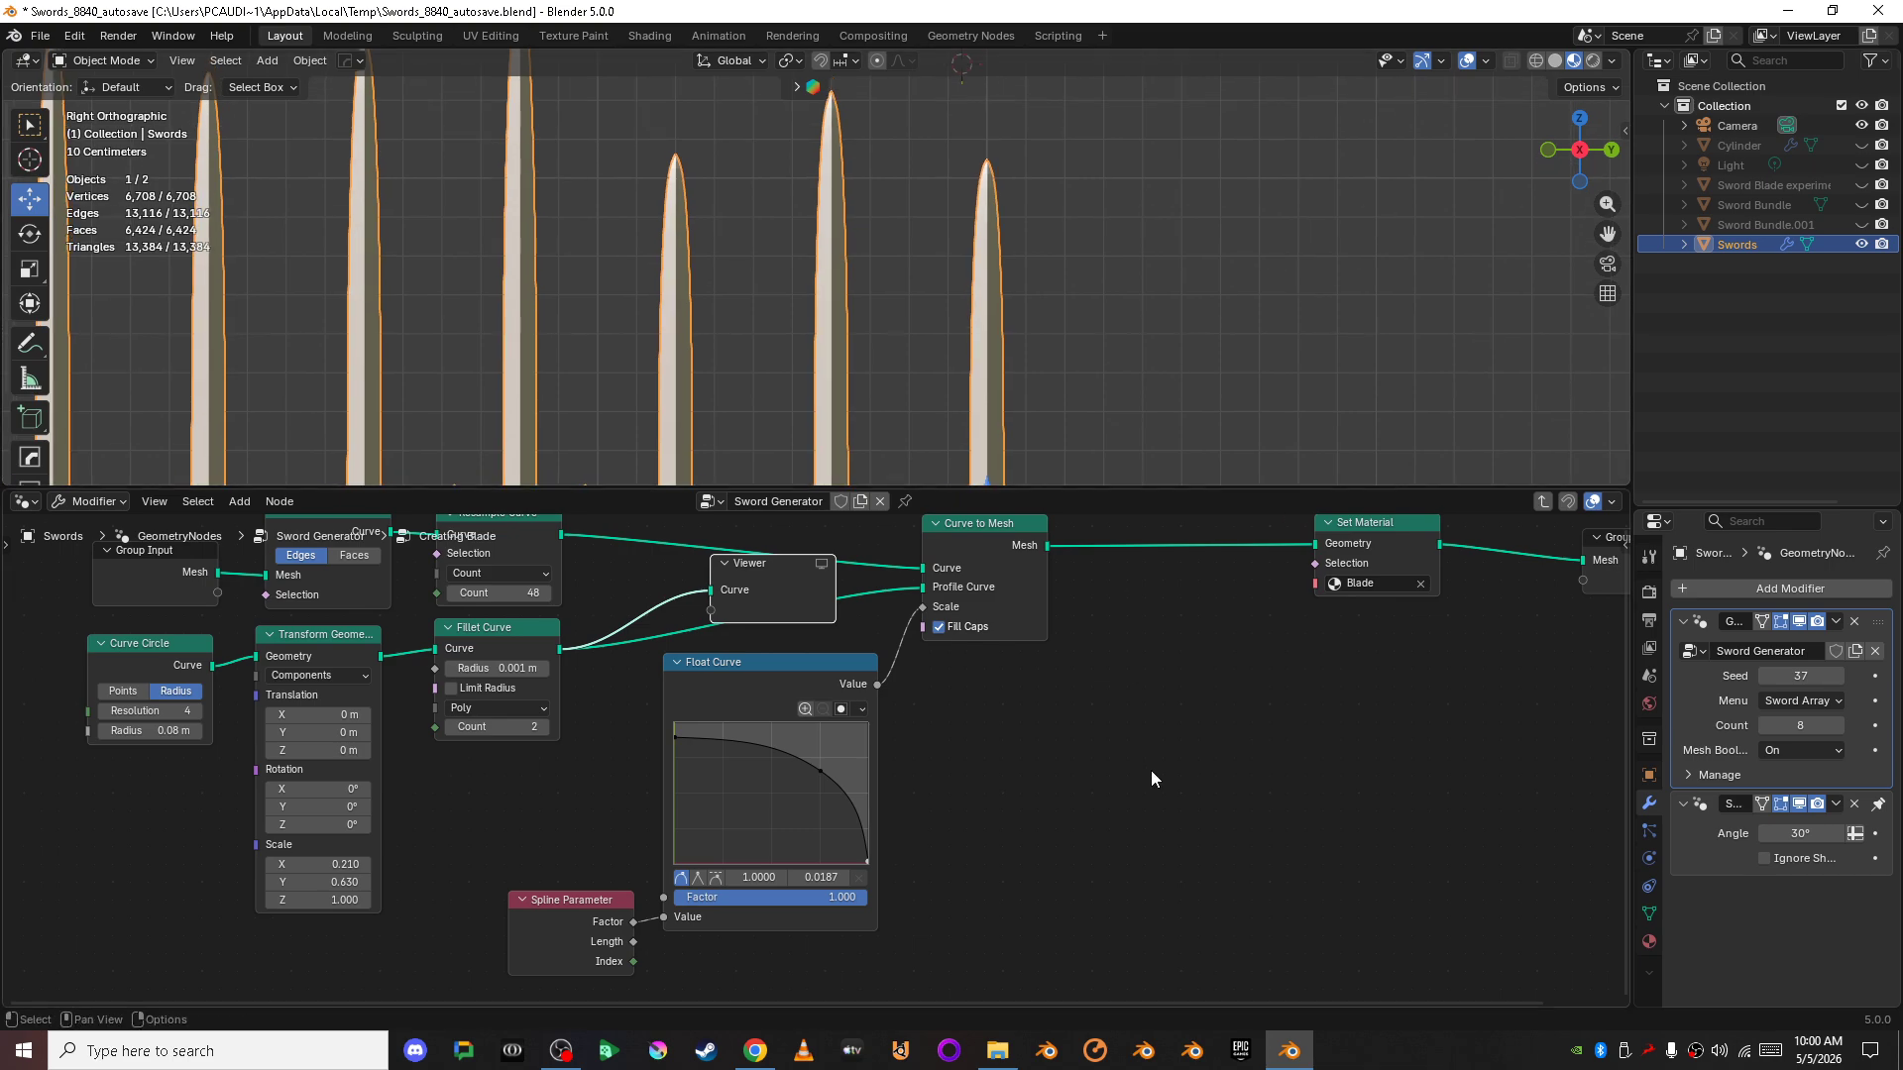
shift+middle_drag(1062, 834, 1114, 785)
scroll(1113, 785, up, 2)
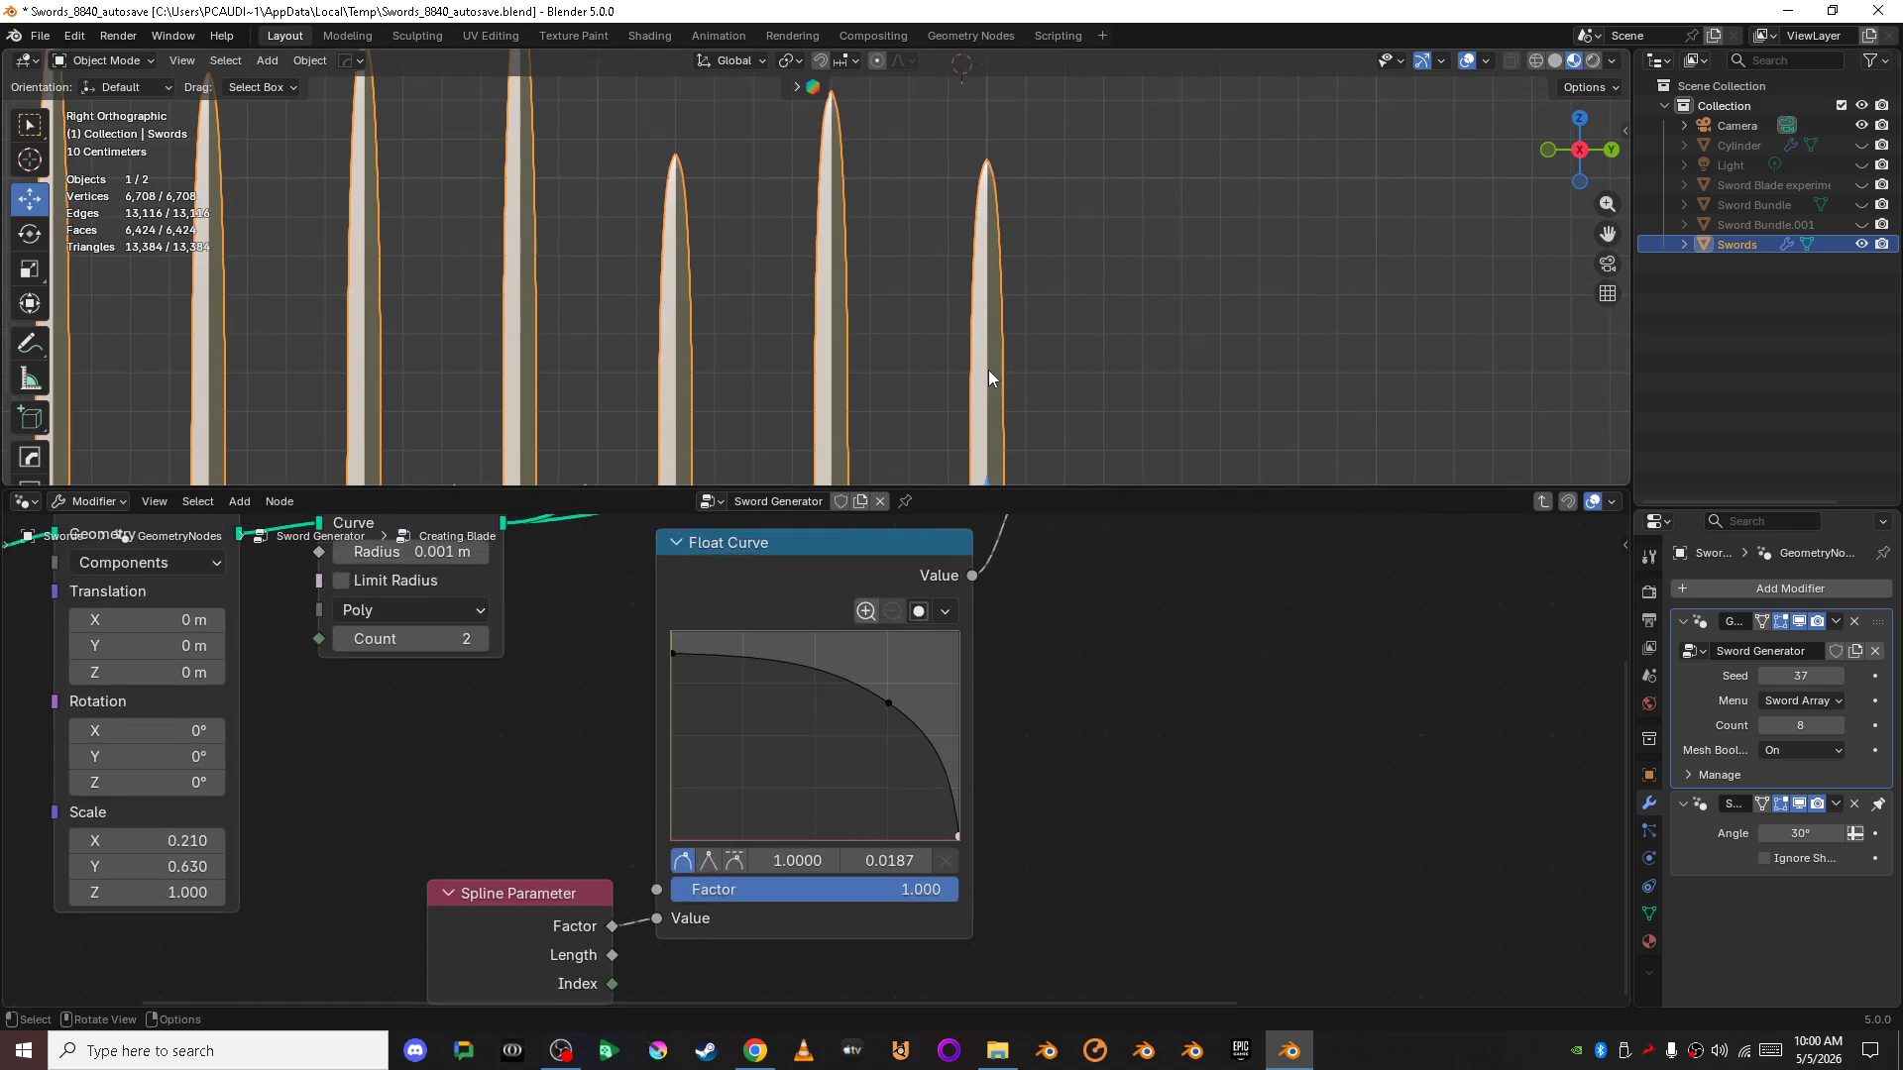
middle_drag(981, 778, 1092, 674)
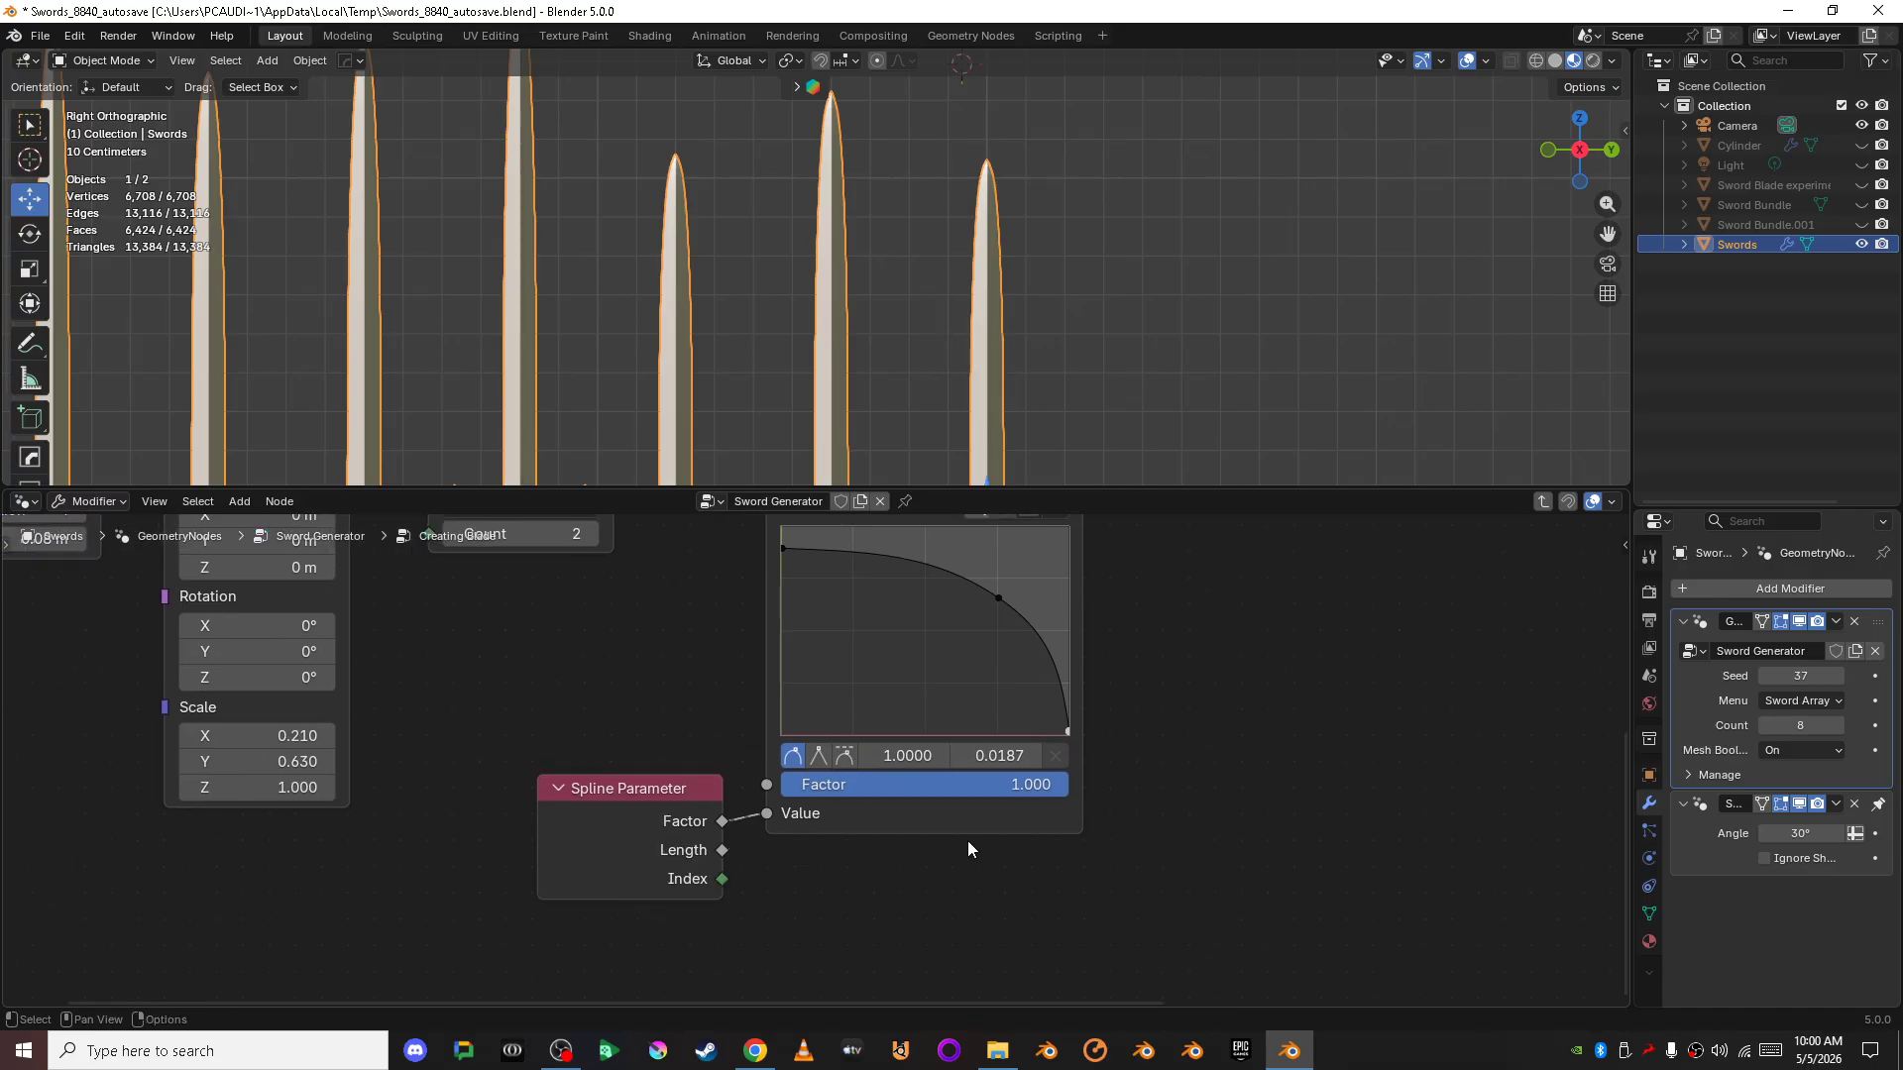
scroll(1241, 739, down, 3)
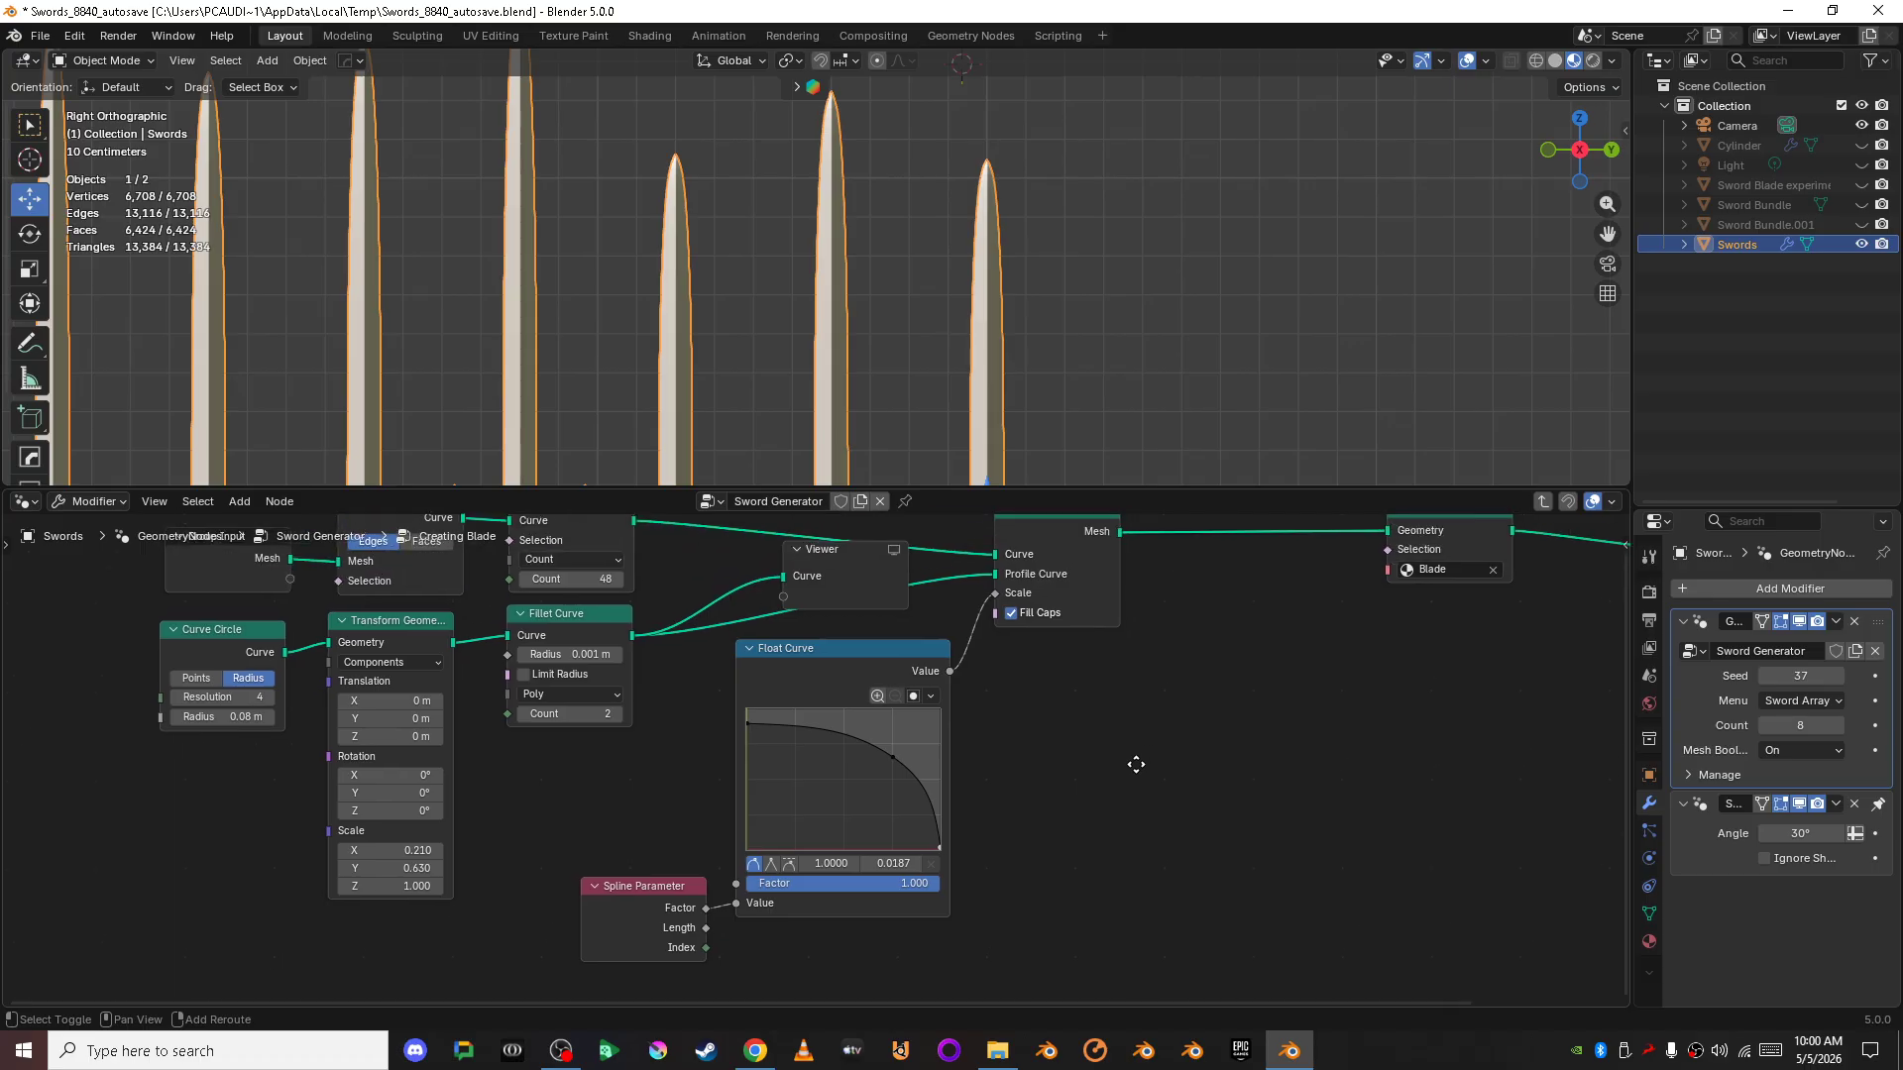
- Reshape the blade's Float Curve by moving its middle control point to about 0.58, 0.54, then up to about 0.71, 0.82
shift+middle_drag(1119, 369, 1134, 306)
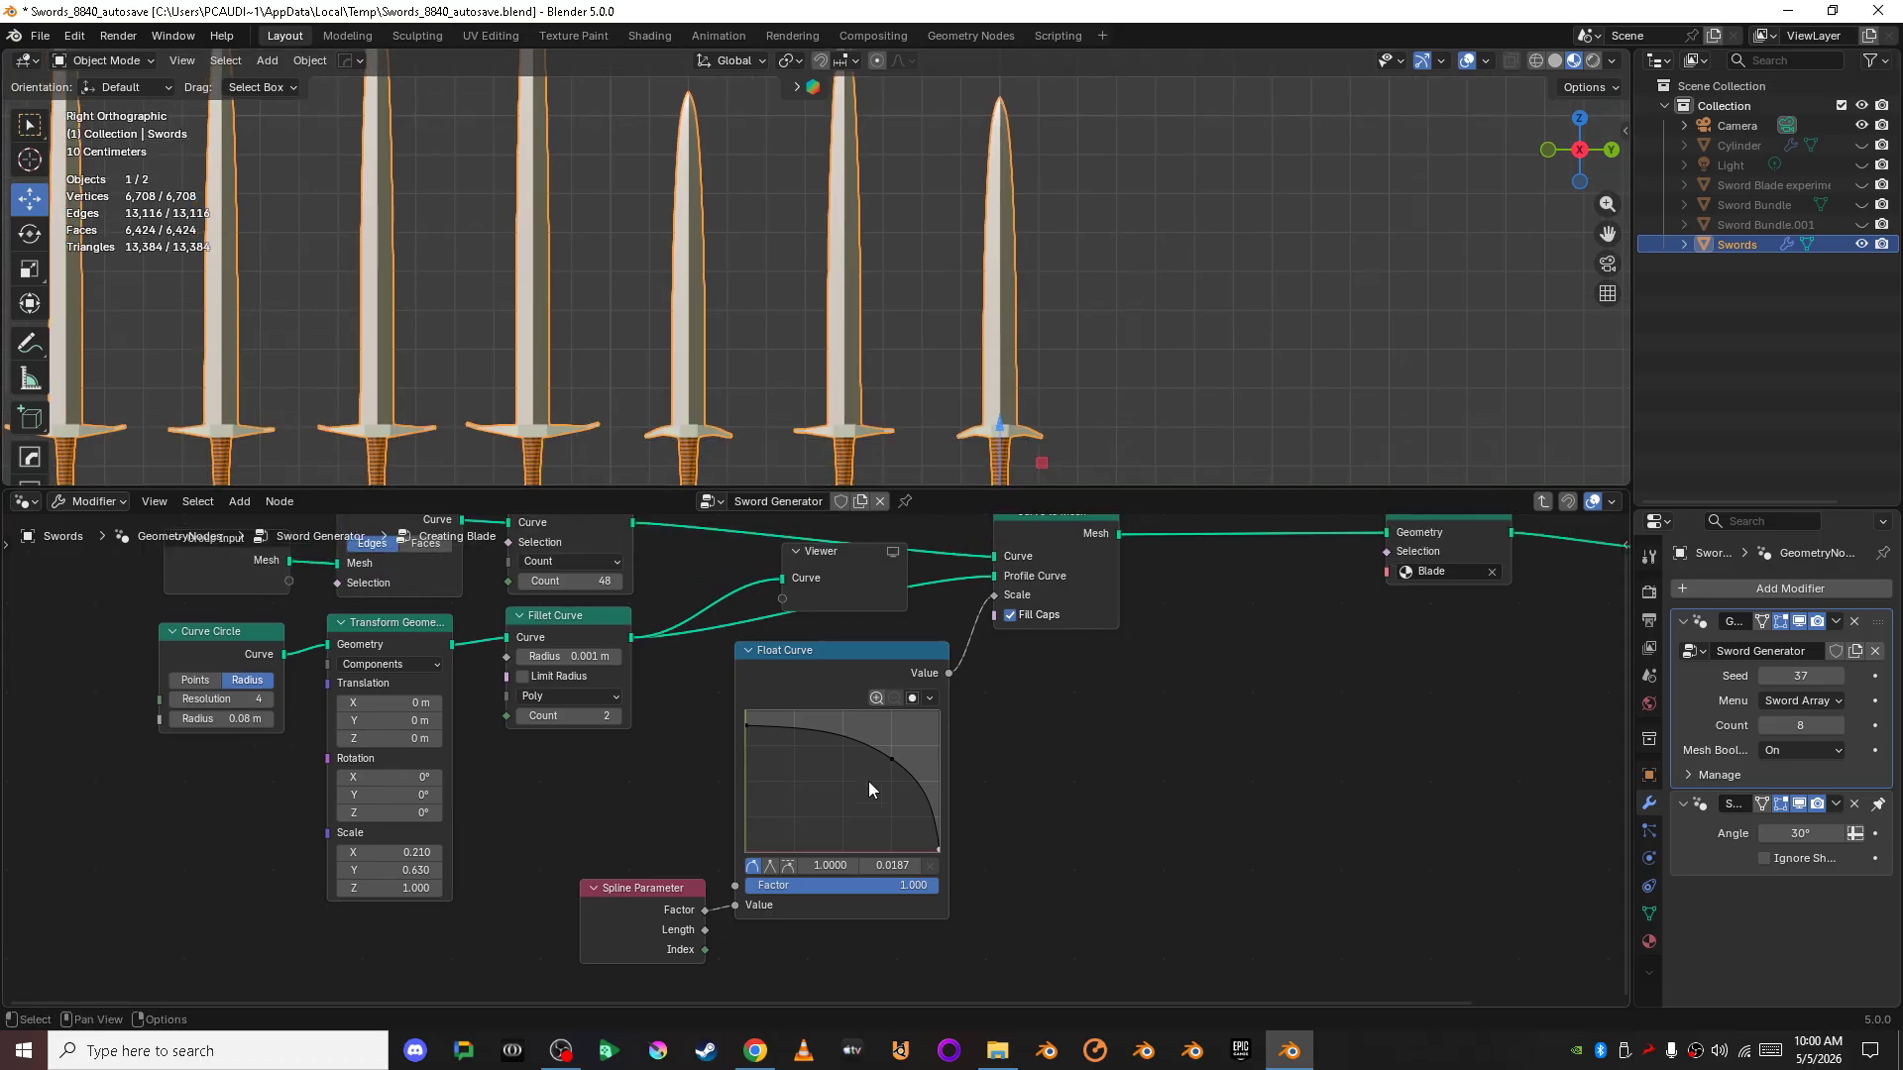
drag(890, 753, 858, 776)
scroll(965, 294, down, 3)
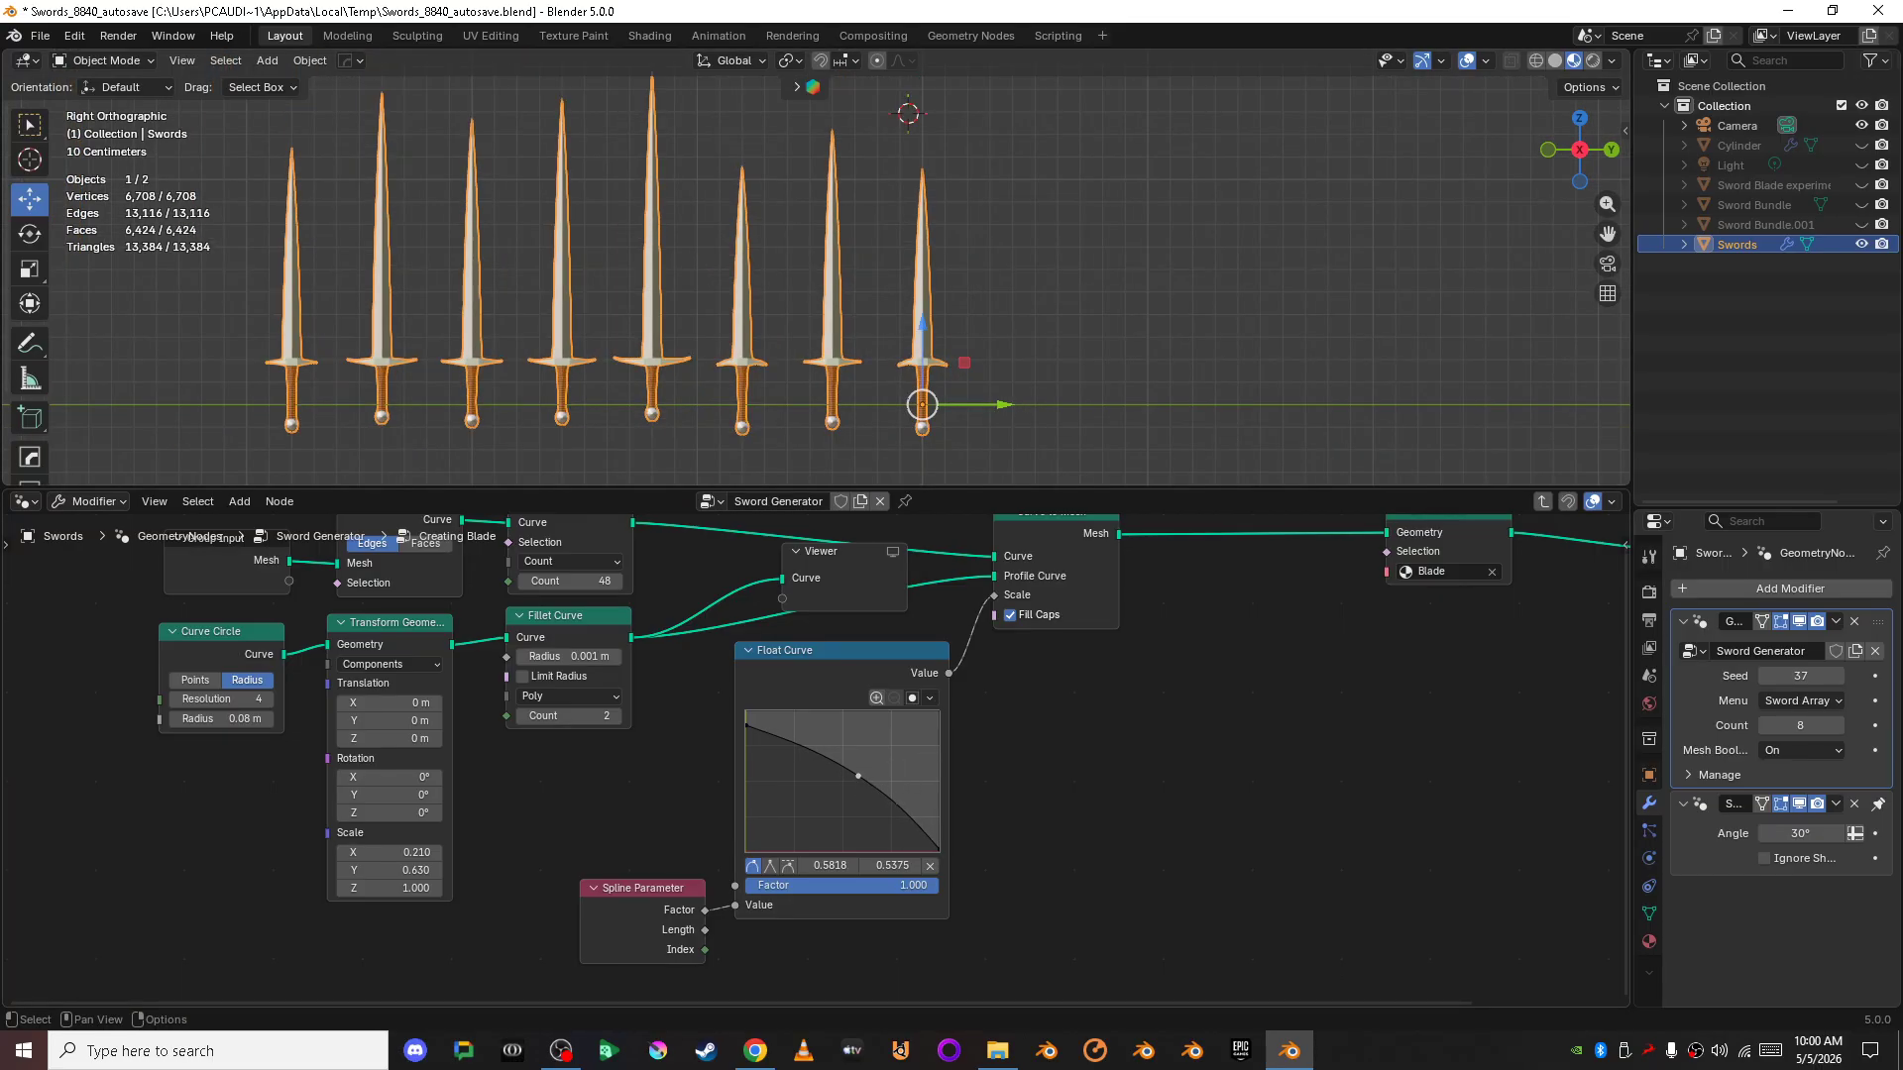
drag(858, 776, 882, 736)
scroll(985, 268, up, 5)
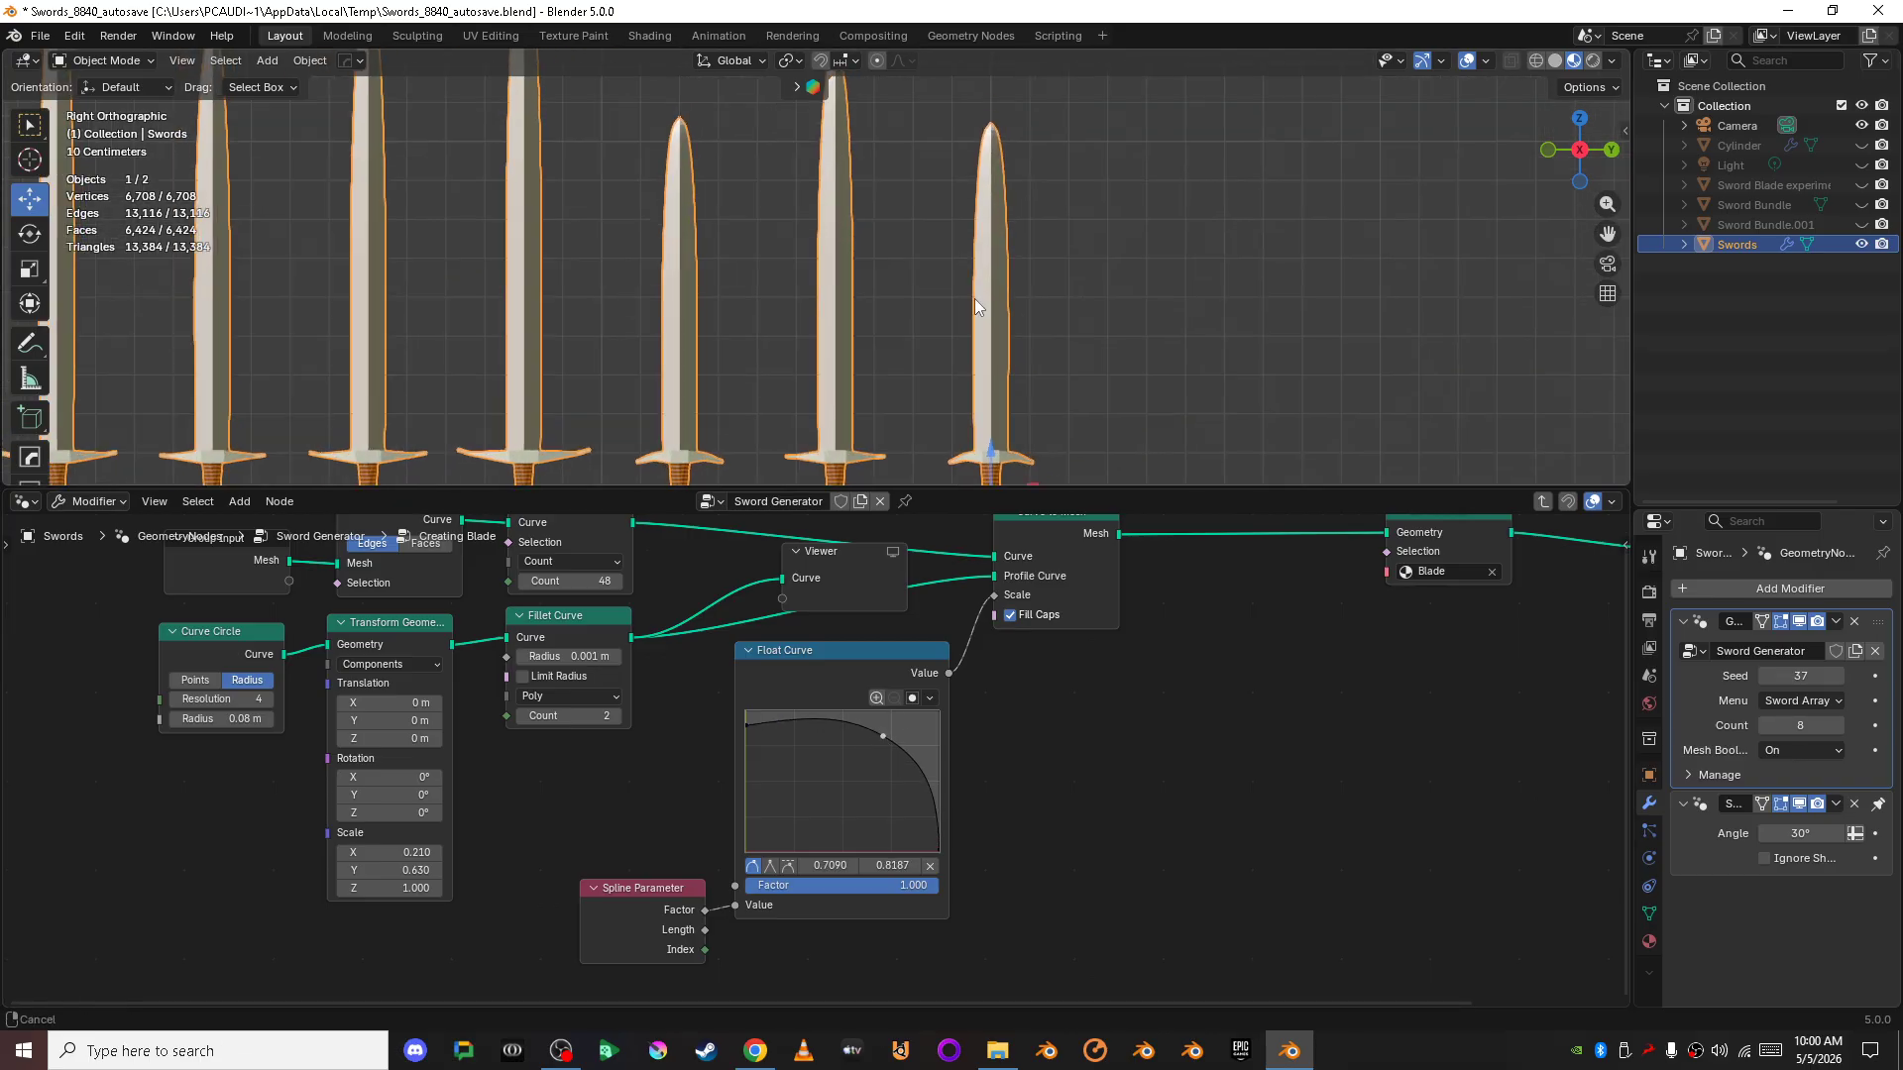
scroll(1049, 408, down, 3)
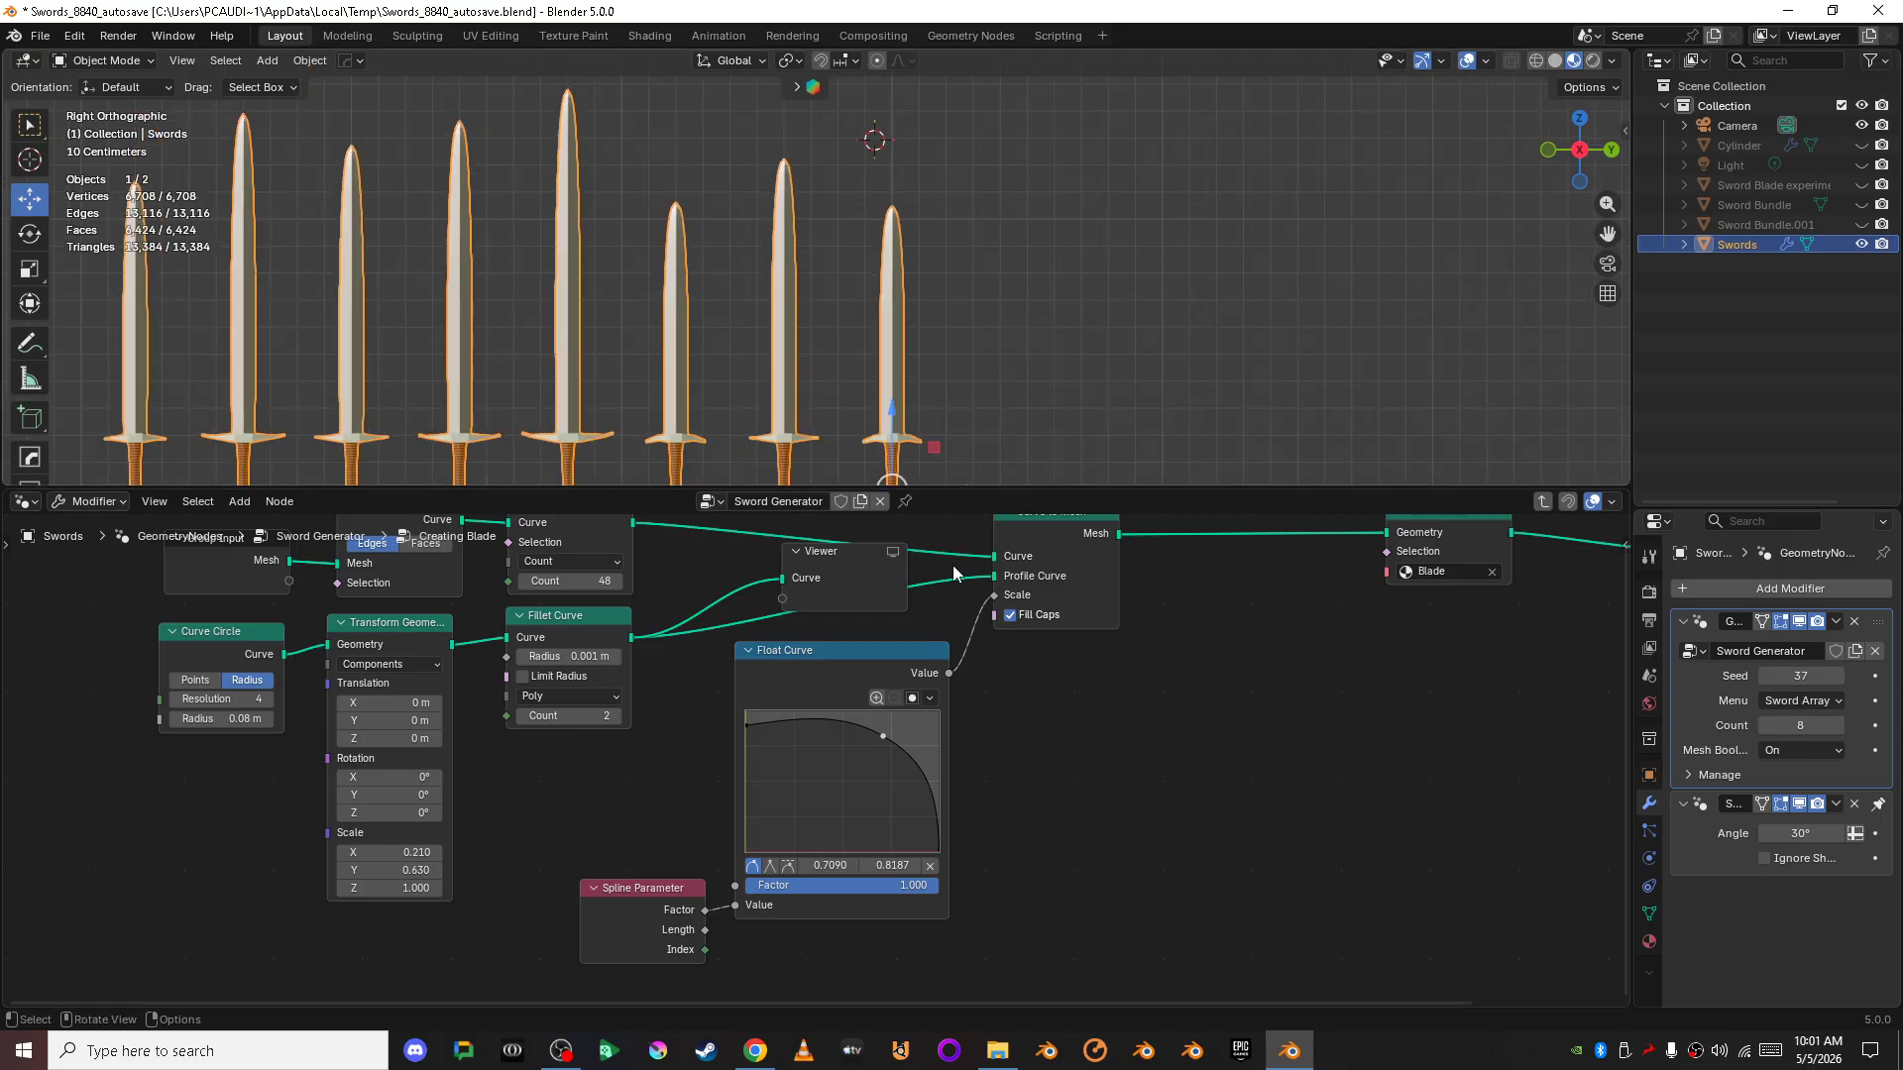
- Add two more control points to the blade's Float Curve at about 0.83, 0.44 and 0.32, 0.69, and deselect the swords
mouse_move(901, 775)
mouse_down()
mouse_move(918, 765)
mouse_move(907, 798)
mouse_up()
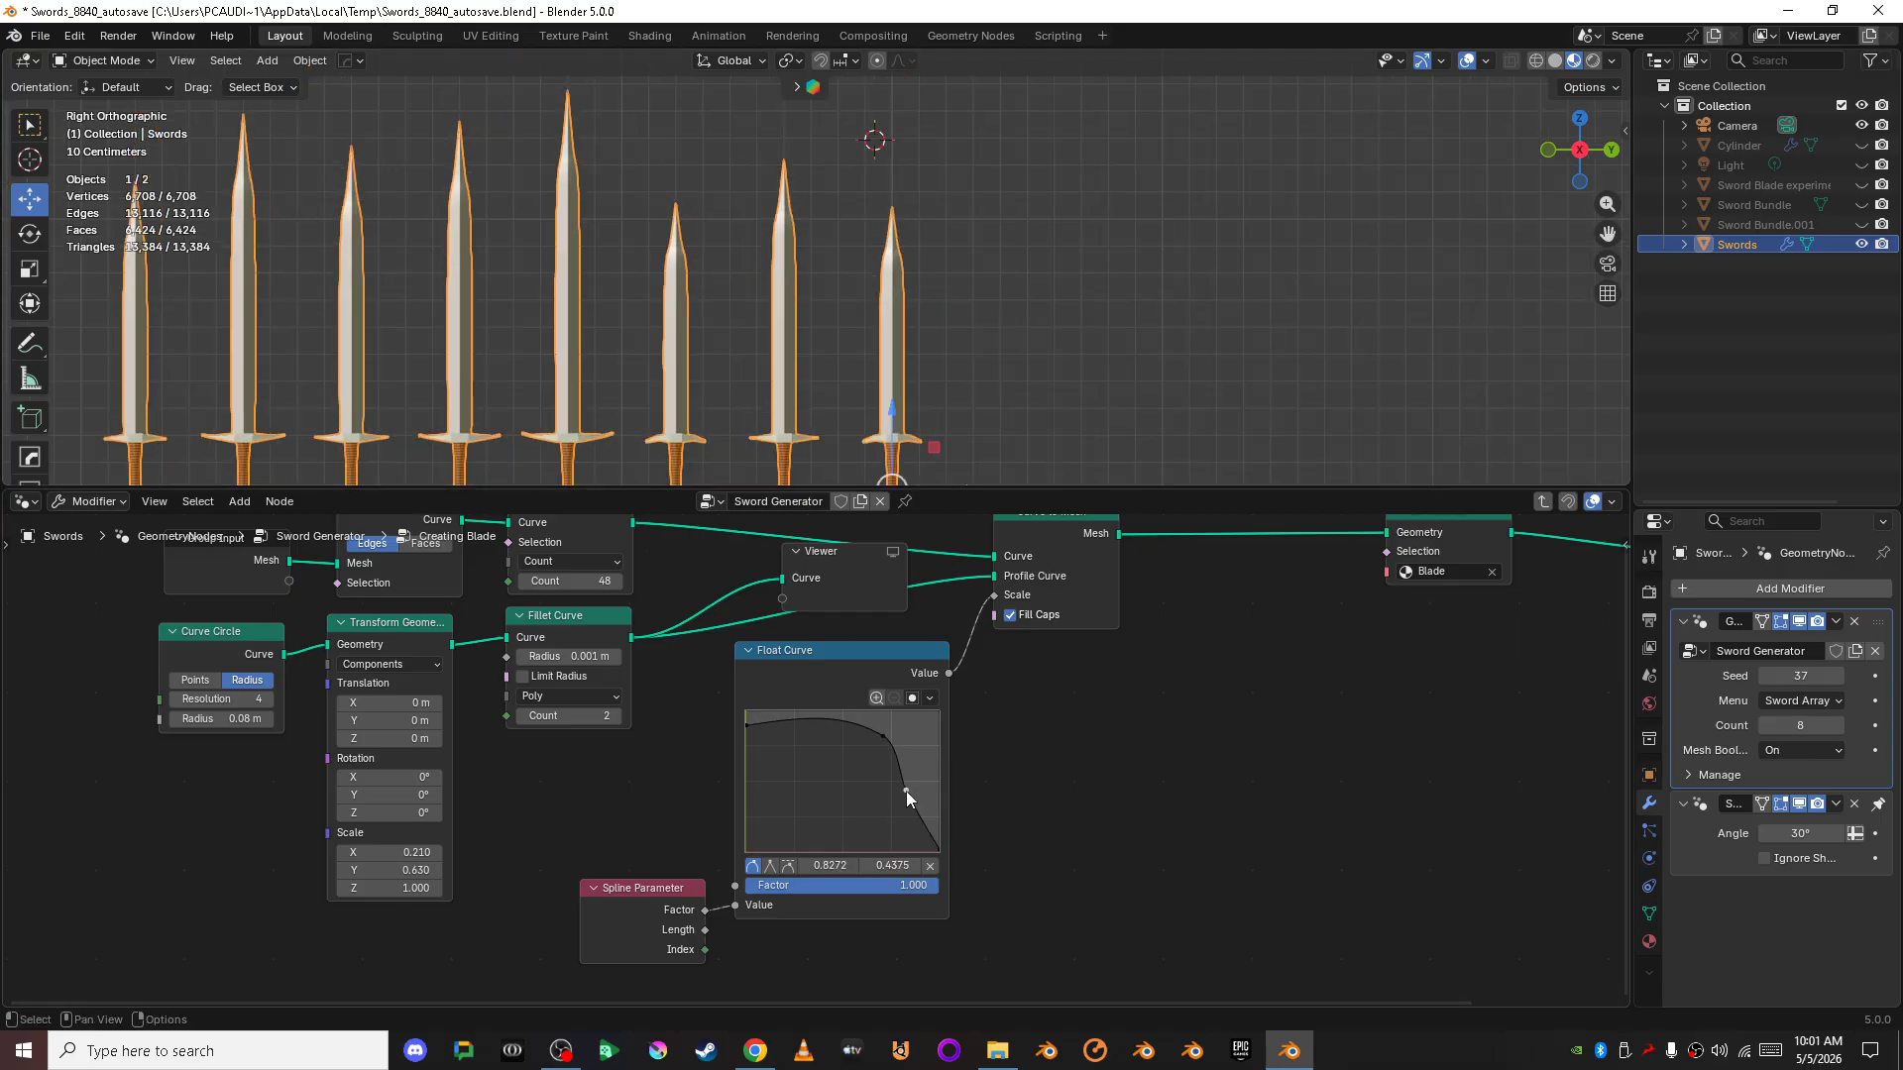
drag(806, 717, 808, 760)
shift+middle_drag(721, 282, 872, 269)
click(1154, 293)
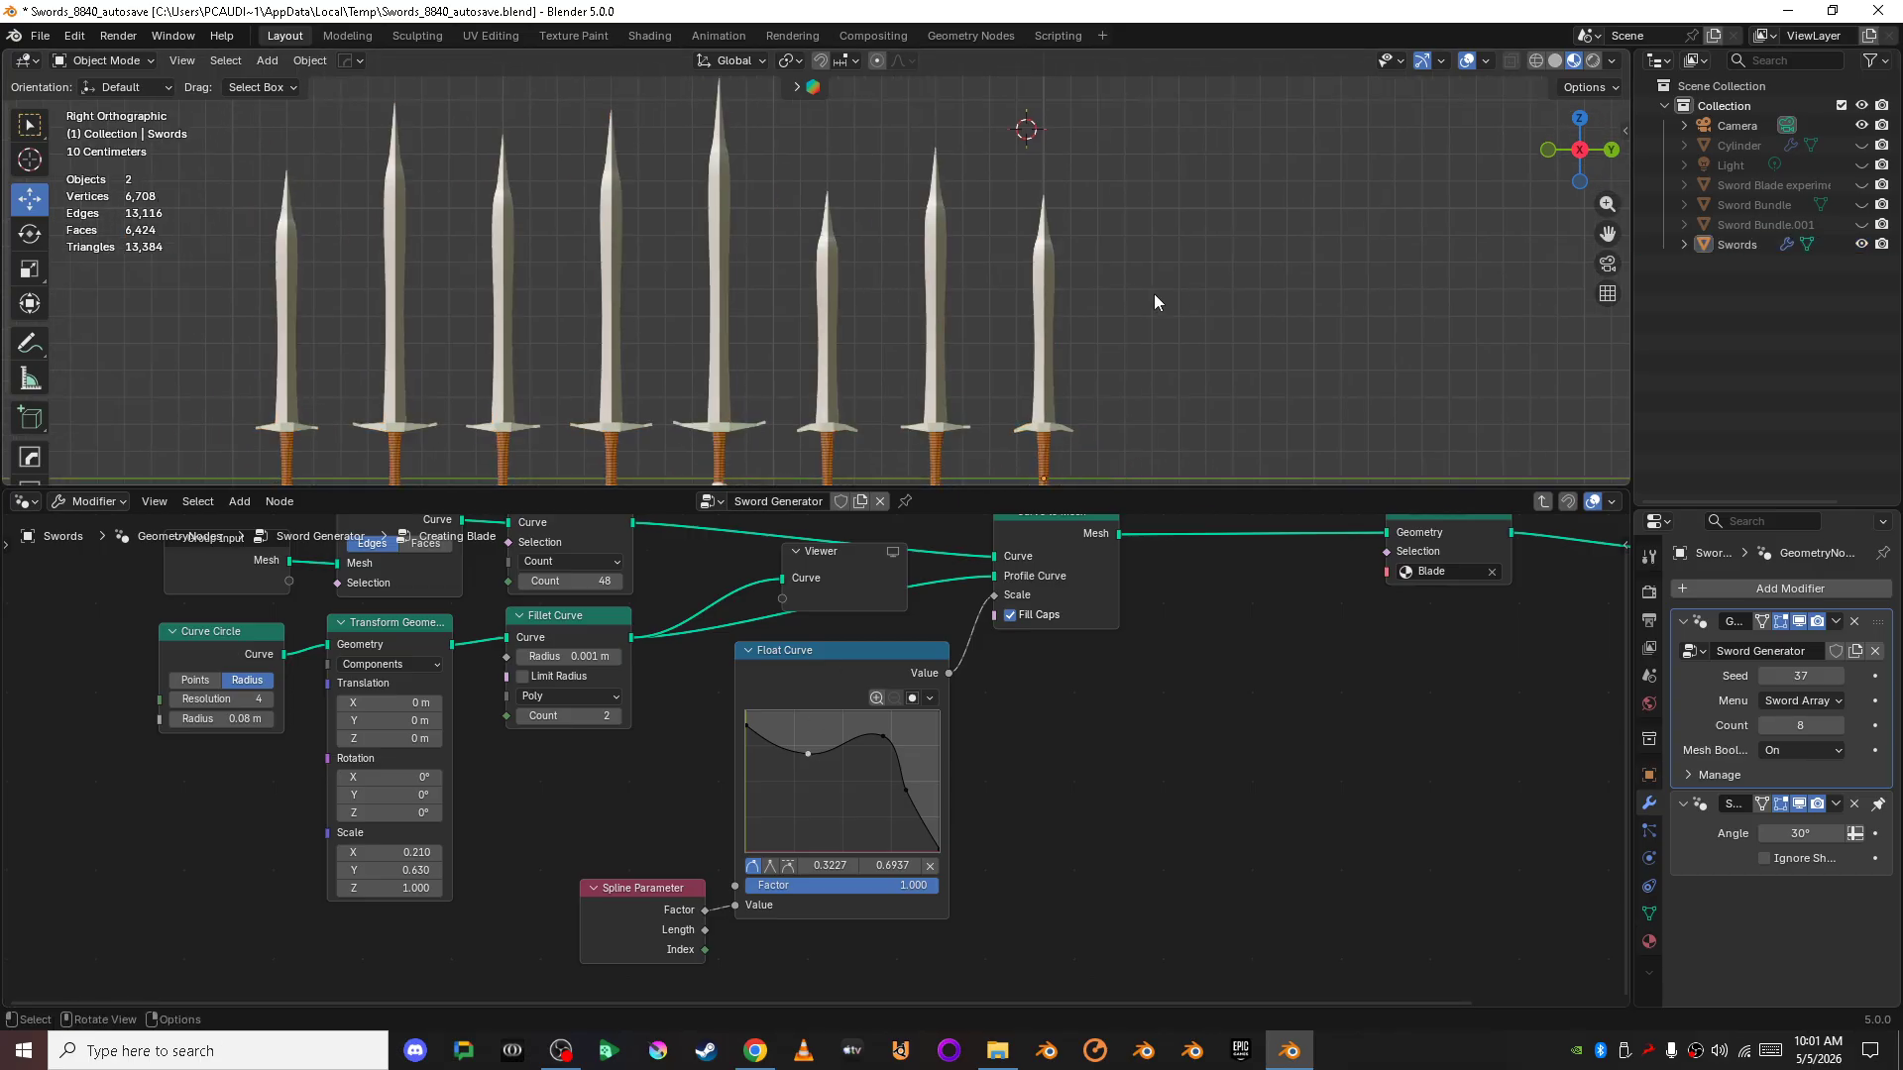
- Move the Float Curve's control point nearest the blade tip to about 0.92, 0.50 and check the blade shapes
scroll(1120, 373, up, 2)
shift+middle_drag(1007, 303, 882, 347)
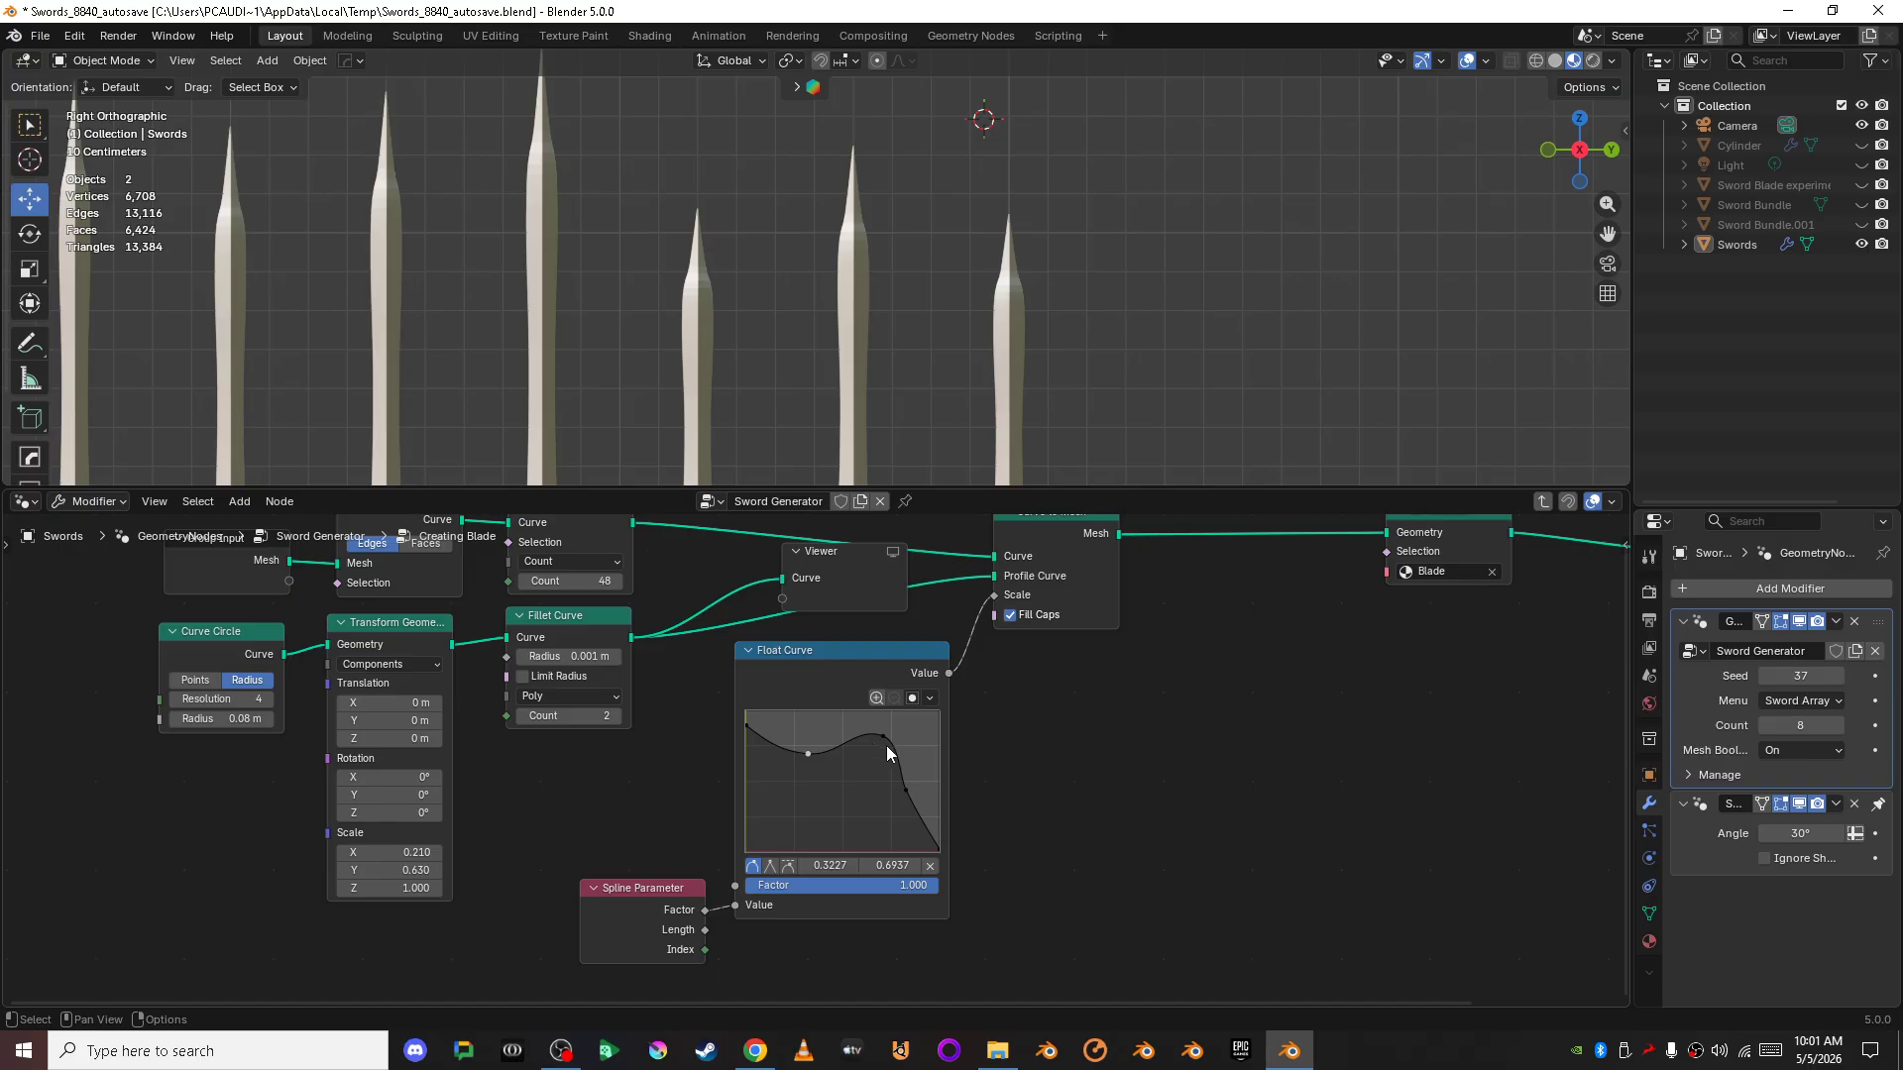
drag(901, 787, 923, 782)
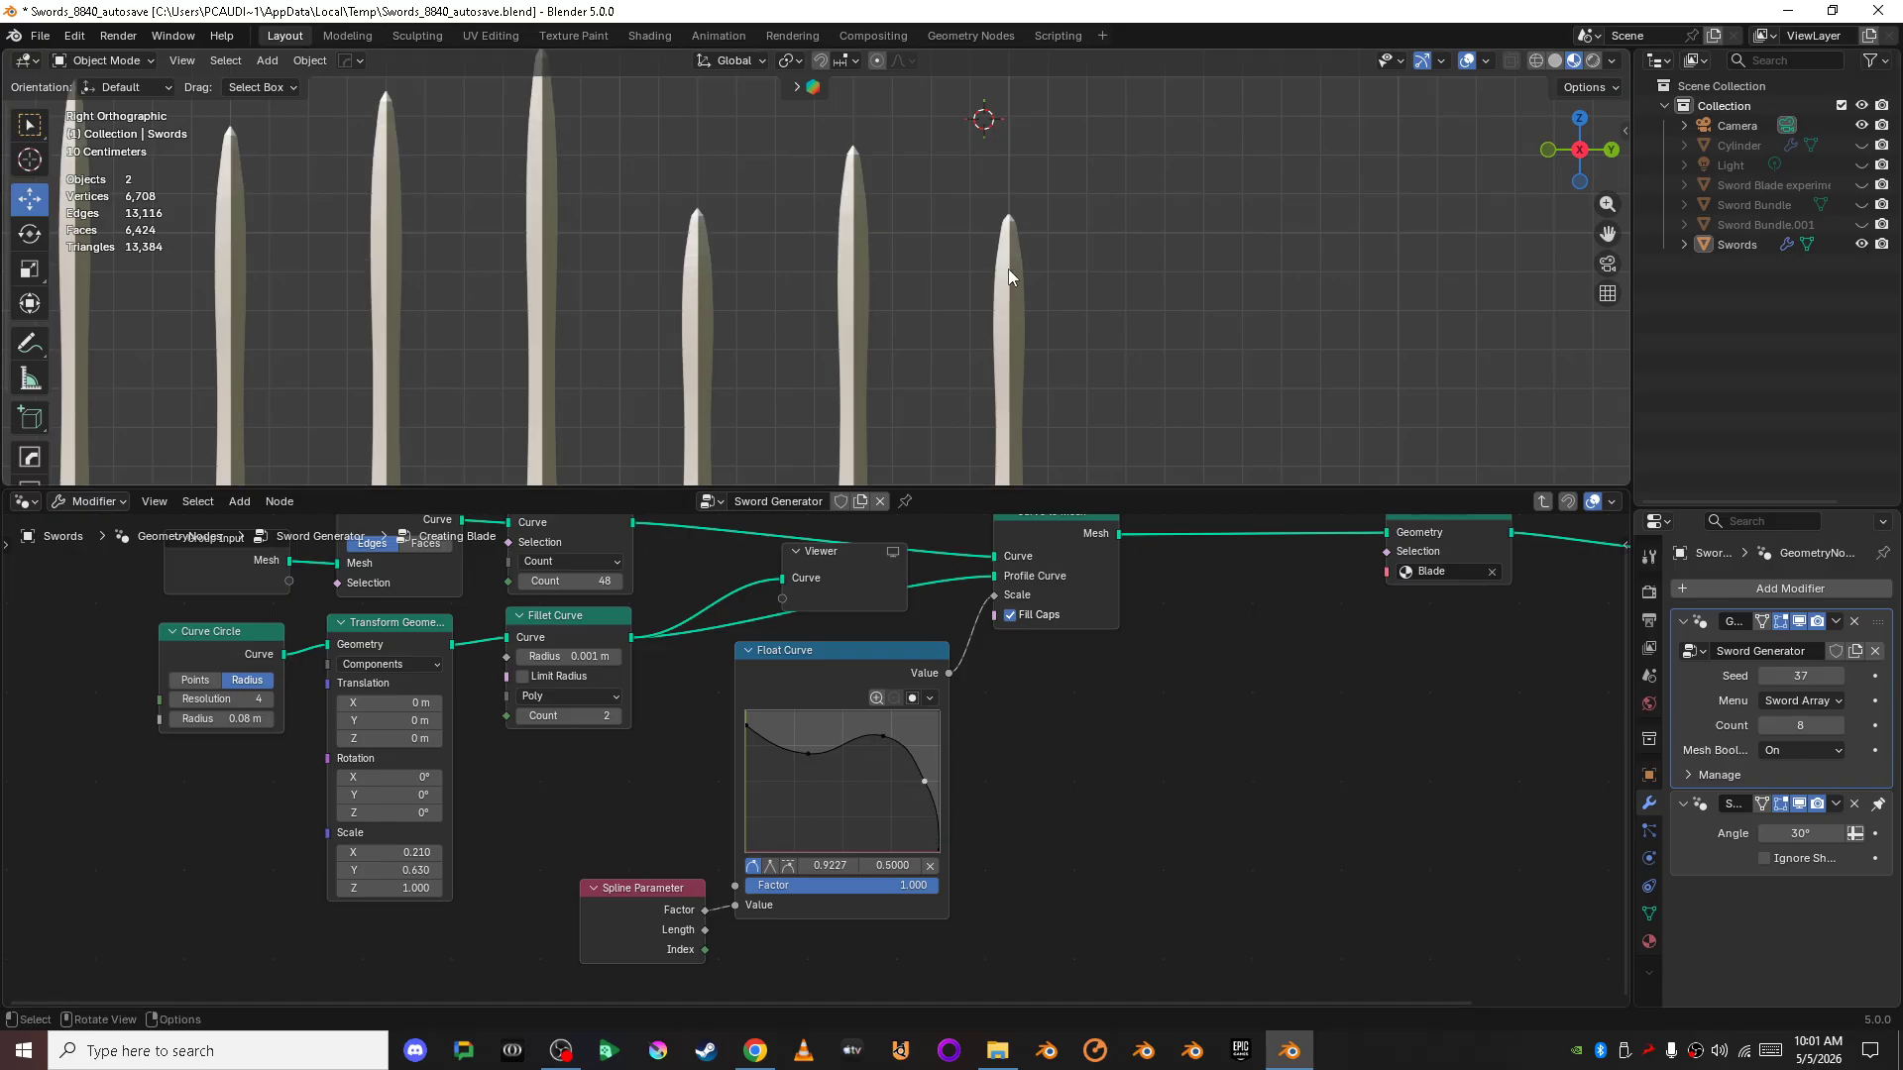
scroll(1003, 269, down, 3)
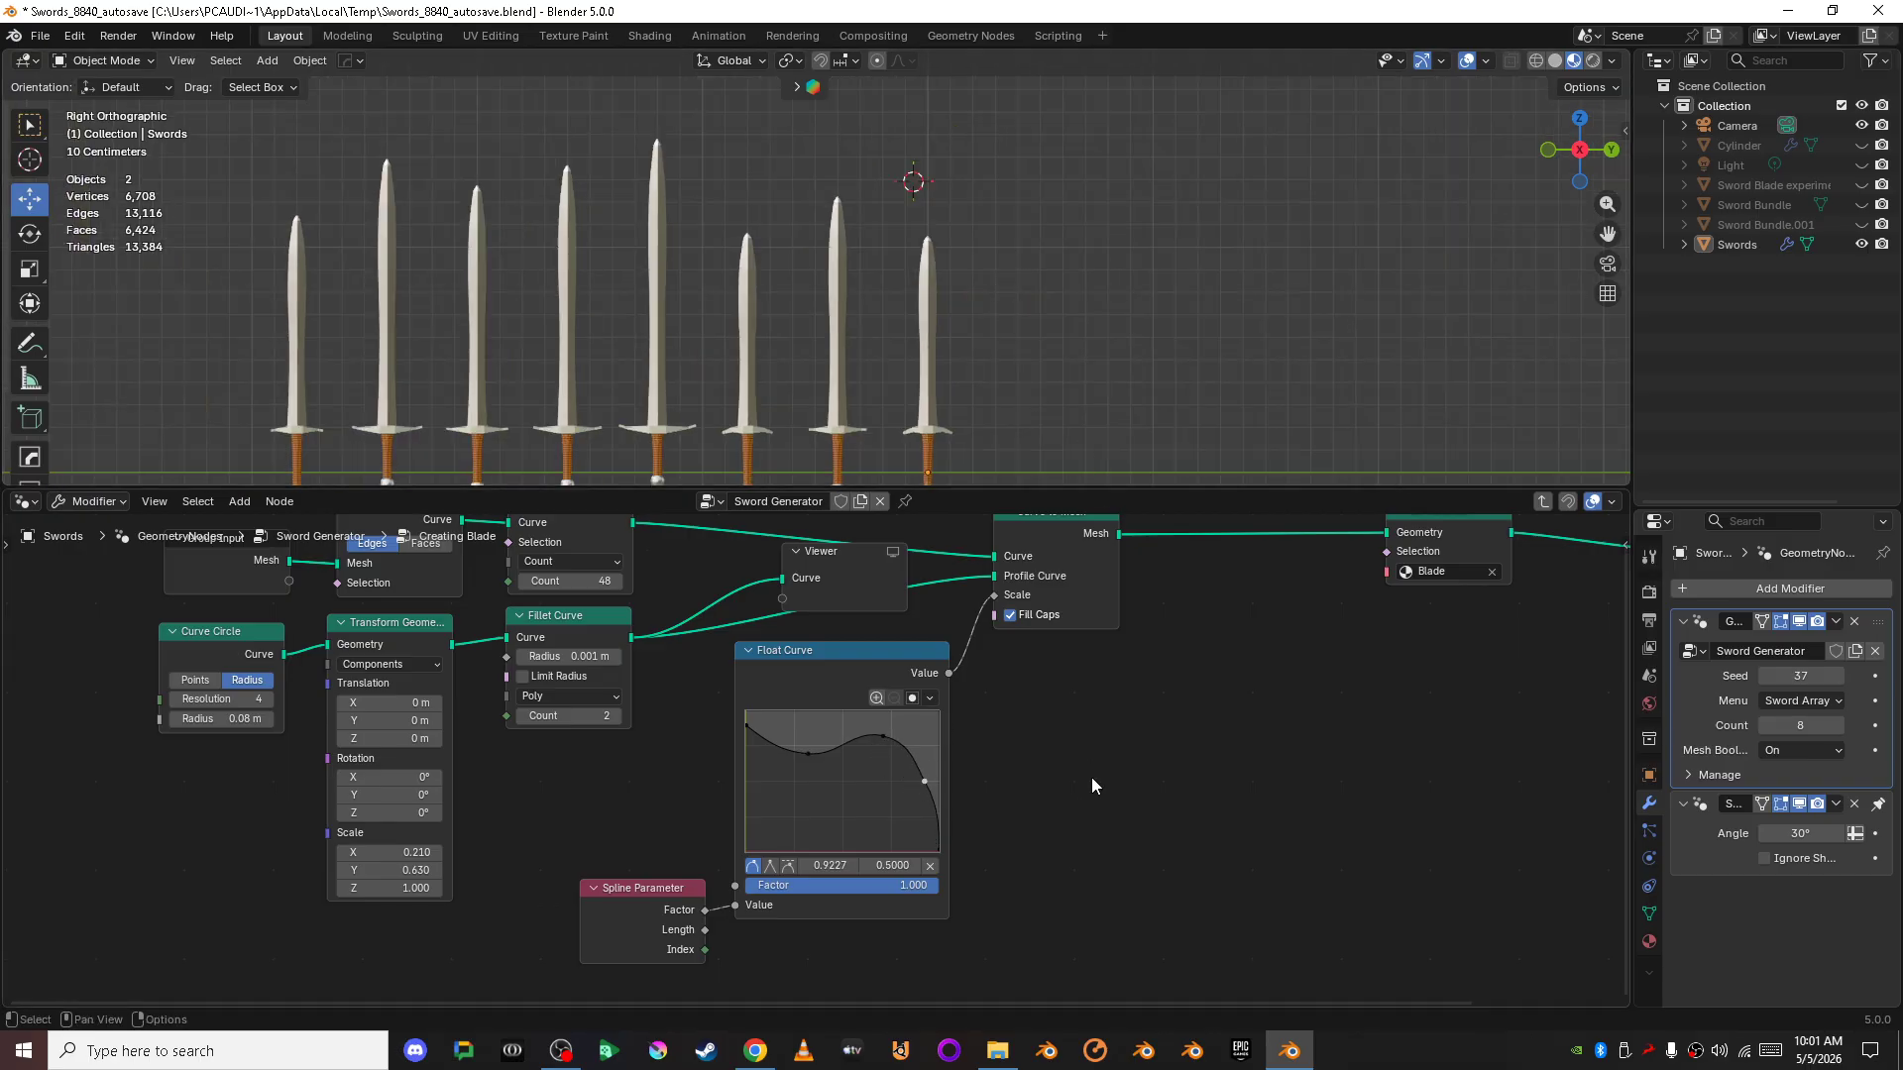
- Undo the adjustment and the extra control points on the blade's Float Curve
key(ctrl+z)
key(ctrl+z)
key(ctrl+z)
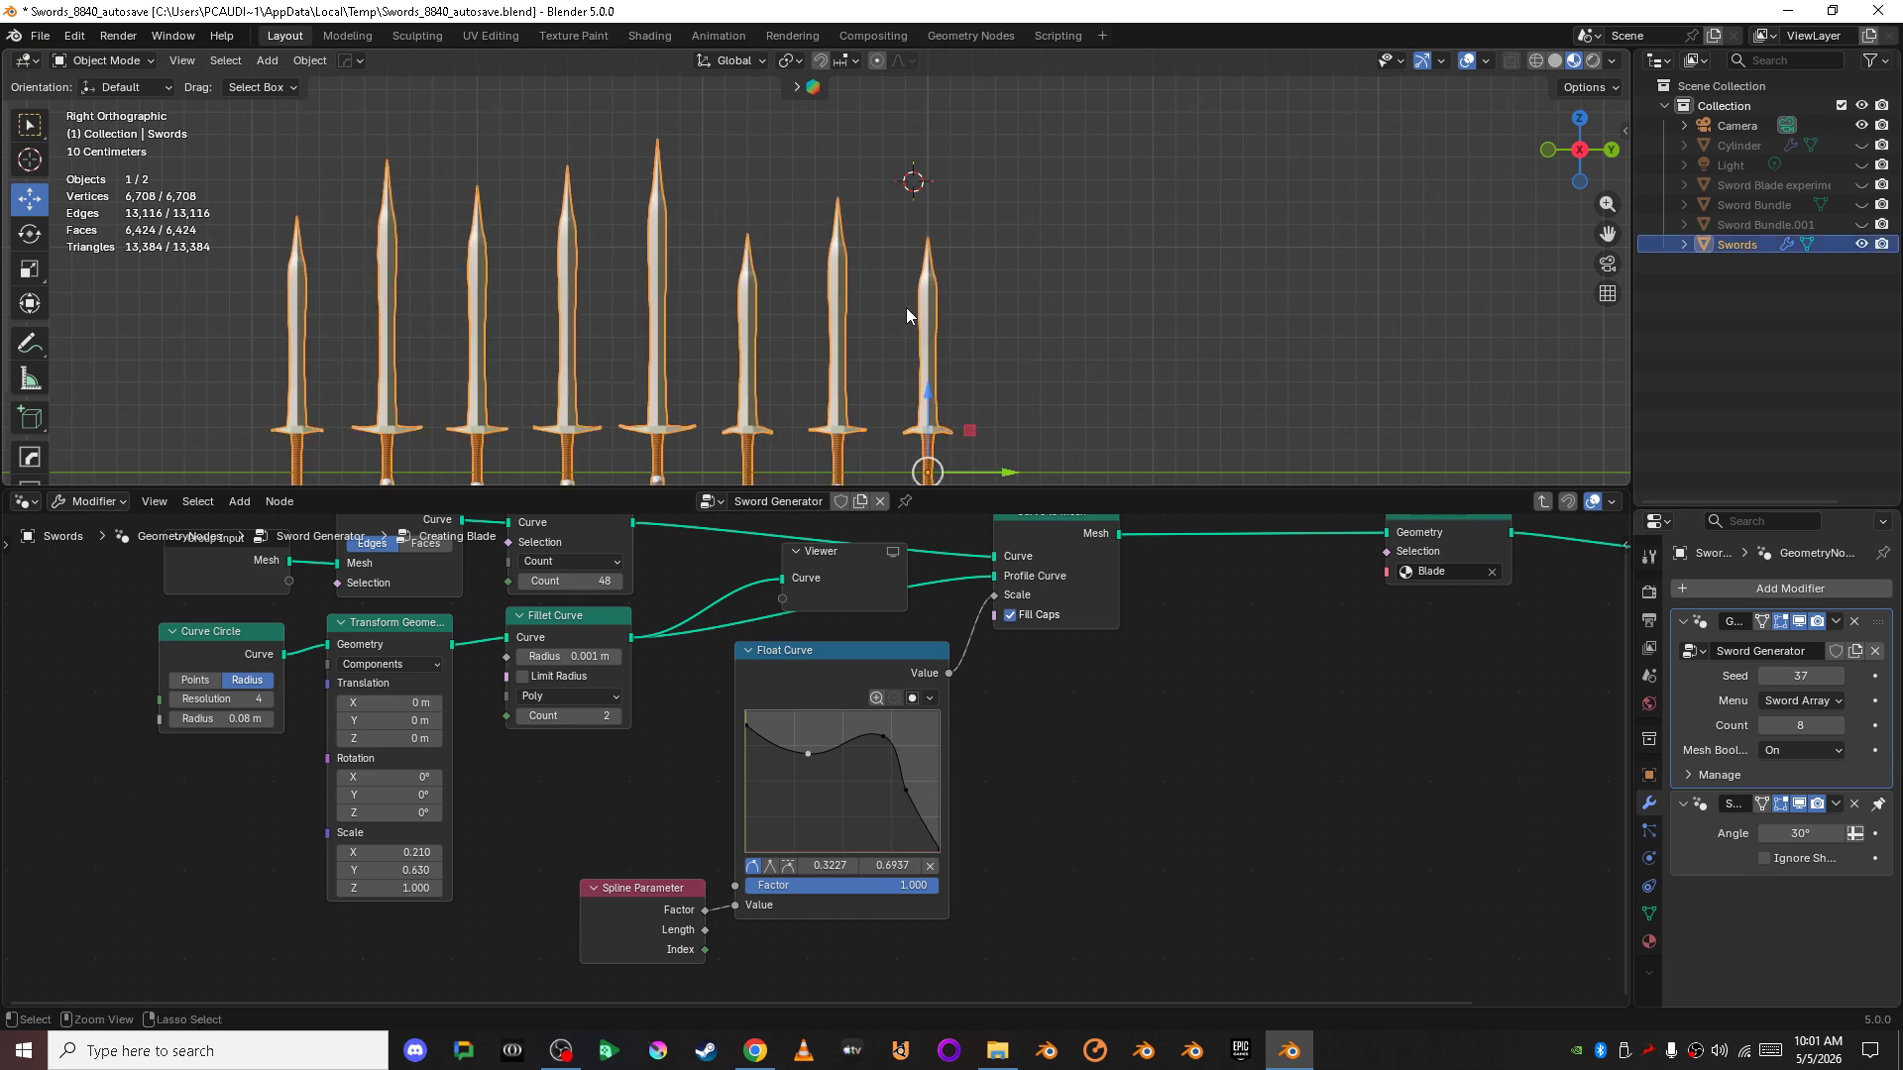
key(ctrl+z)
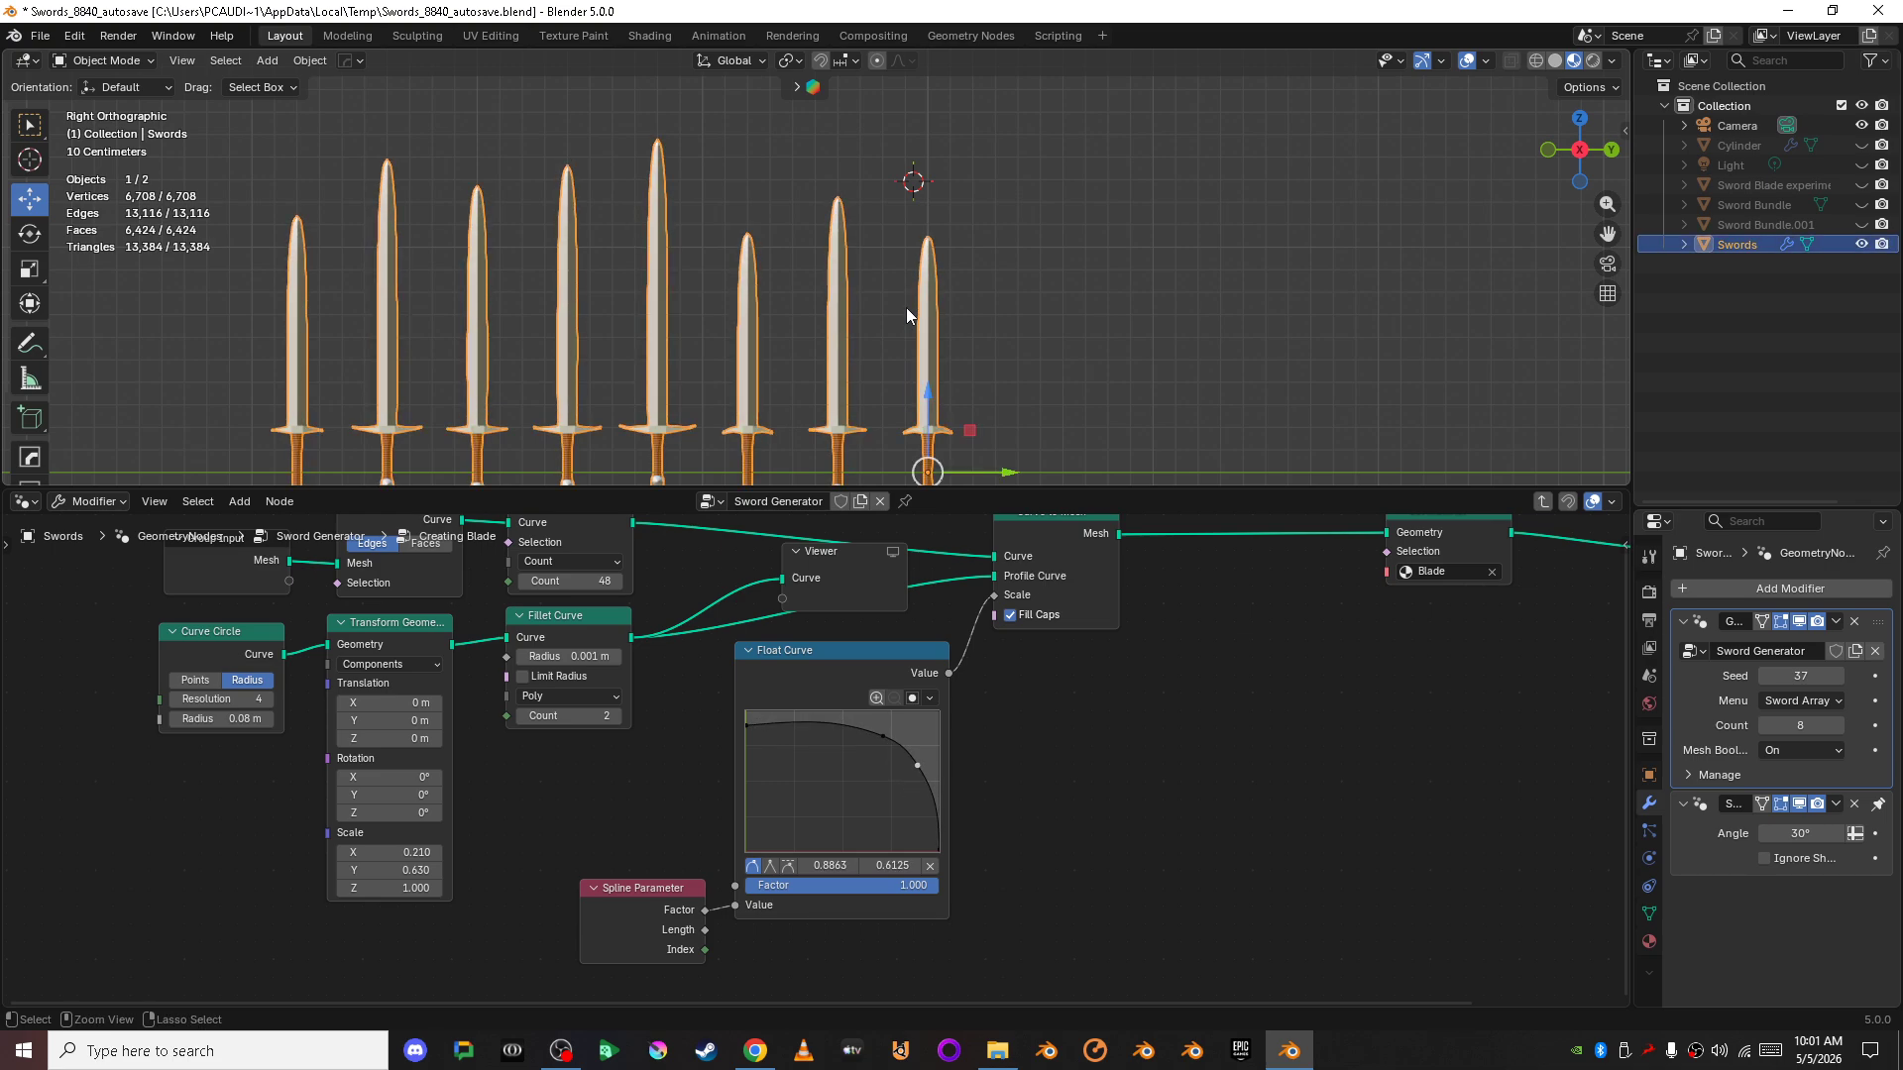
key(ctrl+z)
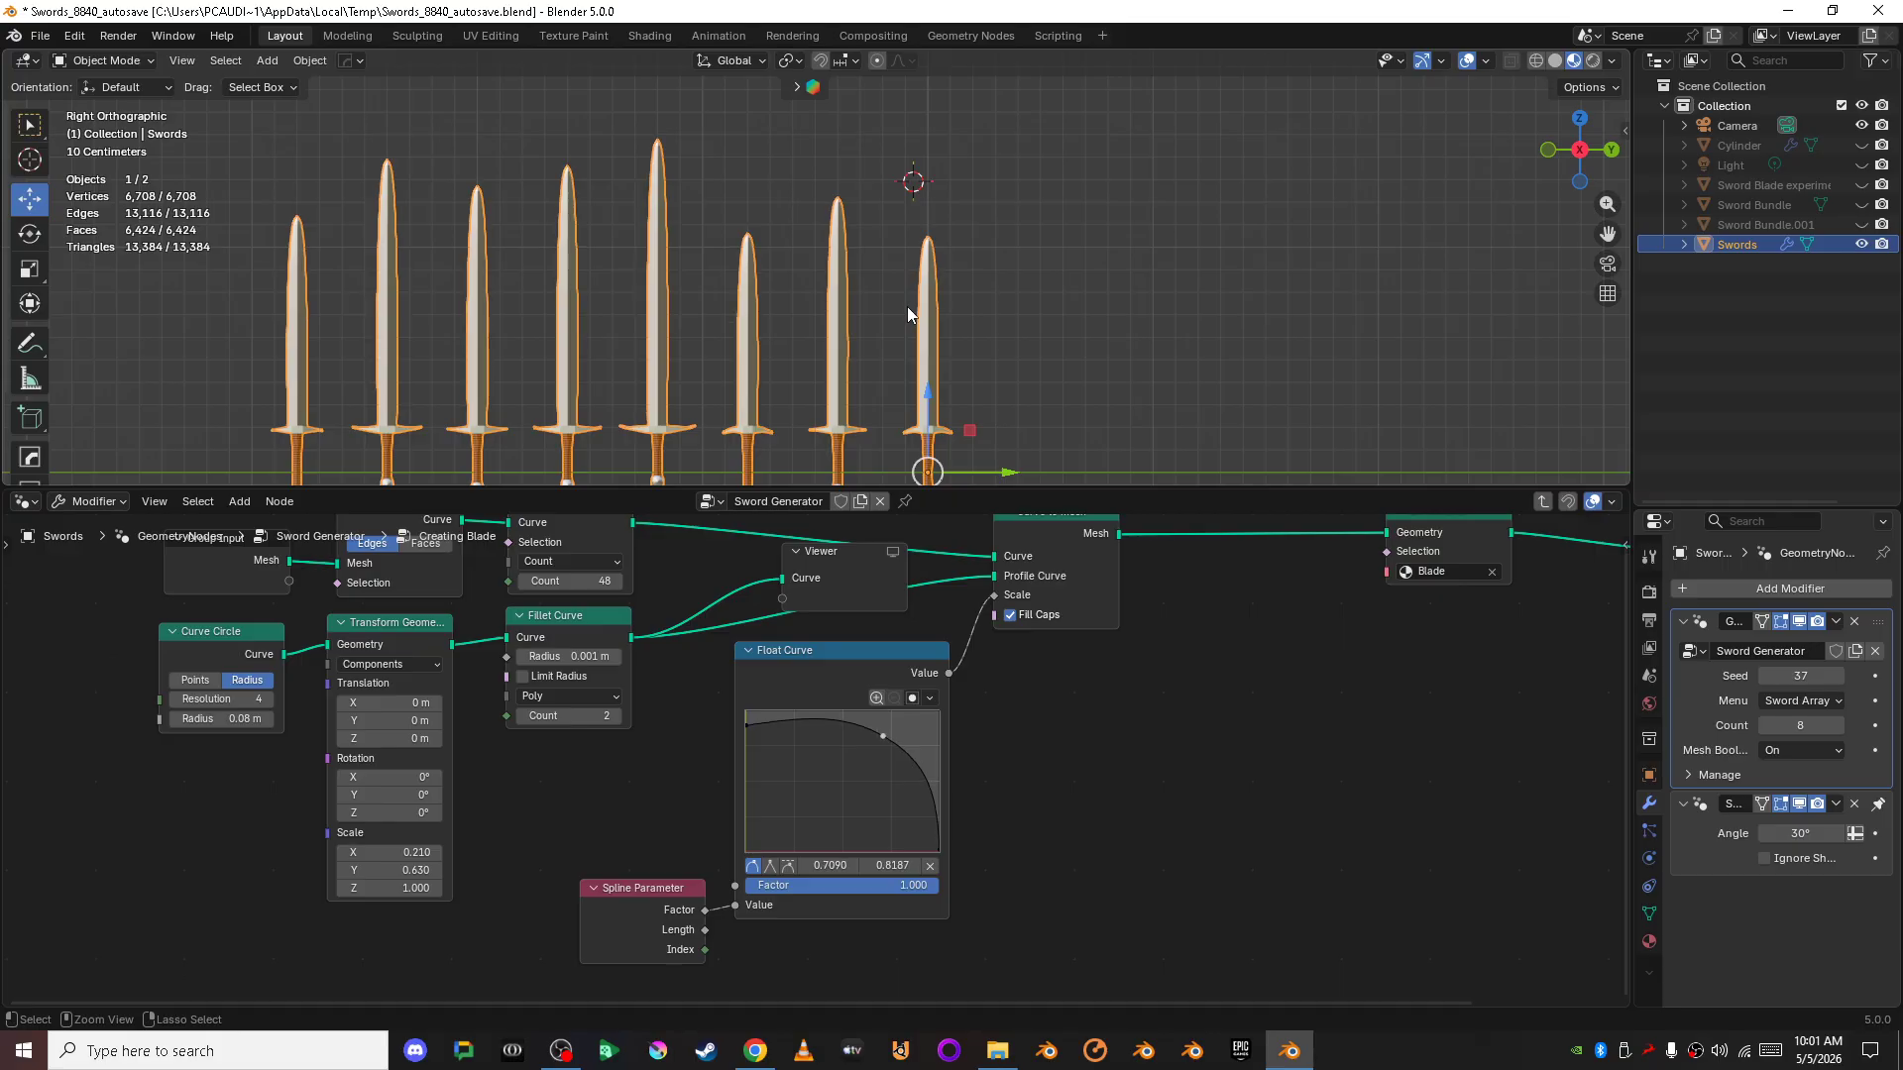
- Deselect the swords, then leave the Creating Blade group and open the Guard group
click(985, 289)
middle_drag(1615, 527, 1322, 627)
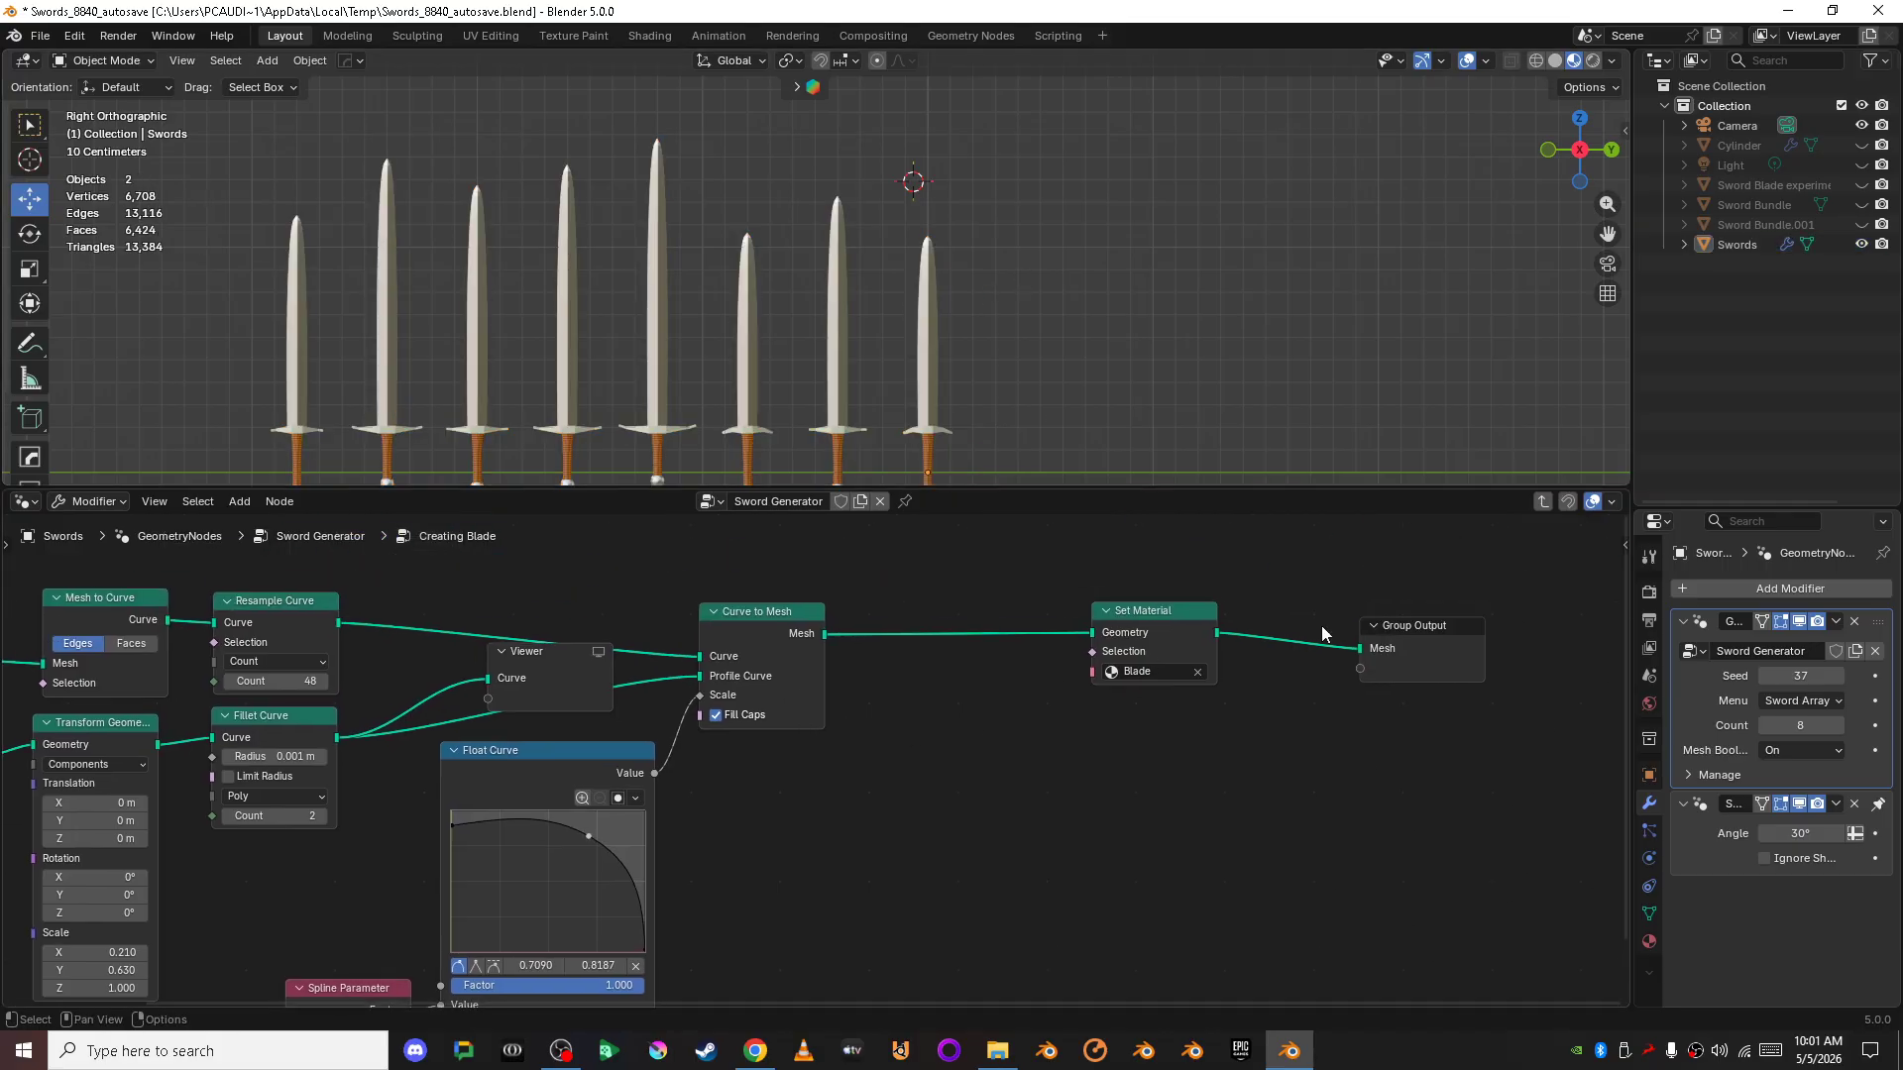
key(ctrl+Tab)
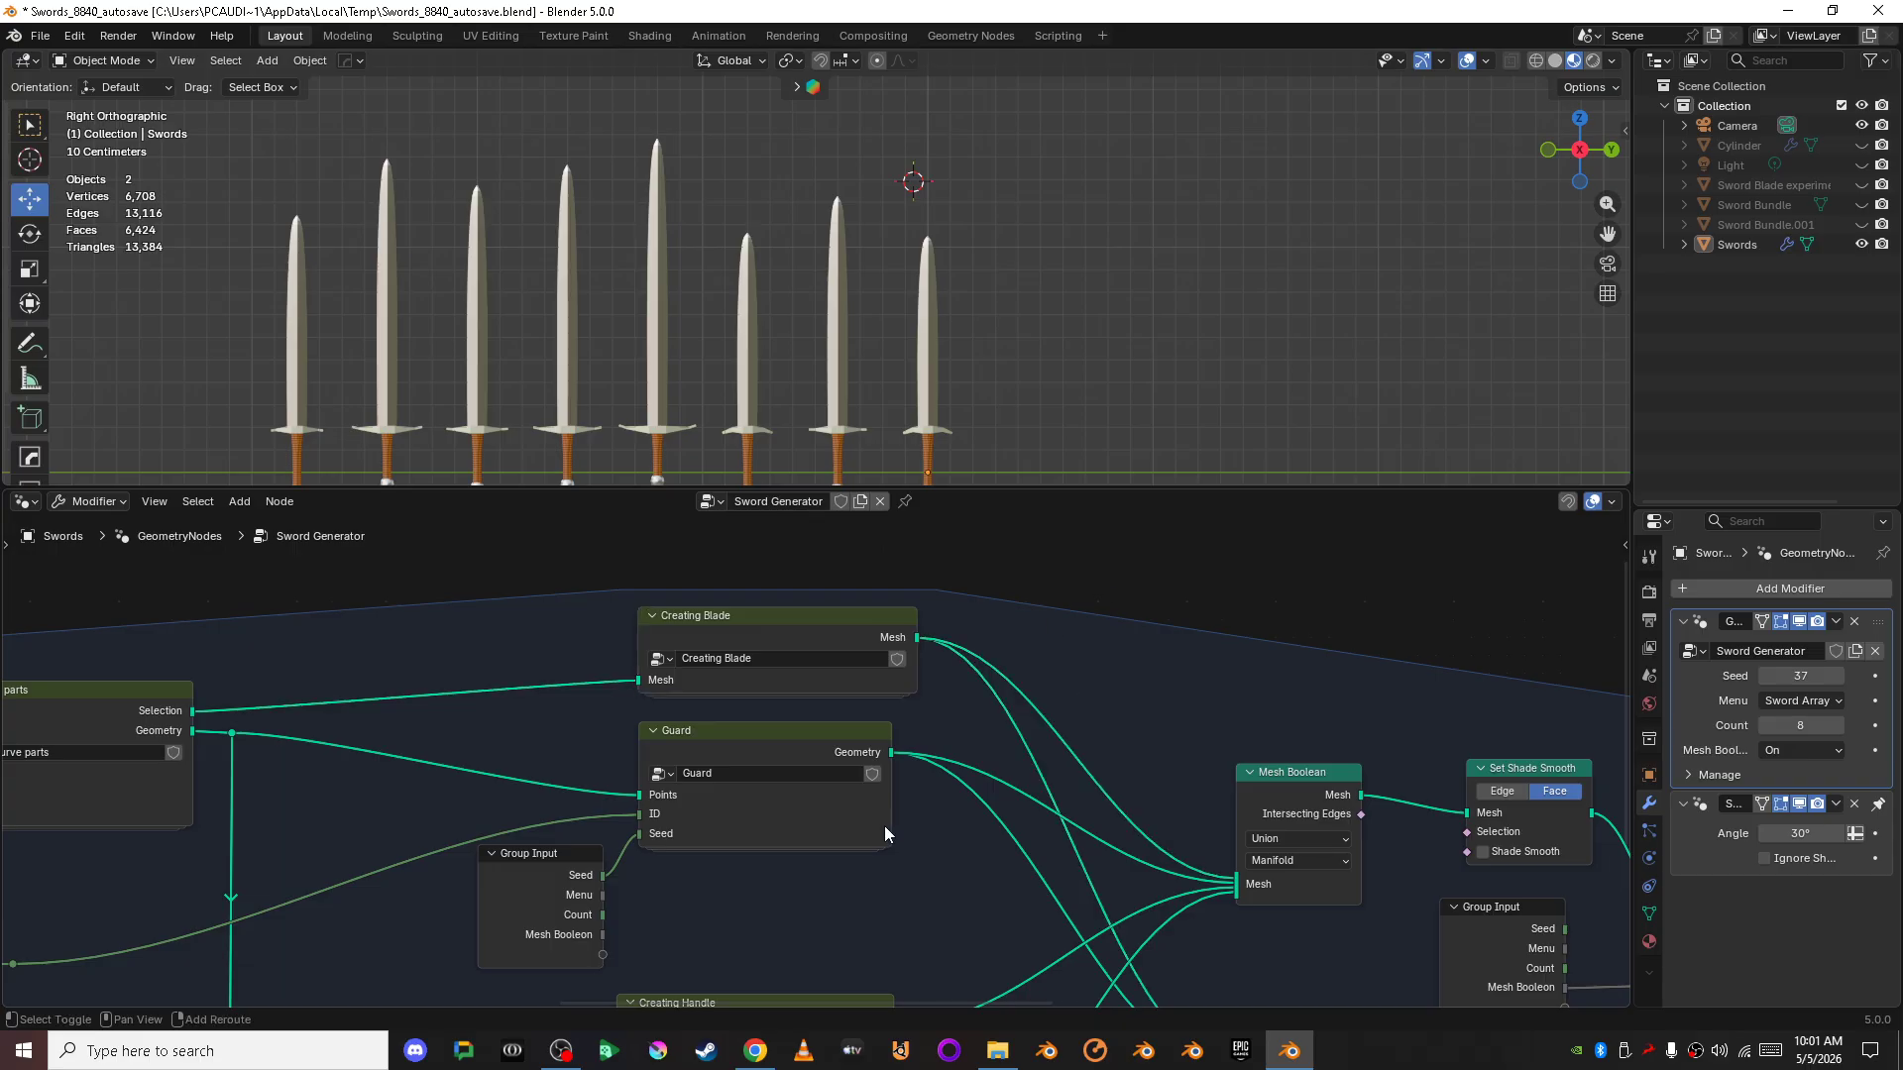
middle_drag(884, 825, 1054, 699)
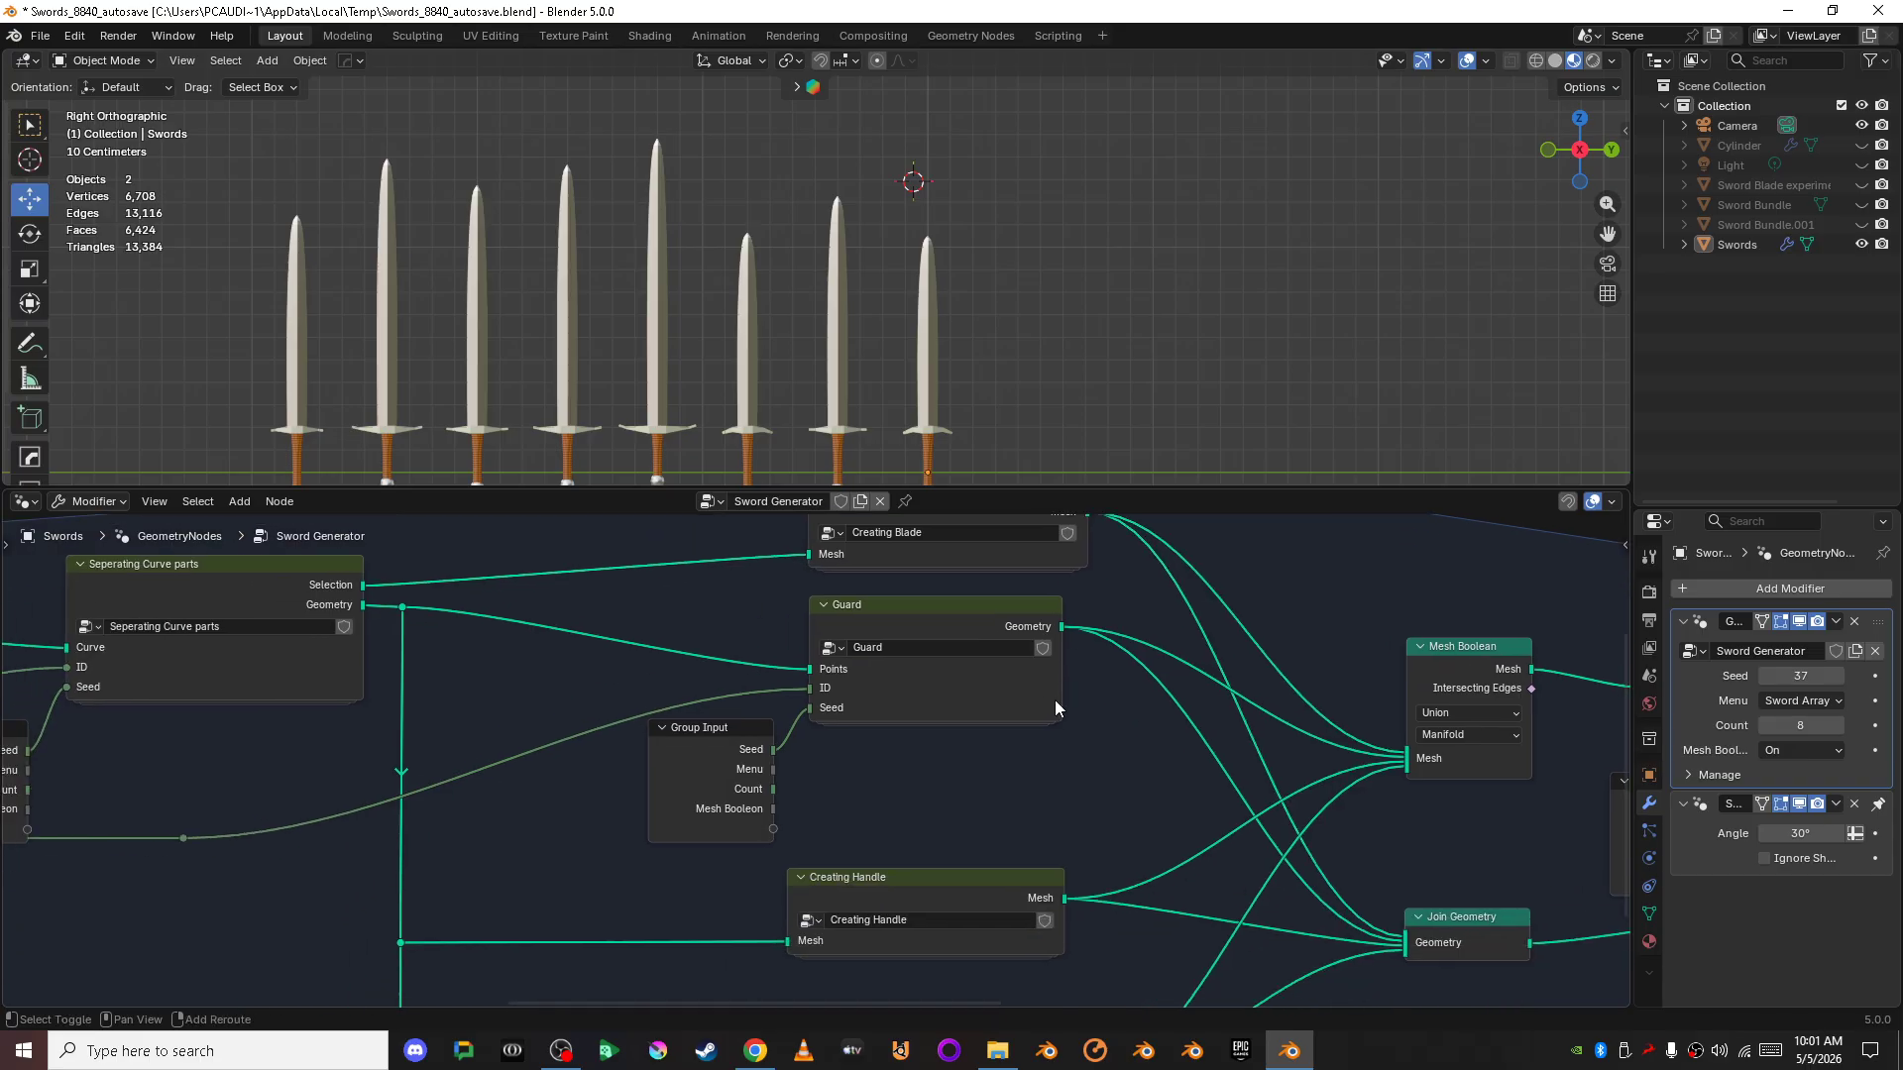
click(900, 616)
key(Tab)
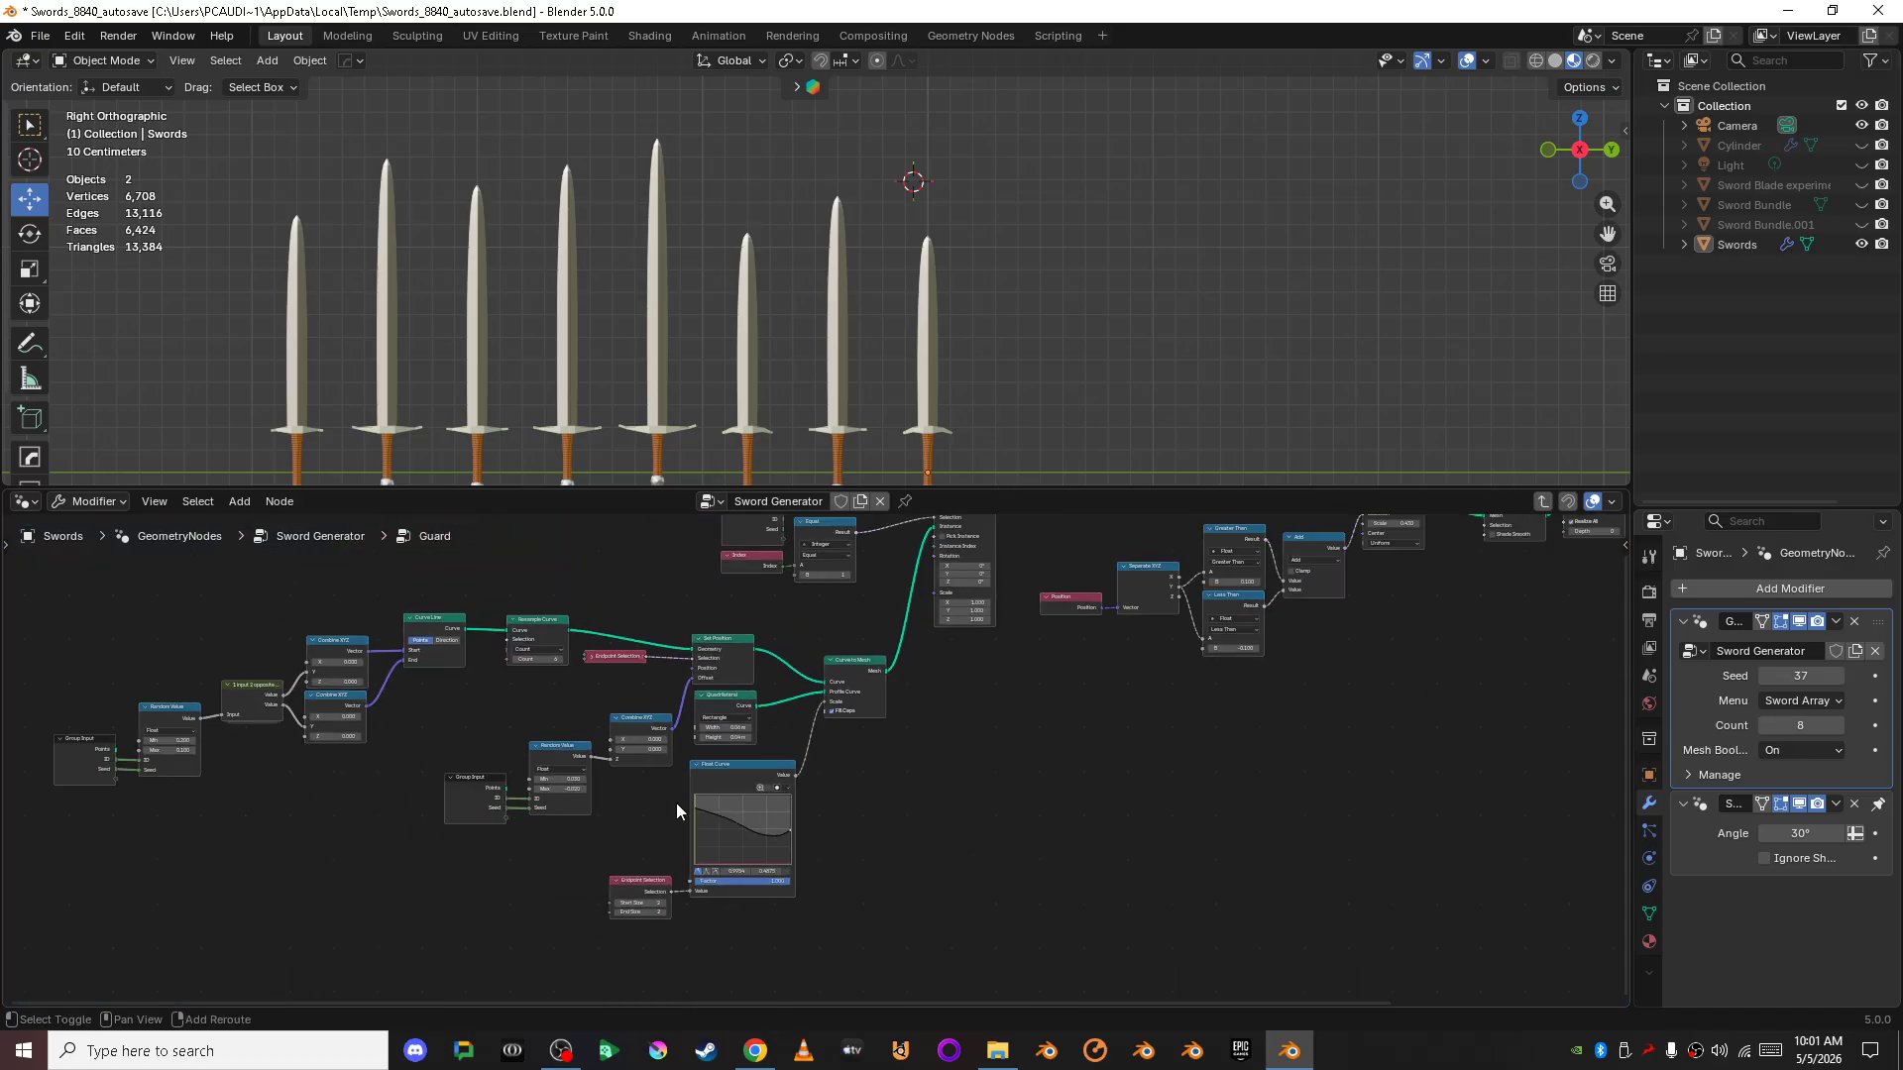
- Examine how the seeded Random Value drives the two opposite Combine XYZ vectors that set the guard's Curve Line start and end
middle_drag(603, 790, 1033, 807)
scroll(1032, 809, up, 5)
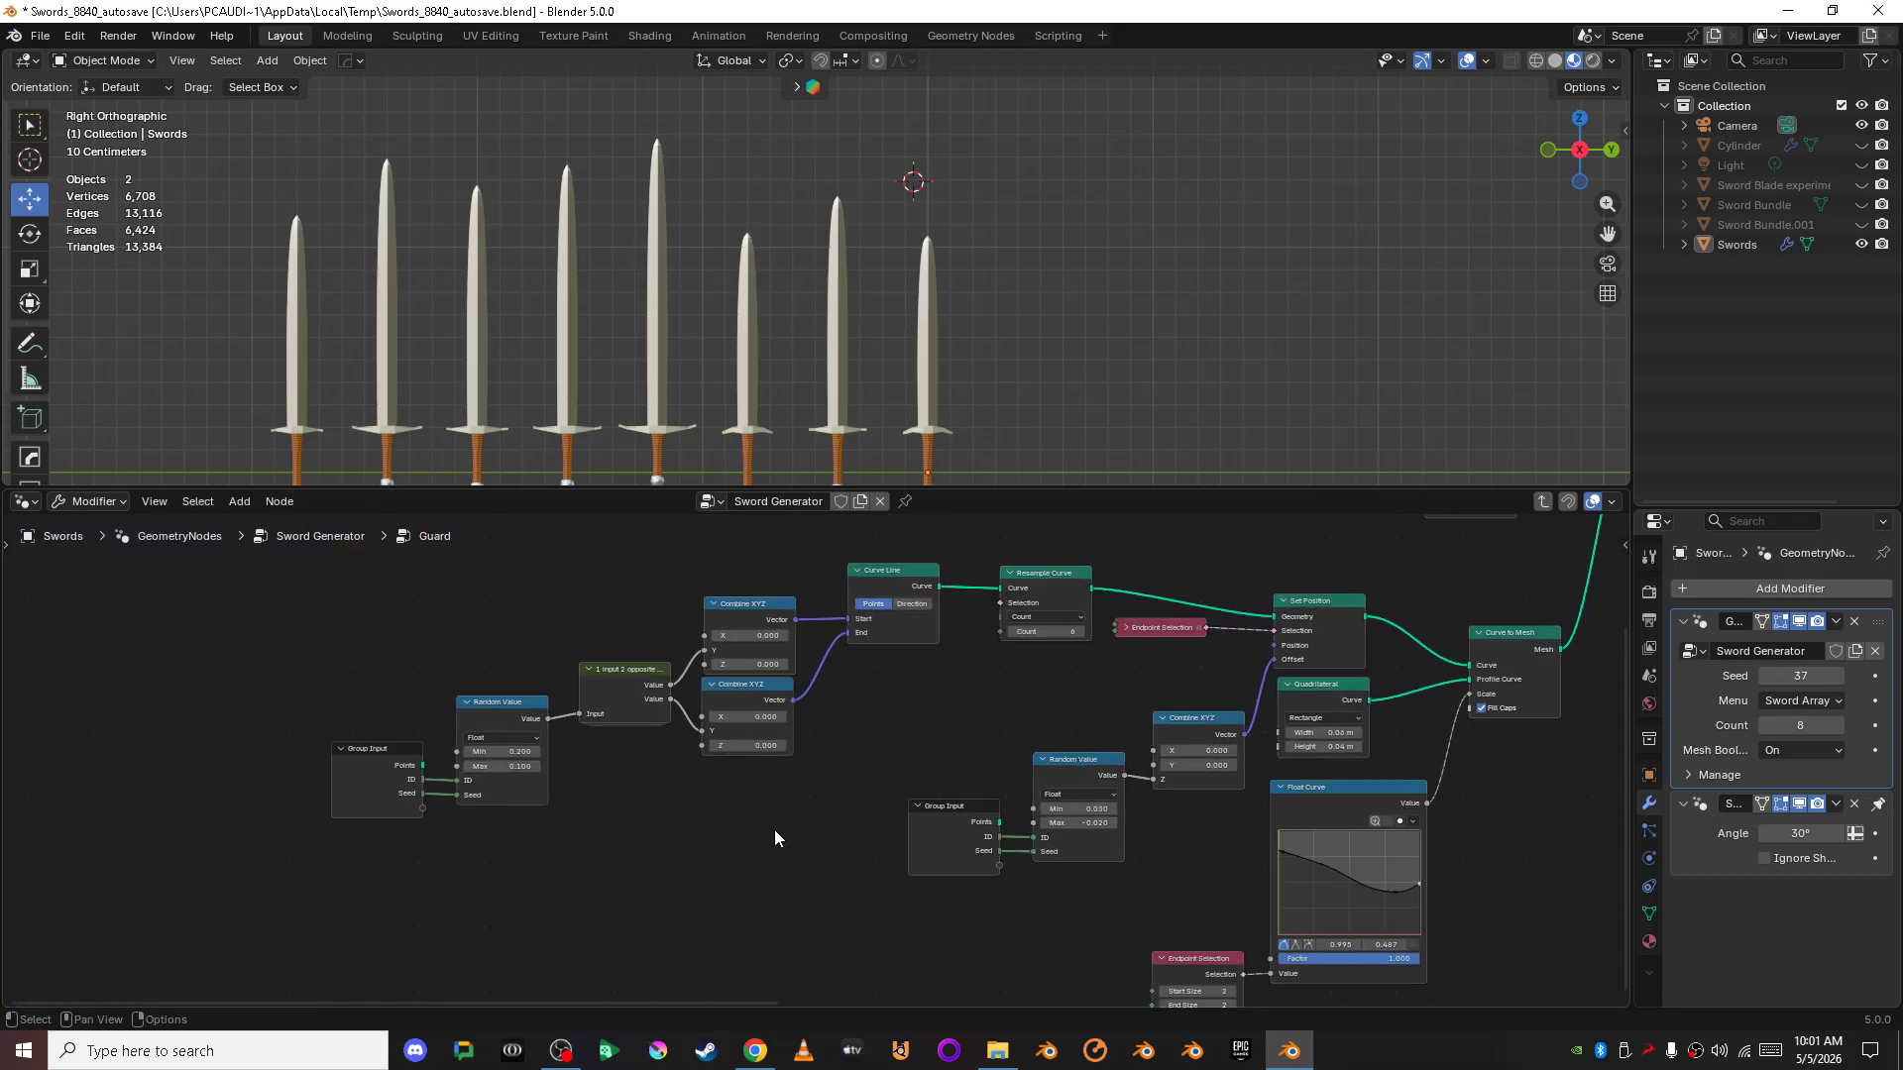
scroll(775, 830, up, 2)
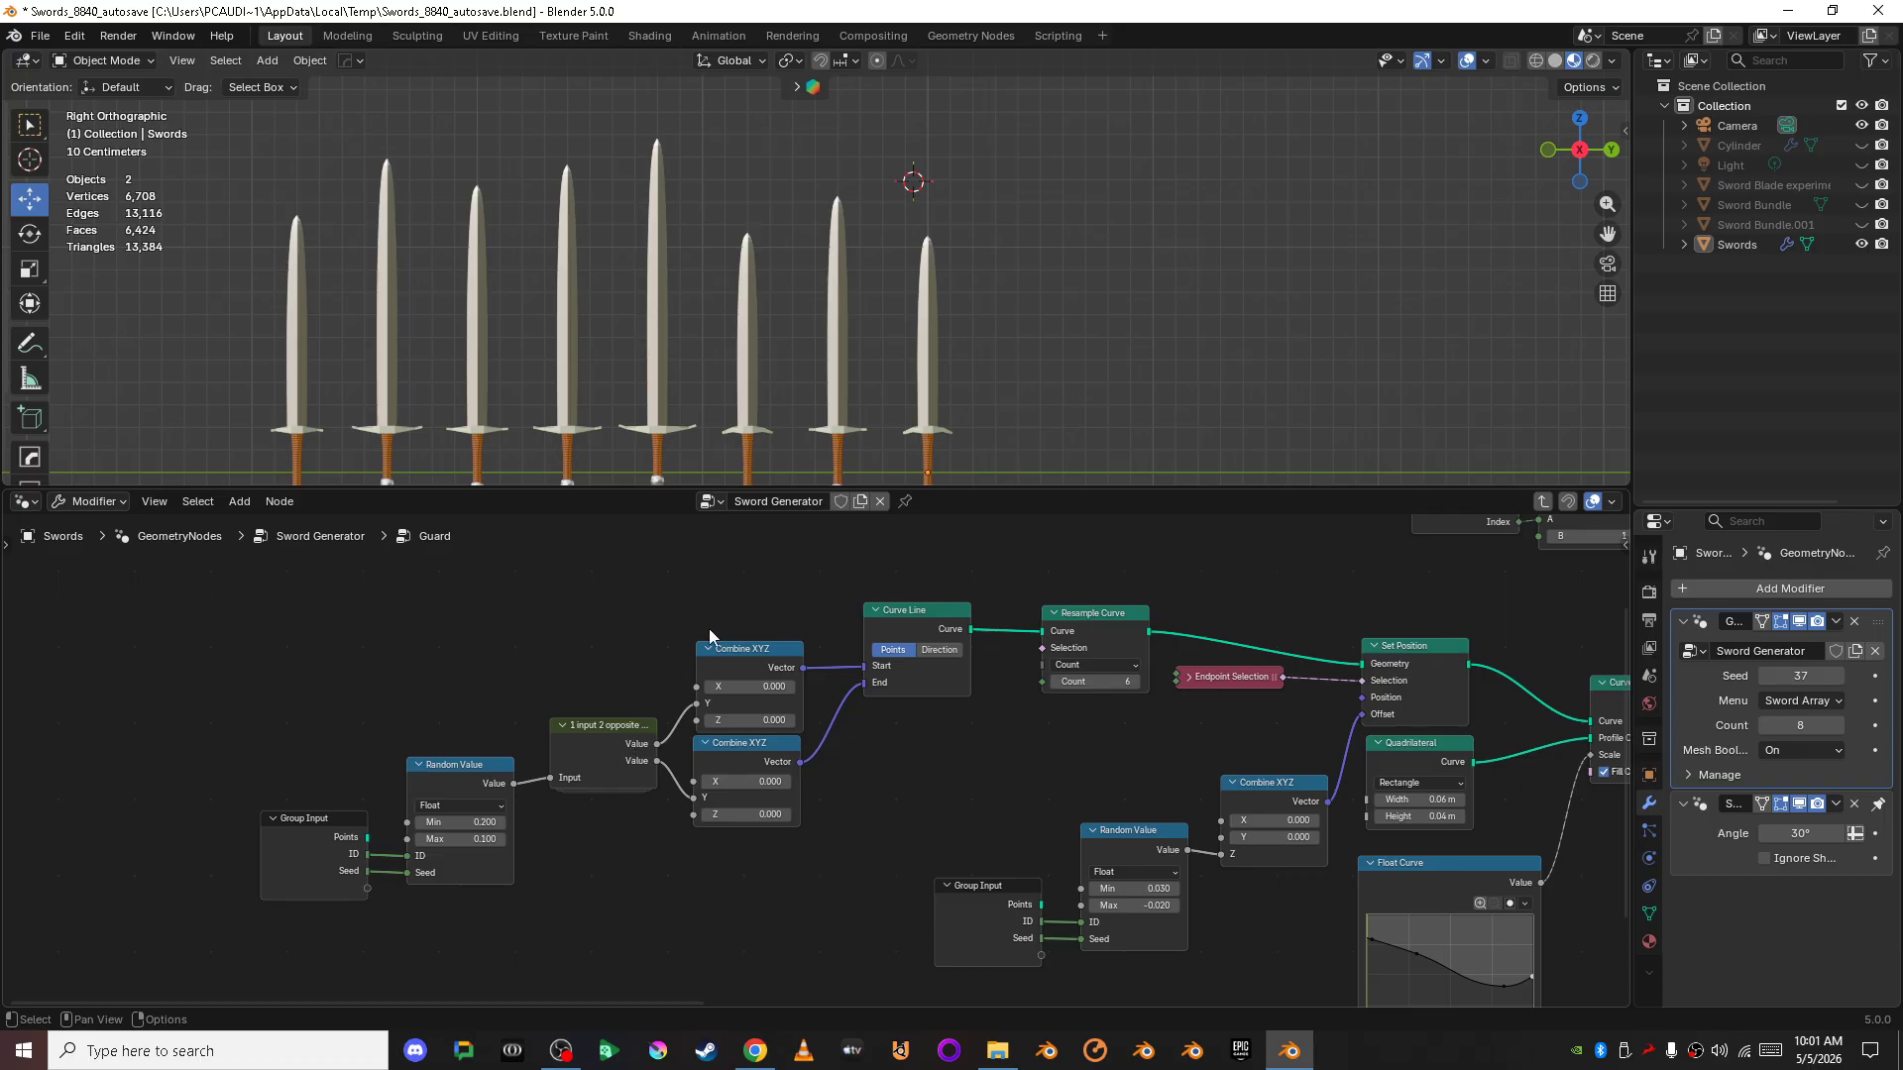
scroll(475, 842, up, 3)
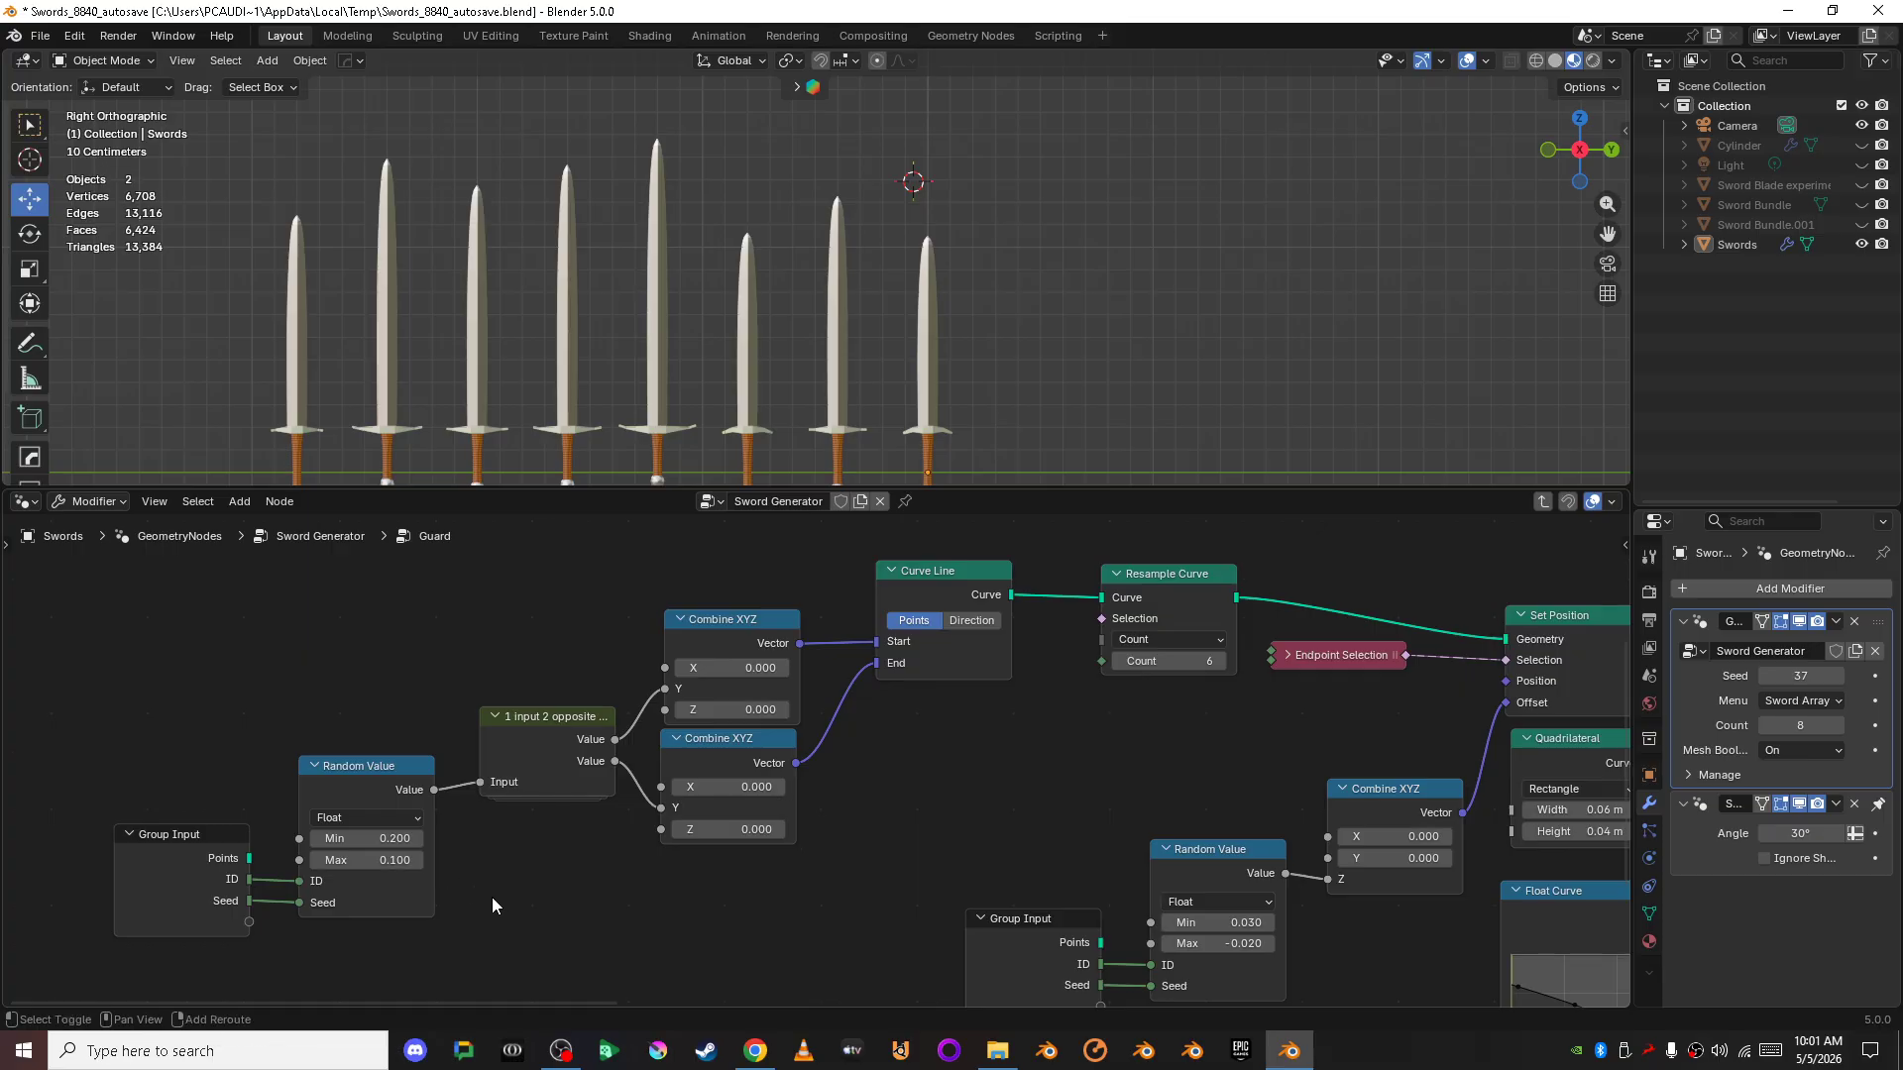
middle_drag(492, 896, 705, 842)
scroll(809, 751, up, 1)
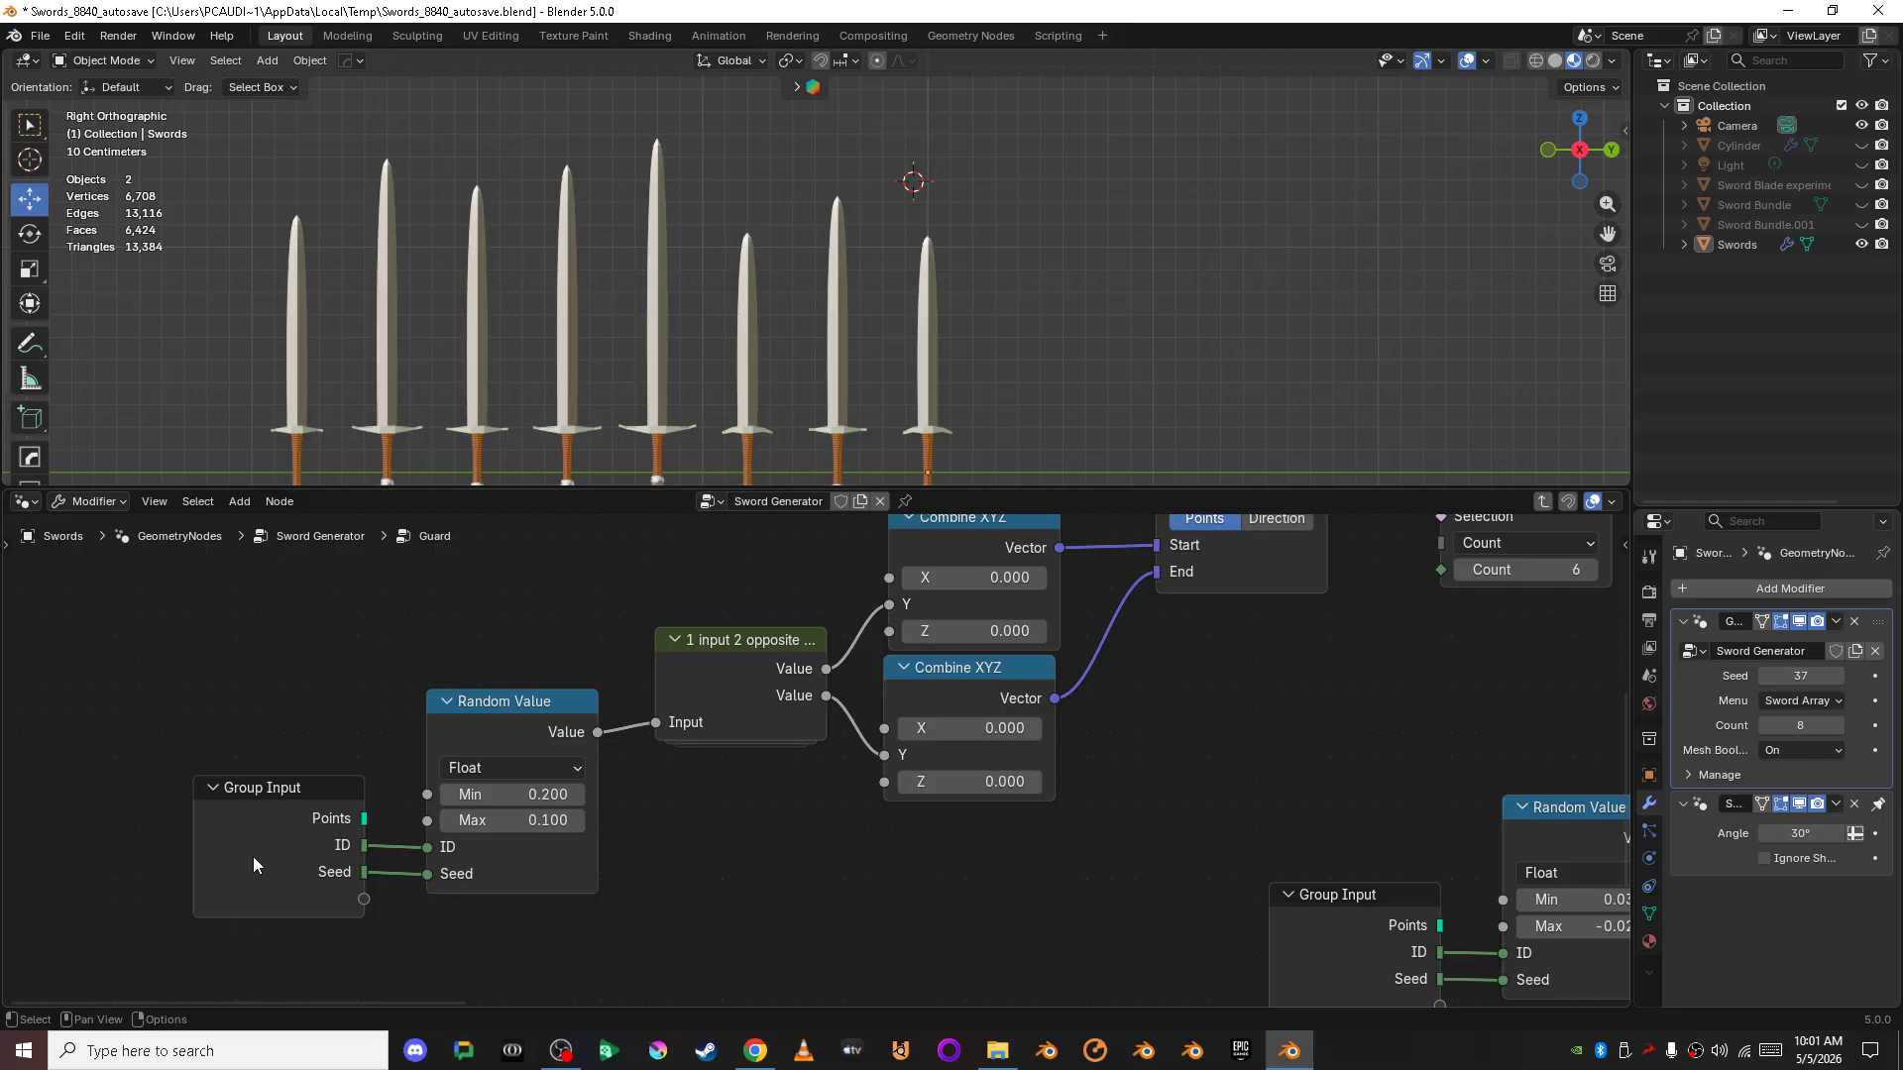
scroll(892, 725, down, 3)
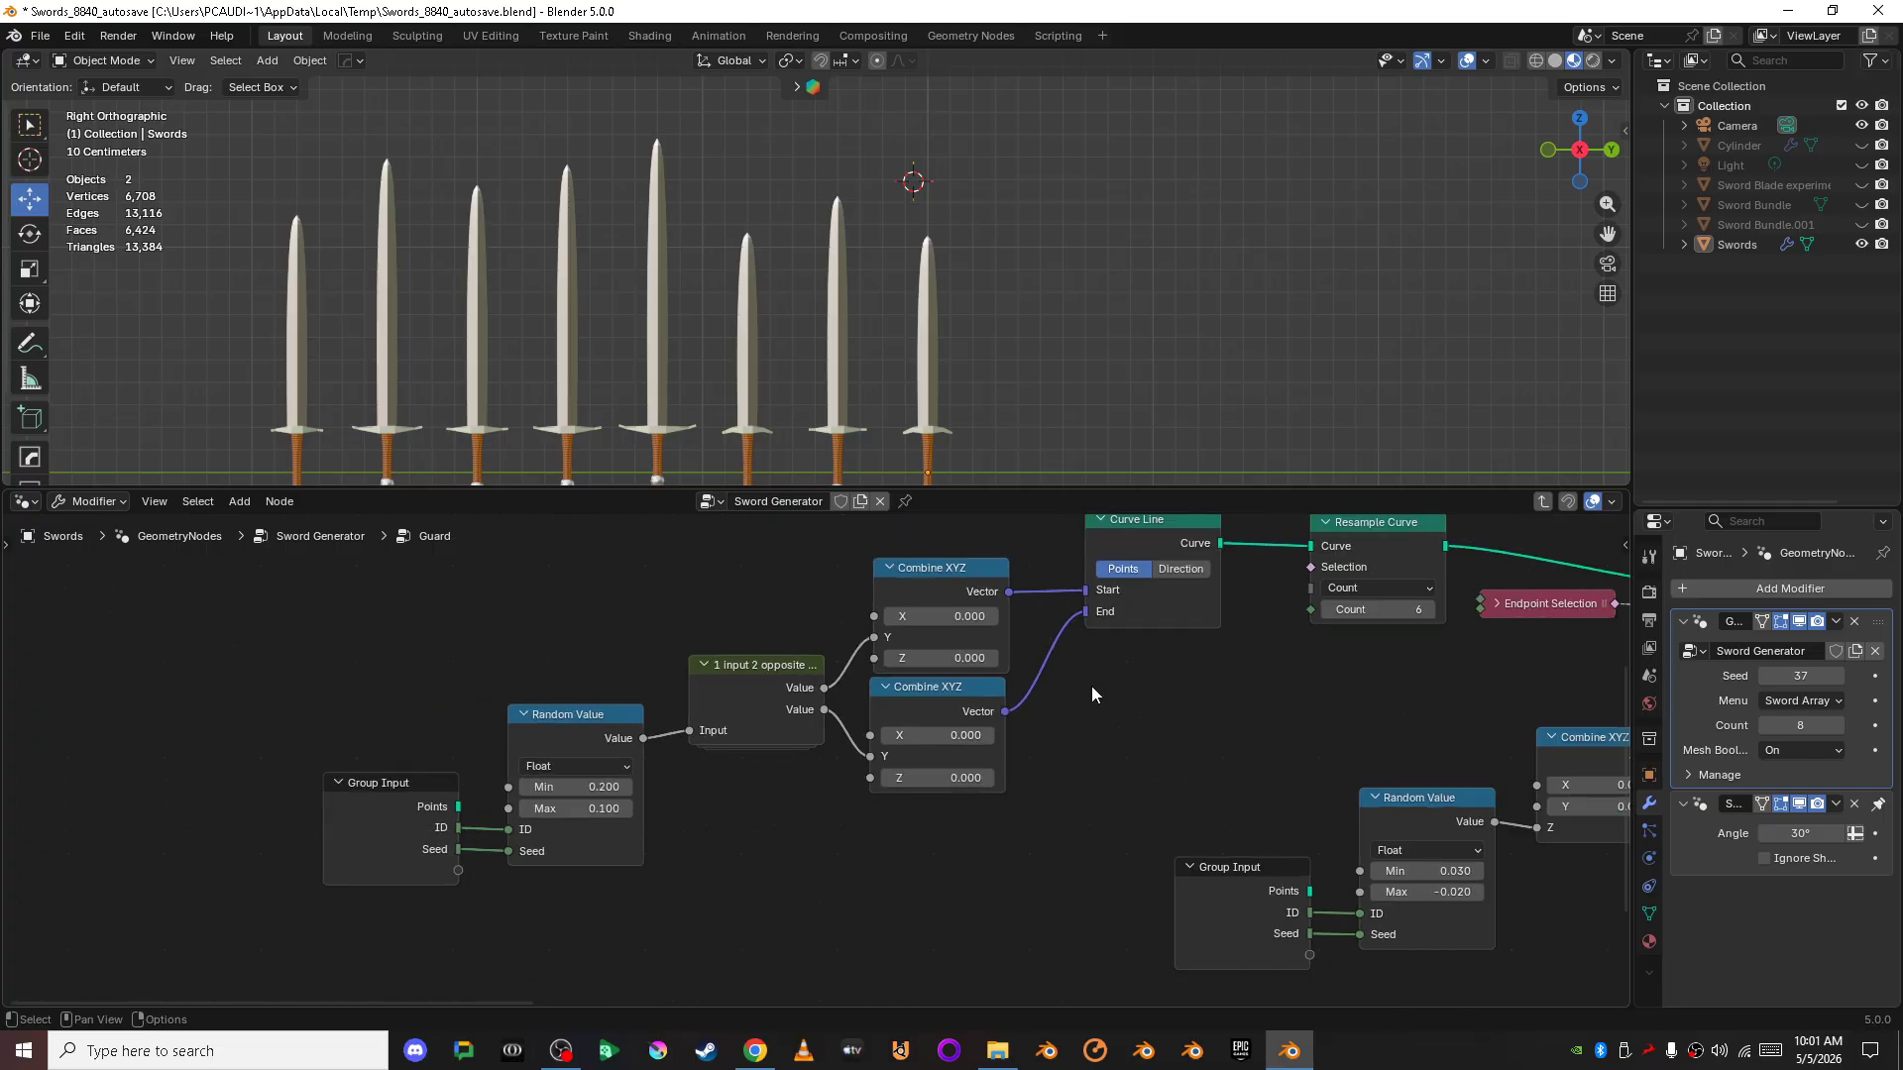
middle_drag(1121, 687, 834, 786)
scroll(834, 787, up, 1)
scroll(834, 787, up, 1)
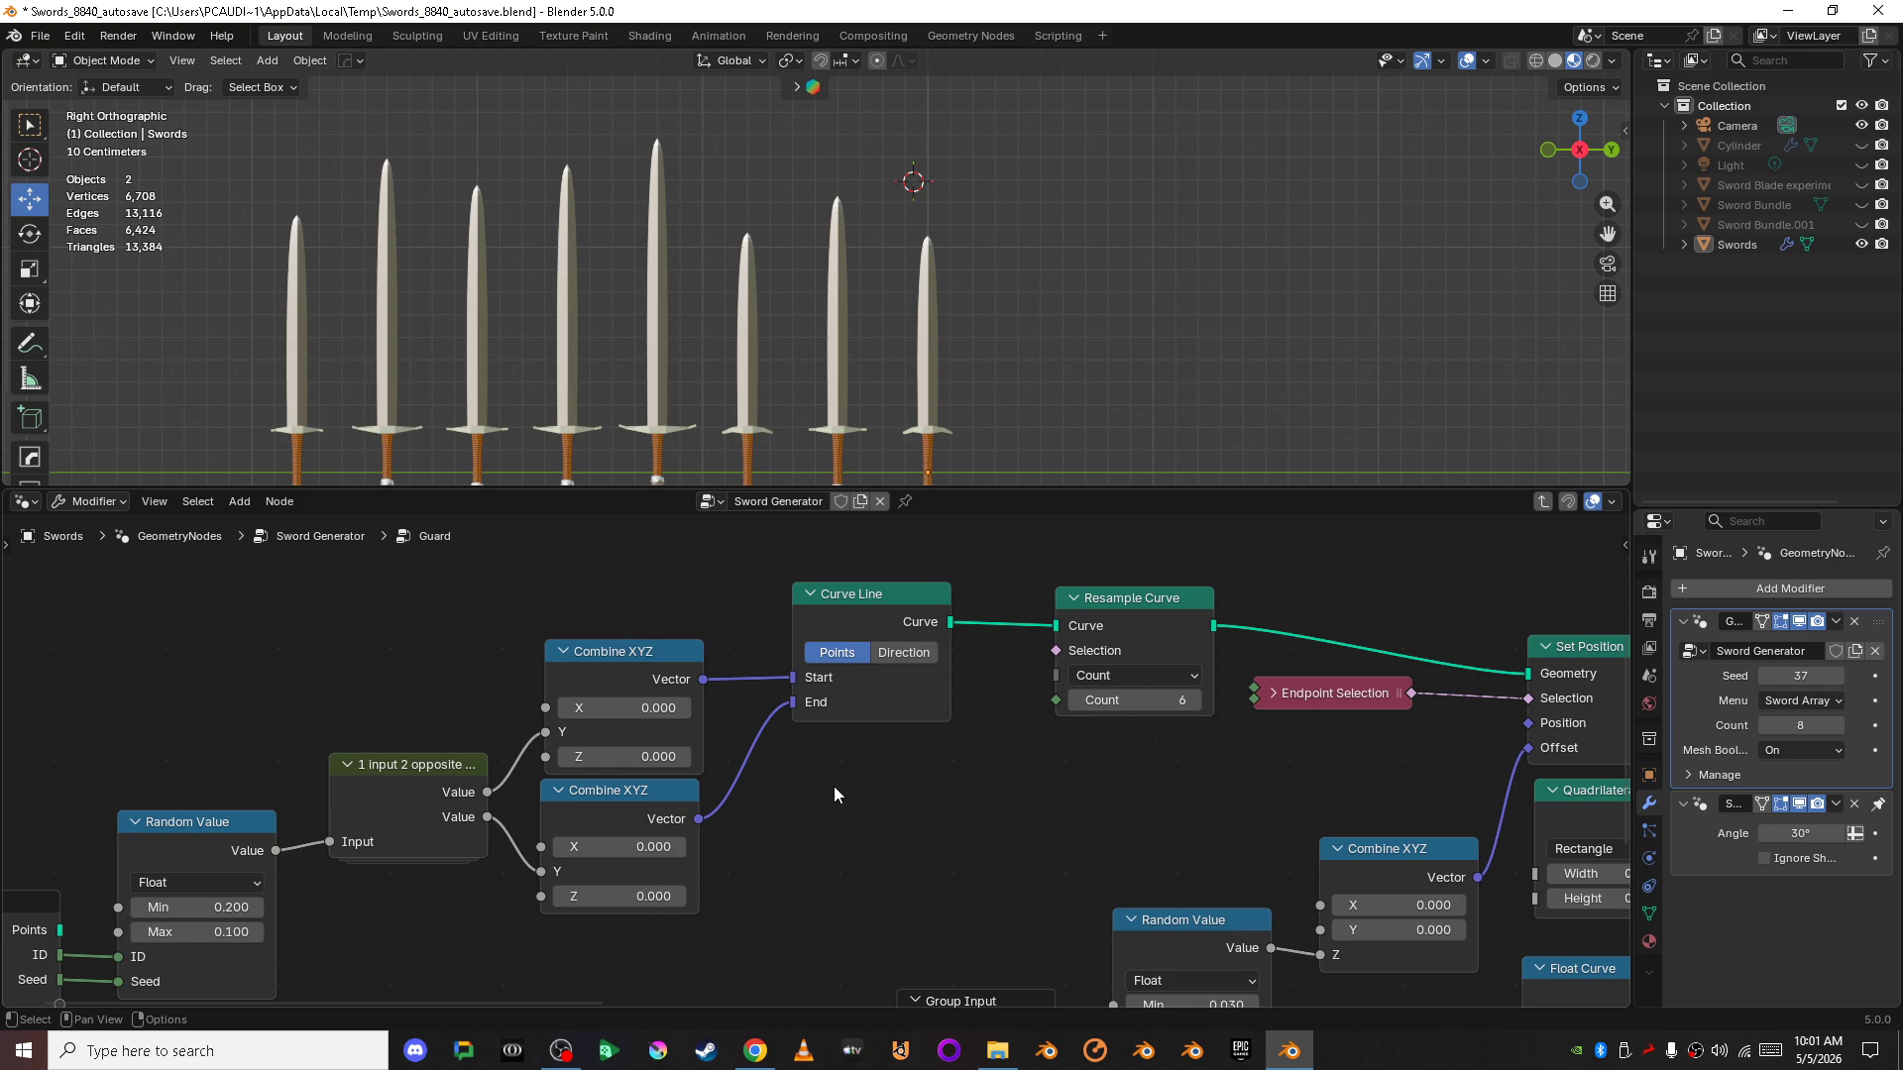
- Examine the guard's endpoint offset, Quadrilateral profile and Float Curve scale into Curve to Mesh, and compare them with the guards in perspective
scroll(834, 787, down, 2)
middle_drag(1096, 765, 529, 722)
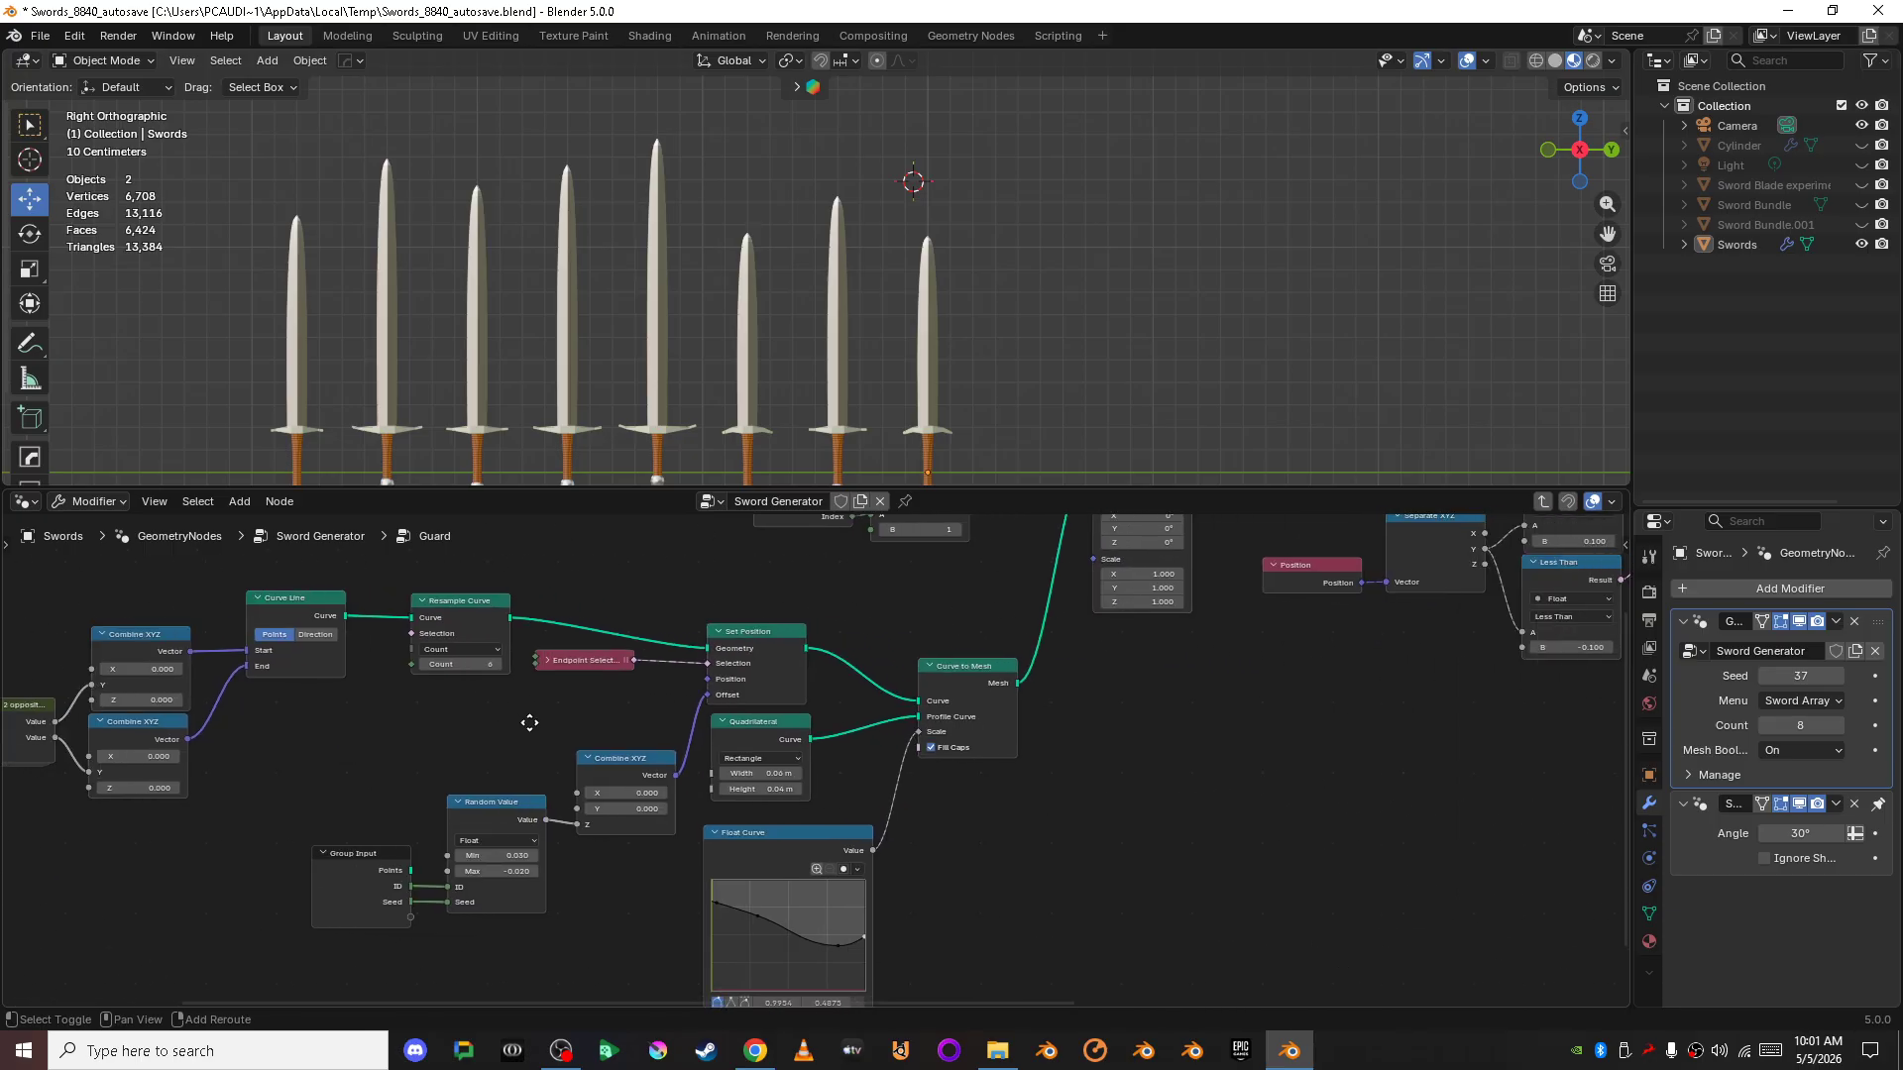
scroll(890, 741, up, 1)
scroll(815, 759, up, 2)
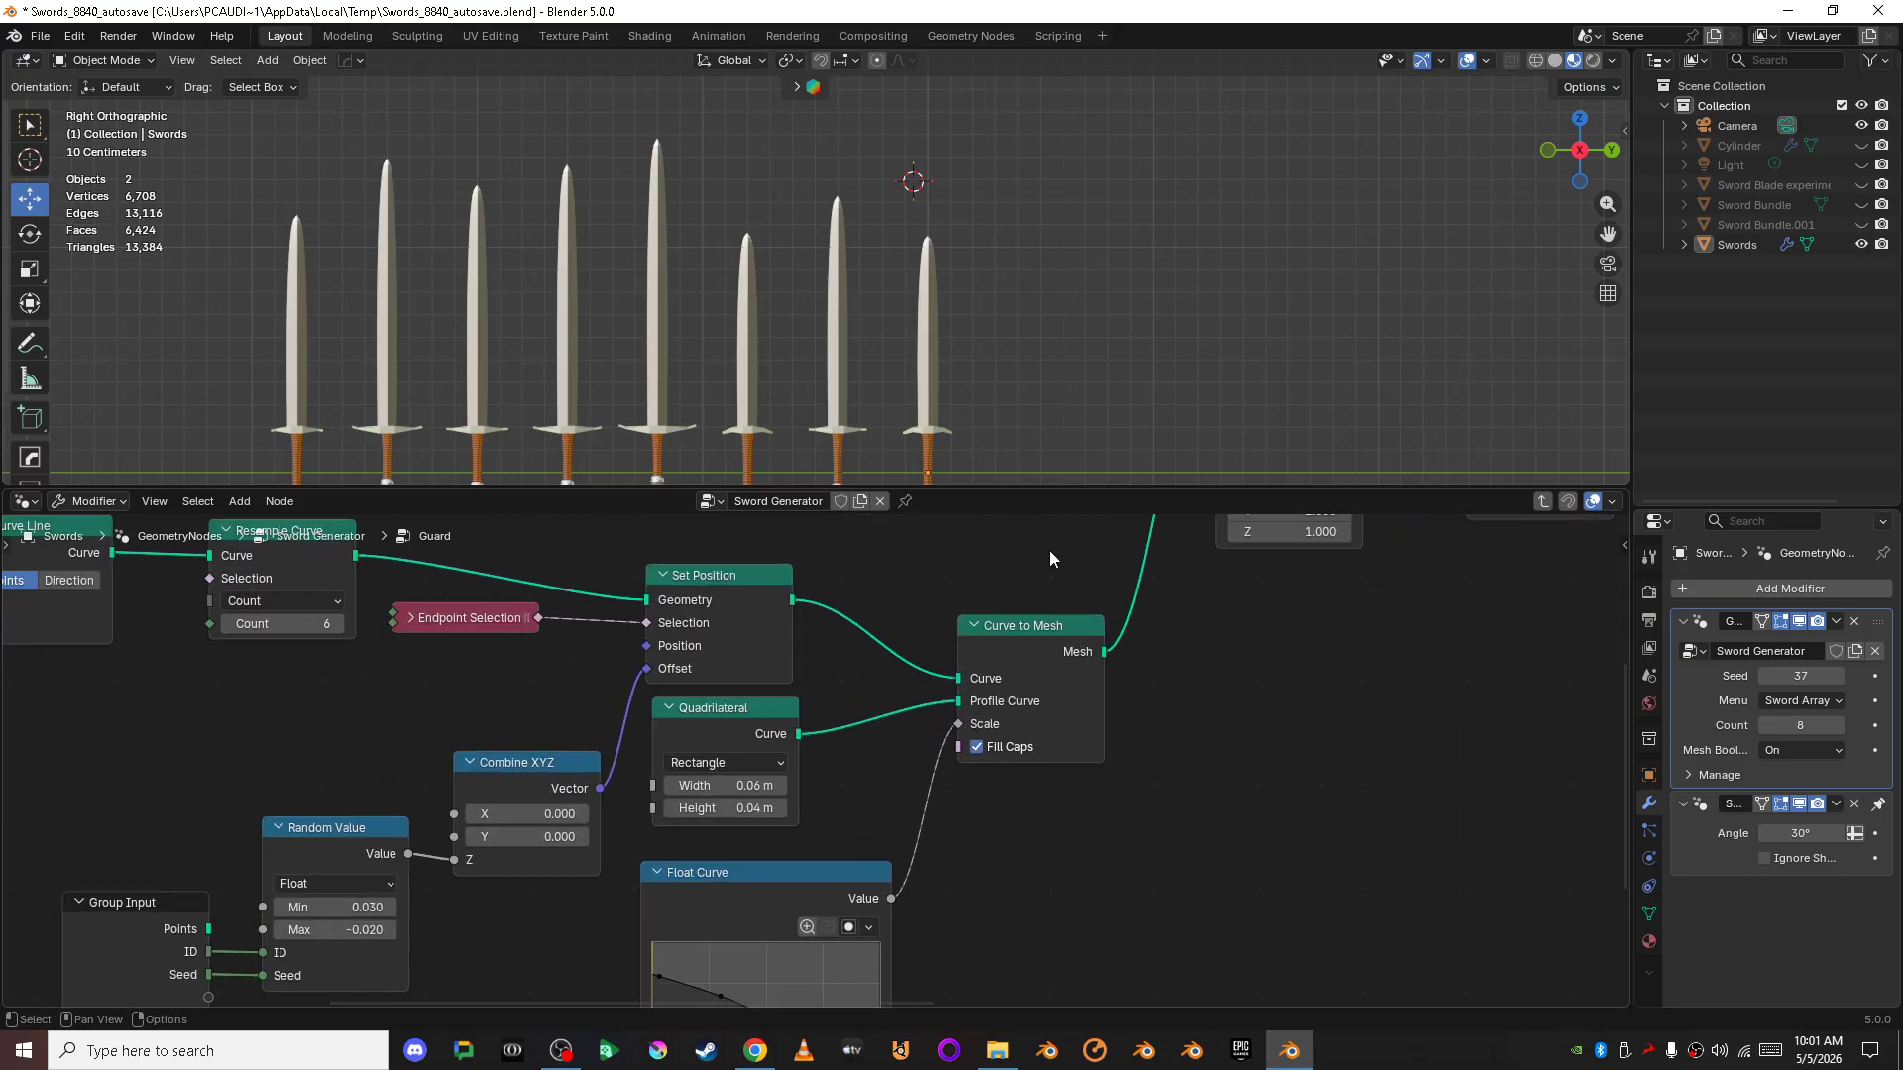
scroll(1145, 819, down, 2)
middle_drag(1156, 787, 997, 812)
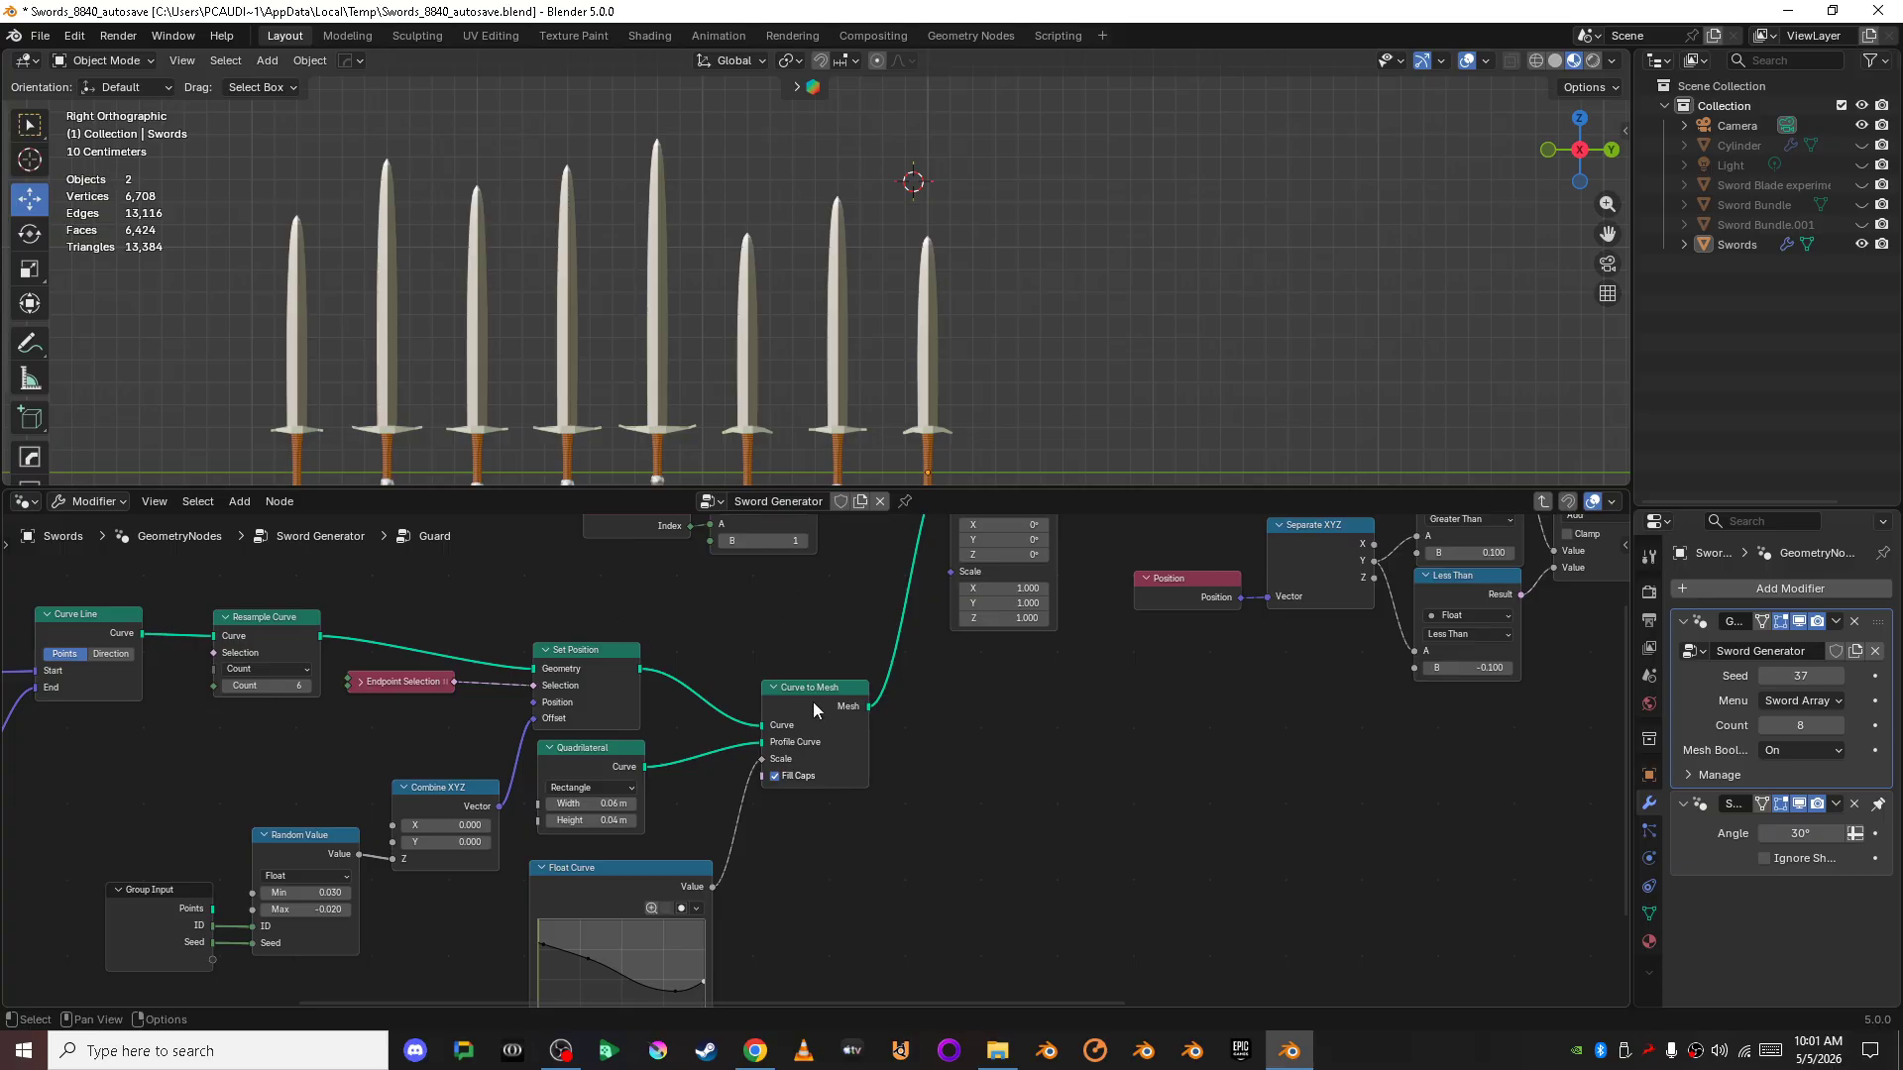
middle_drag(953, 918, 1055, 672)
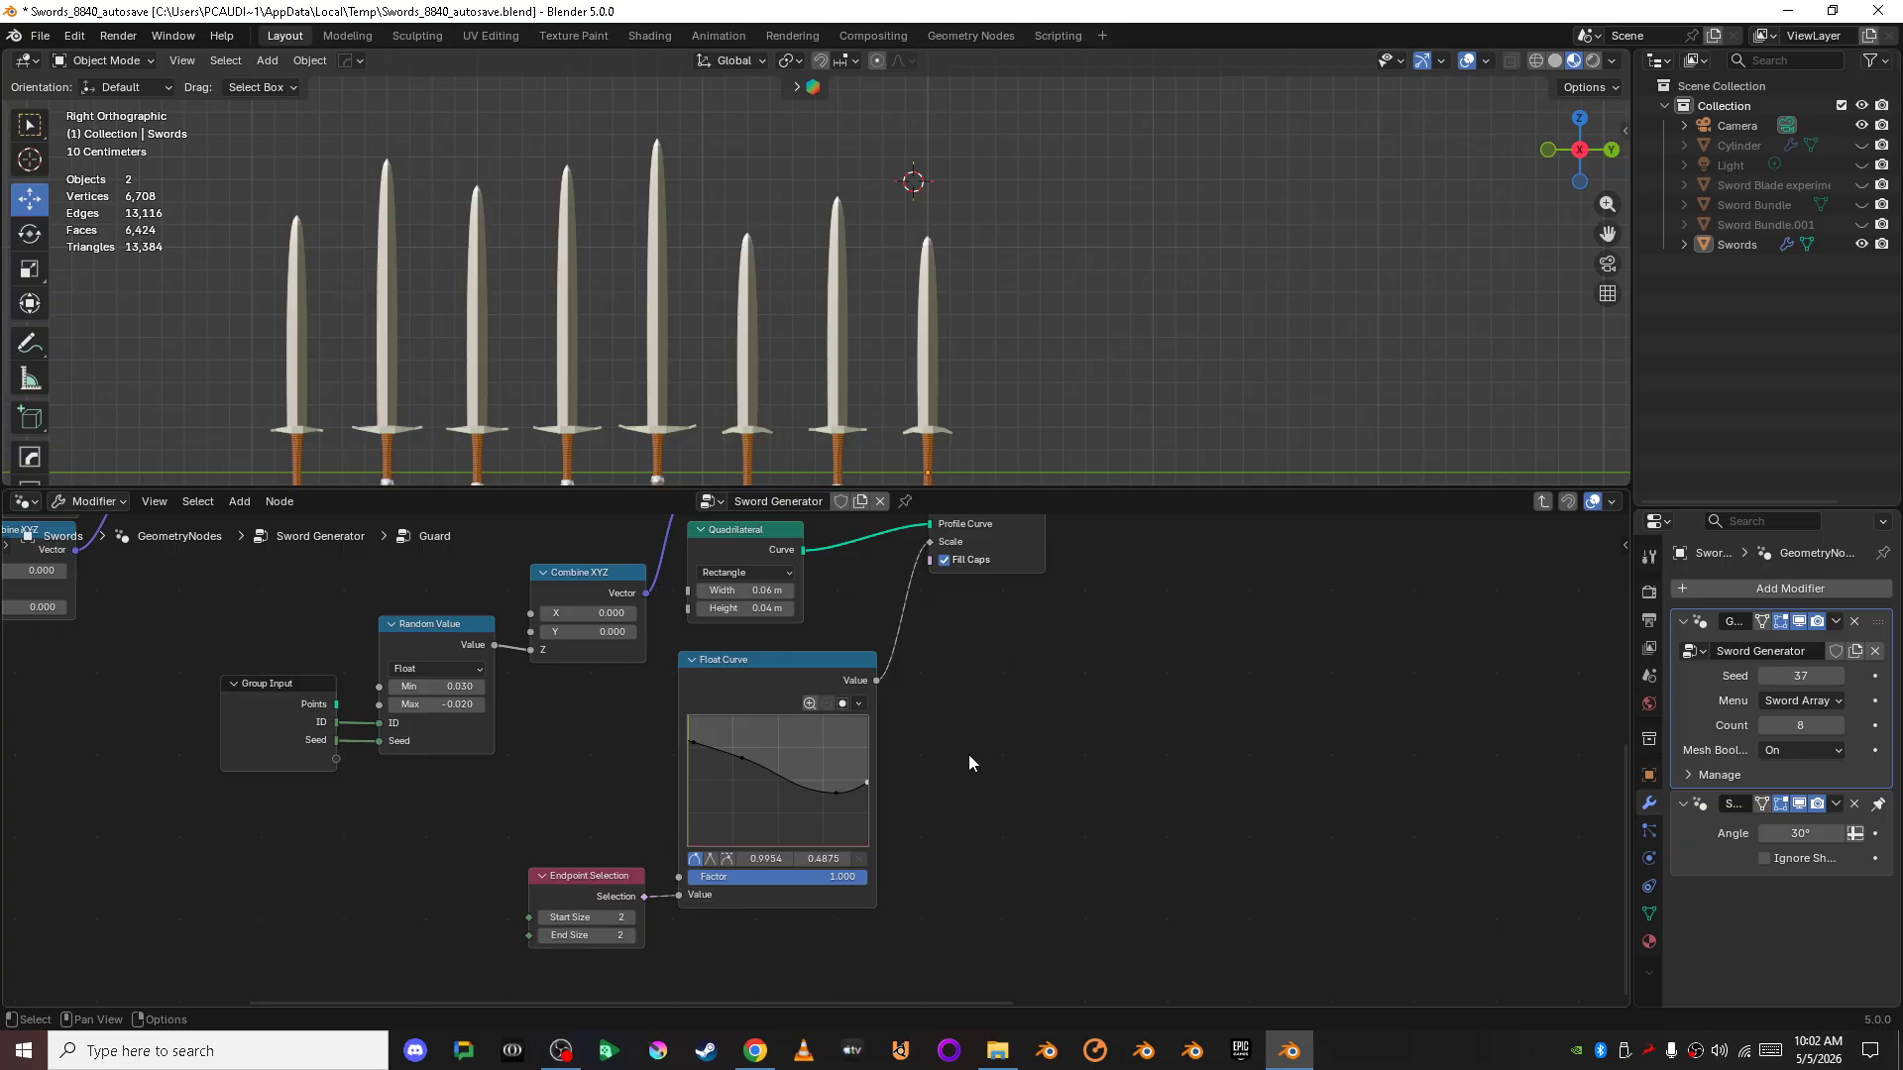
scroll(938, 376, up, 6)
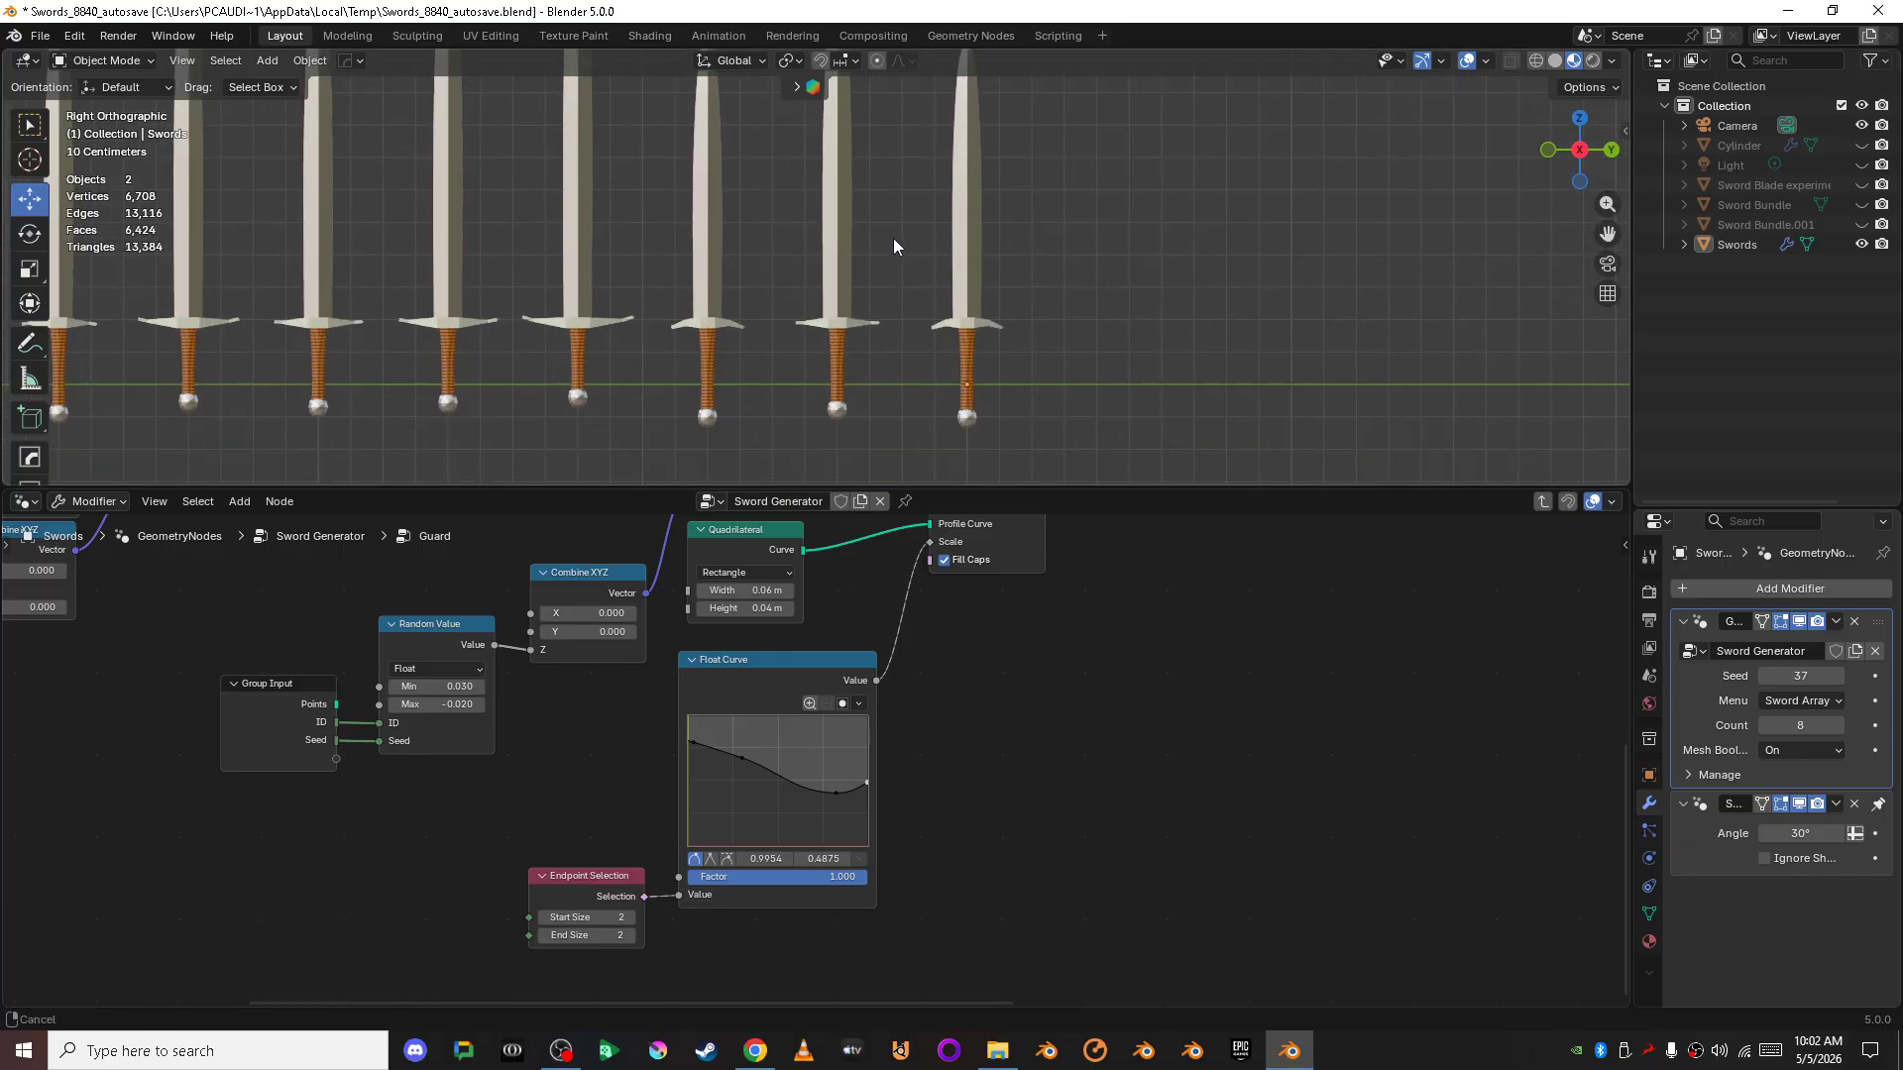
middle_drag(951, 456, 886, 173)
scroll(846, 258, up, 6)
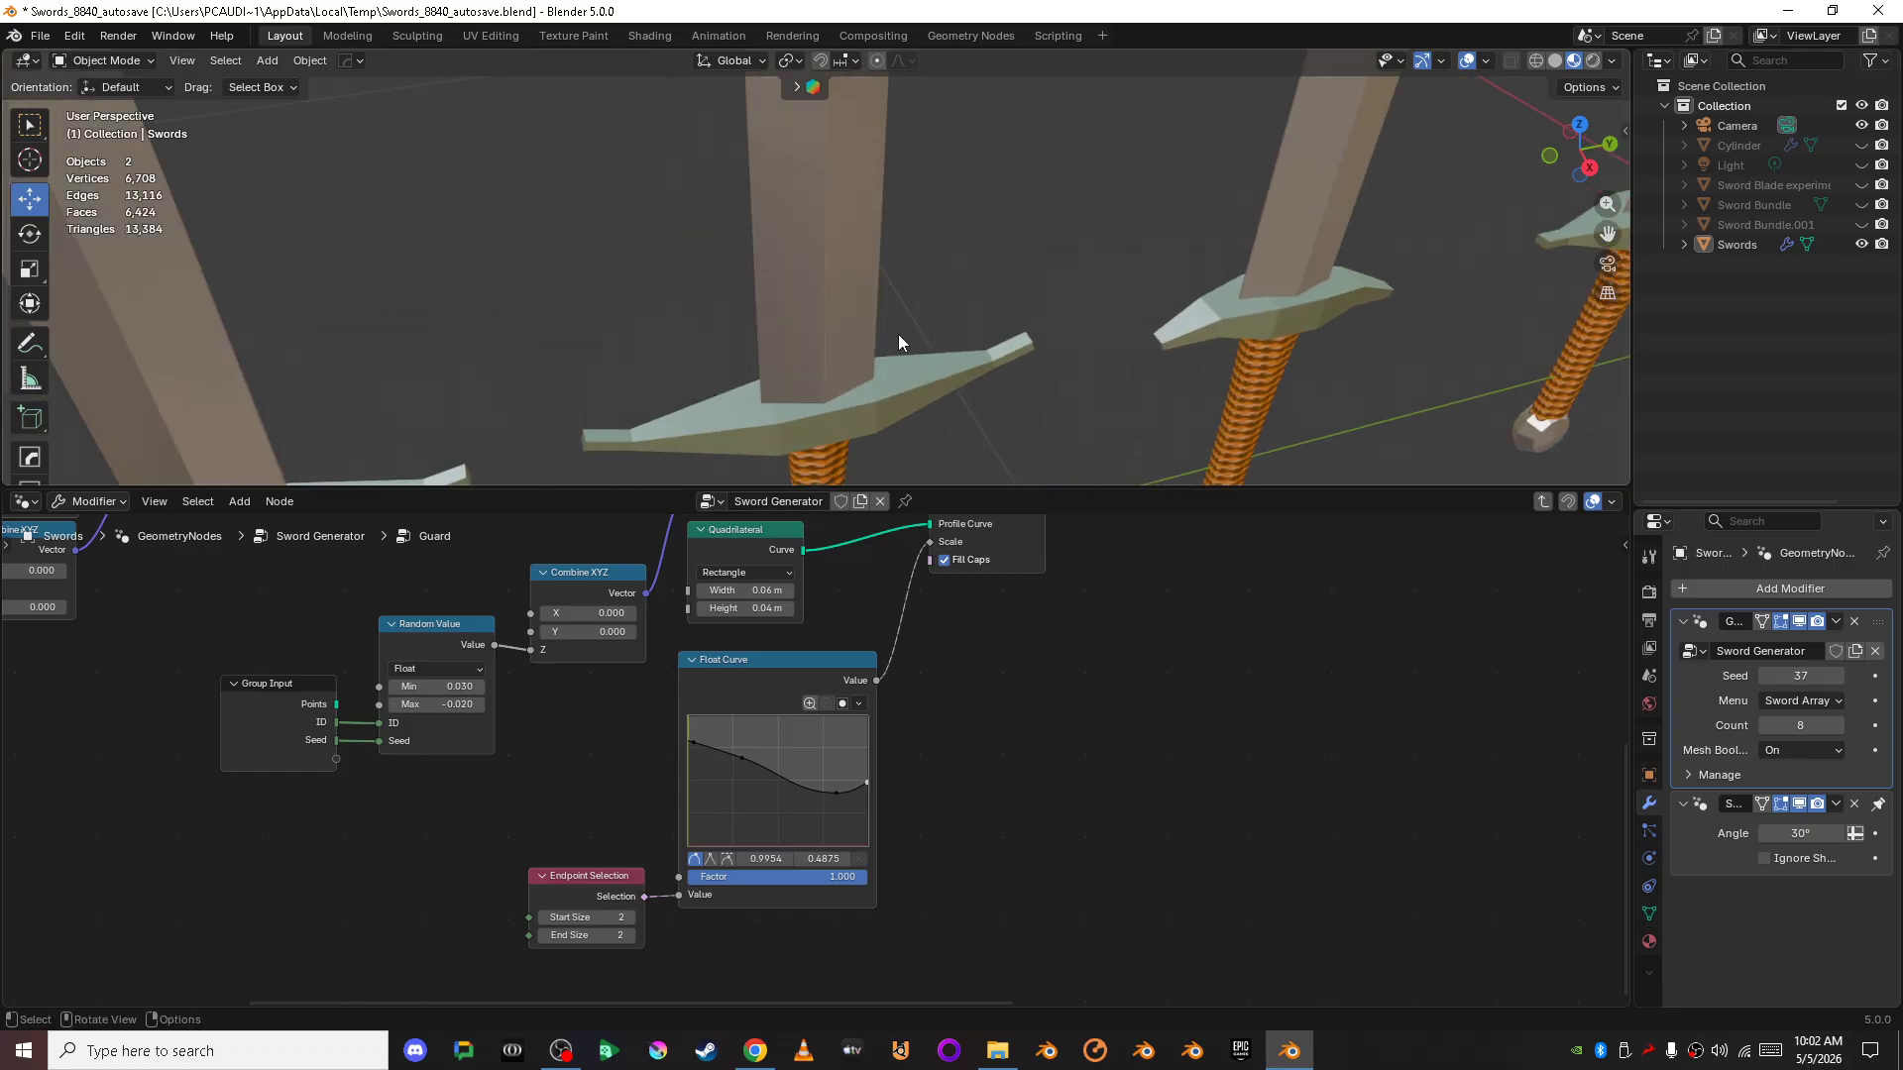
scroll(897, 335, down, 8)
- Examine how guards are instanced on the index 1 points, scaled by Y position and given a material, then review the group's curve nodes
scroll(1120, 644, down, 3)
middle_drag(1132, 630, 640, 965)
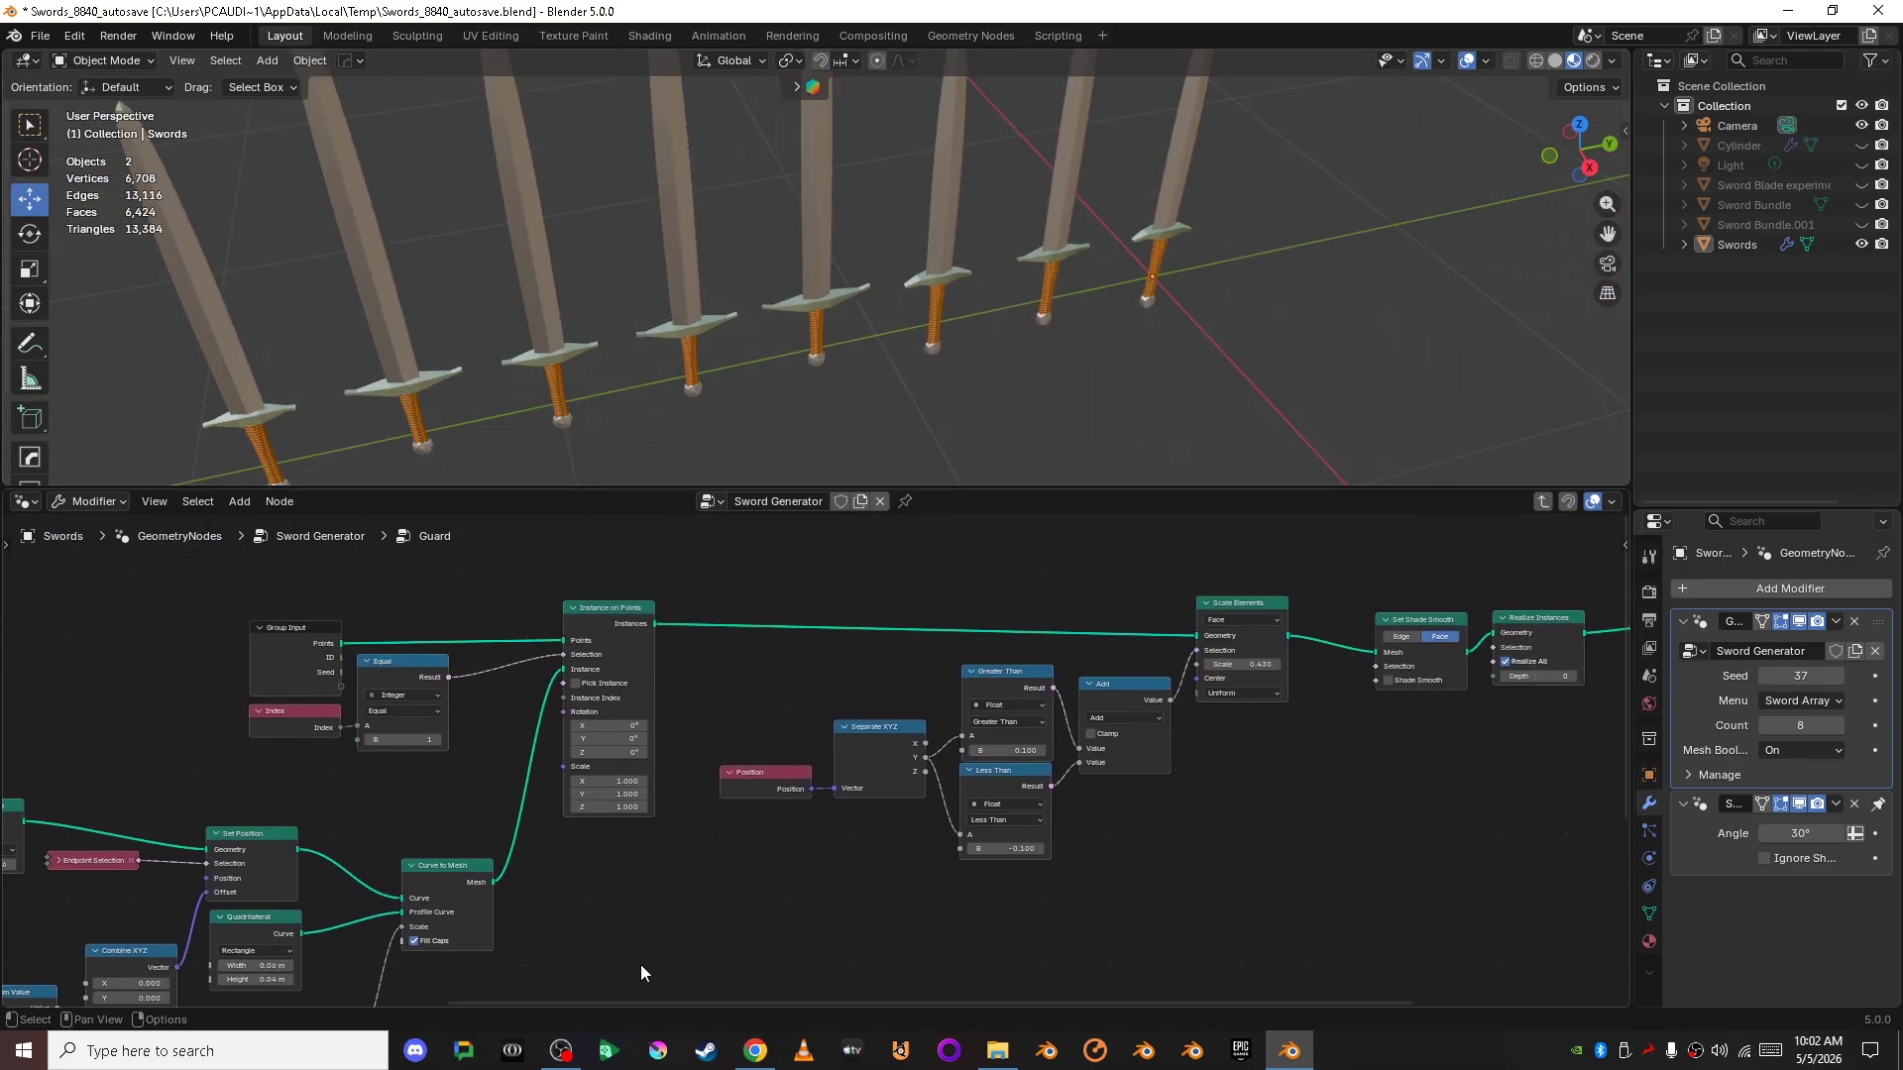
scroll(640, 965, up, 5)
shift+middle_drag(695, 595, 1260, 602)
scroll(735, 654, up, 3)
shift+middle_drag(887, 658, 797, 759)
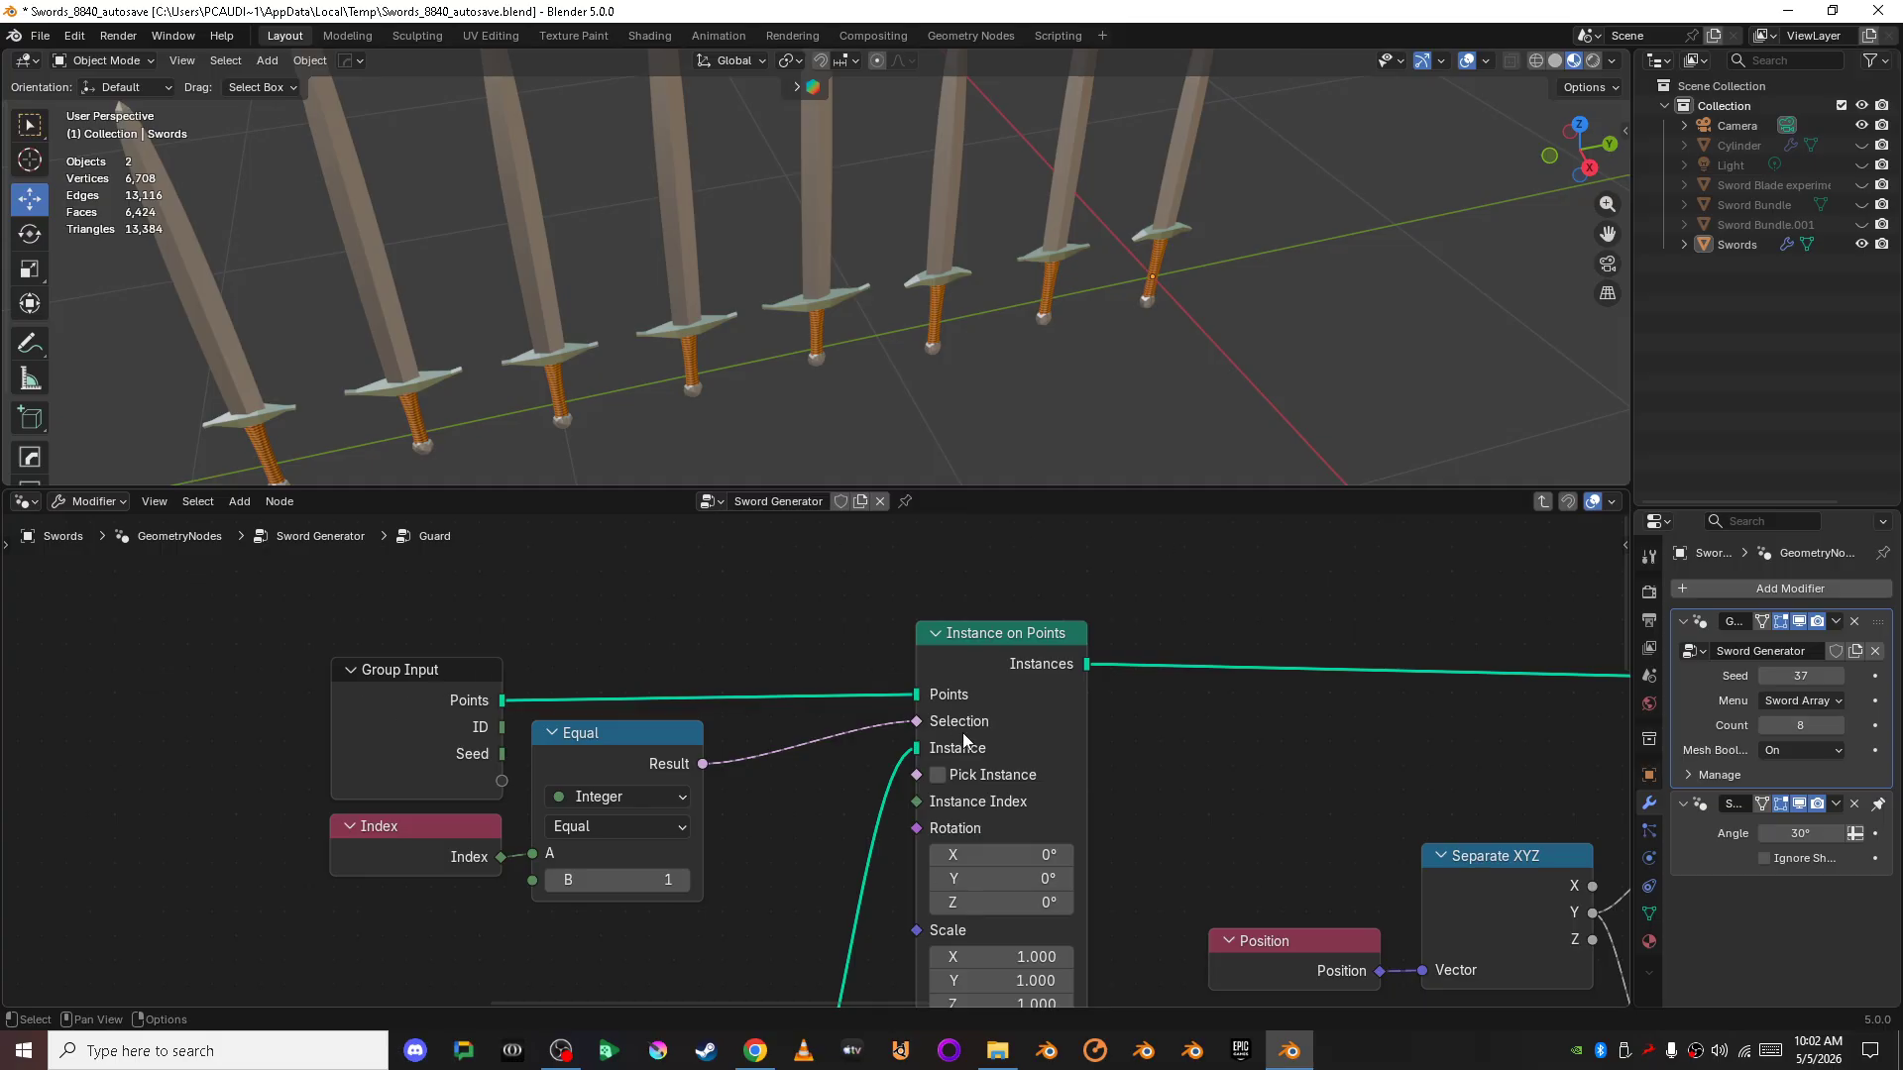
scroll(961, 734, down, 2)
middle_drag(1259, 763, 624, 628)
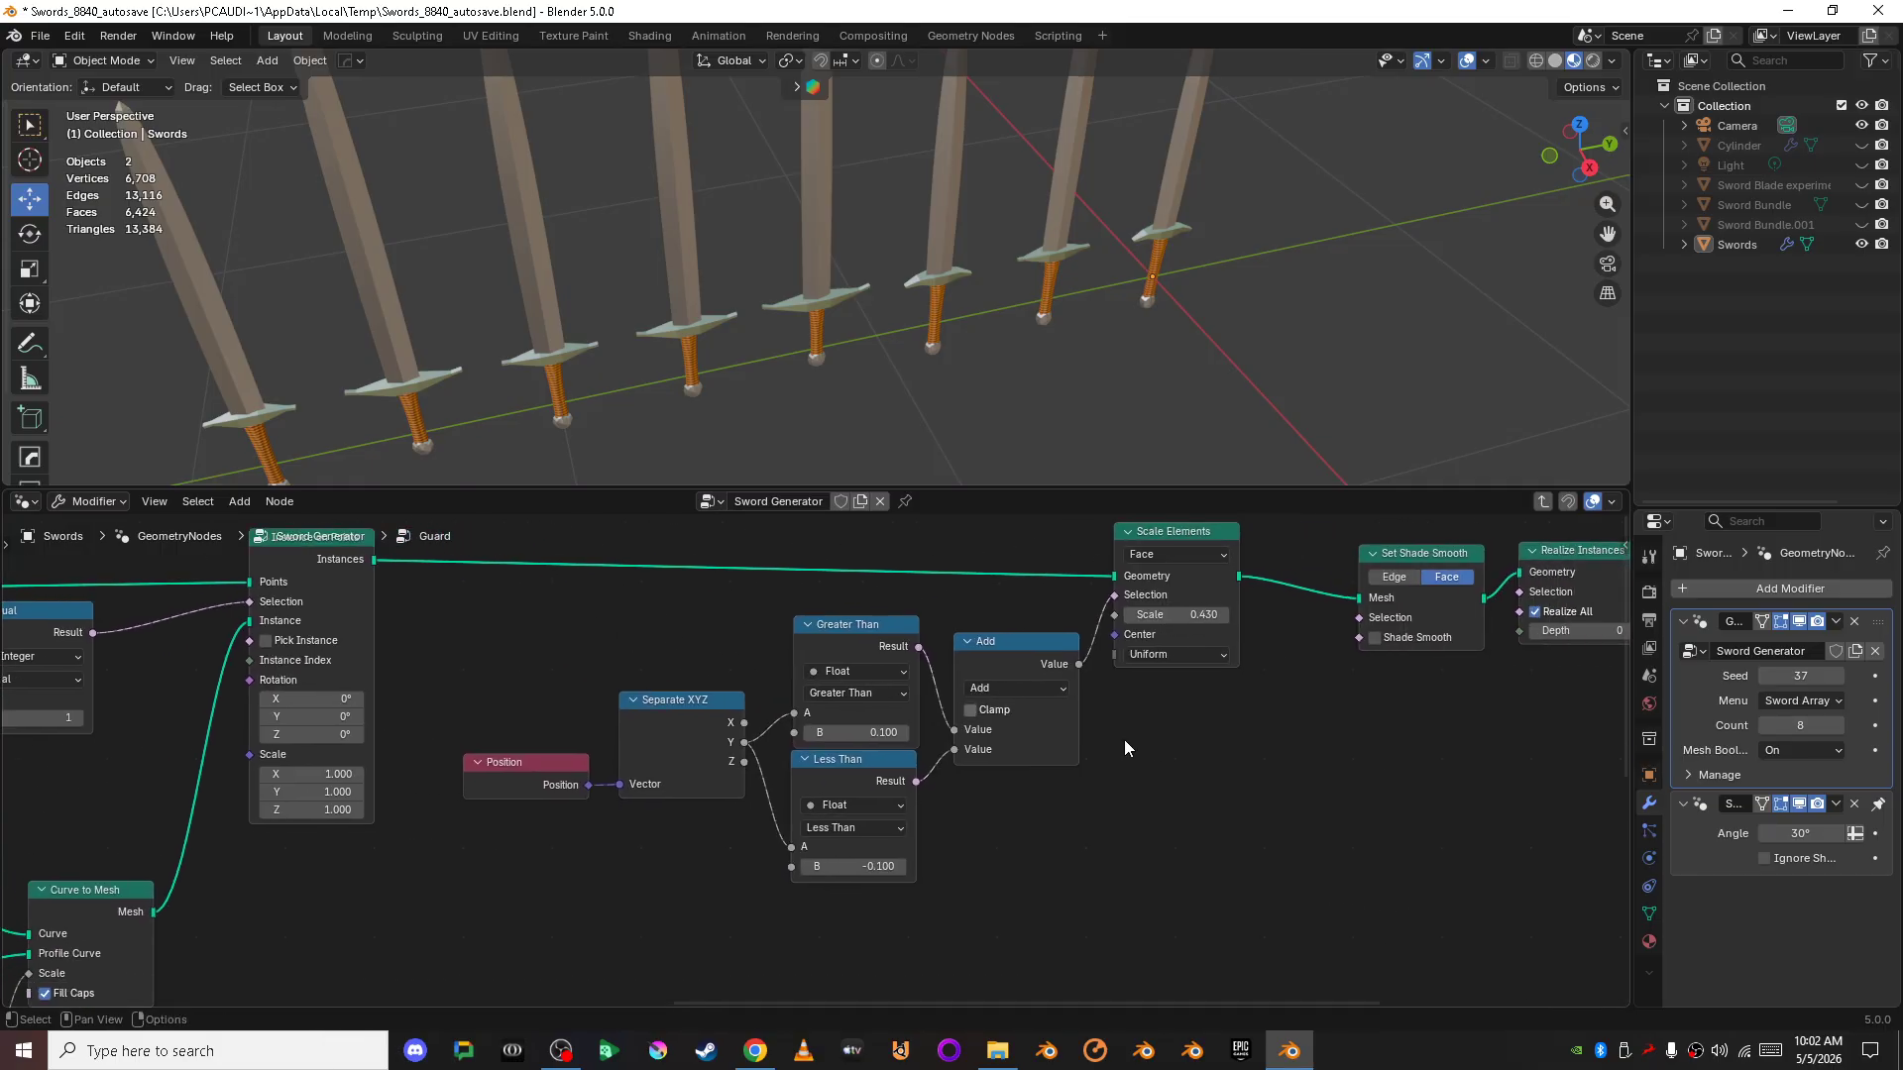
middle_drag(1306, 791, 1109, 883)
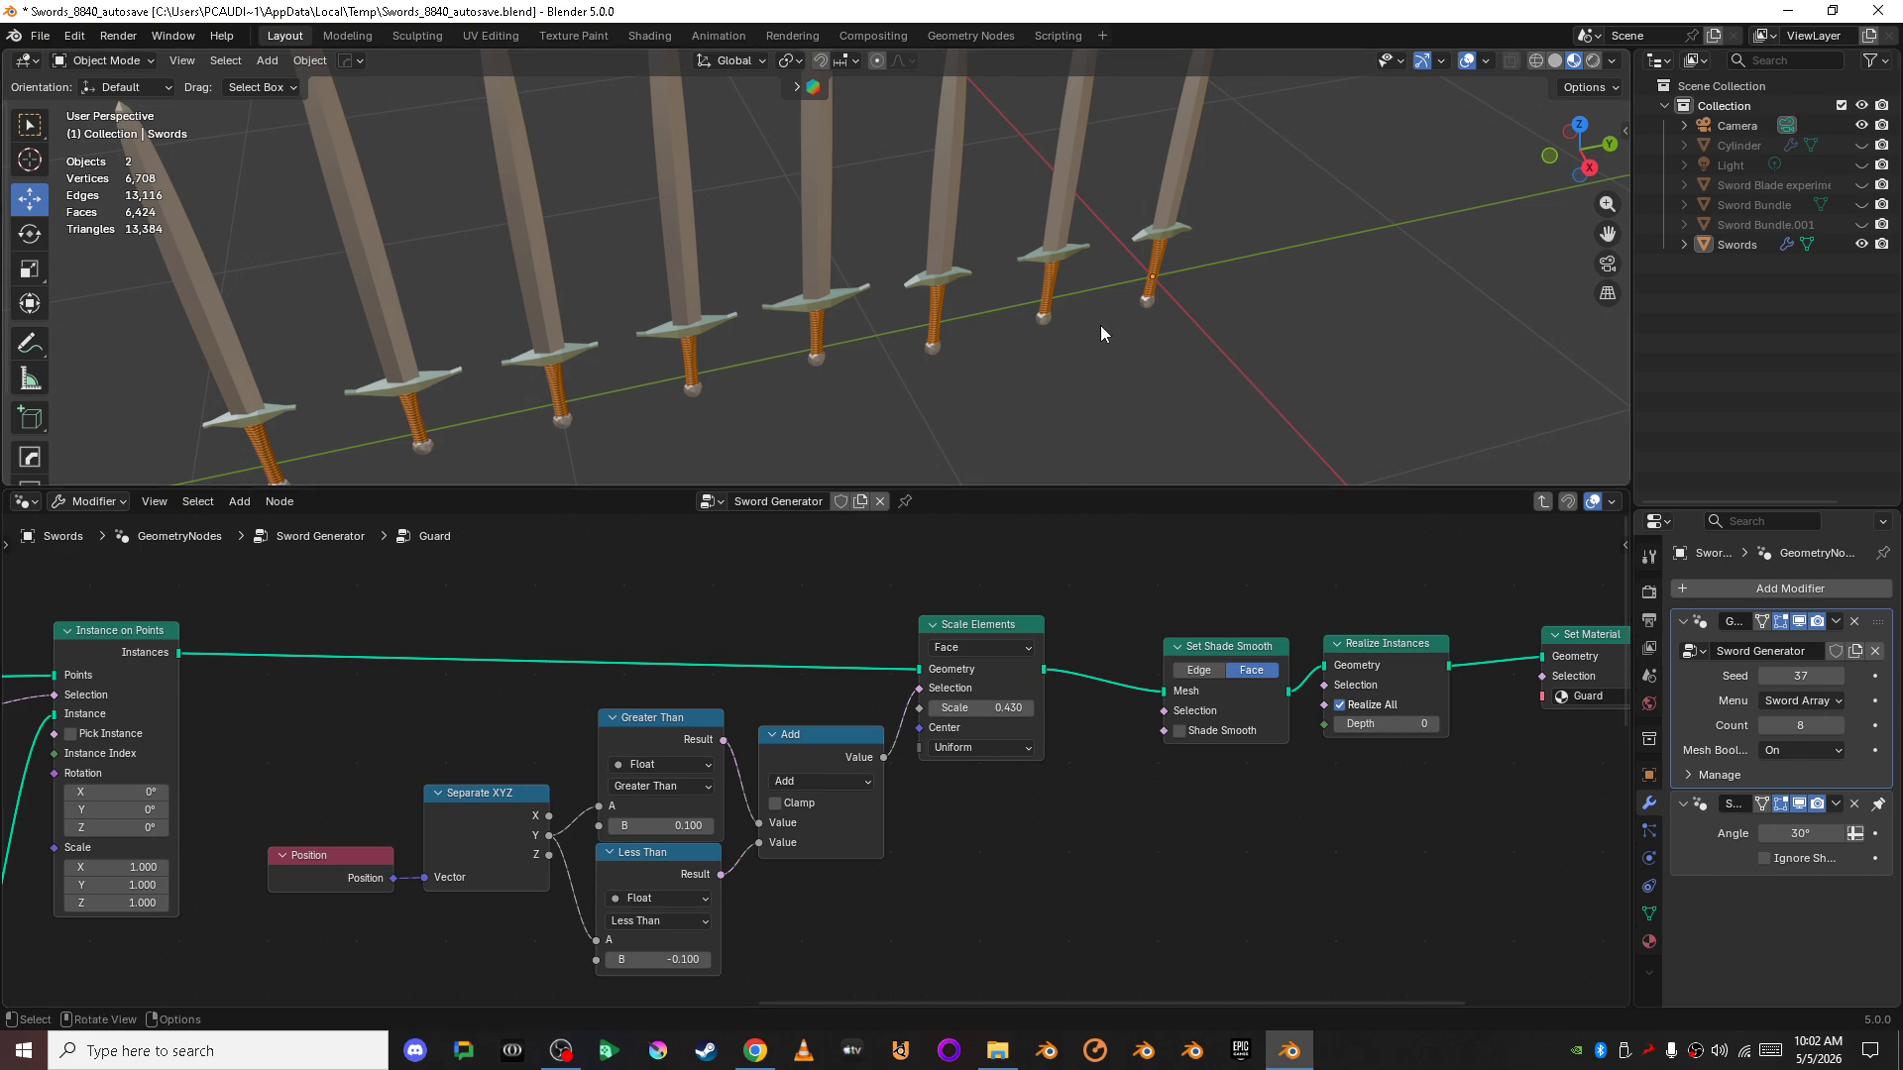
scroll(1100, 327, up, 3)
scroll(1185, 758, down, 3)
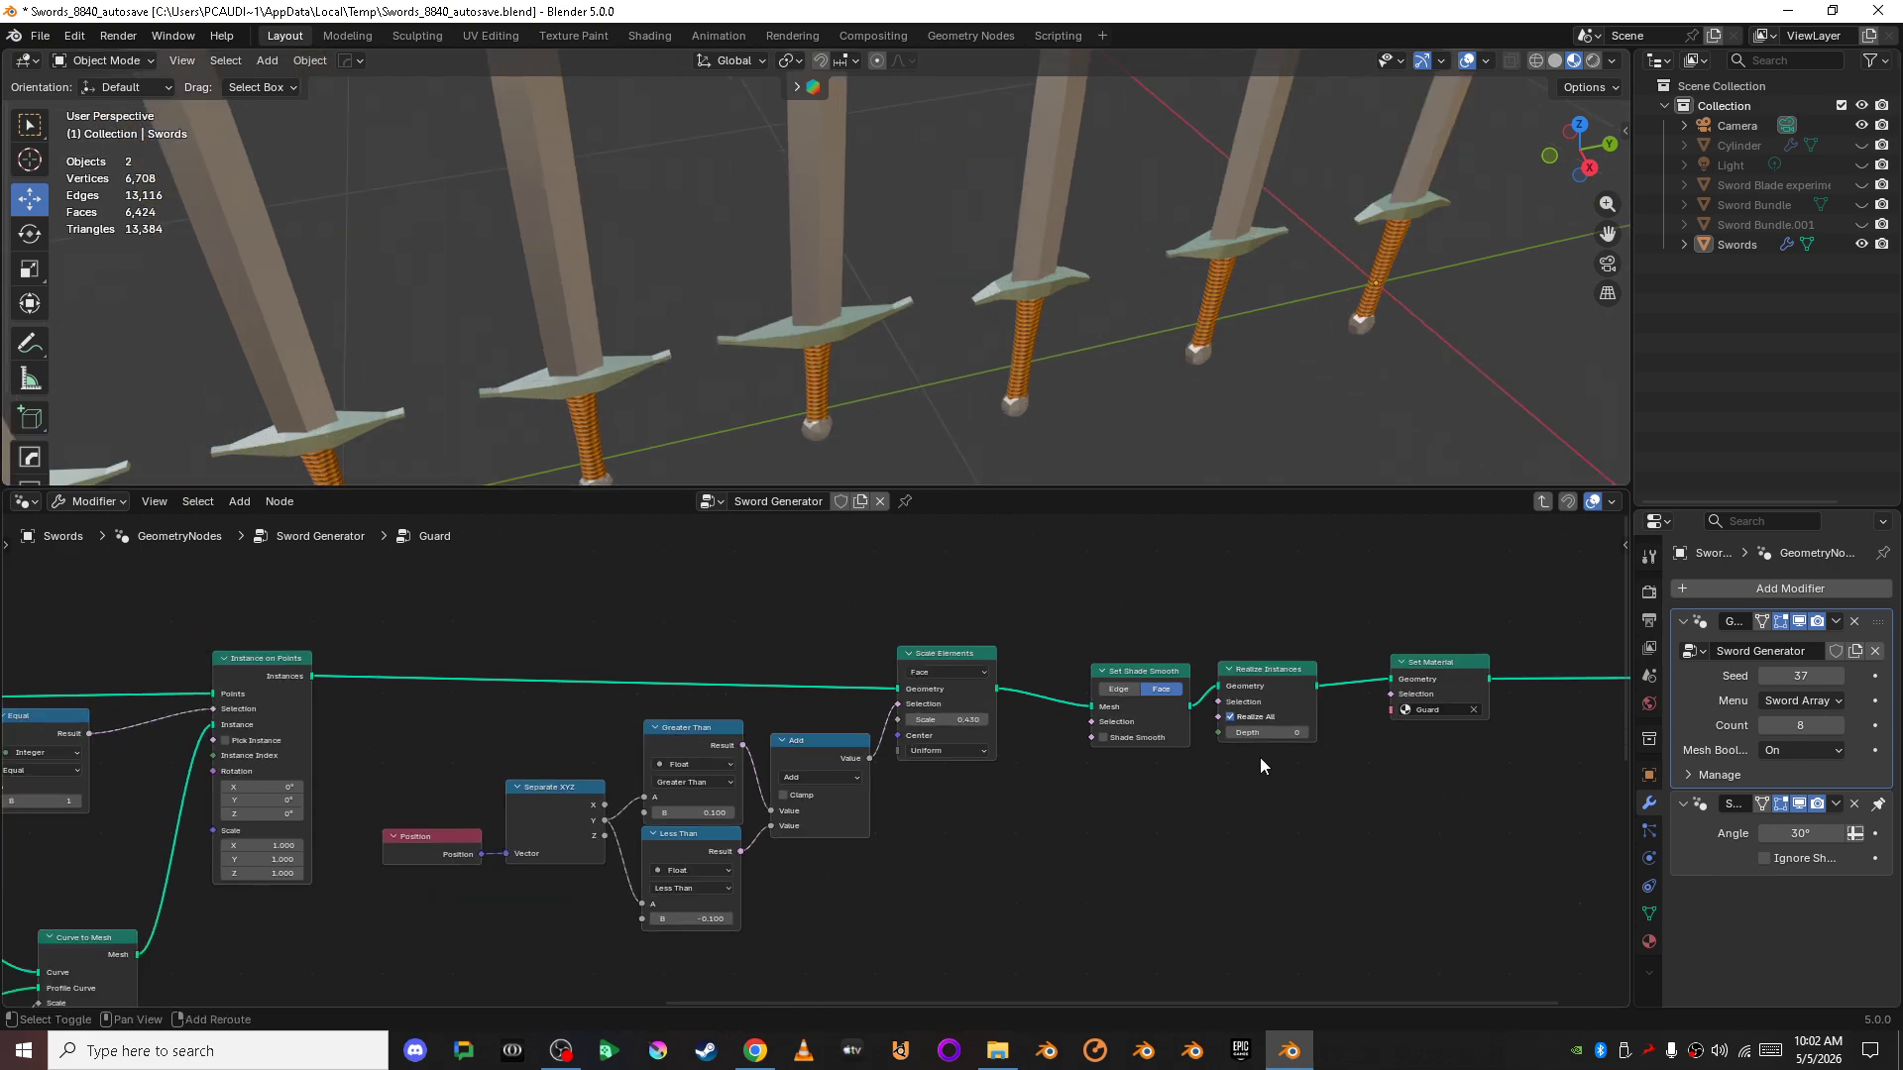
shift+middle_drag(1260, 759, 257, 669)
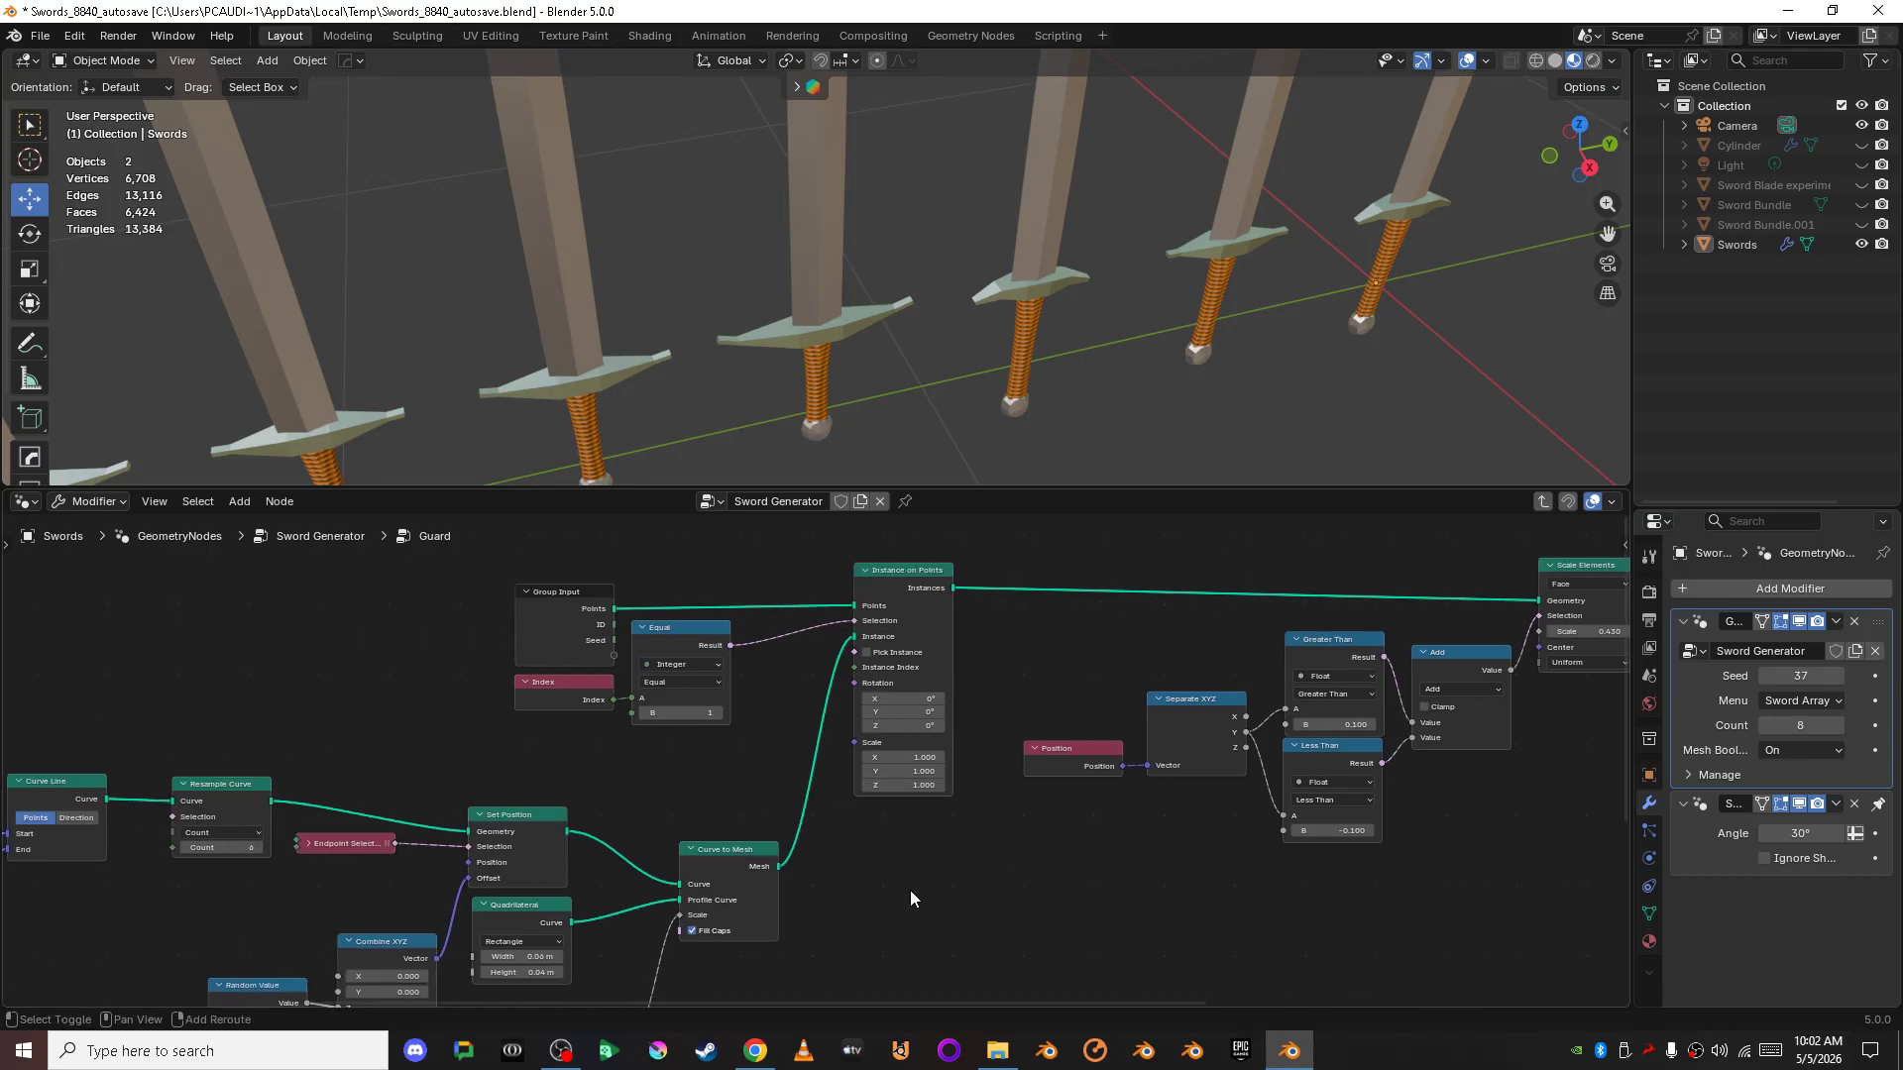
shift+middle_drag(910, 890, 1367, 667)
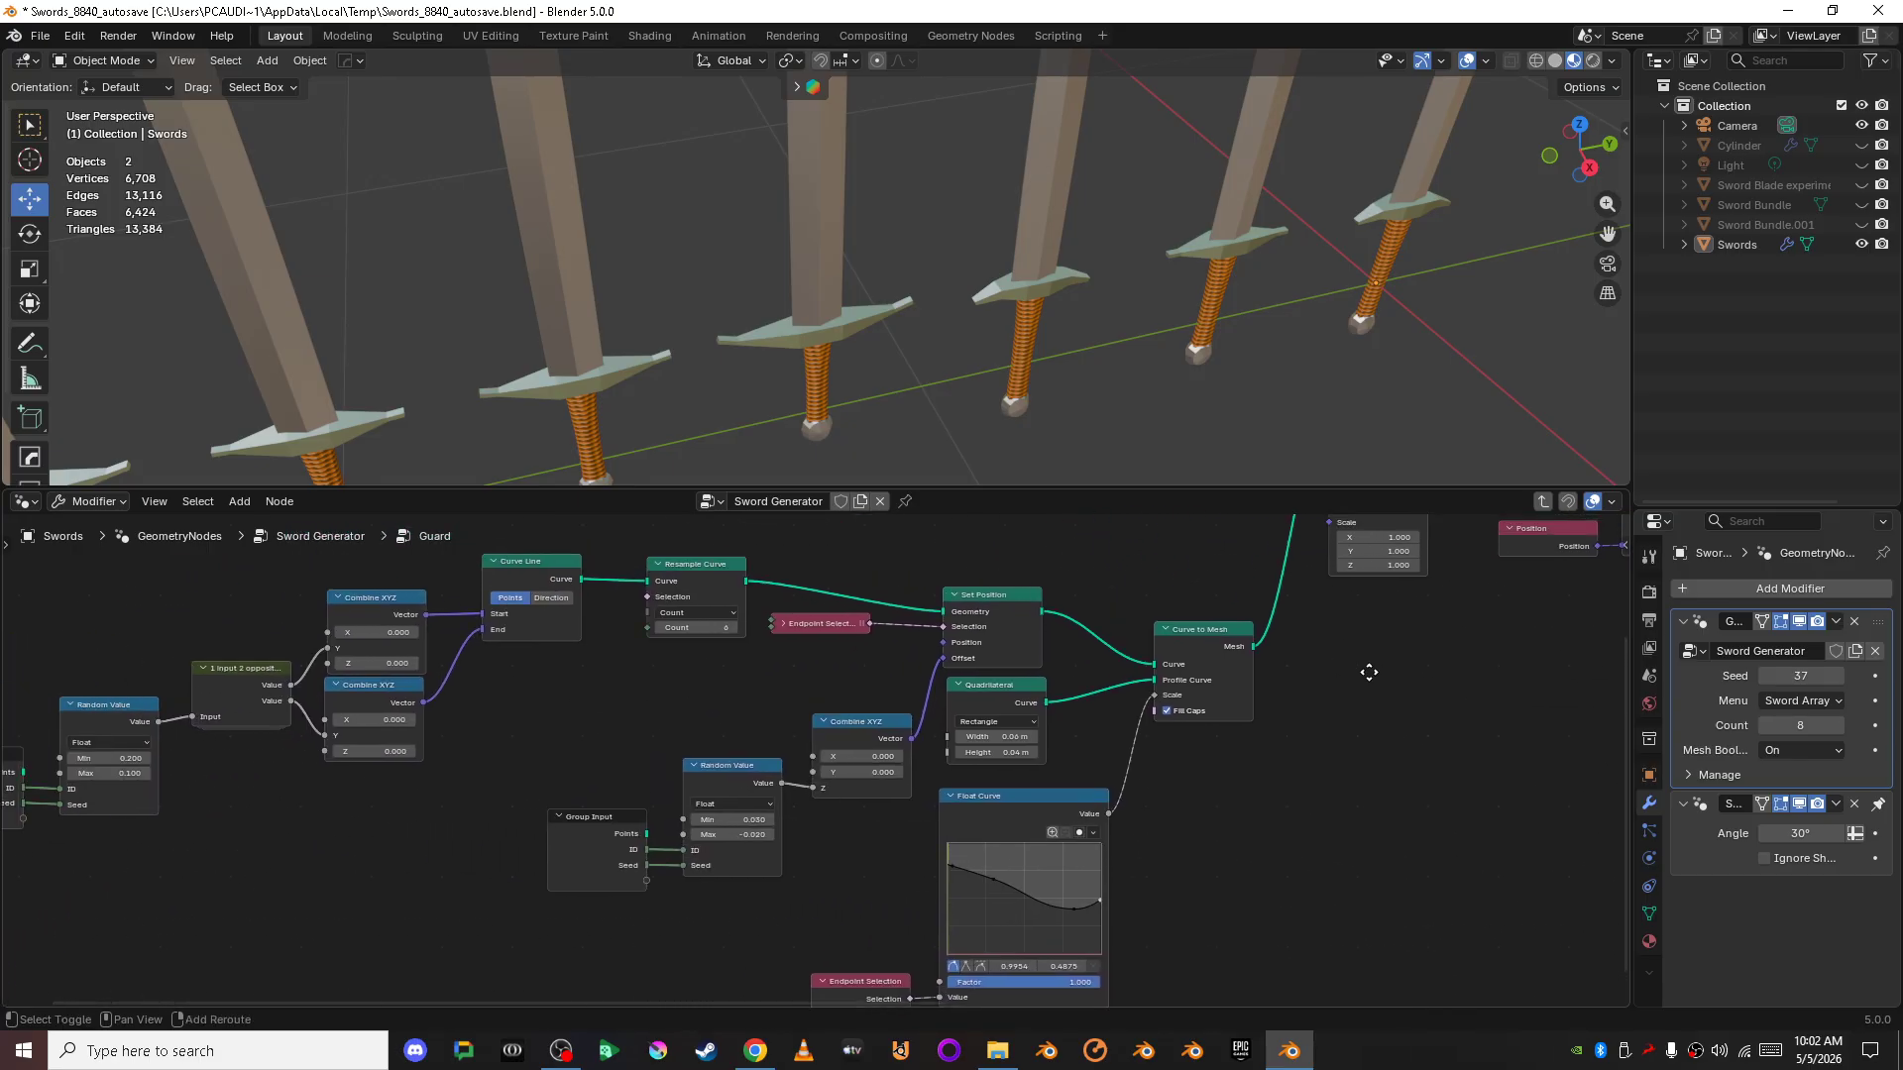
- Compare the guard's randomised endpoint Z offset and Quadrilateral profile with the guards seen from the side
scroll(848, 699, up, 4)
shift+middle_drag(1051, 570, 822, 693)
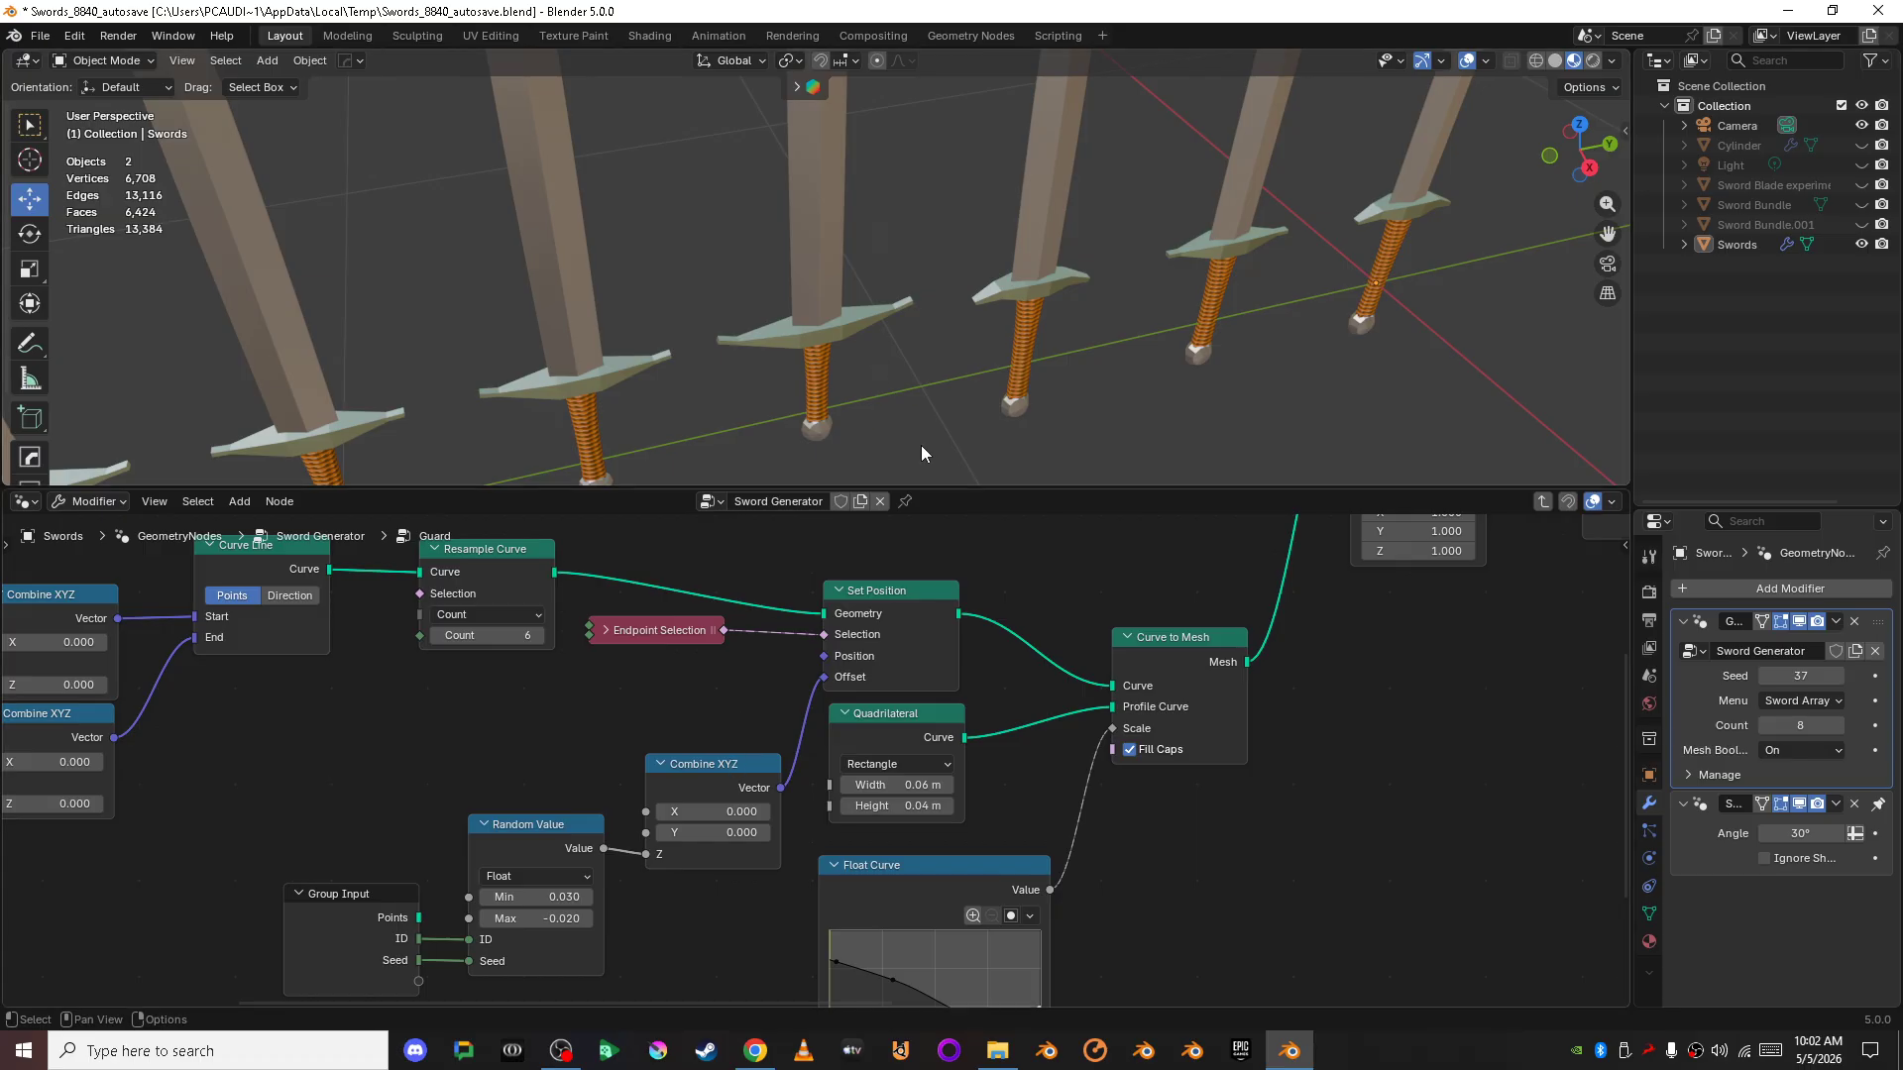
middle_drag(922, 454, 921, 216)
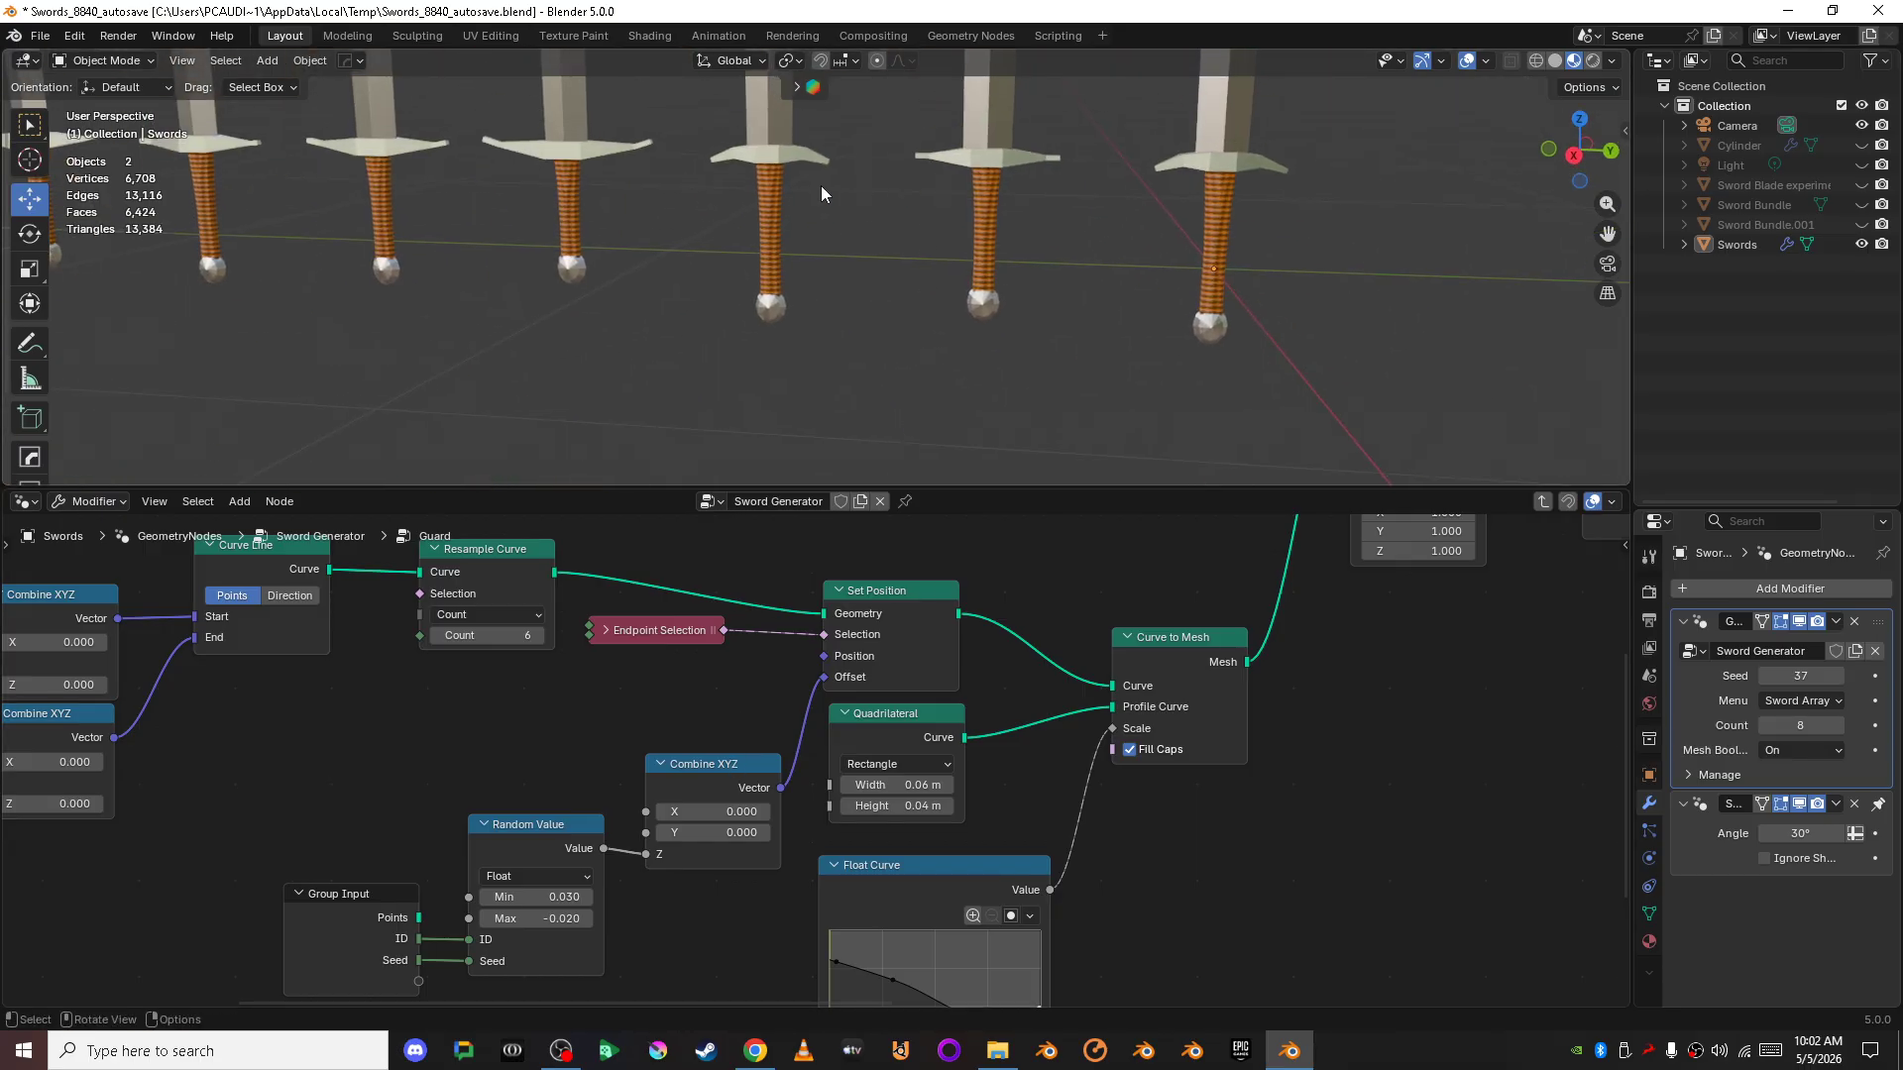
scroll(932, 852, down, 3)
shift+middle_drag(1451, 701, 947, 881)
- Leave the Guard group and open the Creating Handle group
click(1542, 506)
shift+middle_drag(972, 815, 1001, 696)
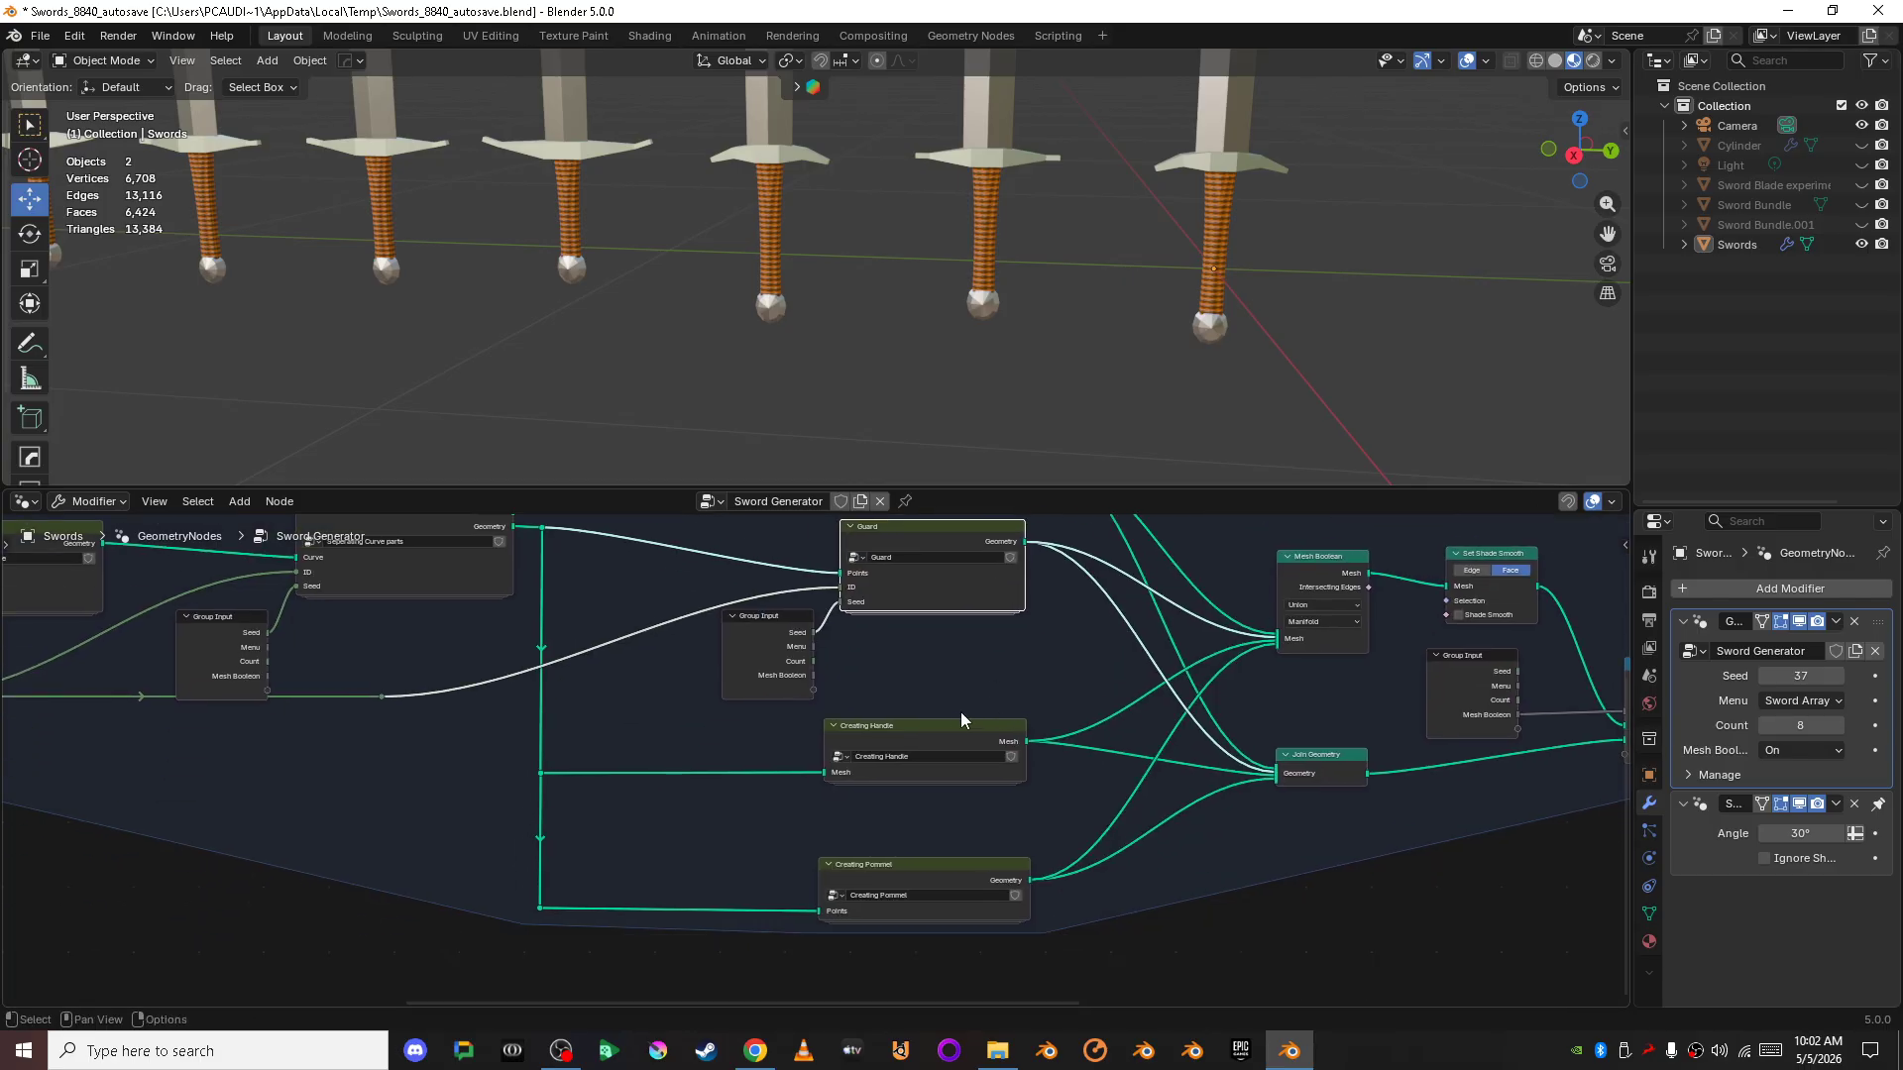
click(960, 720)
key(Tab)
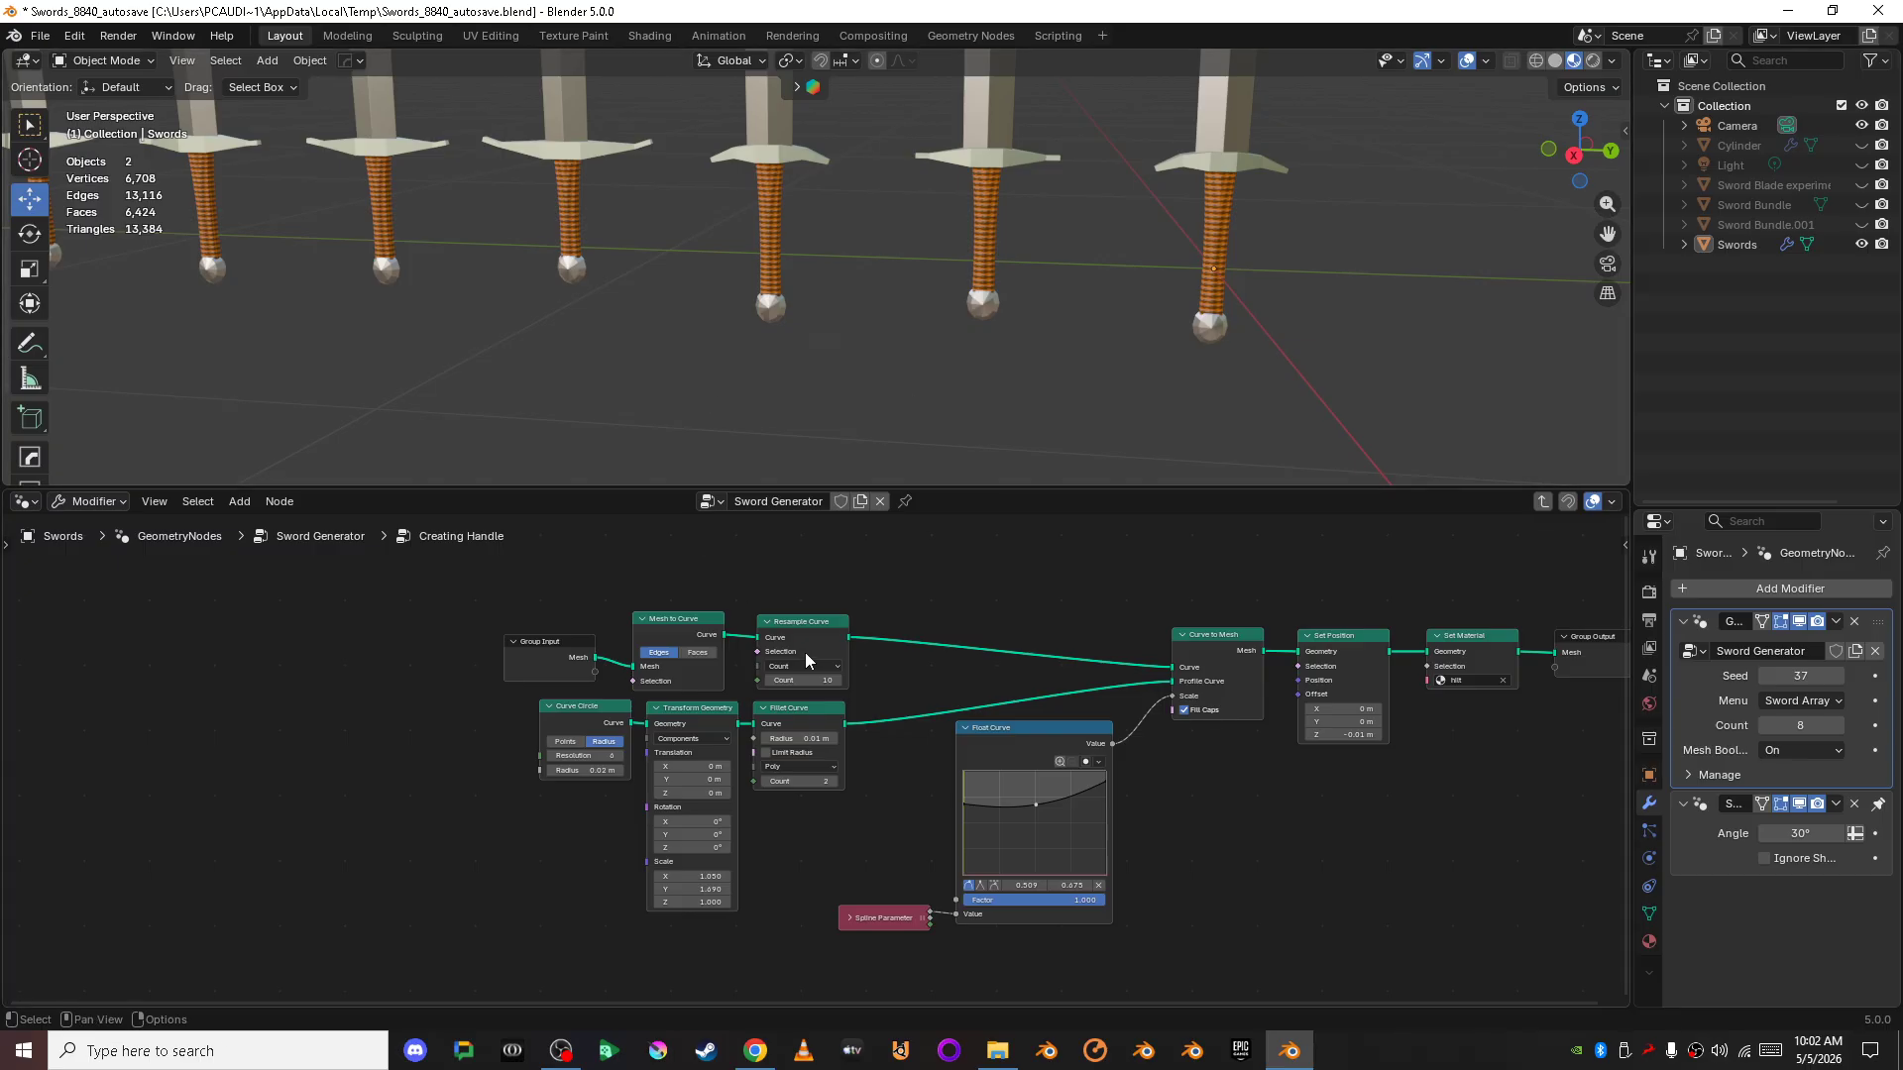
- Examine the handle's resampled curve, filleted circle profile and Float Curve scale, comparing them with the handles in right orthographic view
scroll(812, 753, up, 2)
shift+middle_drag(1154, 682, 1053, 697)
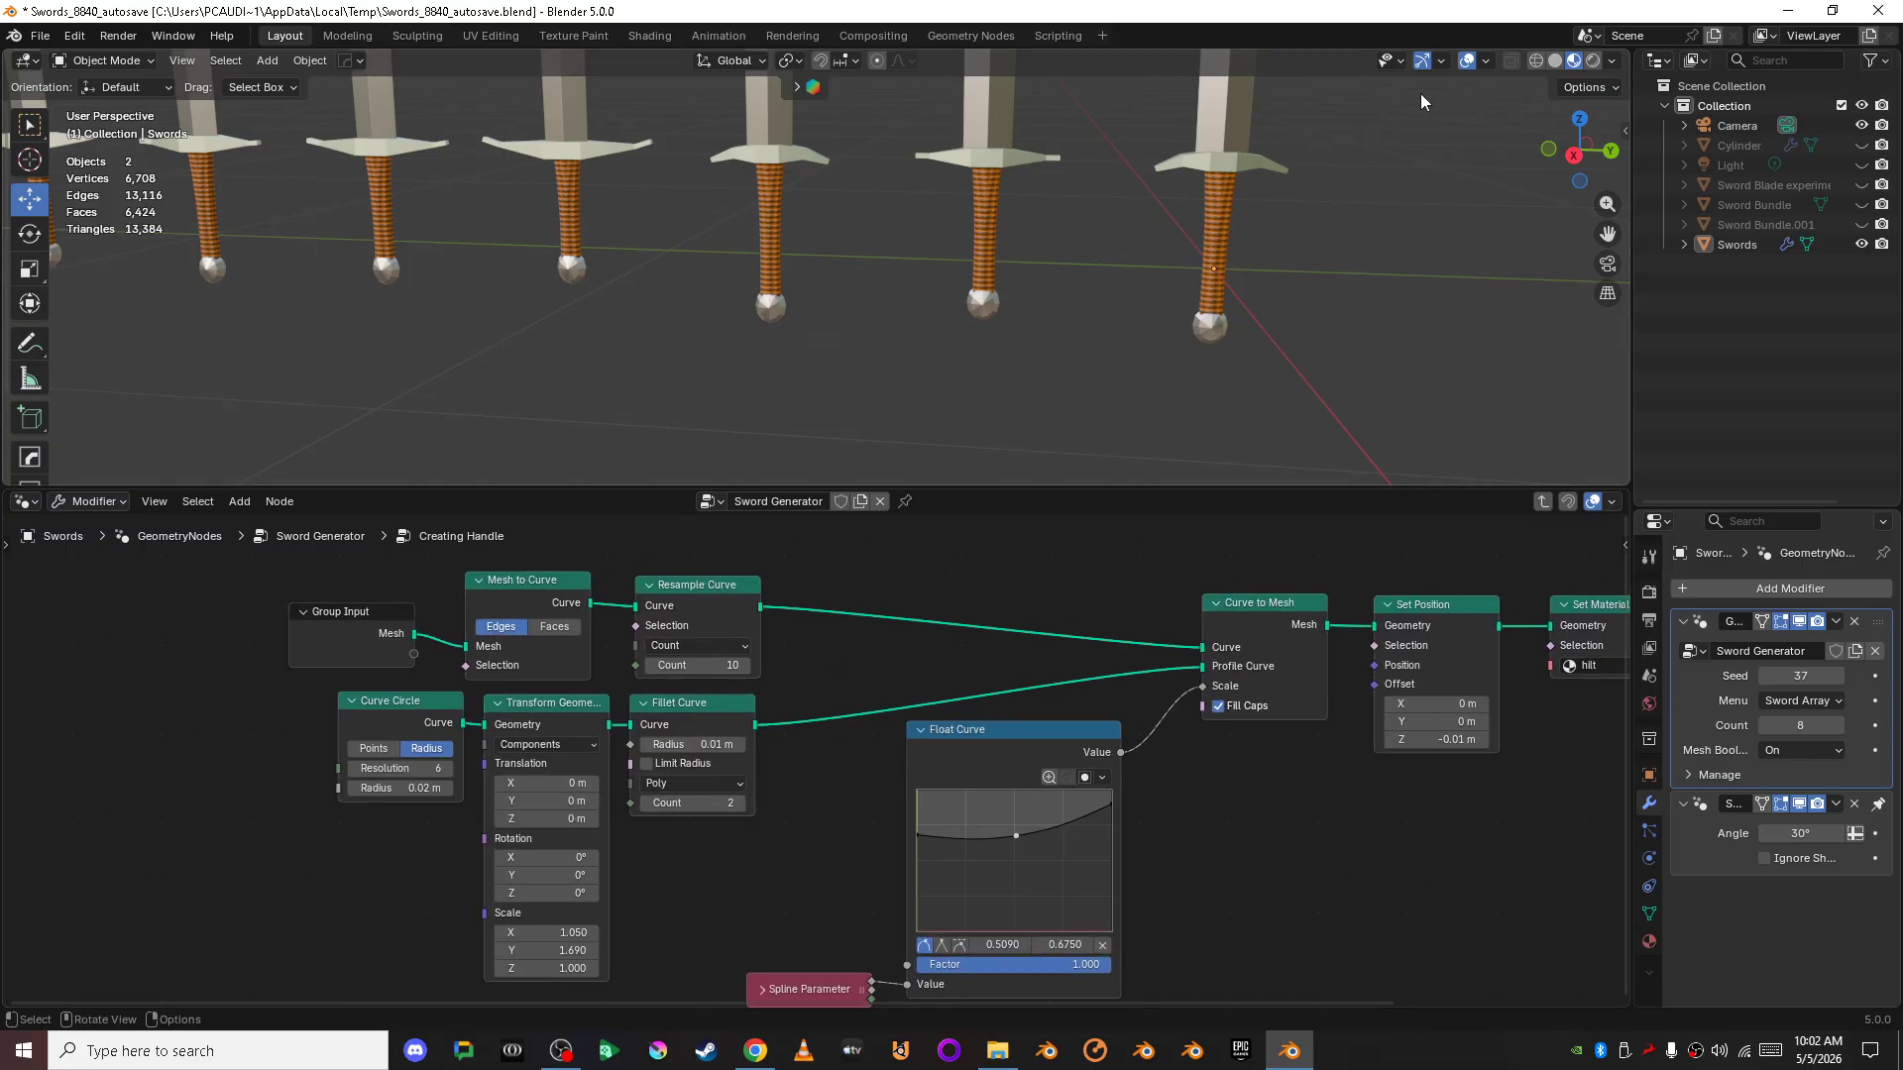
click(1573, 156)
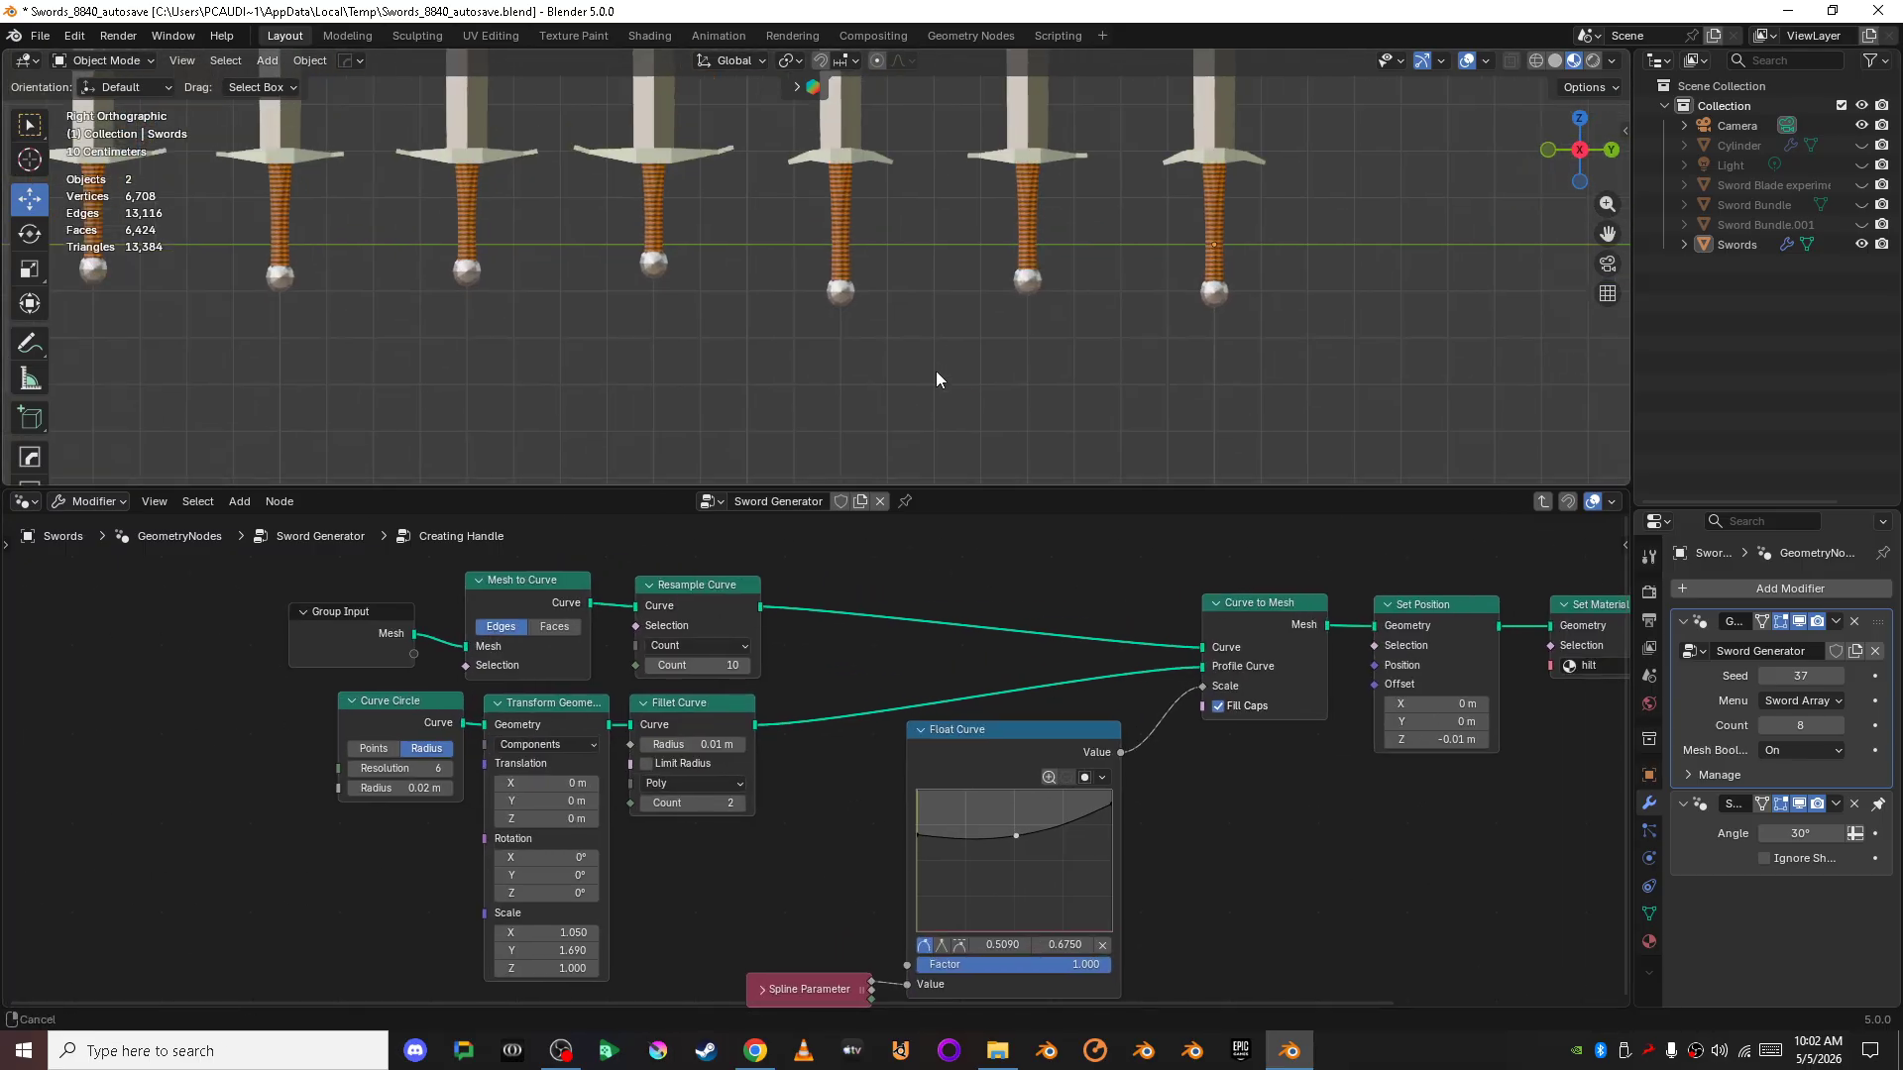
scroll(1073, 769, down, 1)
middle_drag(1073, 768, 997, 732)
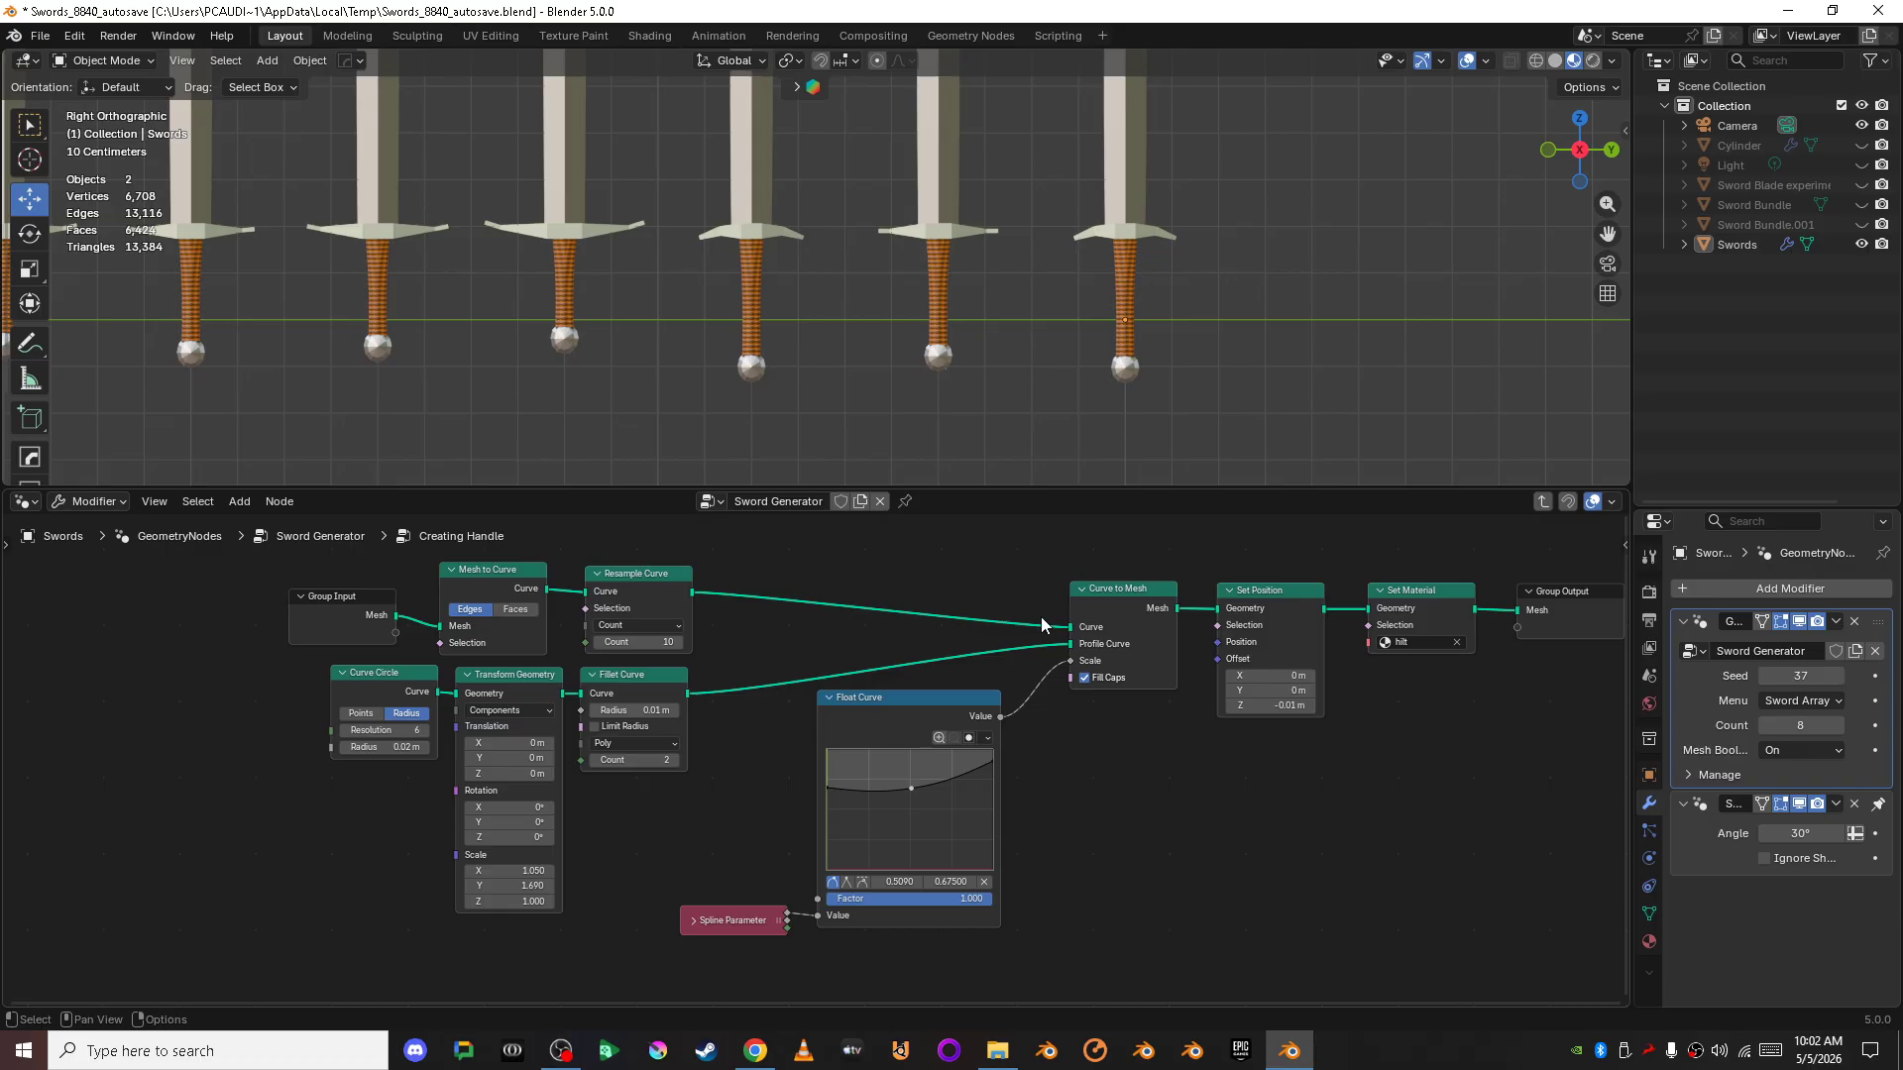
scroll(1157, 846, up, 1)
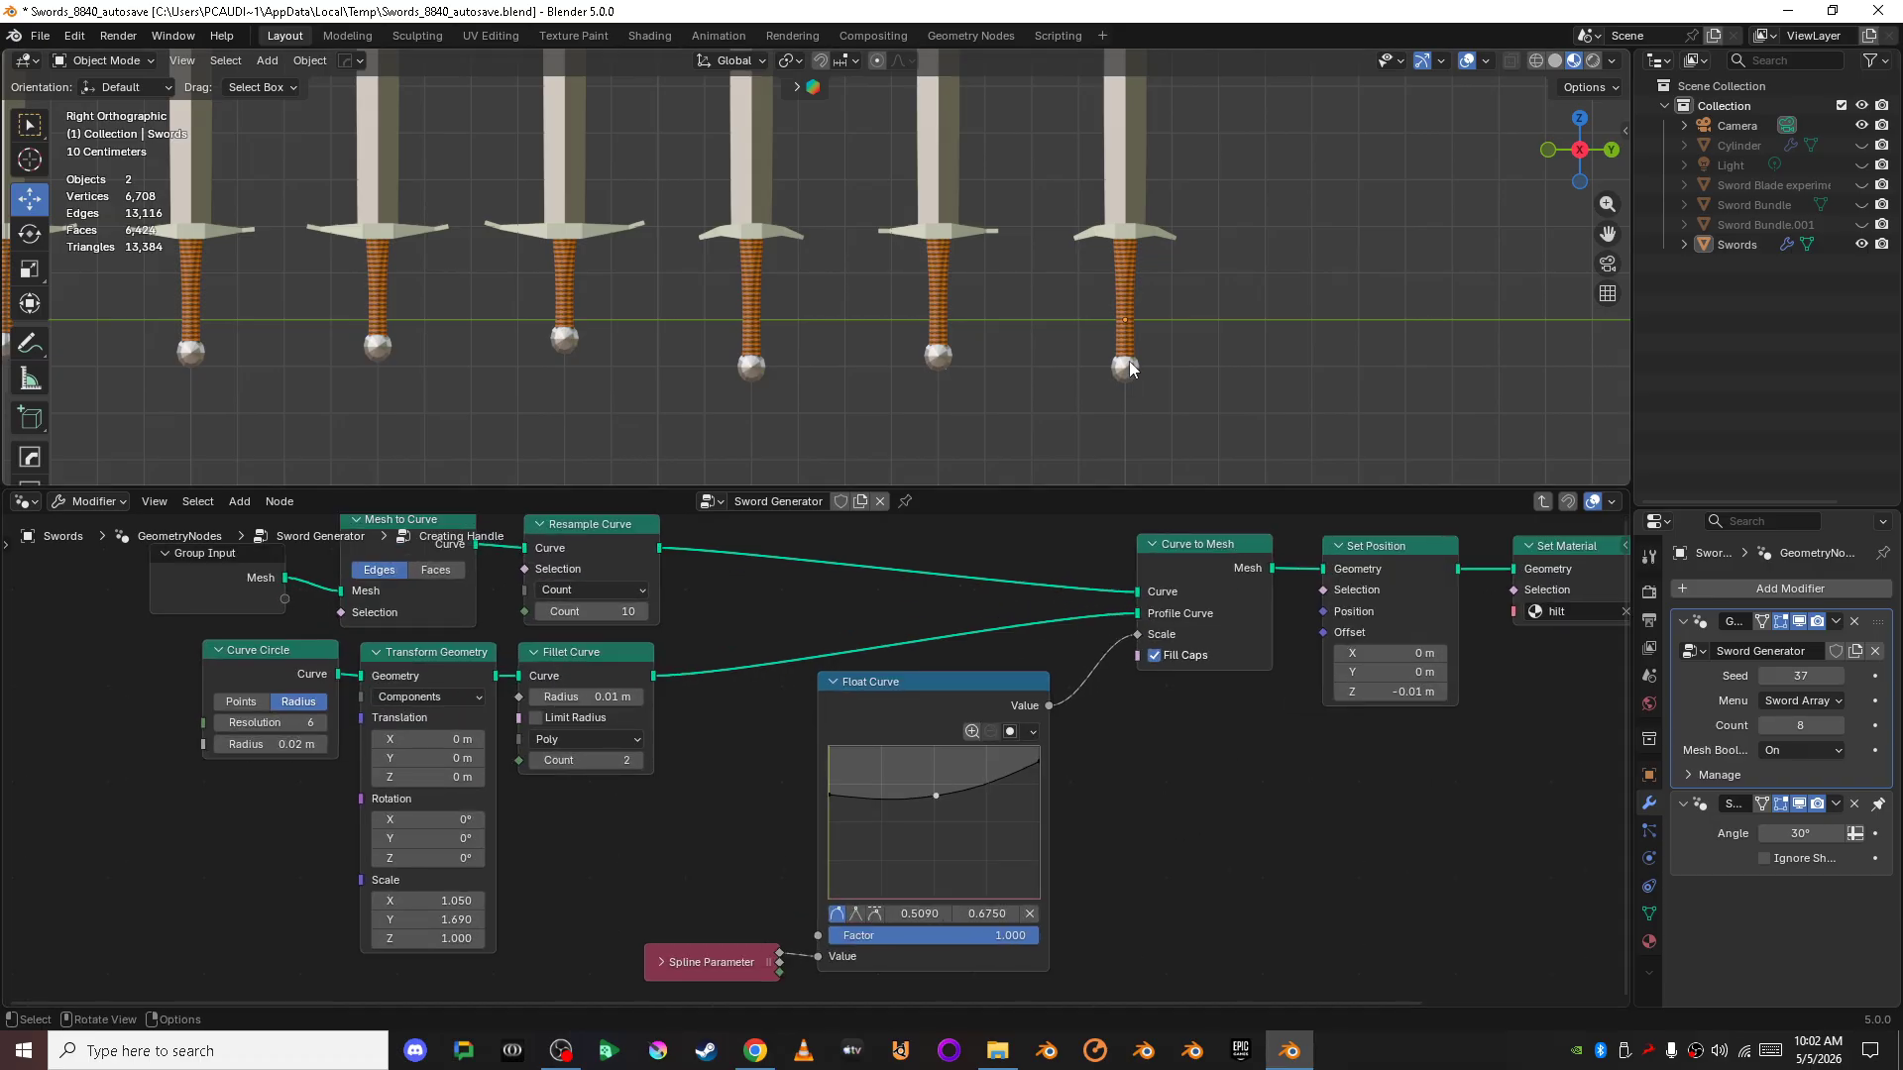
scroll(1127, 361, up, 3)
shift+middle_drag(1127, 369, 1057, 373)
scroll(921, 327, up, 2)
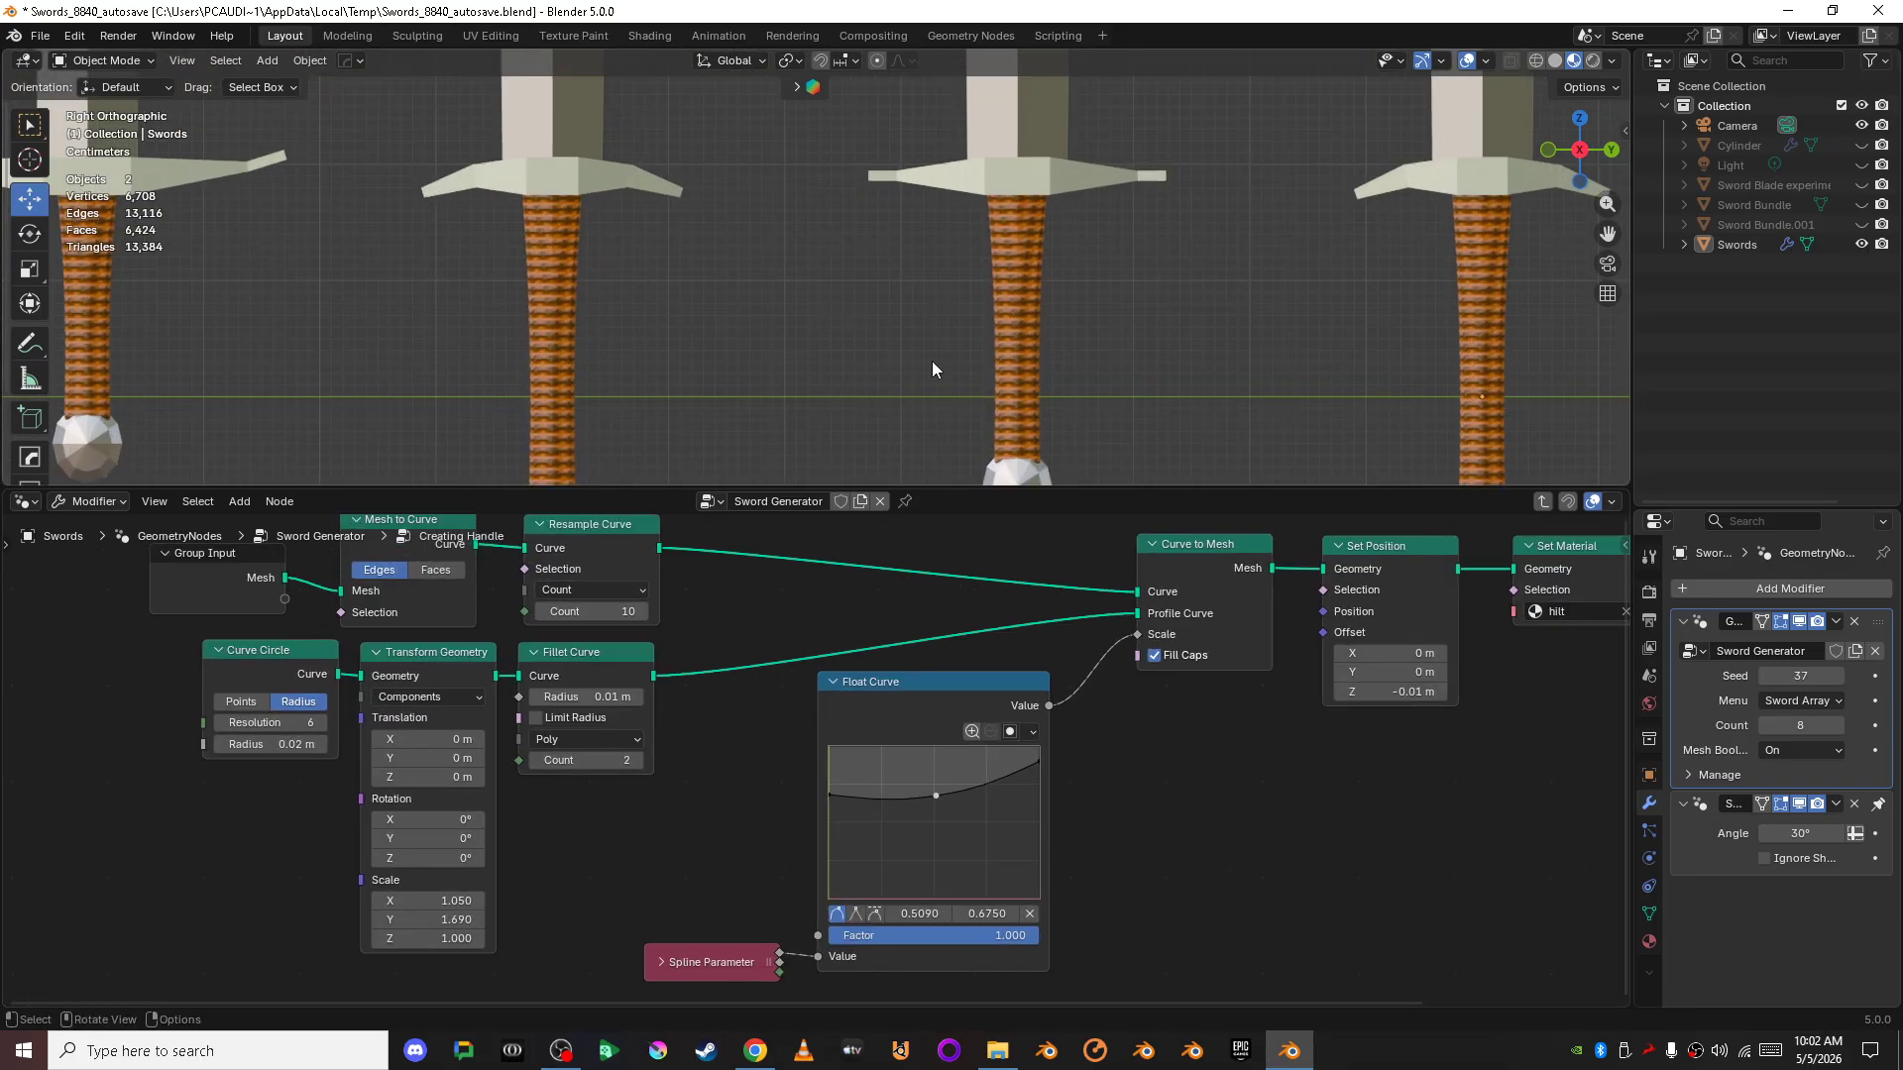
- Try raising the middle point of the handle's Float Curve to 0.95, then undo the change
mouse_move(939, 789)
mouse_down()
mouse_move(935, 831)
mouse_move(935, 754)
mouse_move(933, 798)
mouse_up()
key(Escape)
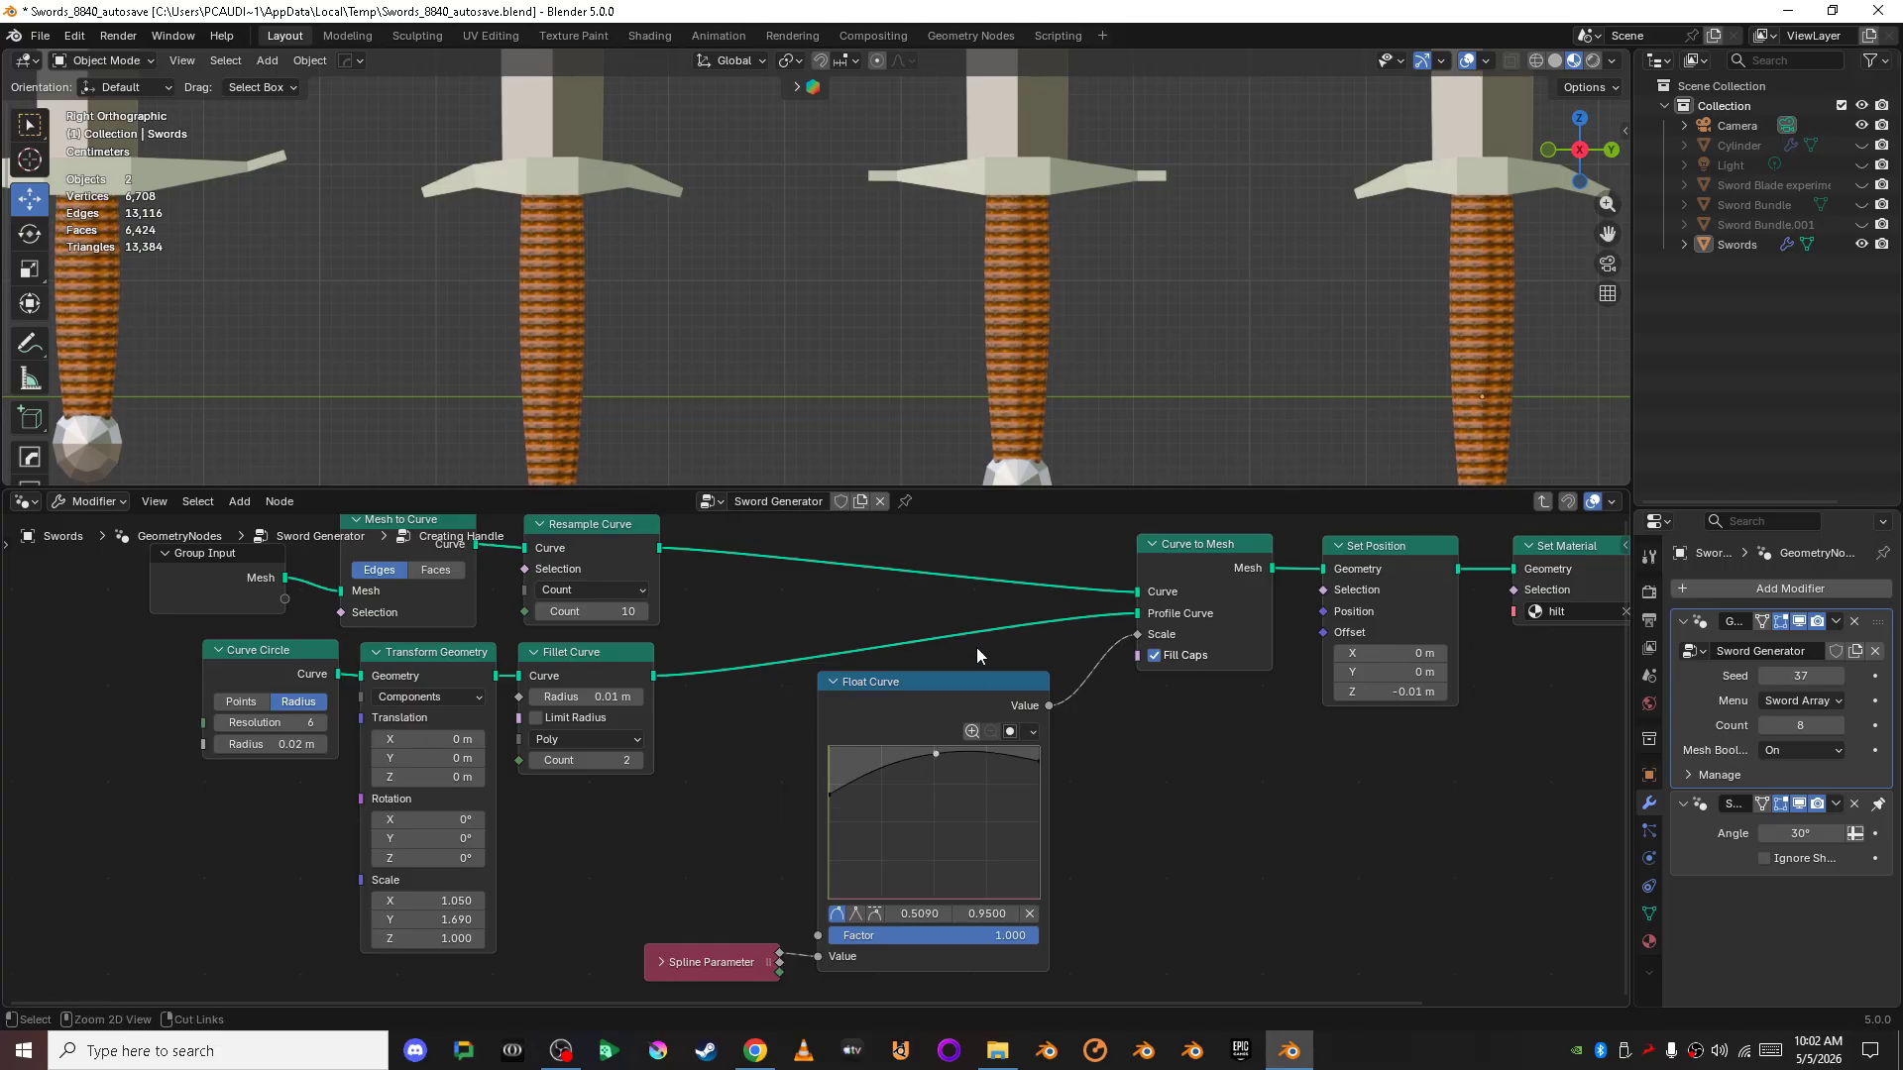
key(ctrl+z)
- Examine the handle's Set Position Z offset and hilt material, checking the overlap with the pommel in wireframe shading
scroll(1204, 819, down, 5)
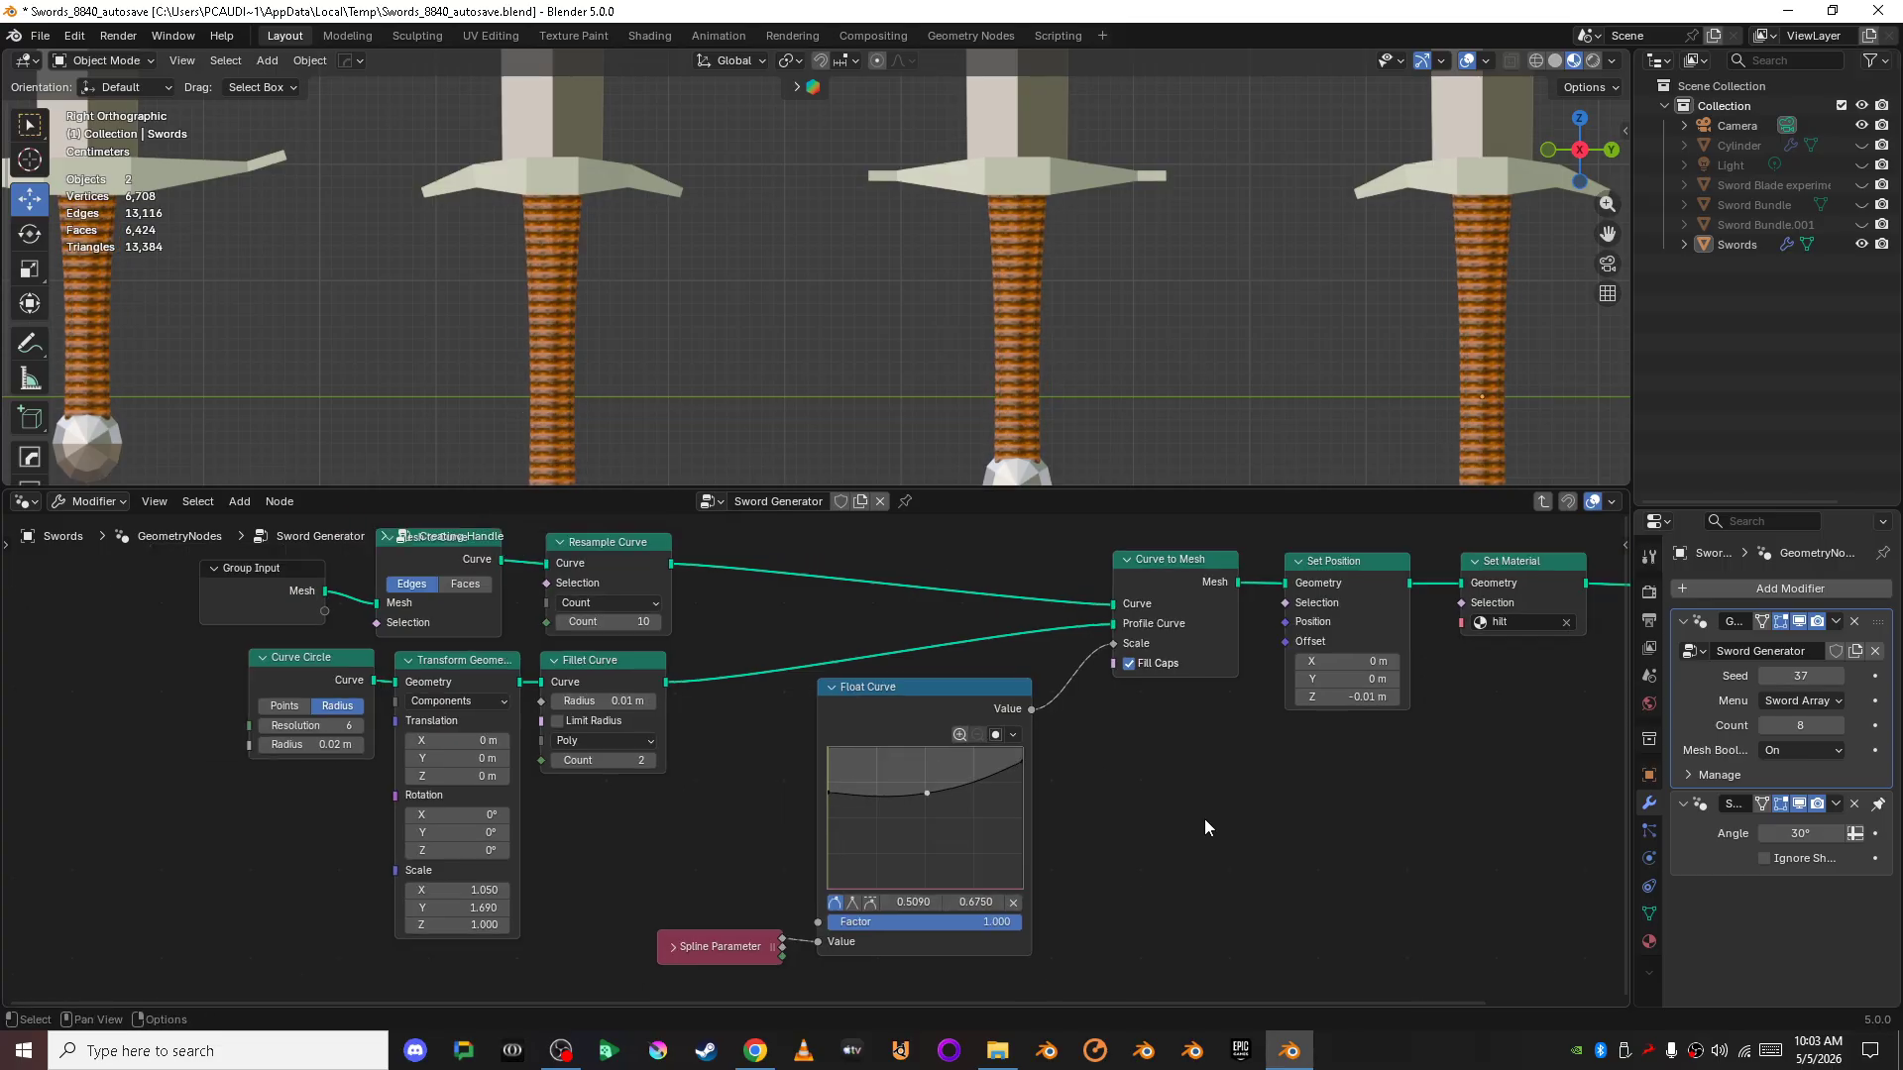
shift+middle_drag(1185, 776, 774, 865)
scroll(820, 858, up, 6)
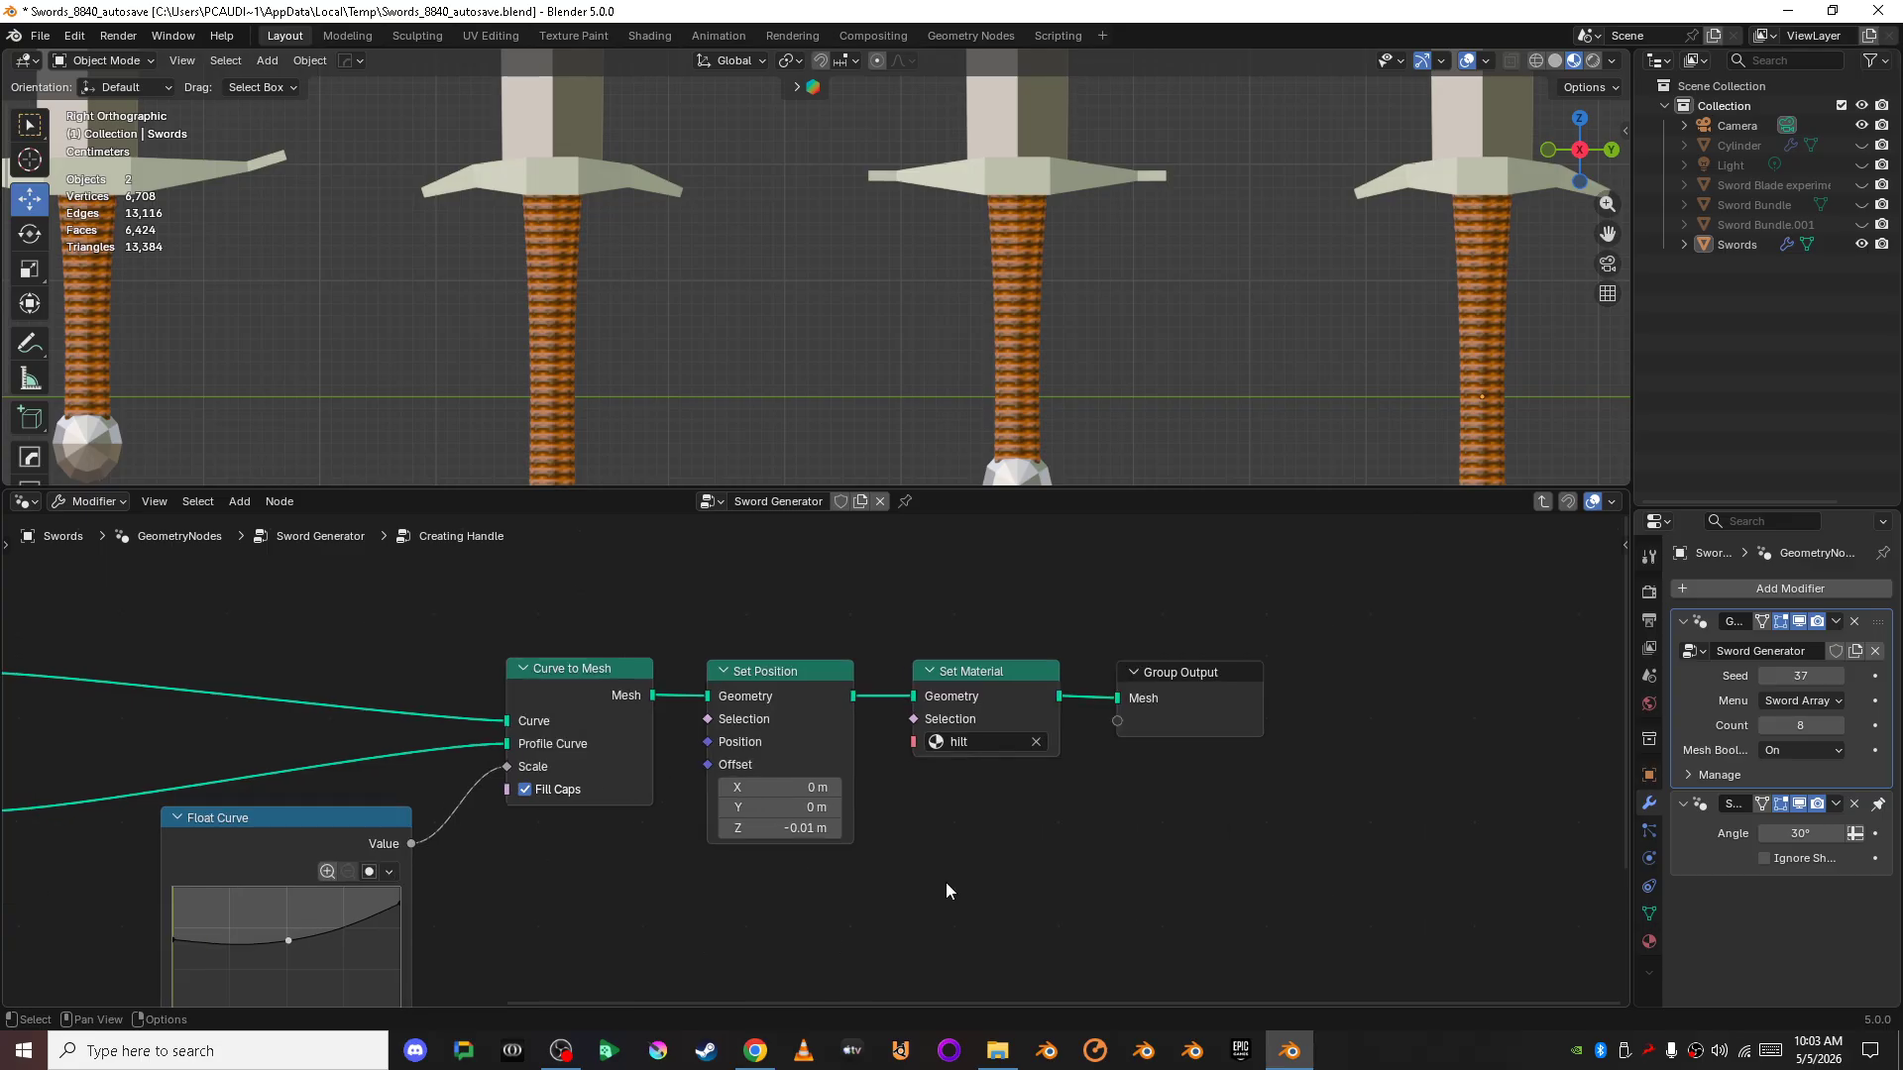
shift+middle_drag(1084, 371, 1093, 348)
key(shift+z)
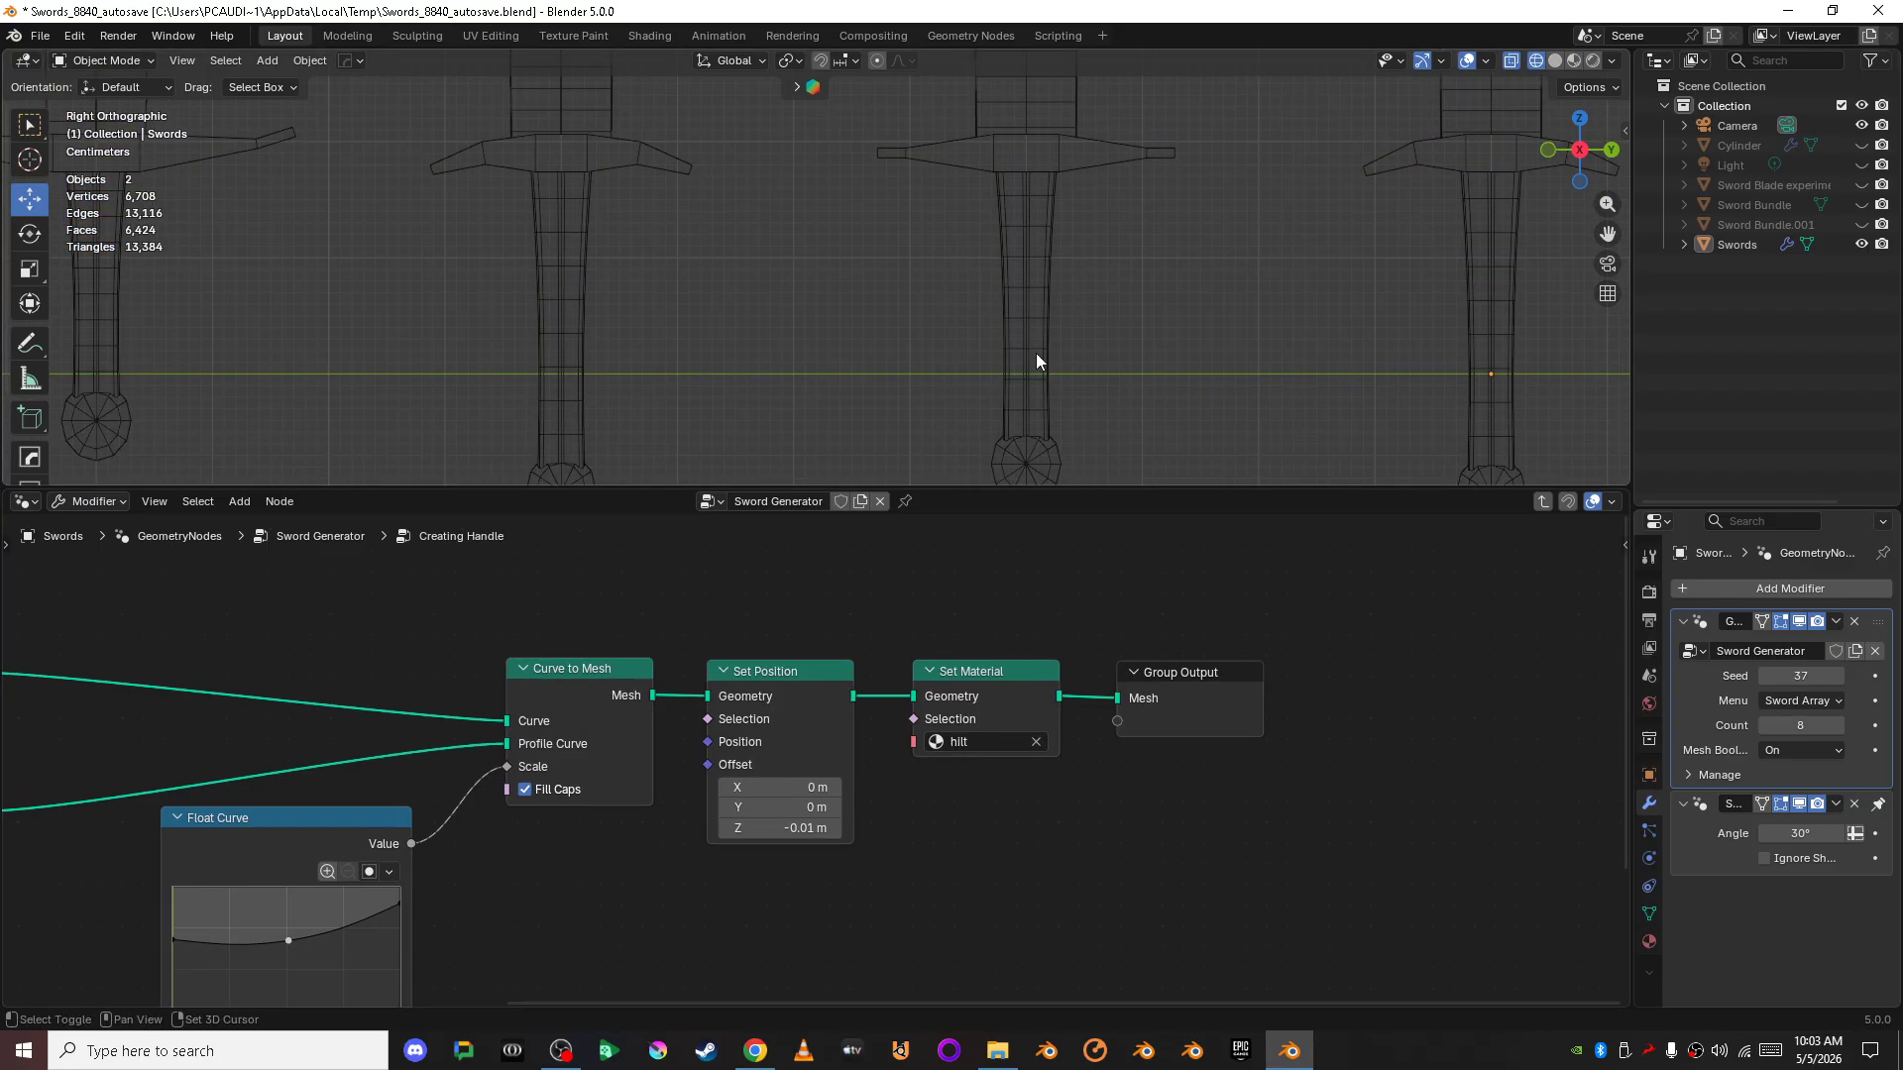
mouse_move(783, 827)
mouse_down()
mouse_move(761, 827)
mouse_move(793, 836)
mouse_up()
key(Escape)
- Leave the Creating Handle group and open the Creating Pommel group
click(1541, 501)
scroll(1306, 787, down, 3)
scroll(943, 749, up, 5)
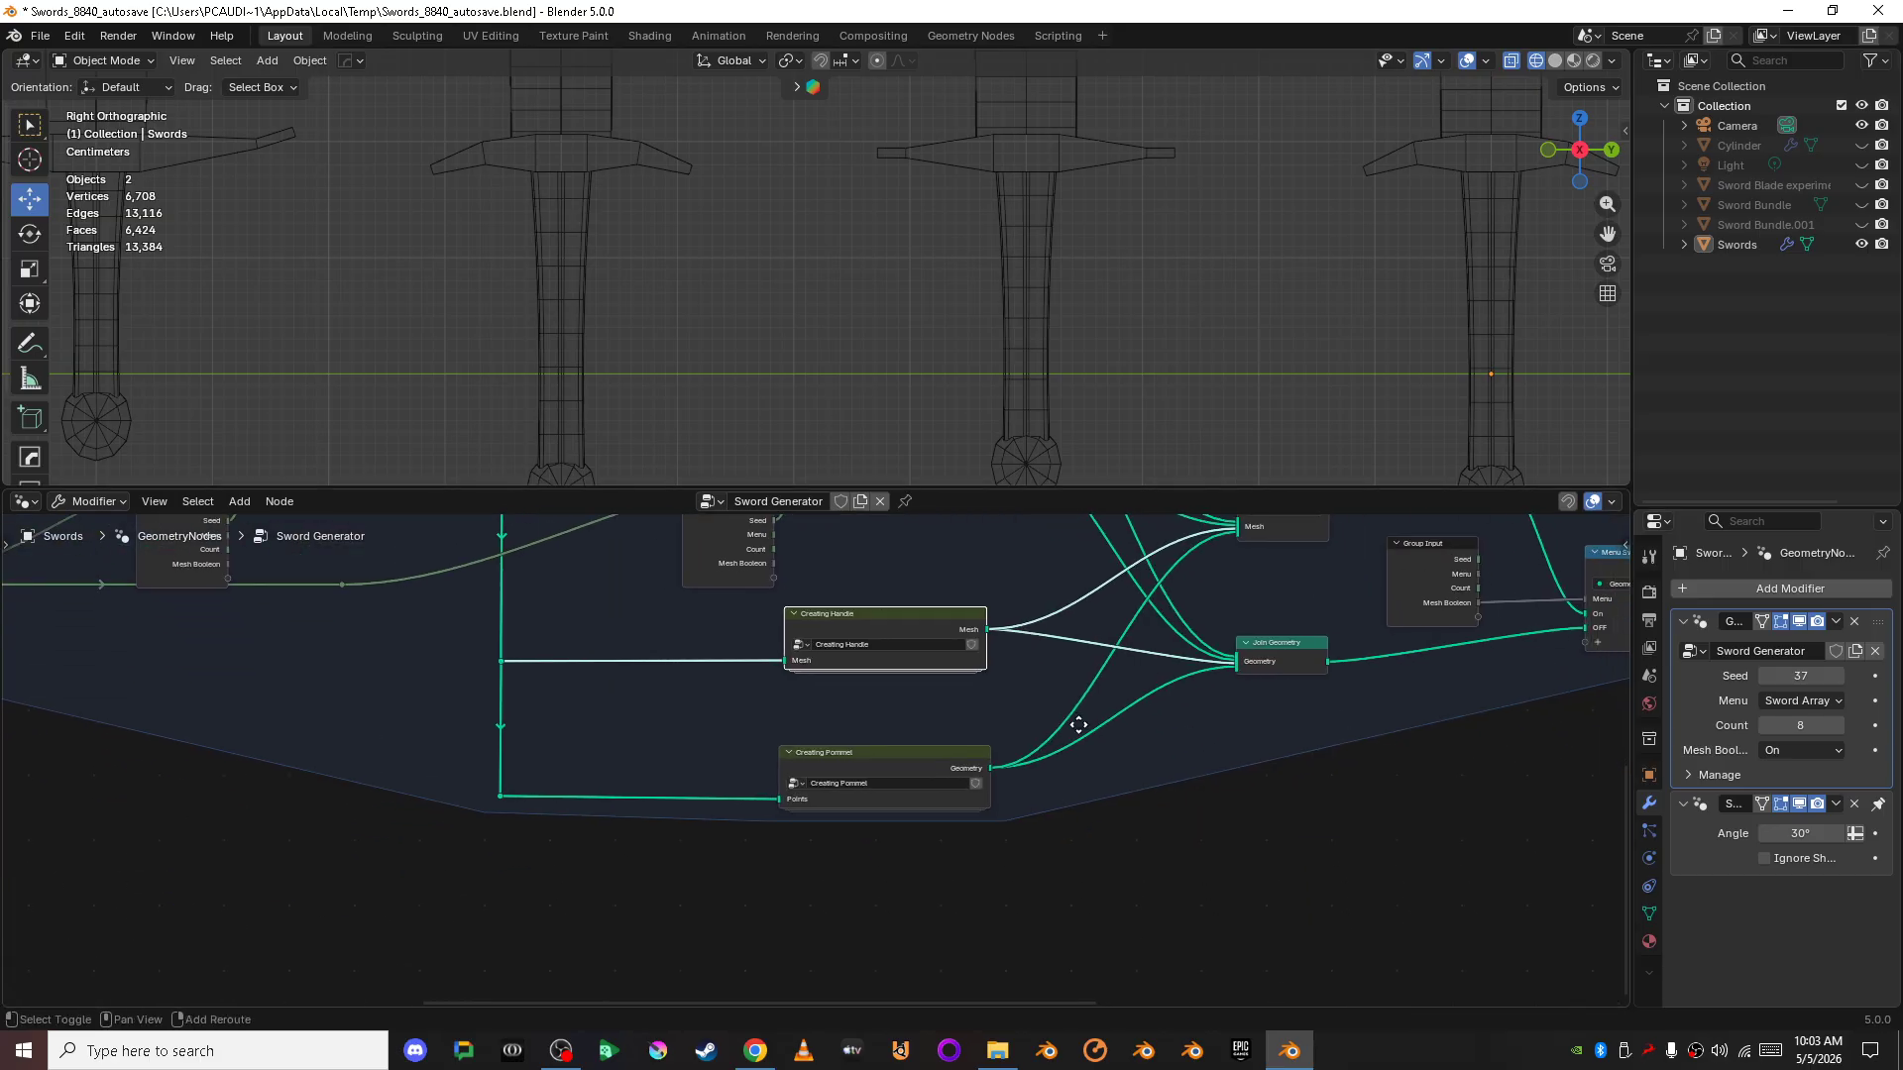
click(943, 749)
key(Tab)
- Examine how the transformed UV Sphere is instanced on the index 0 points, realized, shaded smooth and given the Pommel material
scroll(931, 800, down, 4)
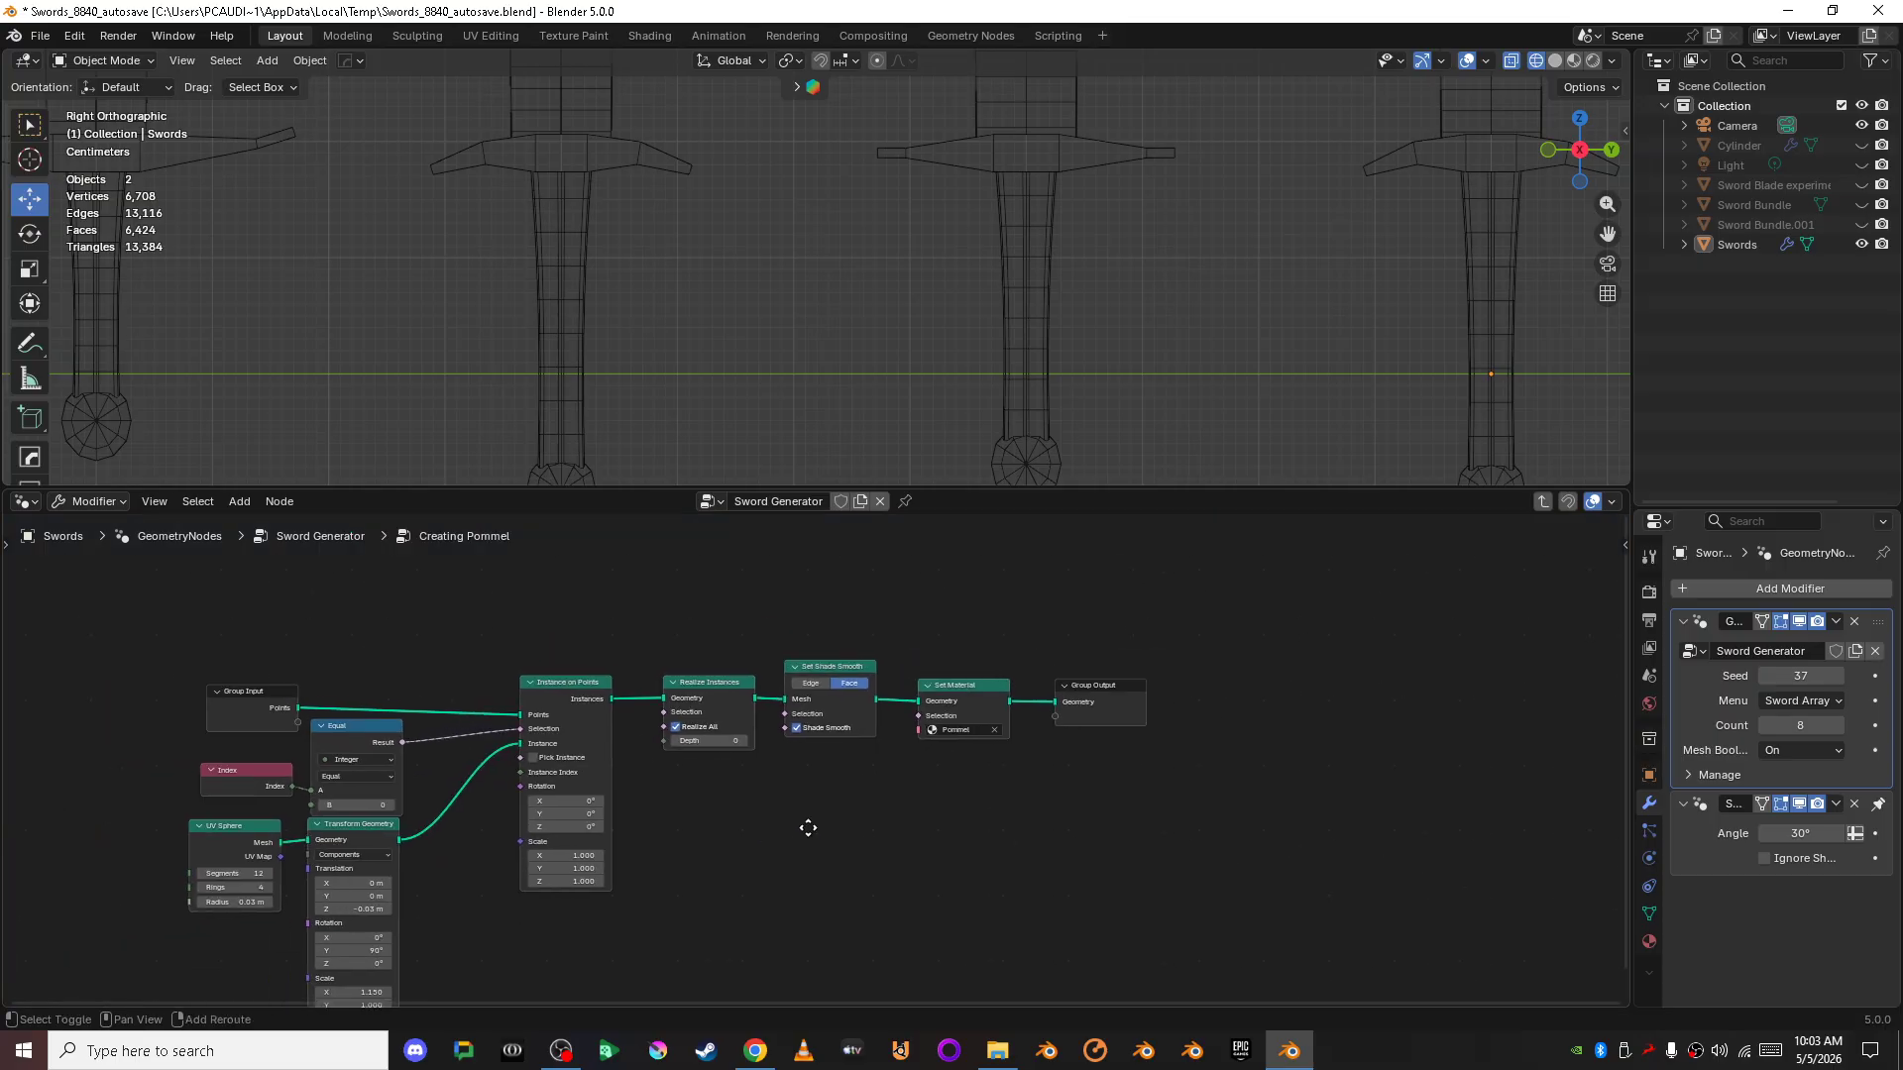
scroll(654, 817, up, 2)
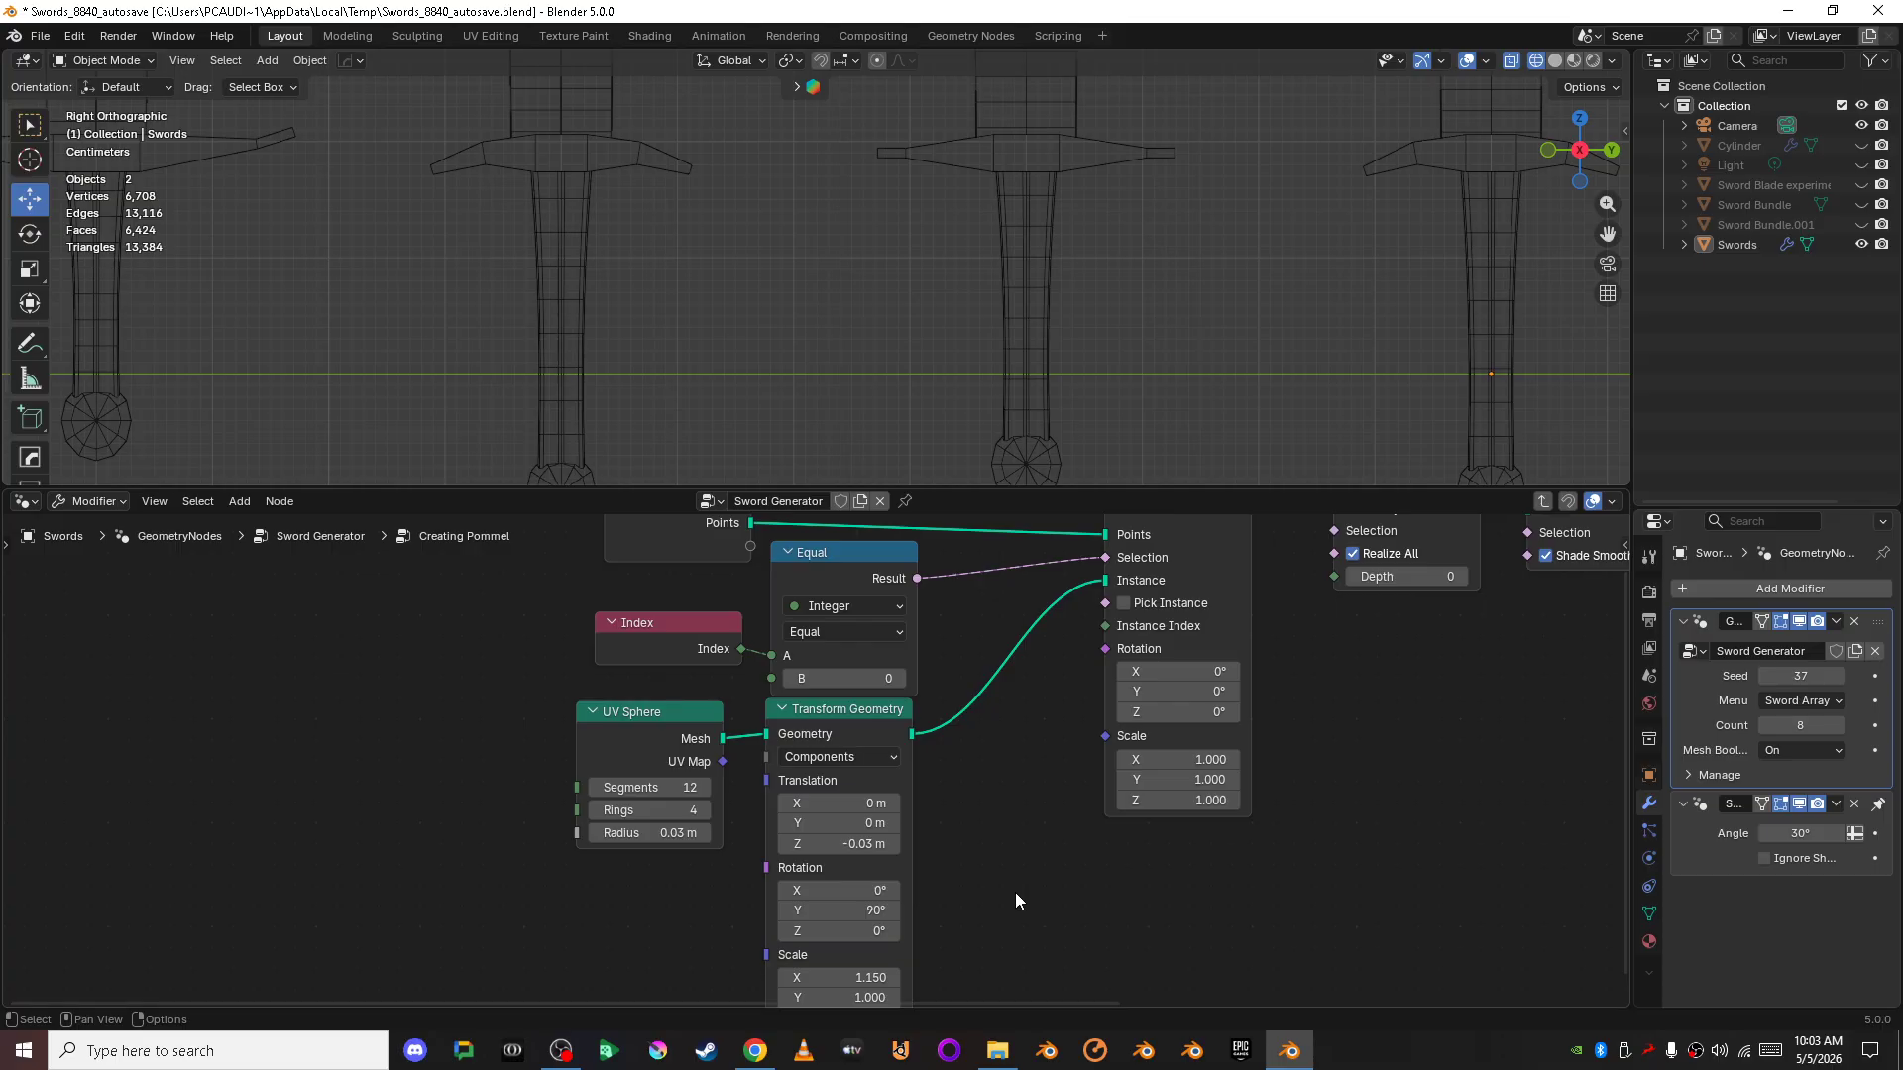
scroll(972, 806, down, 2)
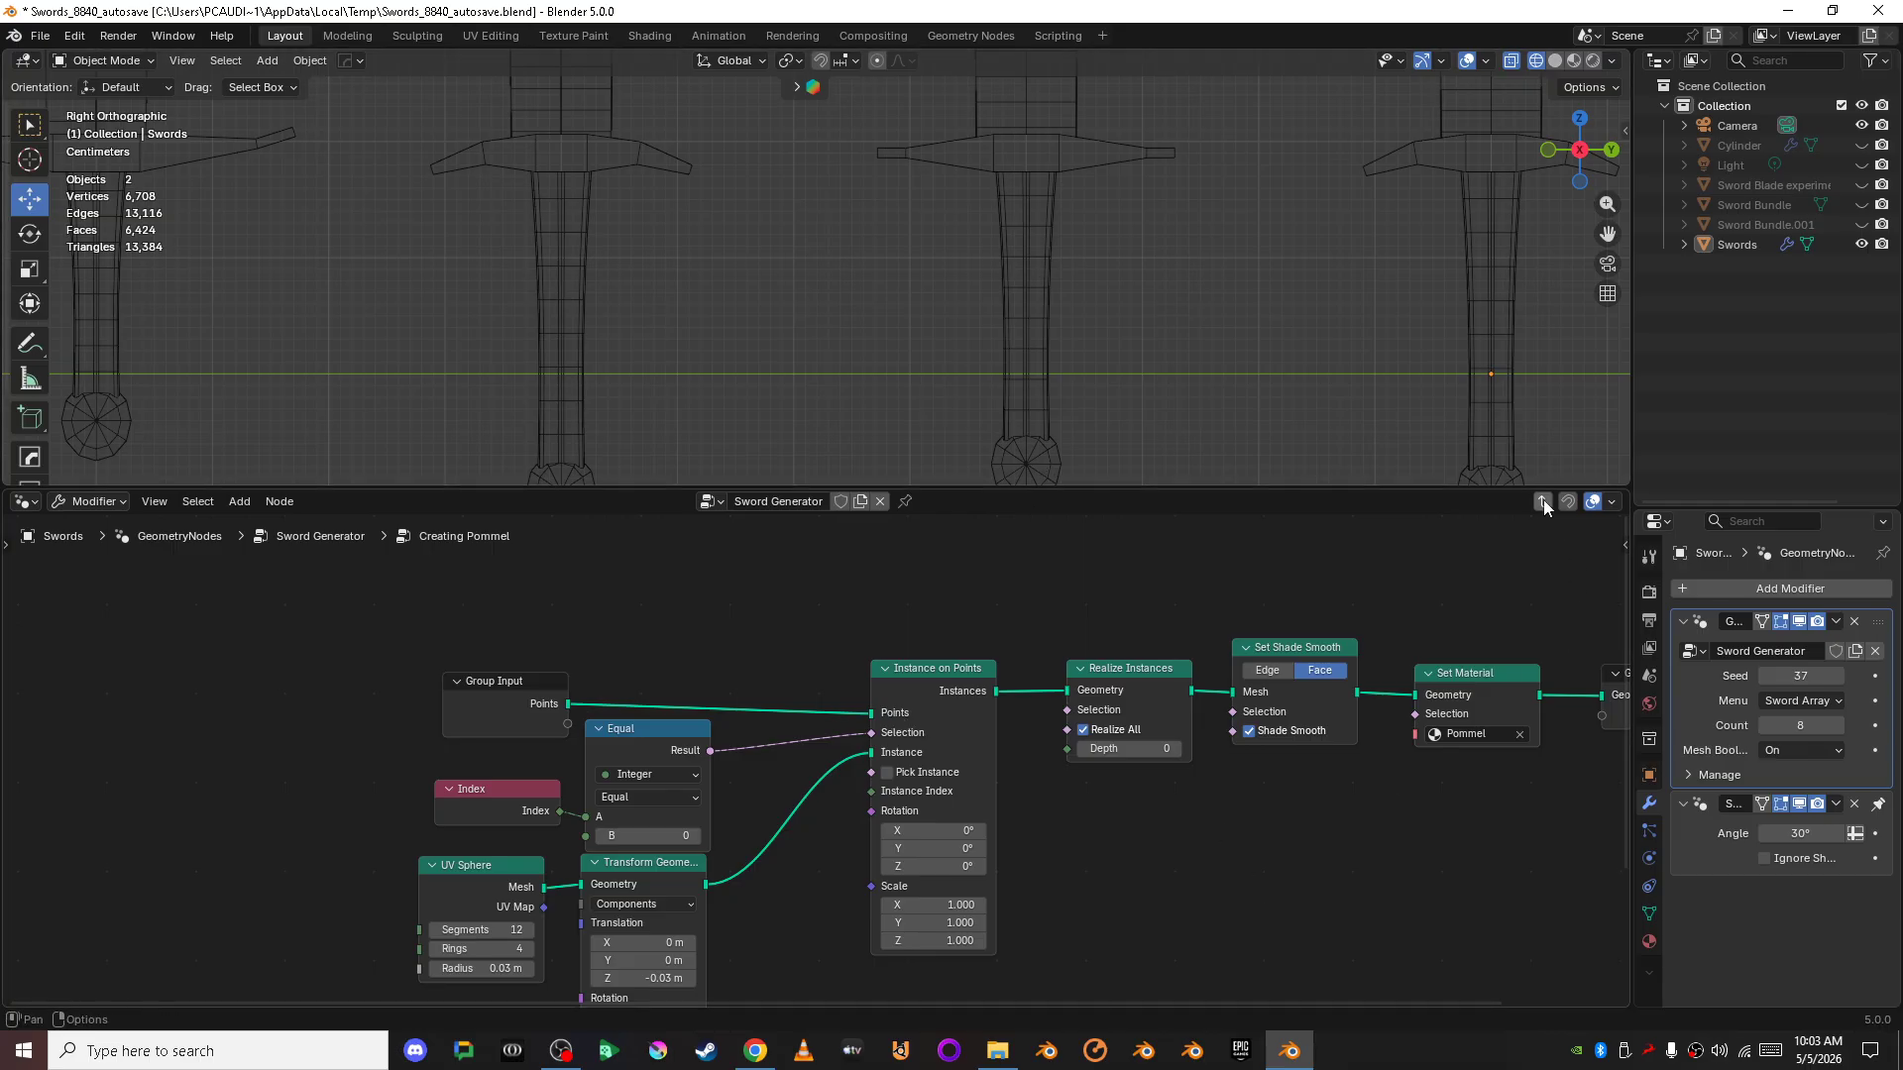
middle_drag(1308, 834, 1003, 870)
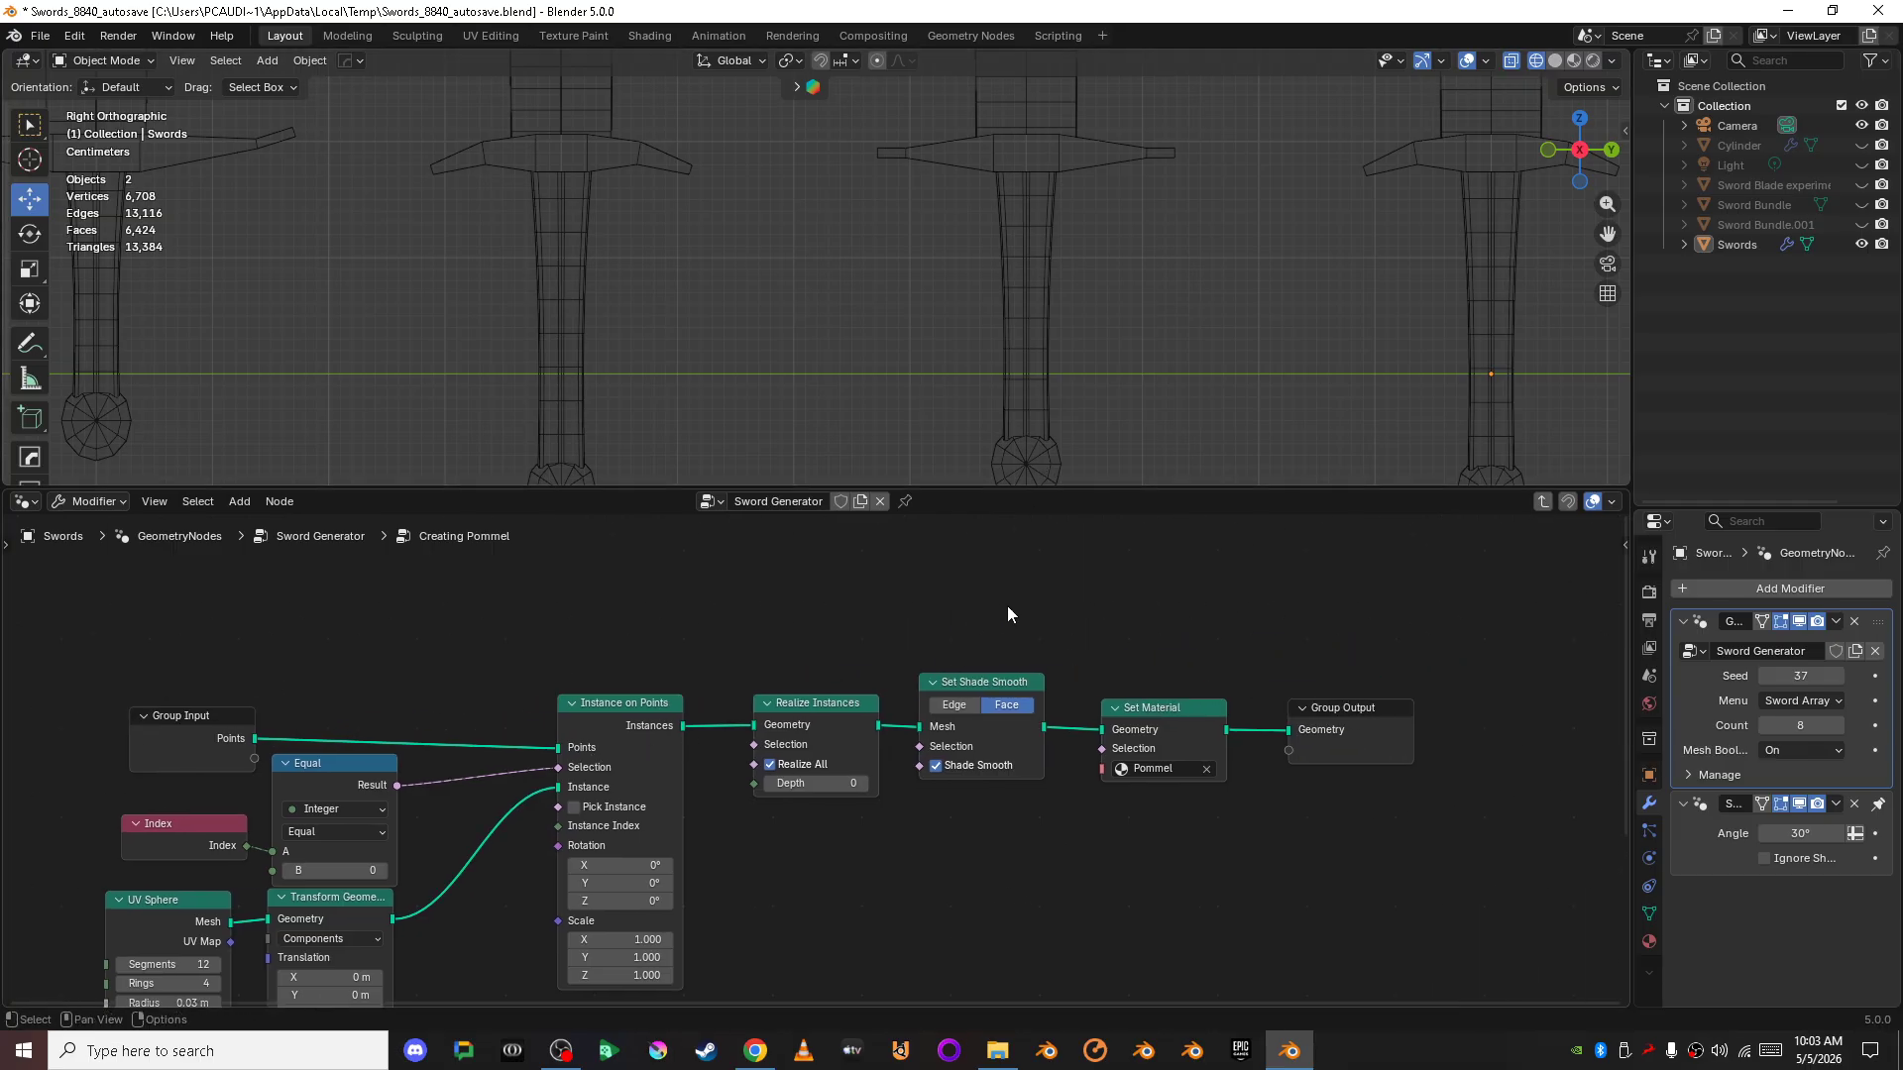
- Leave the Creating Pommel group and examine how Mesh Boolean and Join Geometry feed the Menu Switch and Split to Instances
click(1540, 503)
scroll(1167, 694, down, 4)
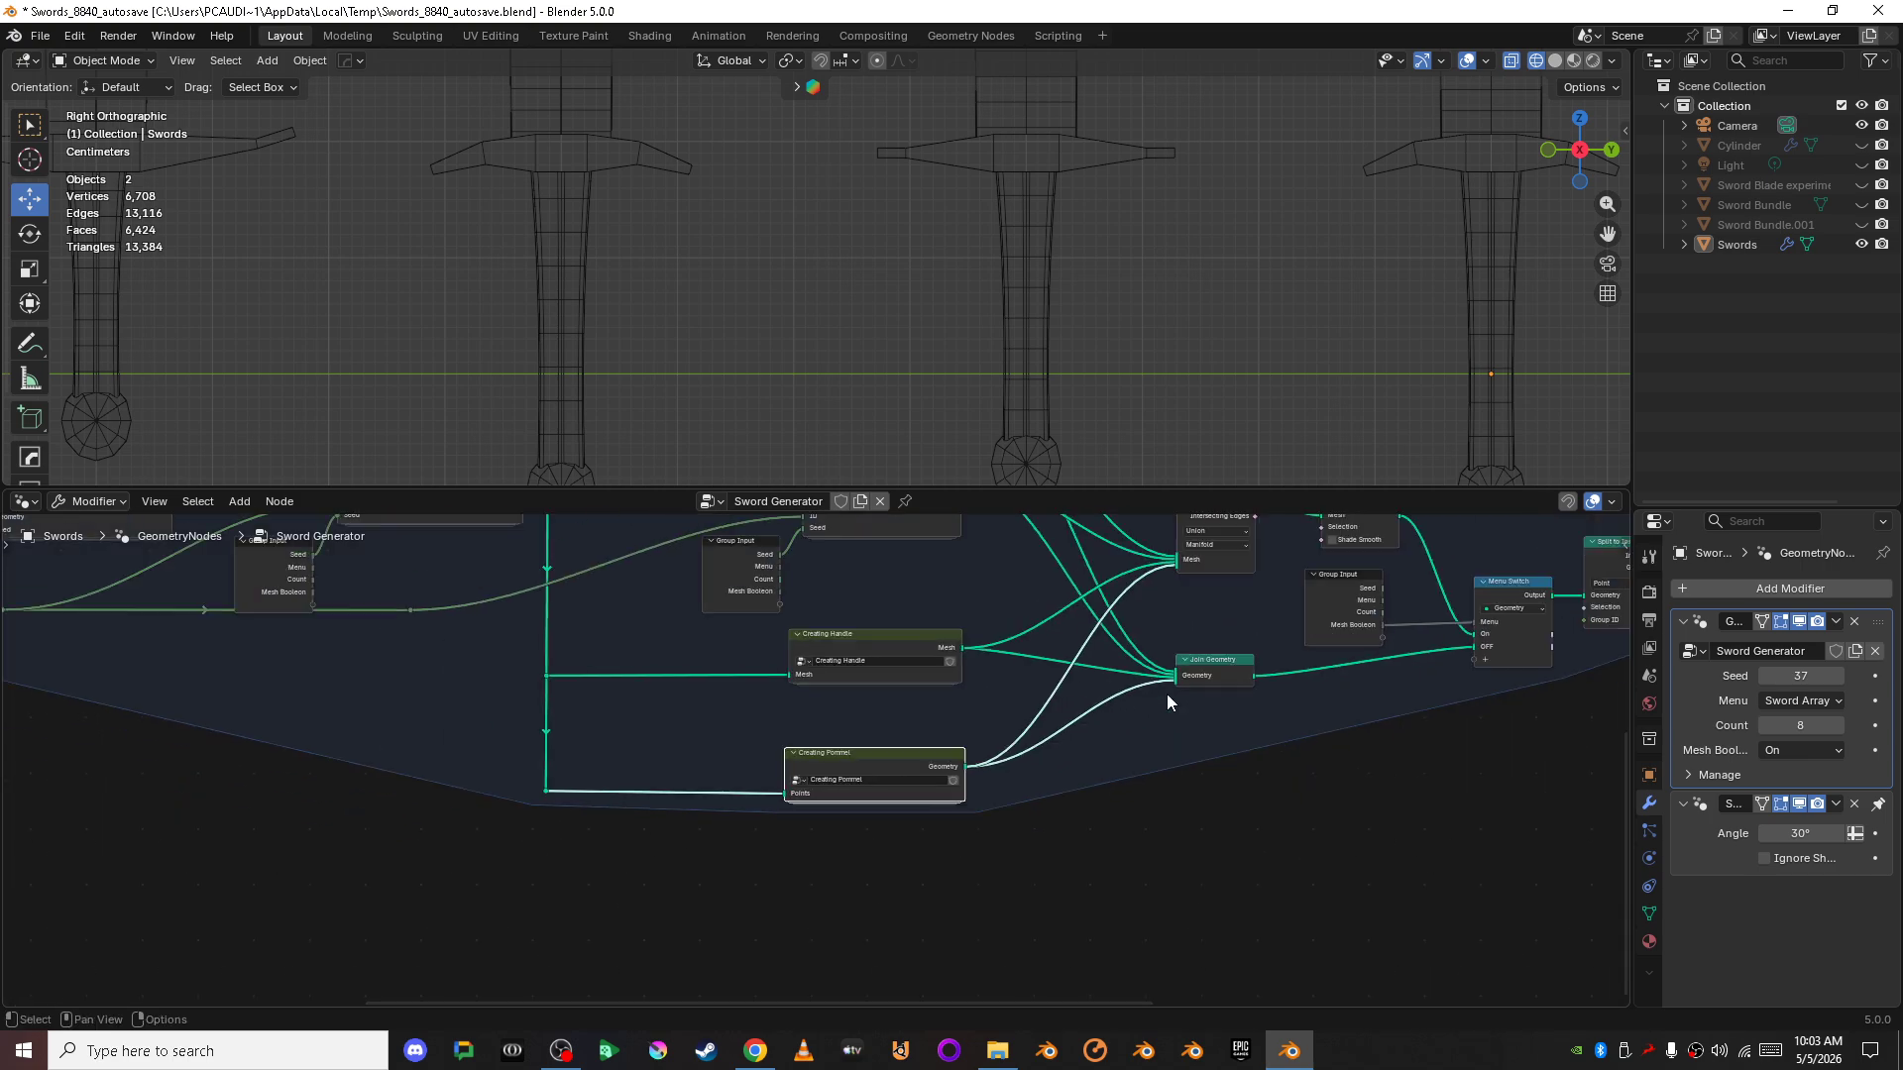
shift+middle_drag(1167, 694, 759, 865)
click(1293, 907)
scroll(1244, 902, up, 2)
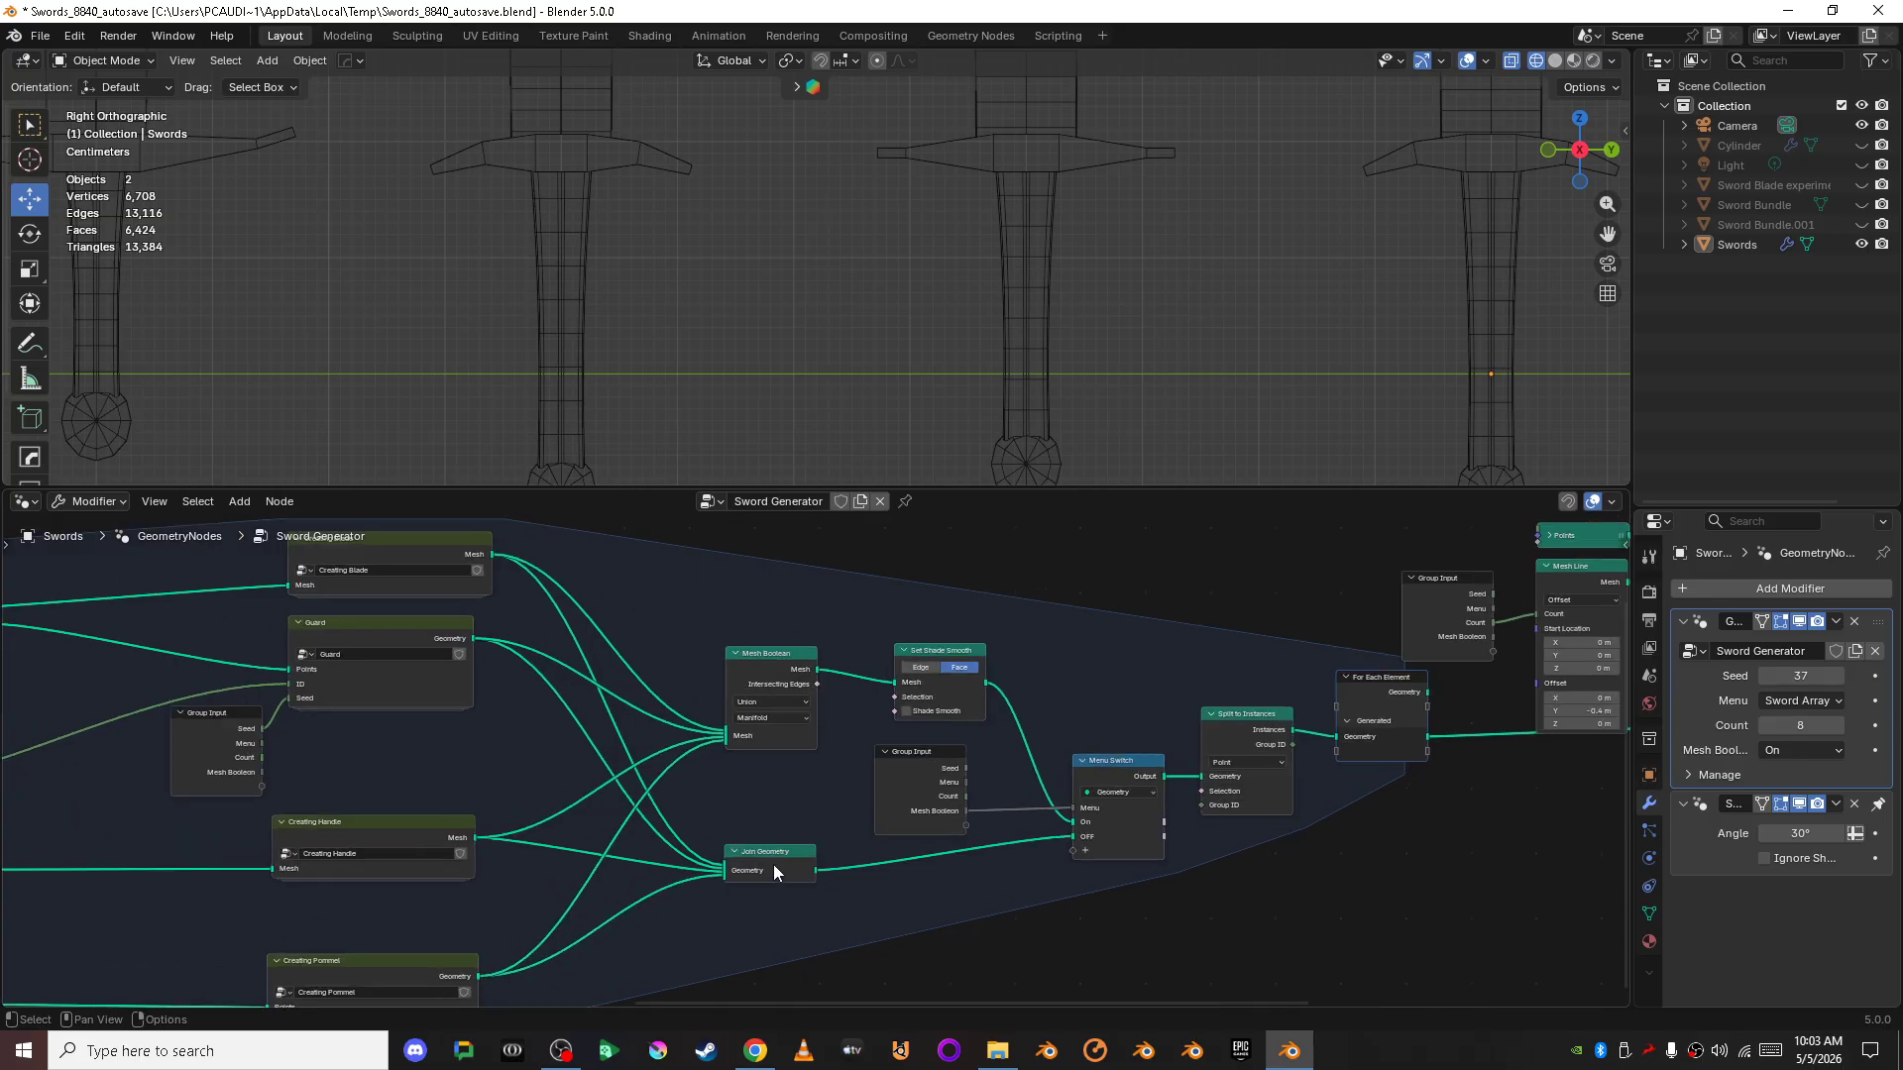
scroll(739, 717, up, 1)
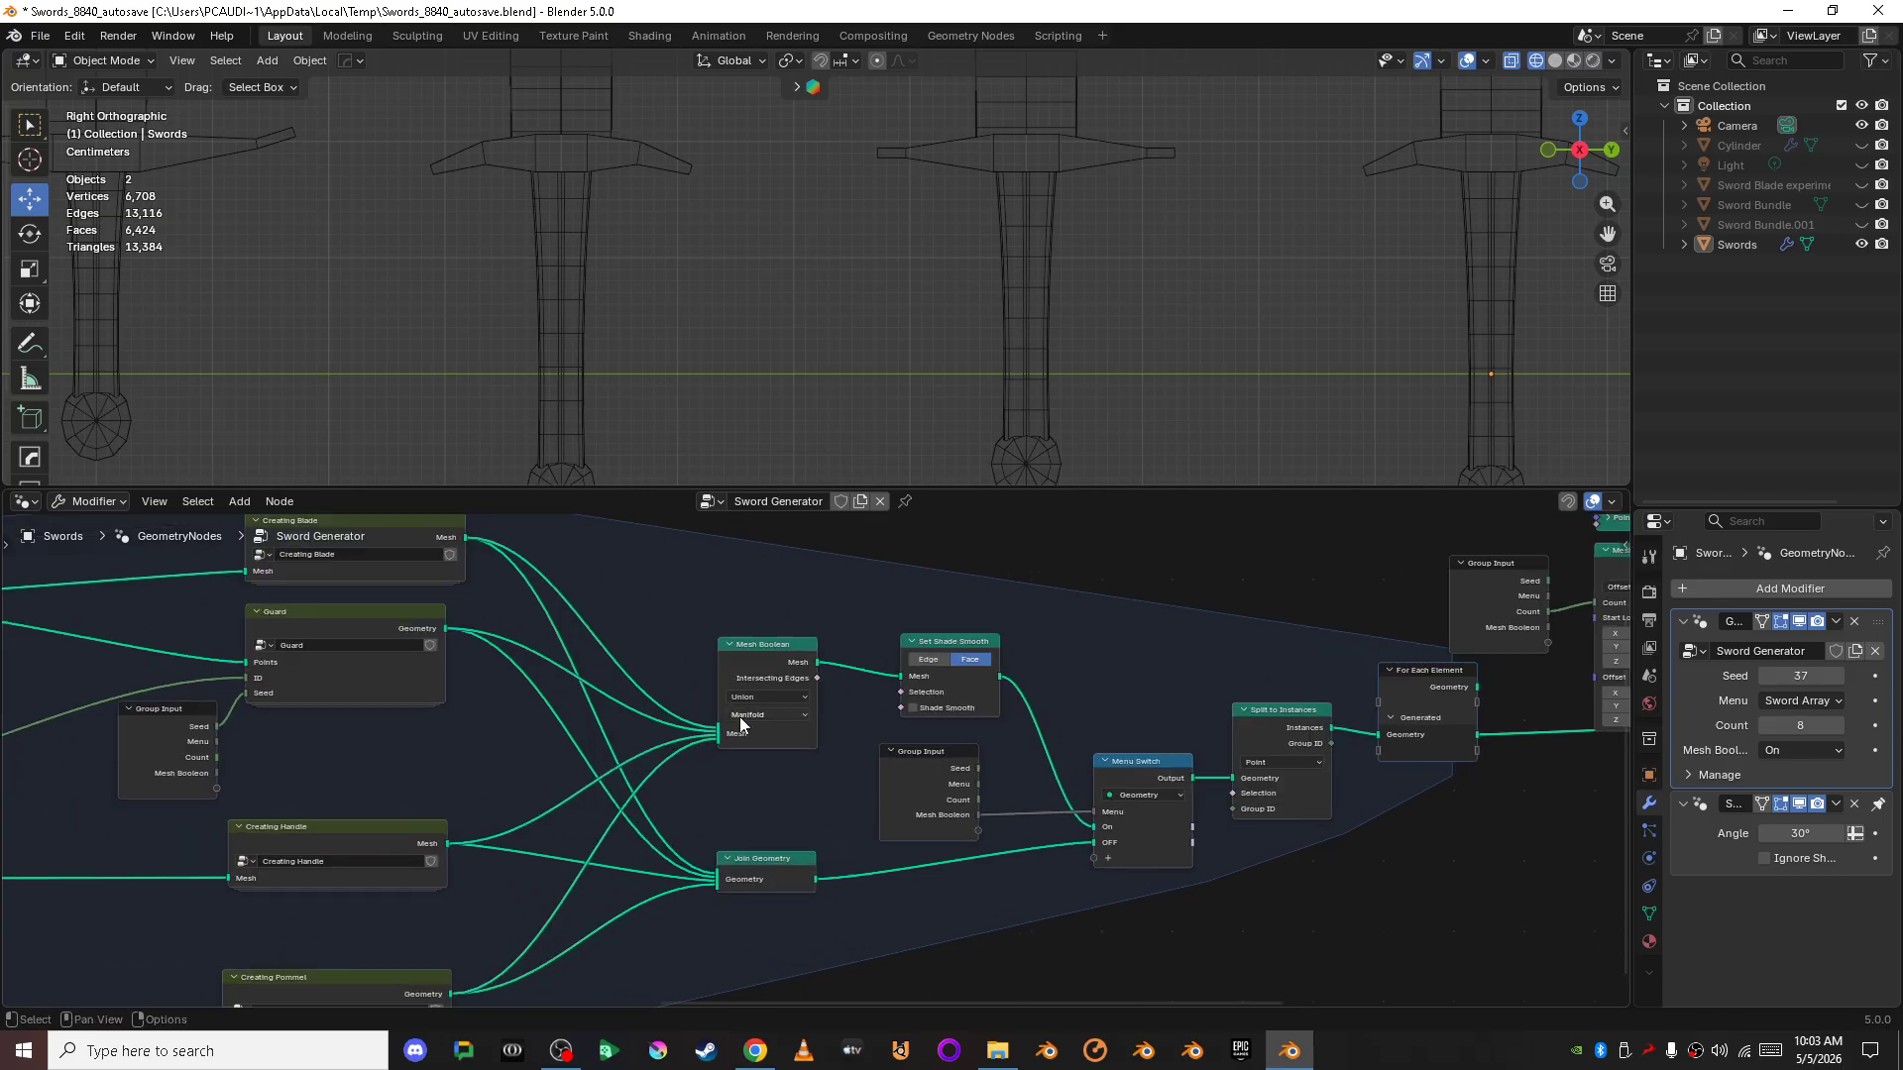
scroll(1246, 804, up, 1)
middle_drag(1246, 804, 1061, 795)
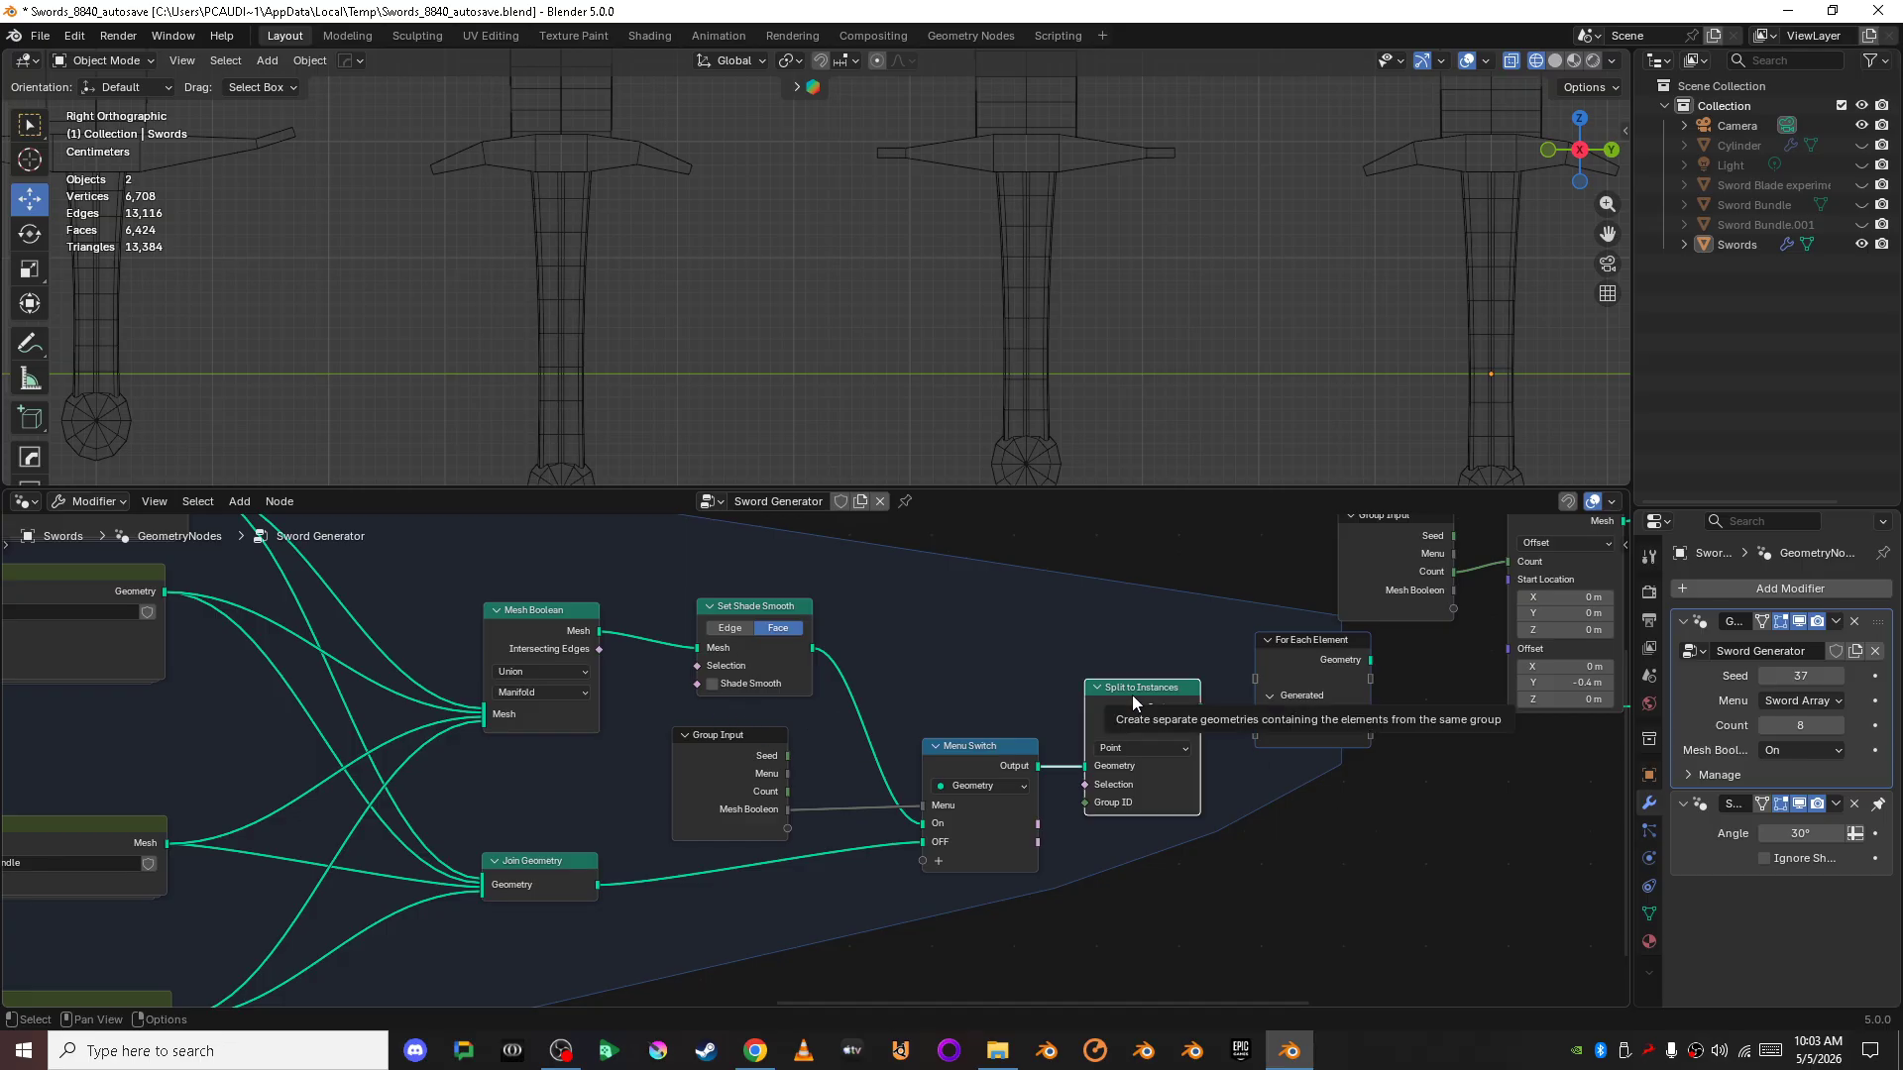
scroll(1358, 852, down, 1)
middle_drag(1356, 854, 1127, 870)
scroll(1128, 868, up, 2)
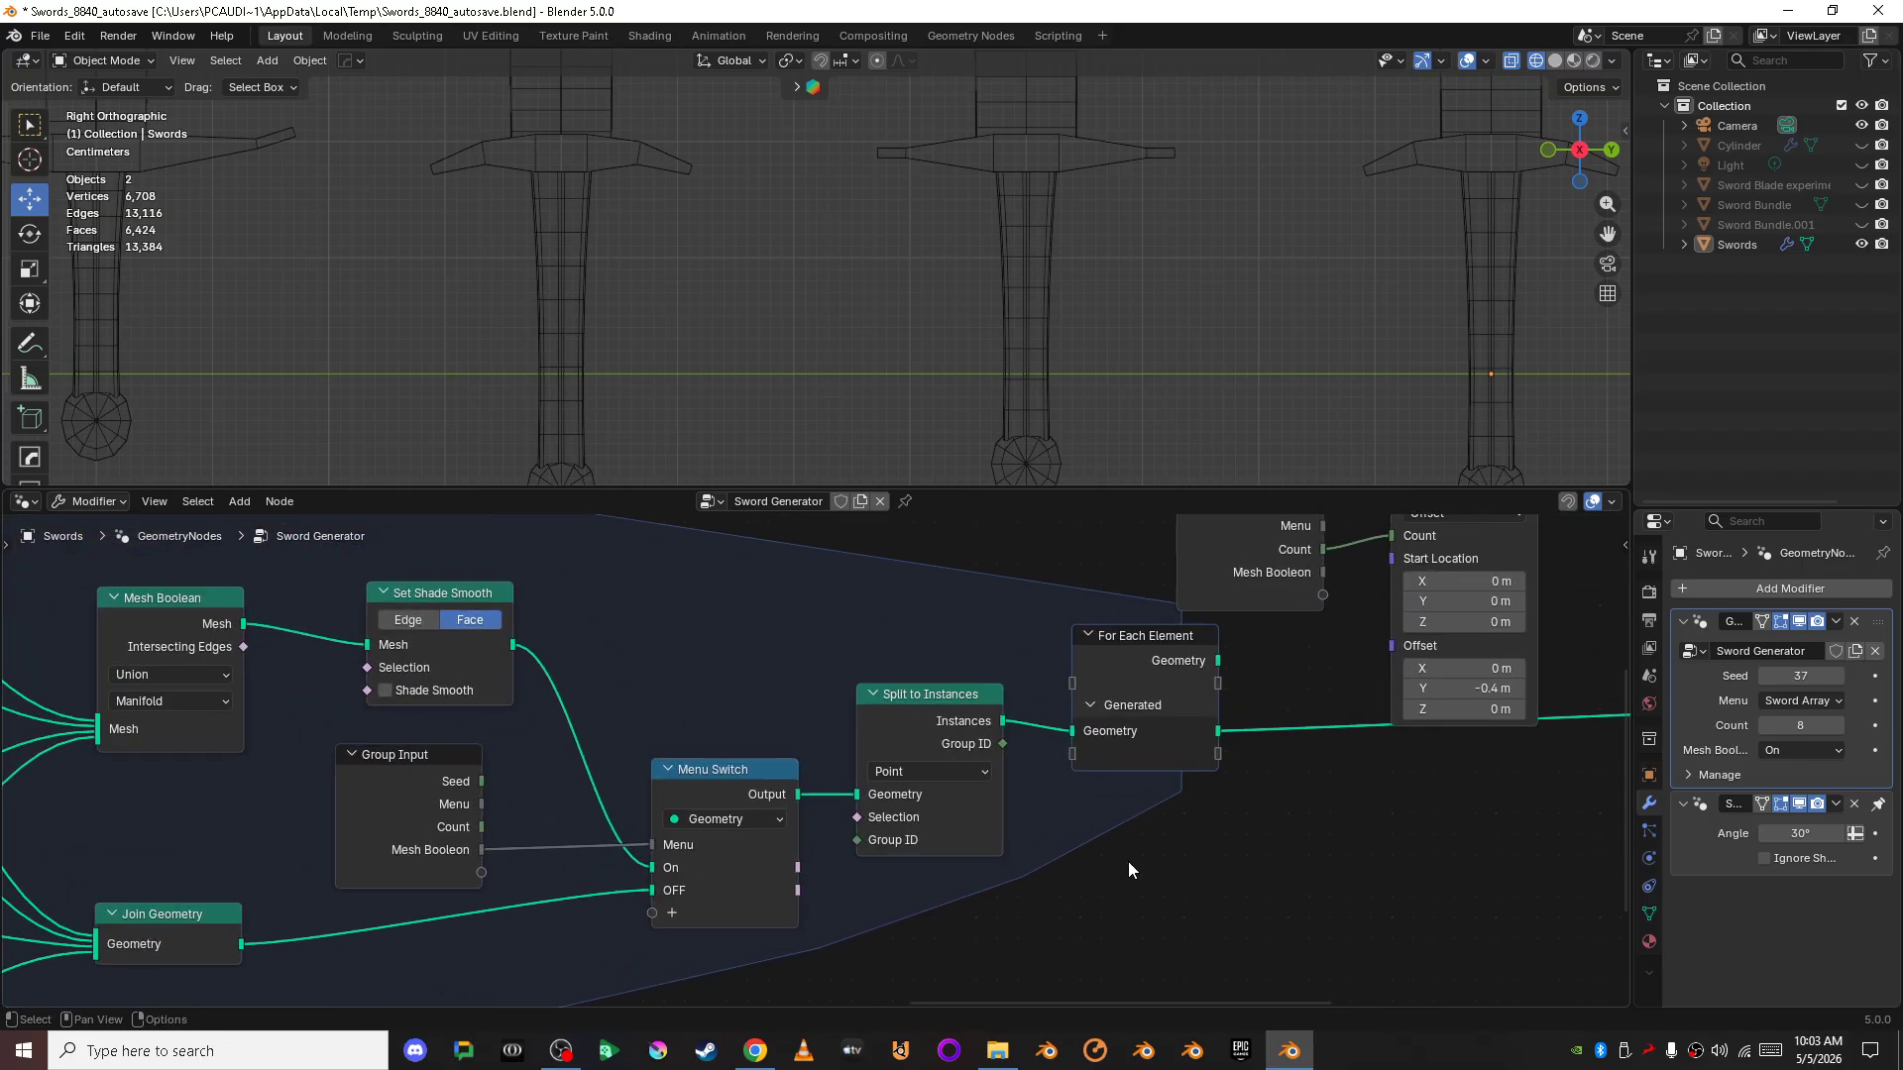
- Mute the Split to Instances node to test its effect on the swords, then unmute it
click(965, 717)
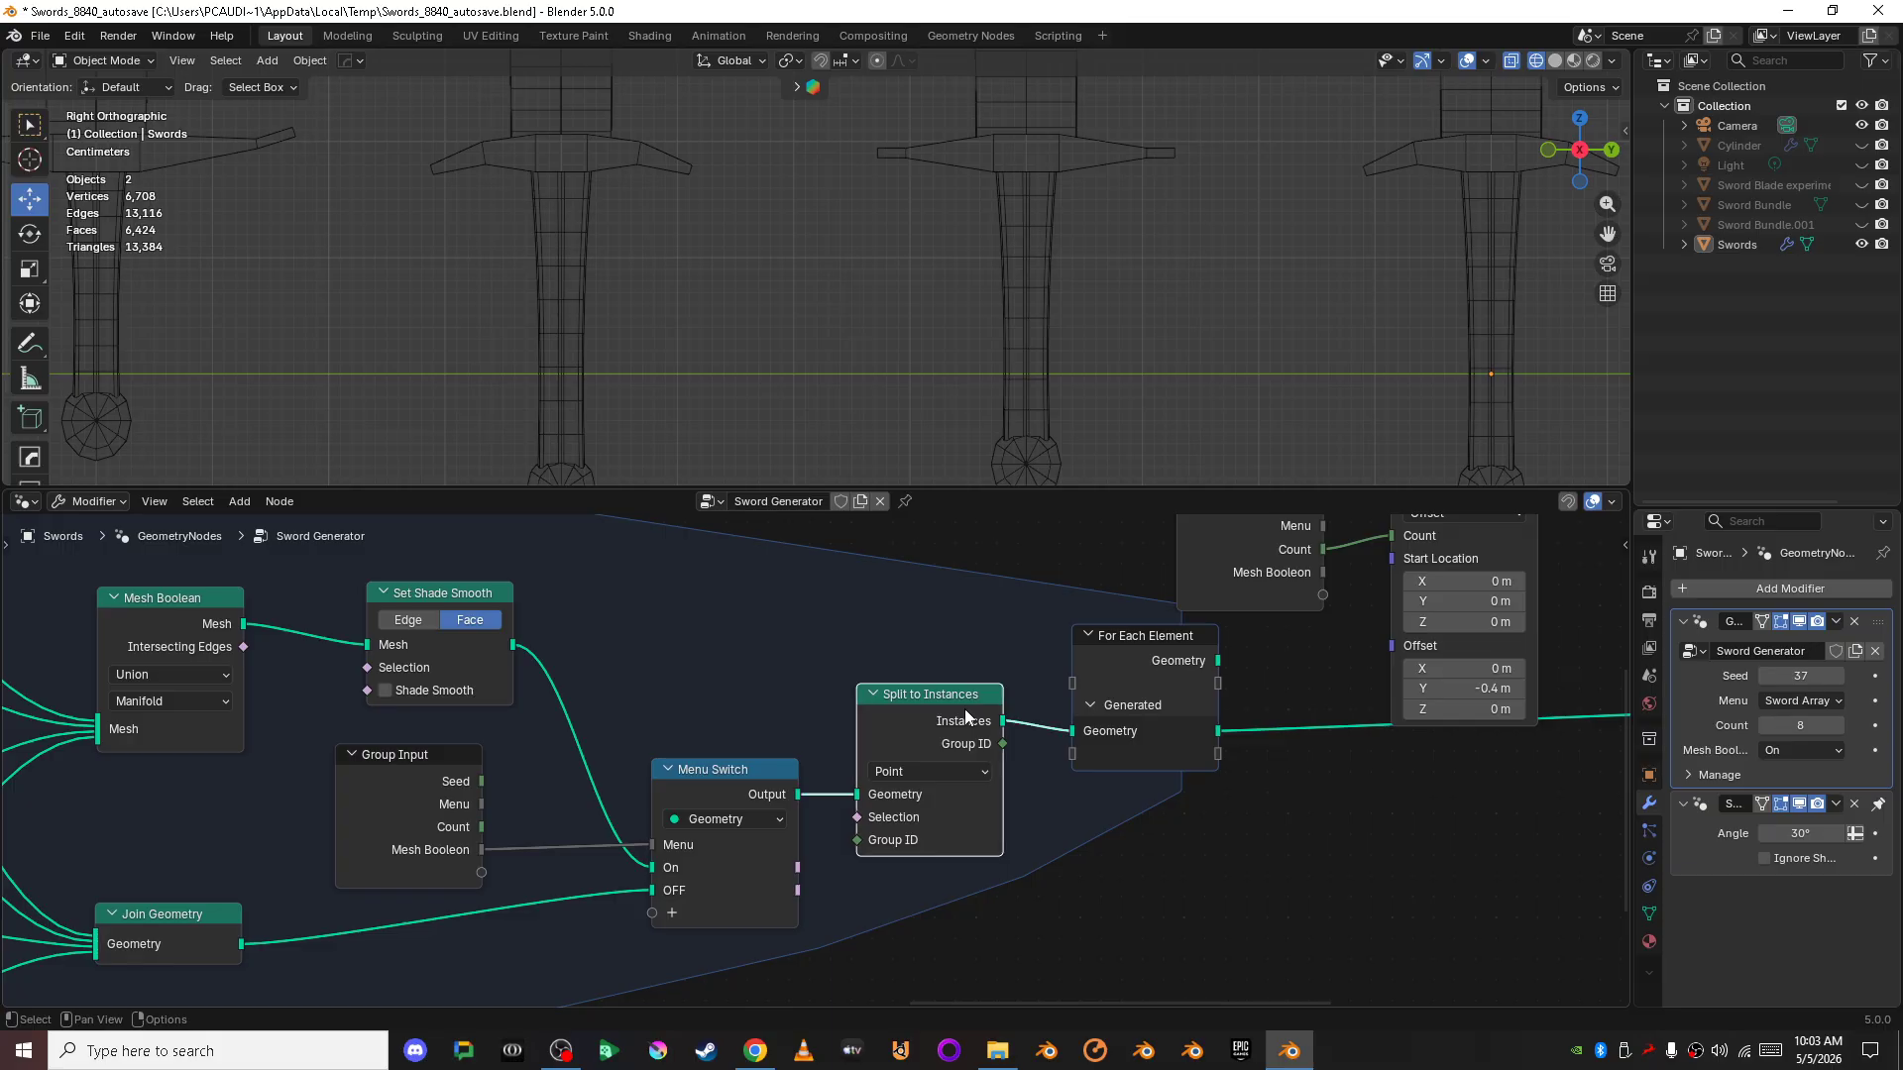
key(m)
scroll(1001, 289, down, 5)
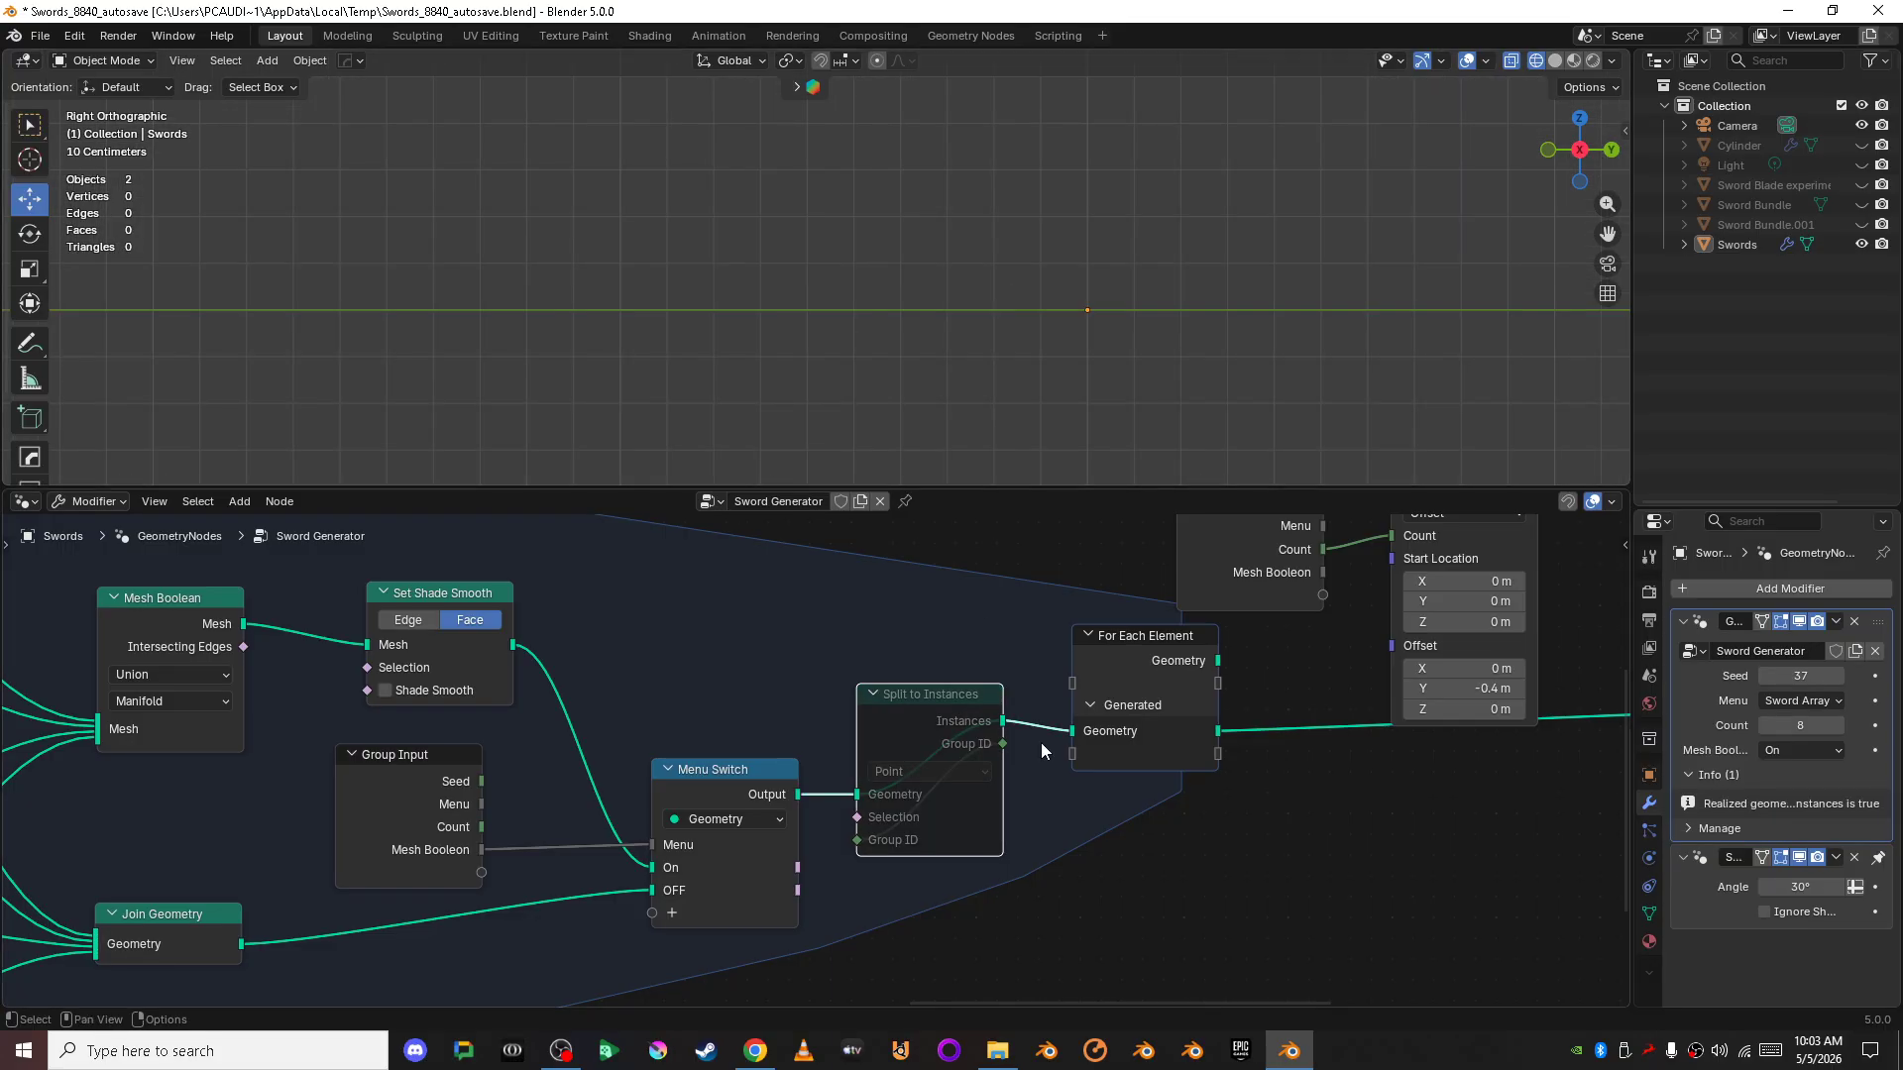
key(m)
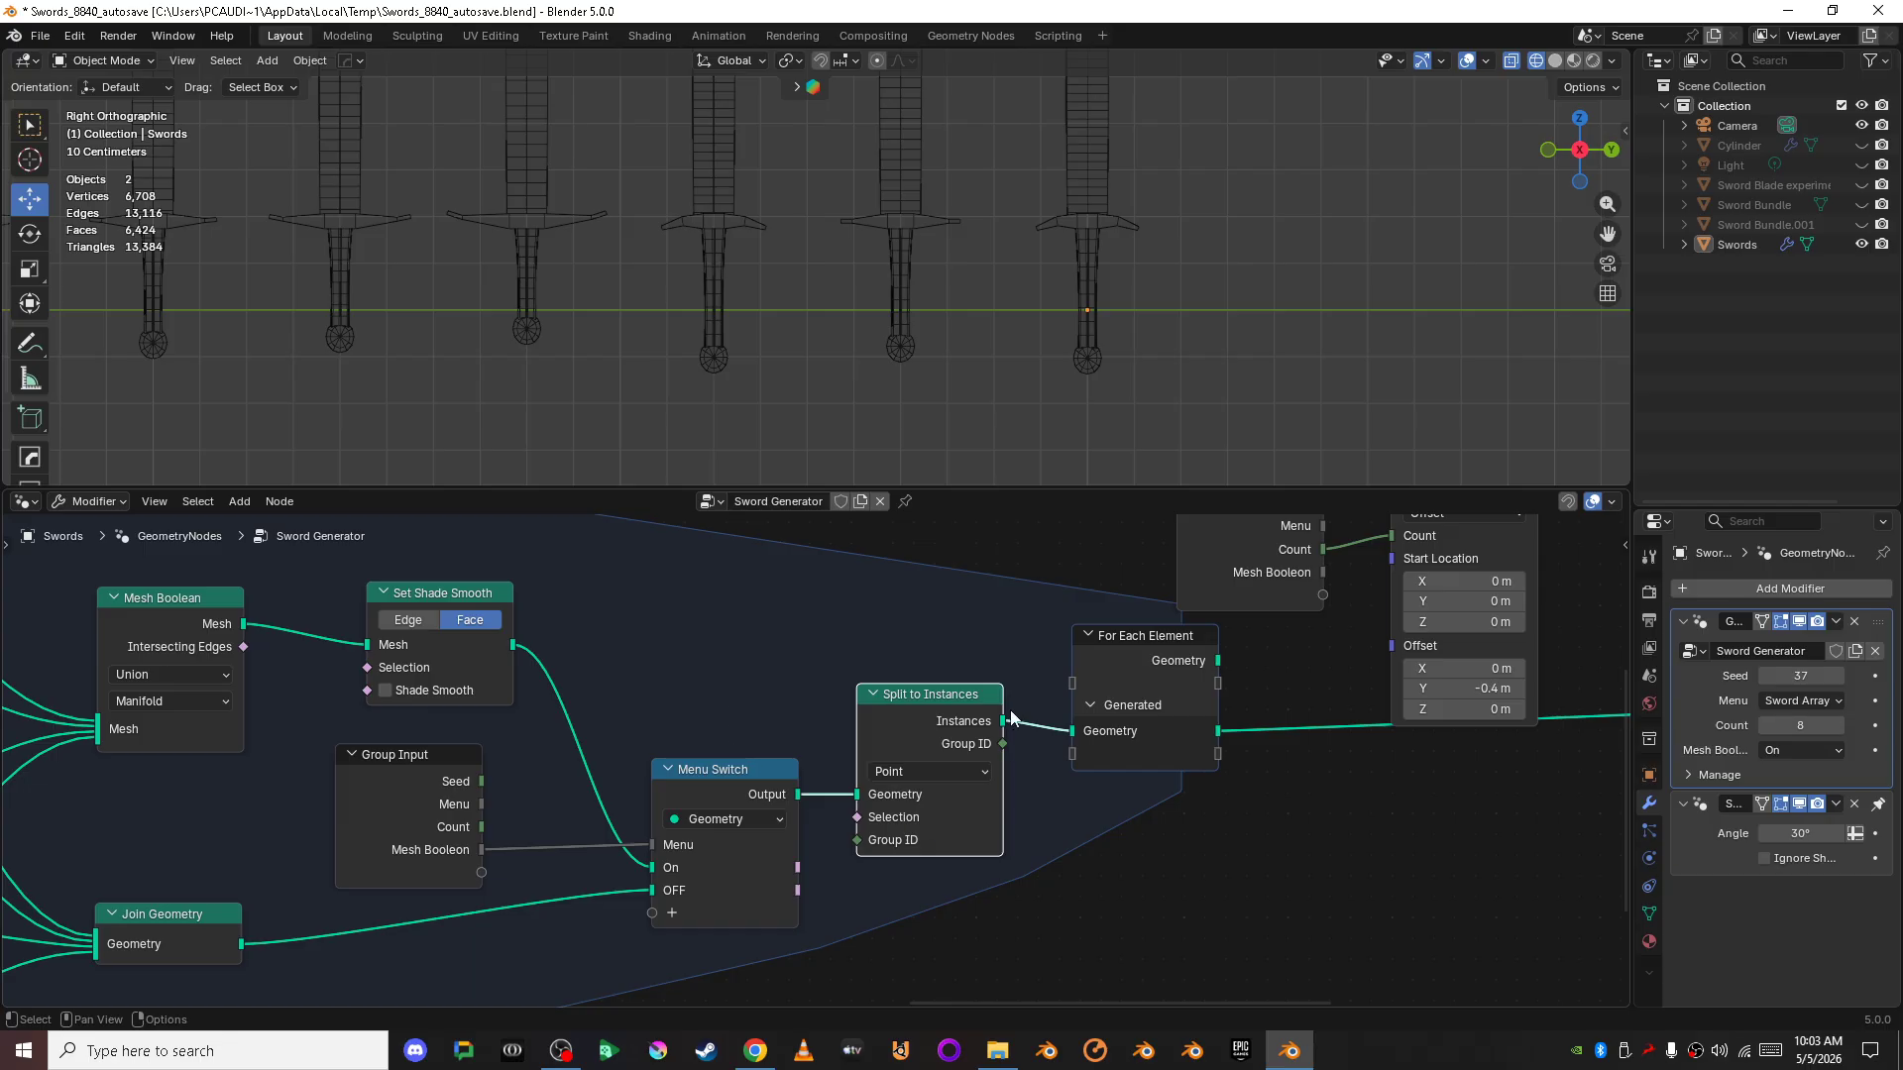
- Examine how the Menu Switch chooses between Points and Mesh Line for Instance on Points, followed by Realize Instances
middle_drag(1347, 849, 620, 869)
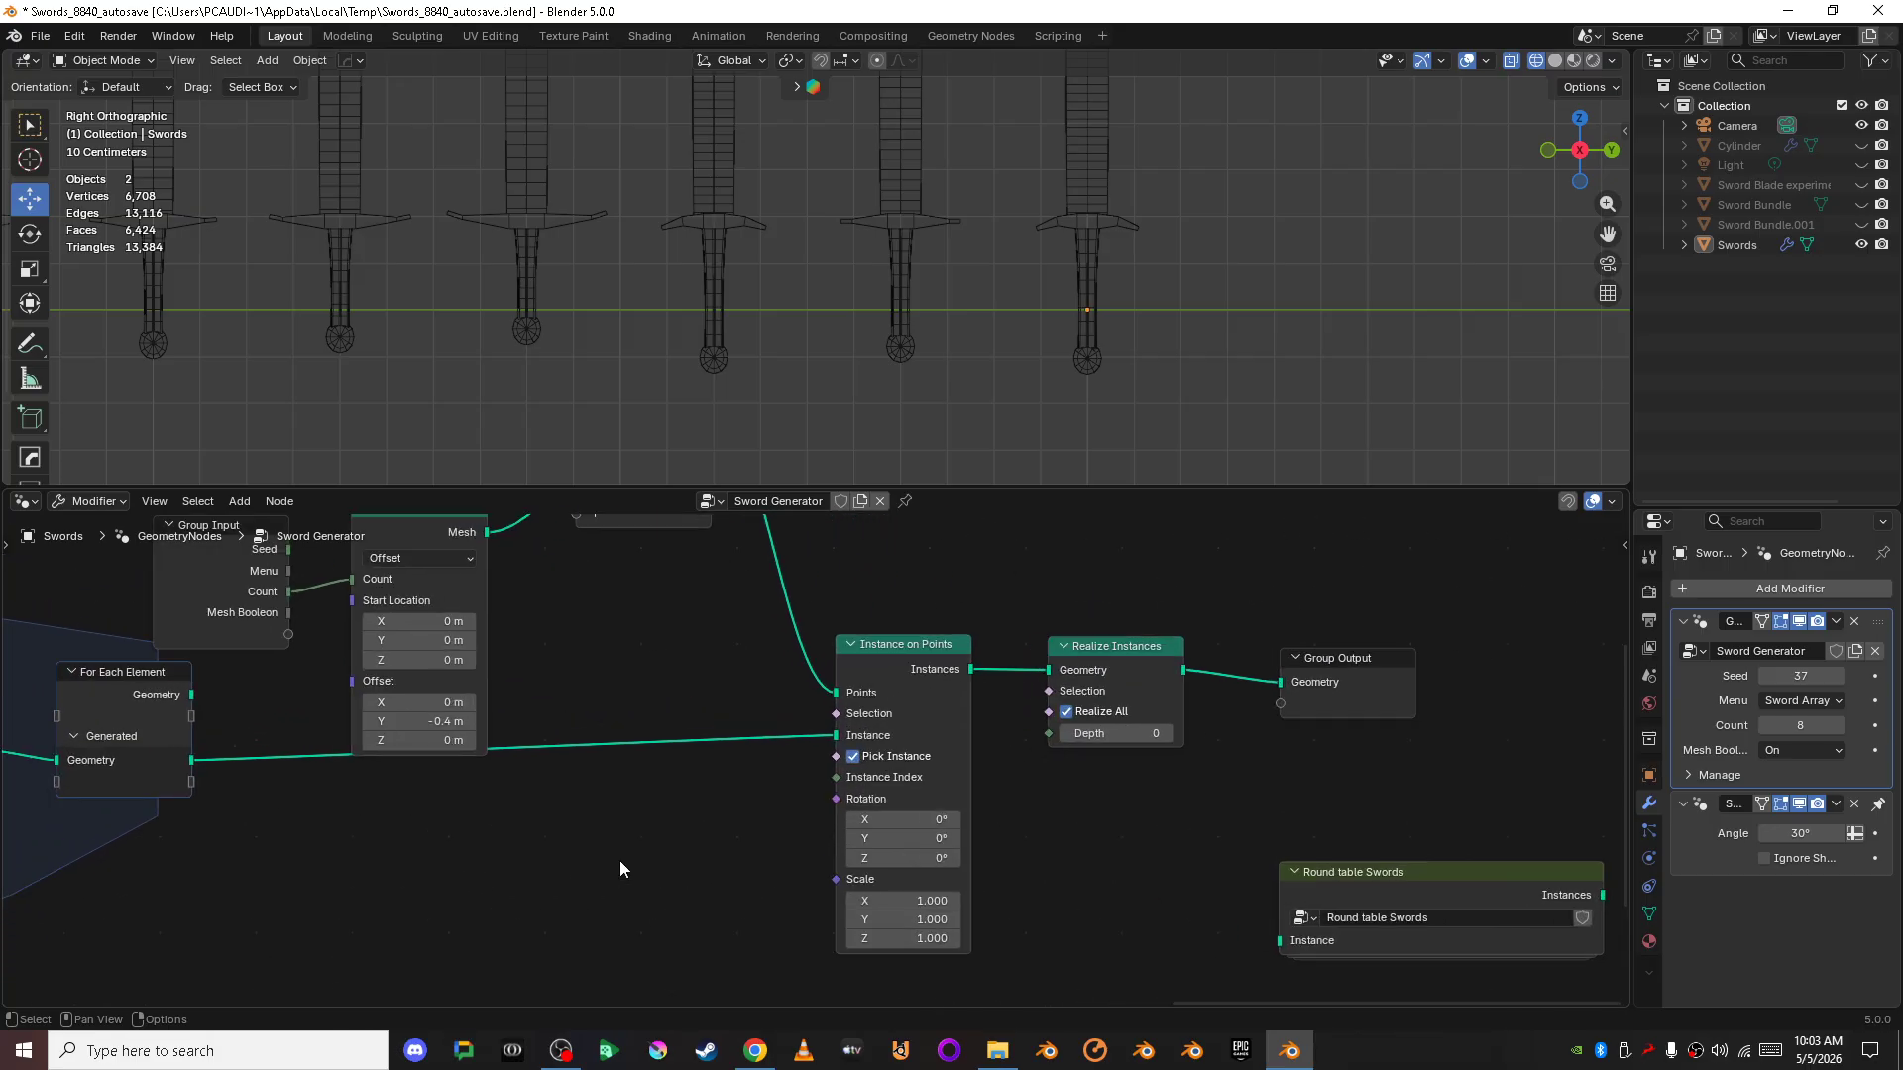
scroll(868, 662, down, 3)
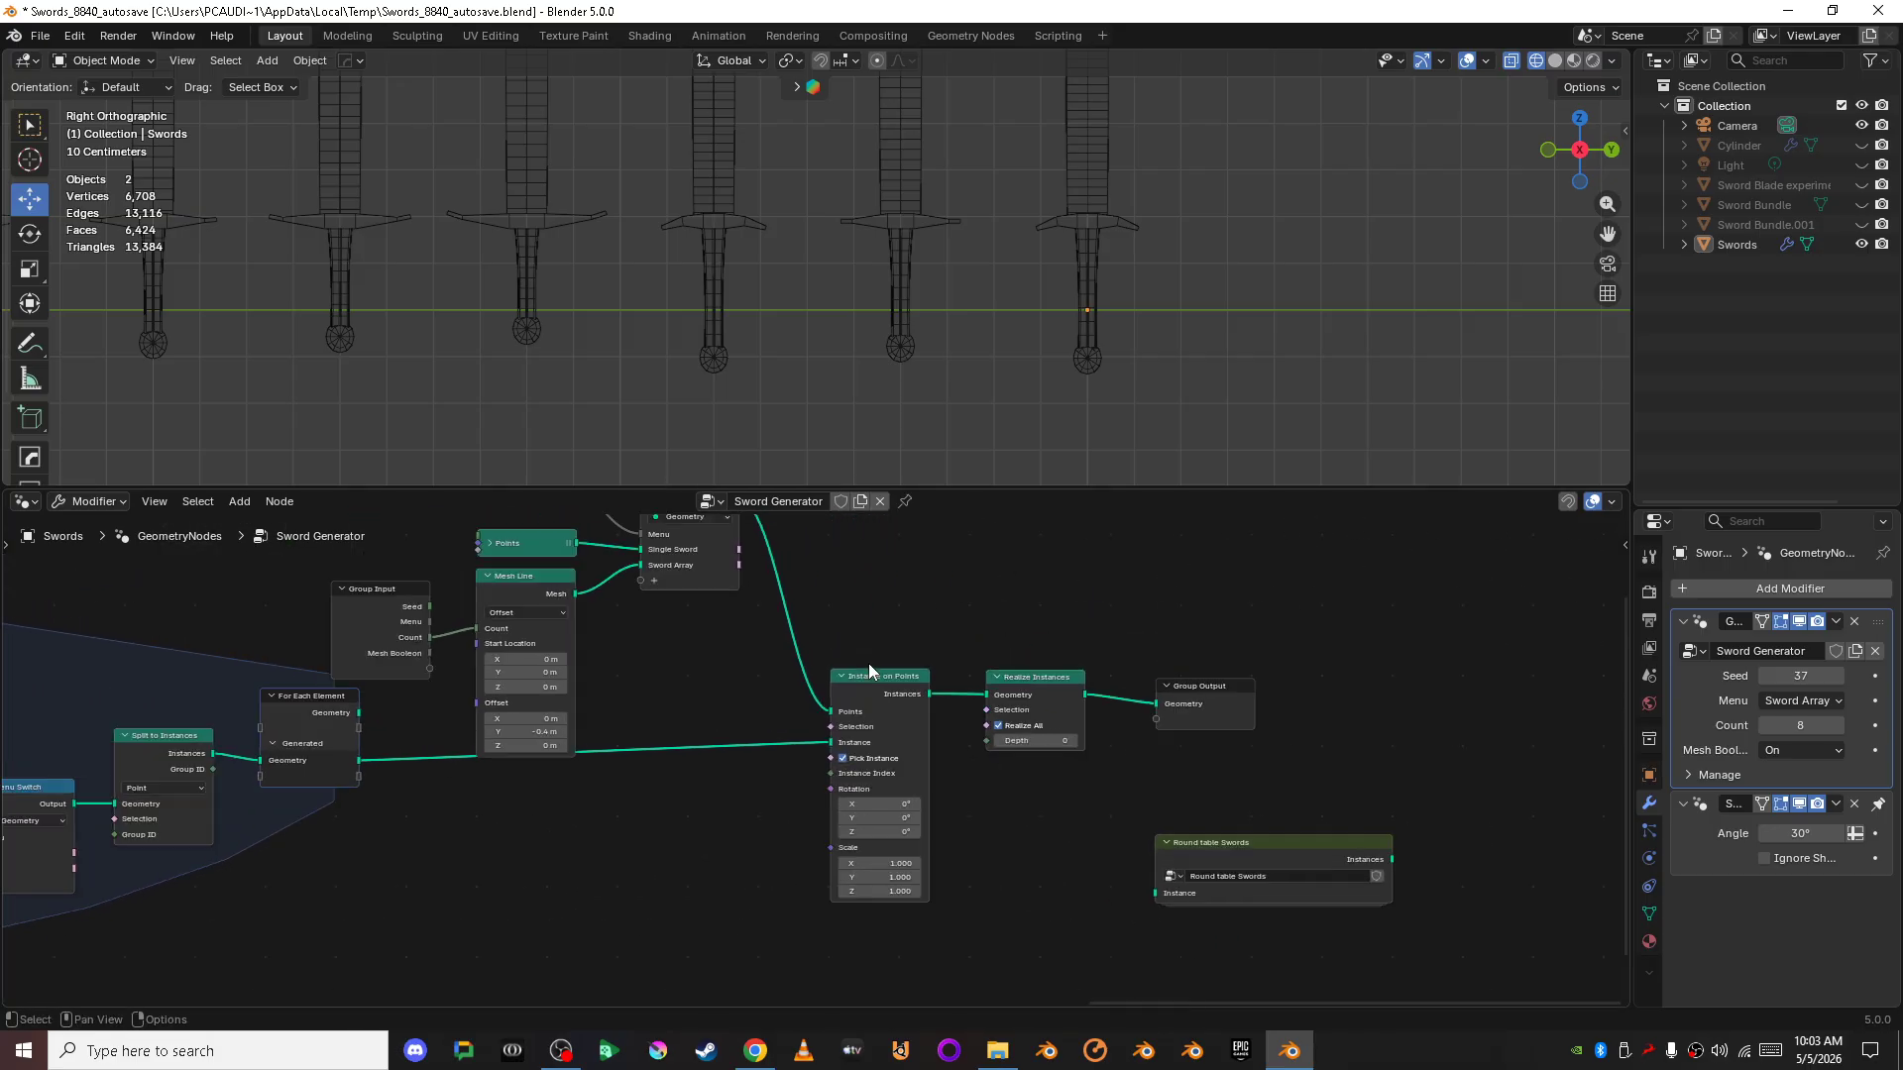
middle_drag(901, 719, 912, 774)
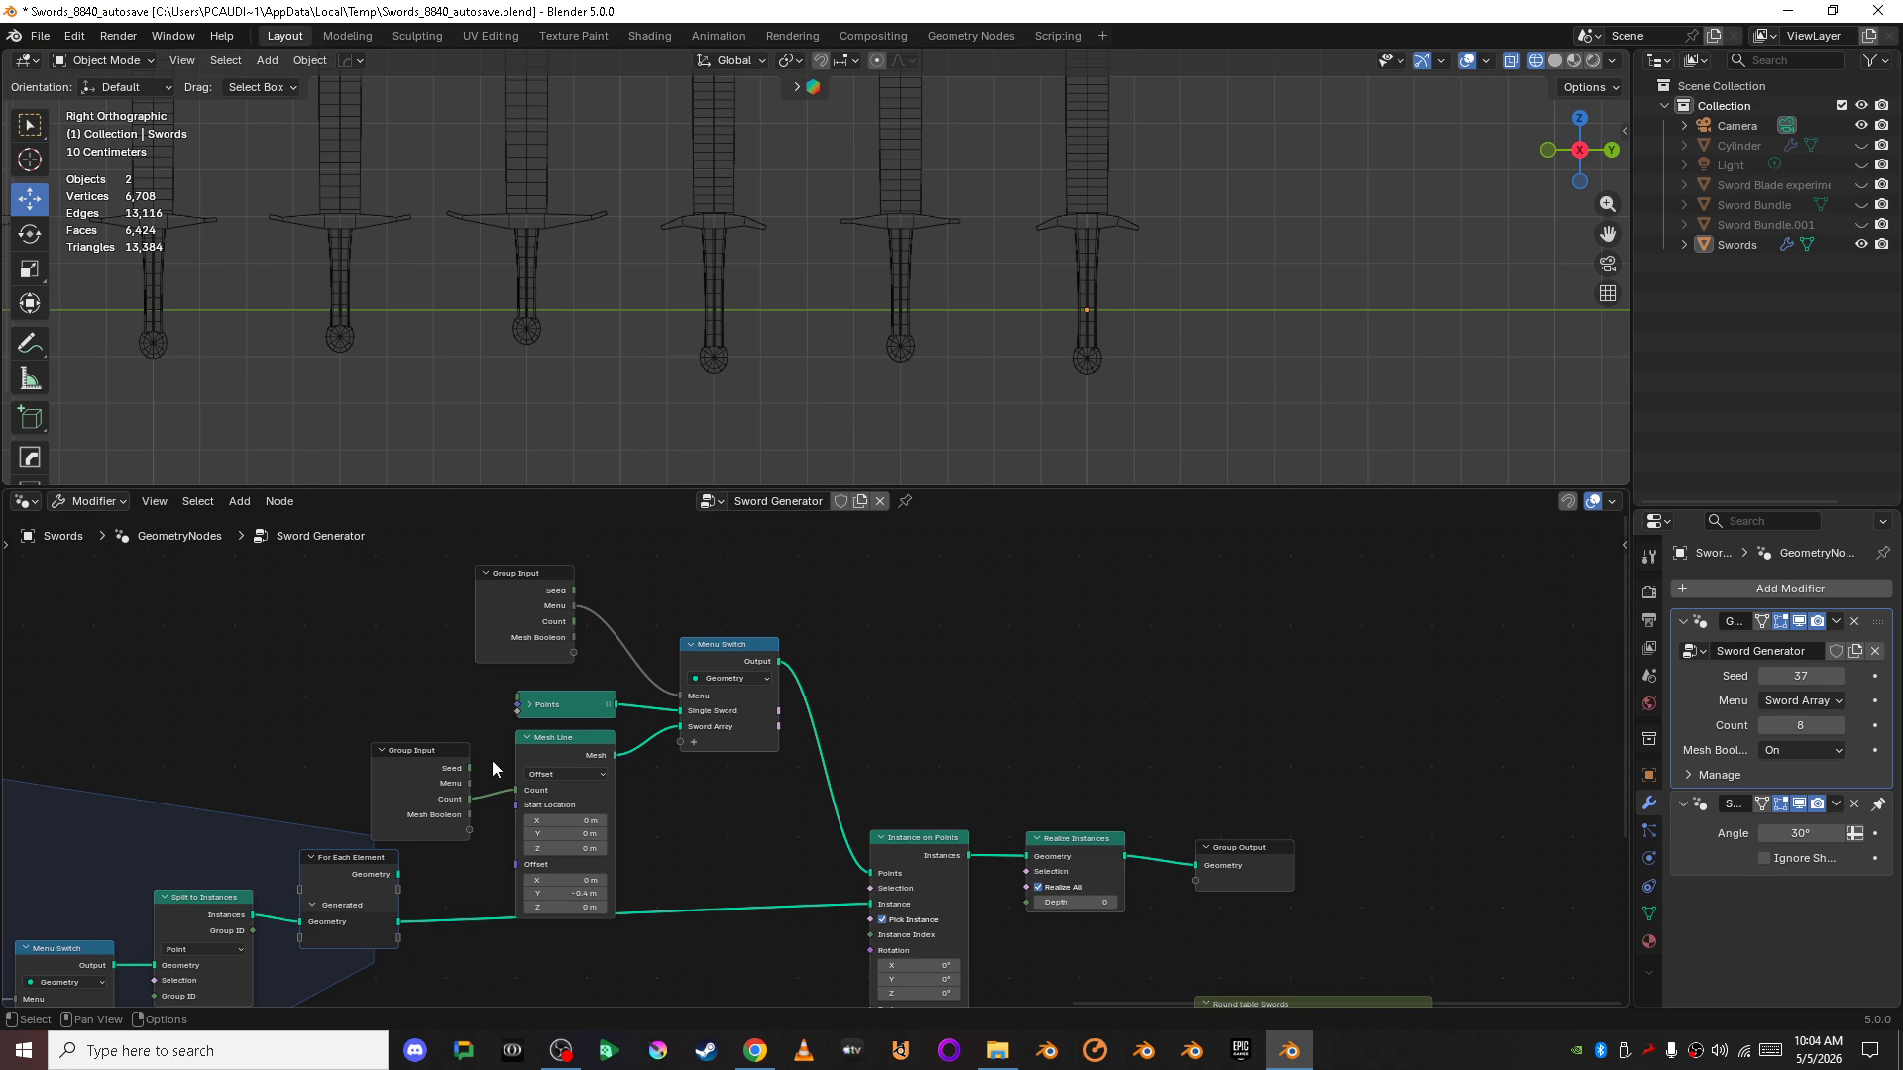
scroll(721, 850, up, 2)
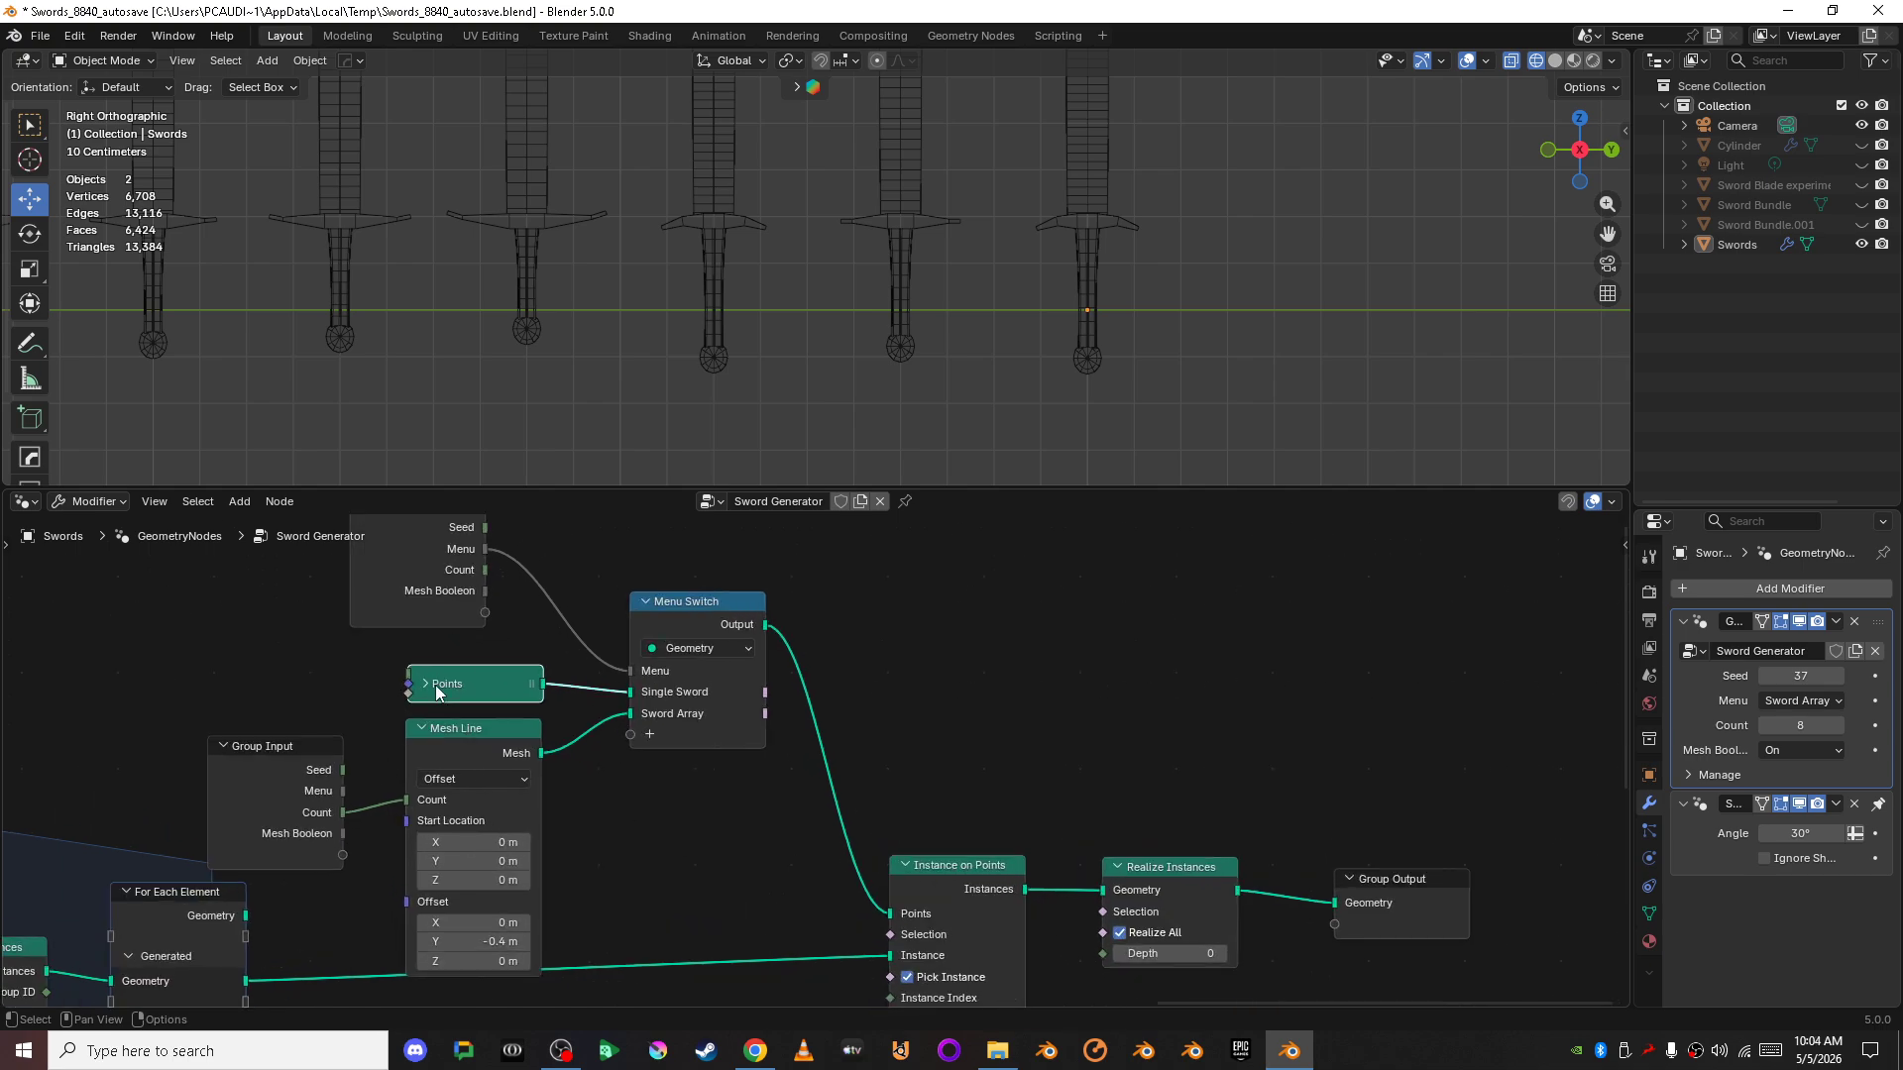
click(462, 745)
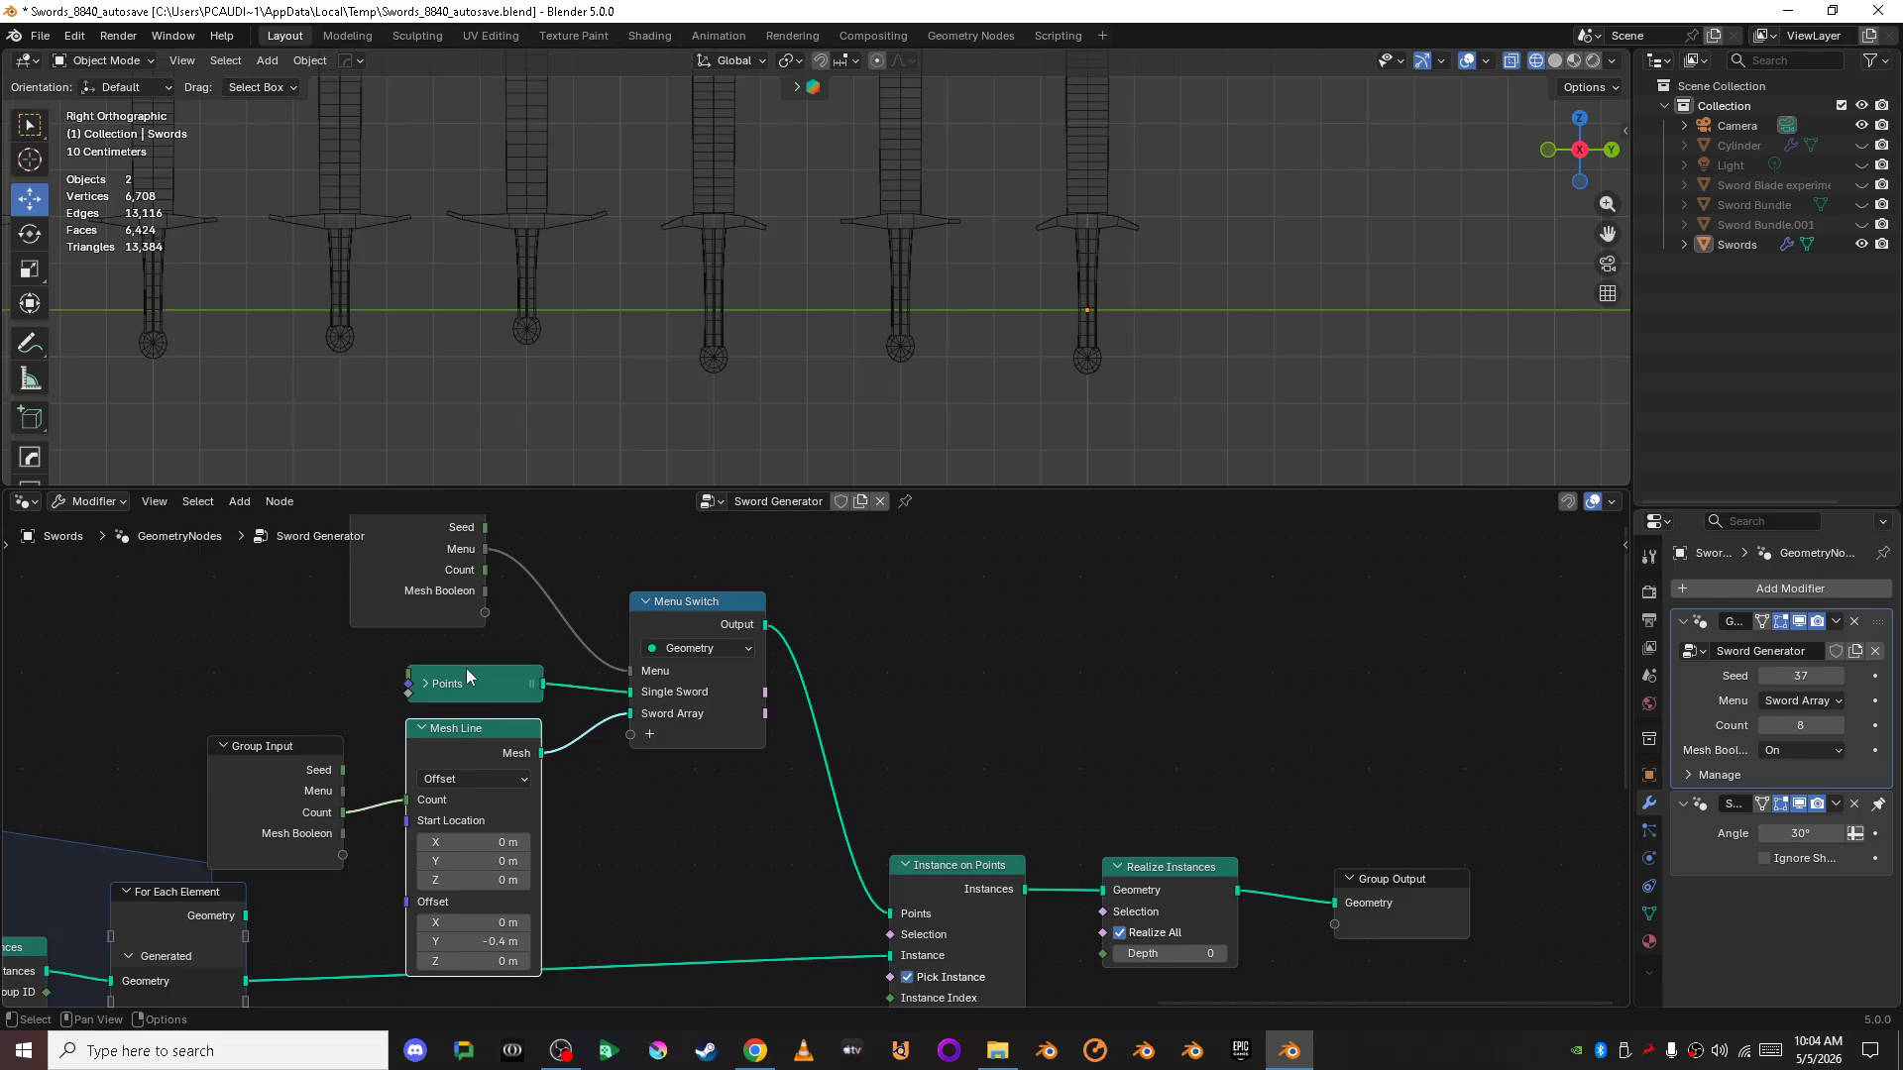
scroll(710, 787, down, 4)
scroll(870, 798, up, 5)
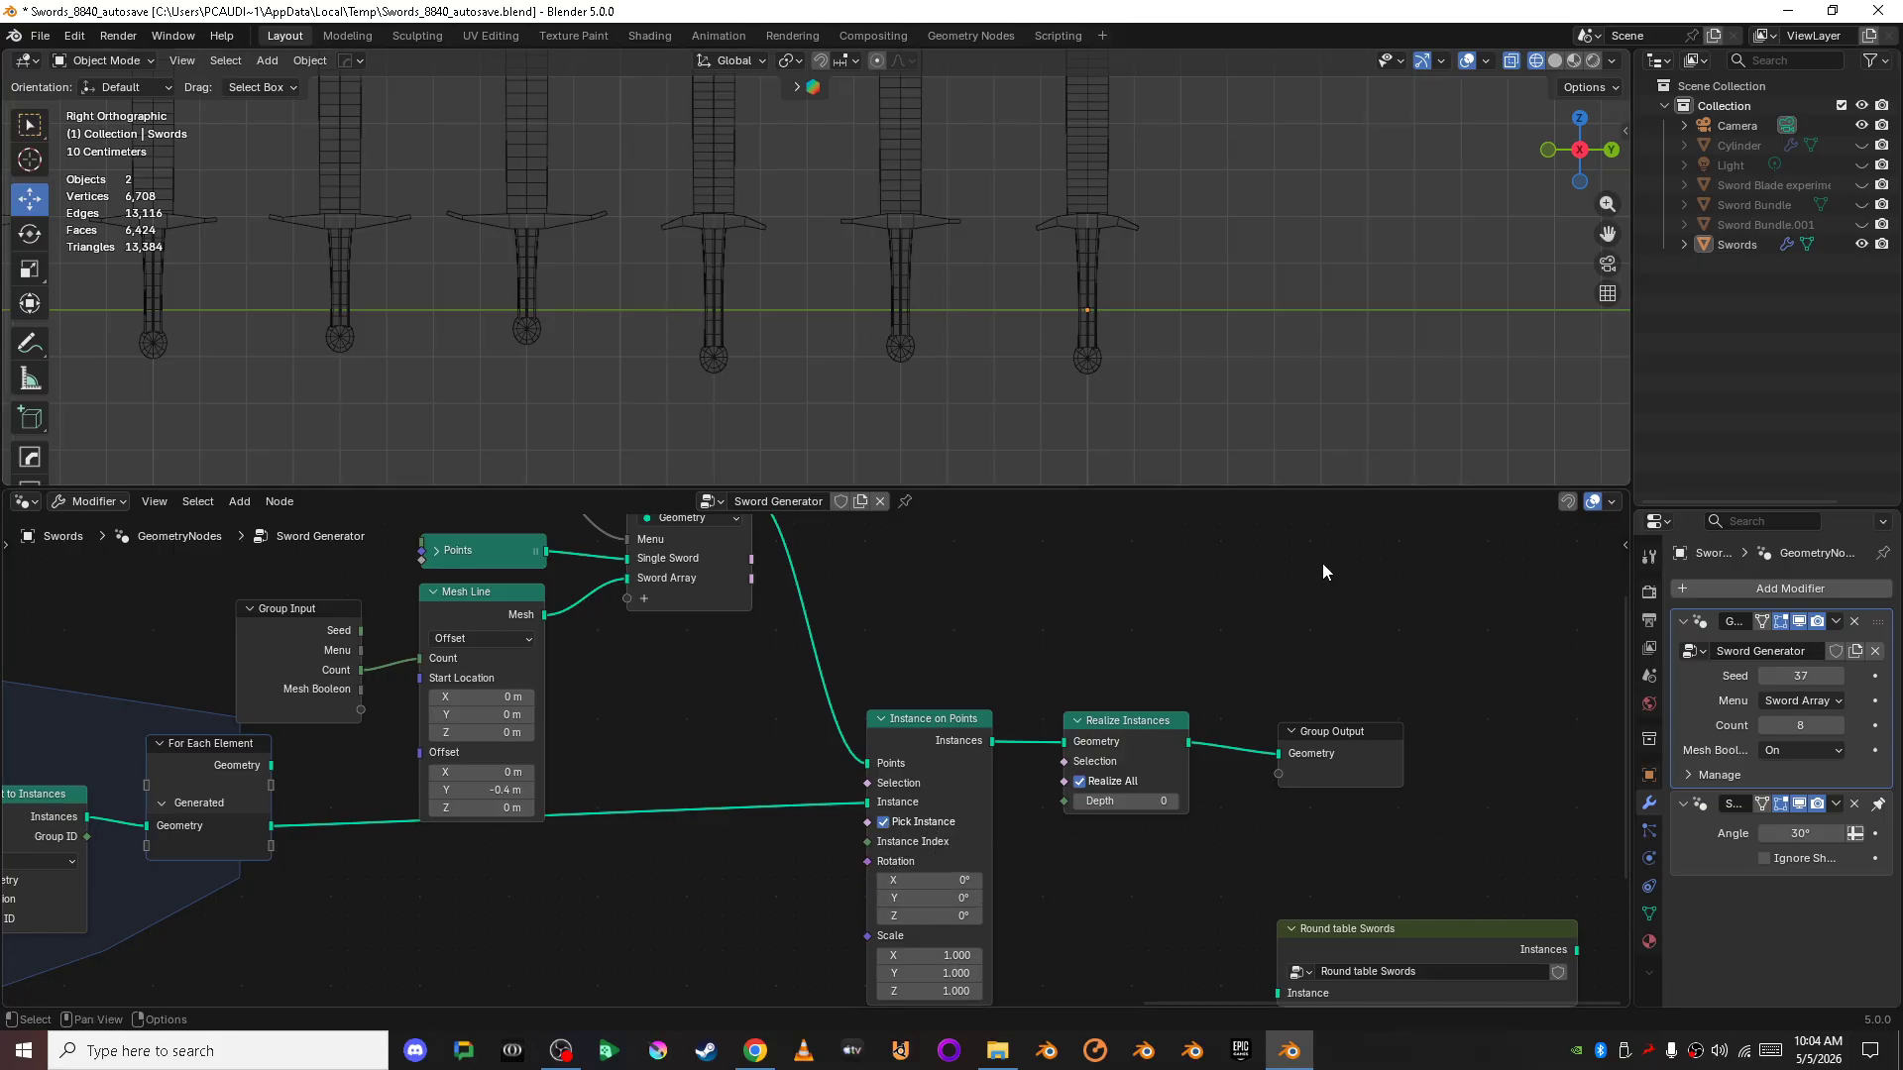
- Return the viewport to material preview shading with the full row of swords in view, and review the whole Sword Generator node tree
scroll(956, 300, down, 2)
key(shift+z)
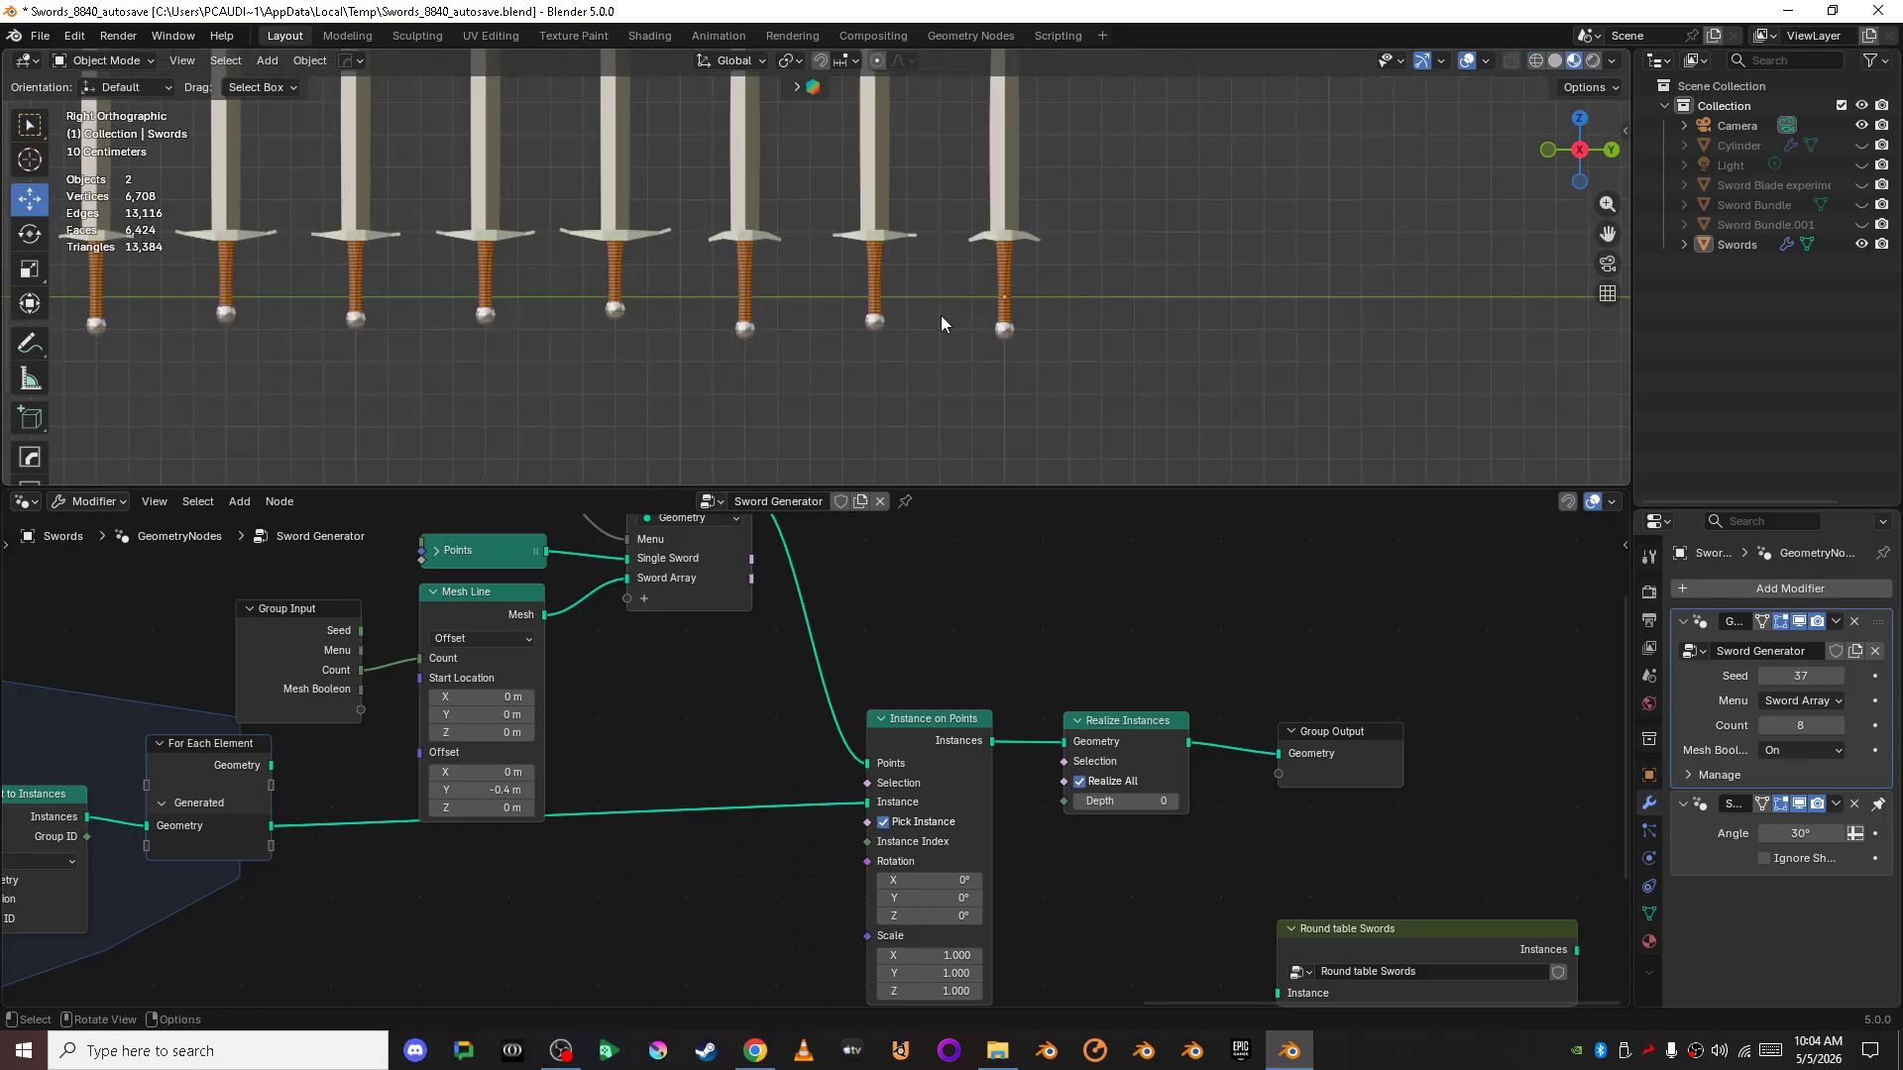
shift+middle_drag(797, 291, 951, 341)
scroll(692, 641, down, 3)
scroll(692, 640, down, 9)
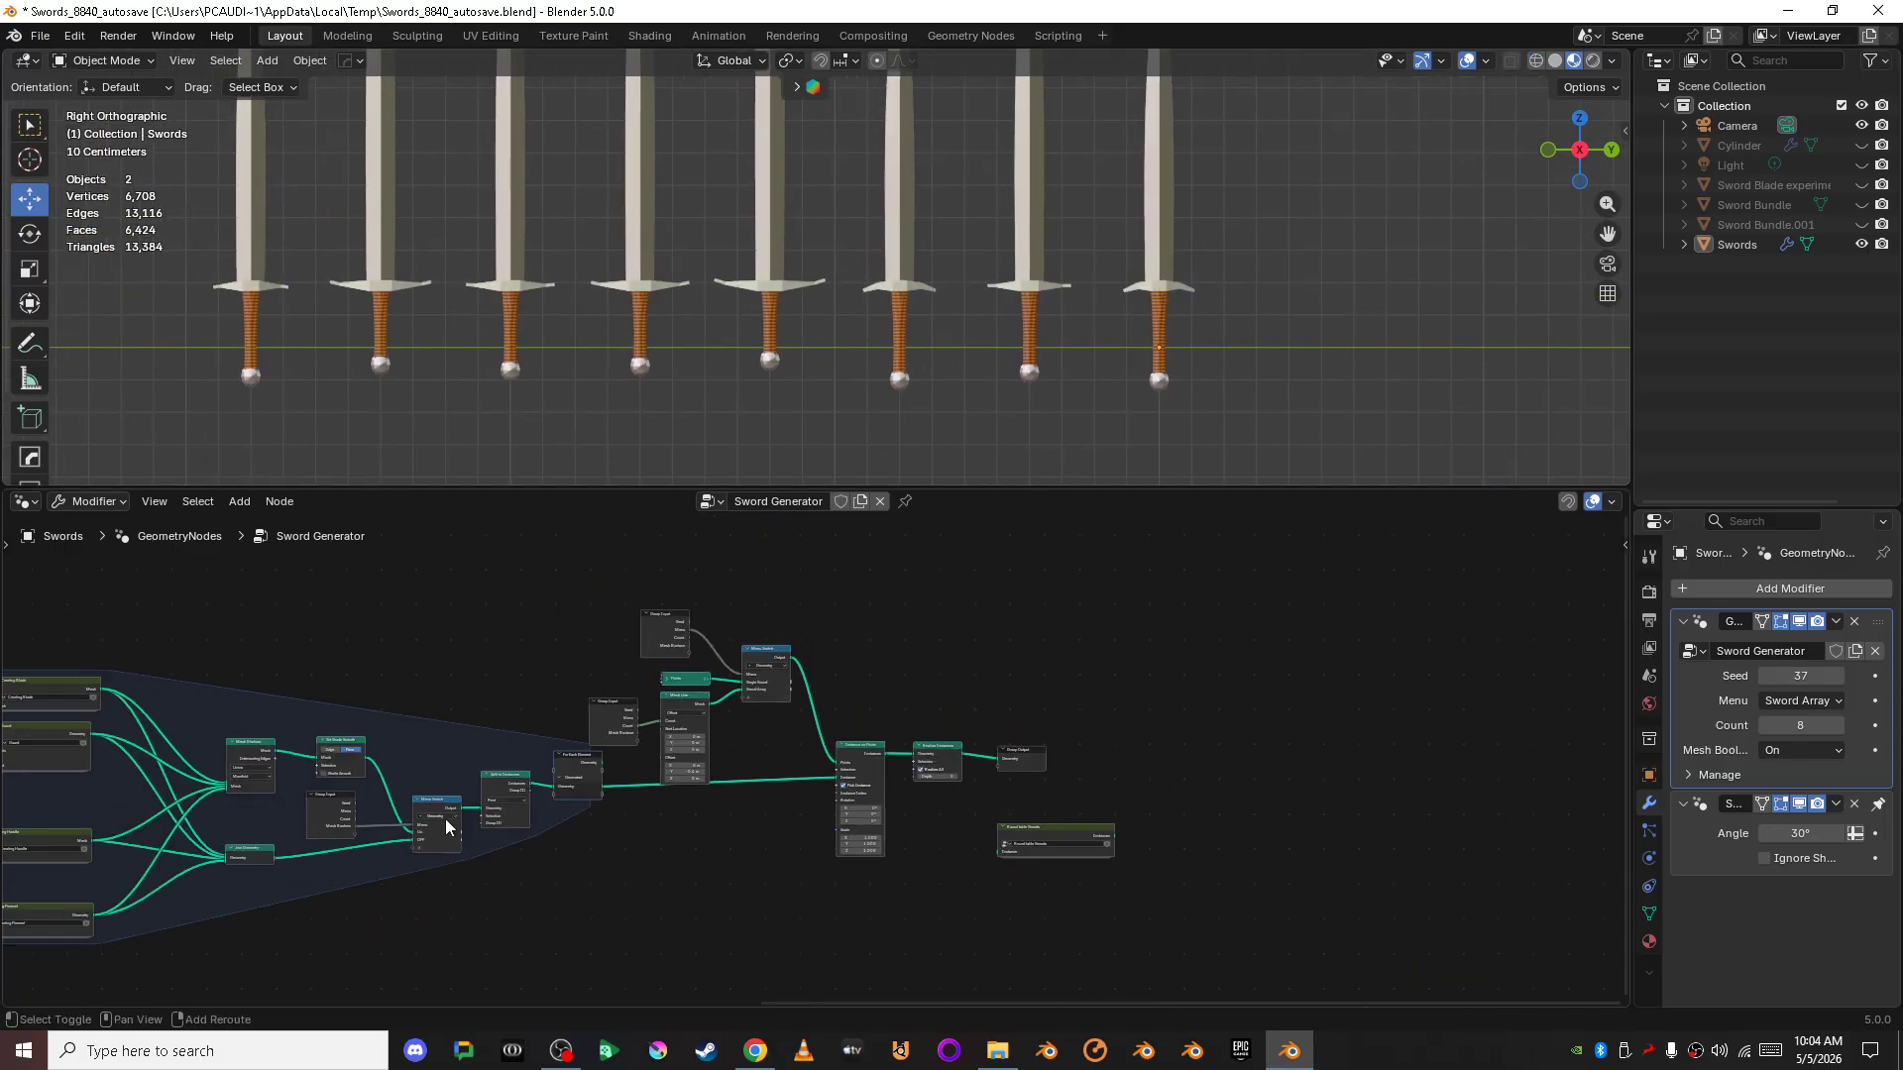
shift+middle_drag(444, 819, 1241, 793)
scroll(1387, 769, down, 3)
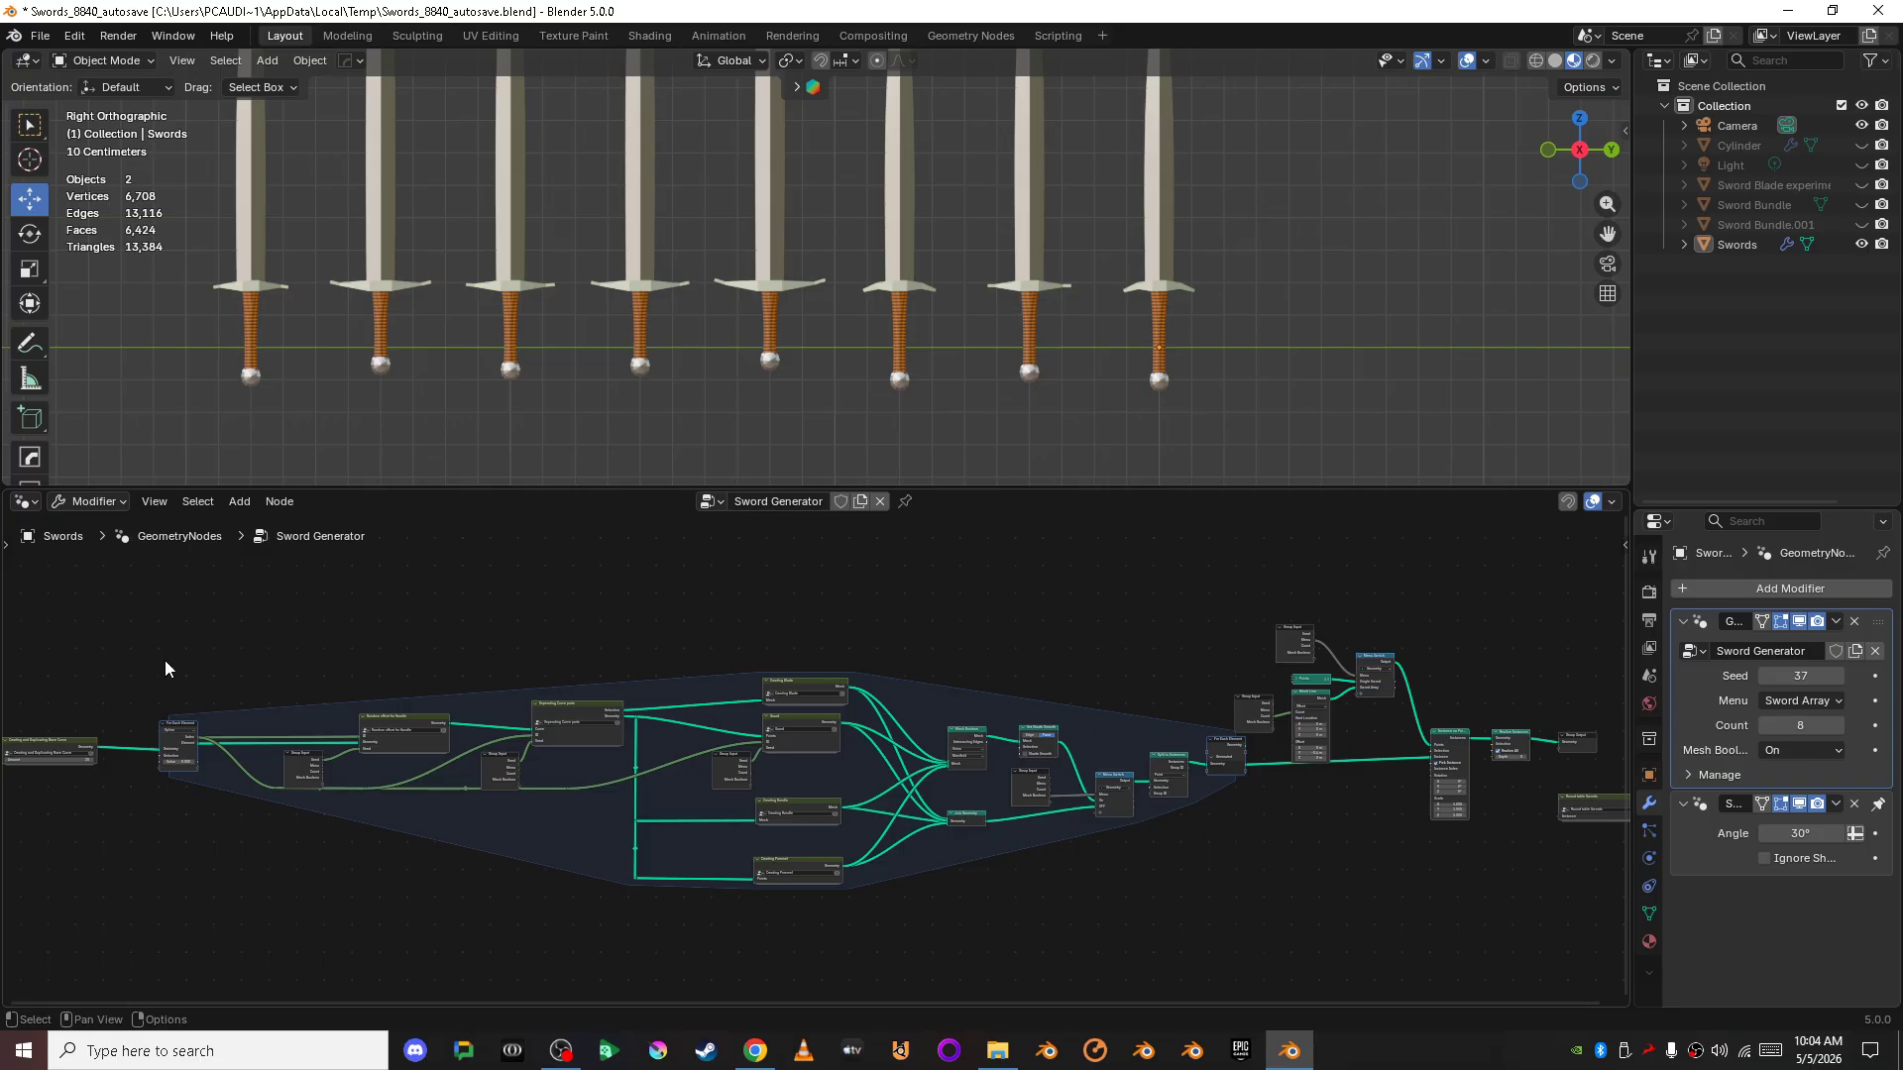
- Examine how the For Each Element index feeds the Random offset for Handle and Seperating Curve parts groups
shift+middle_drag(1275, 892, 1235, 842)
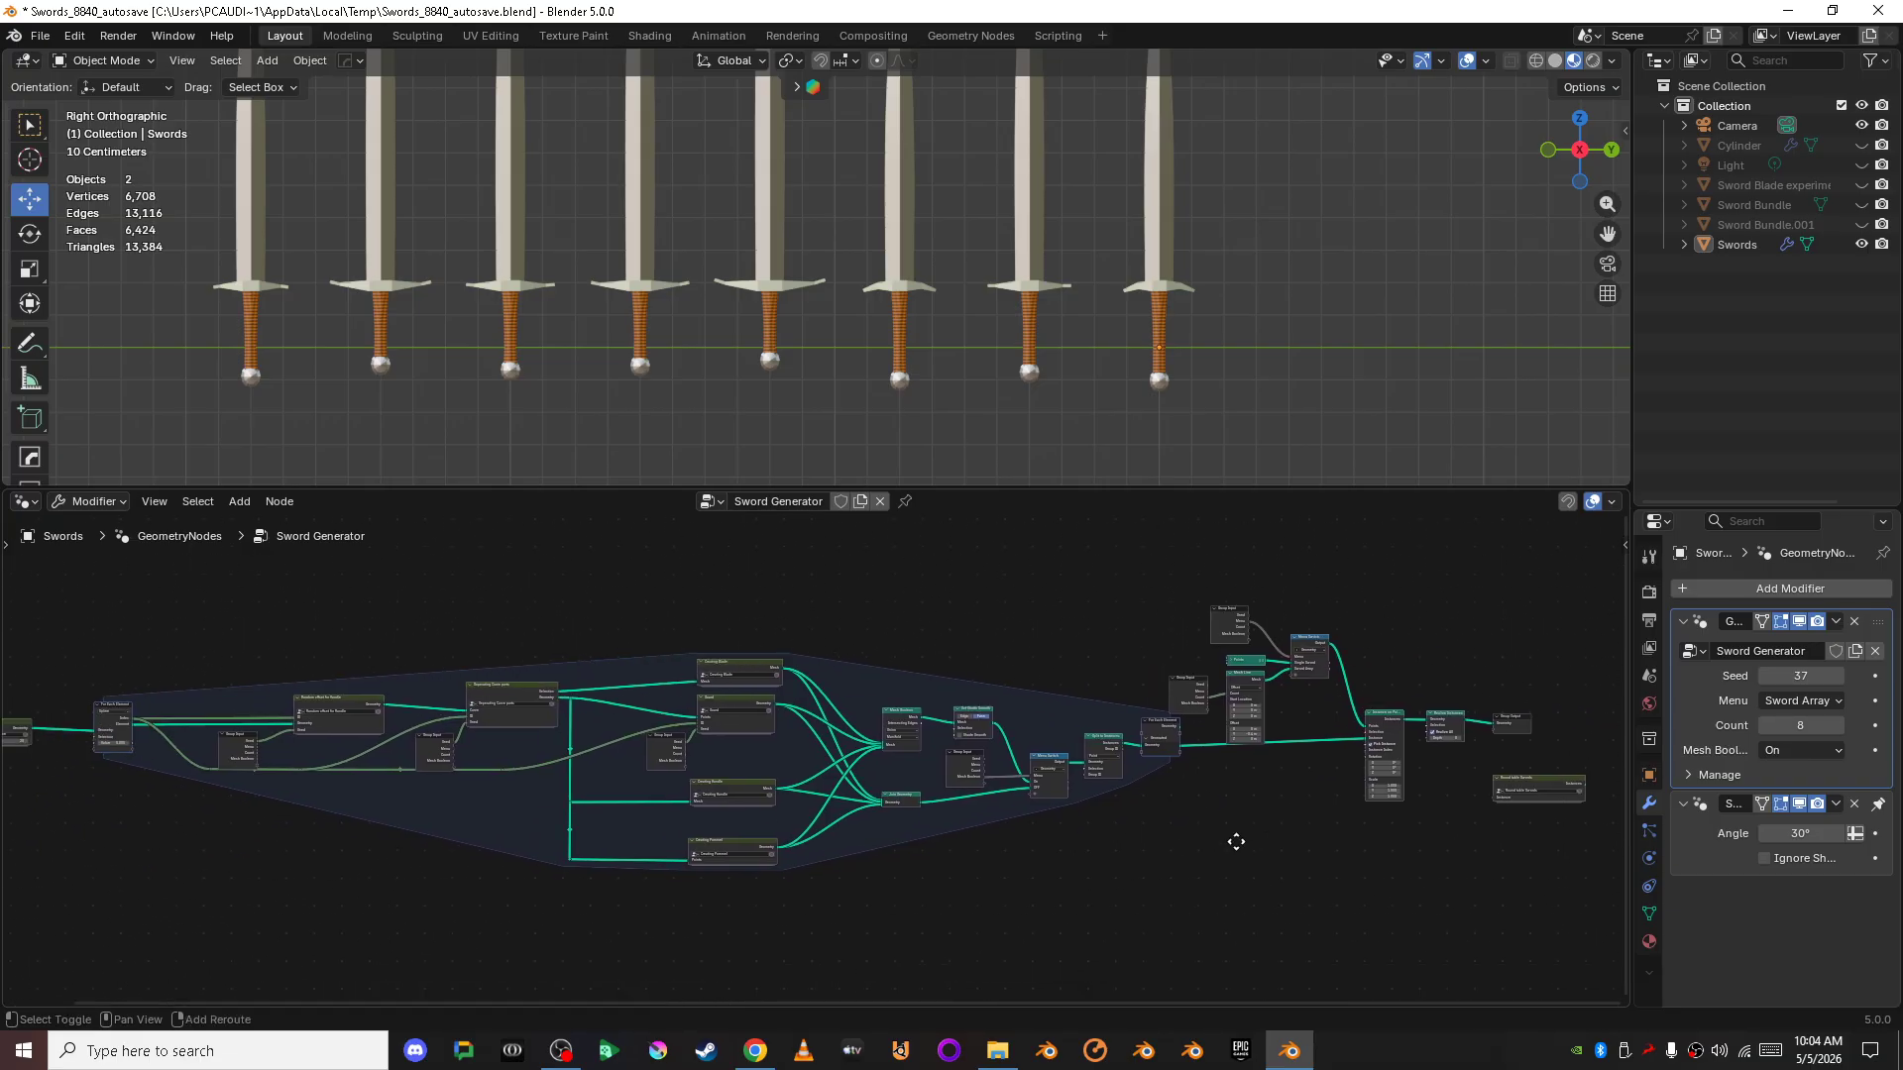
scroll(1074, 898, up, 3)
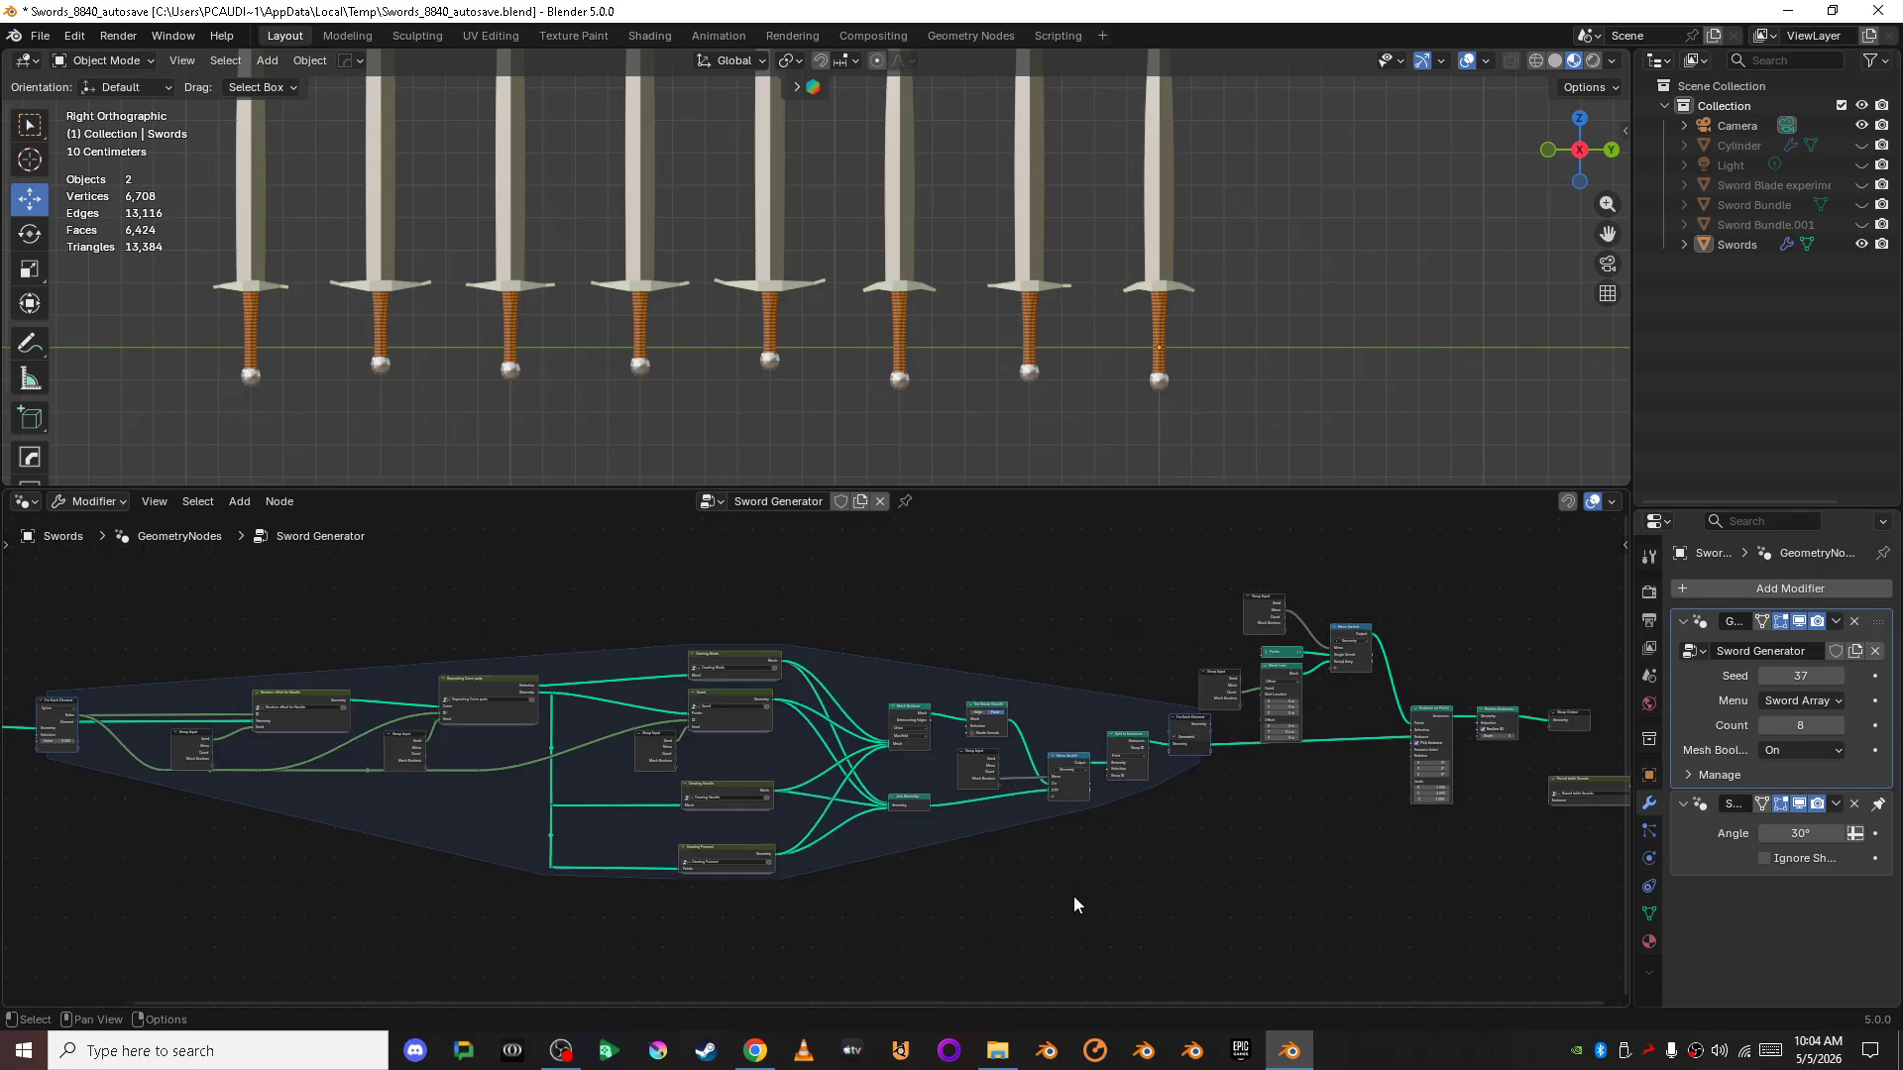
middle_drag(521, 793, 877, 784)
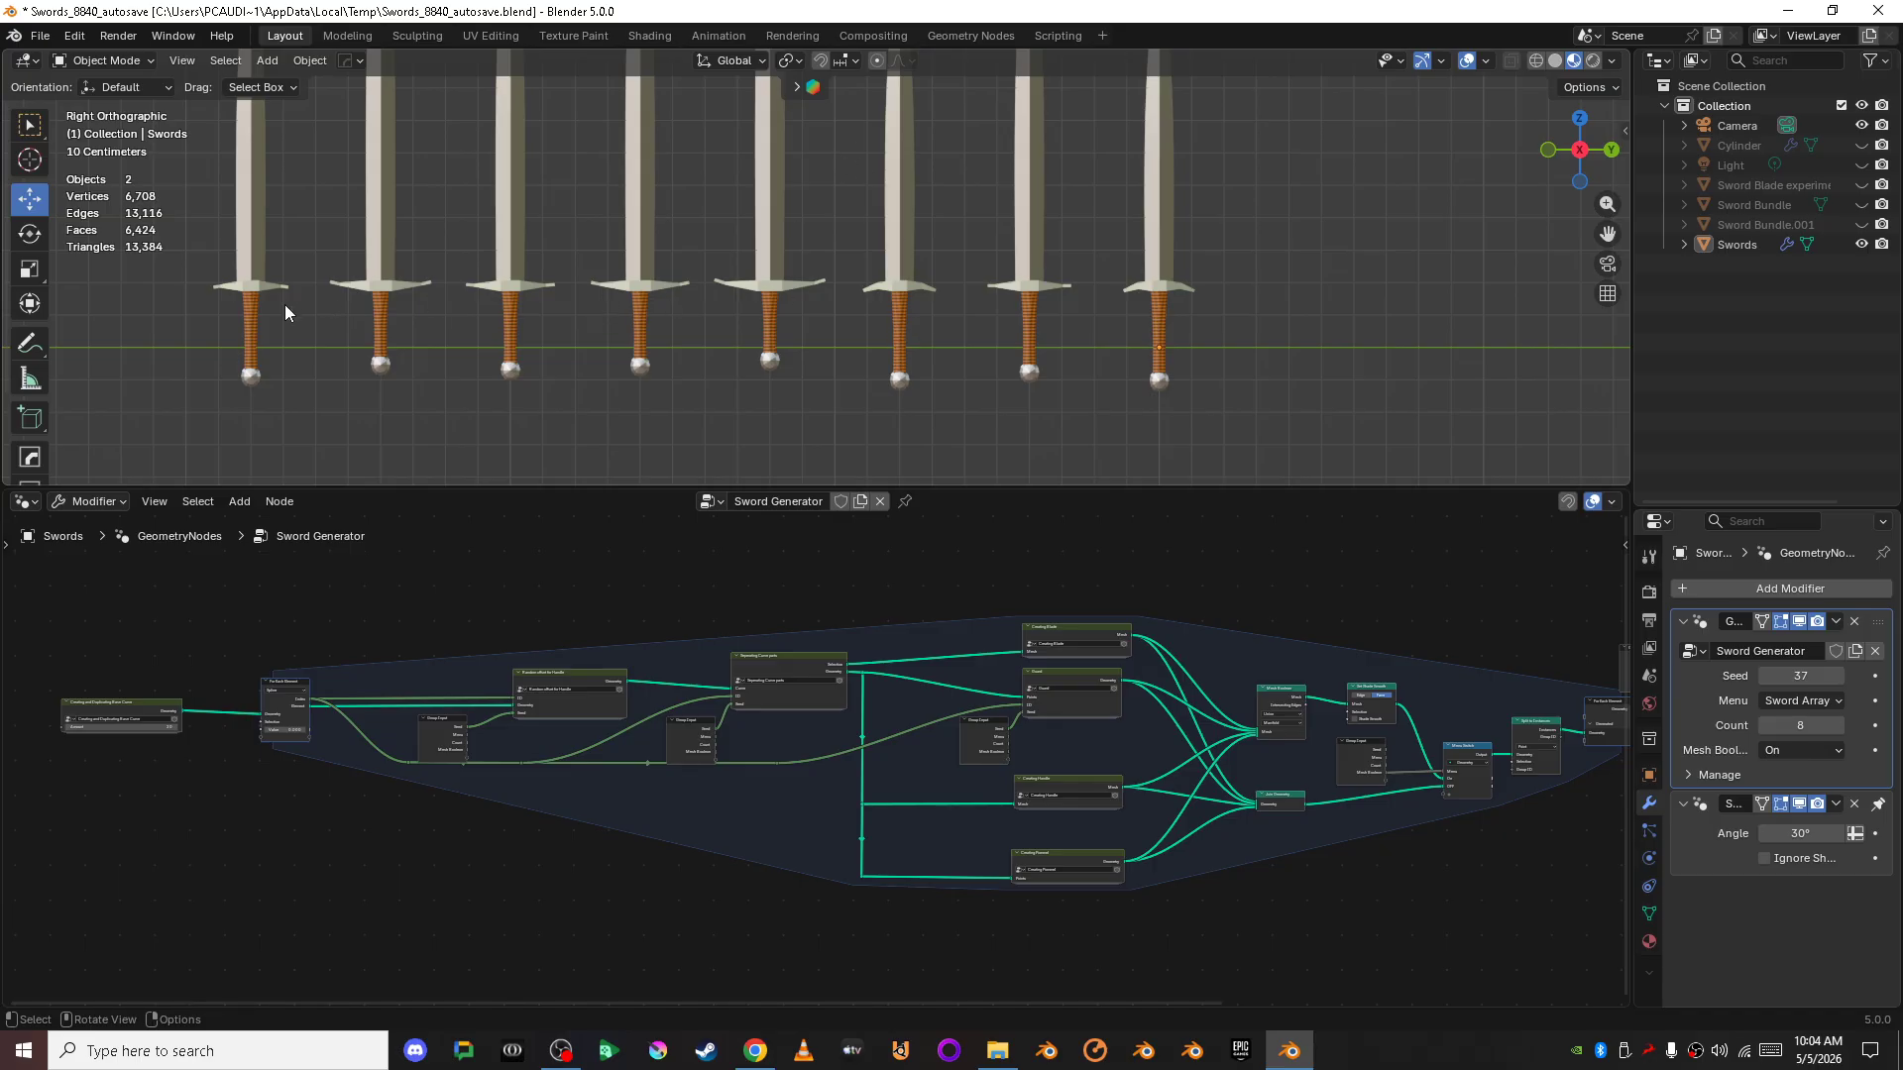
scroll(579, 902, up, 3)
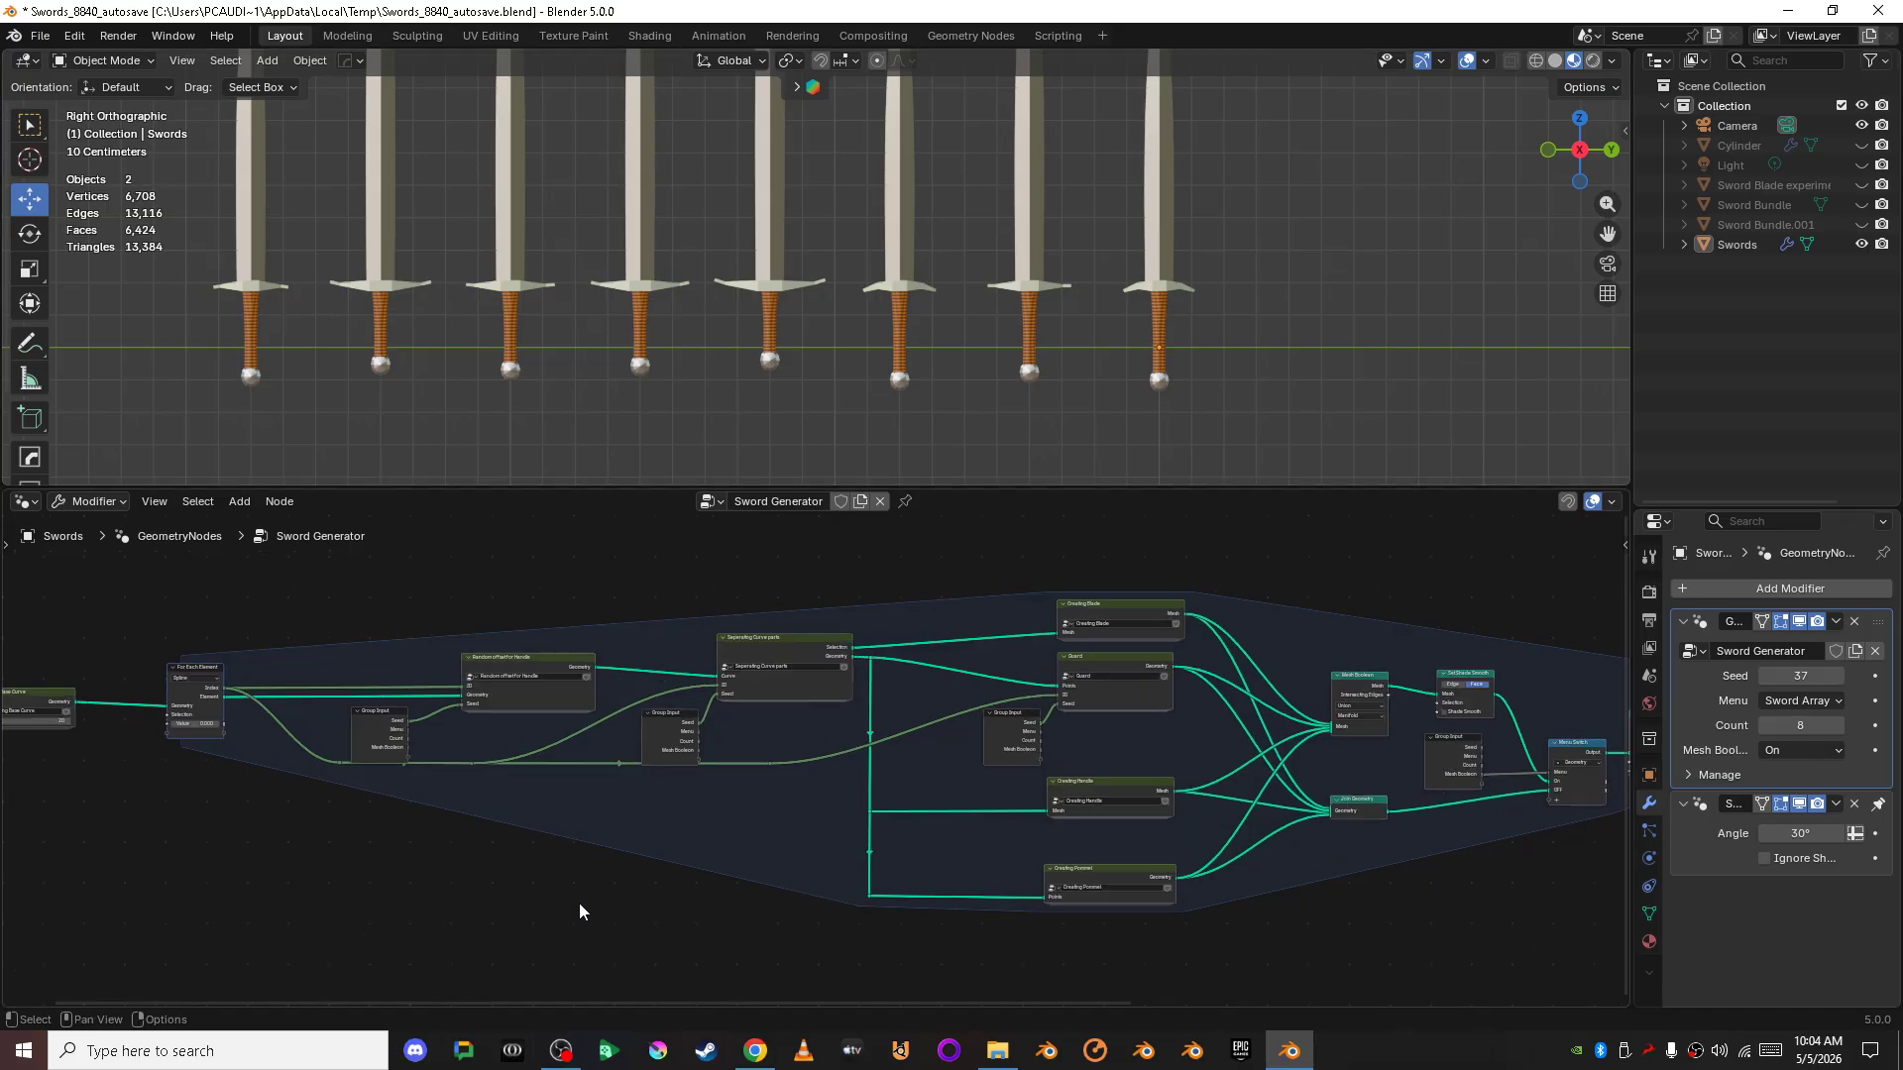
shift+middle_drag(442, 867, 918, 878)
scroll(917, 878, up, 3)
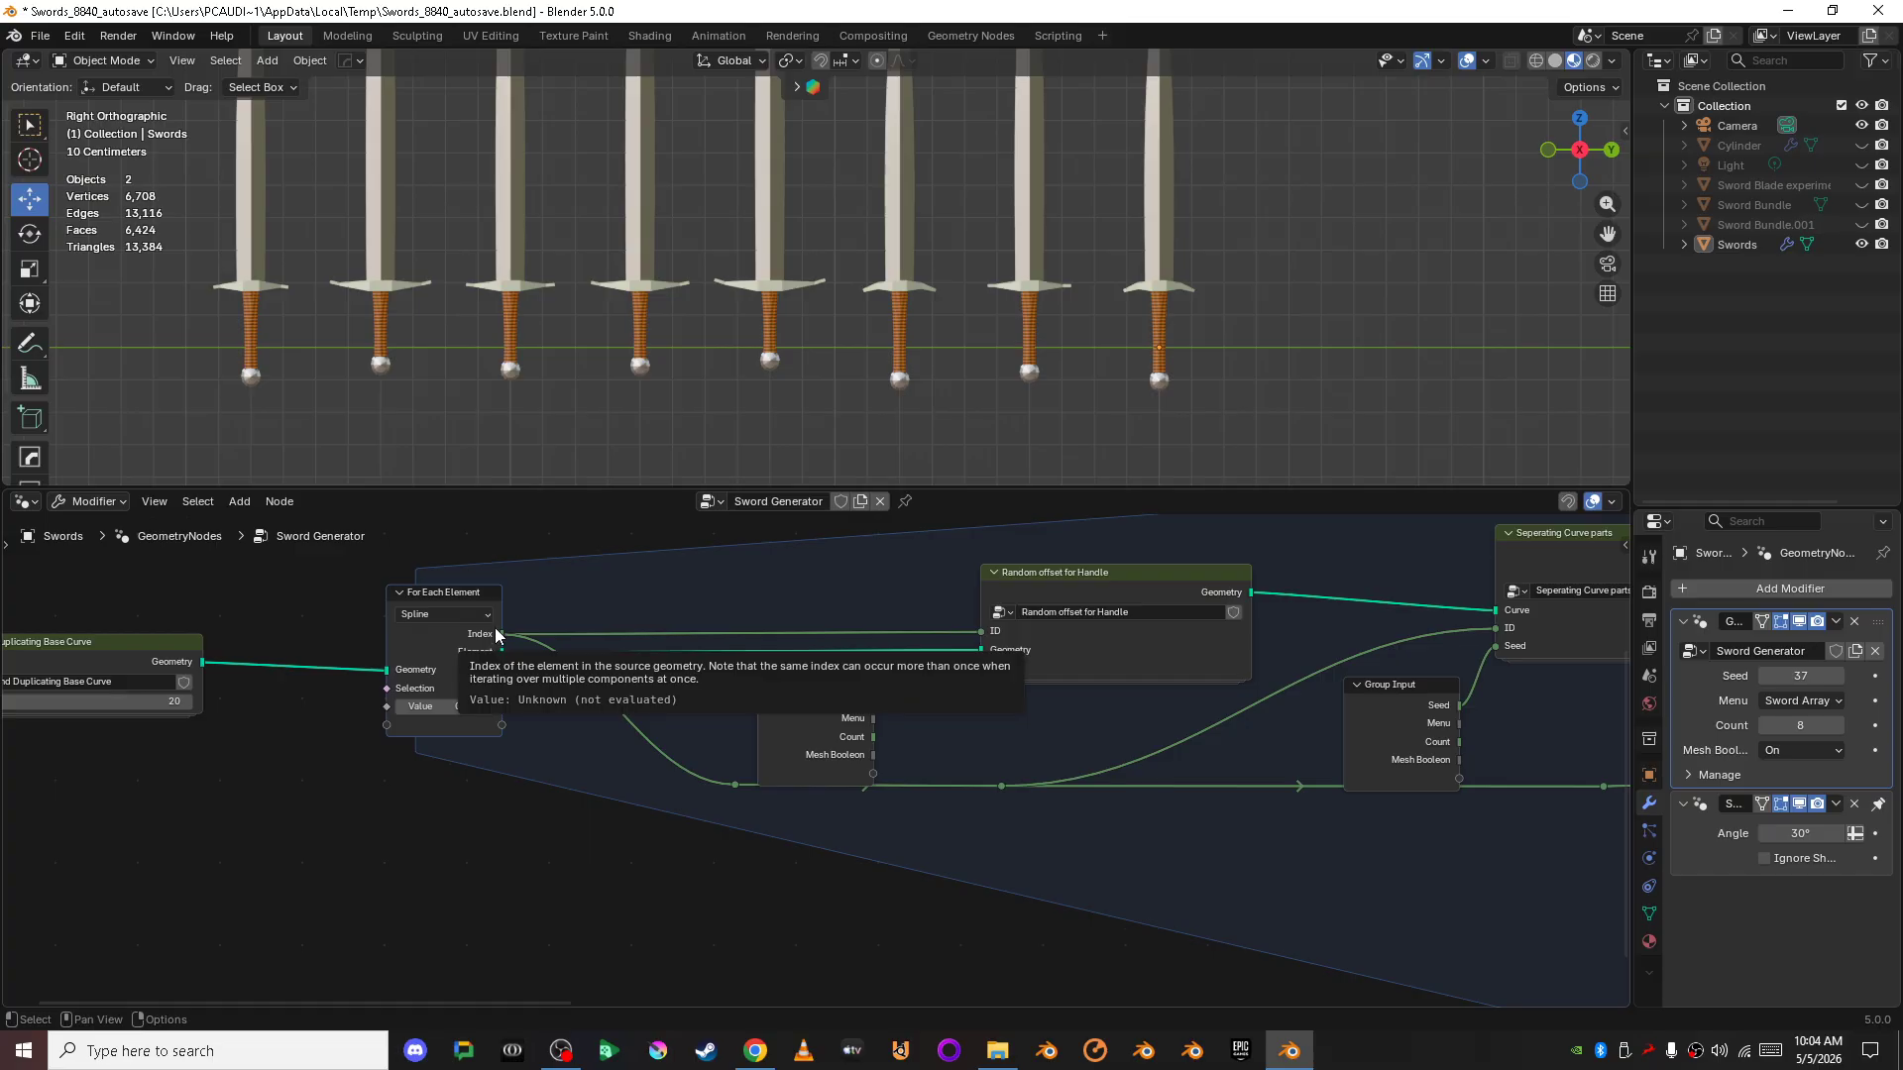
middle_drag(1267, 723, 0, 793)
scroll(966, 714, up, 1)
scroll(965, 714, up, 1)
scroll(1288, 773, down, 5)
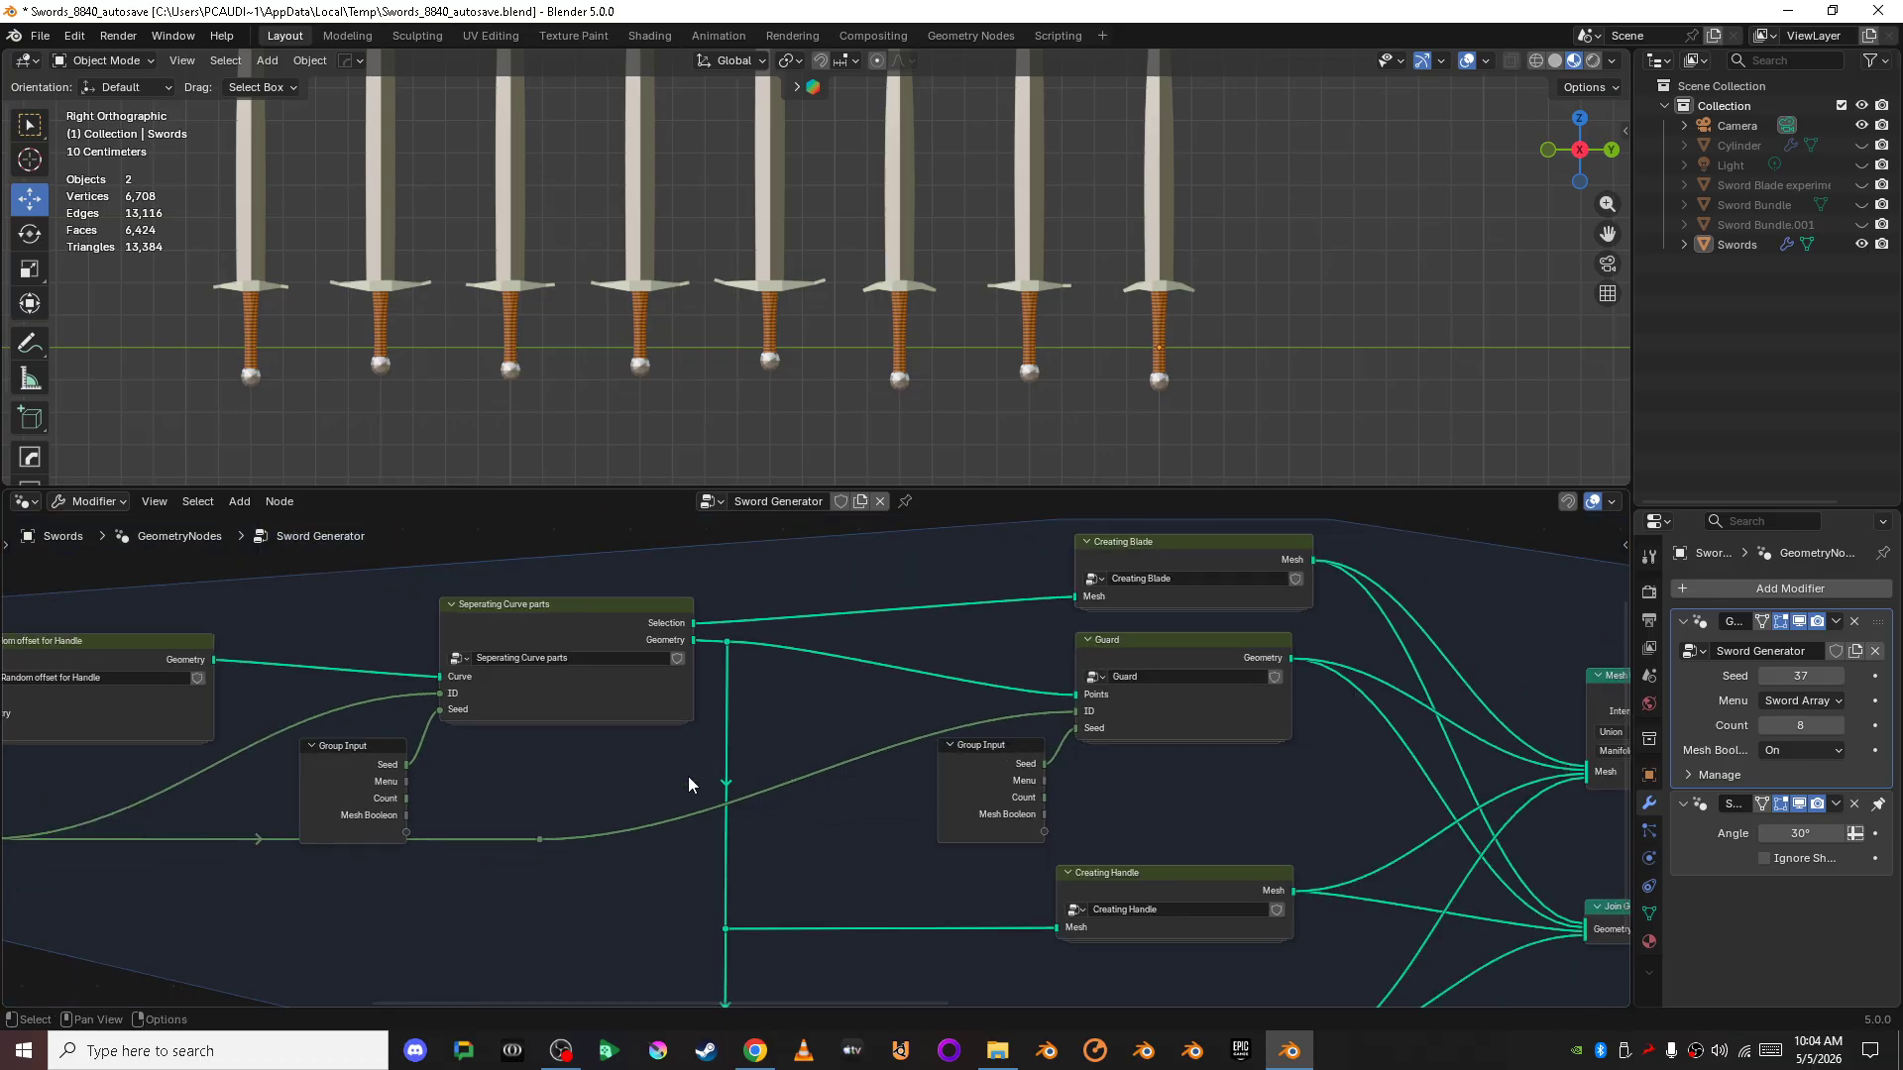
- Open the Seperating Curve parts group, examine how ID and Seed drive its Random Value node, and return to the Sword Generator tree
click(580, 608)
key(Tab)
middle_drag(515, 803, 769, 681)
scroll(763, 767, up, 4)
drag(946, 741, 954, 750)
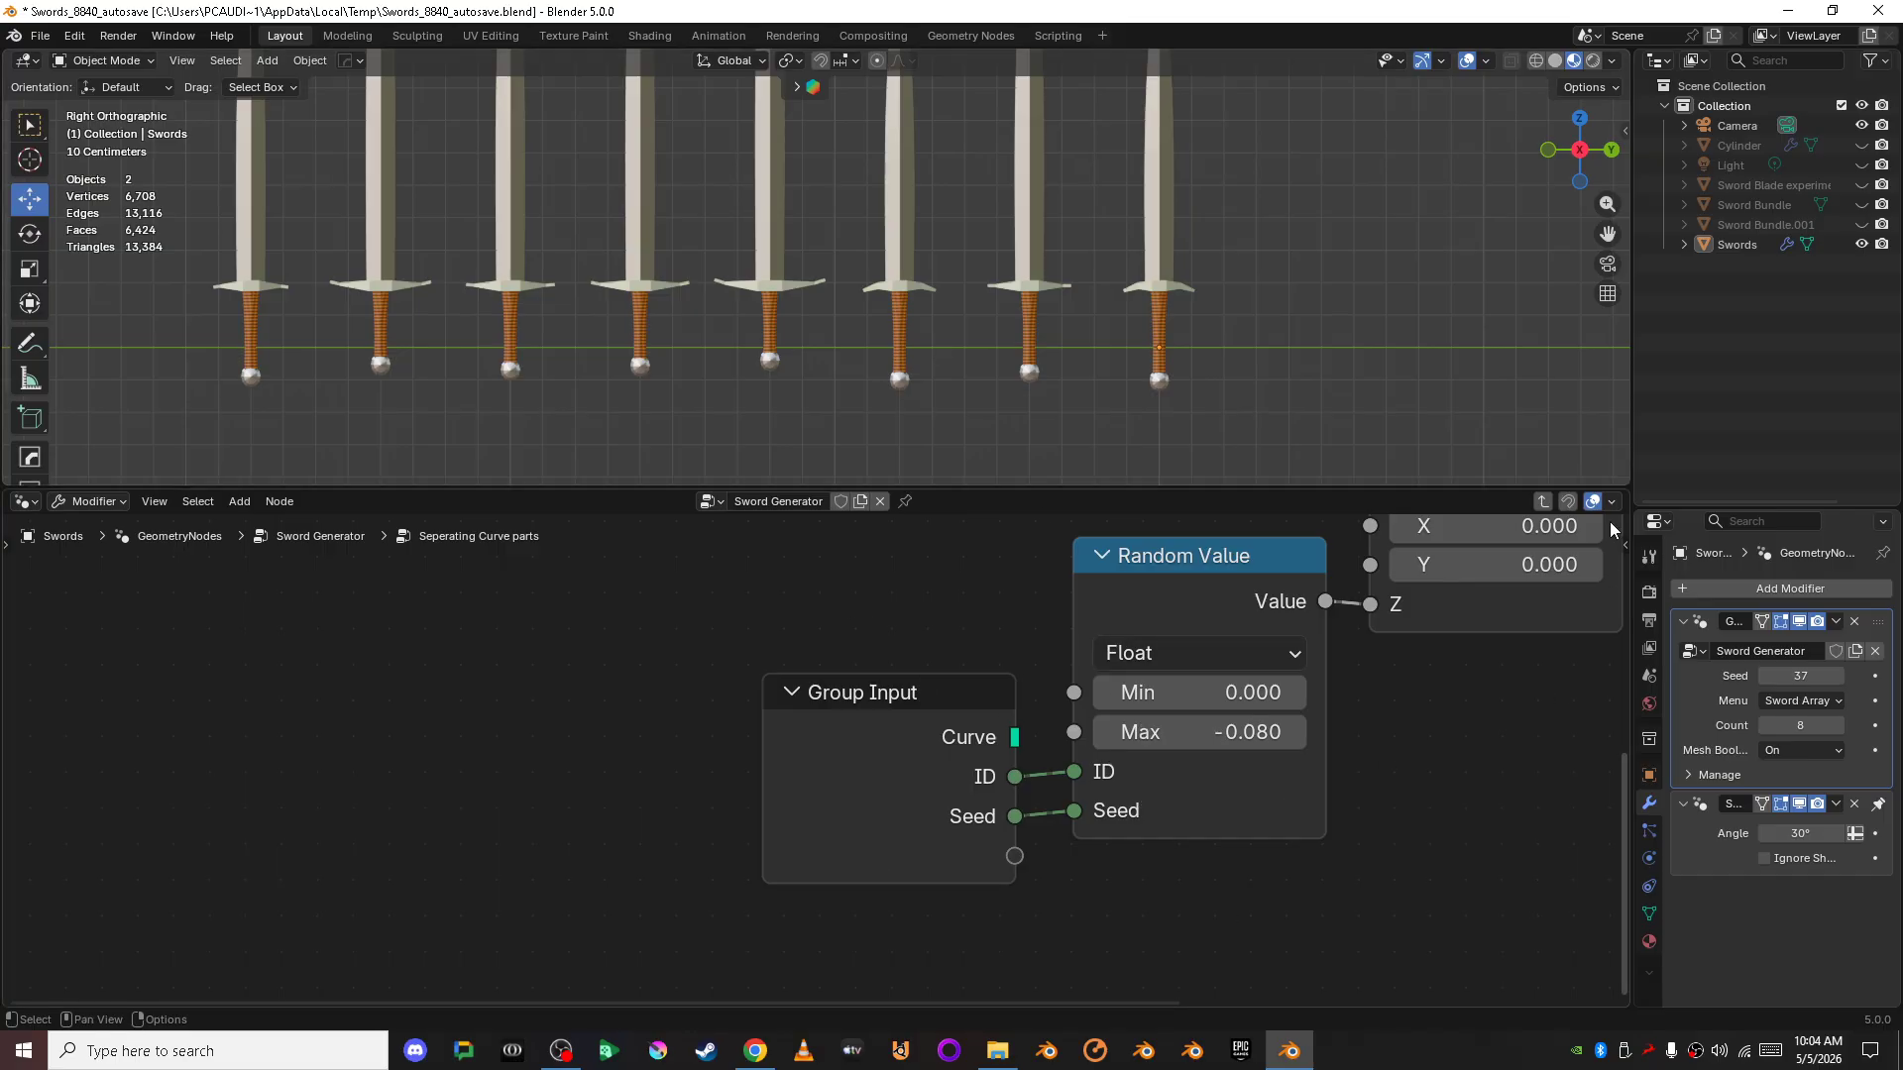
click(1543, 501)
- Select the Swords object and set the Sword Generator's Count to 10, with the full row of swords in view
scroll(1139, 798, down, 5)
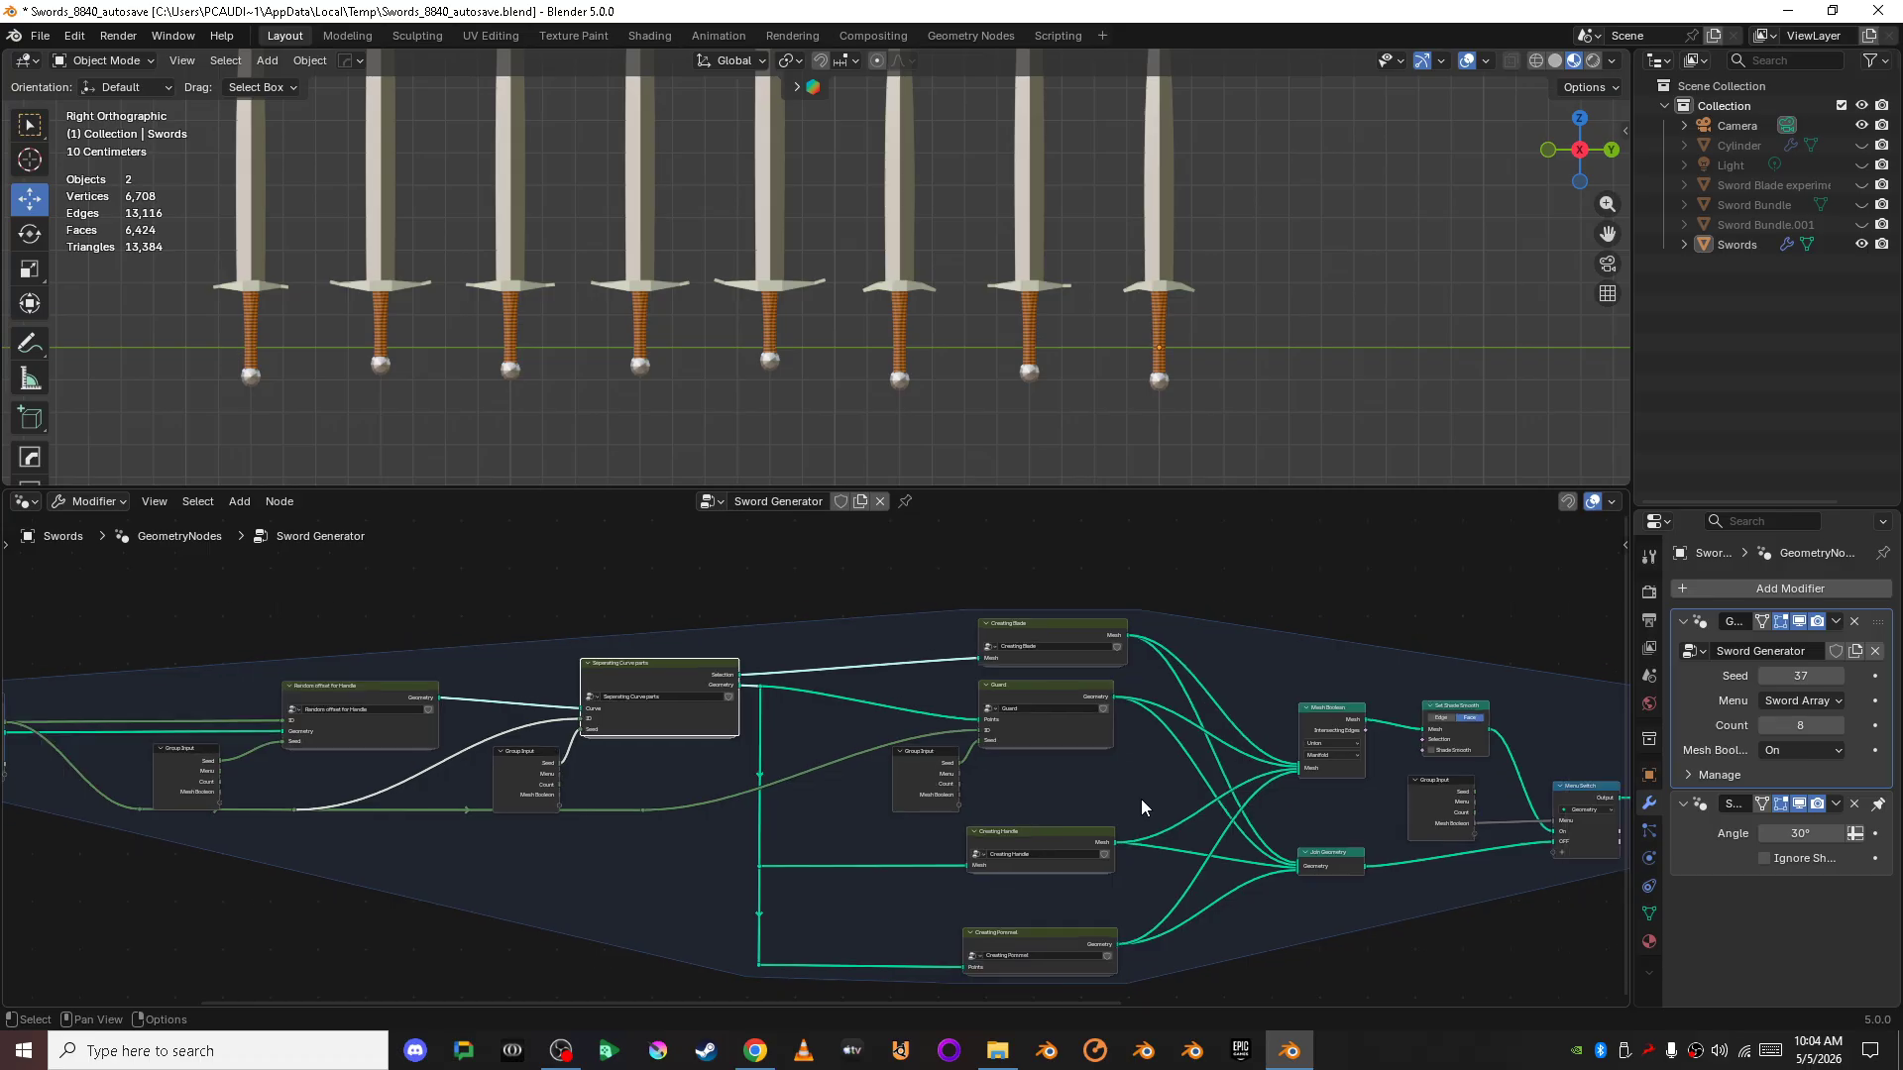
scroll(1139, 799, down, 6)
middle_drag(1407, 817, 658, 790)
scroll(694, 872, up, 6)
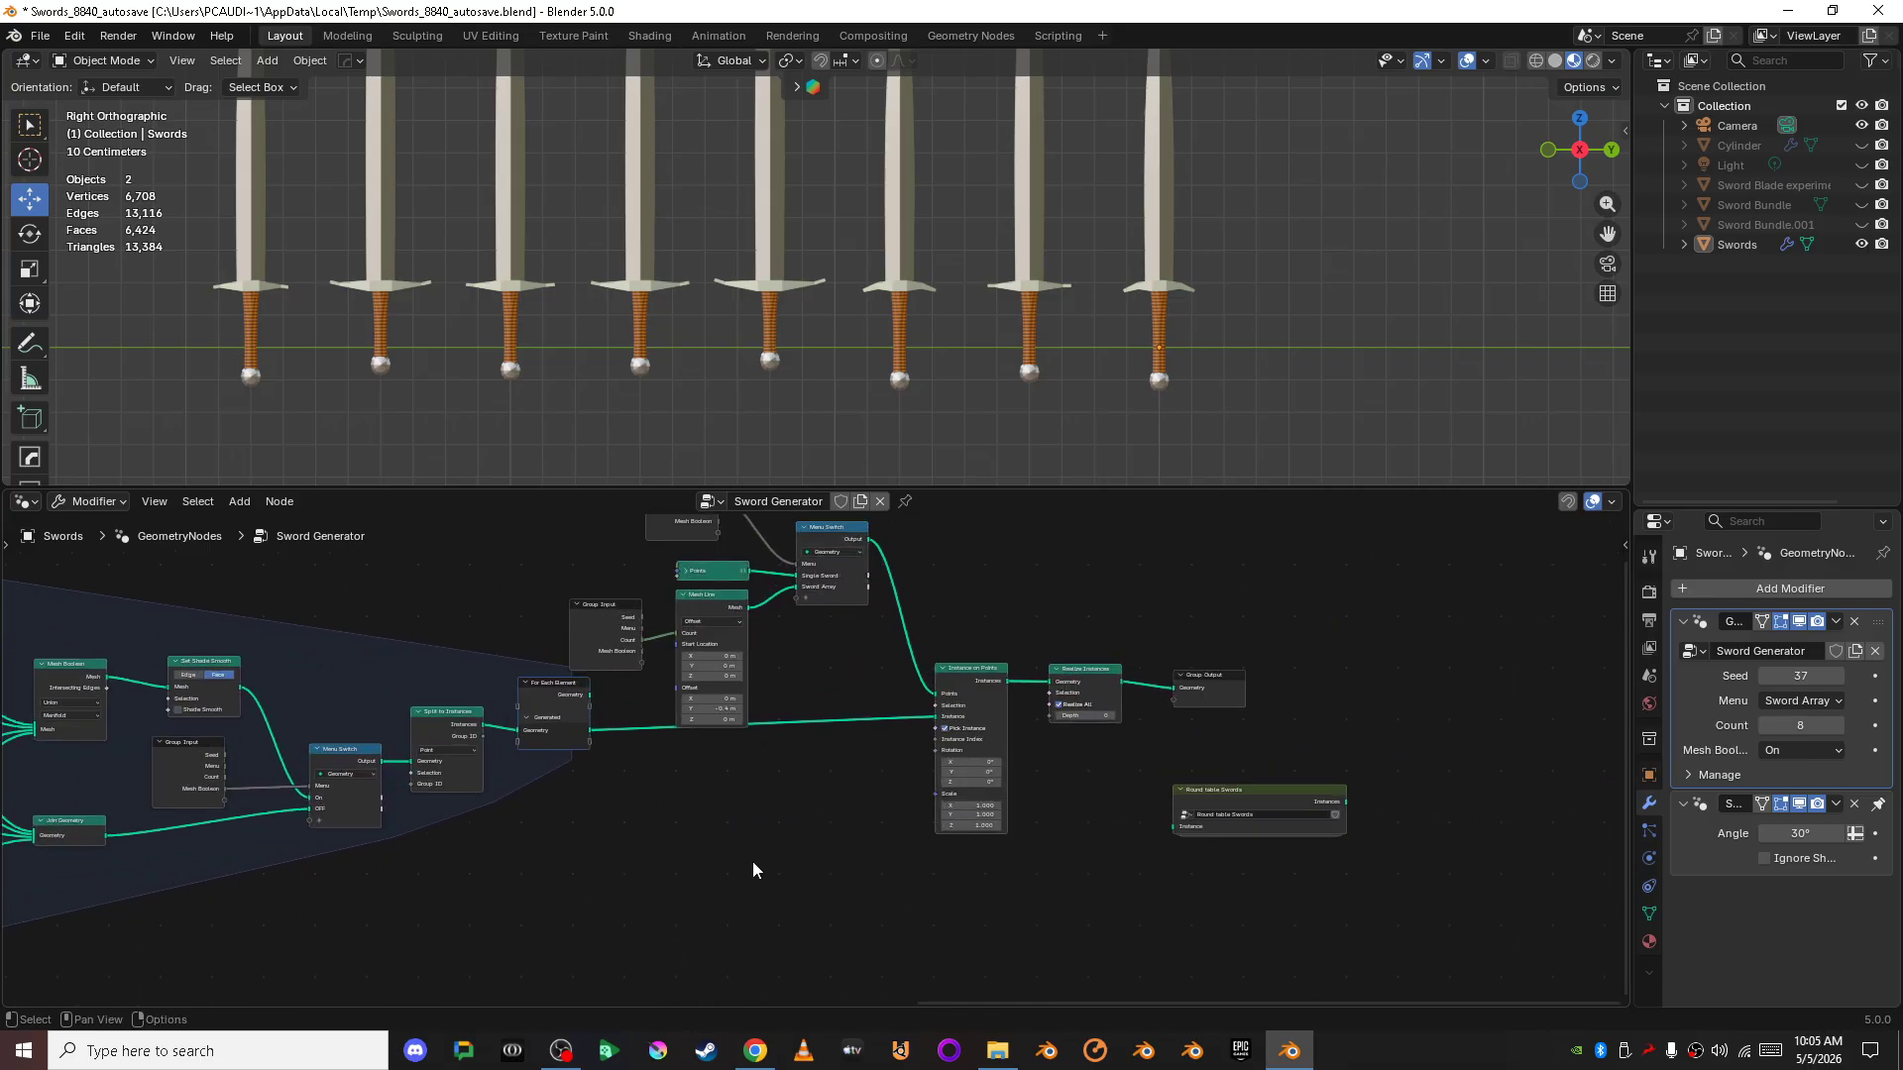
click(1159, 354)
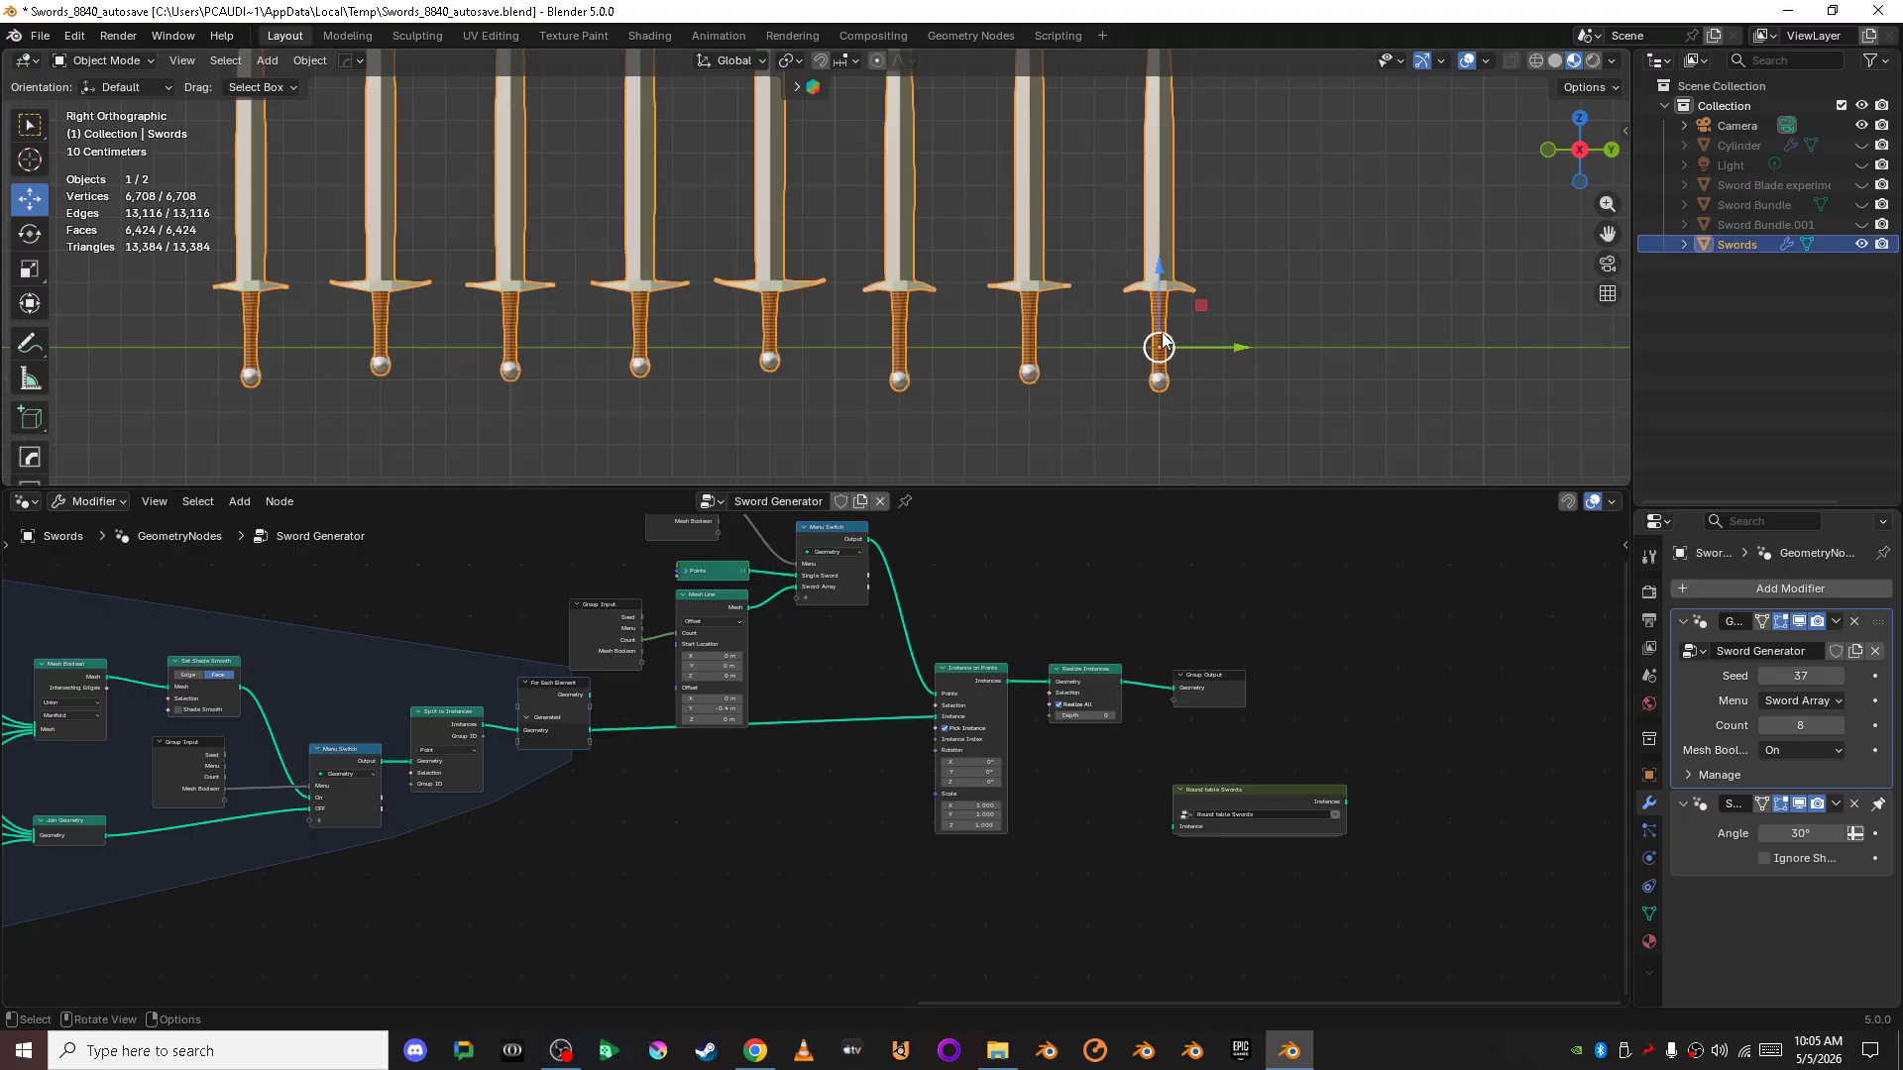
click(1836, 725)
click(1836, 726)
scroll(817, 335, down, 4)
shift+middle_drag(817, 335, 1017, 376)
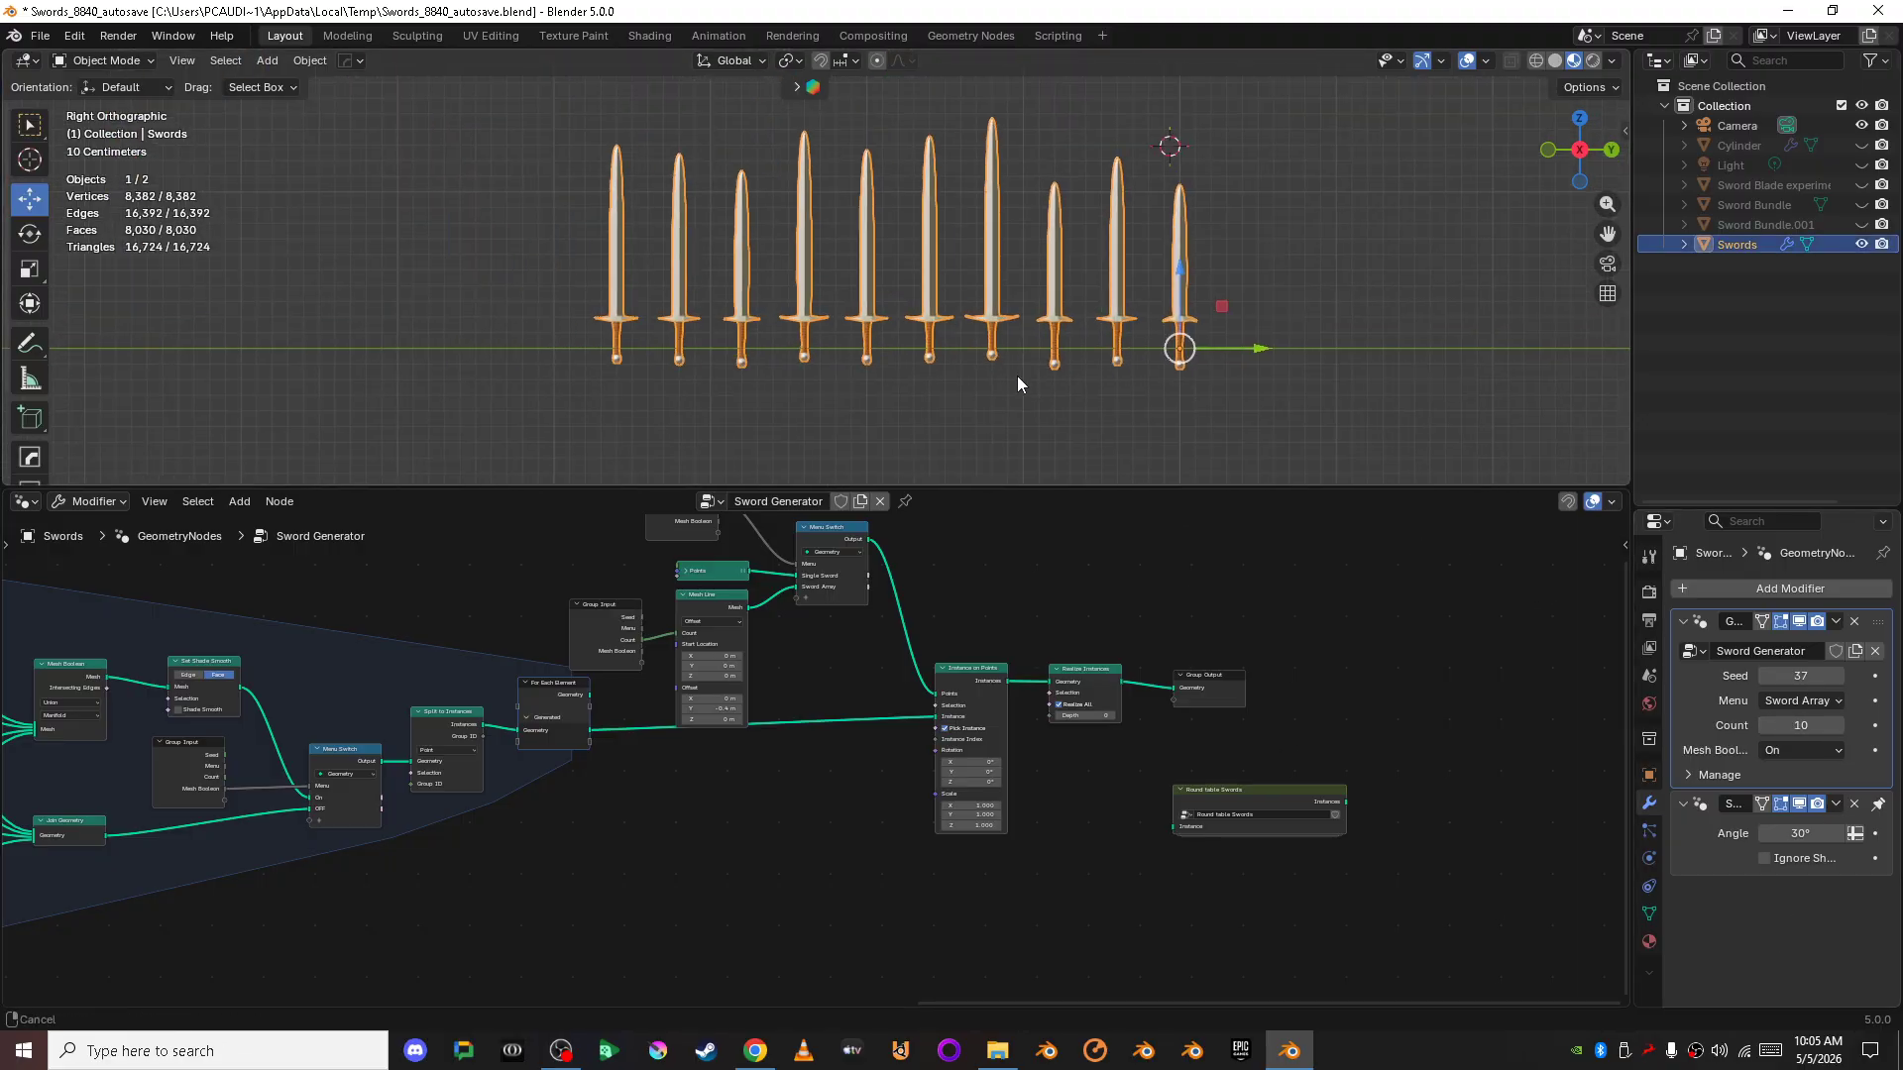
- Deselect the swords and step the Sword Generator's Seed up to 67 to produce different sword variations
click(1836, 675)
click(1837, 674)
click(1836, 675)
click(1836, 675)
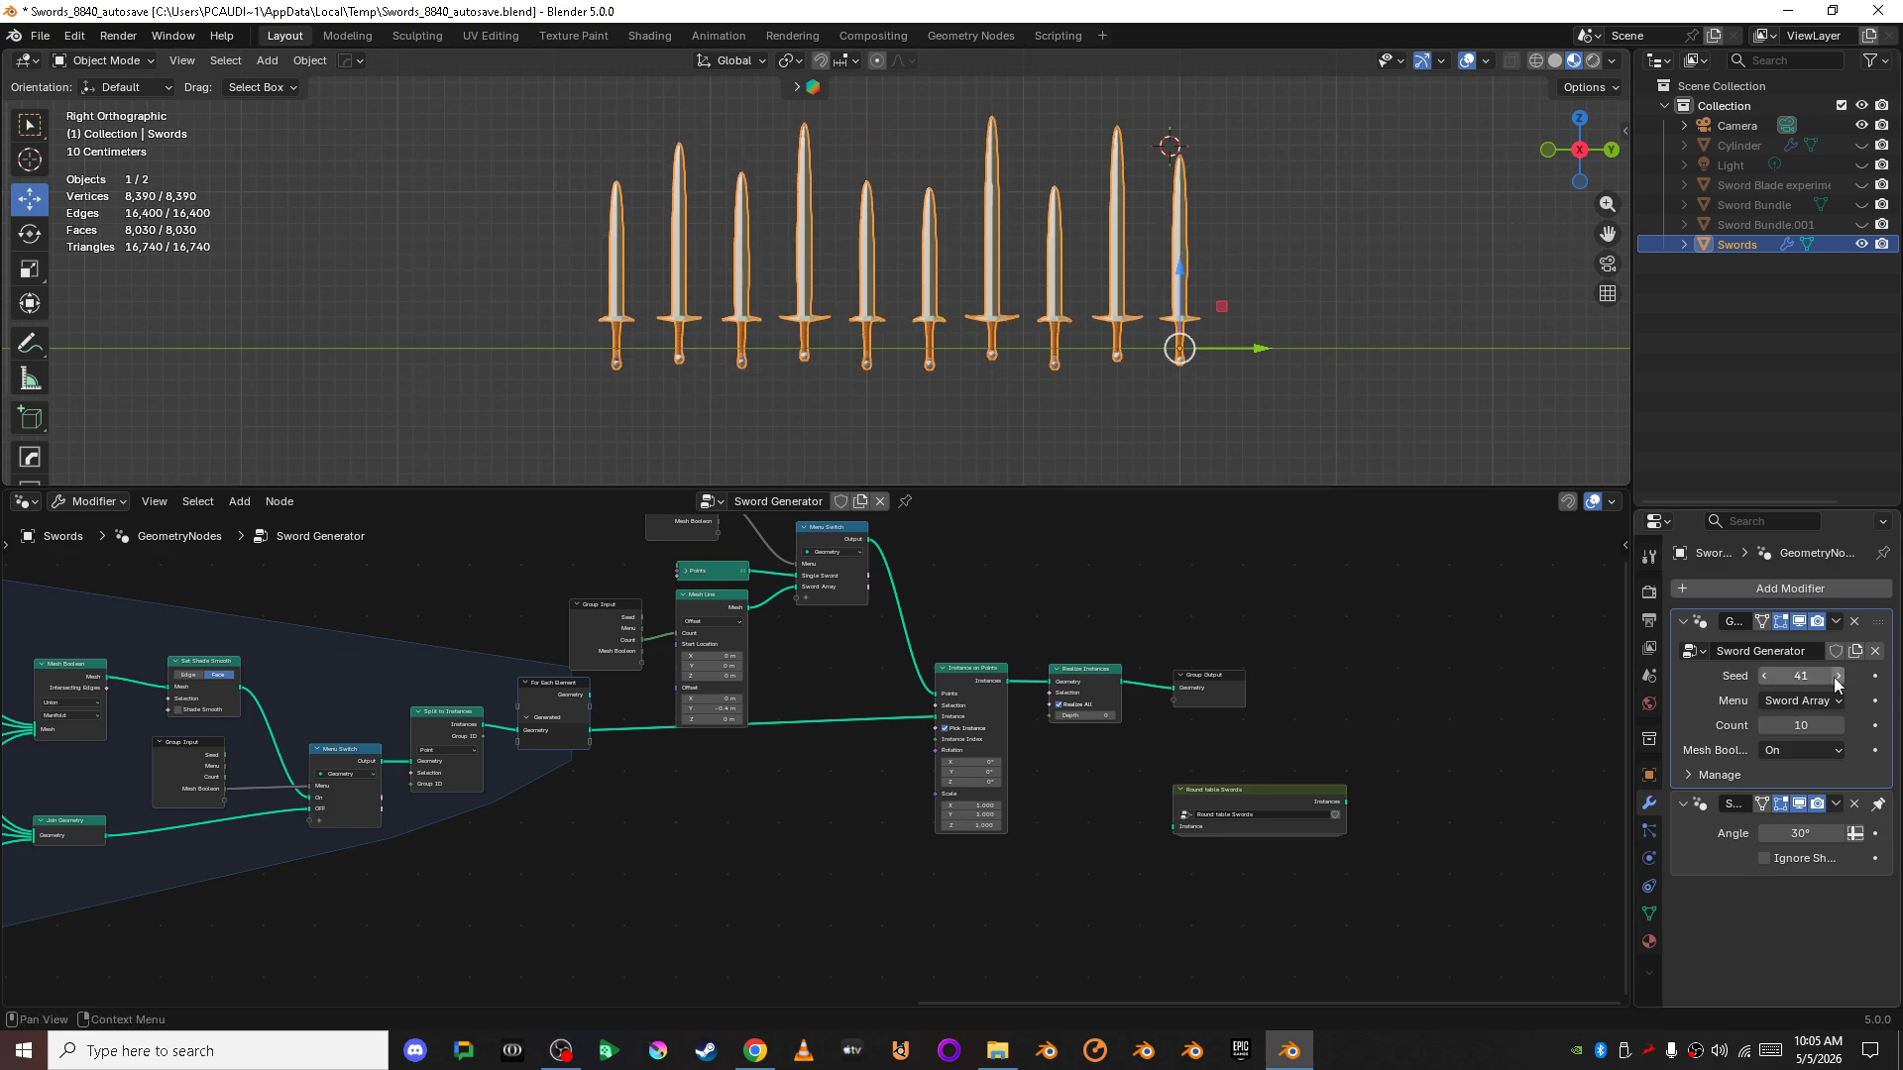
click(1836, 675)
click(1836, 675)
click(1836, 675)
click(1836, 675)
click(1836, 675)
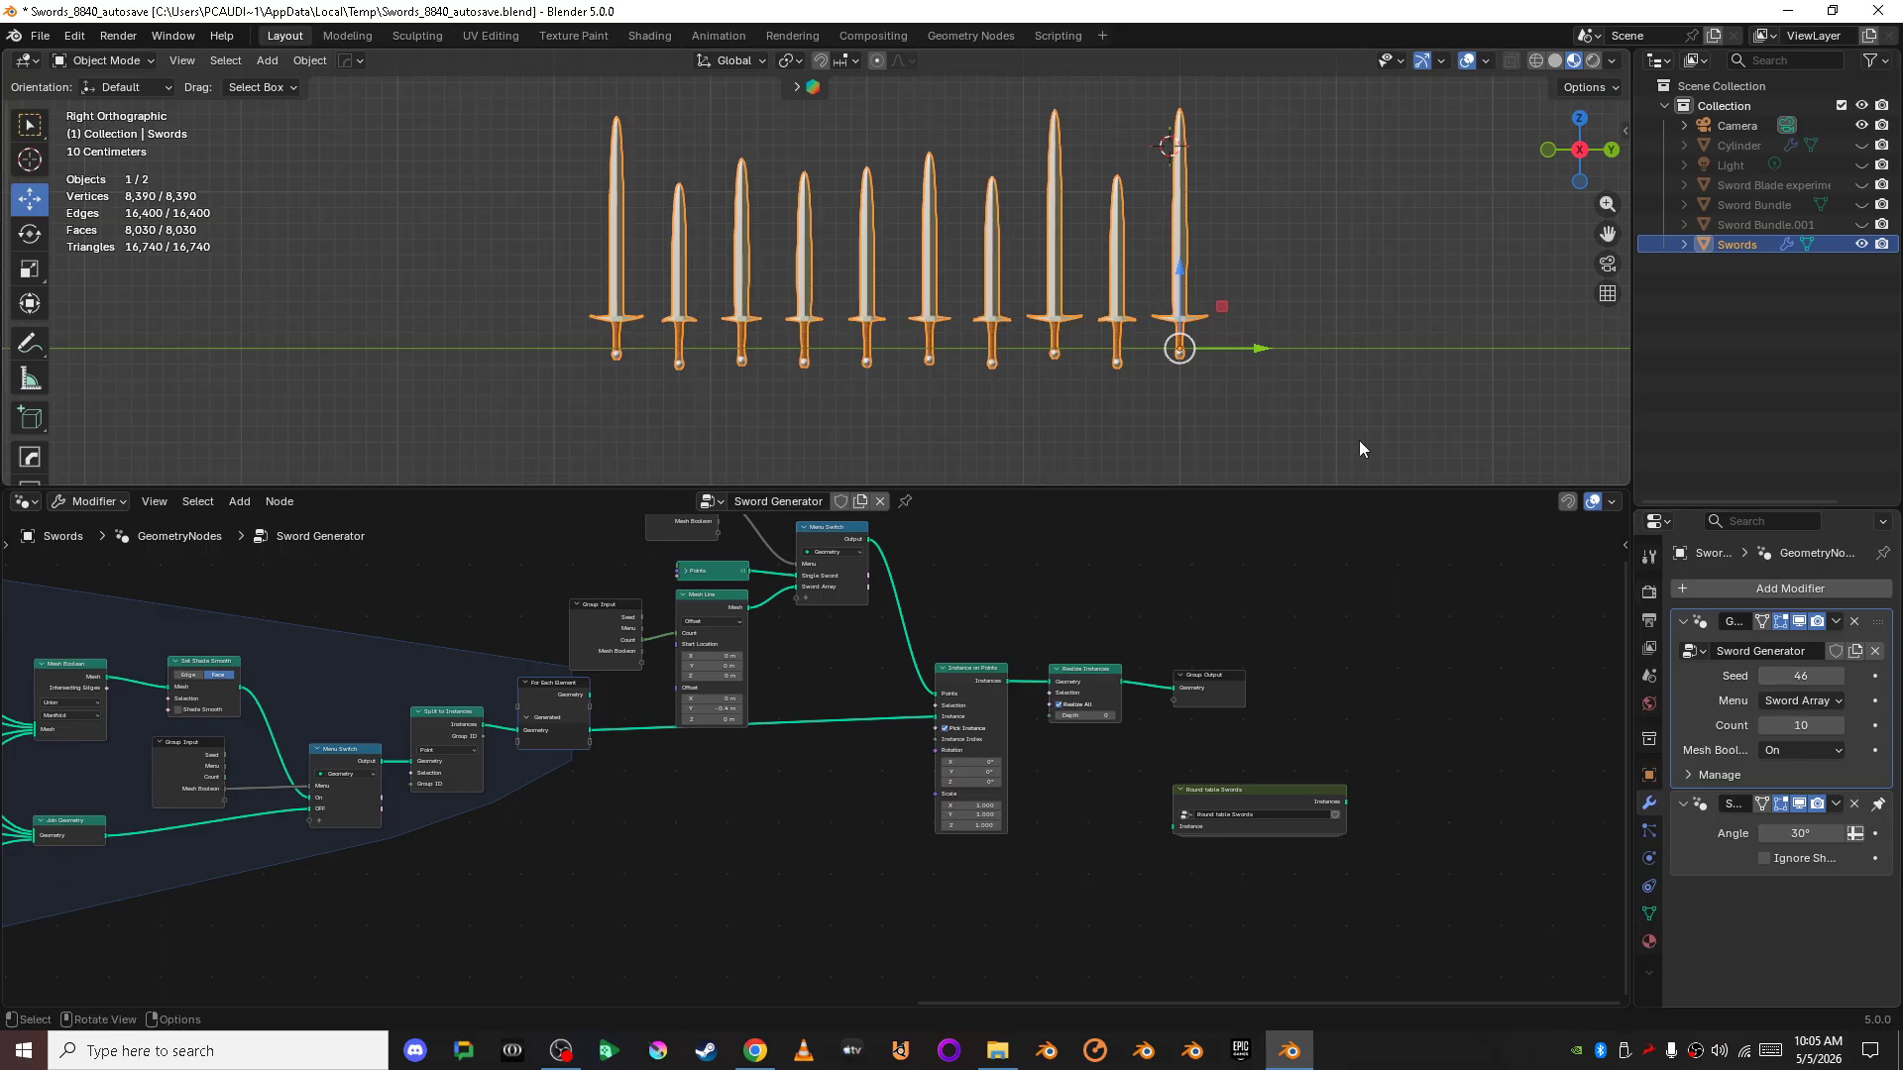
click(1358, 440)
scroll(1359, 440, up, 4)
click(1836, 674)
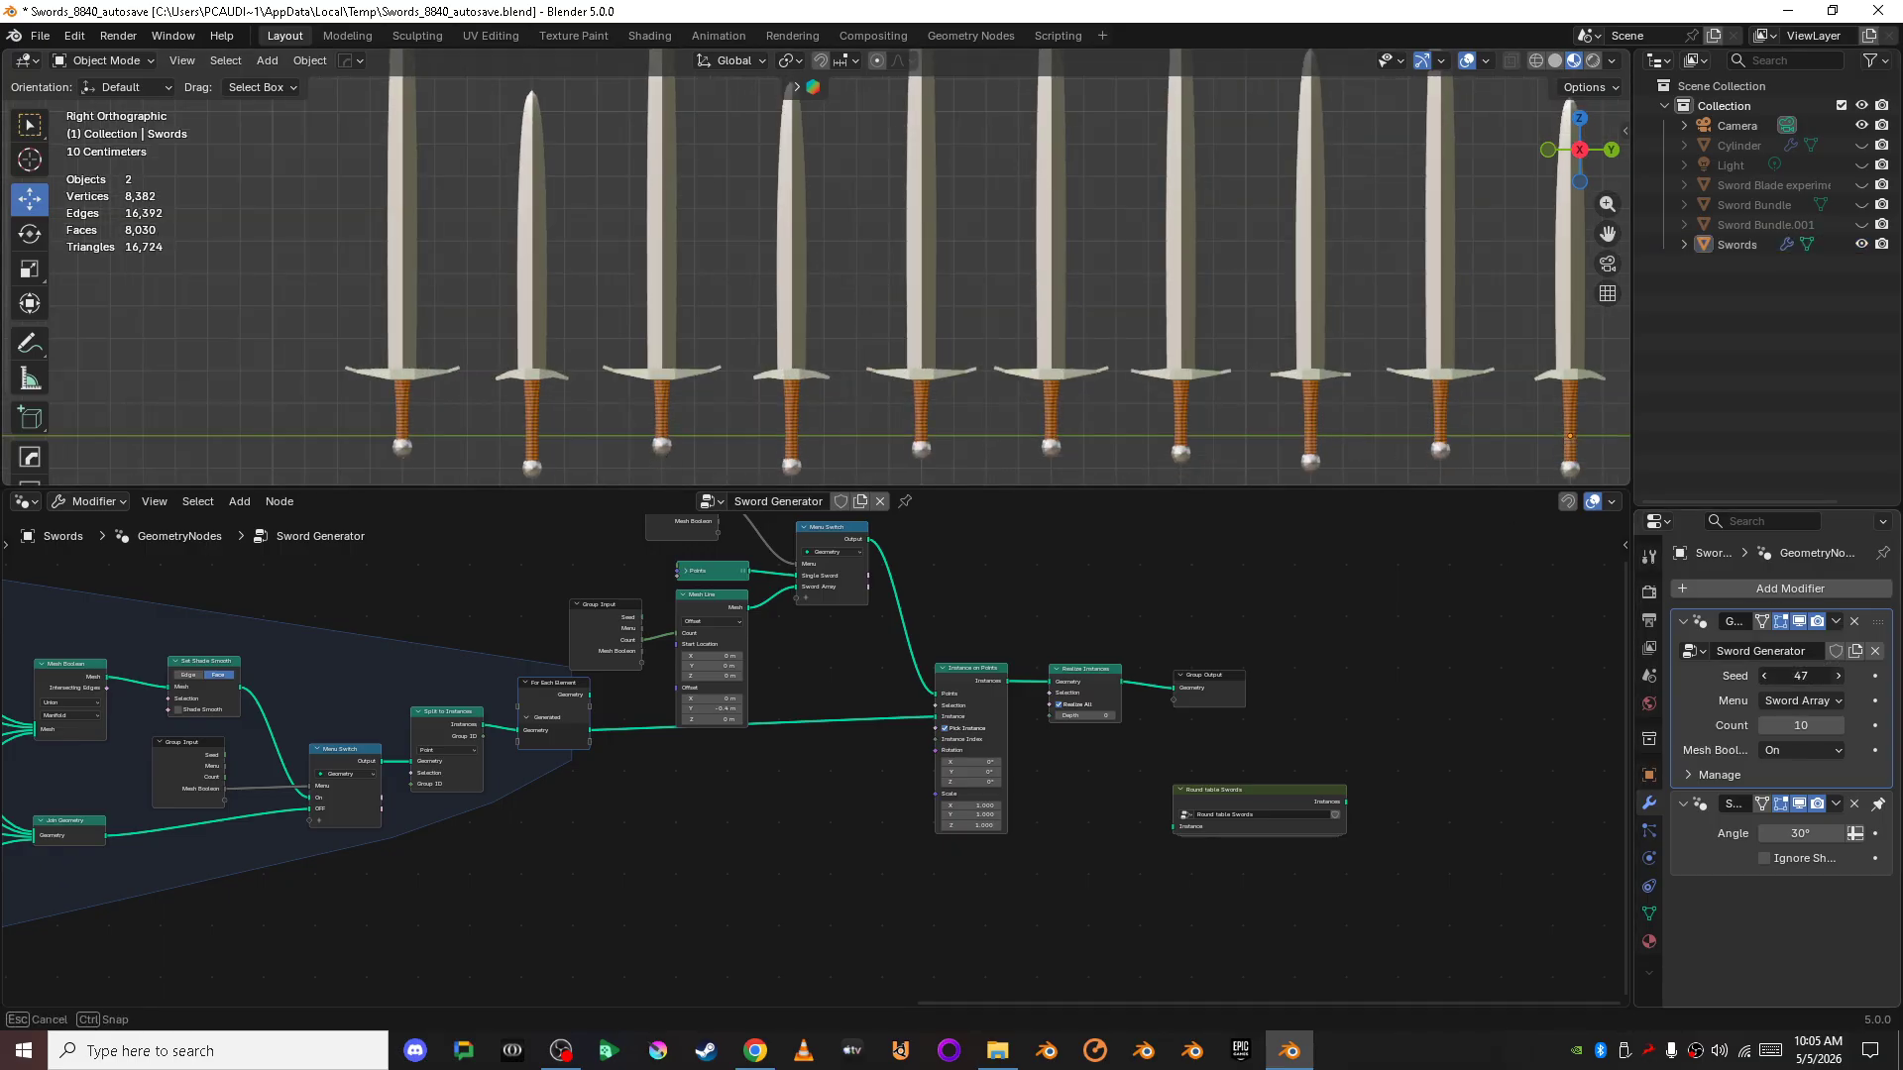
click(1838, 673)
click(1838, 673)
click(1839, 672)
click(1839, 671)
click(1839, 672)
click(1839, 672)
click(1839, 672)
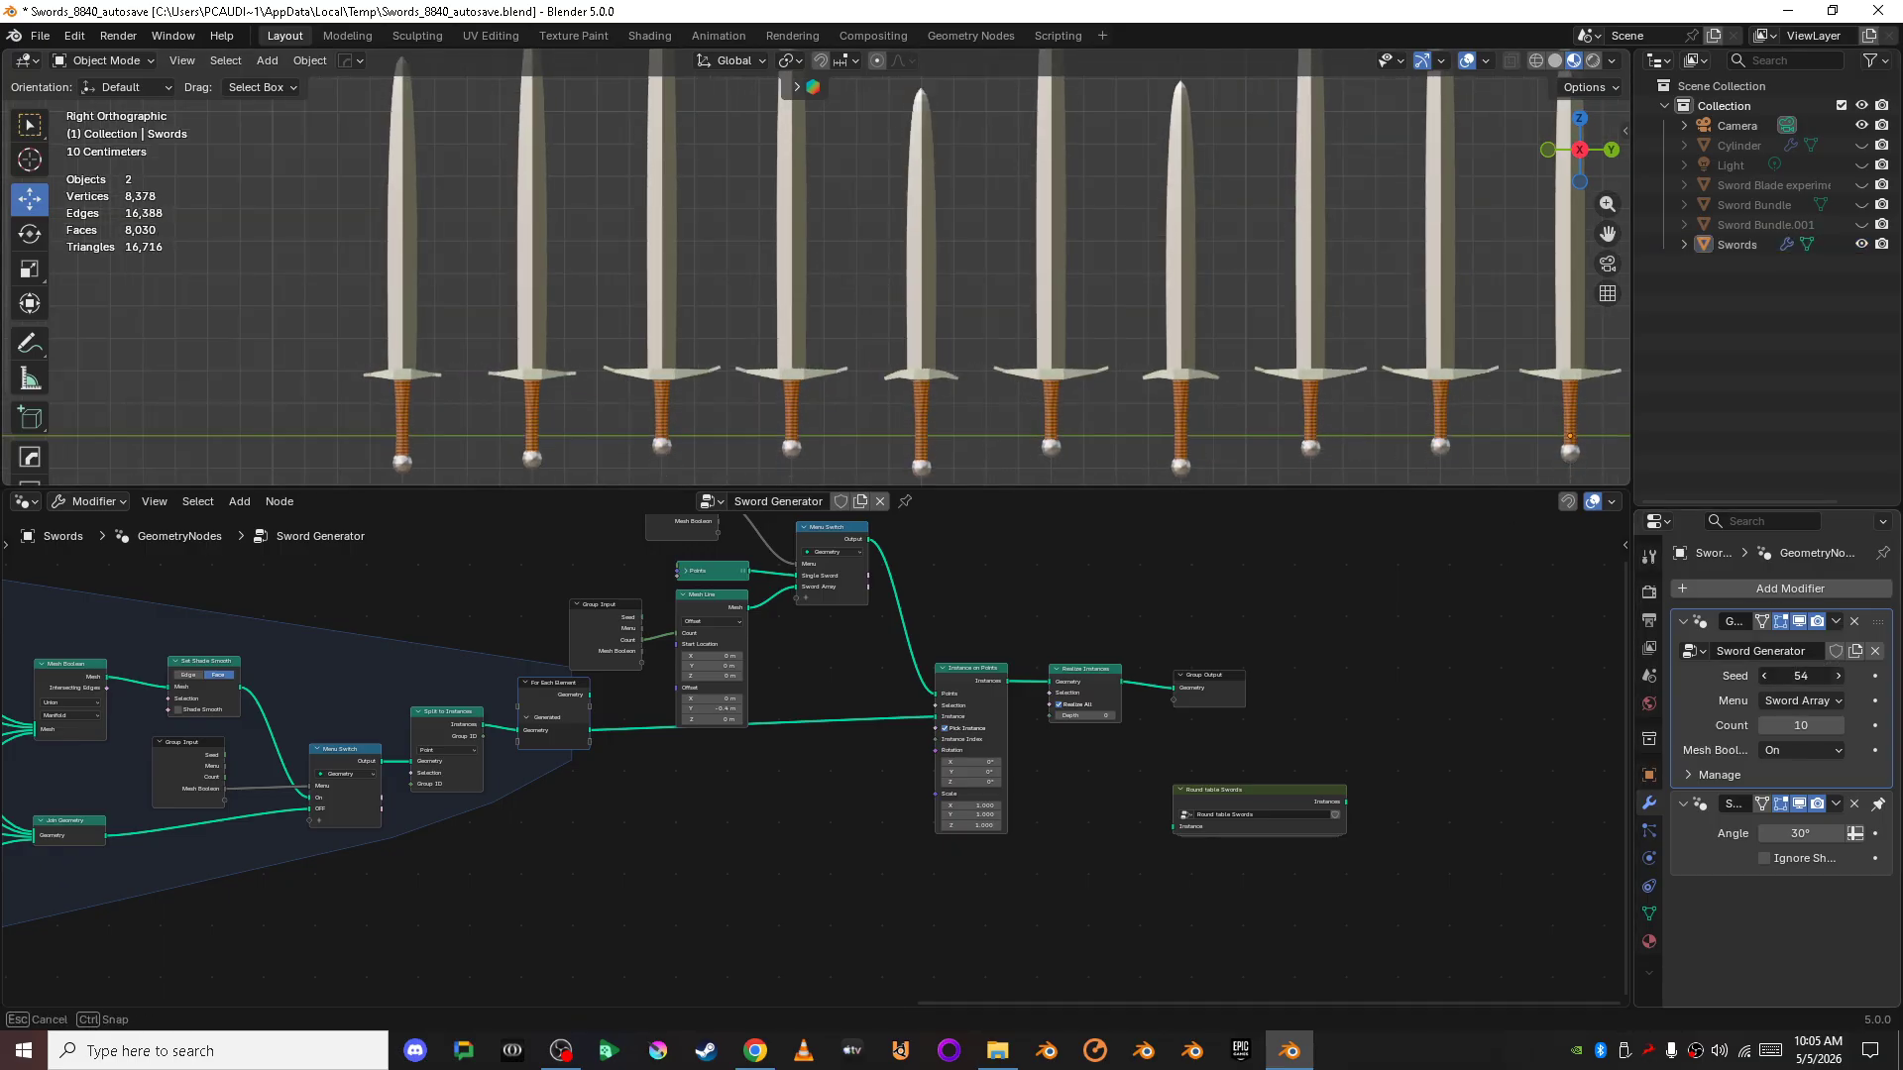
click(1839, 672)
click(1839, 672)
click(1839, 672)
click(1839, 672)
click(1839, 672)
click(1839, 671)
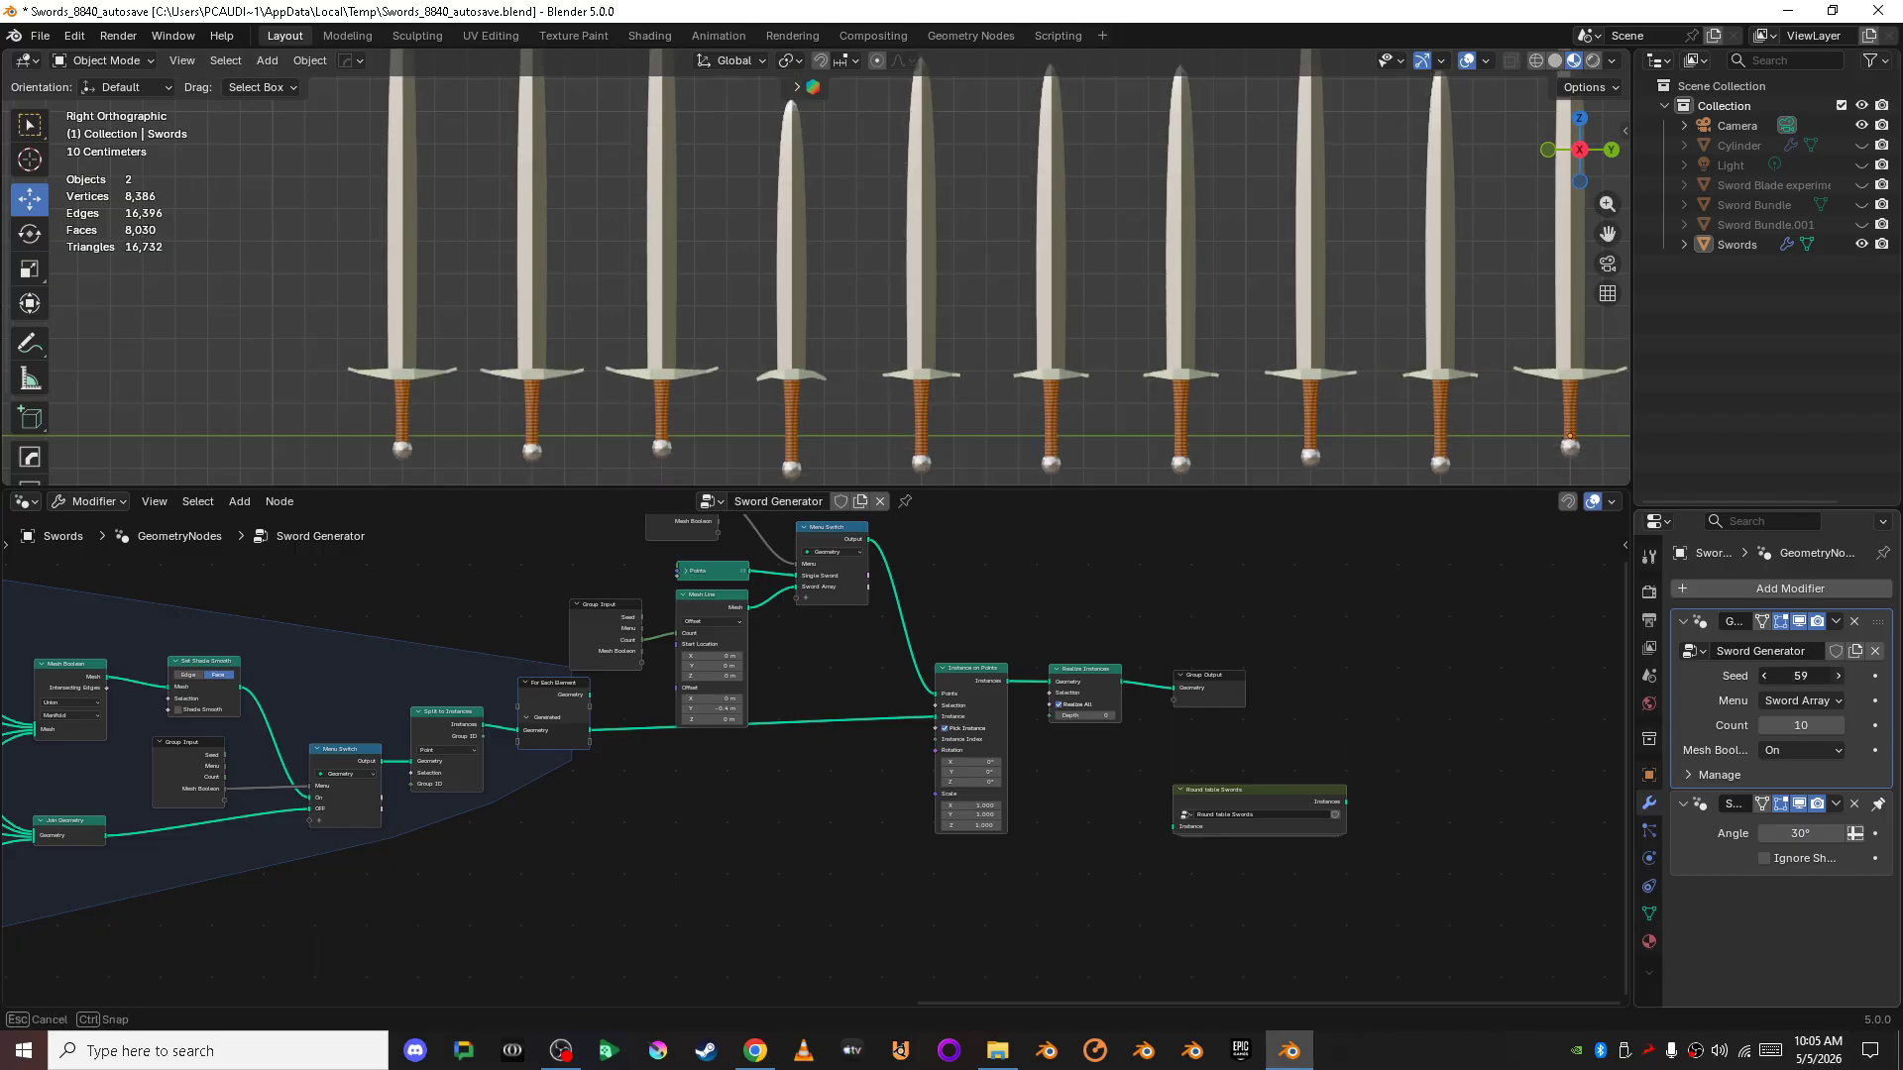
click(1839, 672)
click(1839, 672)
click(1839, 672)
click(1839, 672)
click(1839, 671)
click(1839, 672)
click(1840, 672)
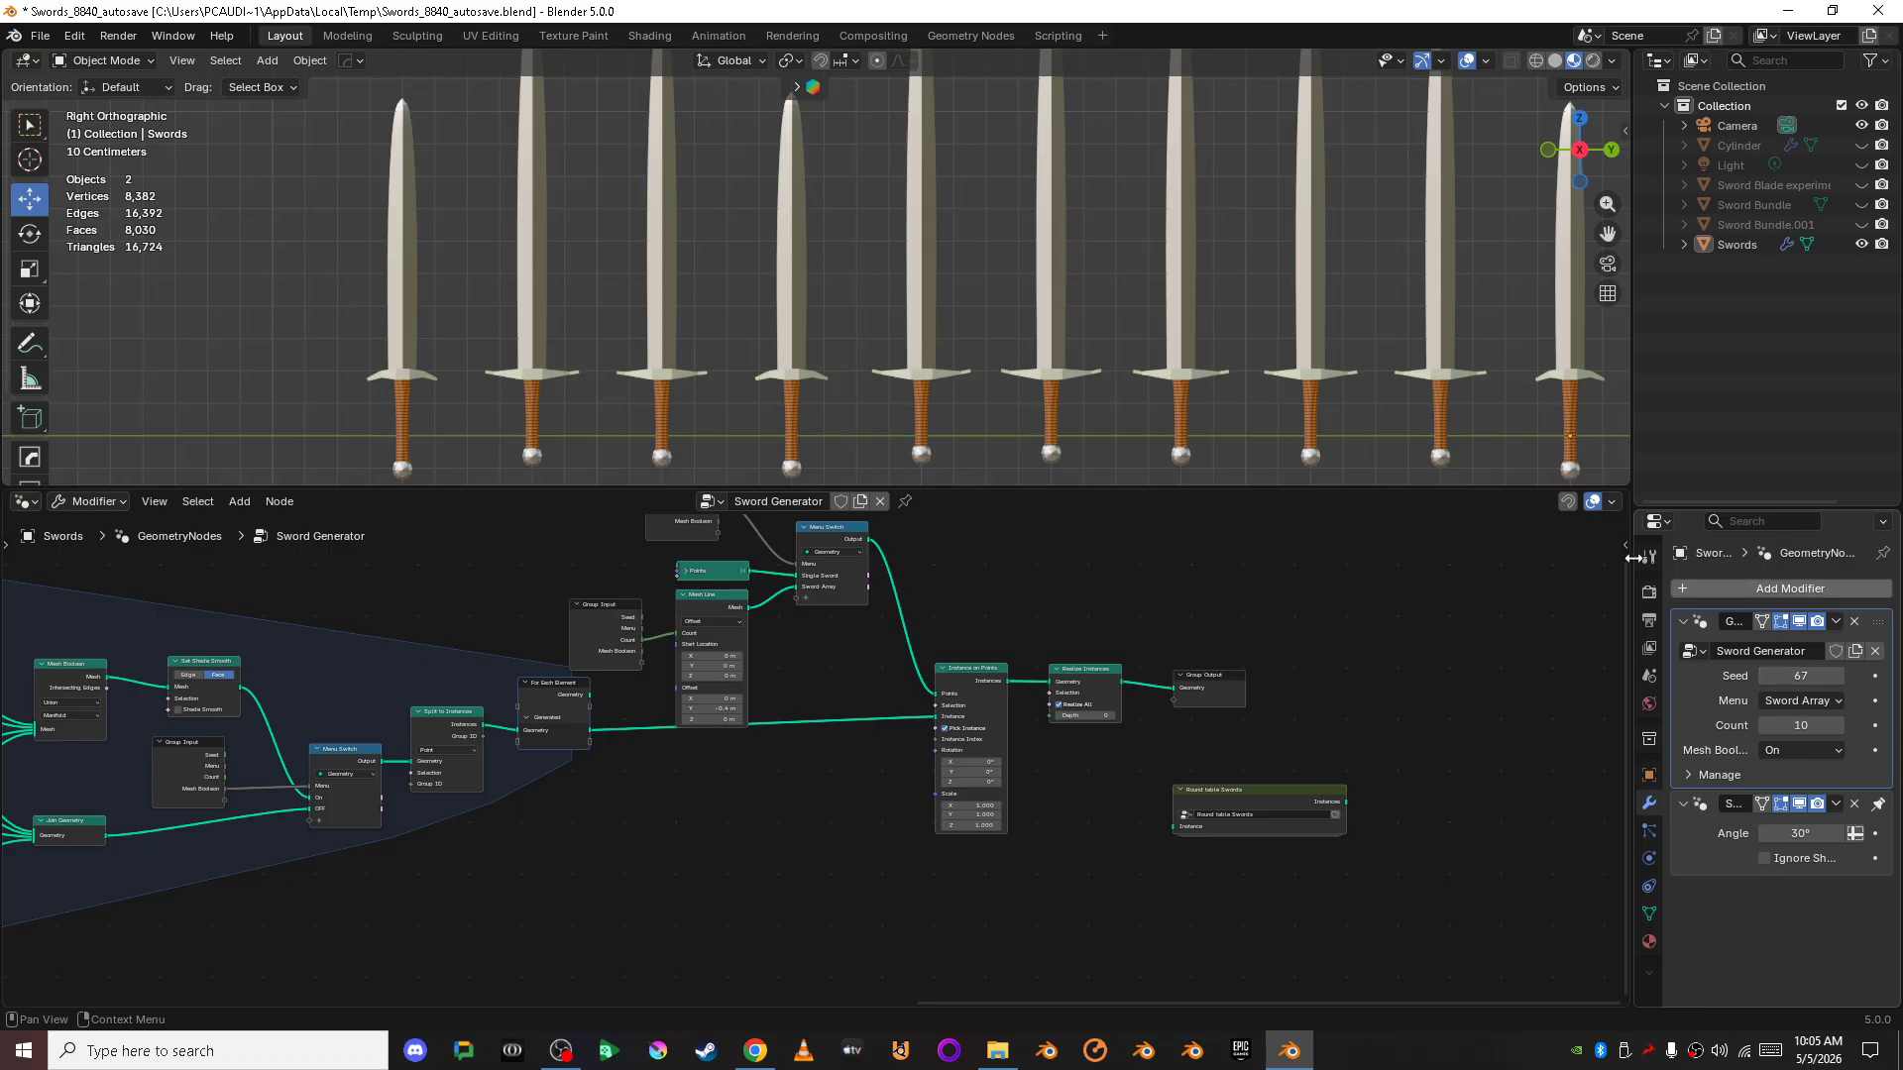
scroll(1330, 401, down, 3)
middle_drag(1250, 378, 1598, 170)
click(1584, 160)
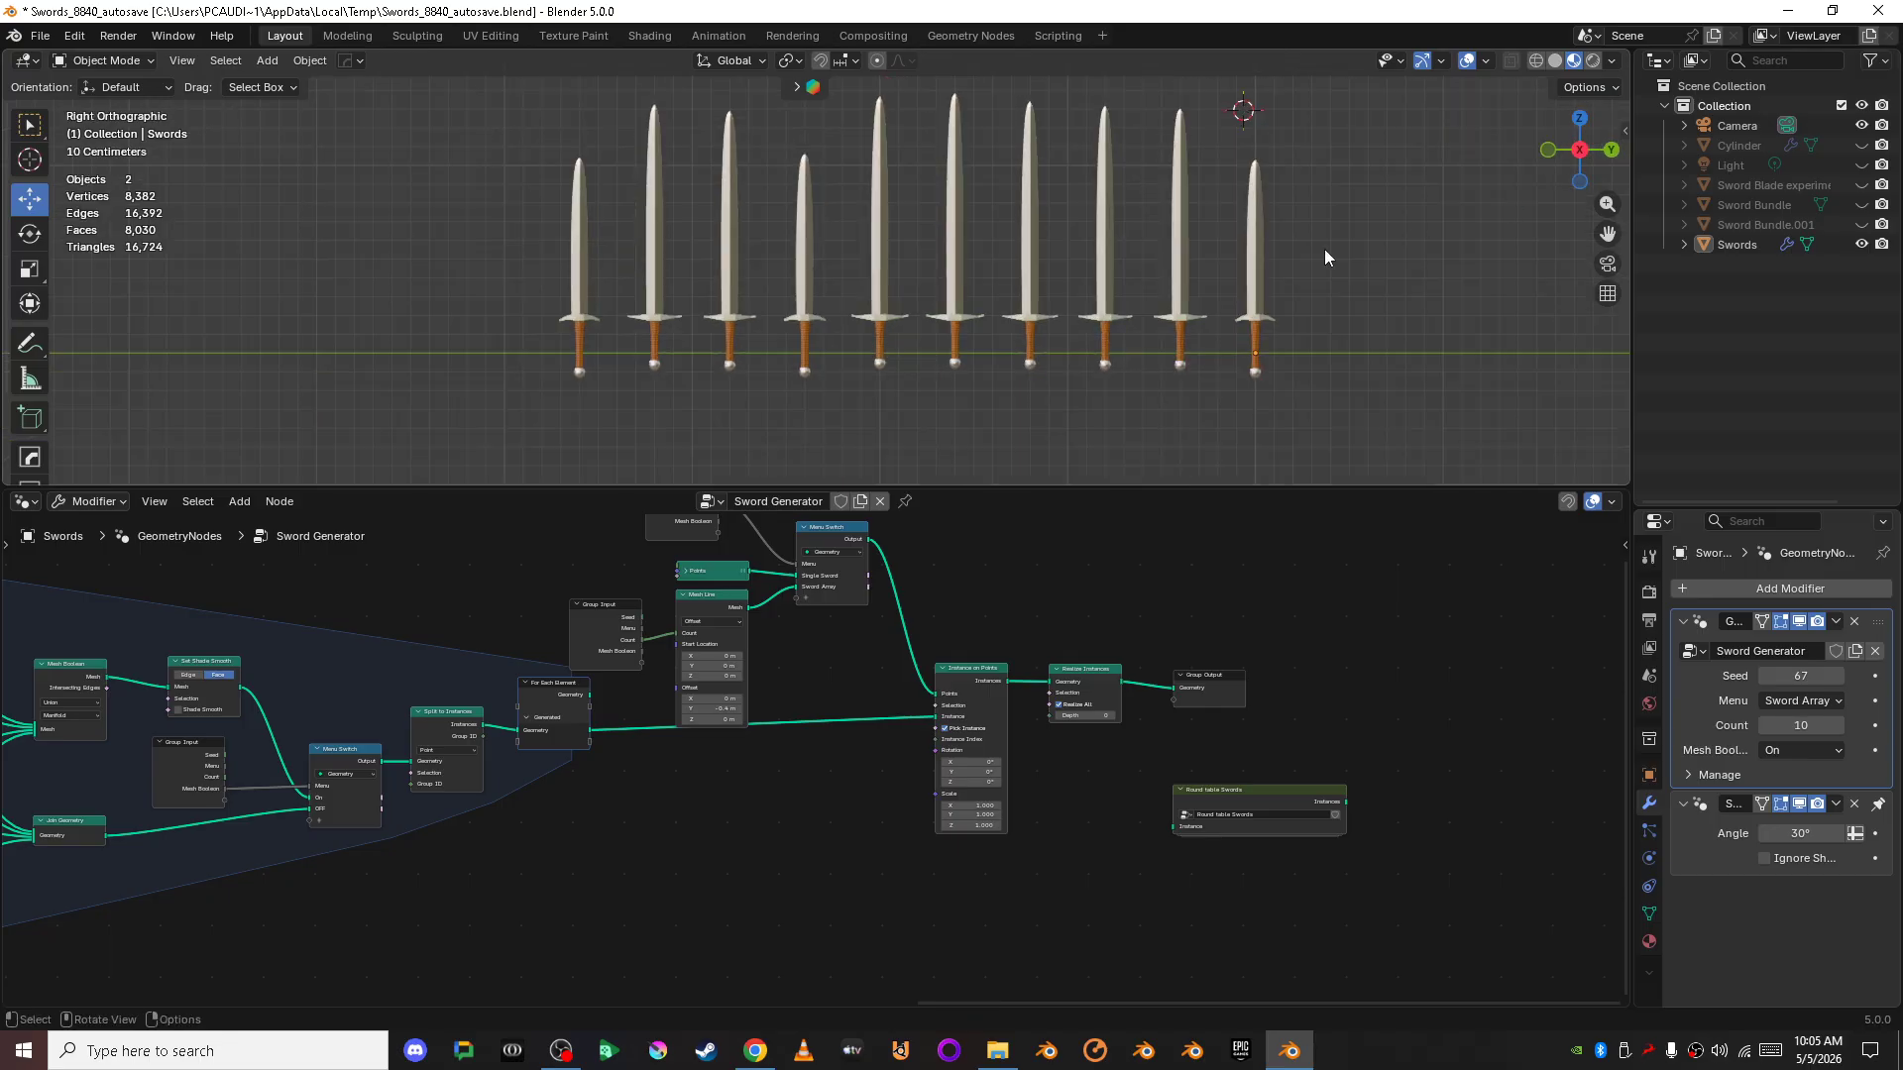
scroll(955, 636, down, 2)
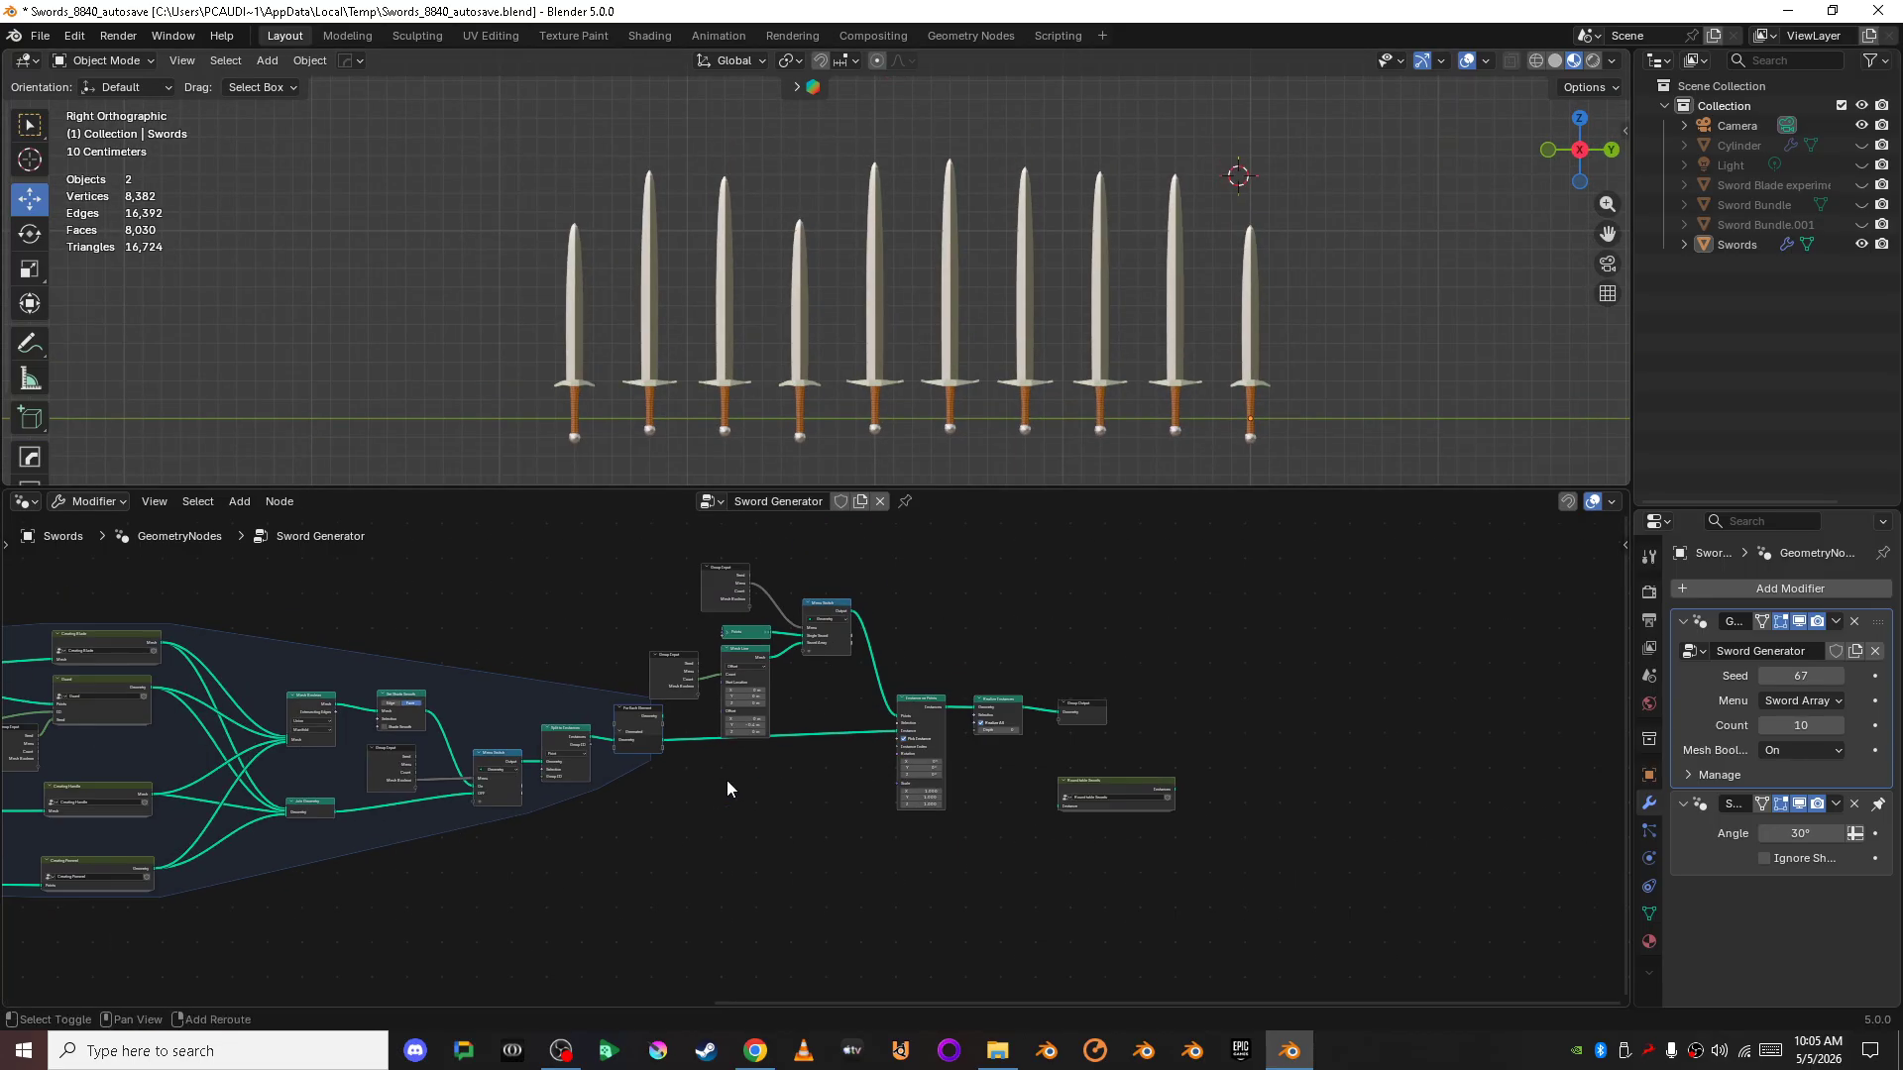
- Review the Sword Generator tree from the curve and sword part groups through Mesh Boolean, Join Geometry and Split to Instances
middle_drag(731, 786, 1326, 757)
scroll(1326, 751, up, 4)
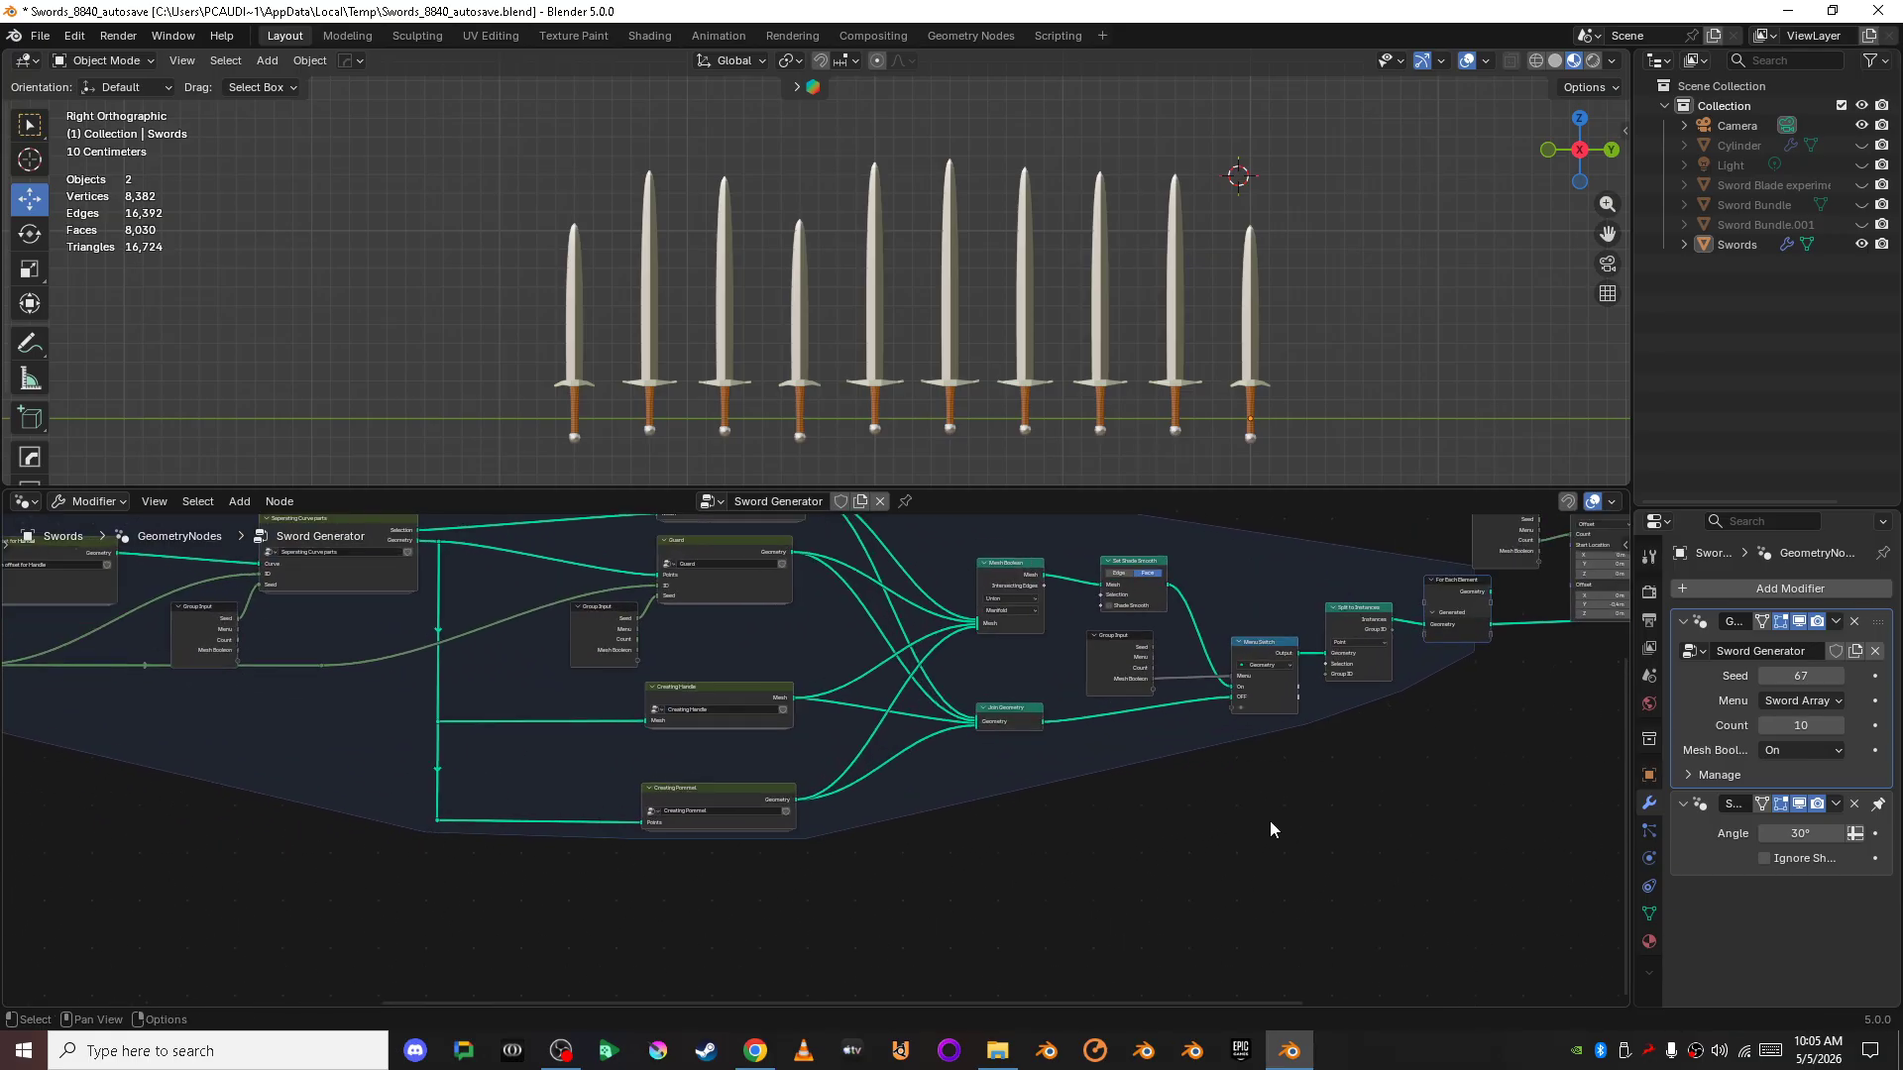
middle_drag(1077, 689, 1144, 814)
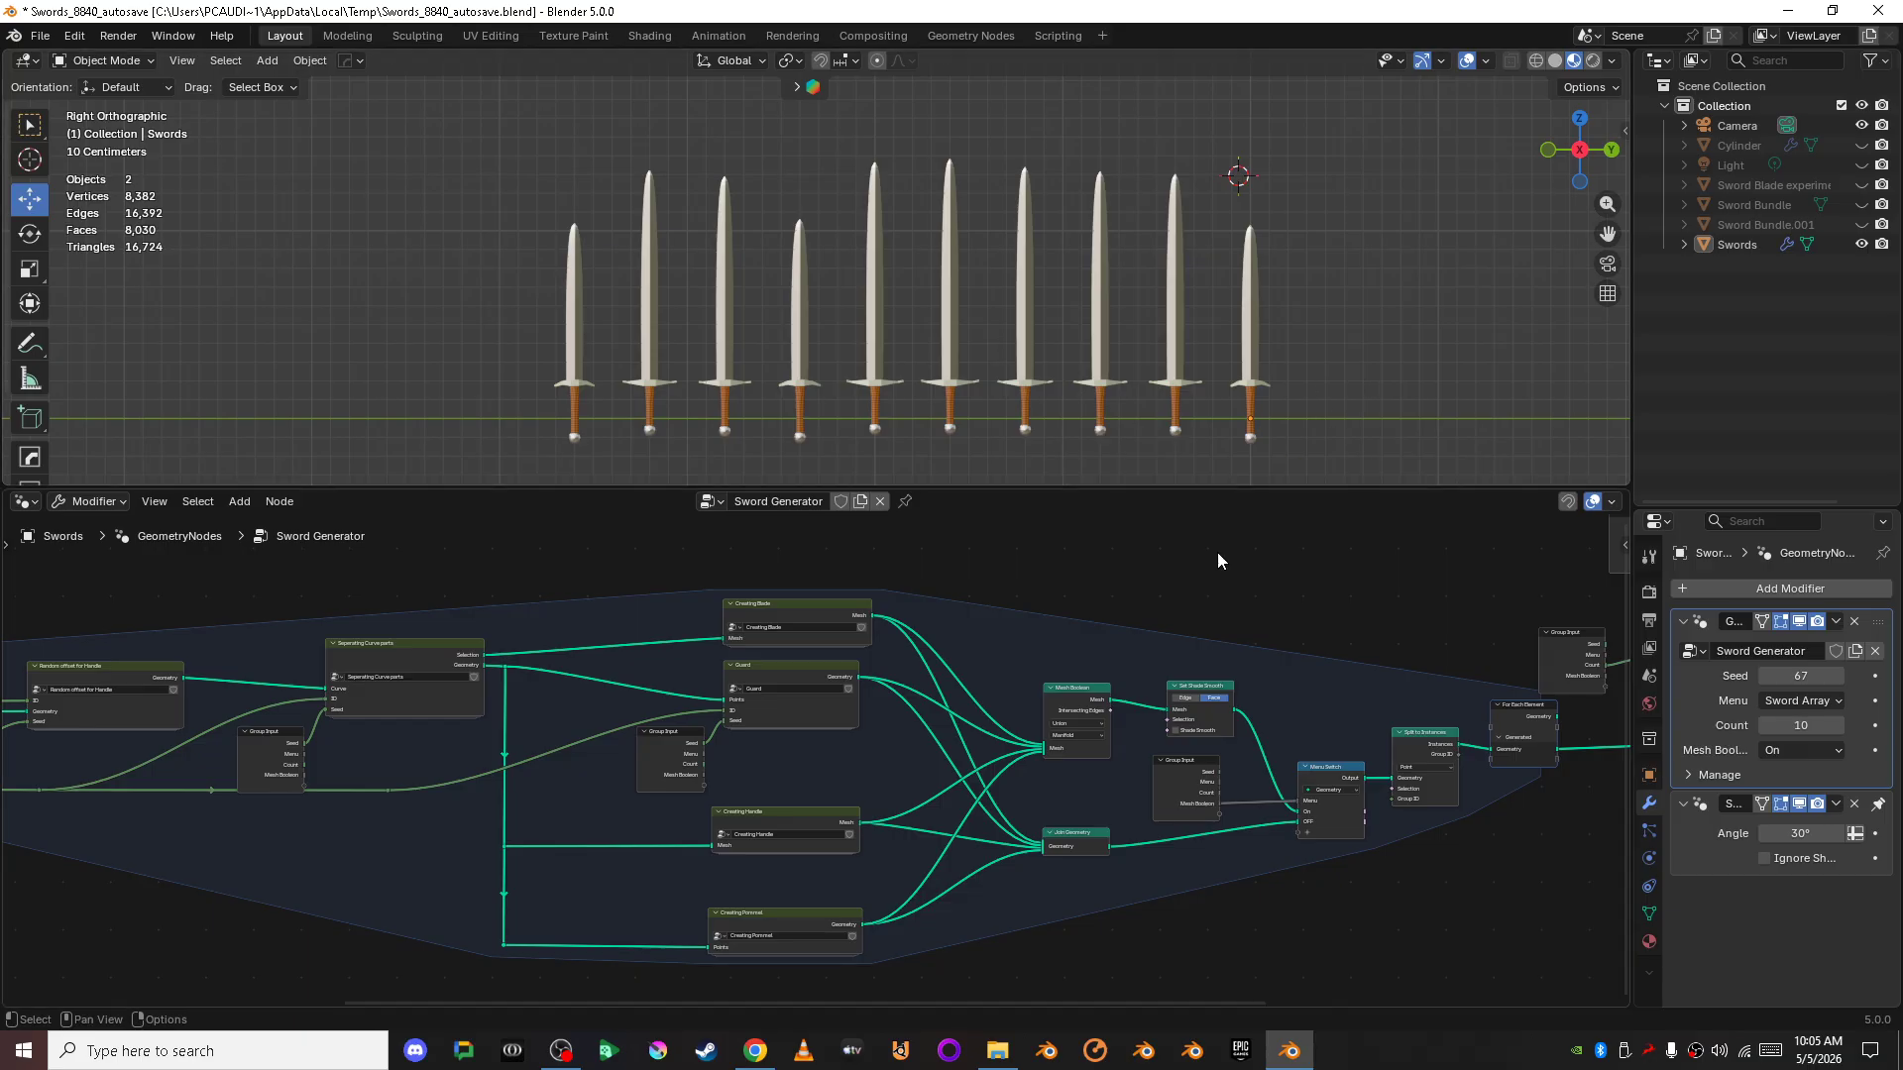
scroll(966, 795, down, 1)
scroll(966, 795, down, 1)
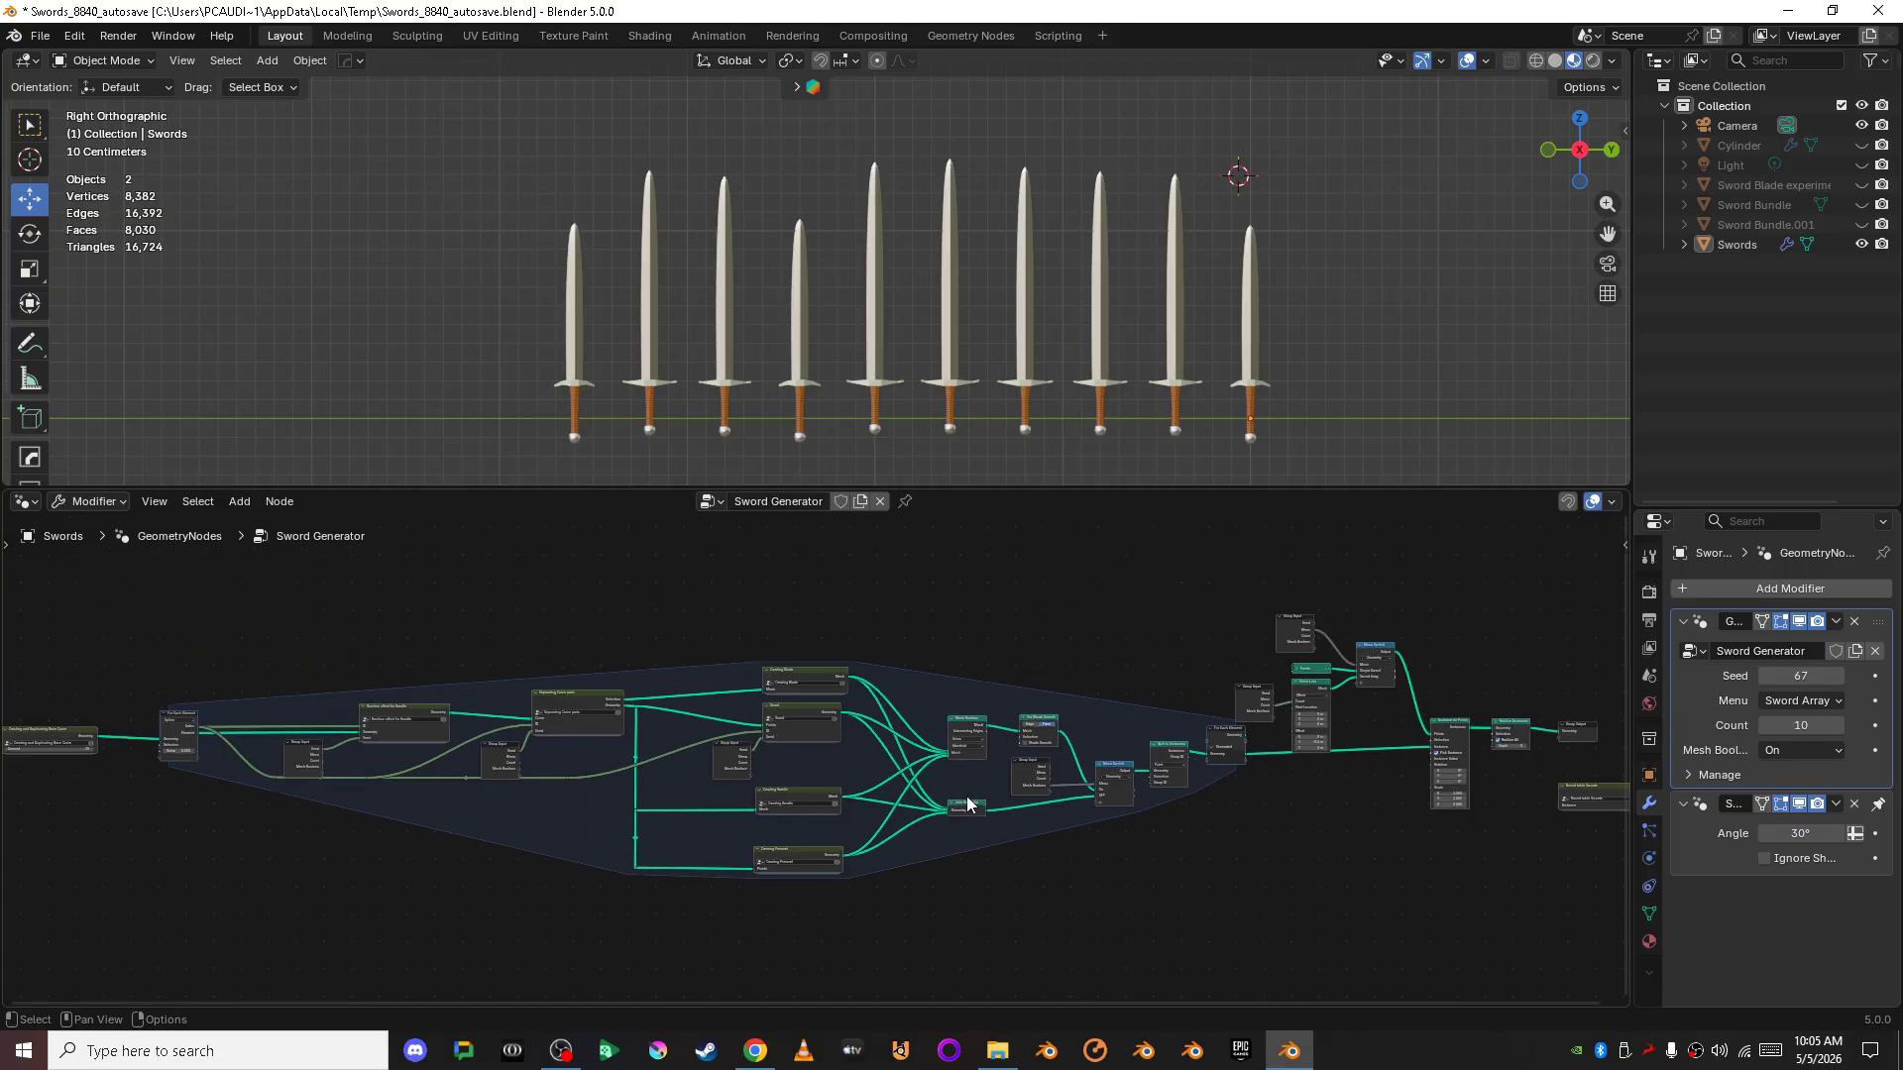
scroll(1139, 846, up, 3)
shift+middle_drag(1140, 846, 1086, 851)
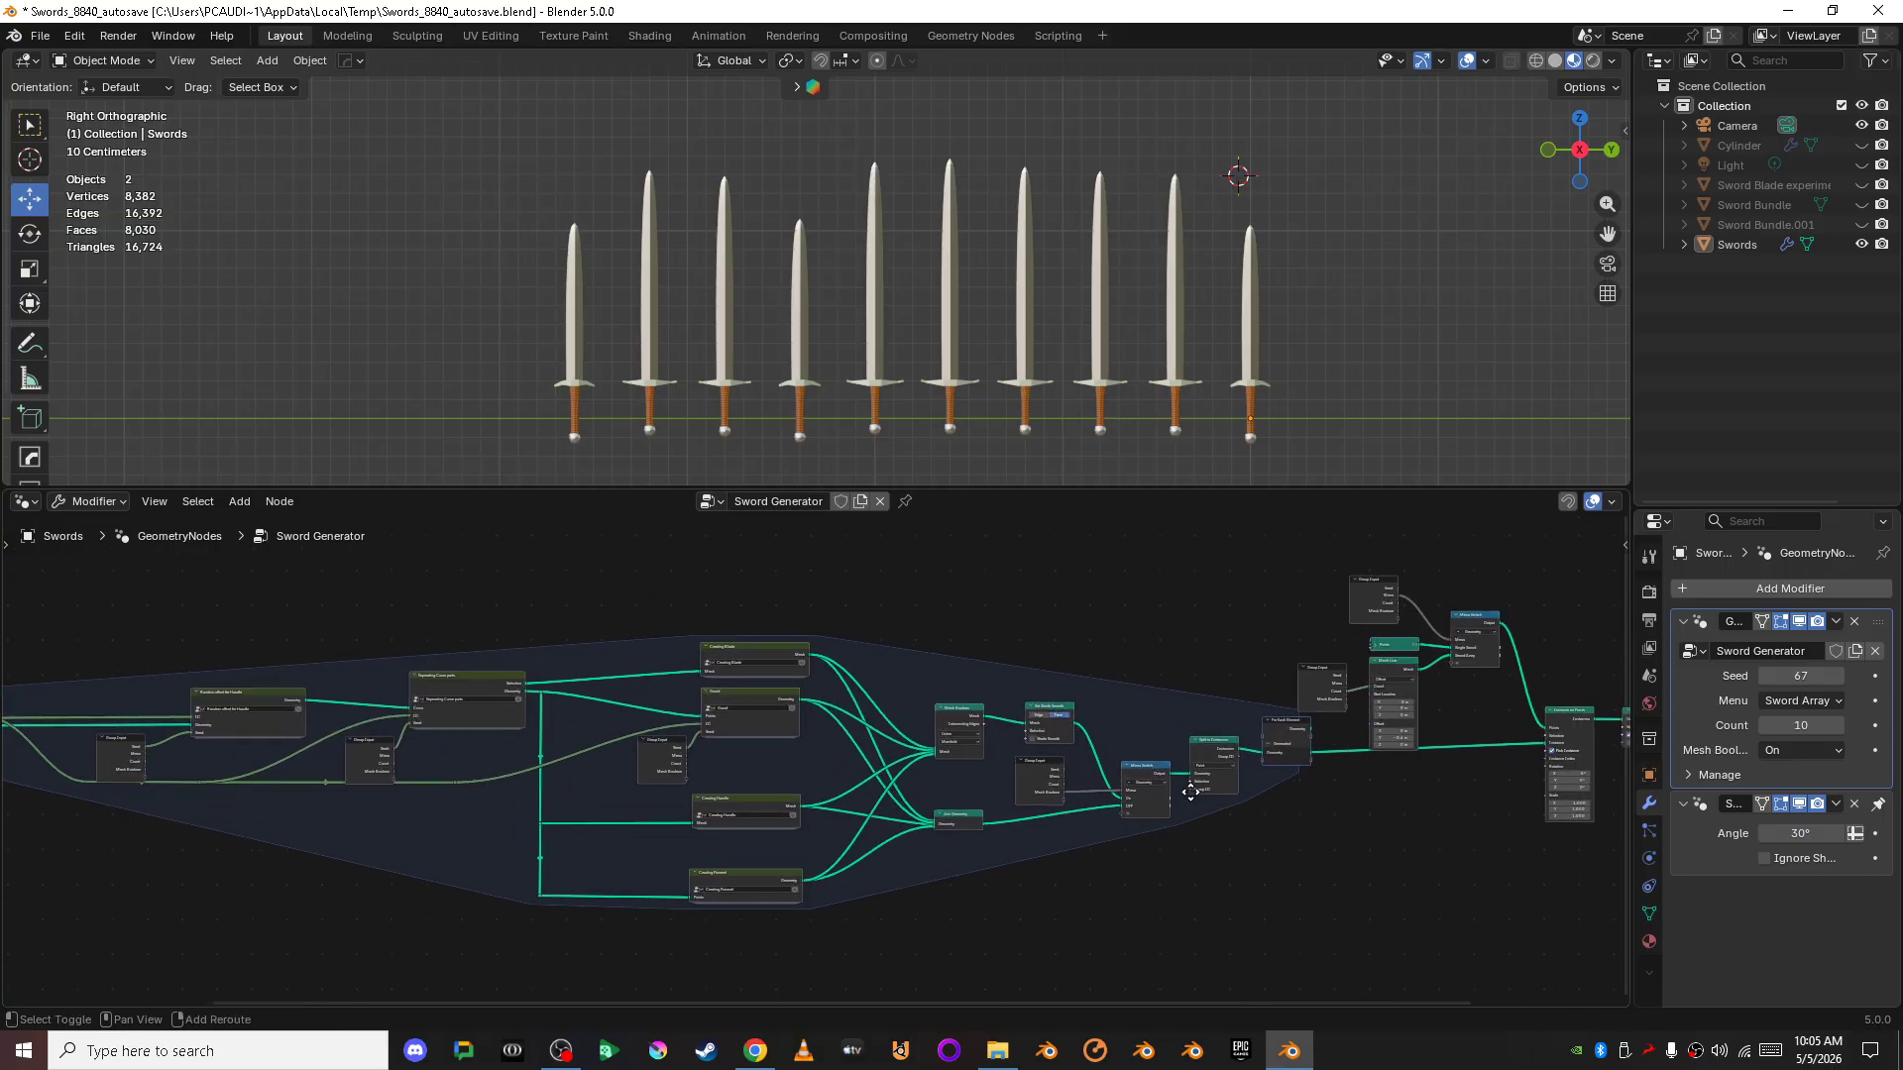
shift+middle_drag(601, 795, 770, 790)
scroll(770, 790, down, 2)
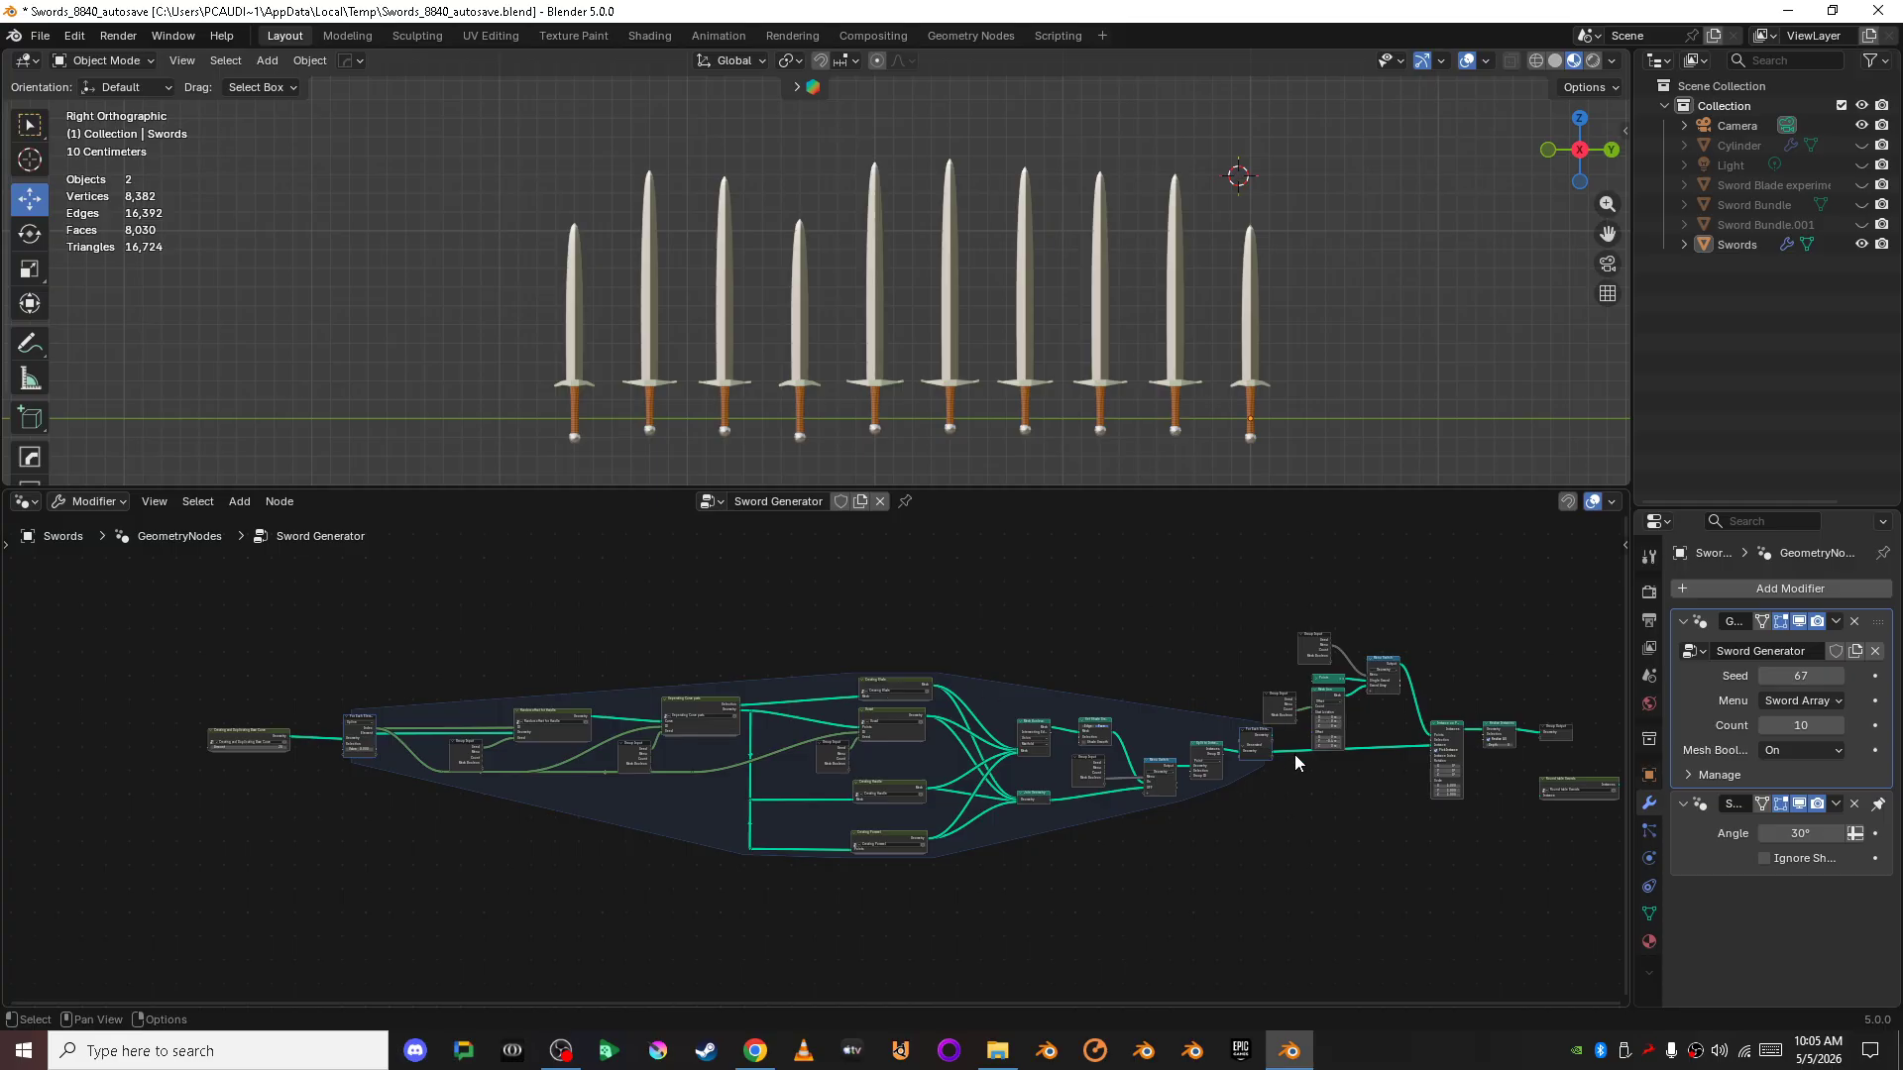
scroll(1288, 763, up, 1)
middle_drag(1288, 763, 1178, 770)
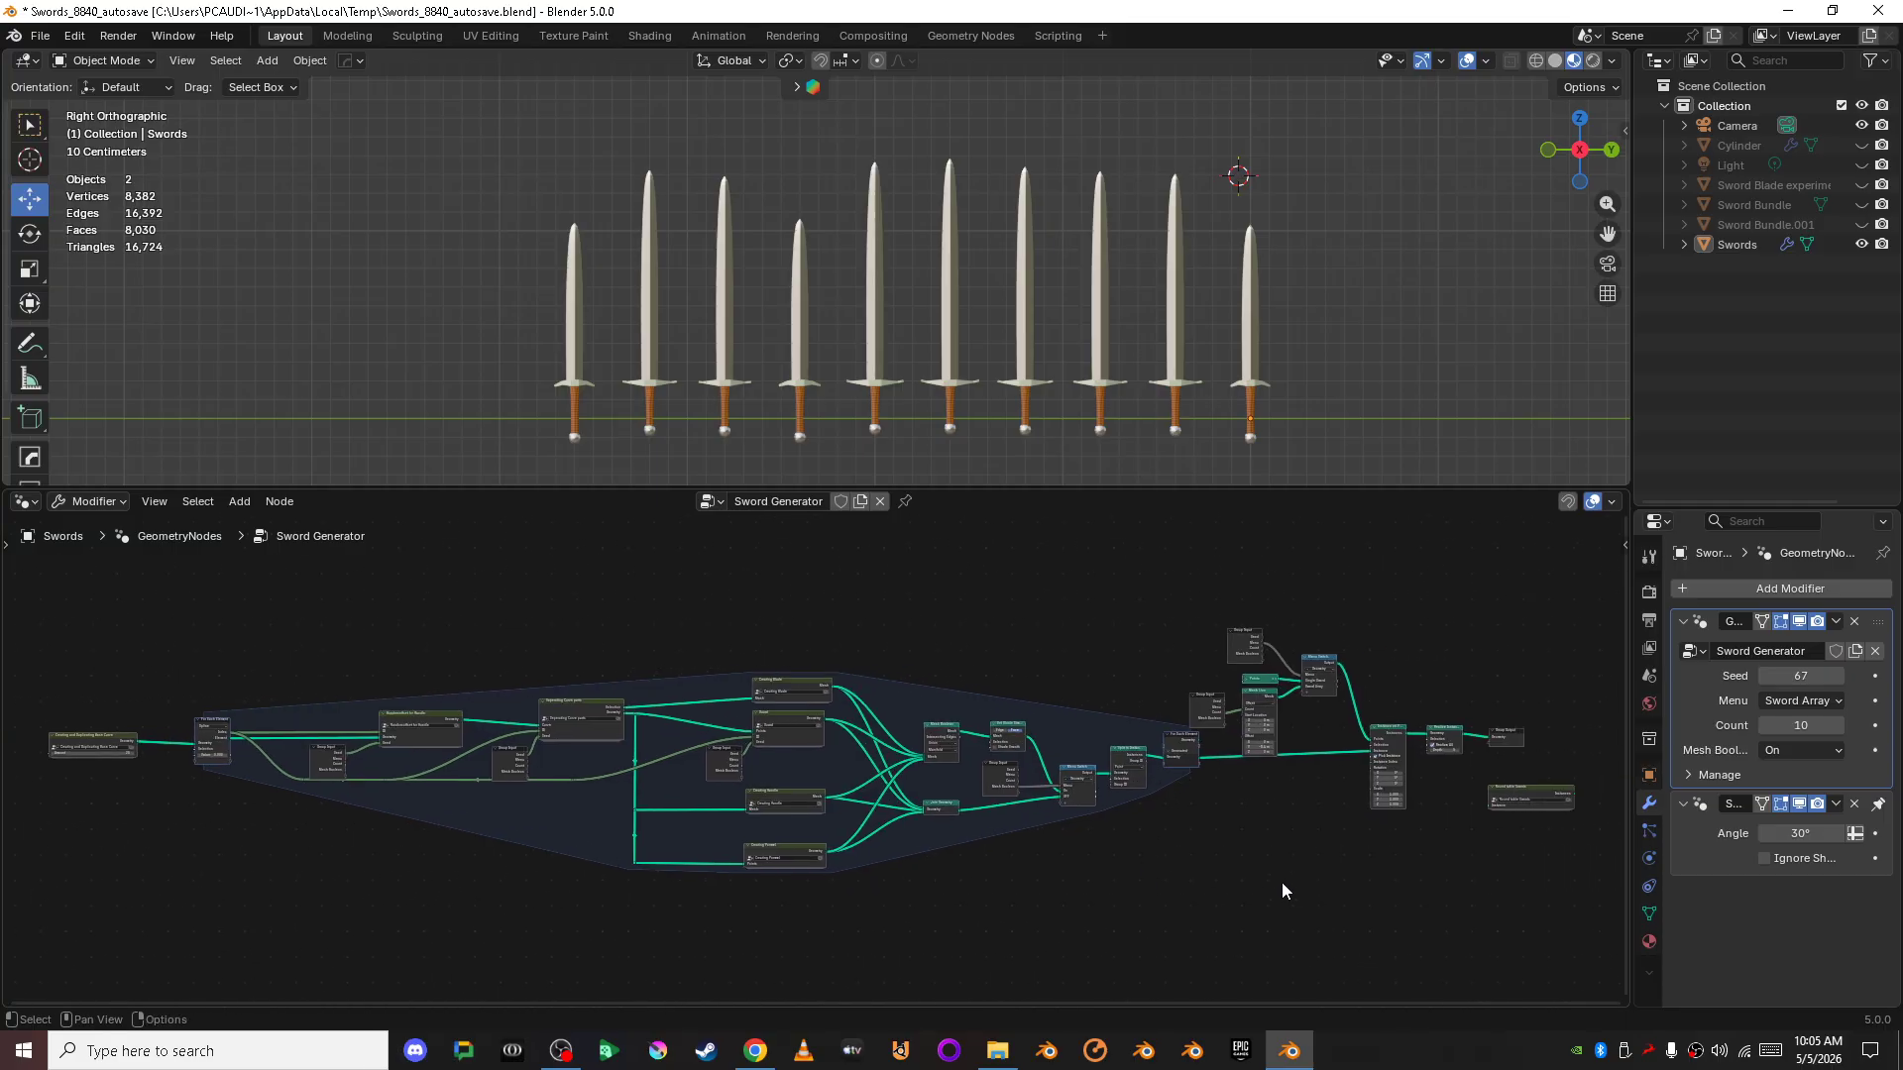
scroll(1163, 821, up, 4)
scroll(1056, 797, up, 1)
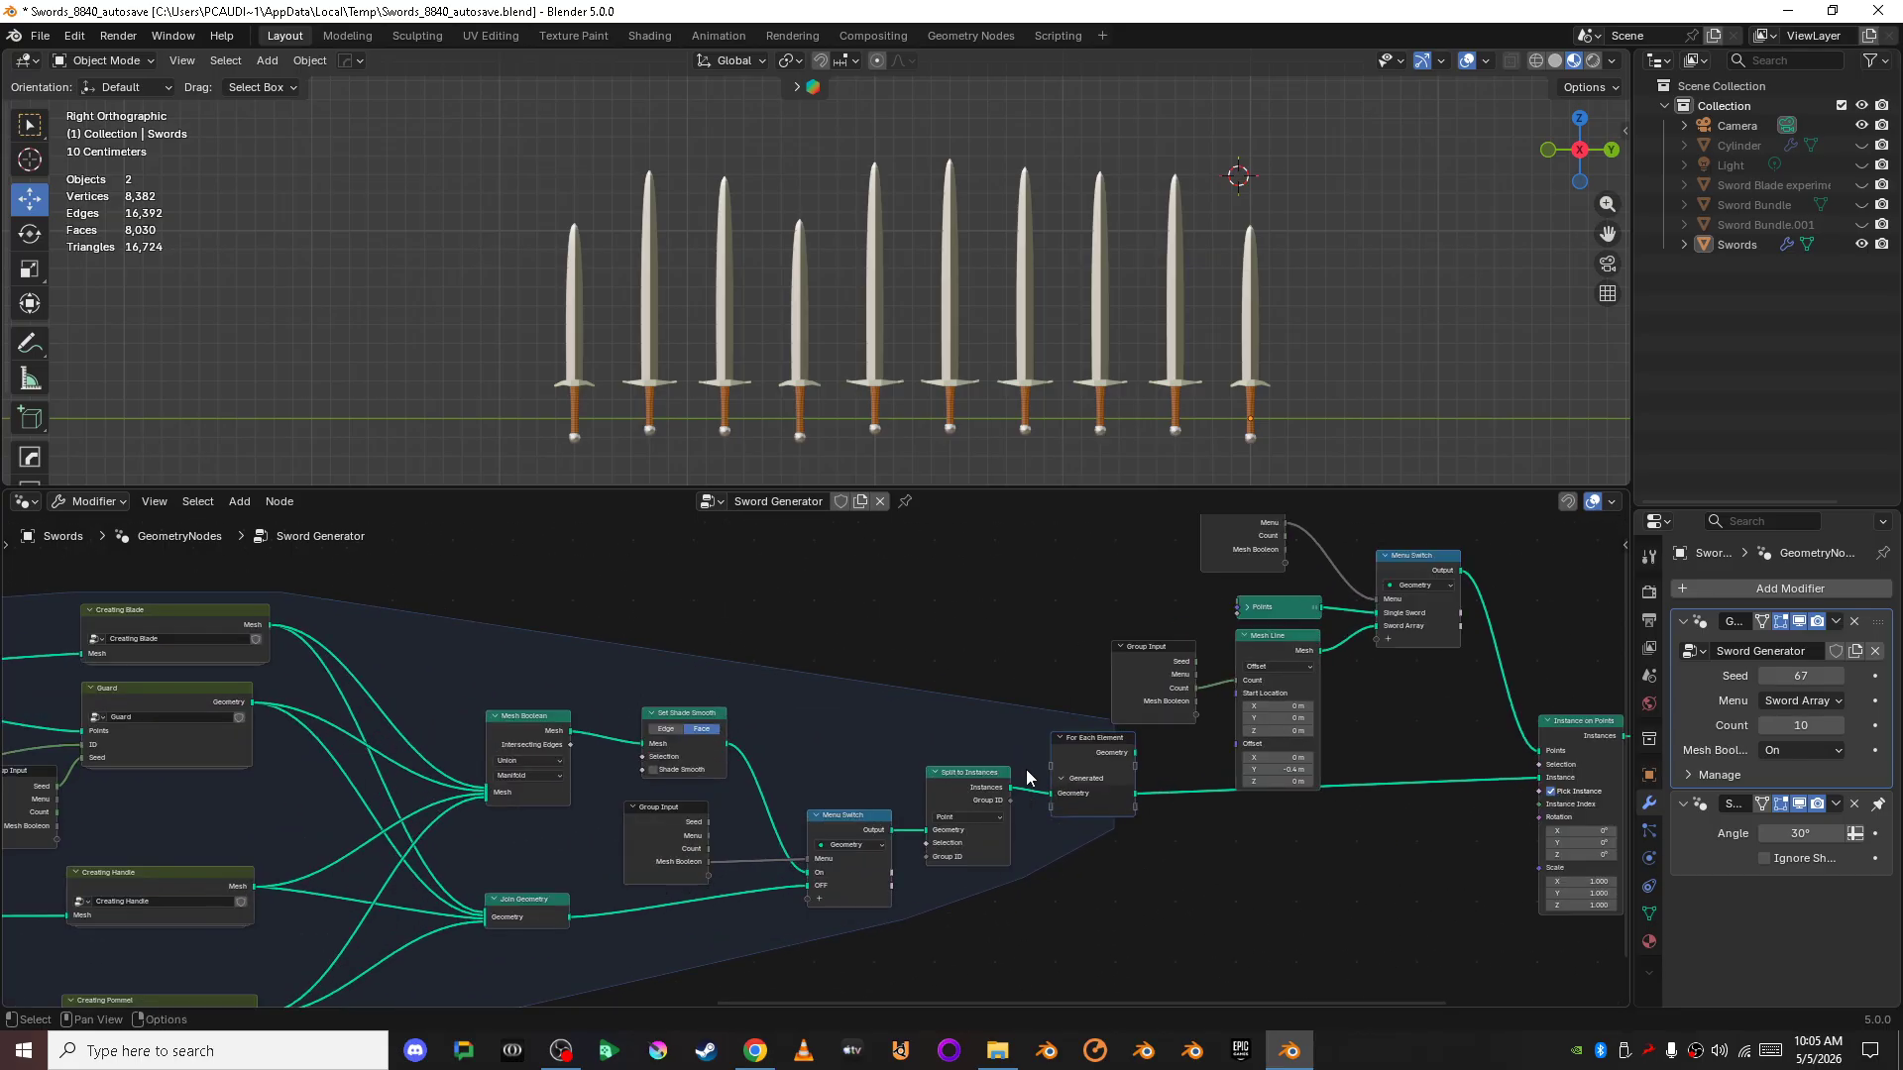
- Disable Pick Instance on the Instance on Points node to compare the swords, then enable it again
scroll(1235, 828, down, 5)
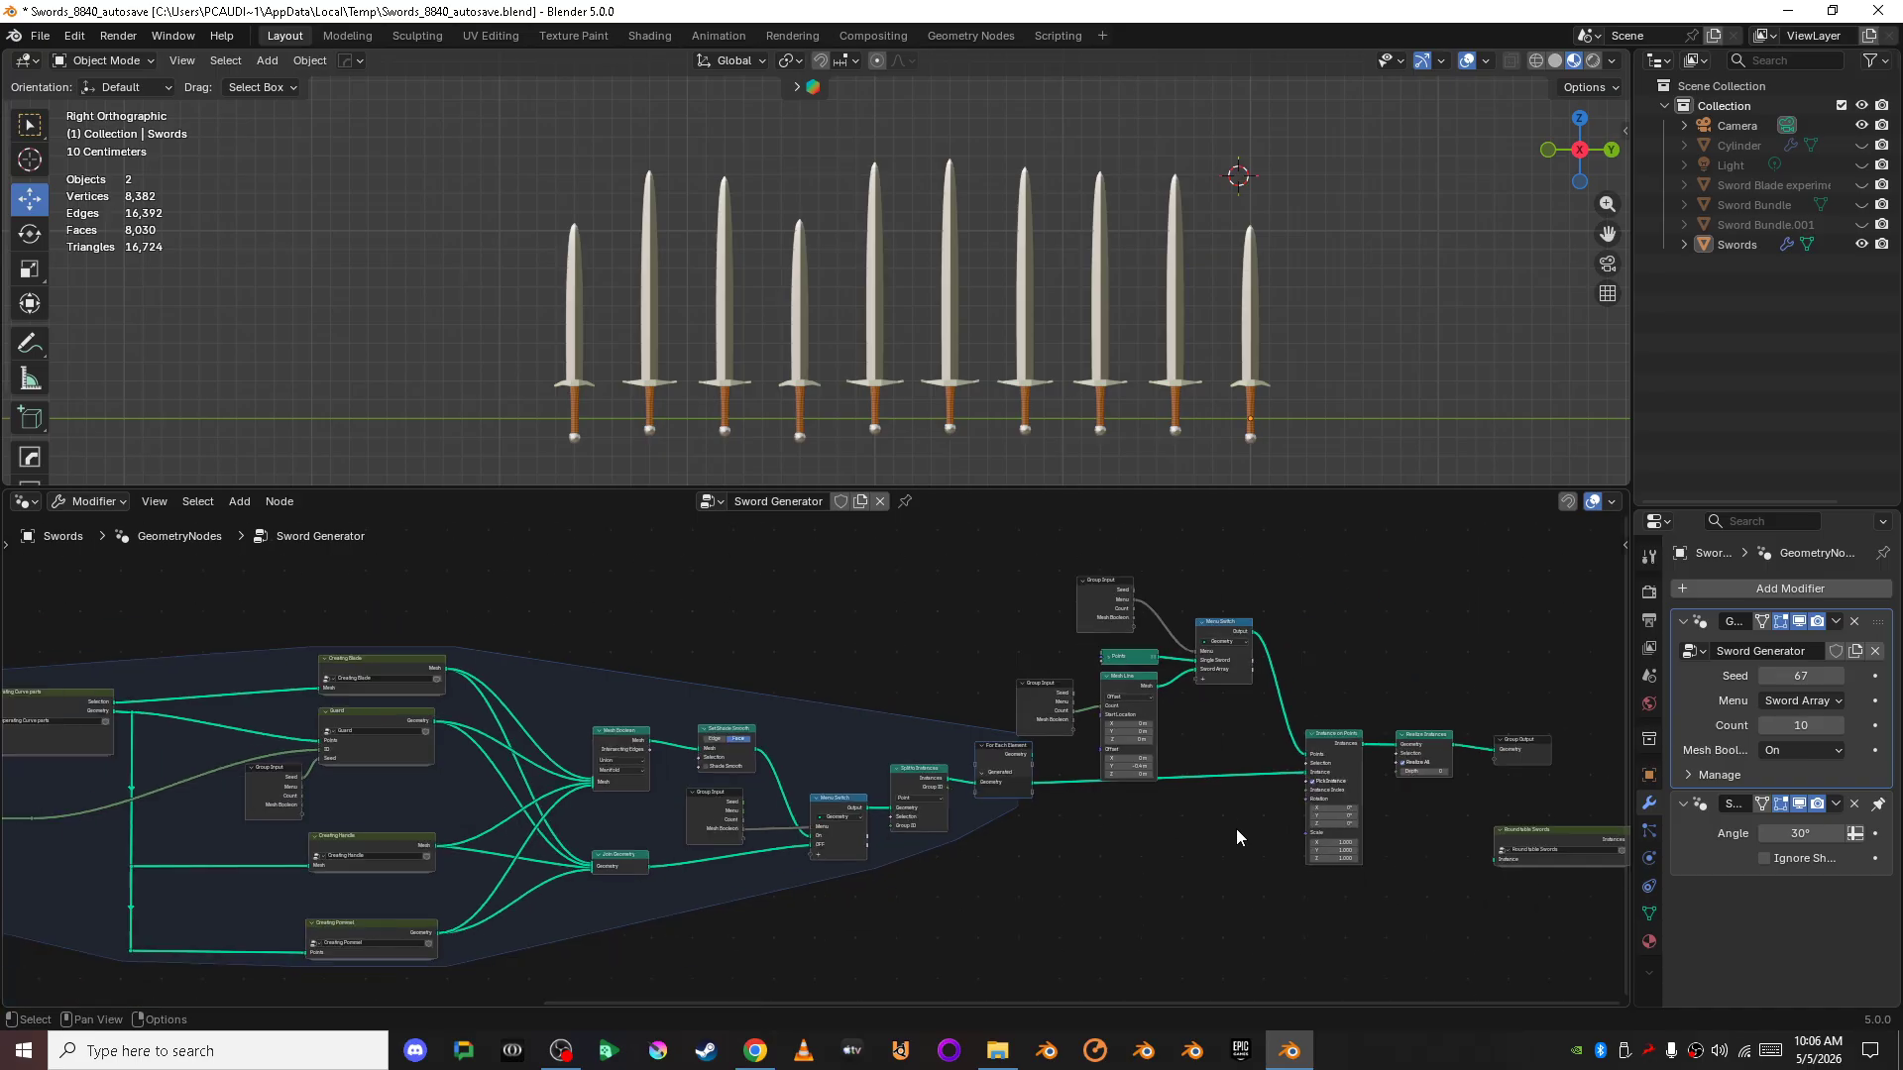
middle_drag(1235, 828, 871, 840)
scroll(871, 840, up, 5)
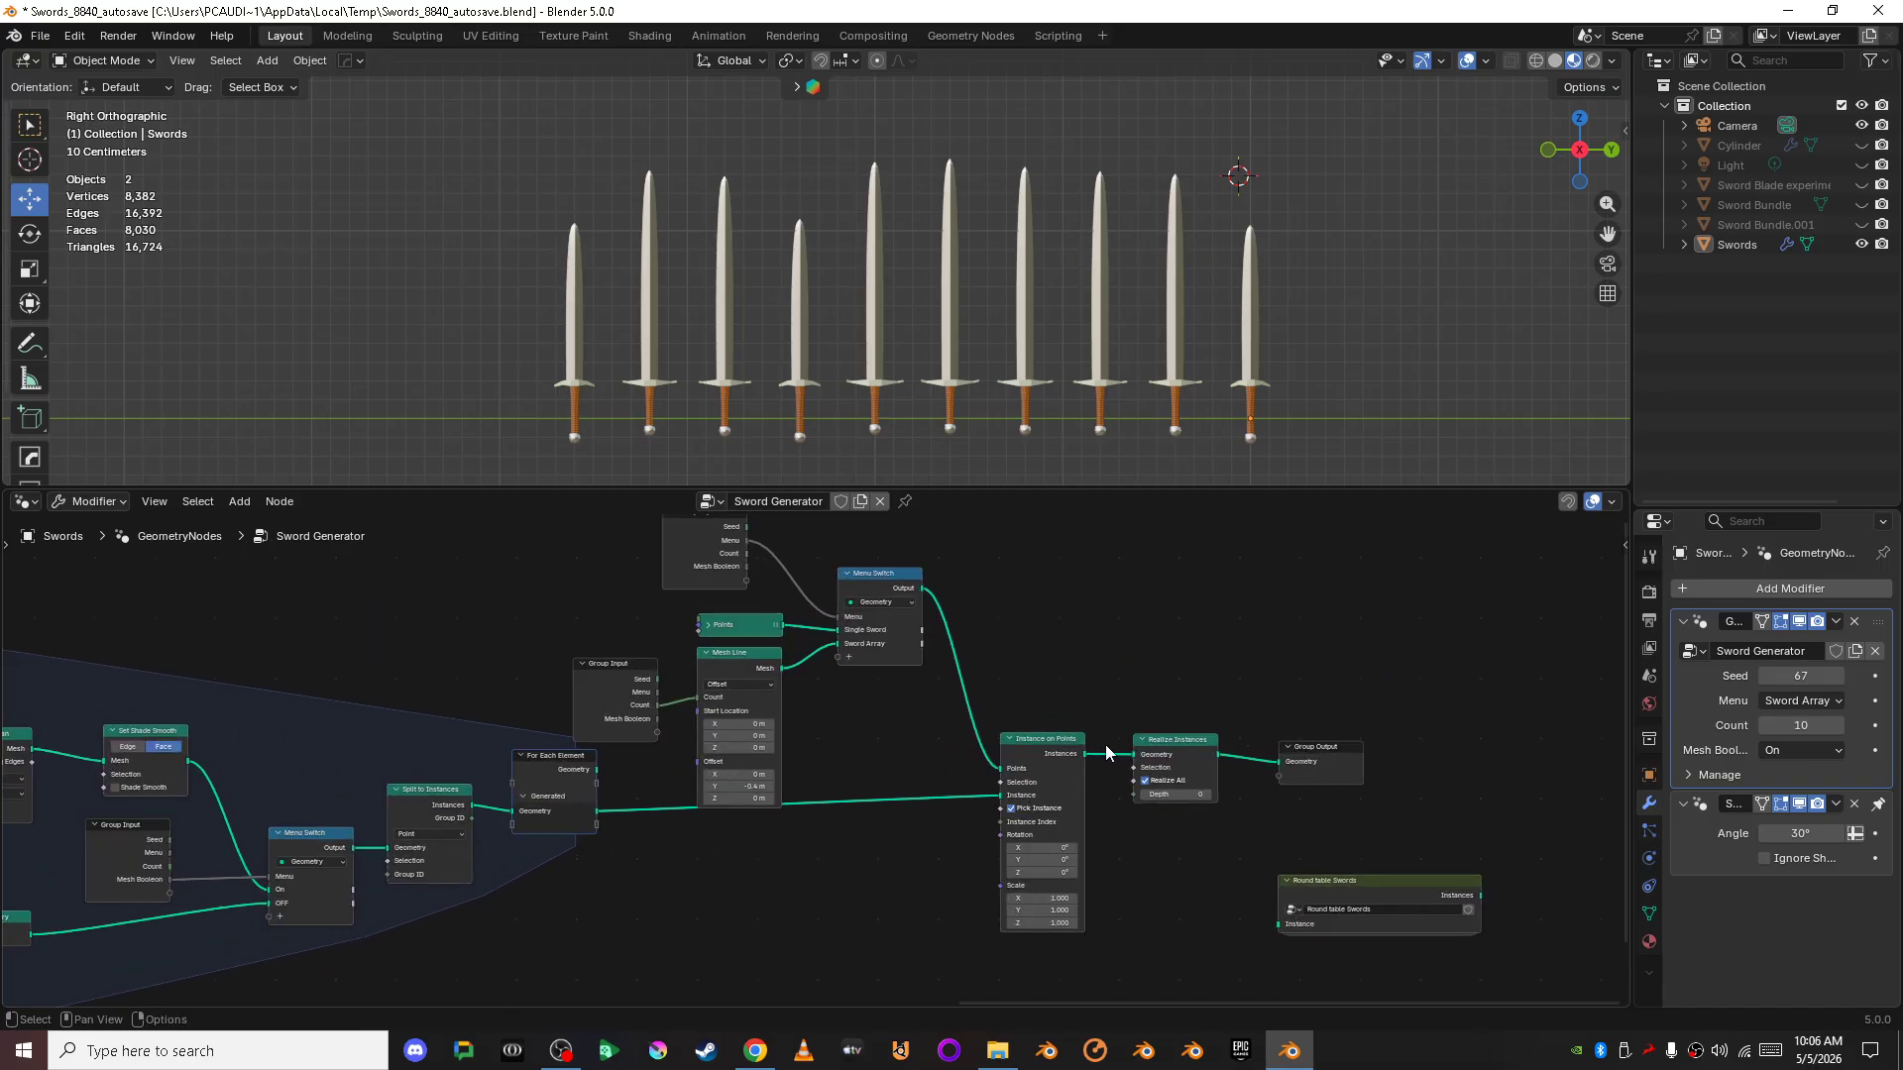
scroll(1197, 895, up, 2)
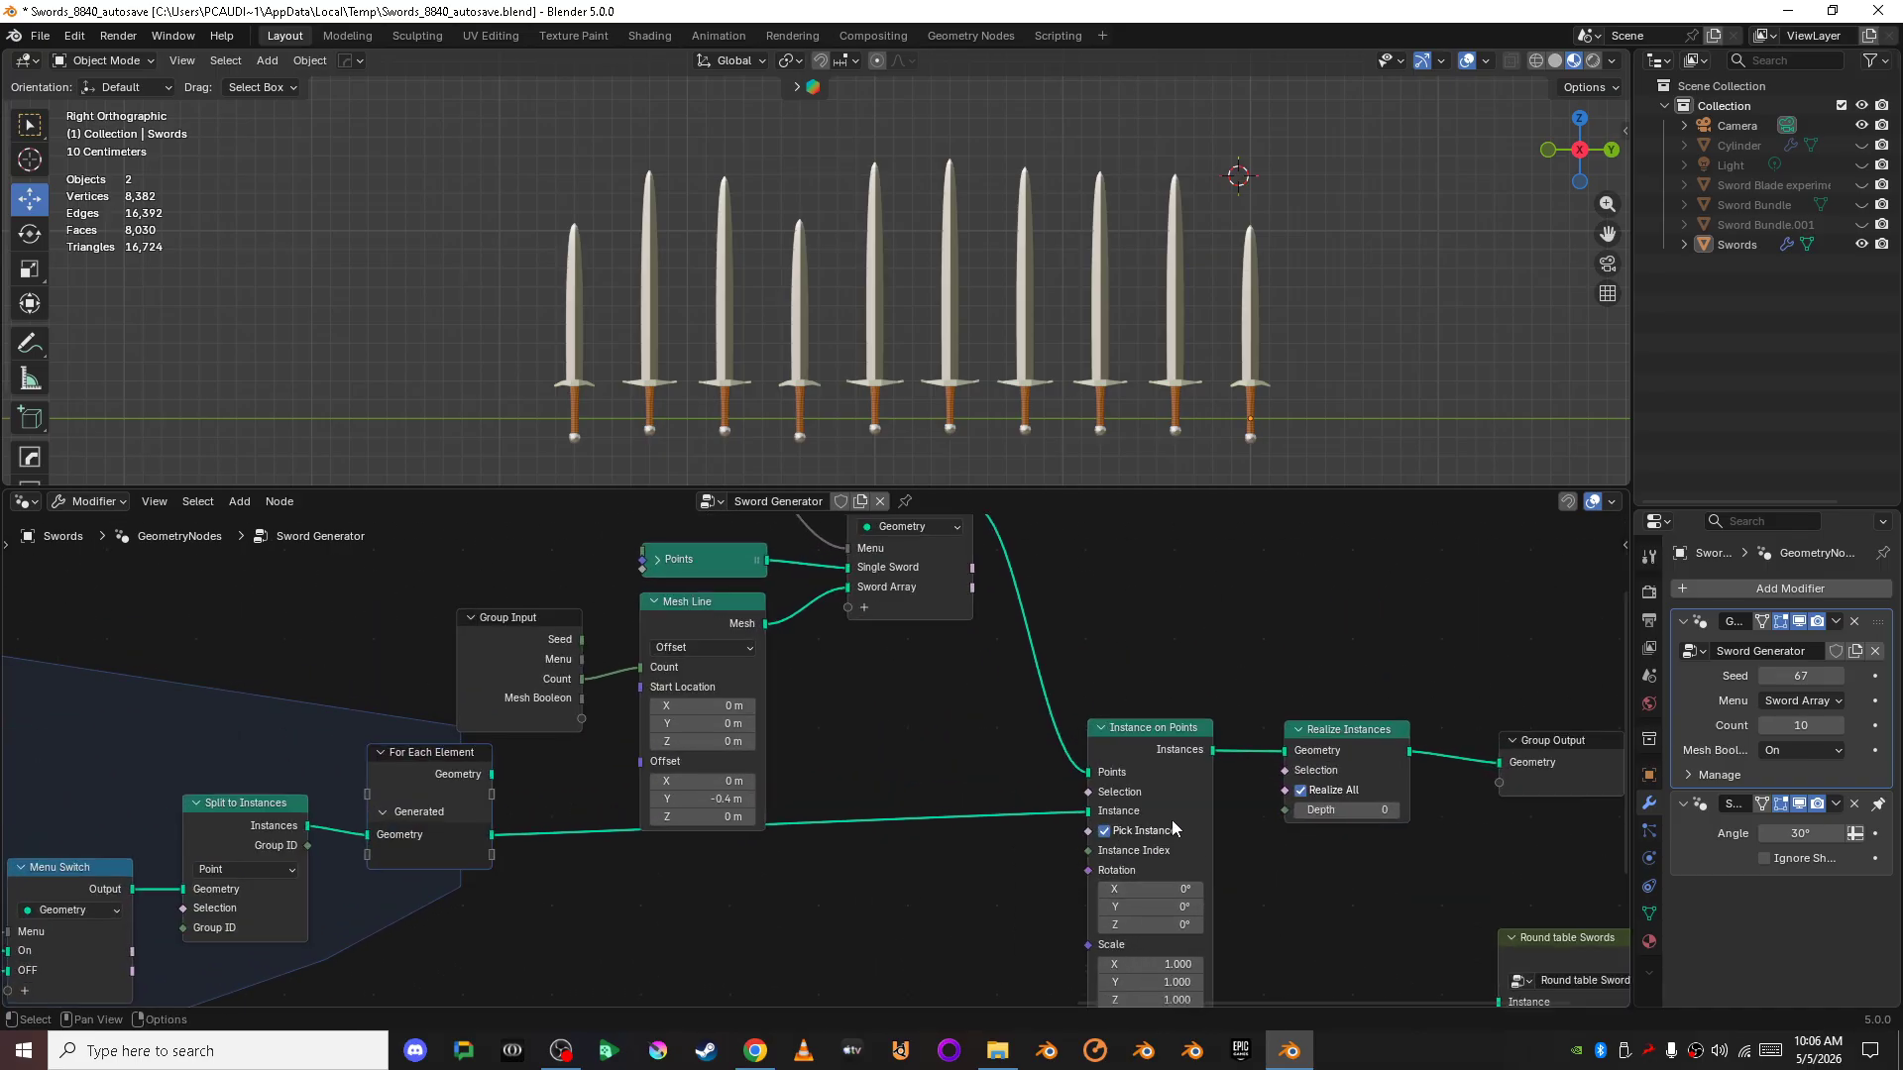
click(1108, 838)
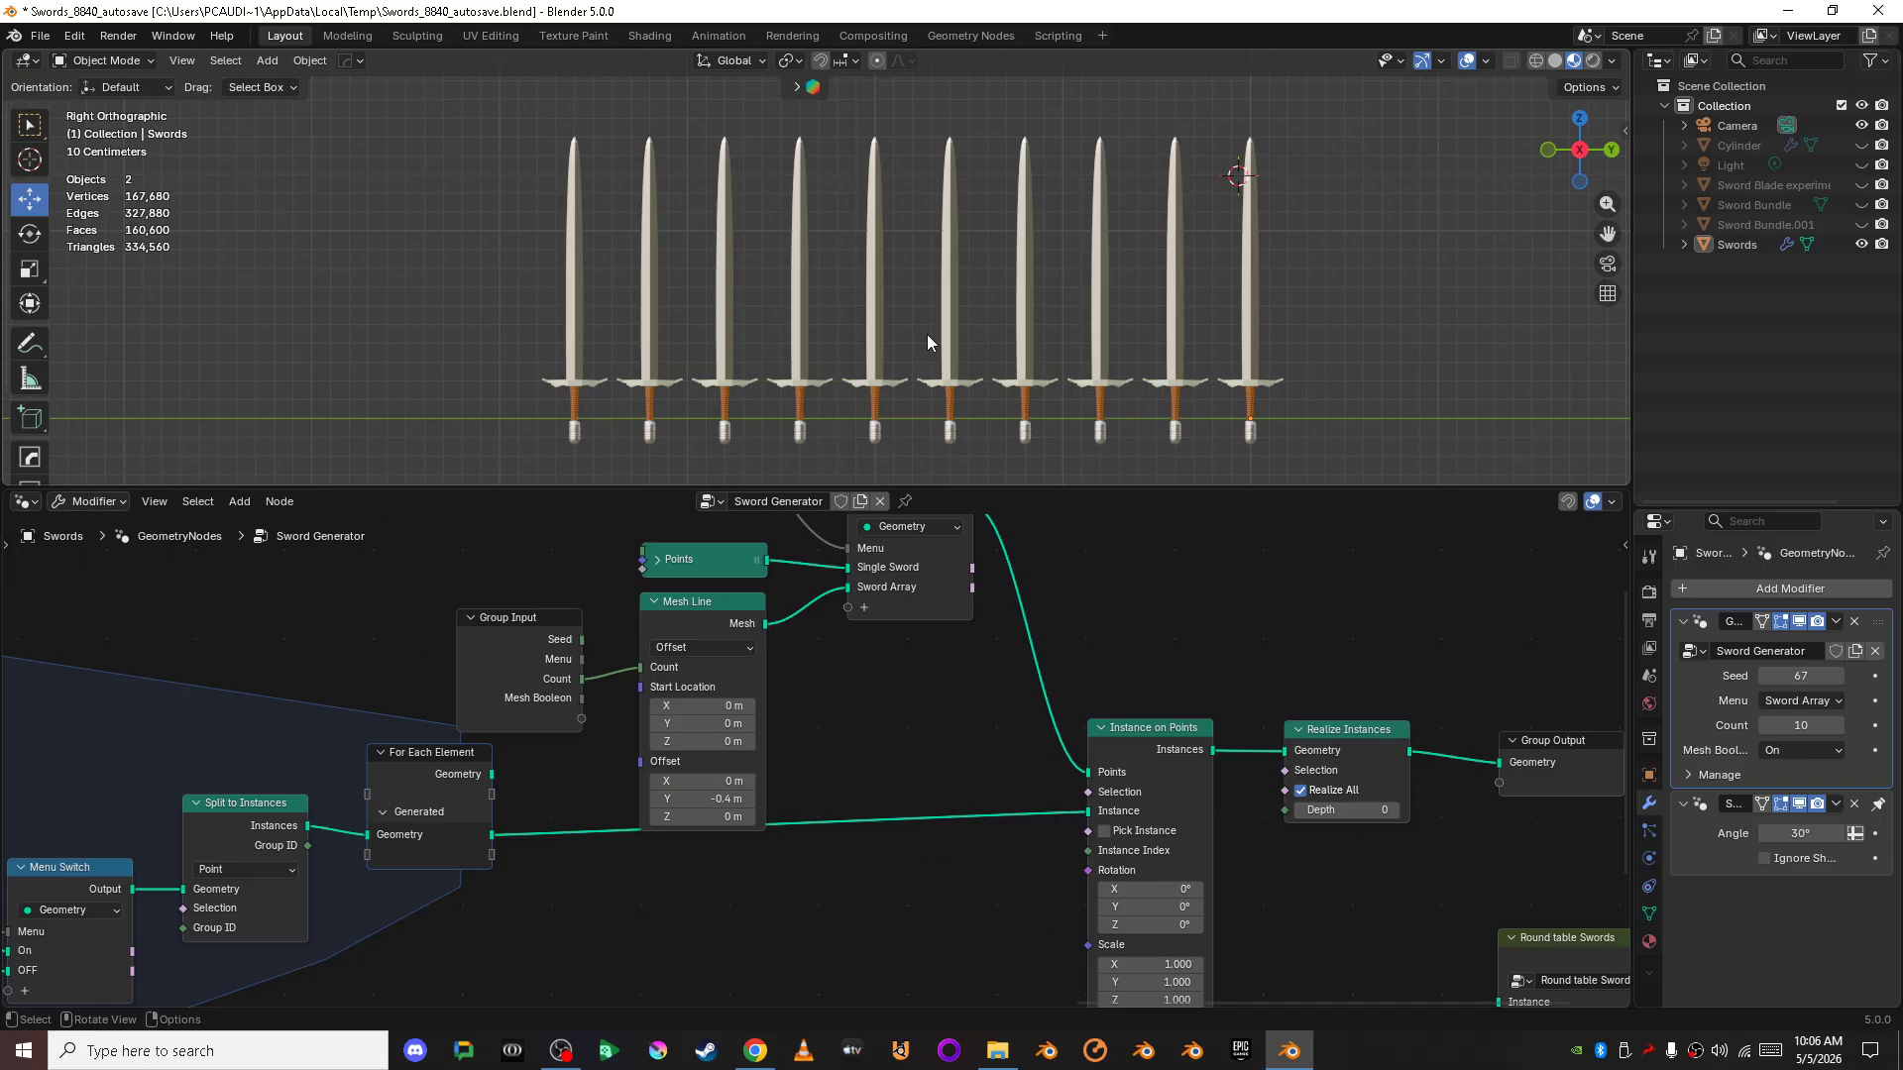
scroll(1282, 396, up, 5)
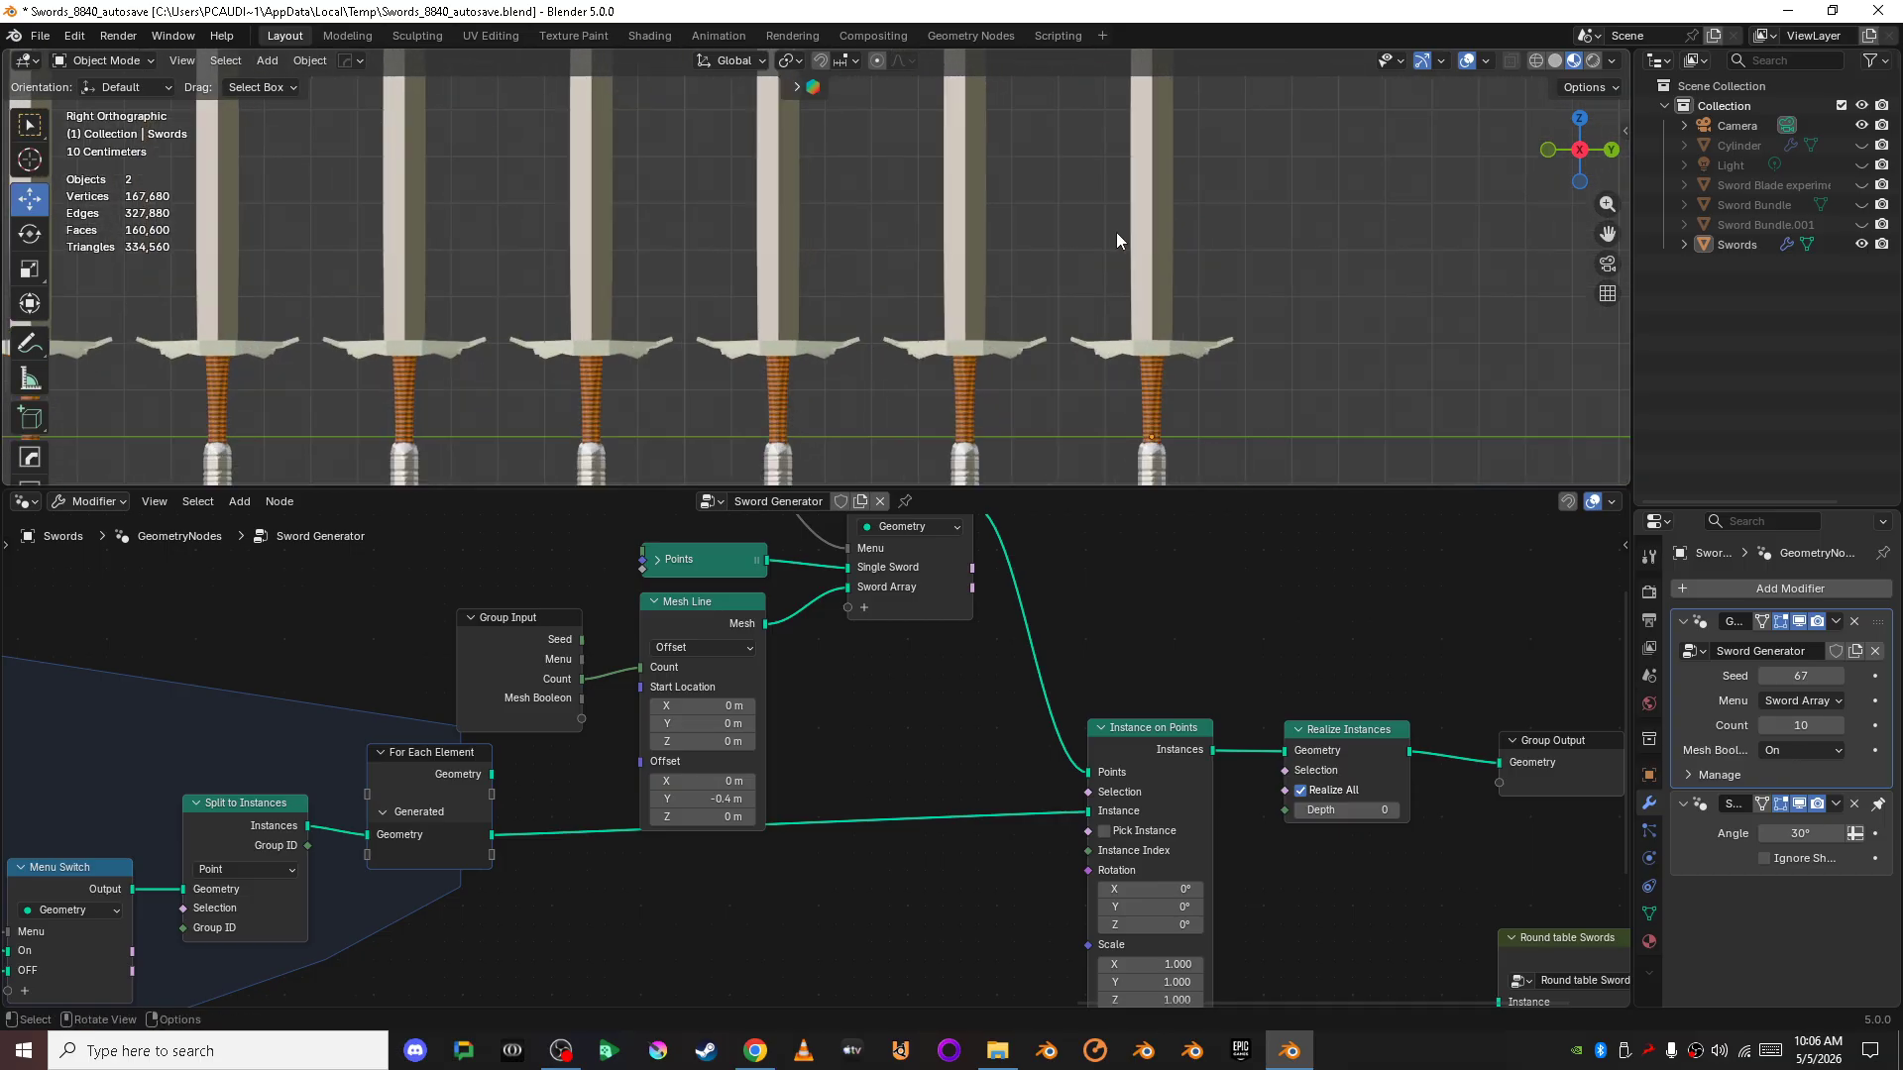
scroll(1114, 233, down, 4)
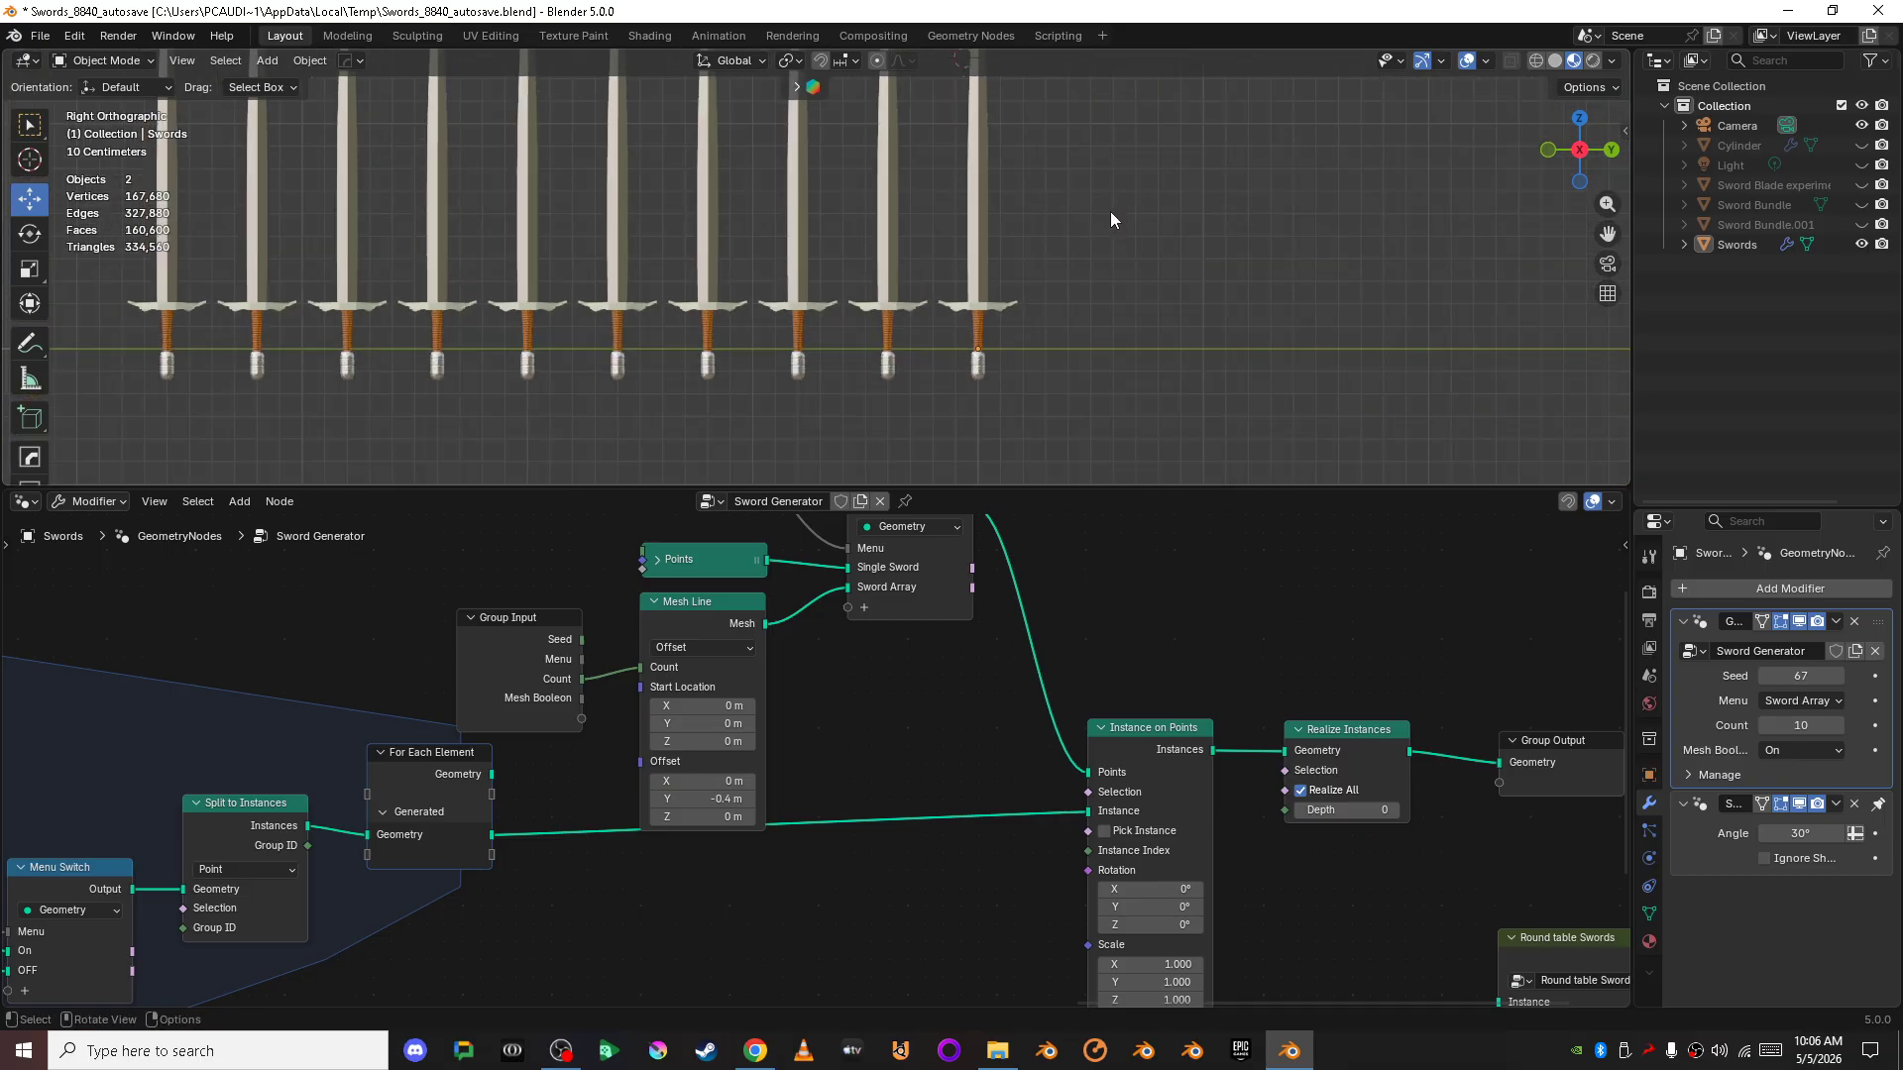
click(1104, 830)
scroll(880, 331, down, 3)
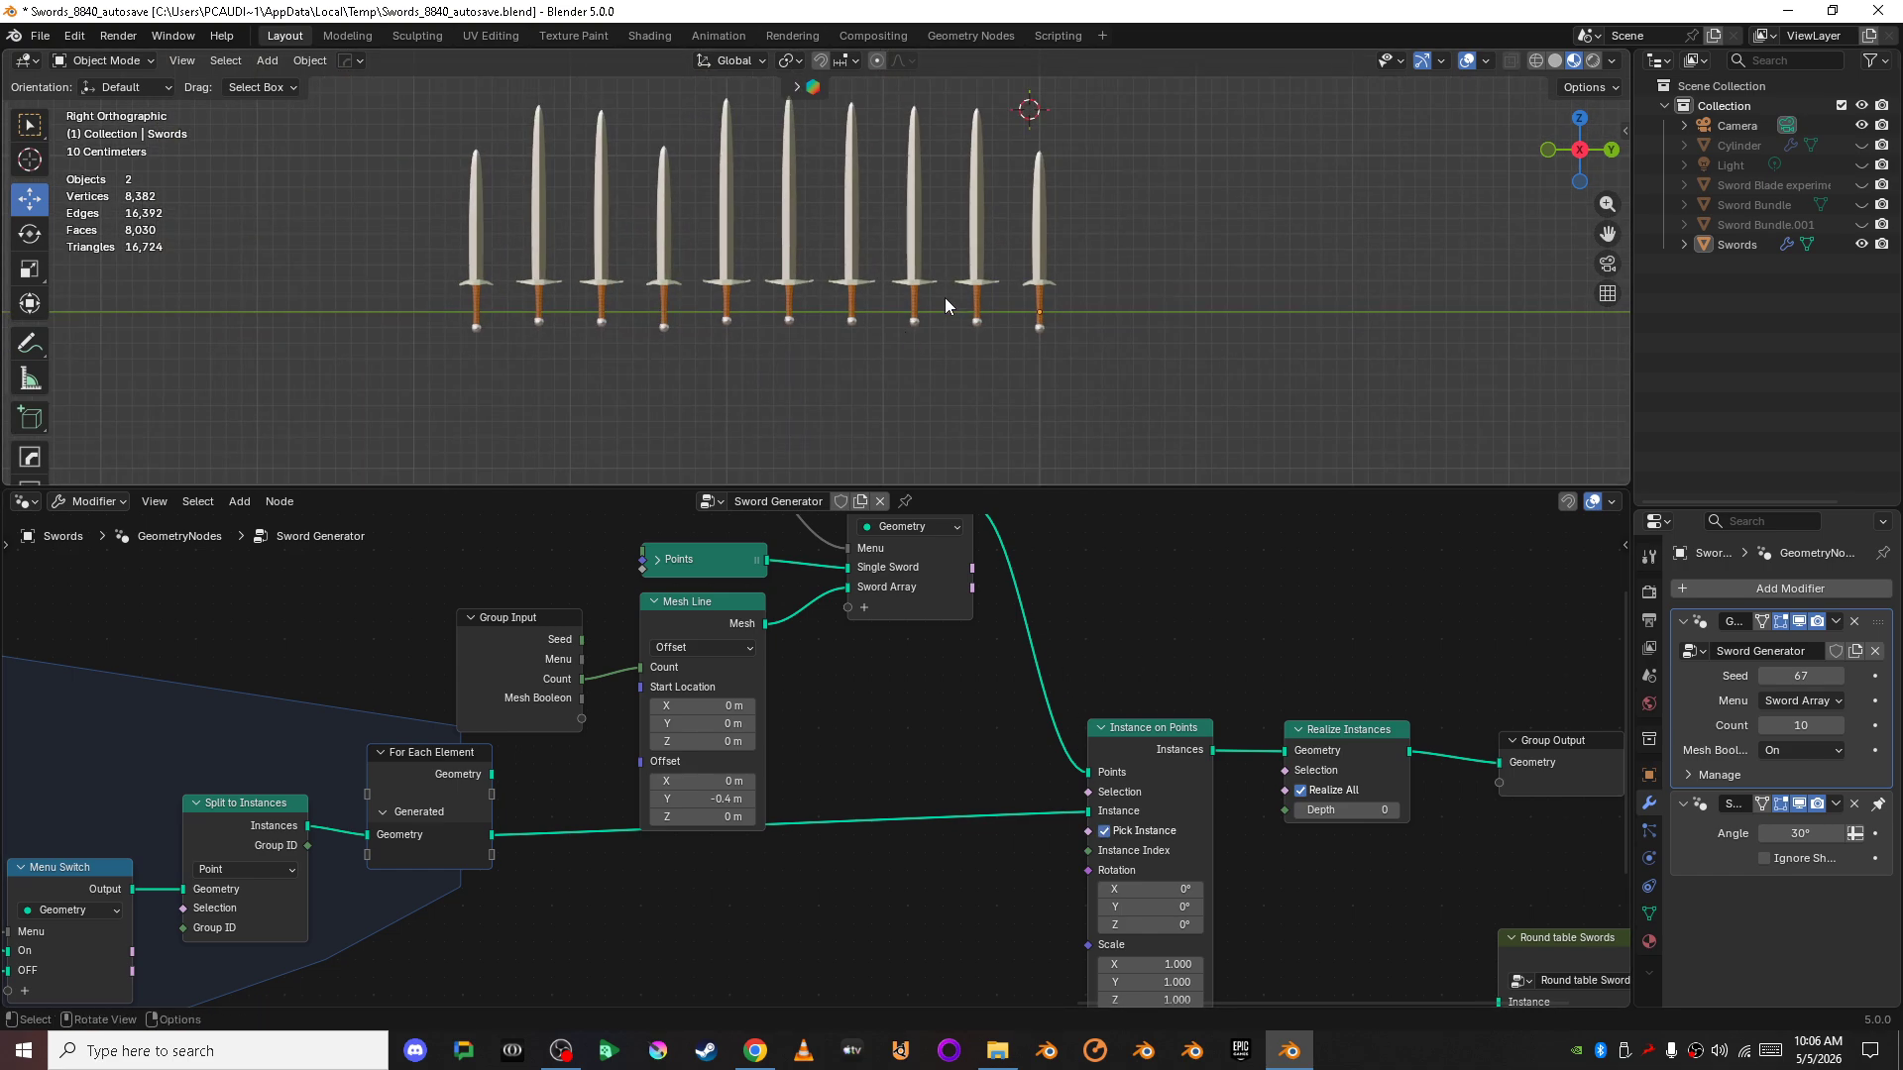
- Mute the Realize Instances node between Instance on Points and the Group Output in the Sword Generator tree
scroll(1019, 921, down, 6)
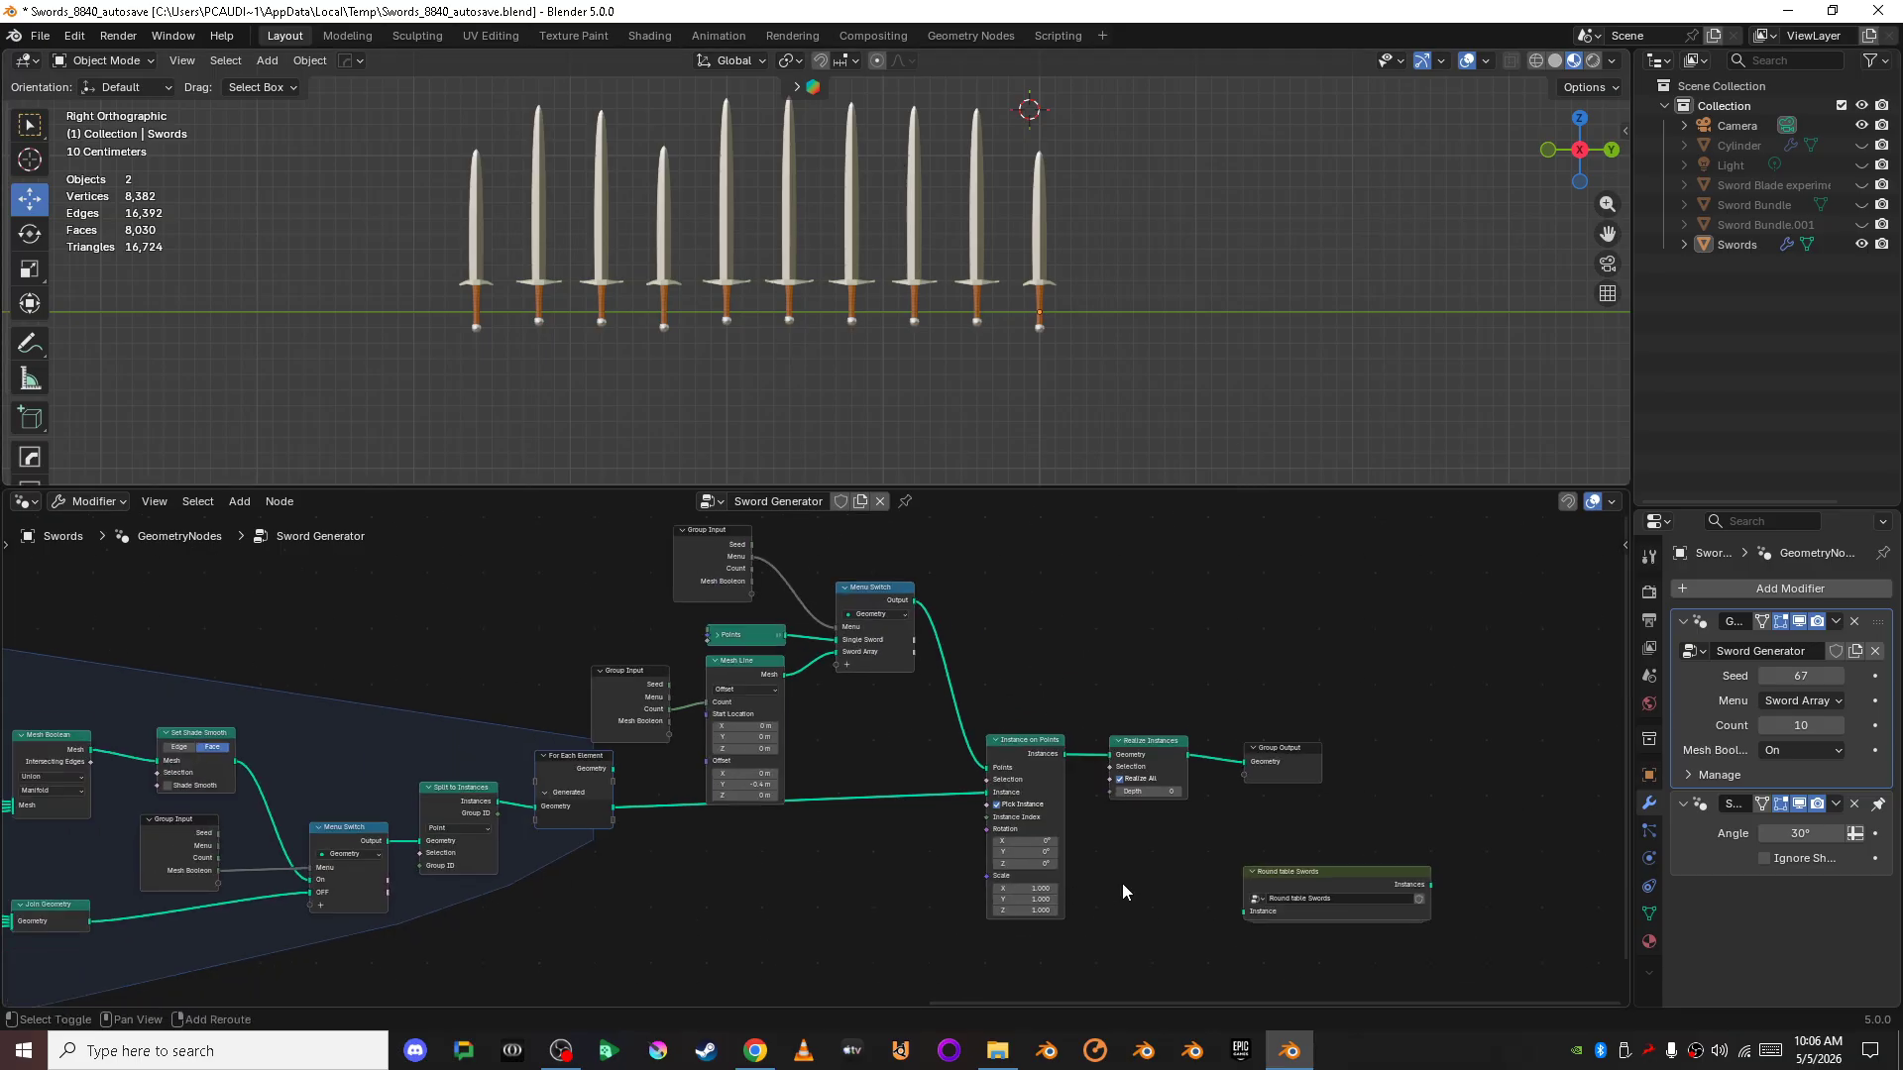
middle_drag(1122, 862, 761, 872)
scroll(761, 872, up, 6)
scroll(781, 793, up, 2)
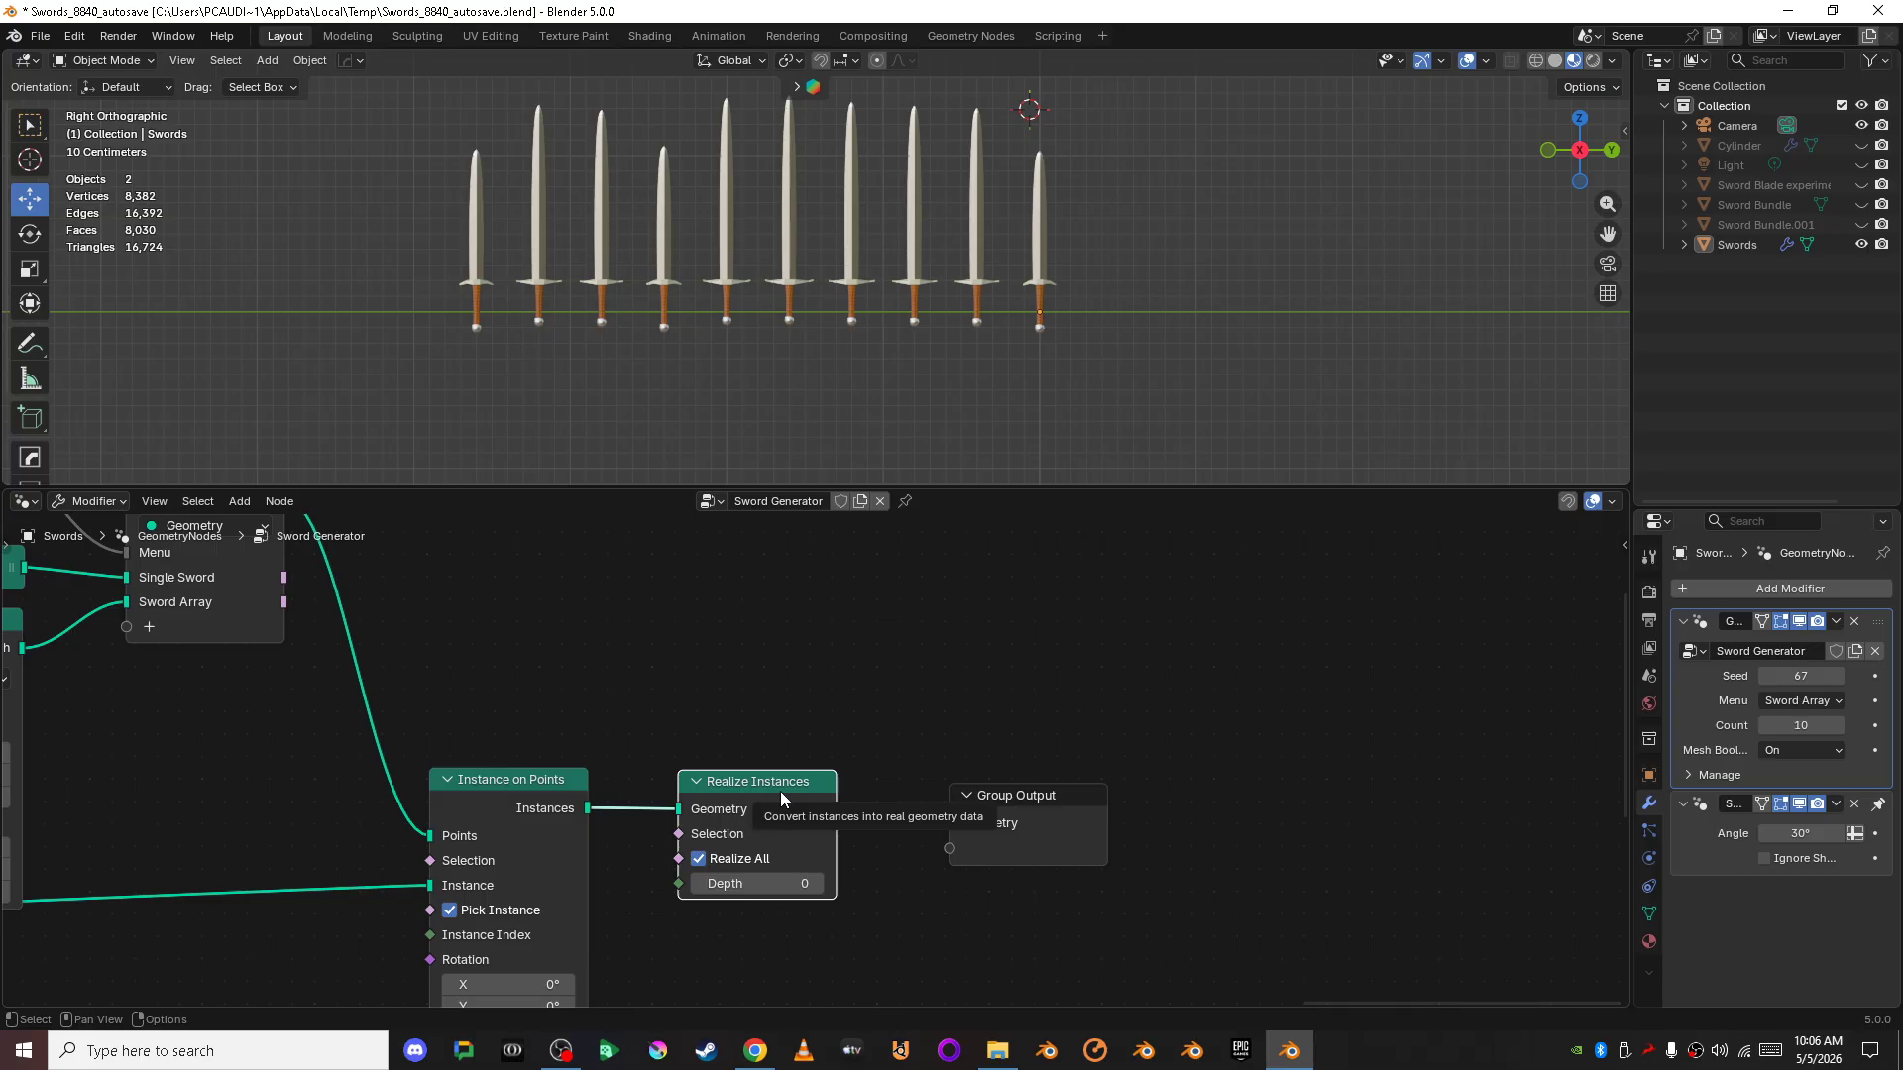
click(839, 678)
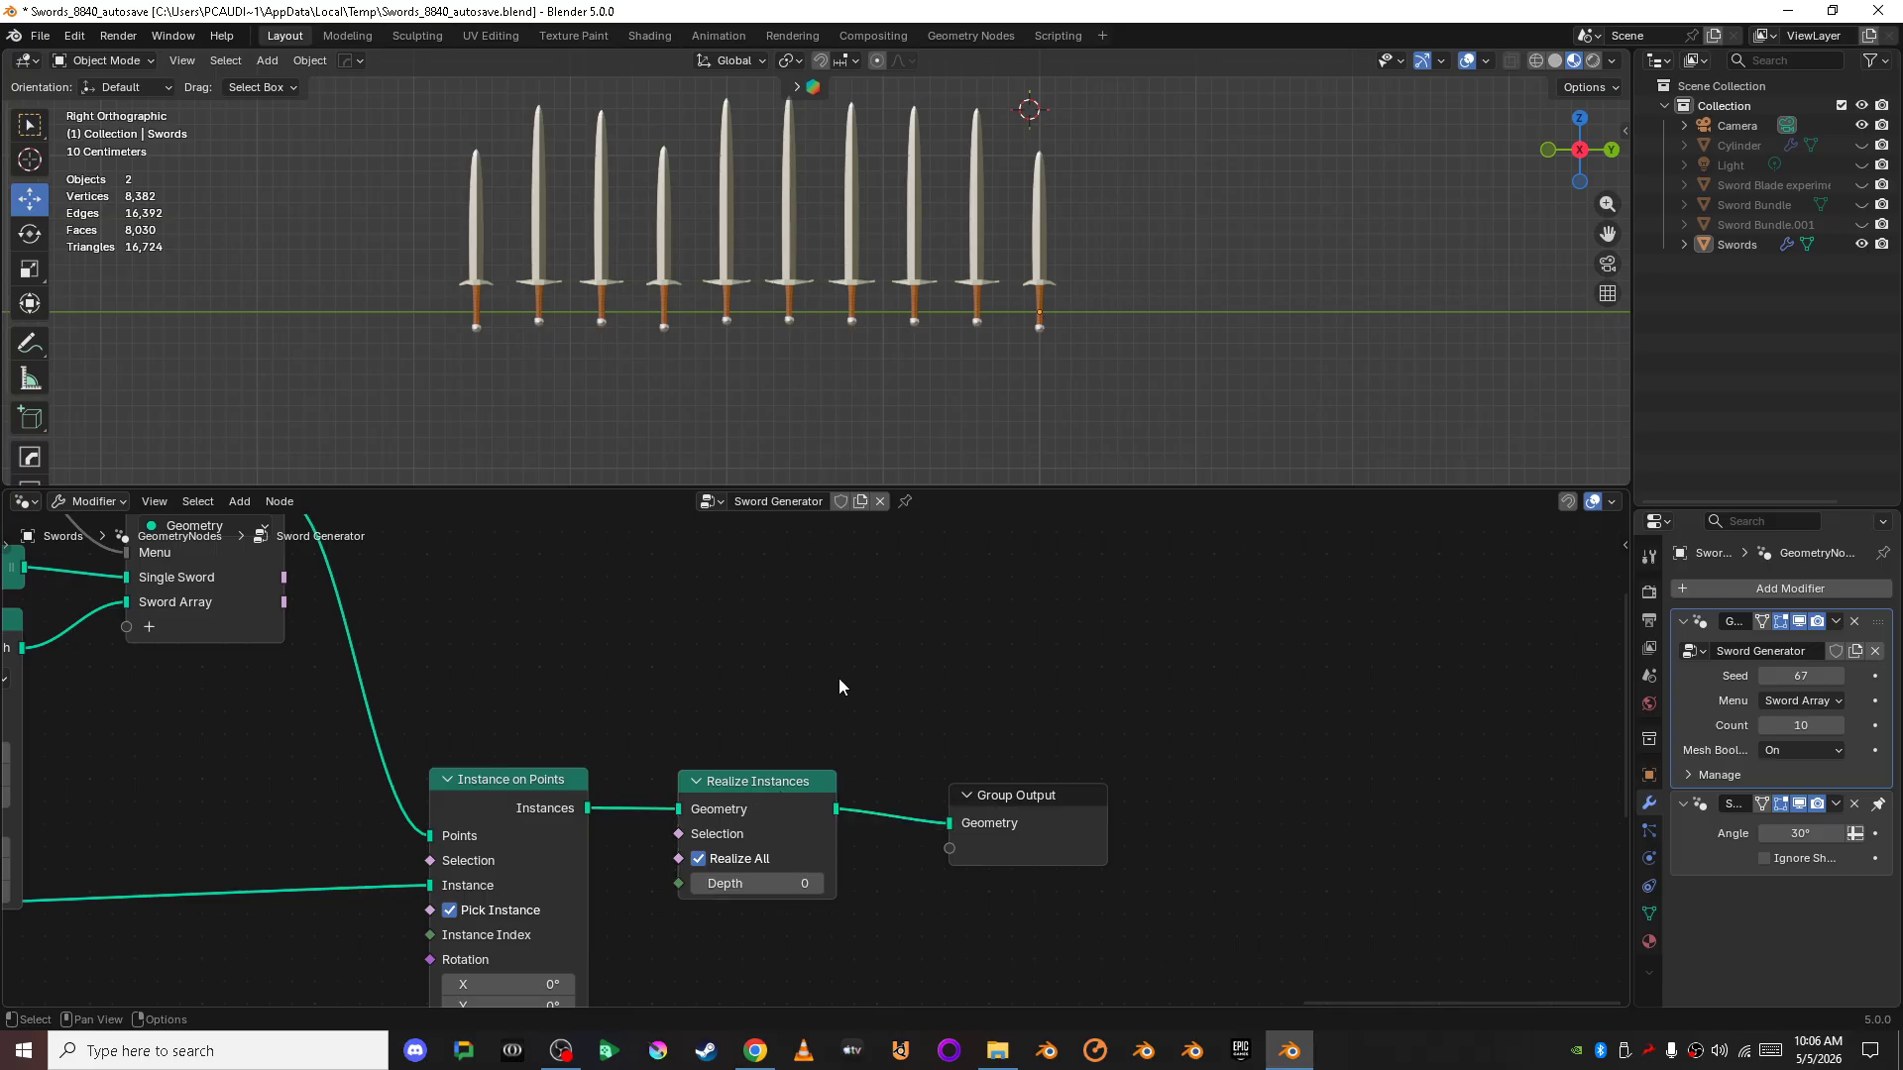
click(801, 784)
key(m)
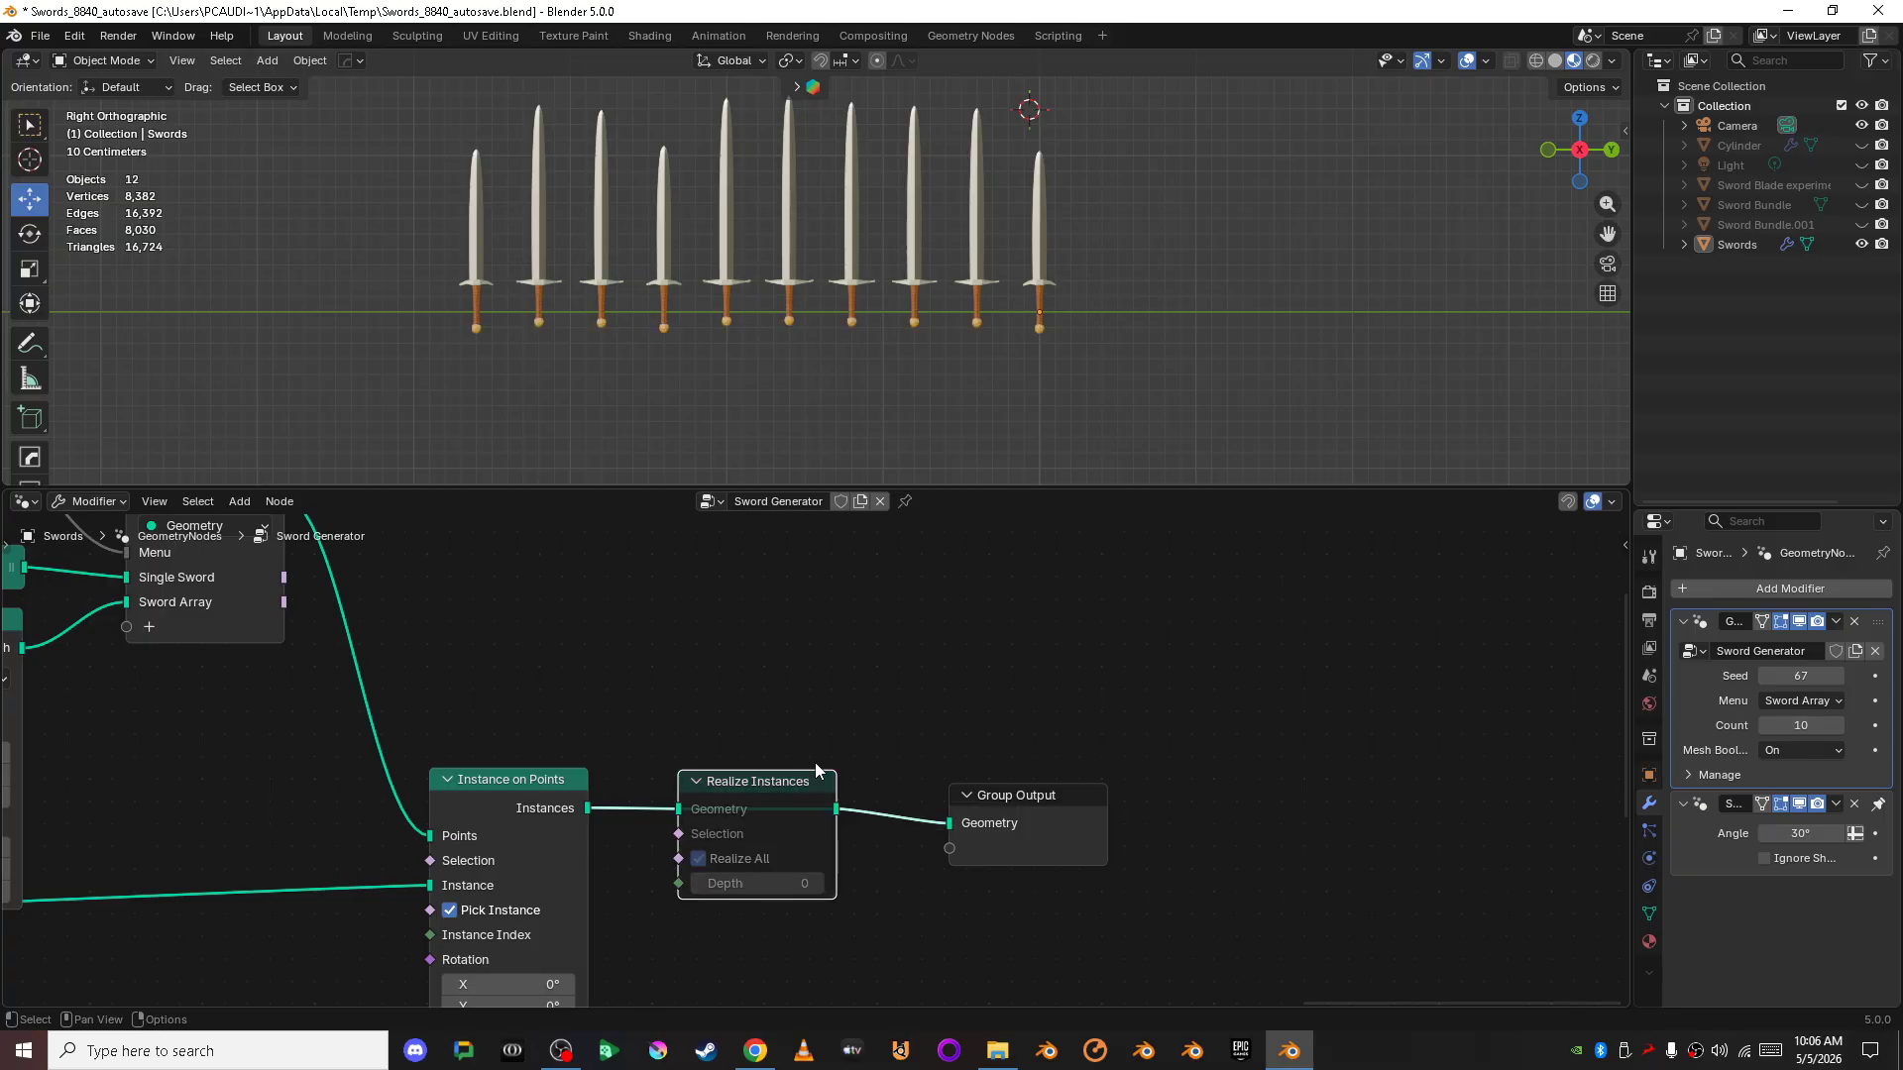
- Duplicate the Swords object and move the copy about 2 m in the negative X direction
middle_drag(1140, 416, 811, 361)
click(811, 361)
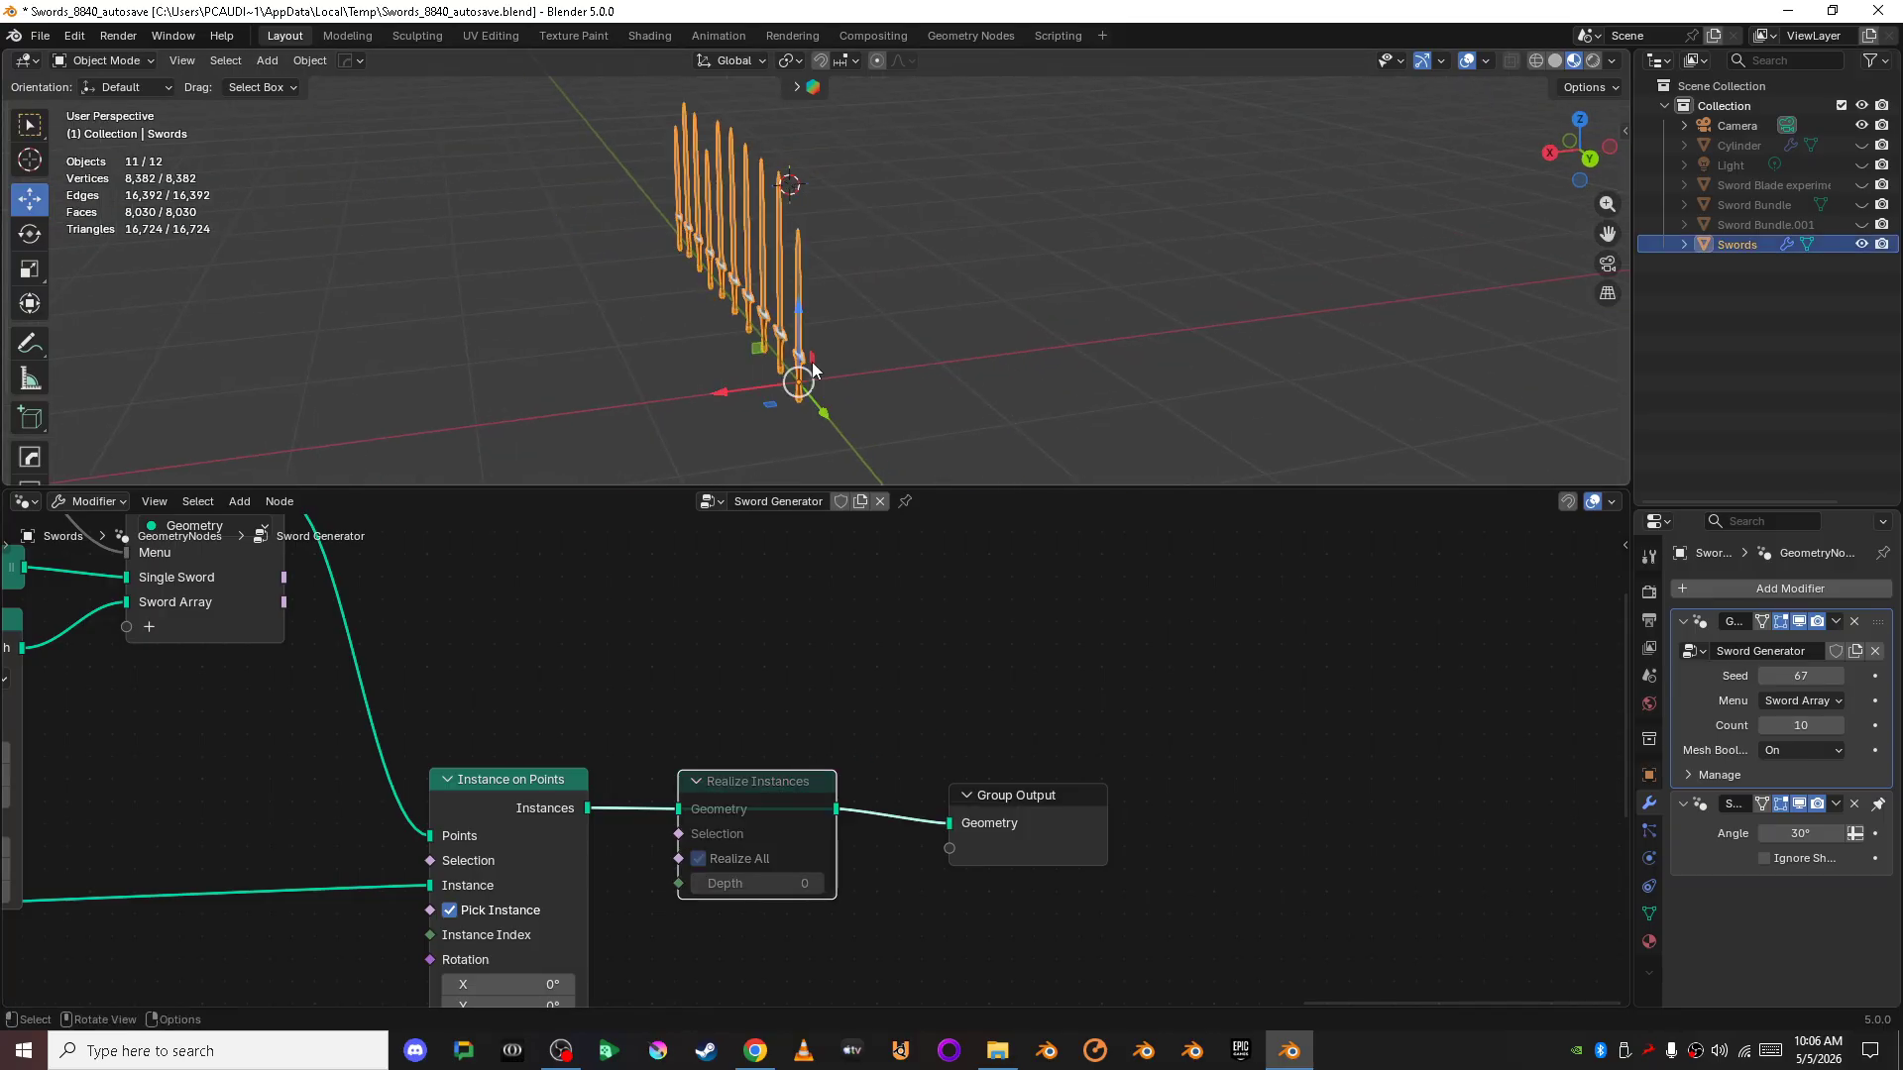
key(shift+d)
right_click(728, 385)
drag(728, 385, 1223, 335)
middle_drag(1223, 335, 1141, 329)
scroll(1141, 329, up, 4)
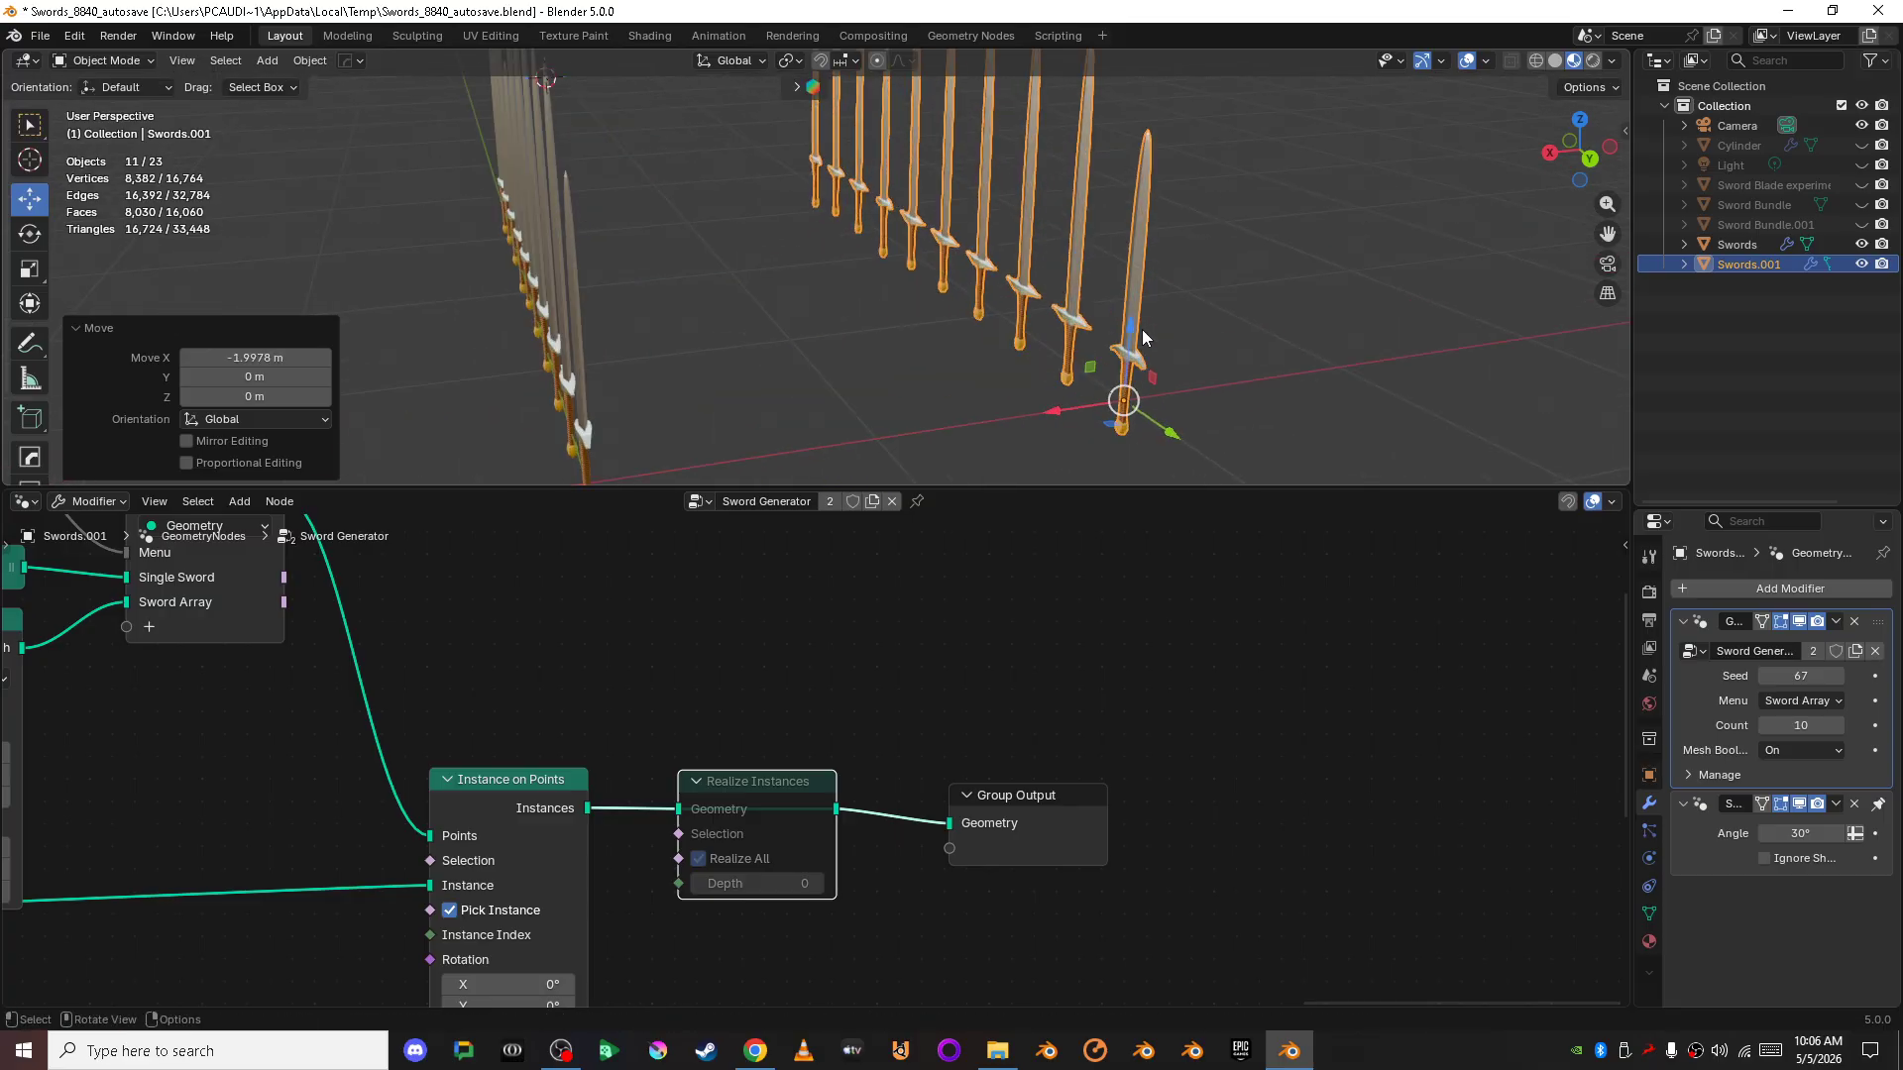
- Try to apply the Sword Generator modifier on the duplicated swords with Realize Instances muted
click(1233, 296)
click(1080, 291)
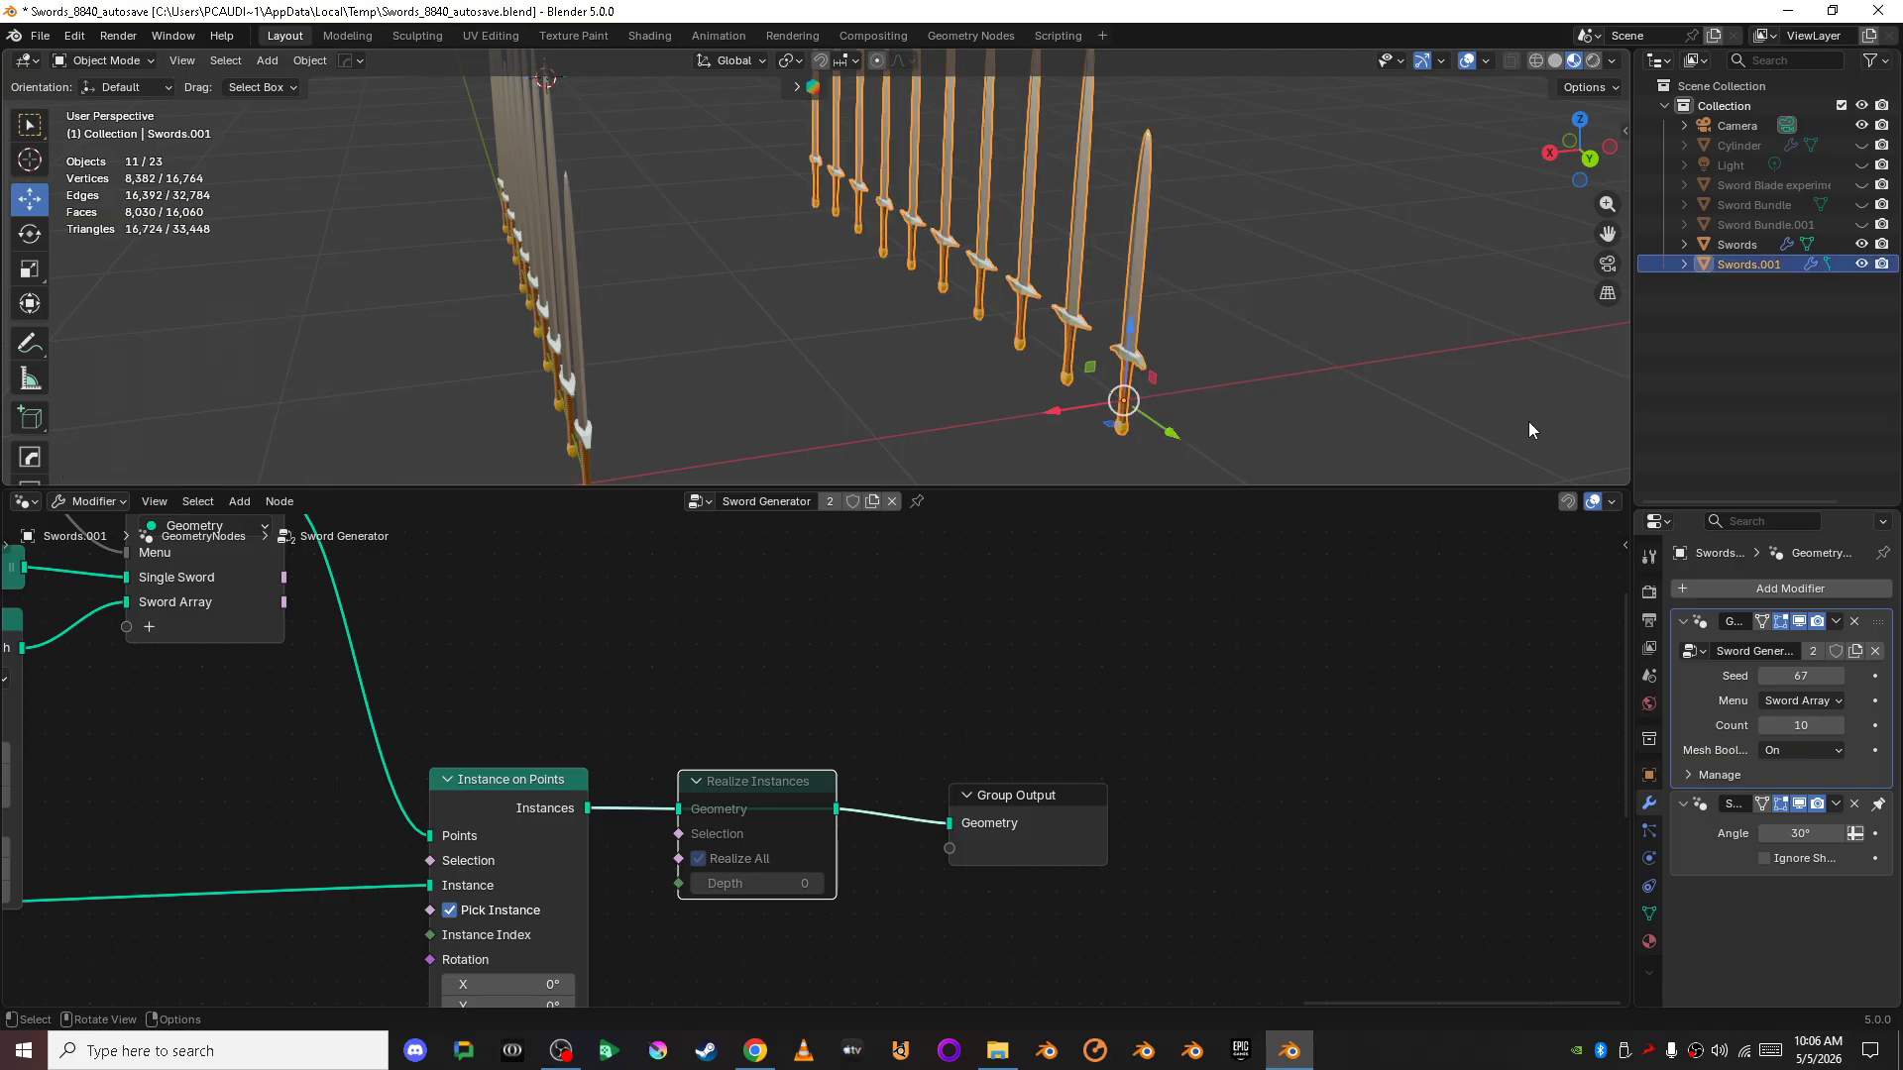
click(1835, 622)
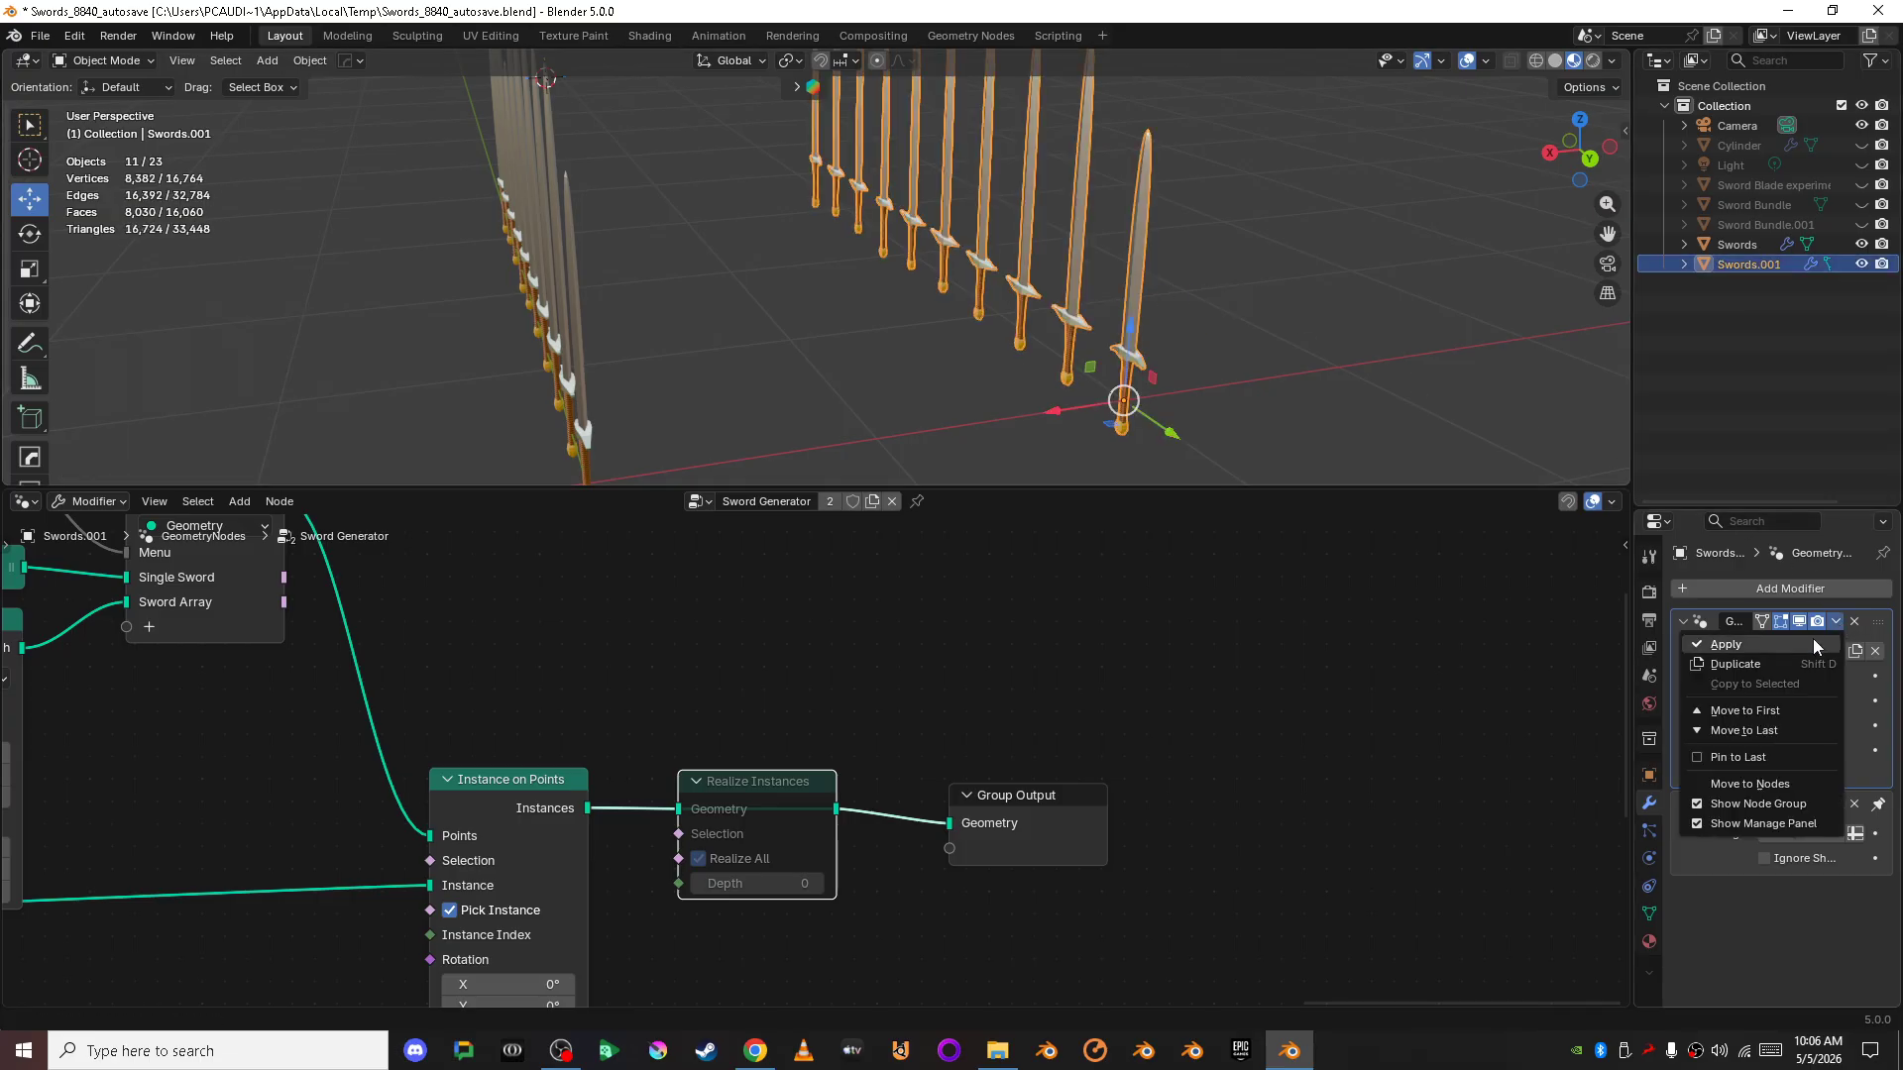
click(1816, 642)
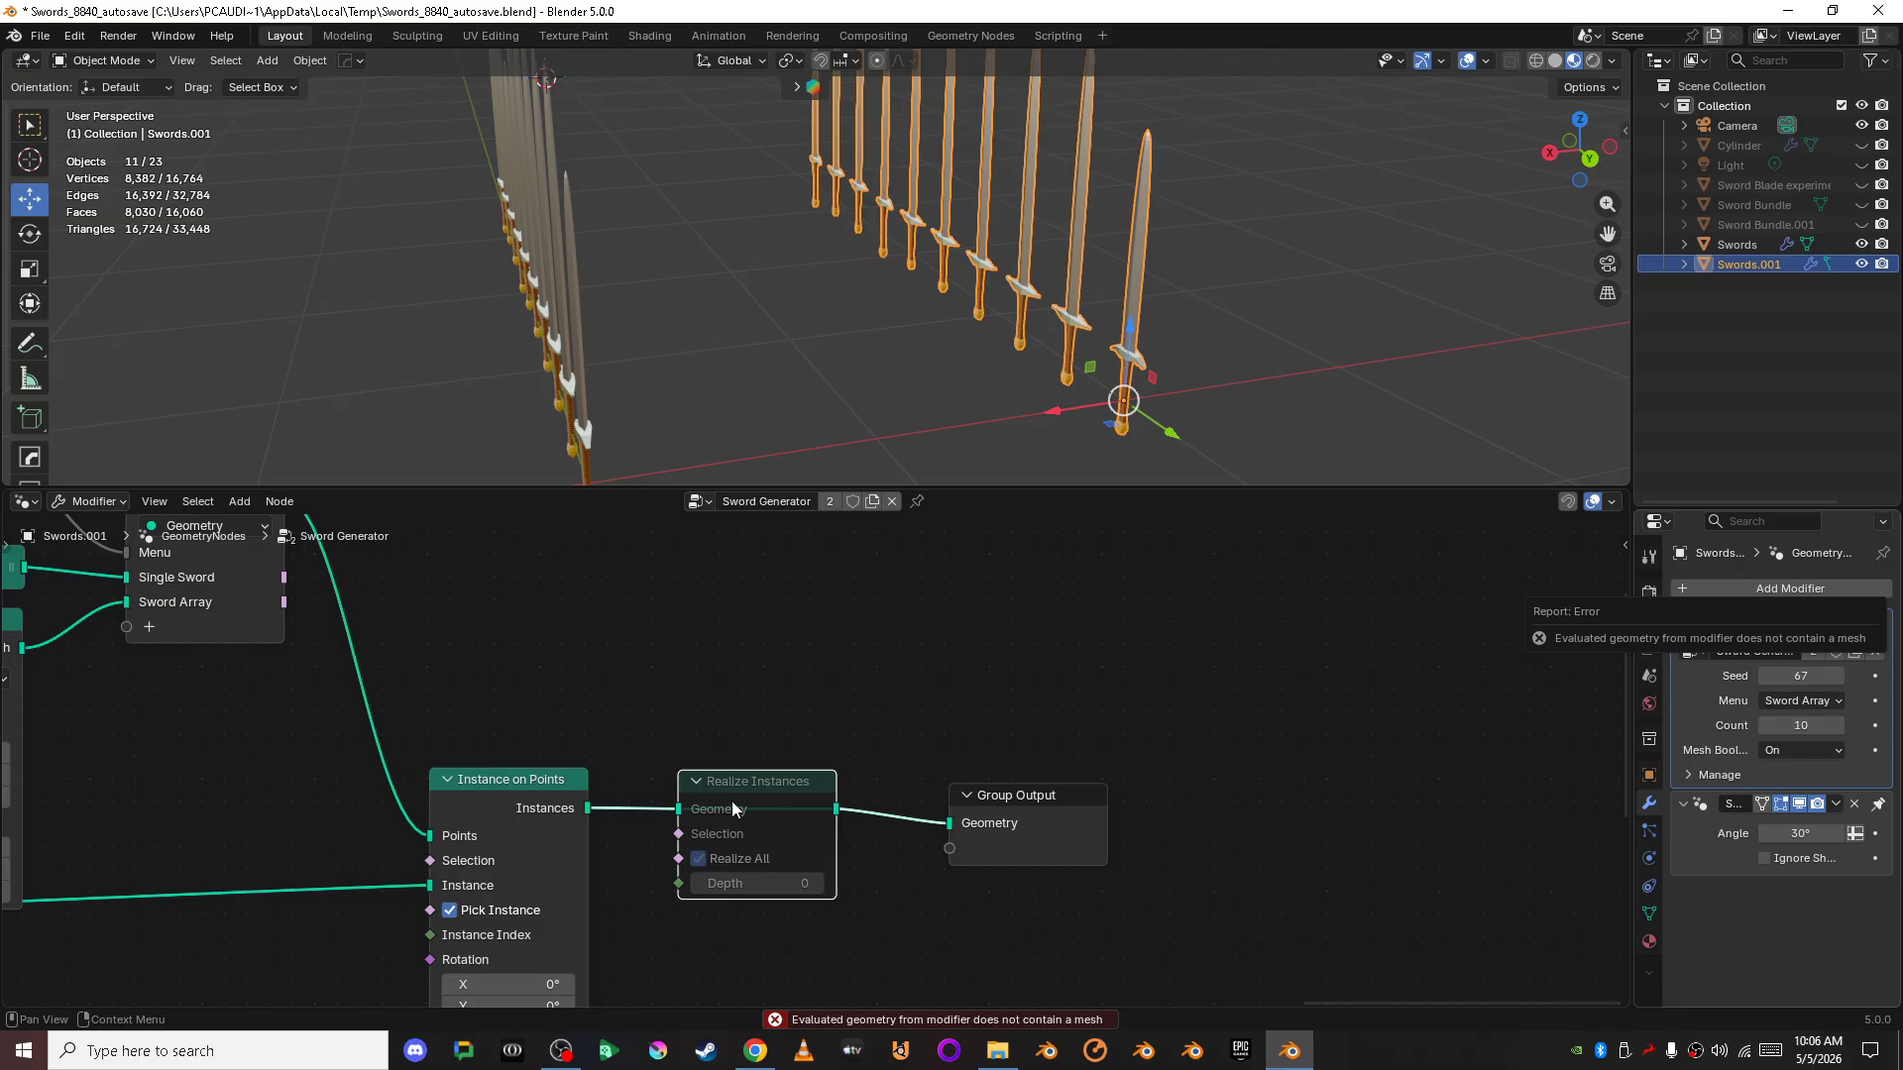
- Unmute the Realize Instances node so the sword instances are converted into real geometry
key(m)
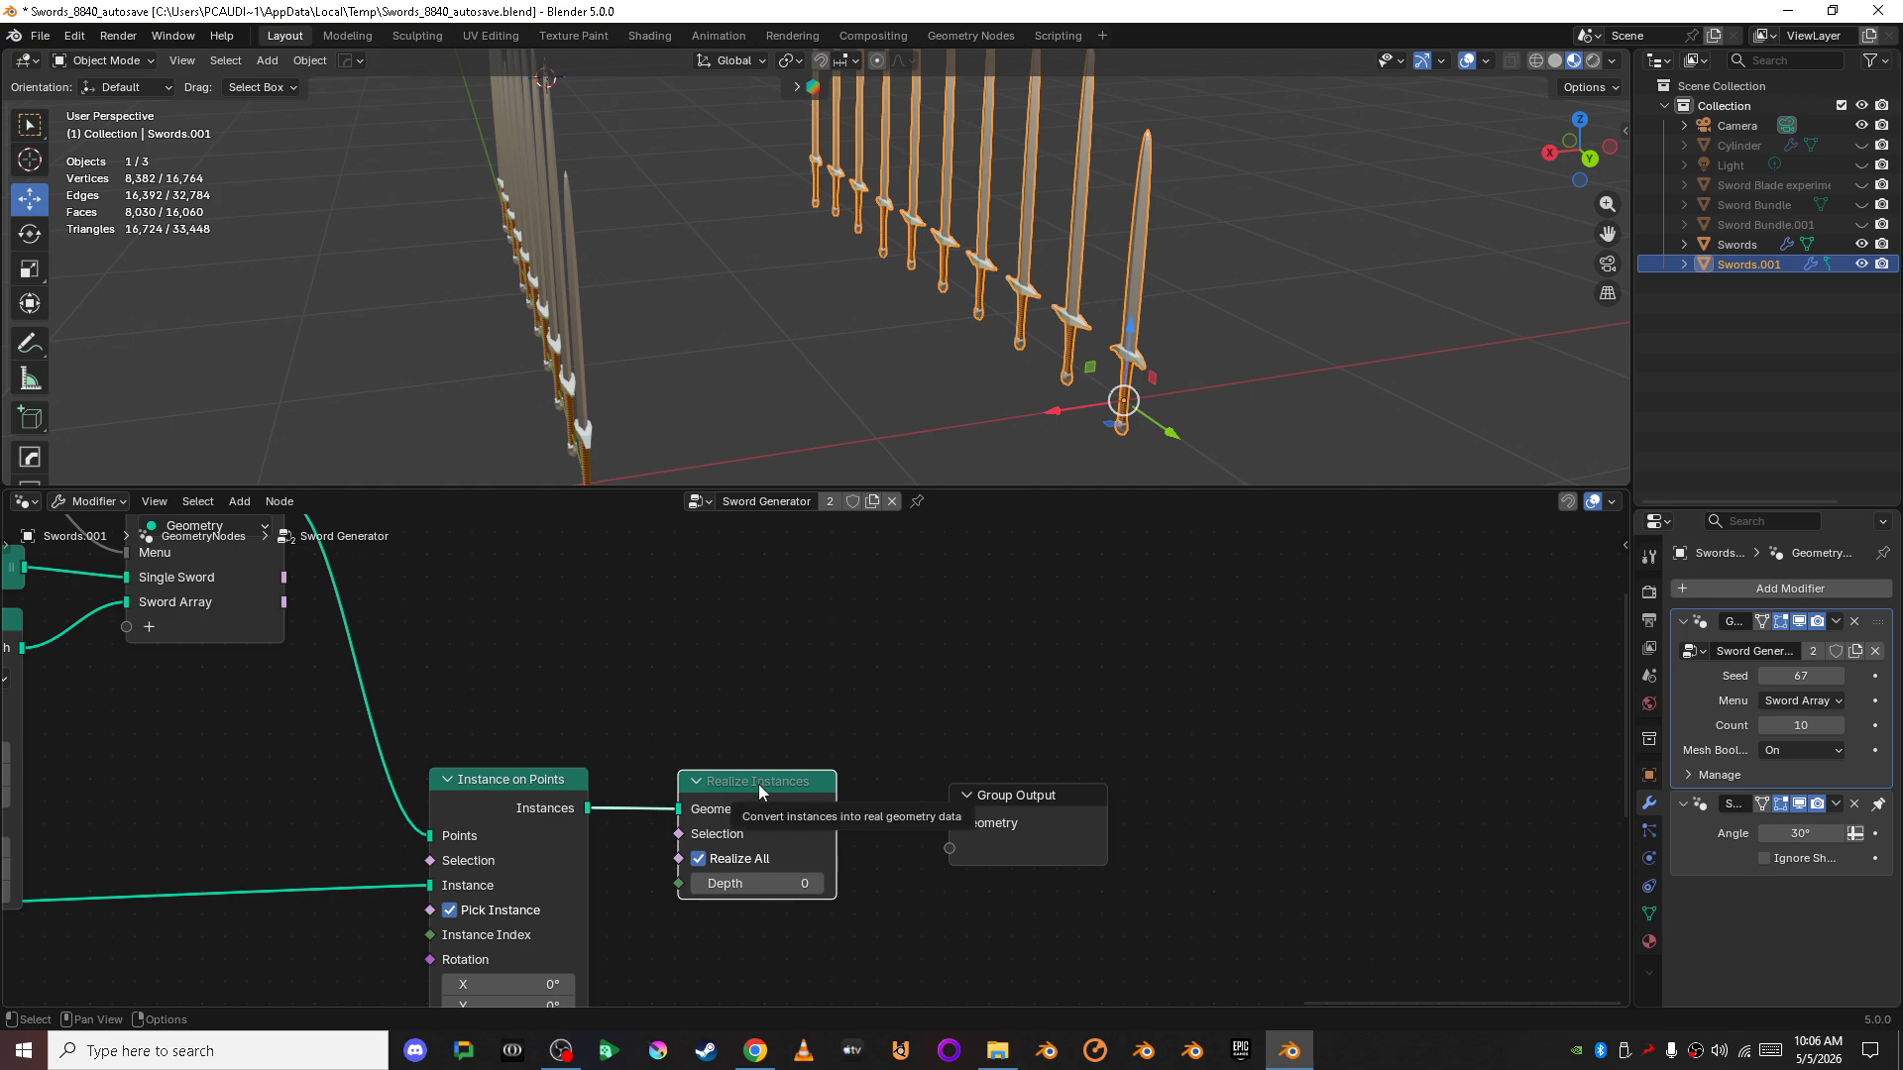
key(m)
key(m)
click(775, 706)
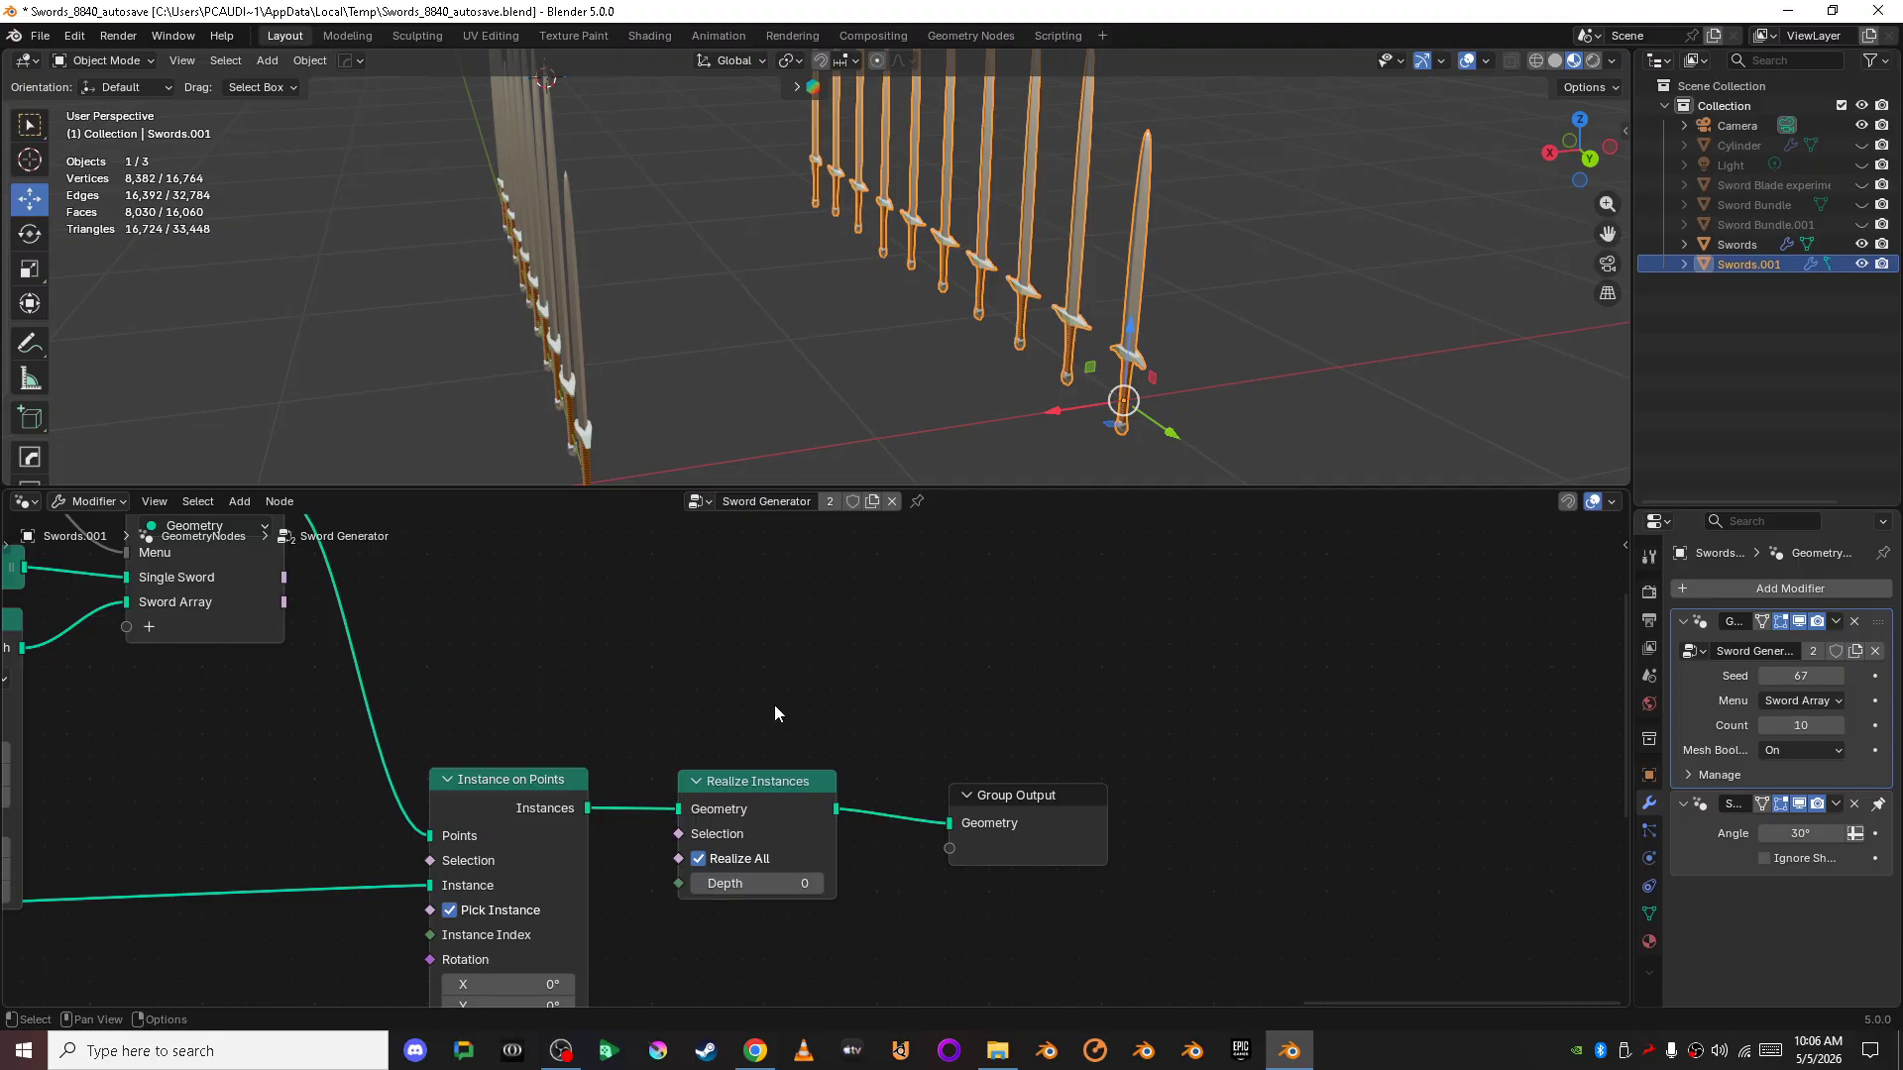
click(775, 799)
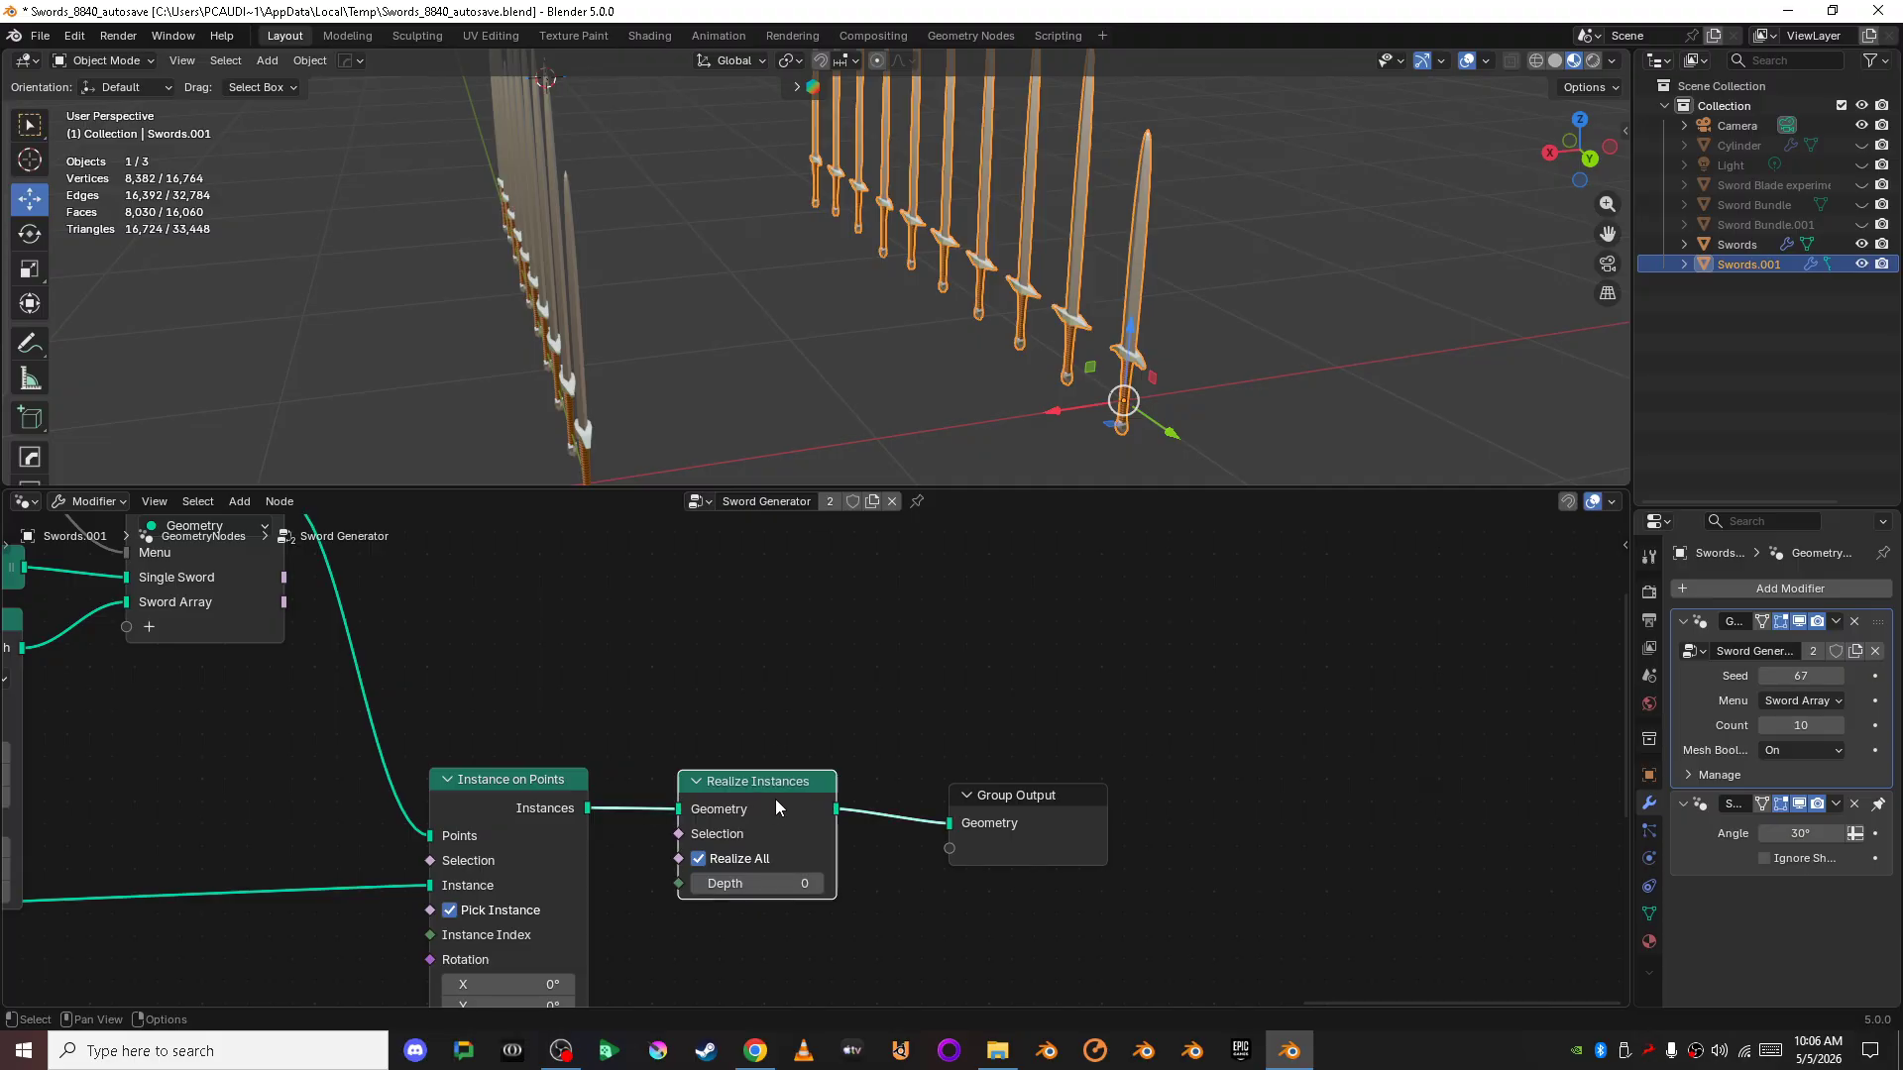
- Apply the Sword Generator modifier on the duplicated swords with Realize Instances active, and undo the application
click(1836, 622)
click(1783, 642)
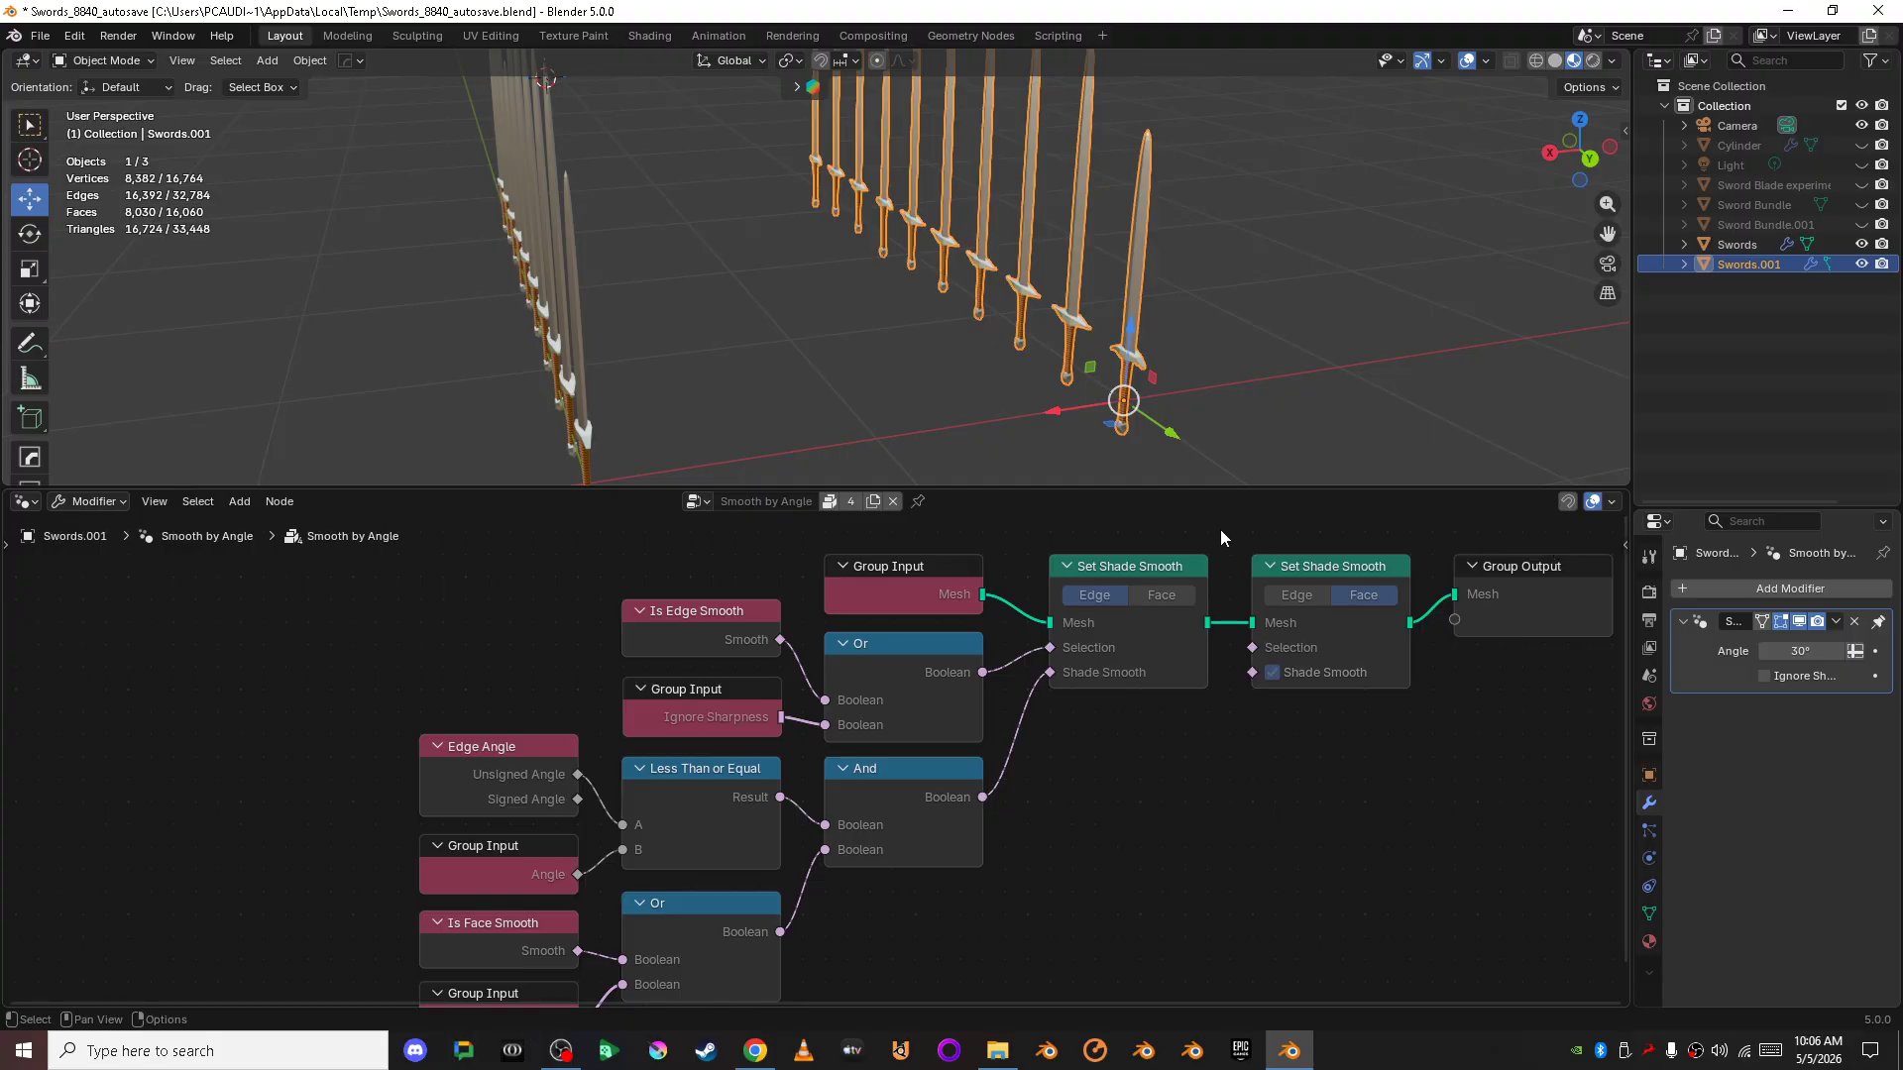
key(ctrl+z)
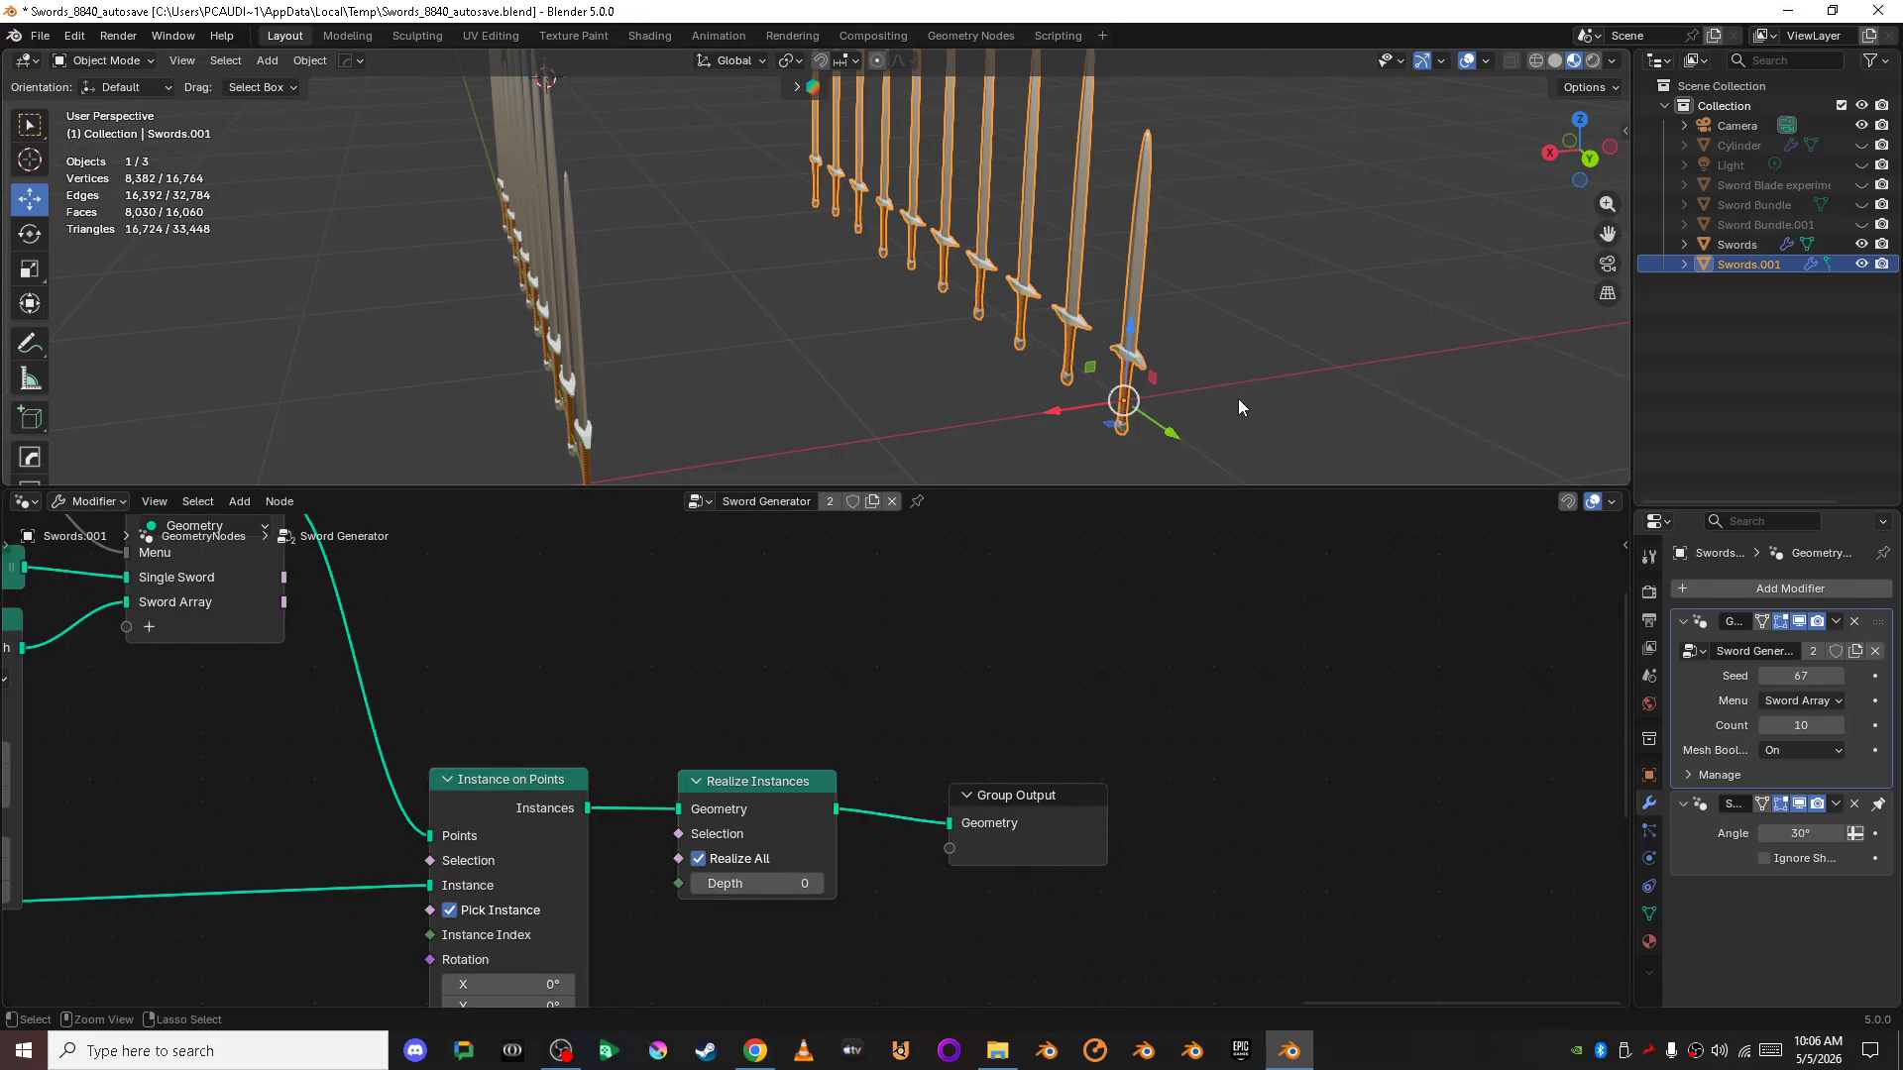
- Delete the duplicated swords and frame the original row in the right orthographic view
key(x)
click(1140, 378)
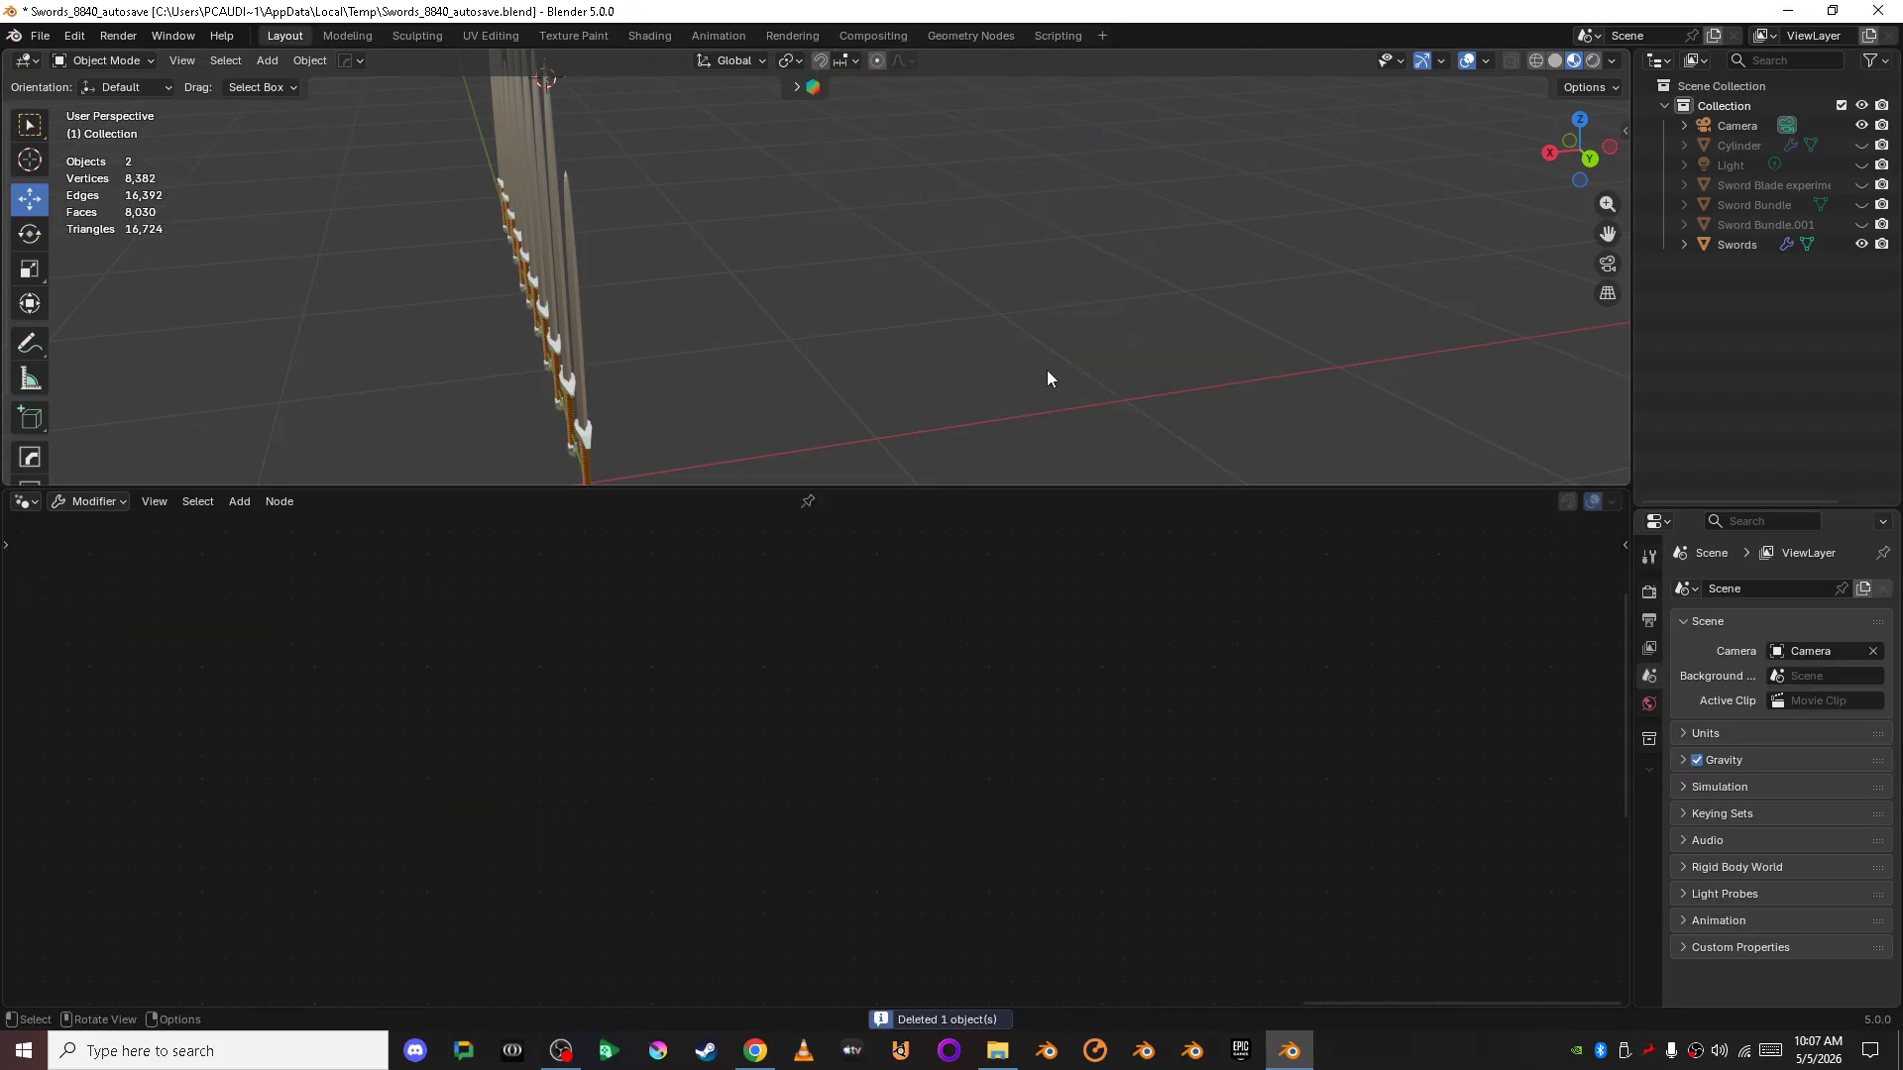
scroll(1046, 371, down, 5)
scroll(810, 354, up, 5)
middle_drag(810, 354, 1022, 398)
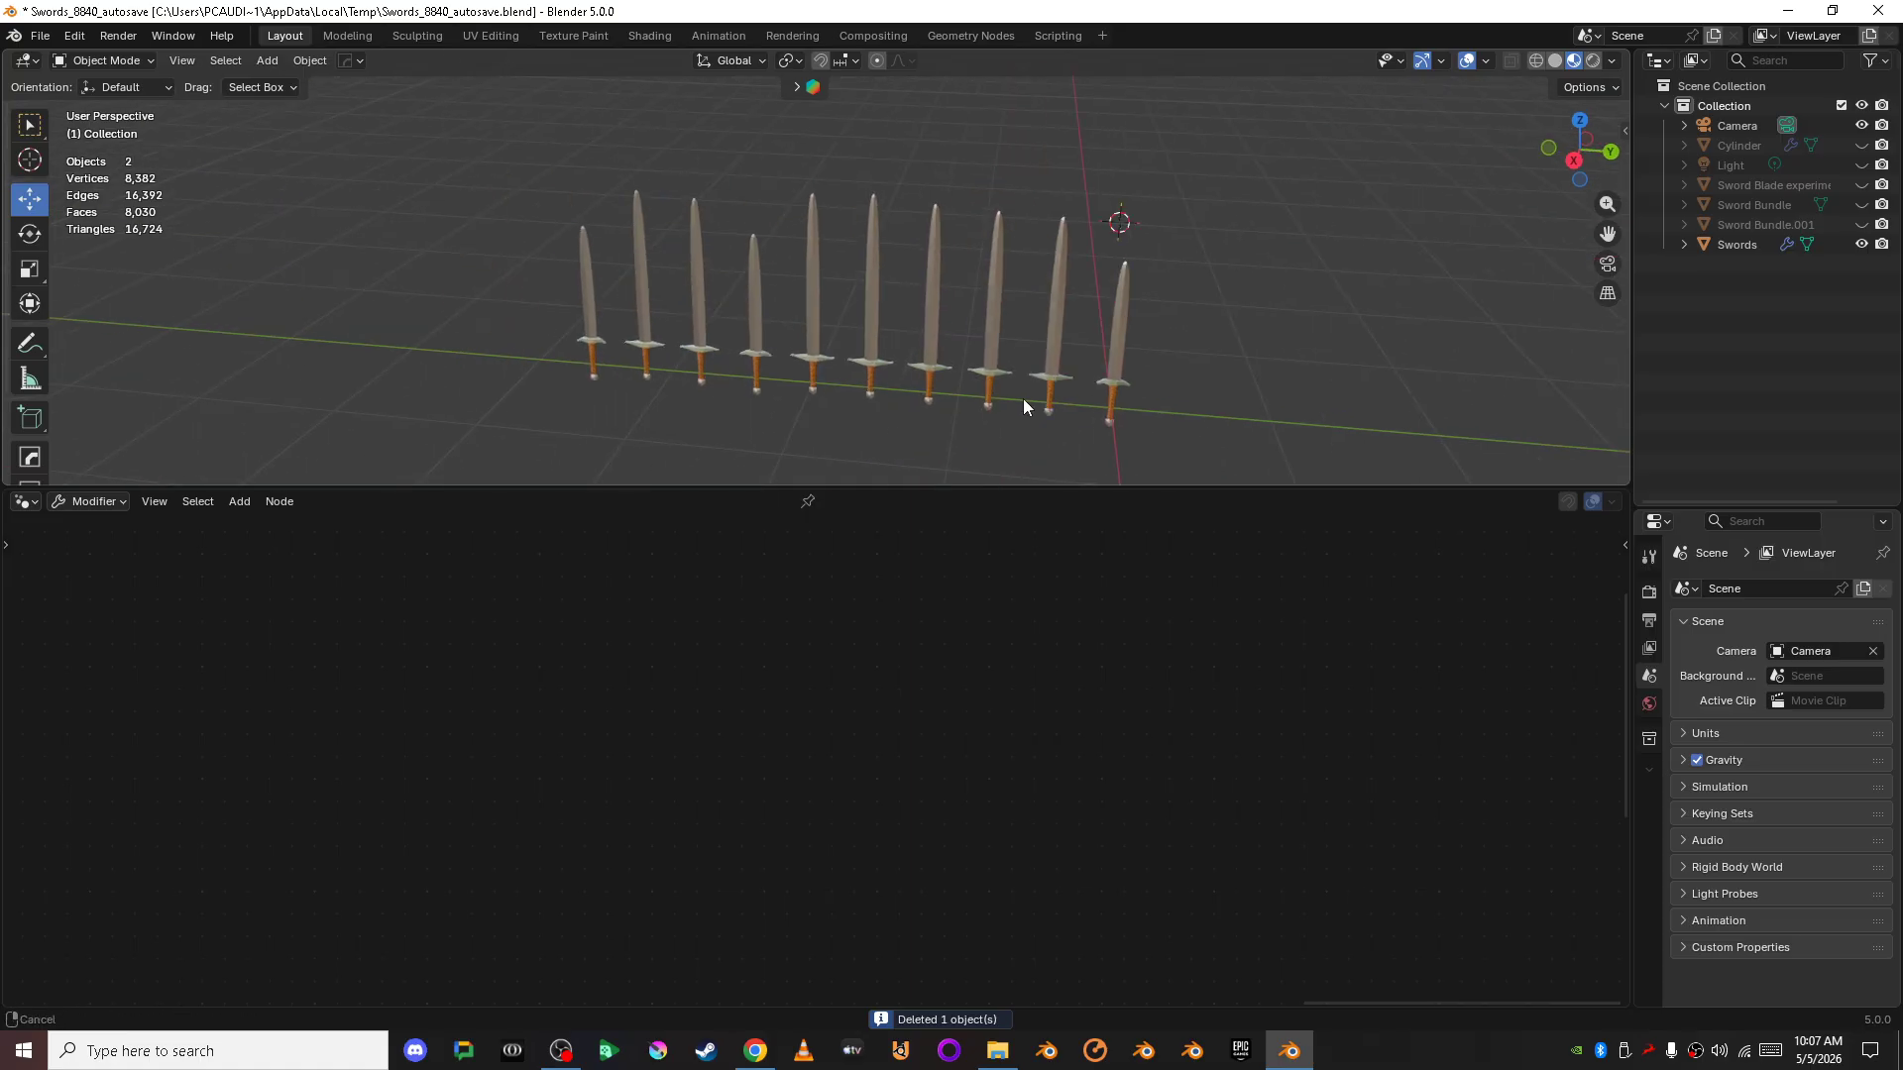
click(1576, 168)
shift+middle_drag(1046, 331, 1088, 333)
scroll(1130, 410, up, 2)
scroll(1088, 333, down, 2)
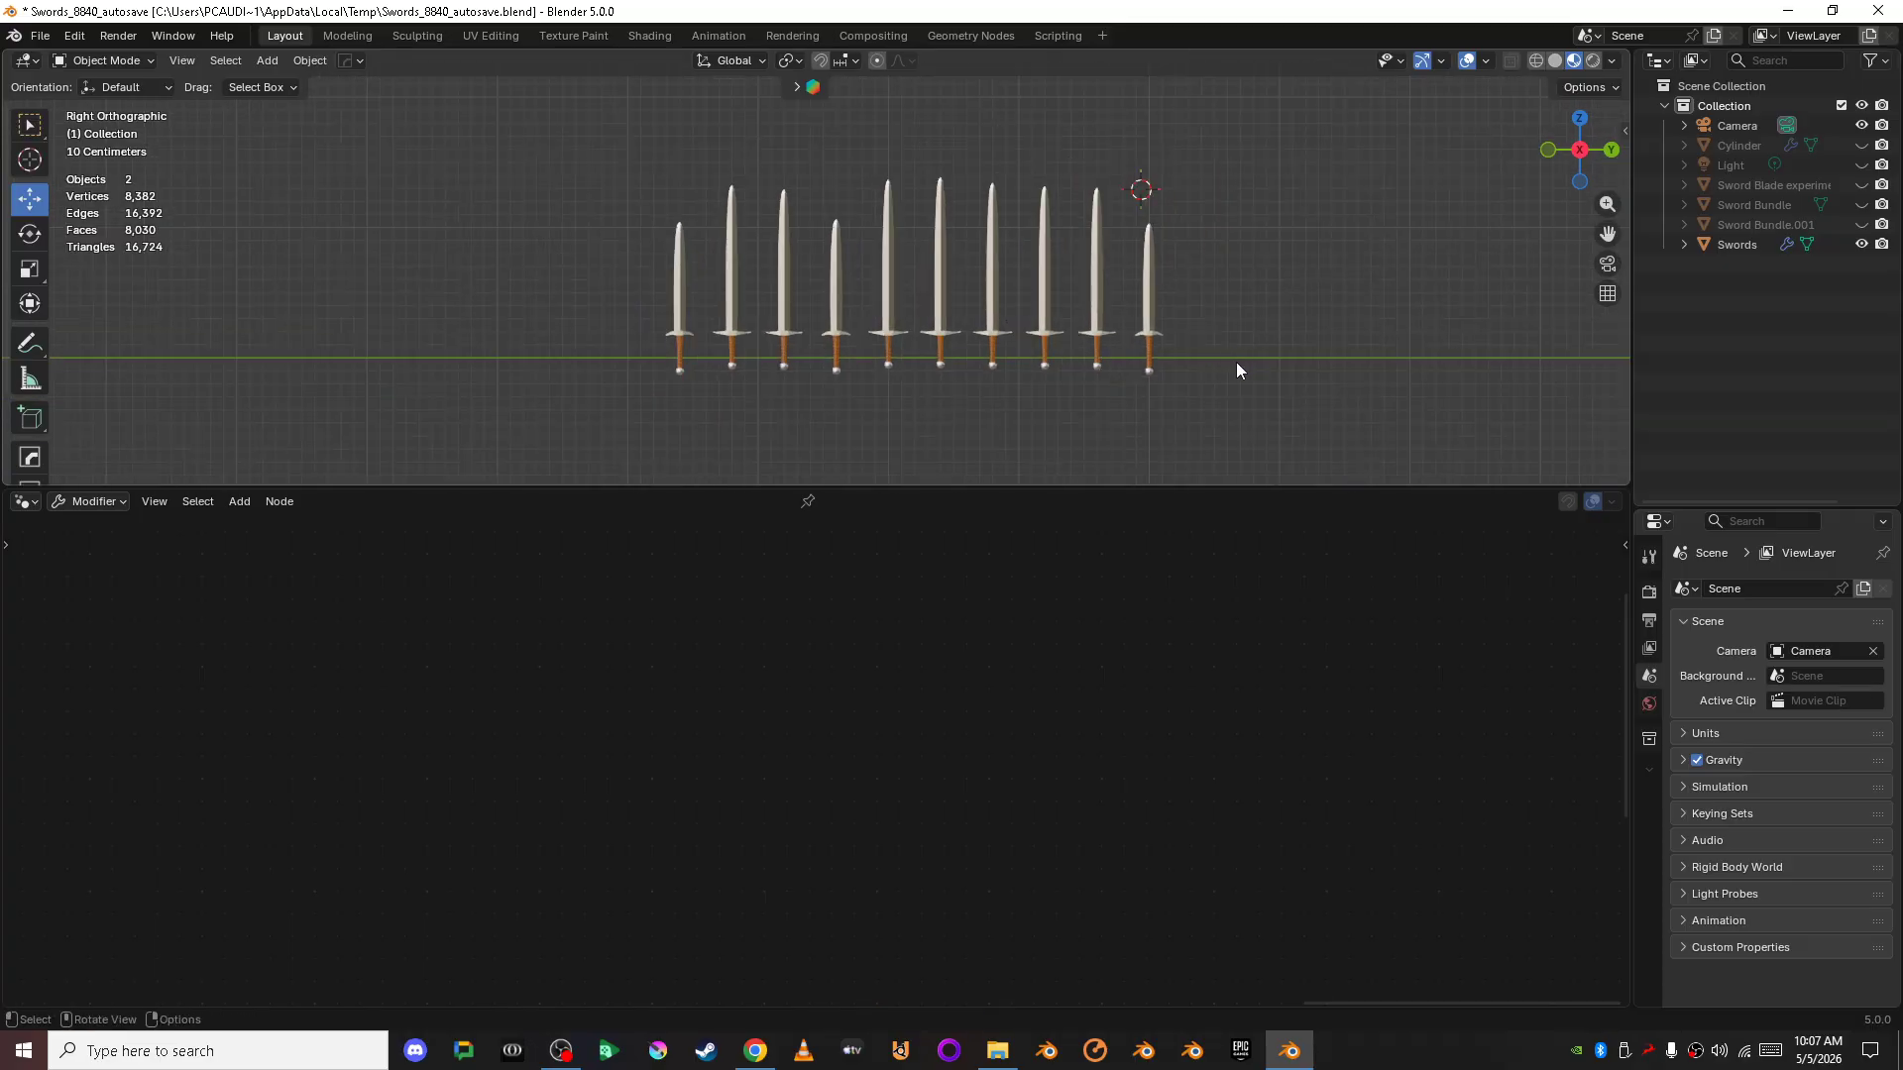
scroll(1245, 383, up, 2)
shift+middle_drag(1245, 383, 1144, 400)
scroll(1181, 383, down, 1)
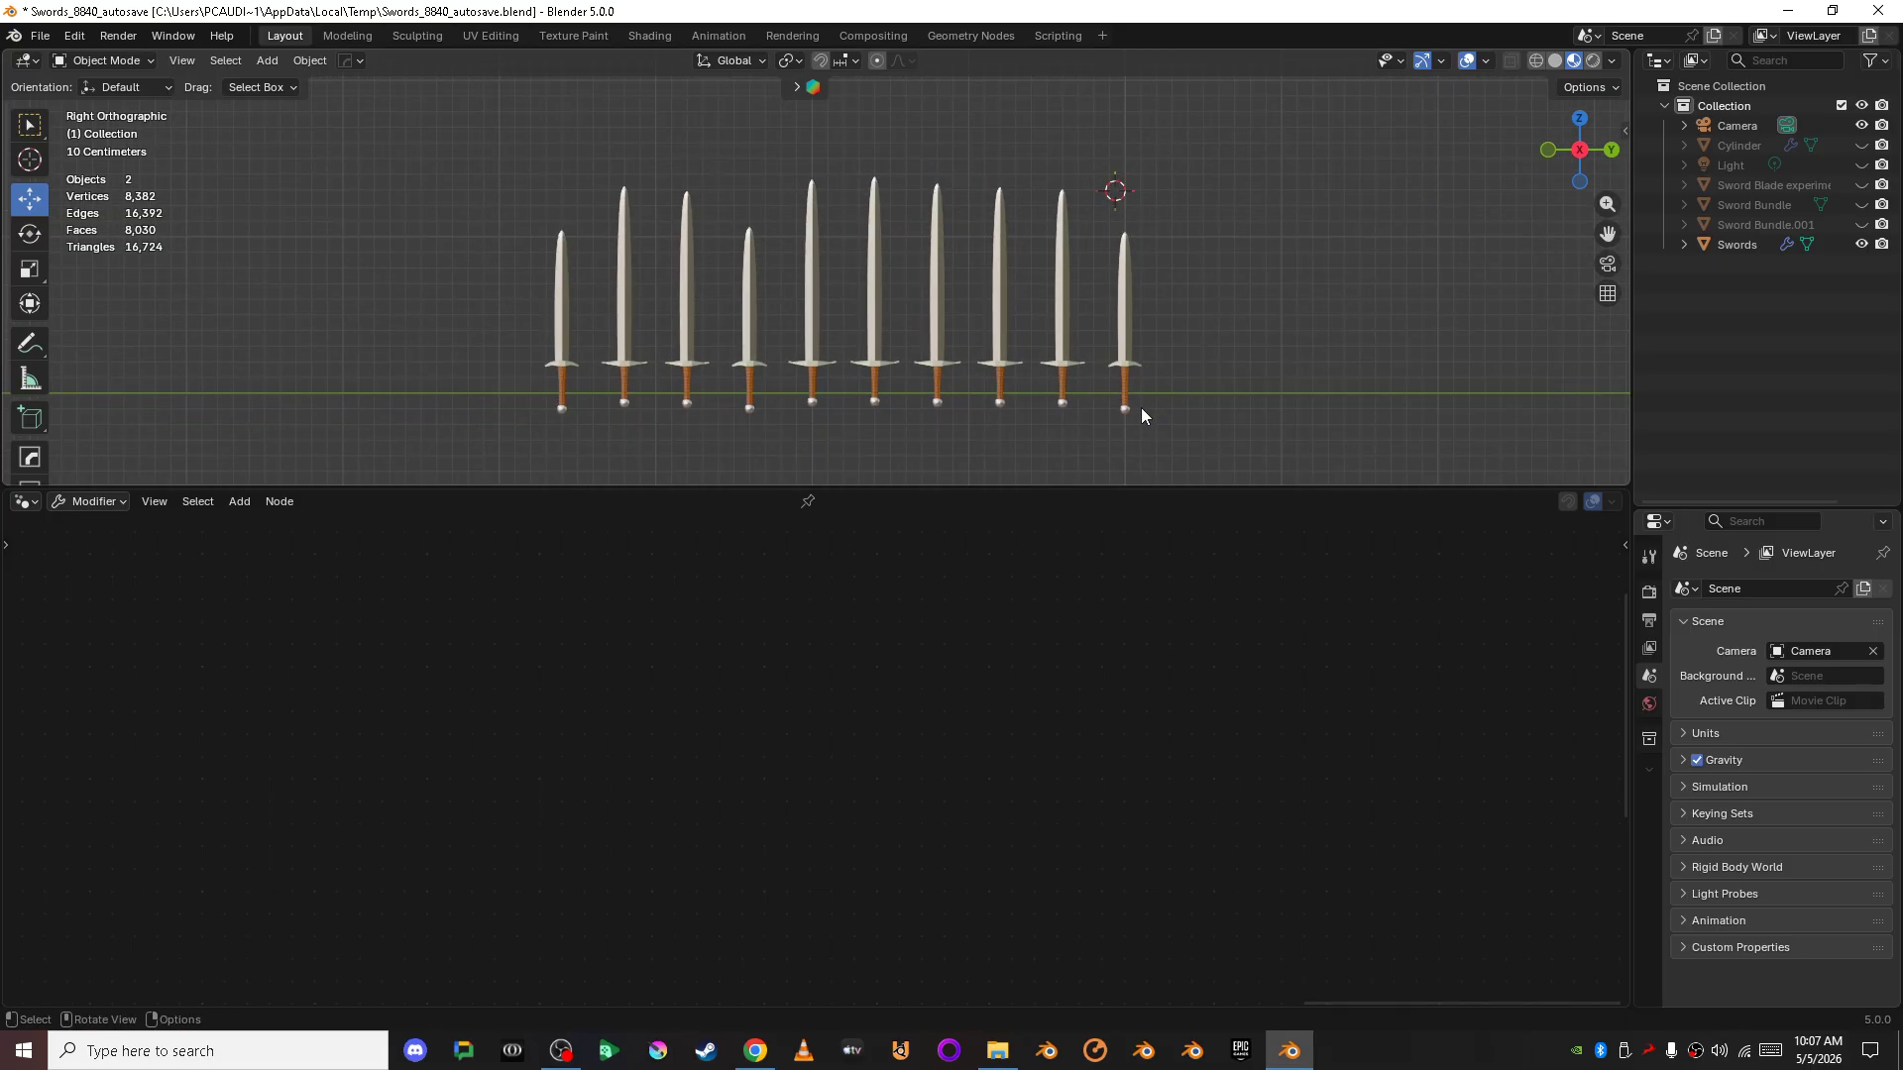